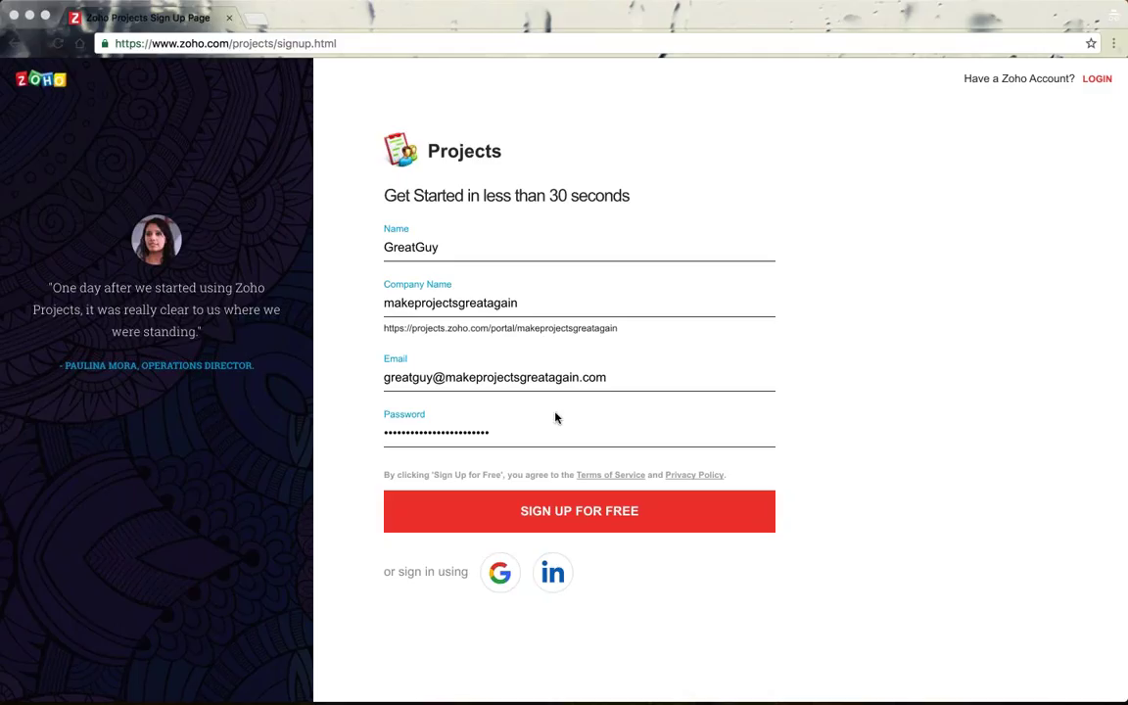
Step: Submit the free sign-up form and set the time zone to (GMT -8:0) Pacific Daylight Time (America/Los_Angeles)
left_click(639, 515)
left_click(637, 517)
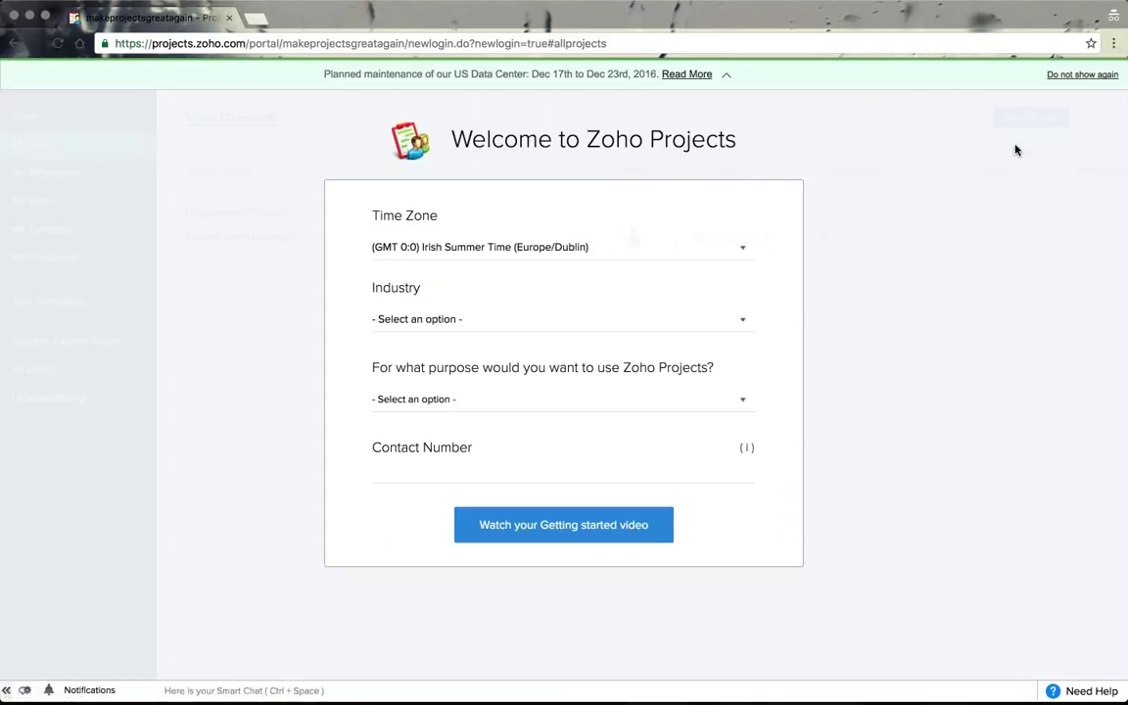
left_click(628, 246)
scroll(690, 602, "down", 10)
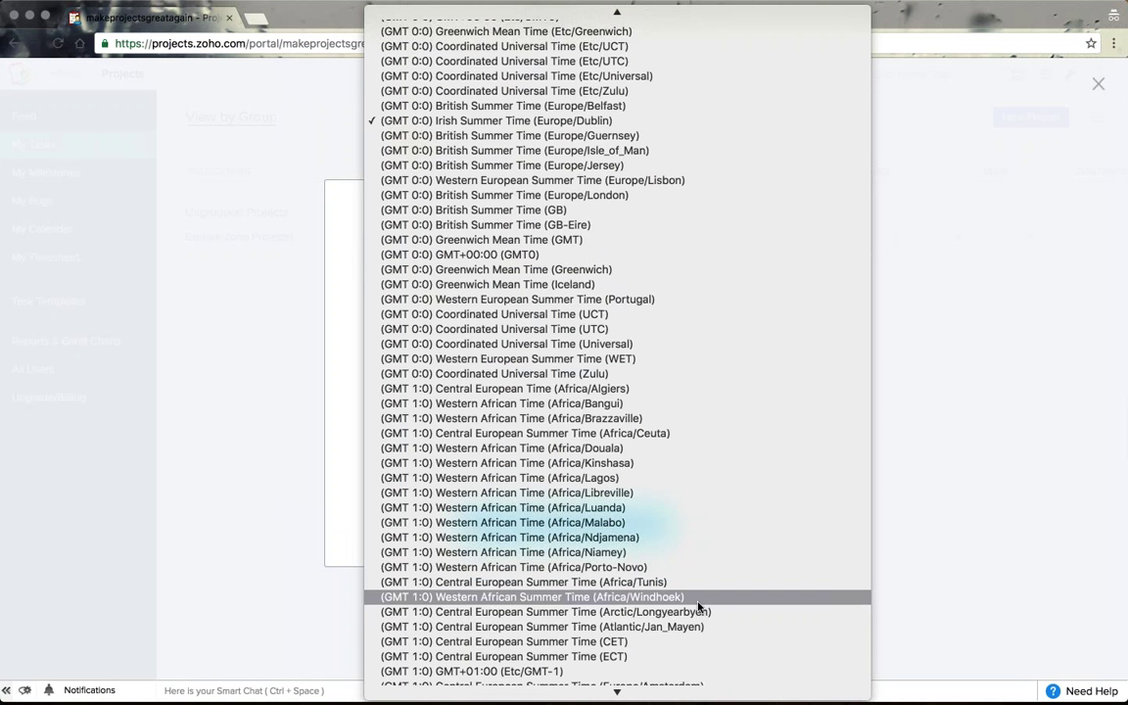
scroll(682, 597, "down", 15)
scroll(690, 588, "up", 20)
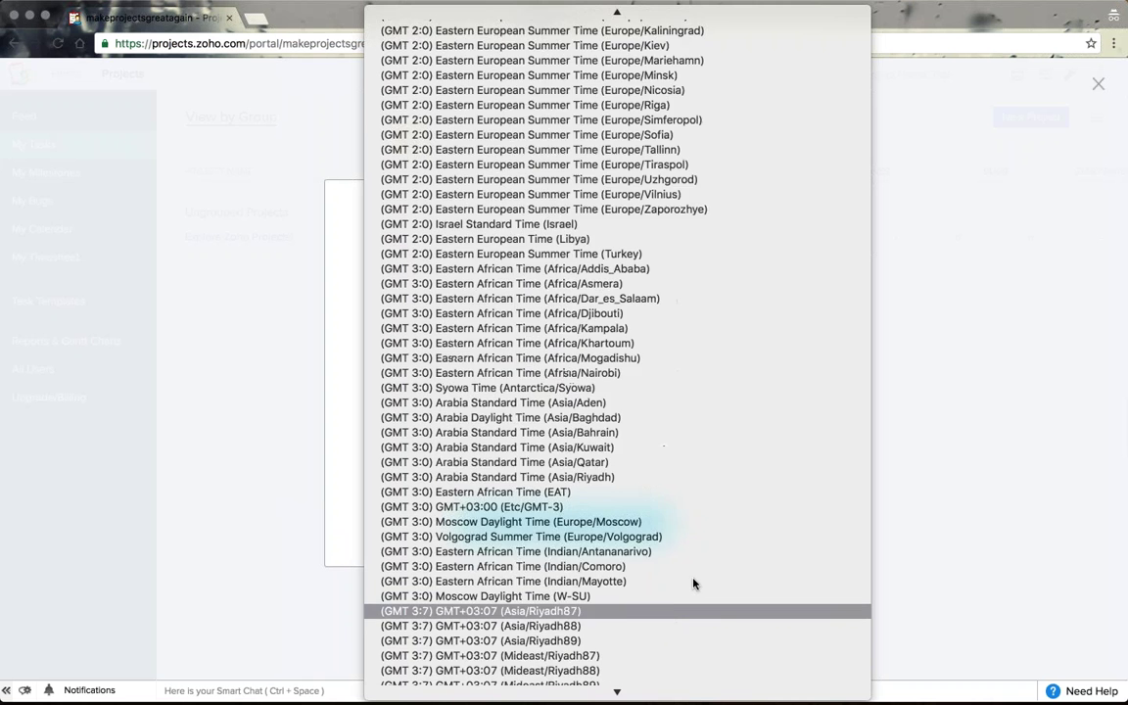
scroll(698, 582, "up", 20)
left_click(656, 428)
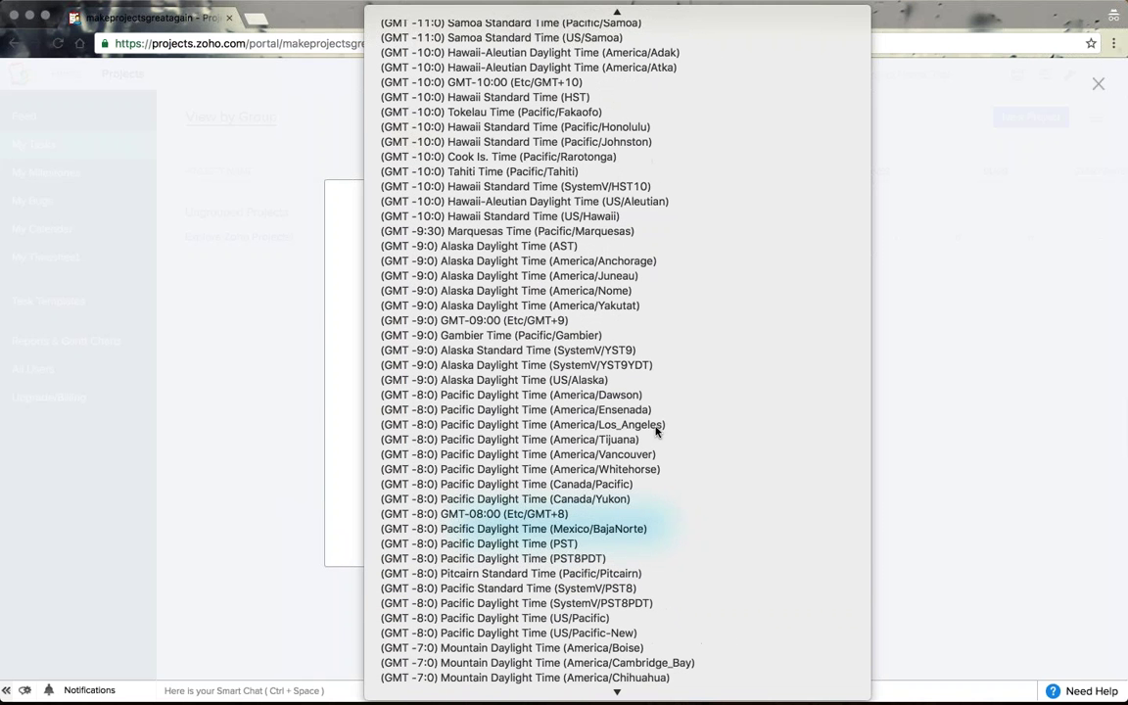
Step: Set the industry to Entertainment and the purpose to Project Management, and finish the welcome setup
left_click(516, 319)
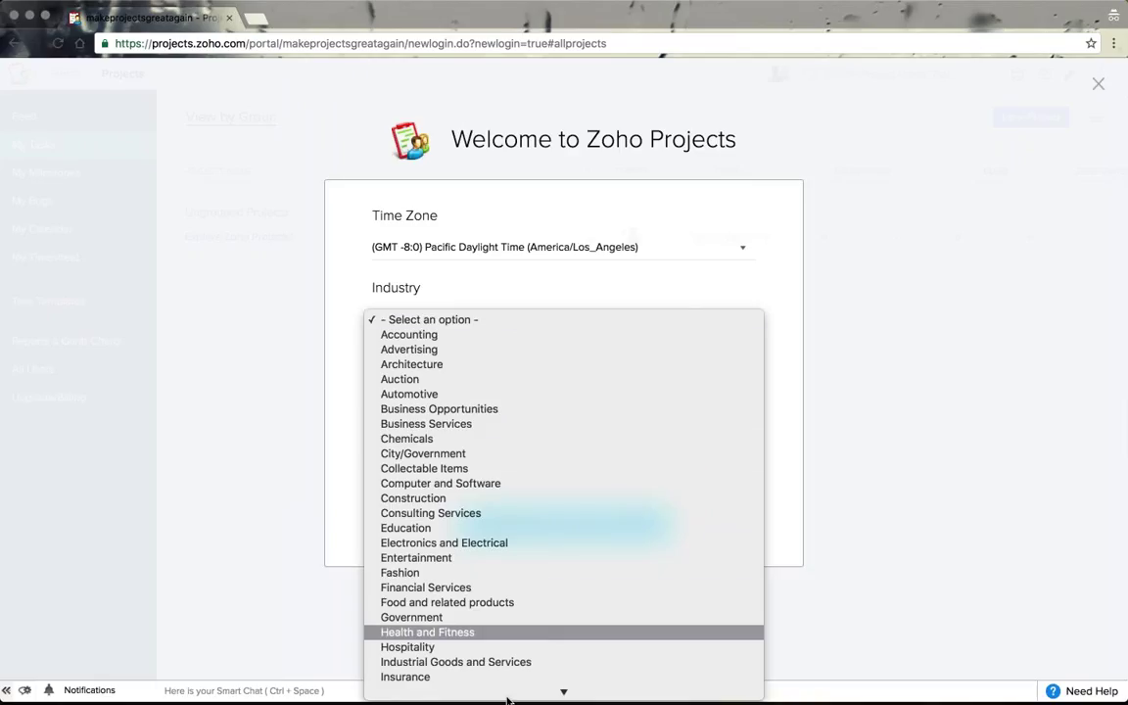
left_click(420, 517)
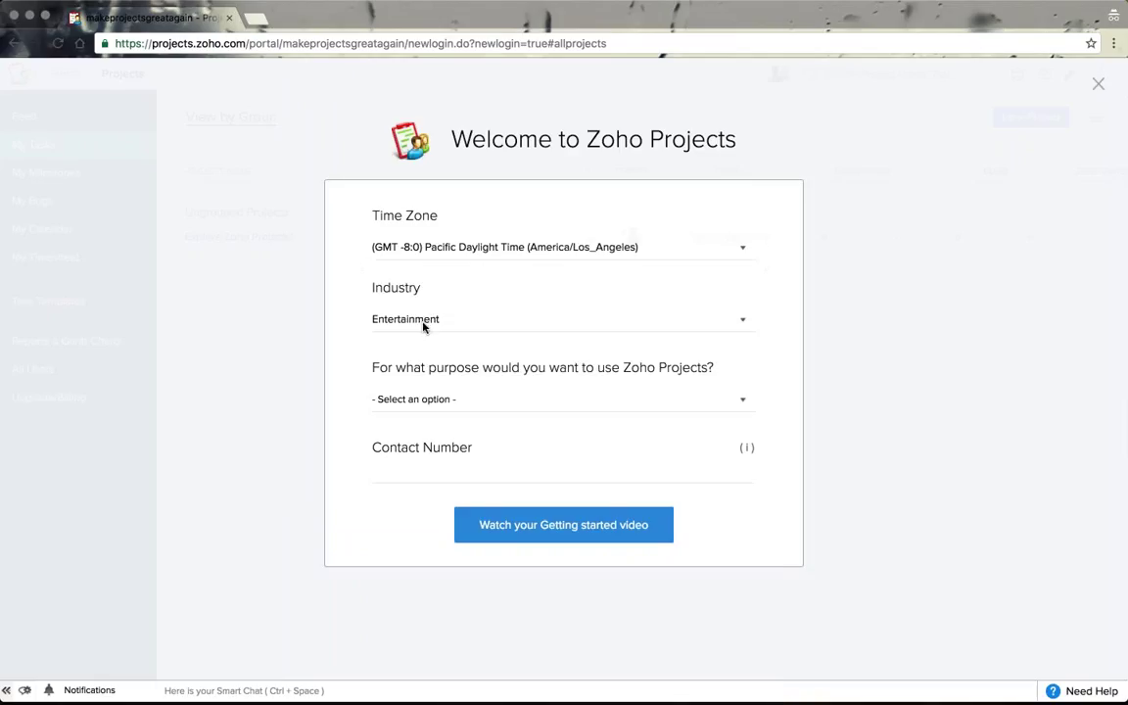
left_click(440, 398)
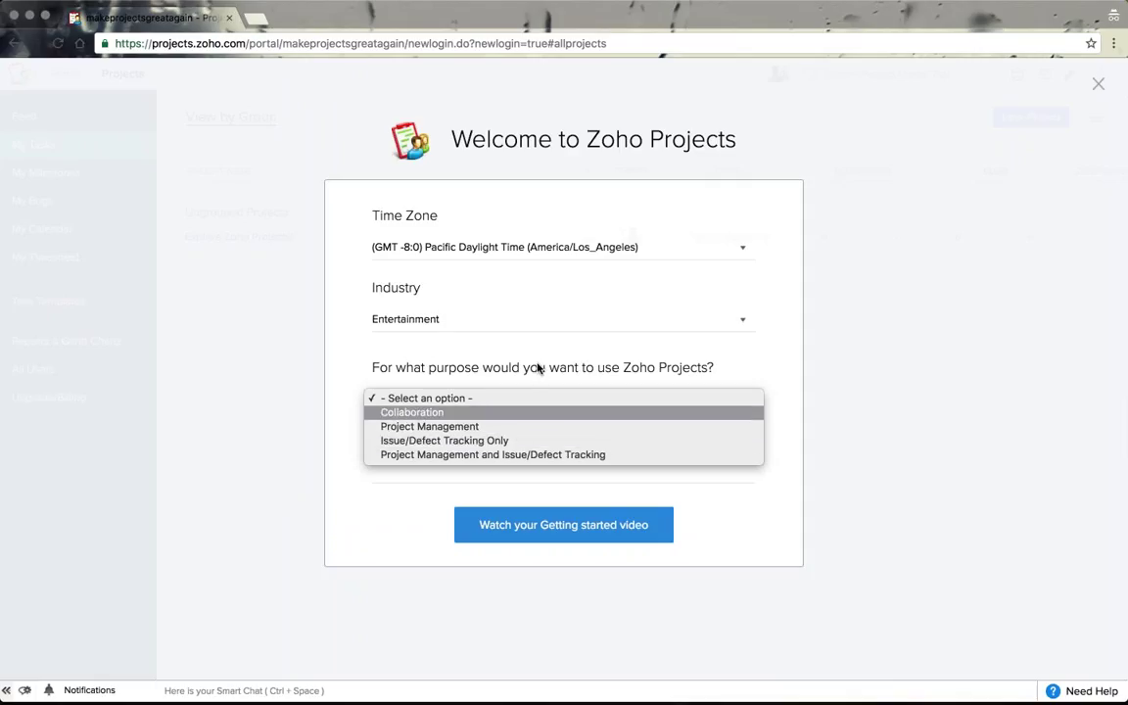
left_click(433, 426)
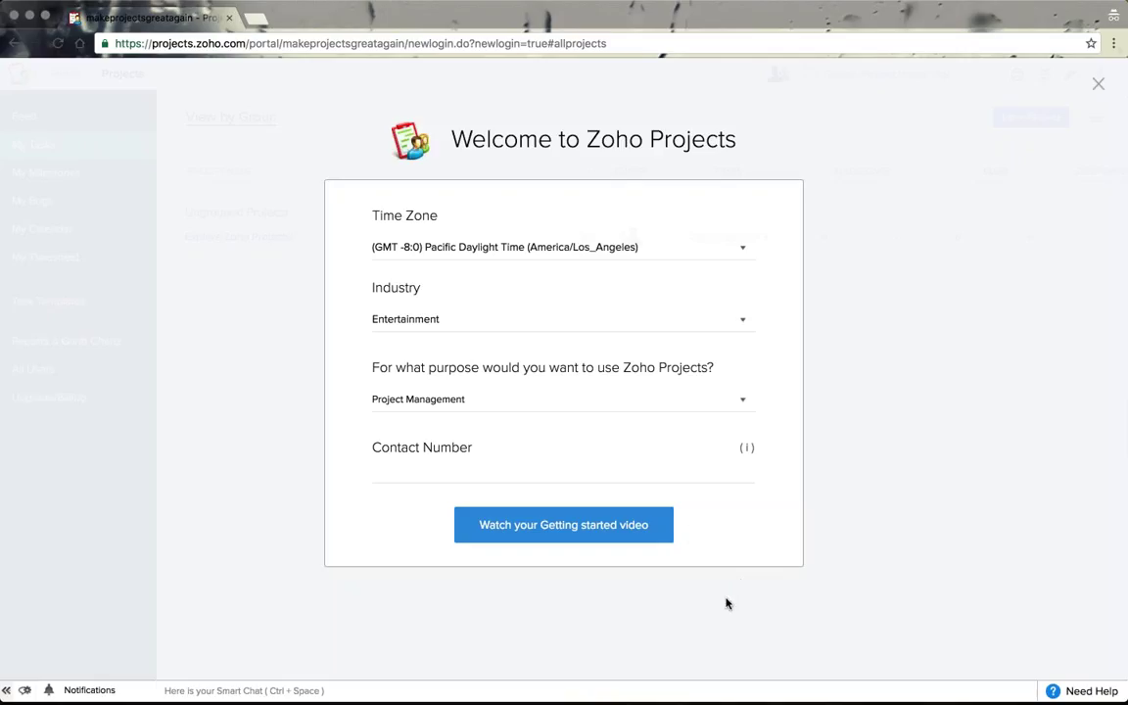
left_click(569, 518)
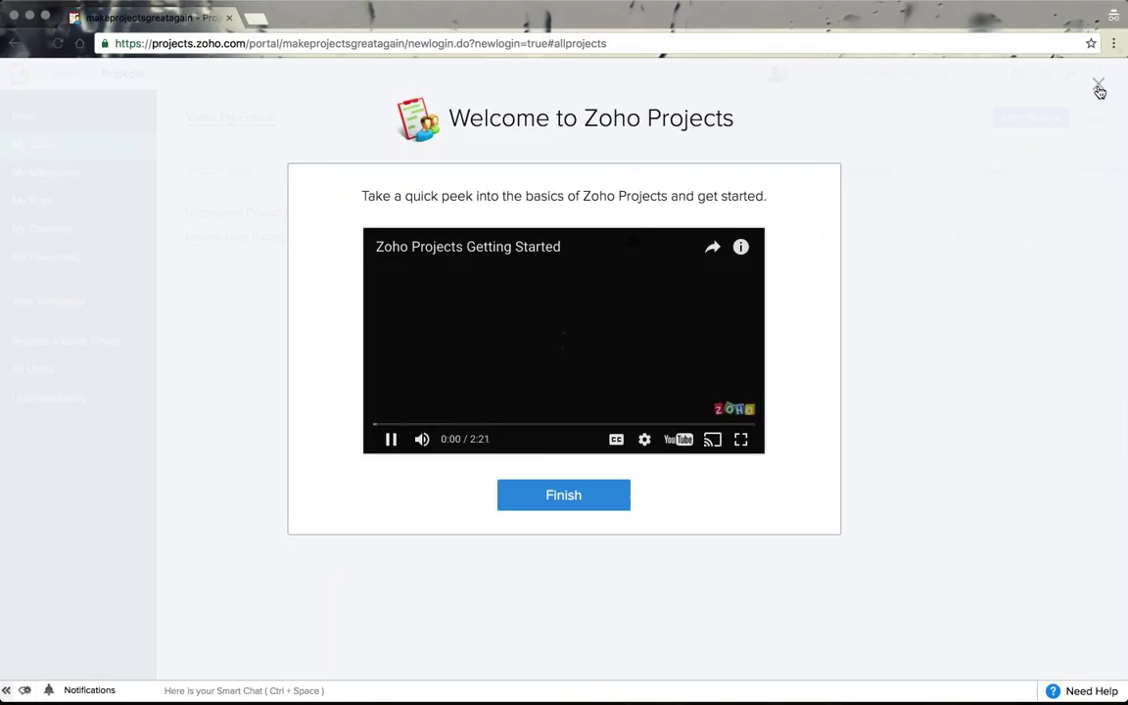
left_click(585, 500)
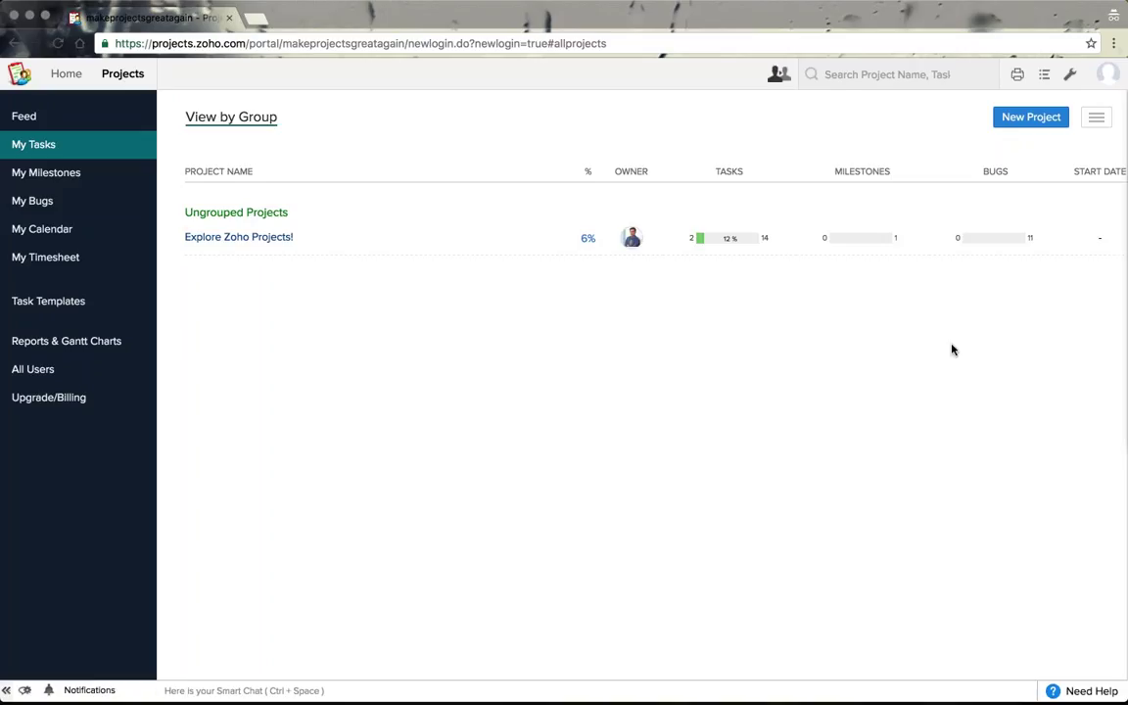
Step: Switch to the other browser window with the existing portal and examine the home feed's comments, events, tasks and uploaded documents
key("ctrl+Right")
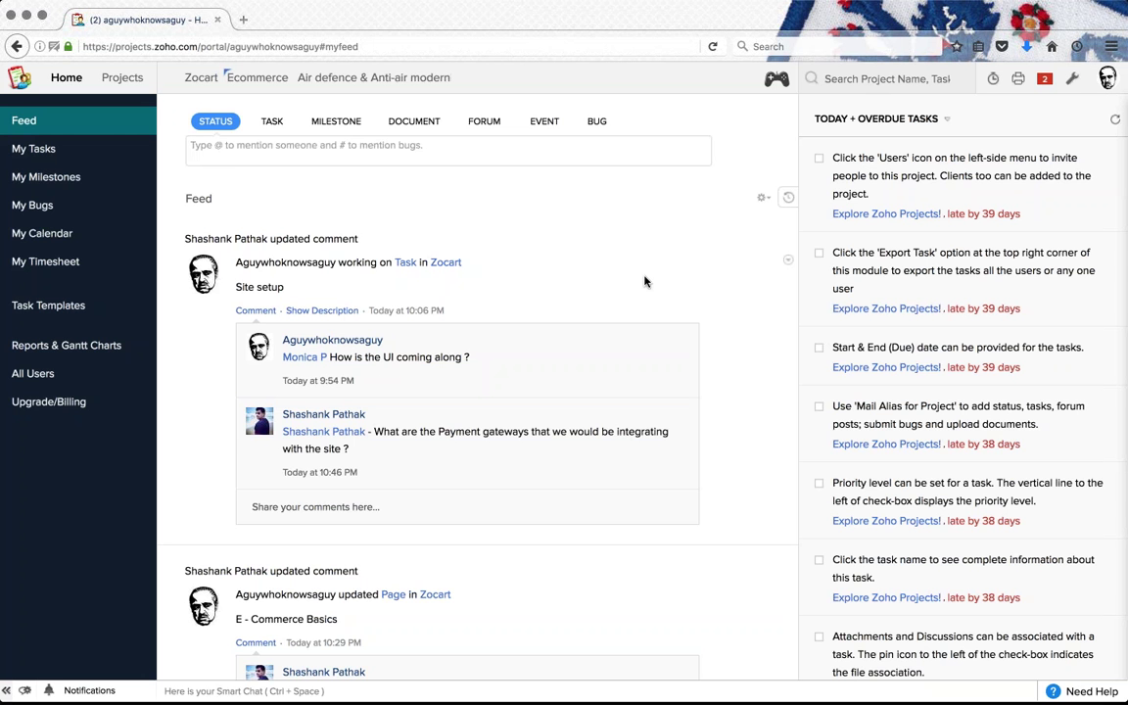
scroll(657, 330, "down", 6)
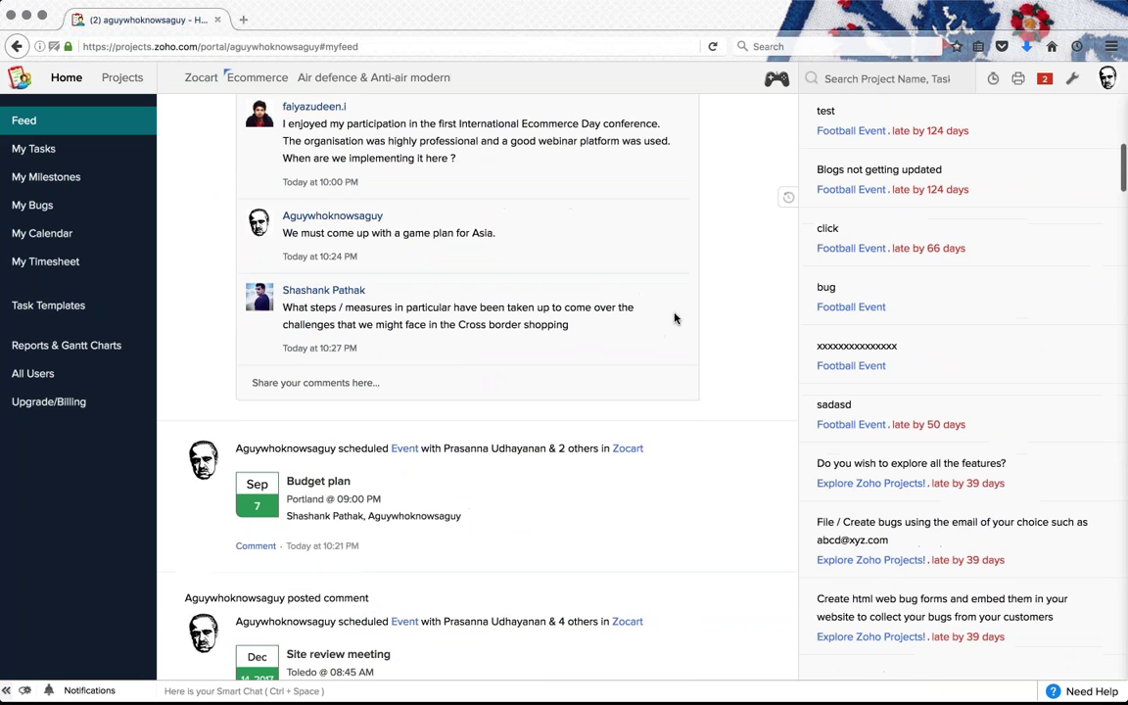
scroll(676, 331, "down", 15)
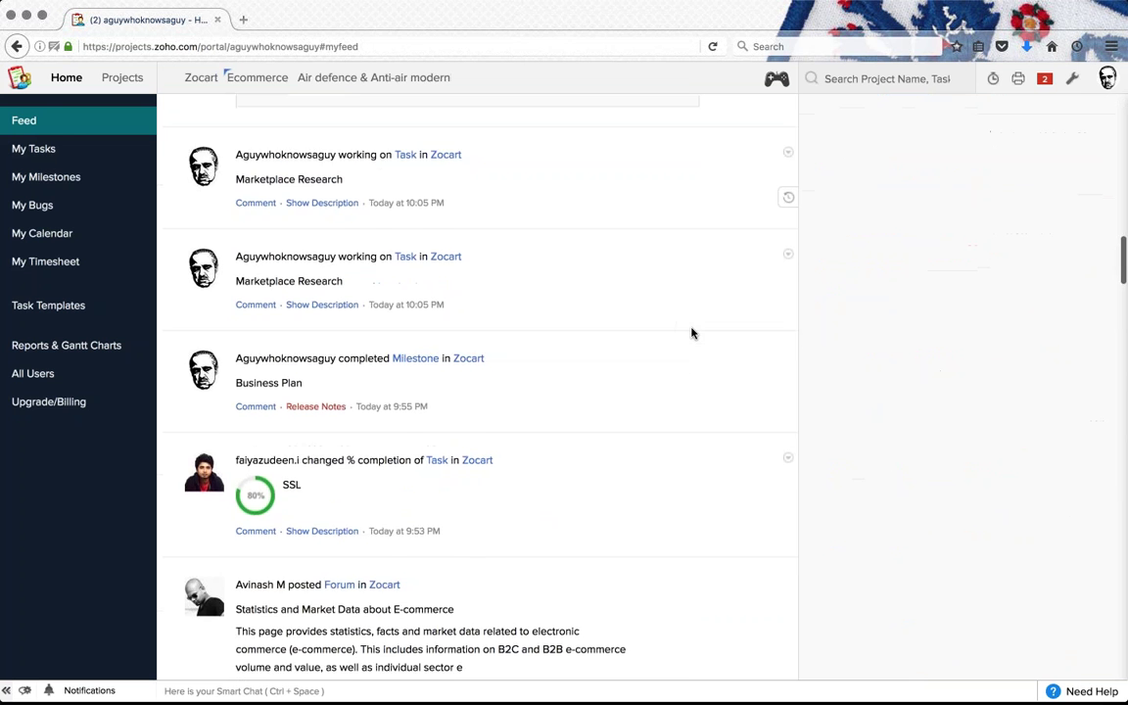
scroll(694, 326, "up", 20)
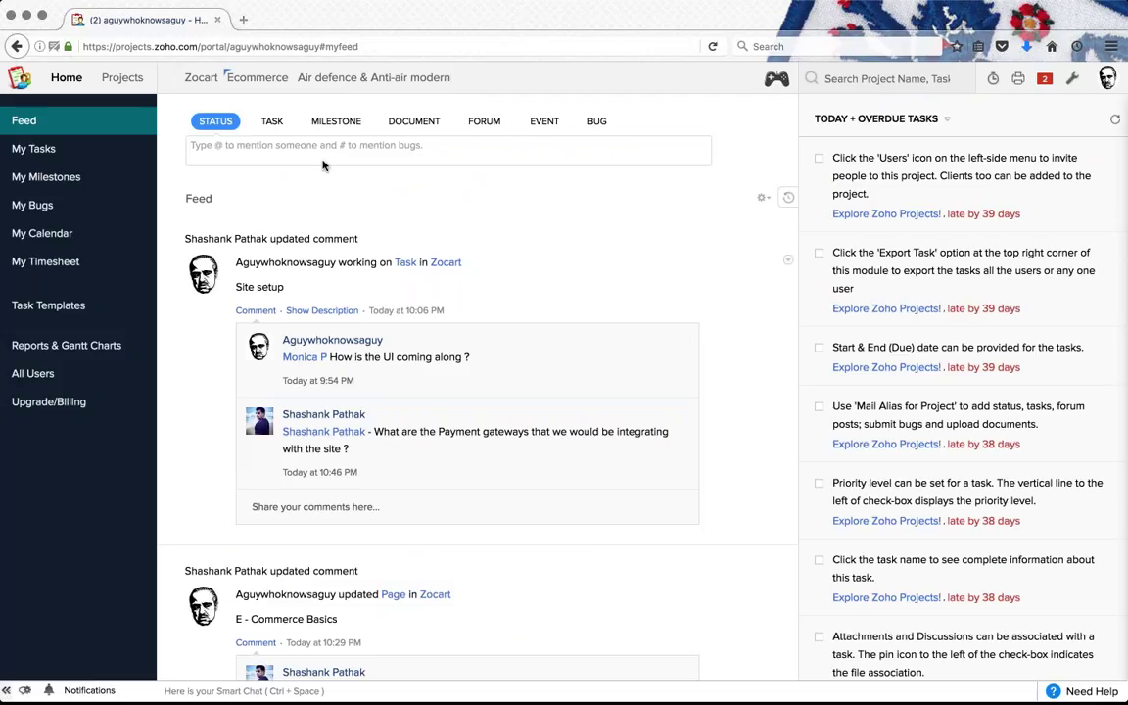
scroll(587, 188, "down", 1)
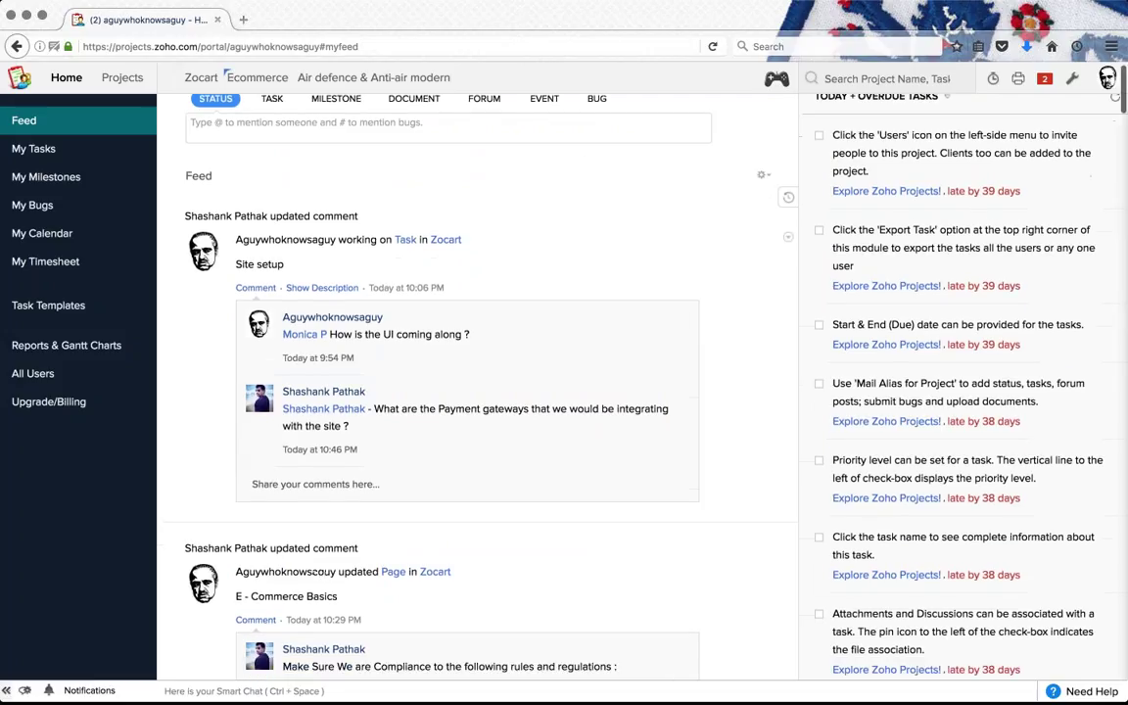
scroll(587, 188, "up", 1)
scroll(541, 369, "down", 10)
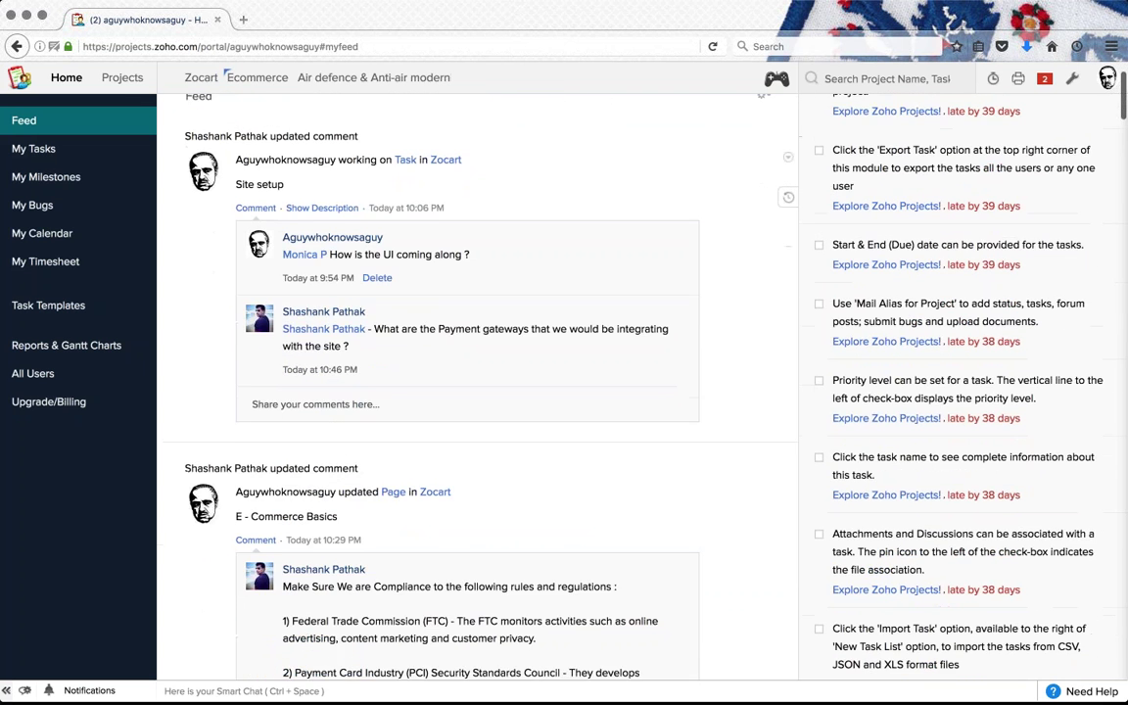
scroll(537, 361, "down", 10)
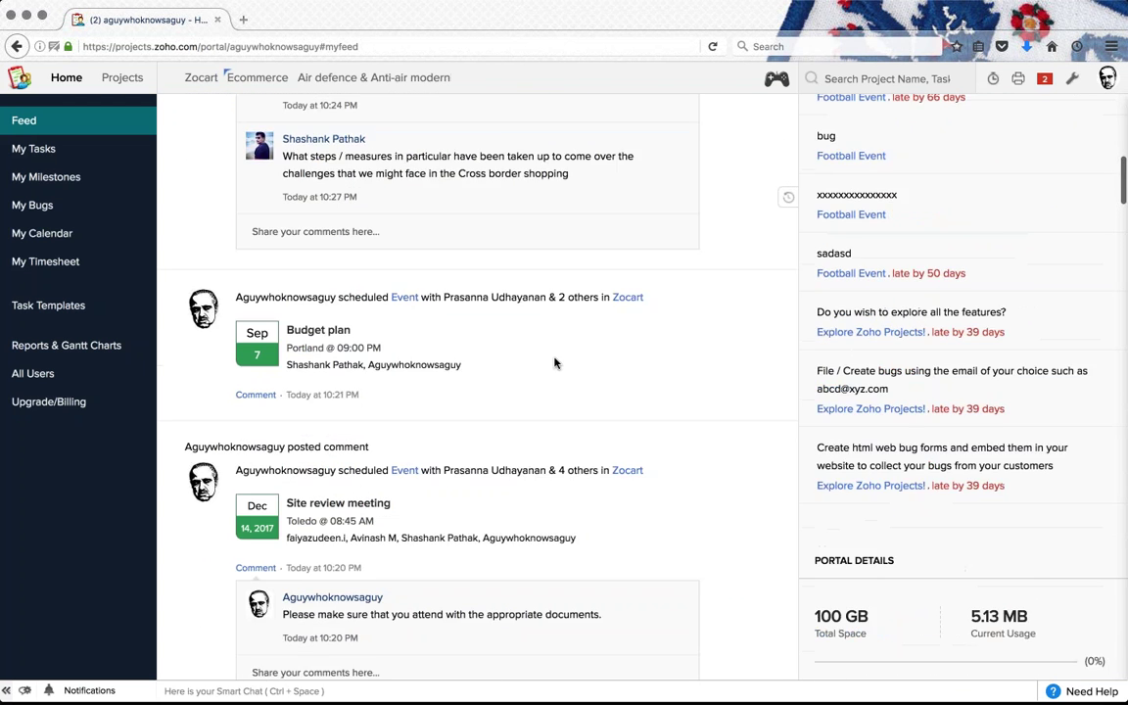
scroll(493, 313, "down", 7)
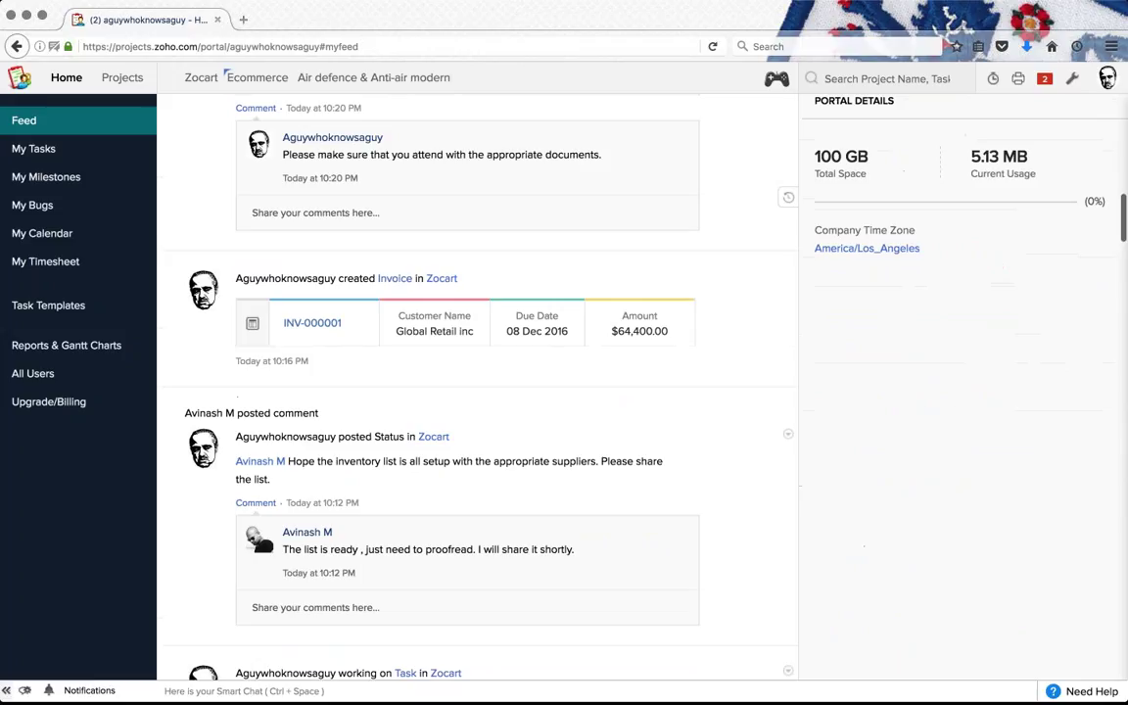
scroll(477, 387, "down", 7)
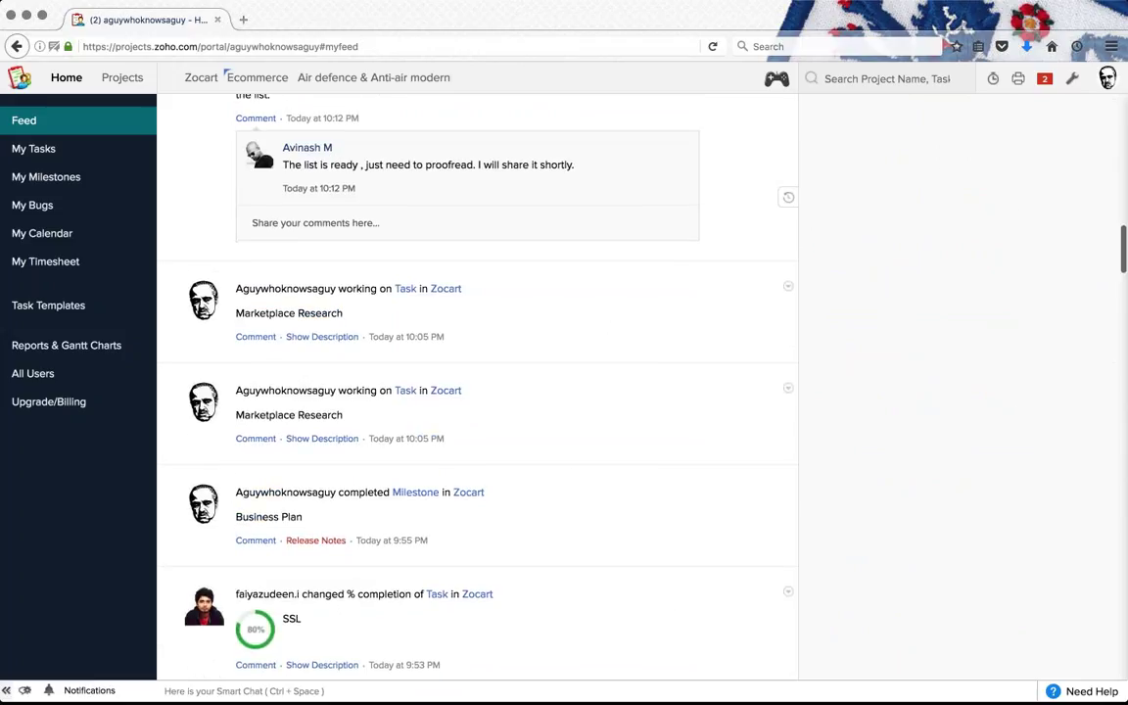
scroll(650, 404, "down", 4)
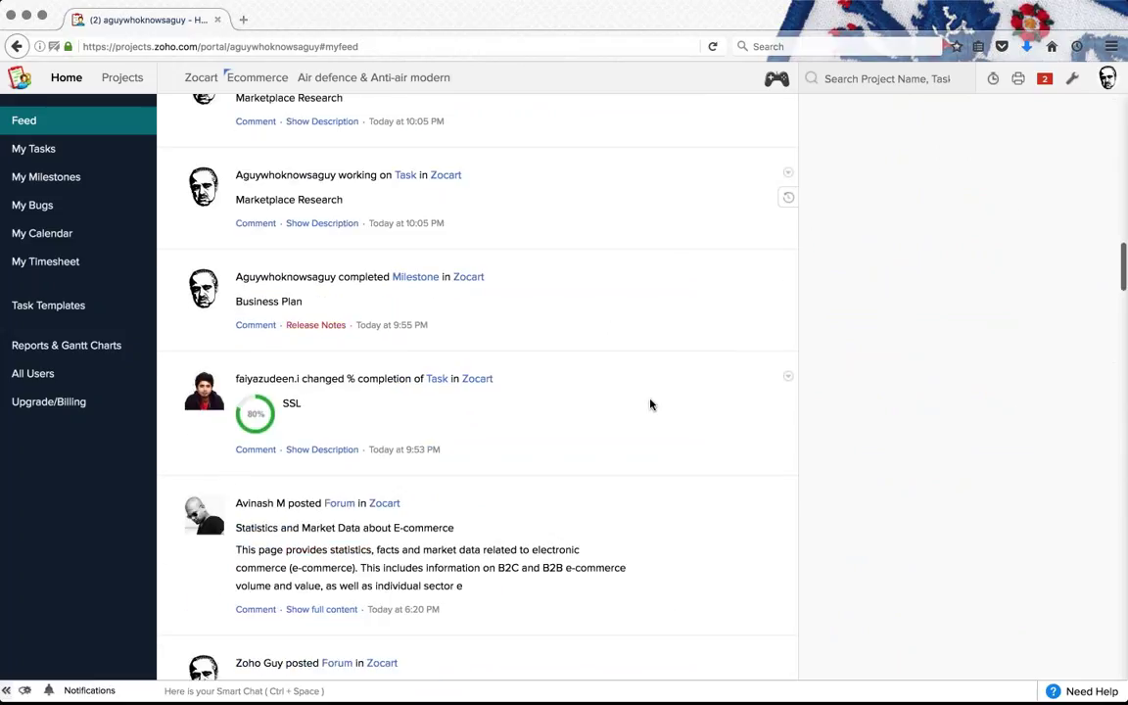
scroll(481, 578, "down", 10)
scroll(770, 612, "down", 10)
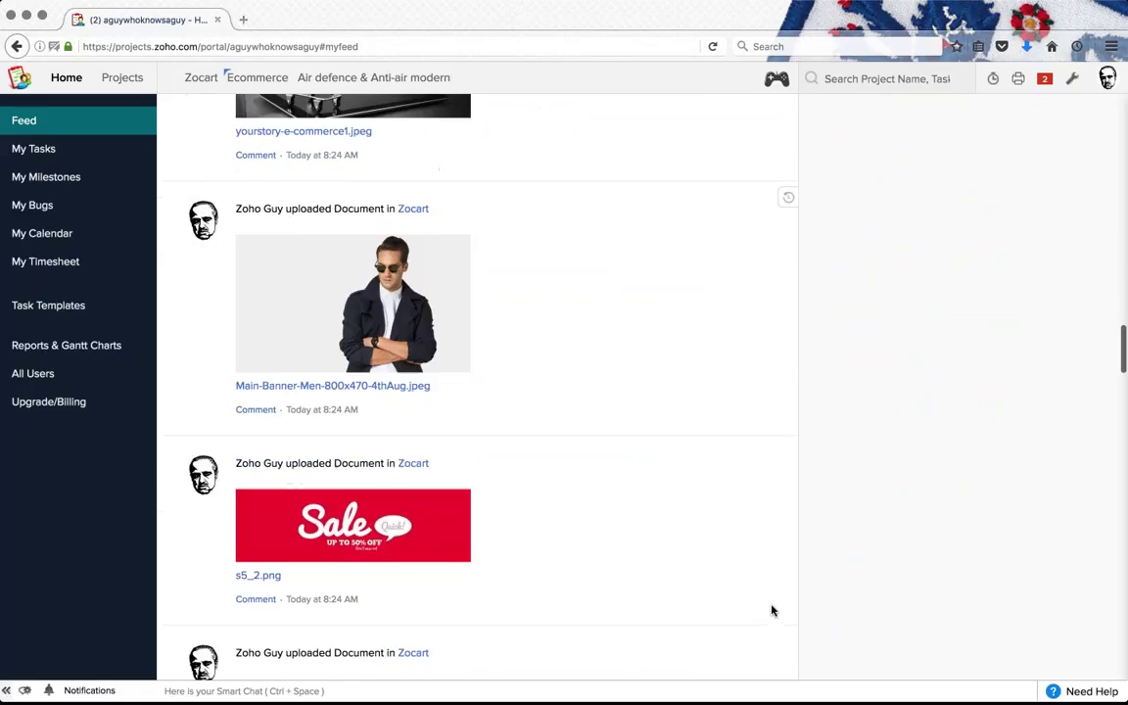
scroll(878, 342, "up", 5)
scroll(876, 345, "down", 20)
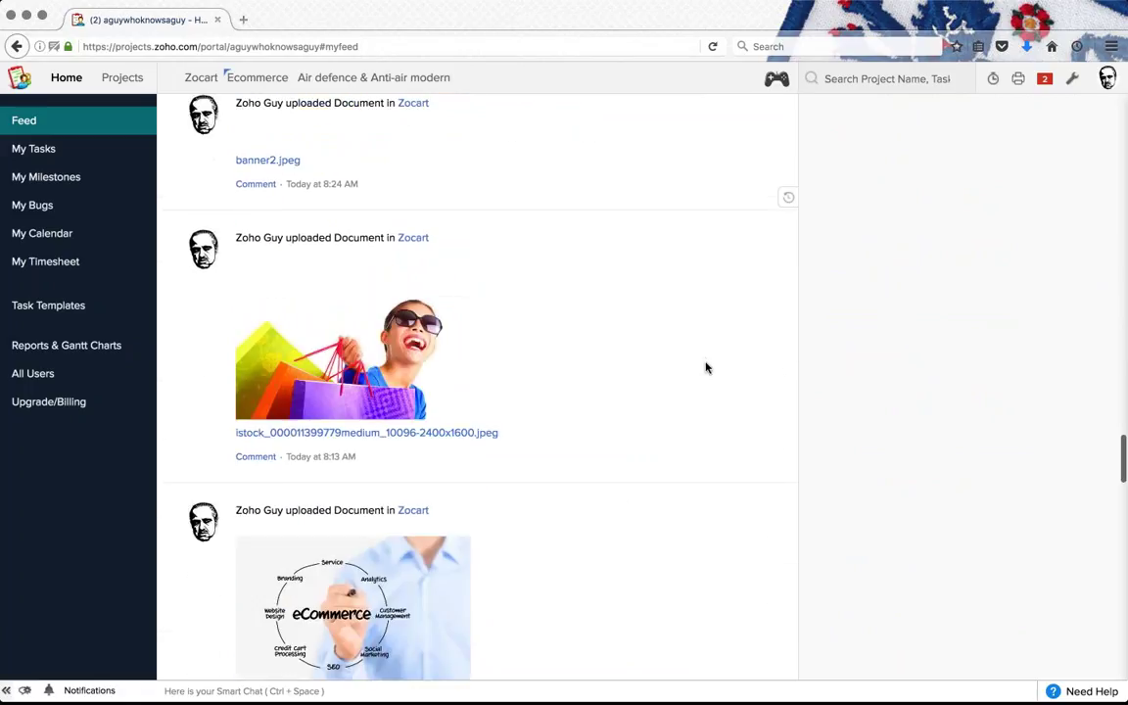
scroll(719, 383, "down", 15)
scroll(723, 428, "up", 8)
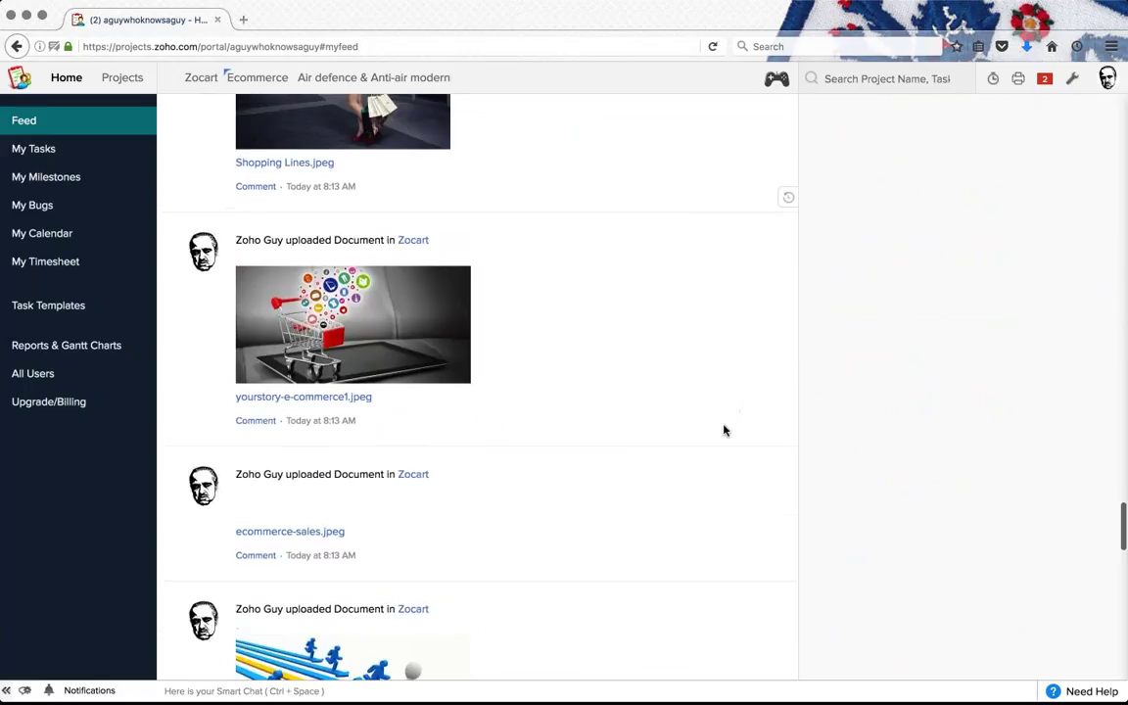
scroll(745, 407, "up", 20)
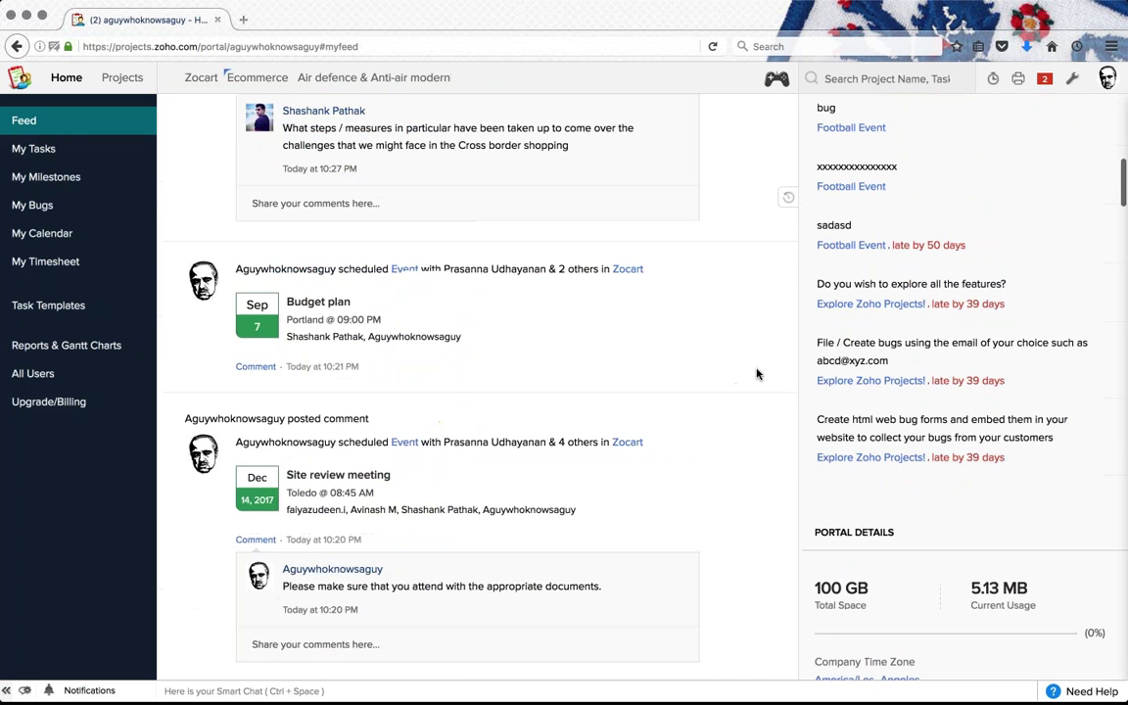
scroll(755, 373, "up", 15)
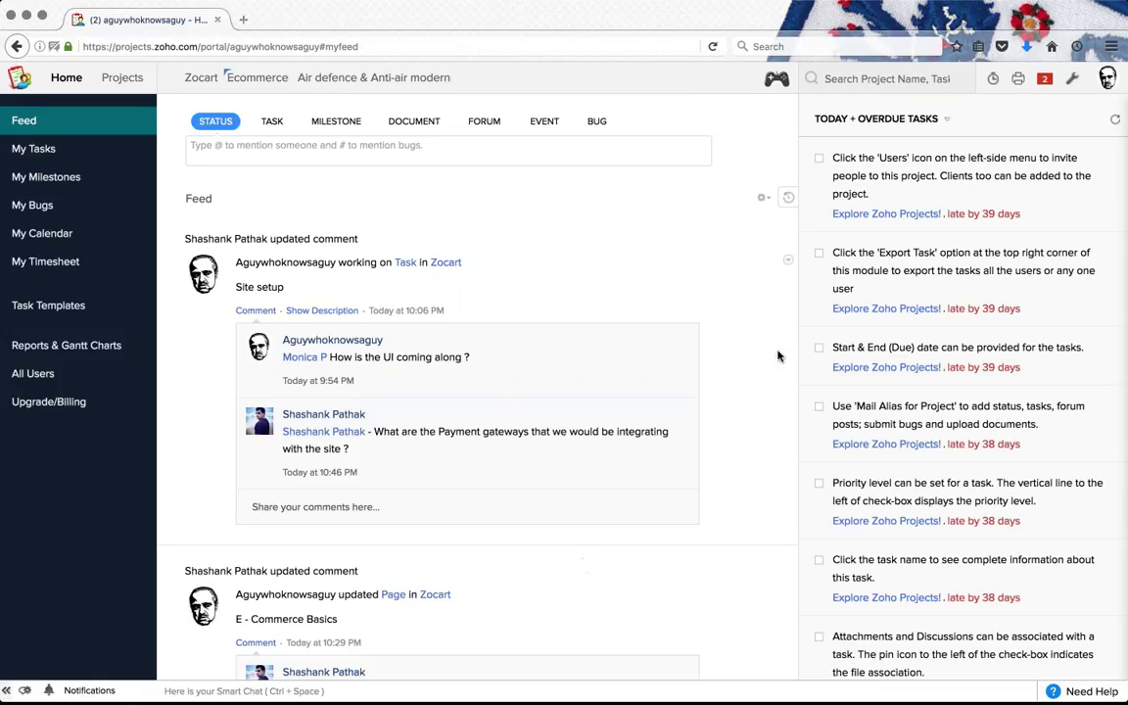
Step: View the feed as Status posts and as the Activity Stream, reviewing the logged activities and the time-period choices
left_click(763, 199)
left_click(789, 249)
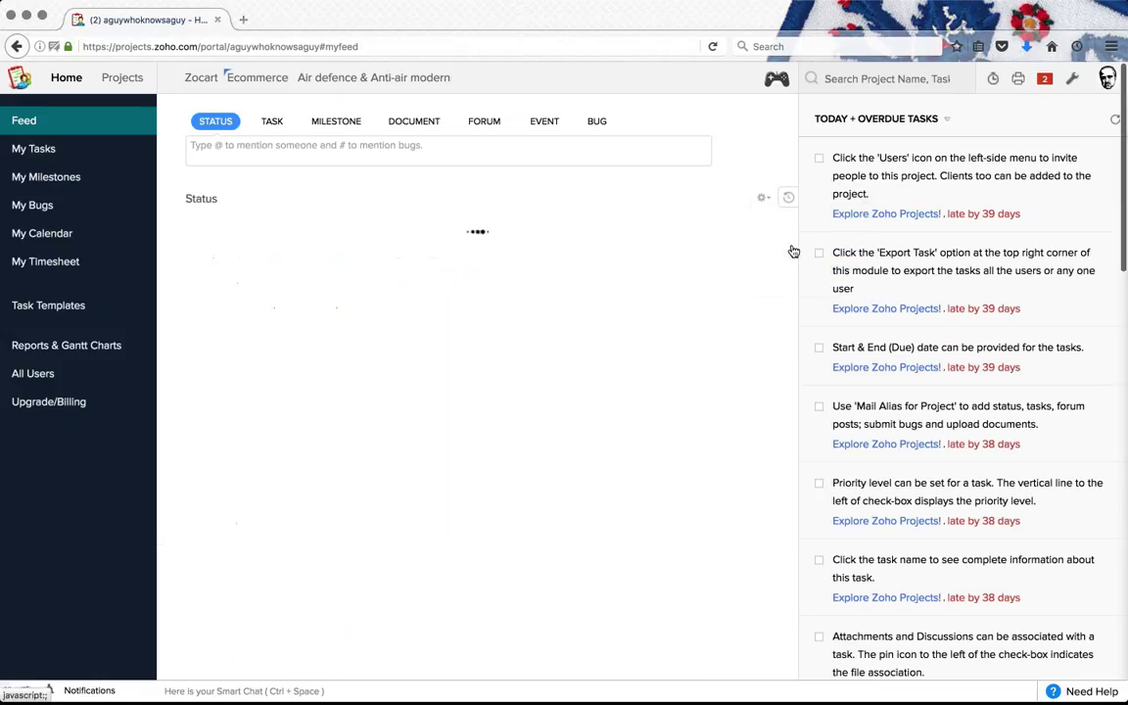
left_click(763, 199)
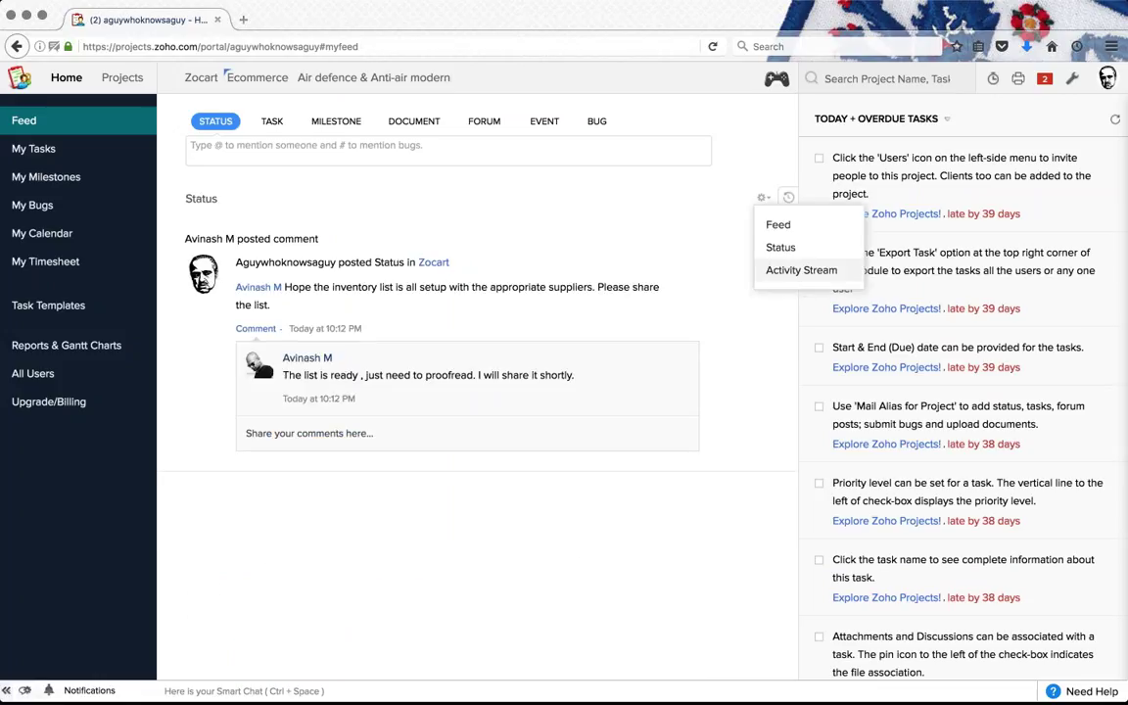
left_click(801, 270)
scroll(587, 392, "down", 2)
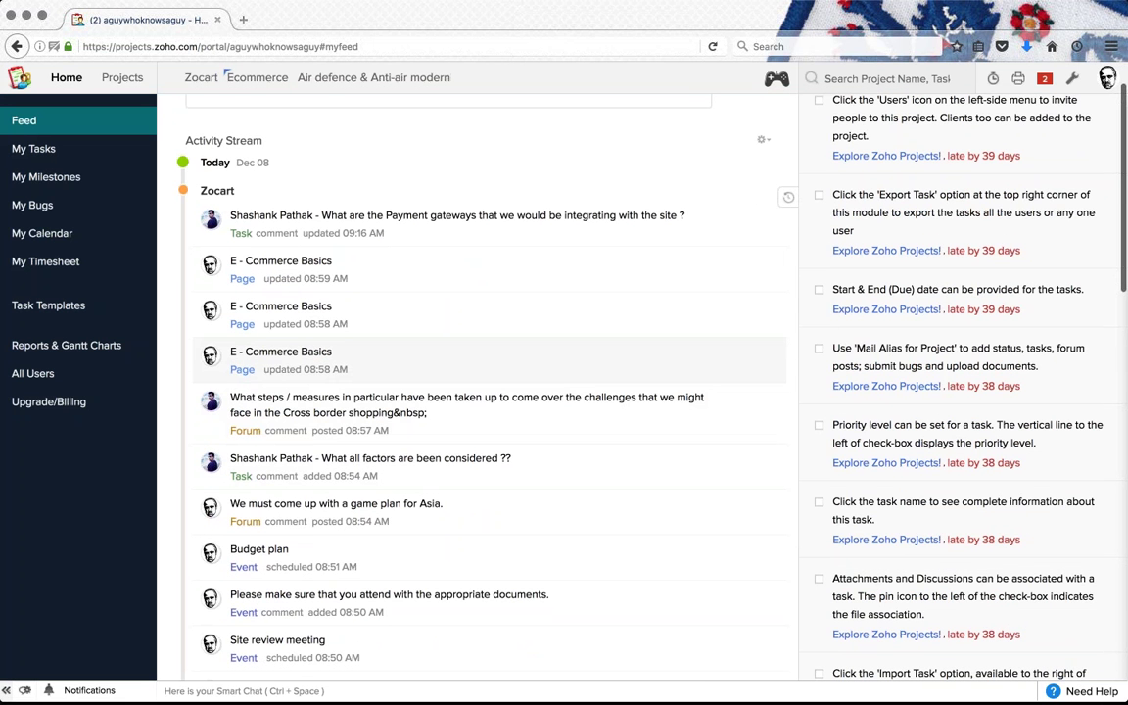
scroll(480, 391, "down", 15)
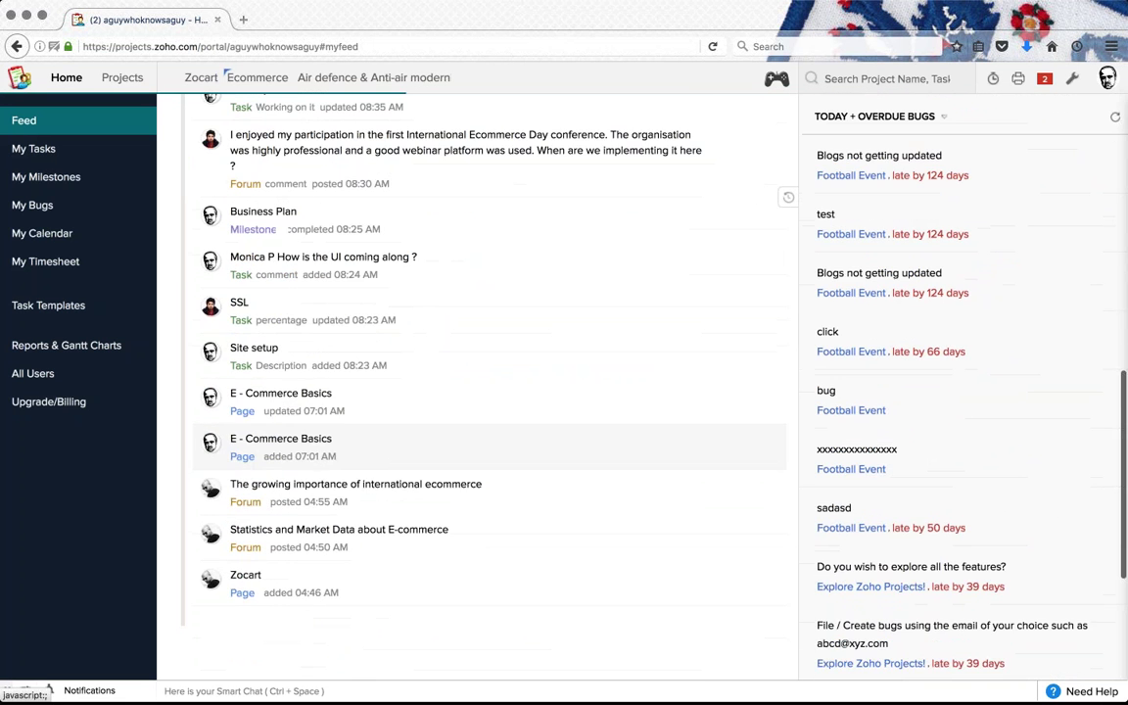
scroll(480, 445, "down", 5)
scroll(480, 445, "up", 20)
mouse_move(788, 198)
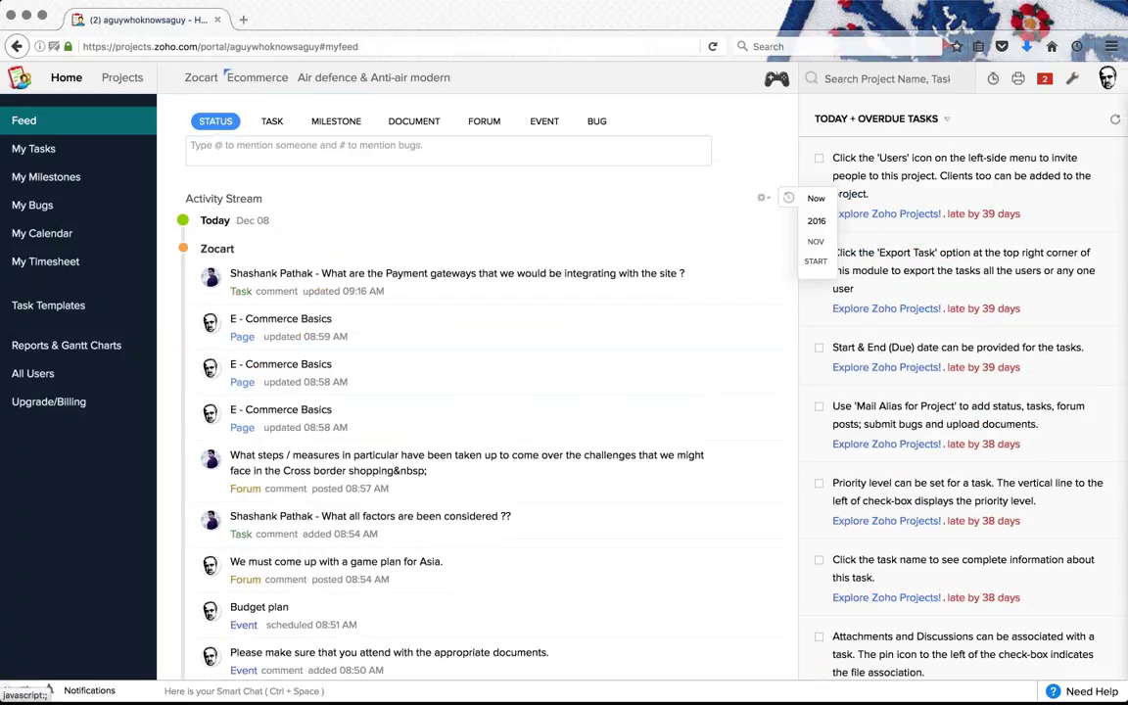
Step: Return to the Feed view and look over the posts alongside the overdue tasks and bugs
left_click(761, 197)
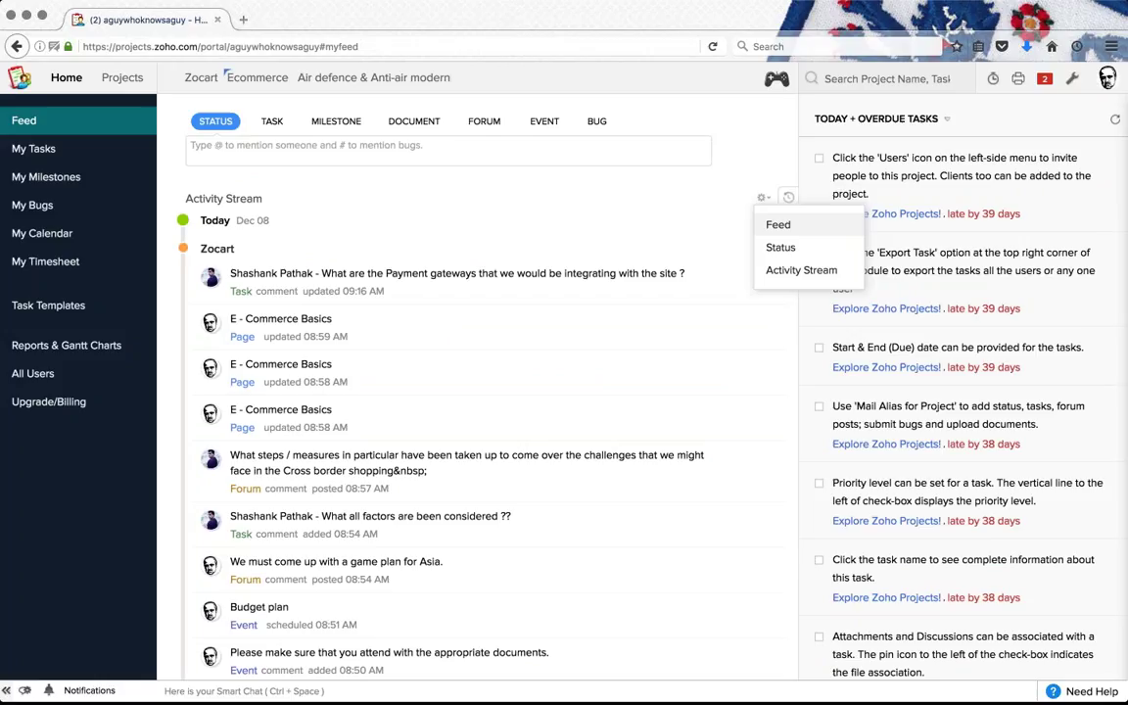
left_click(773, 223)
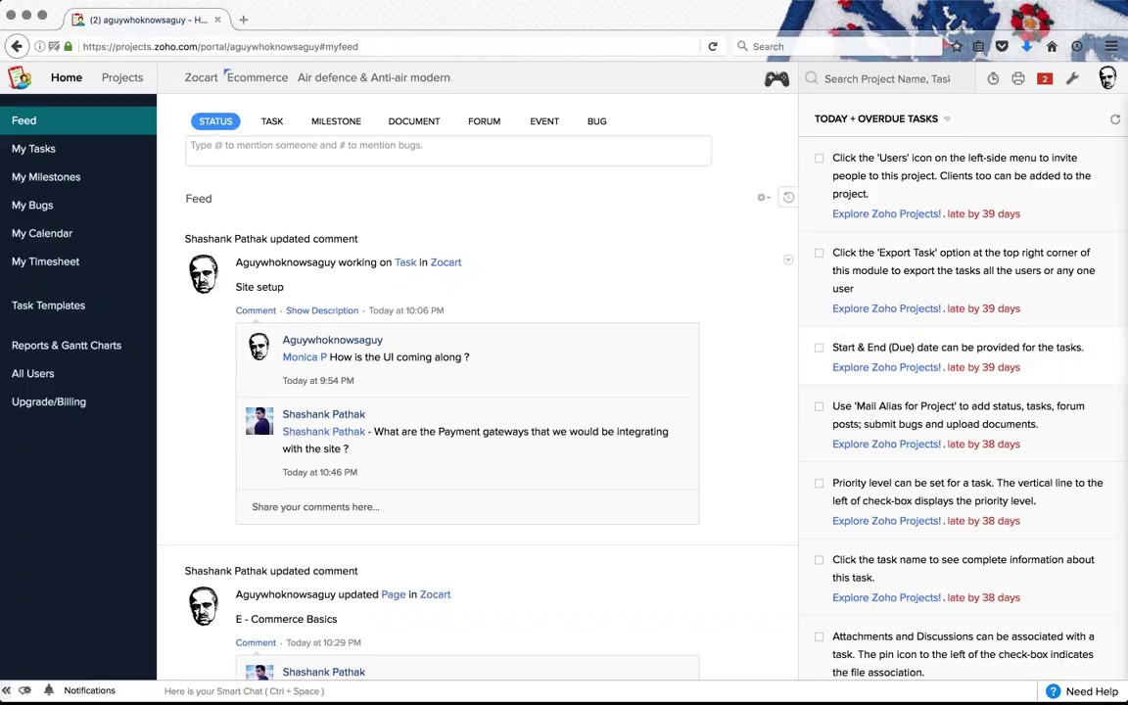
scroll(564, 391, "down", 6)
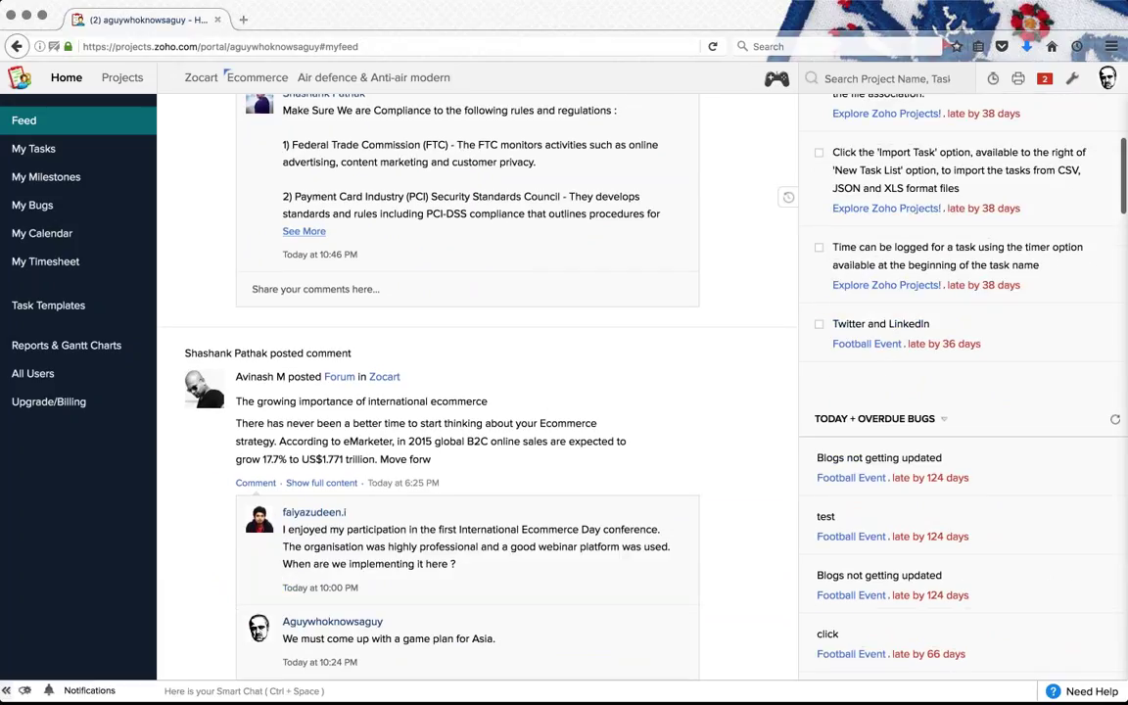
scroll(898, 541, "up", 6)
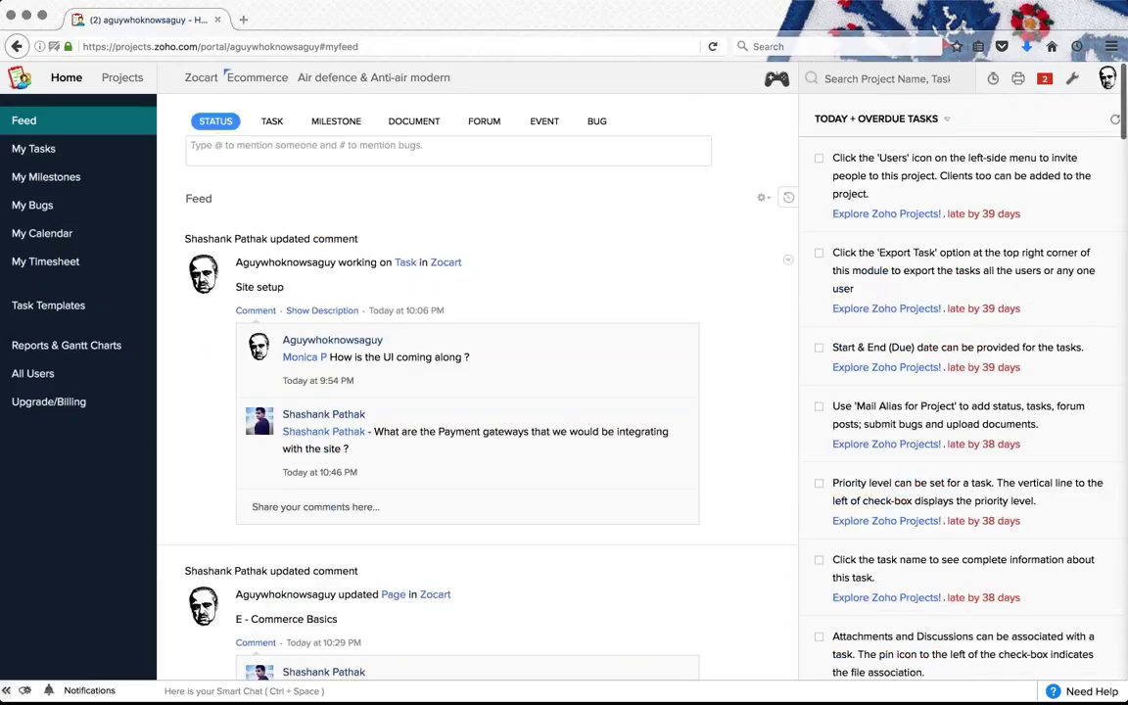
Step: Switch the home page task list to In Progress Tasks and then to Unassigned Tasks
left_click(925, 118)
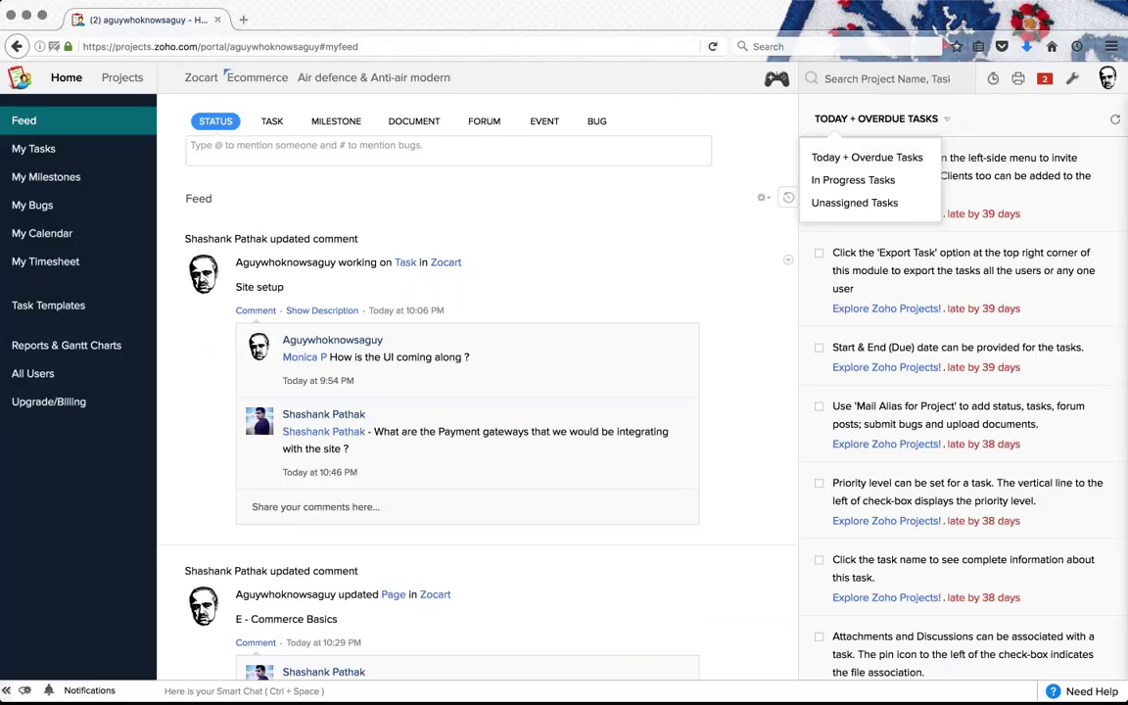
left_click(869, 182)
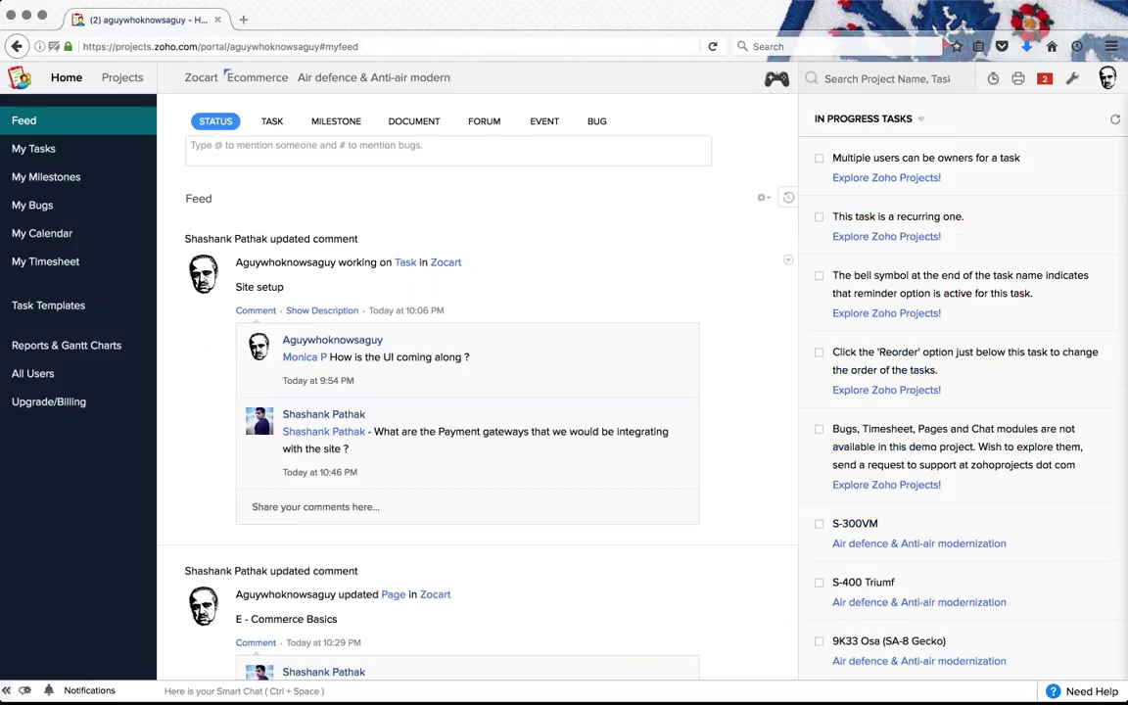
left_click(920, 118)
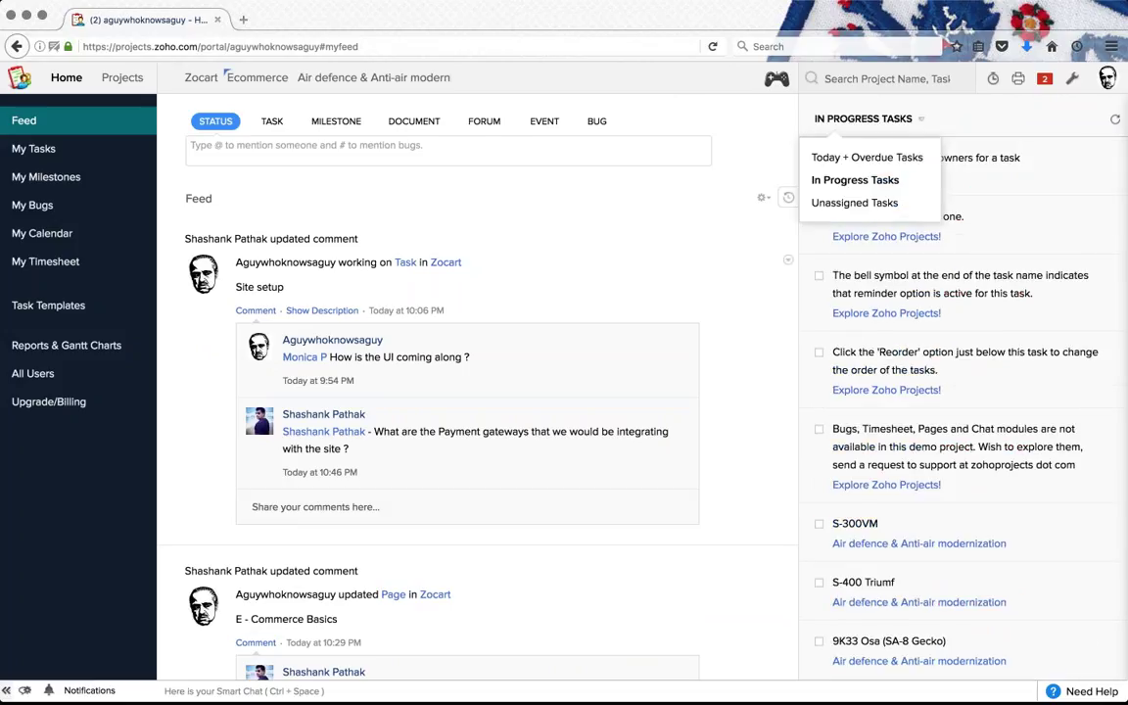
left_click(854, 202)
scroll(1012, 489, "down", 1)
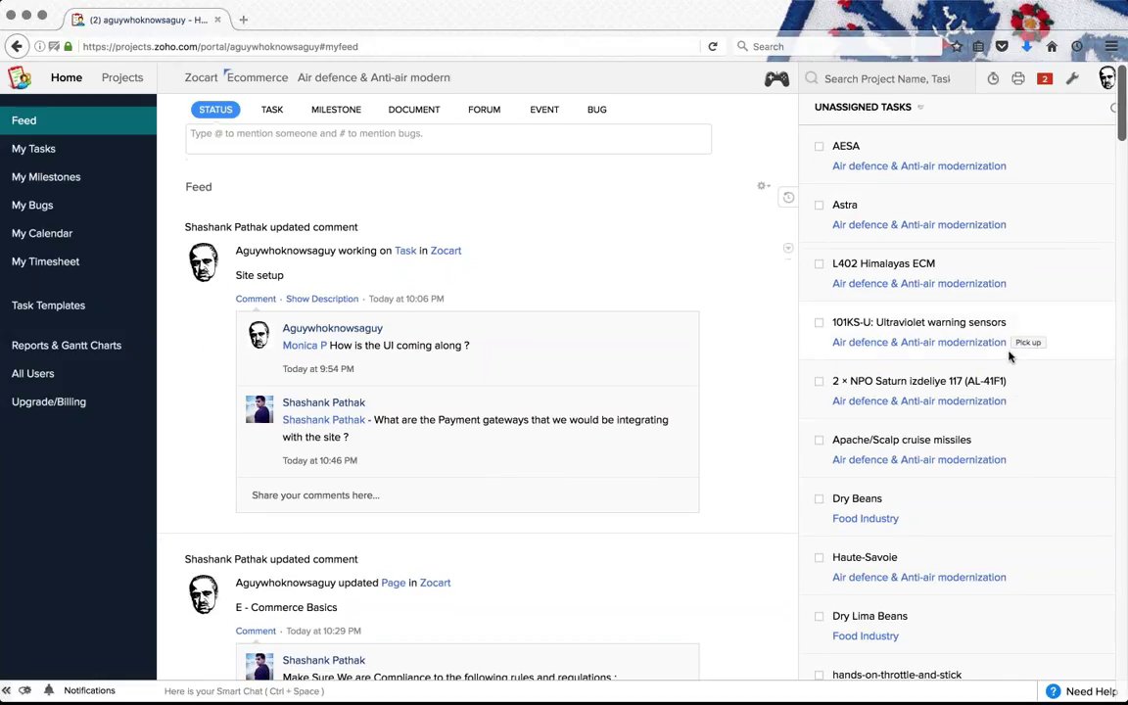
scroll(1009, 391, "up", 1)
Step: Look over the unassigned tasks, the overdue bugs and the portal details, and return to the start of the feed
scroll(994, 576, "down", 8)
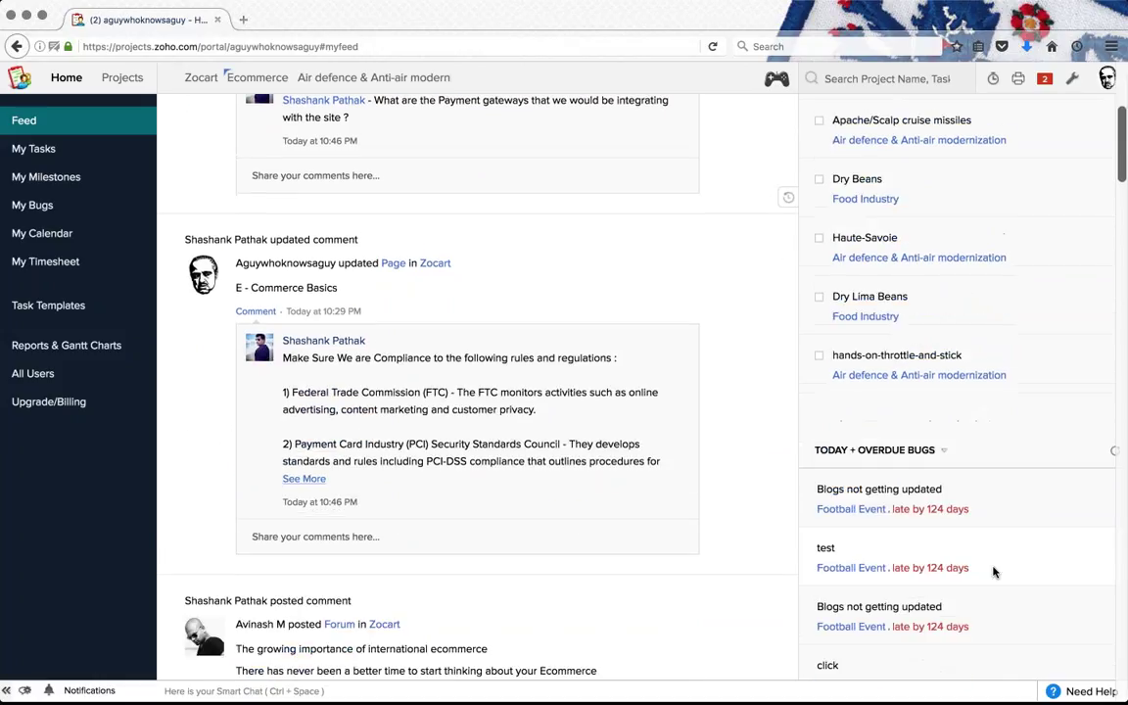
scroll(994, 575, "down", 10)
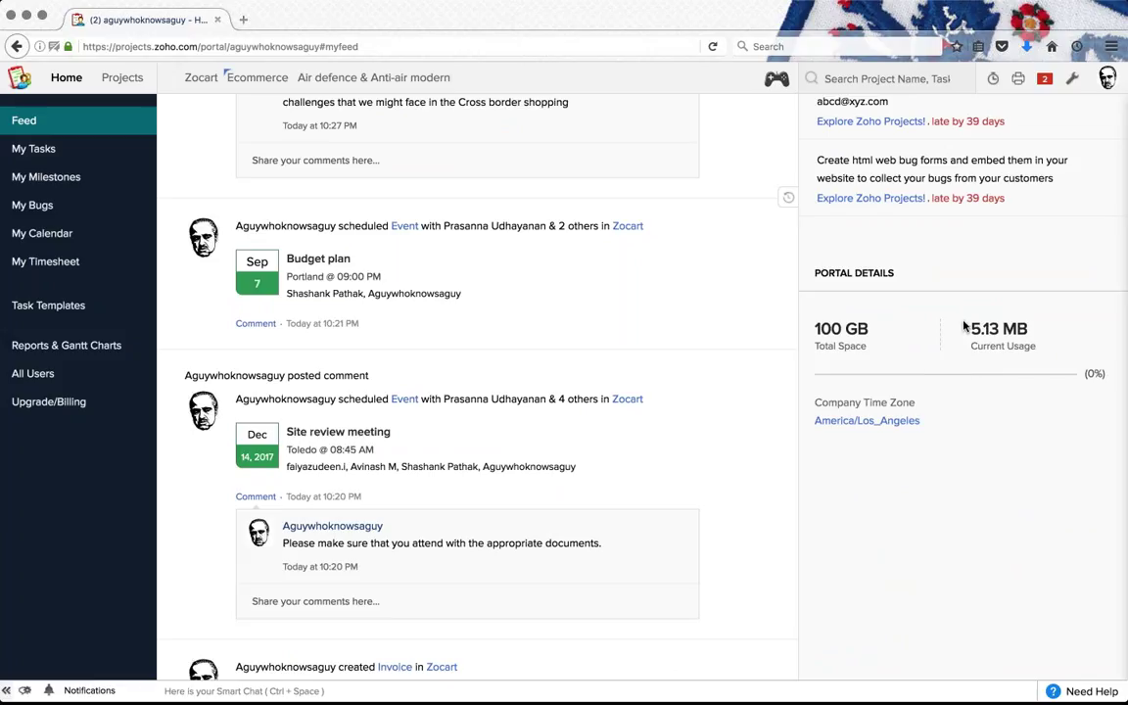
scroll(978, 563, "down", 3)
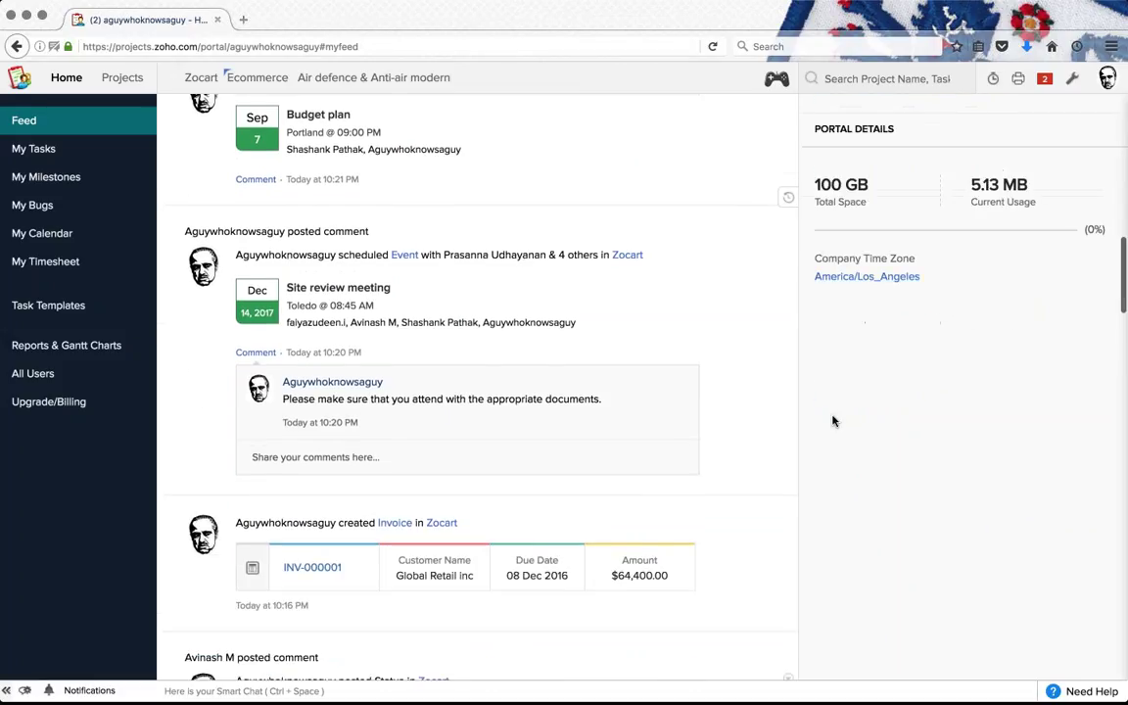
scroll(921, 301, "up", 15)
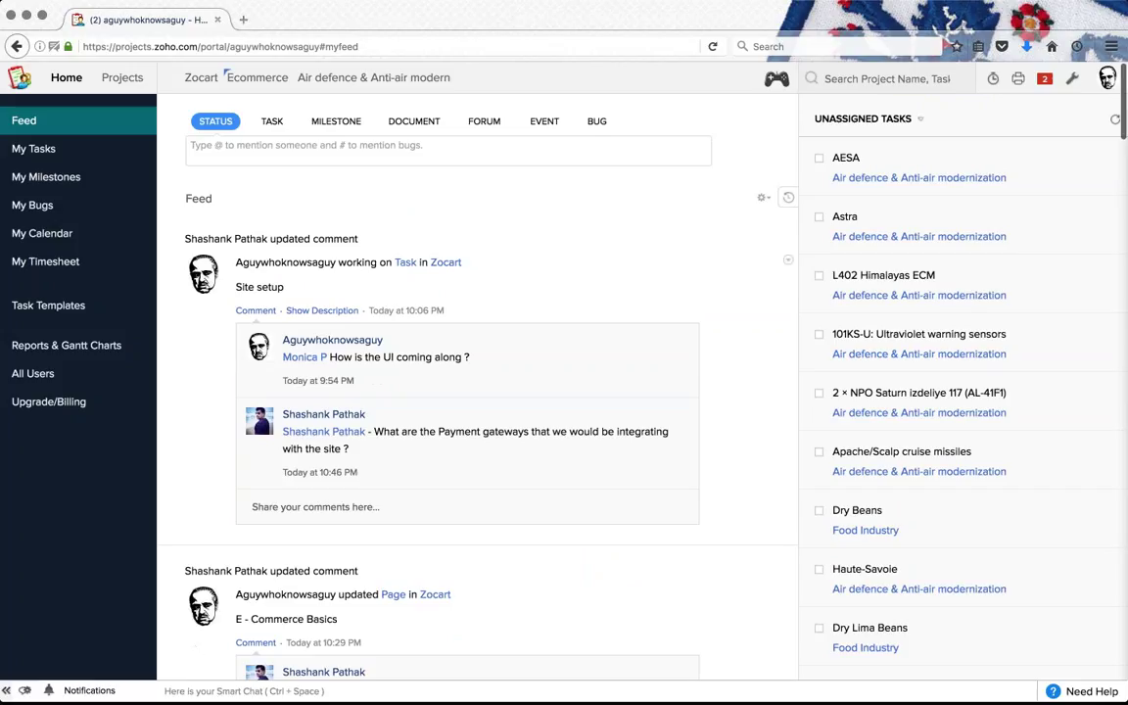
Step: Examine the home page entry forms for adding a status, task, milestone, forum post and event
left_click(477, 163)
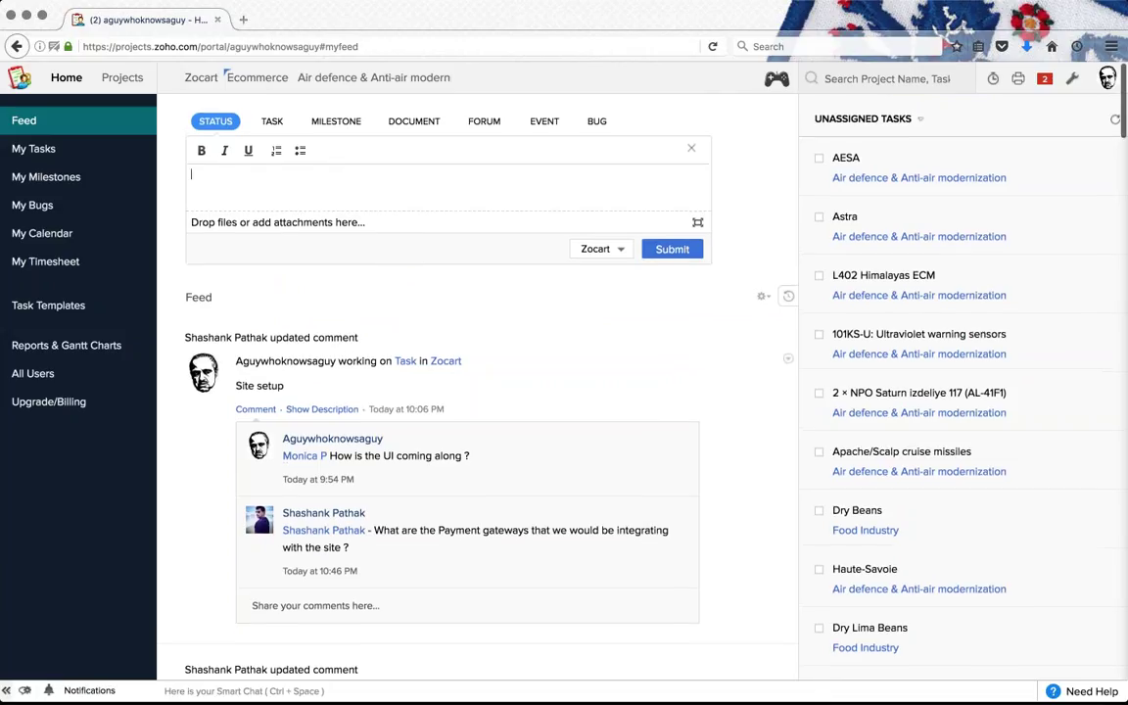
left_click(272, 121)
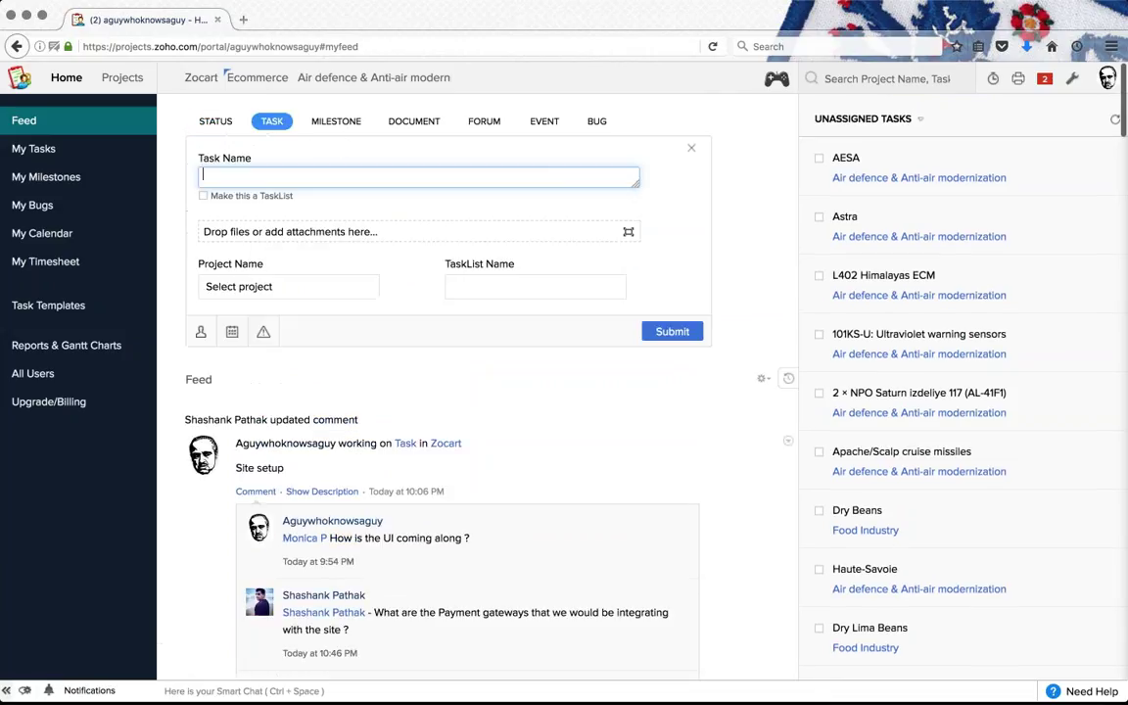
left_click(336, 123)
left_click(397, 122)
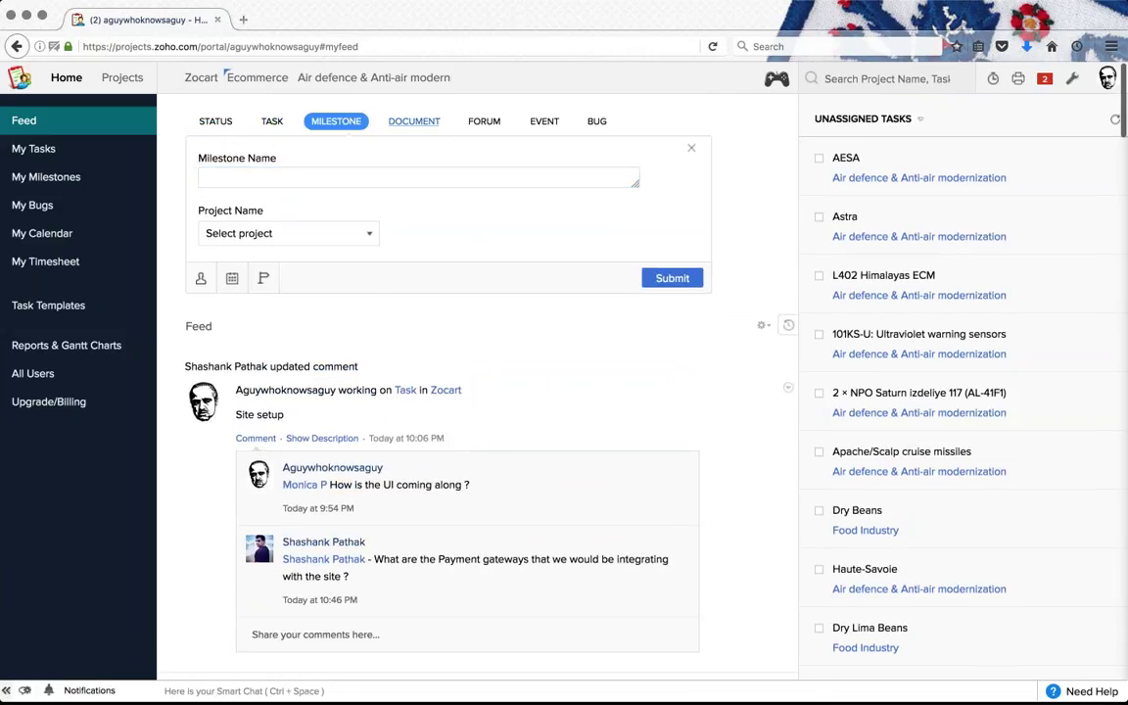
left_click(484, 121)
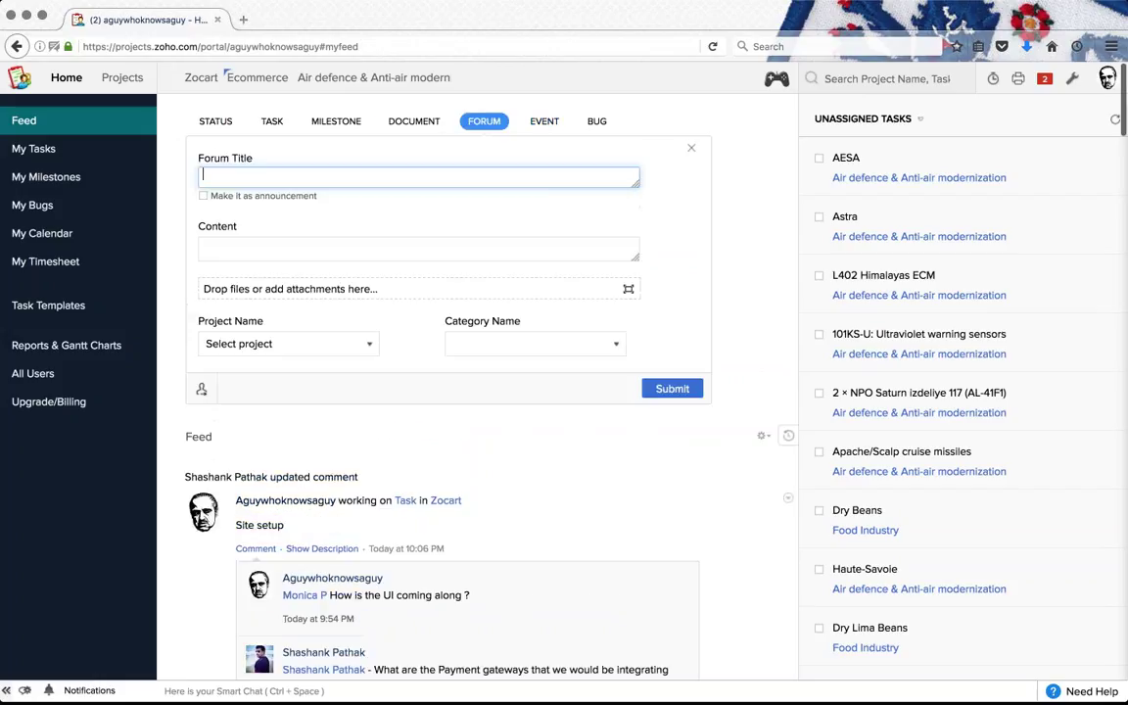
left_click_drag(532, 122, 607, 129)
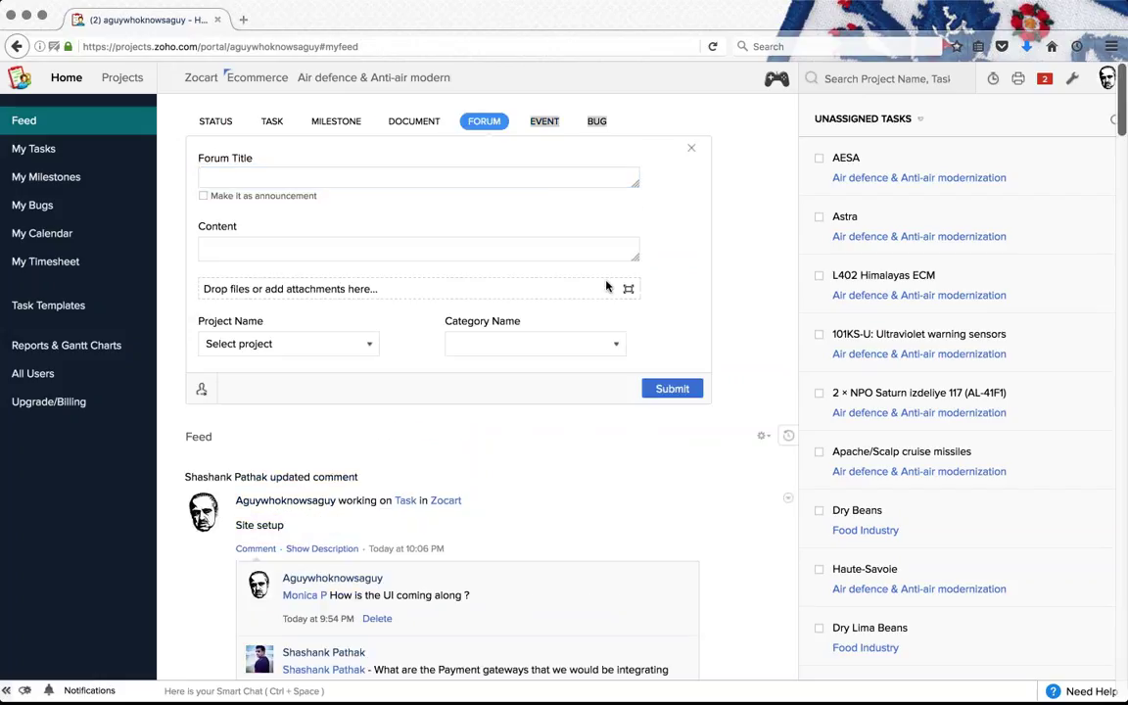
left_click(544, 121)
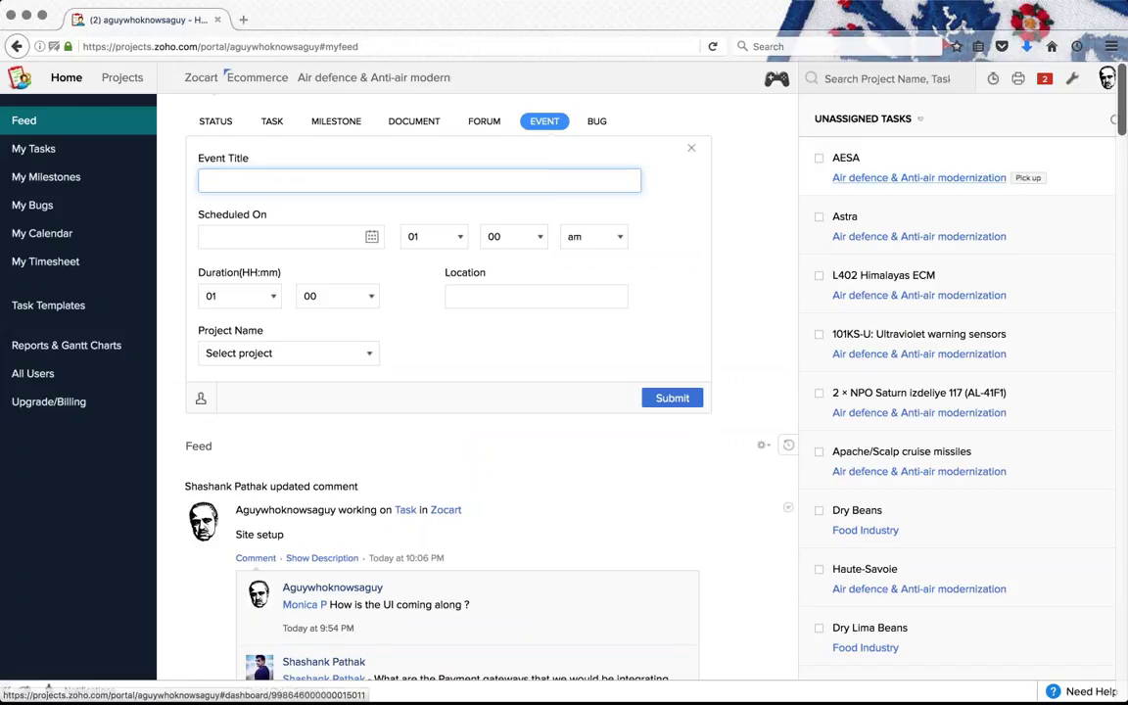
Step: Draft a status for Zocart that mentions a team member, mark it to send as a direct message, and discard it
left_click(216, 121)
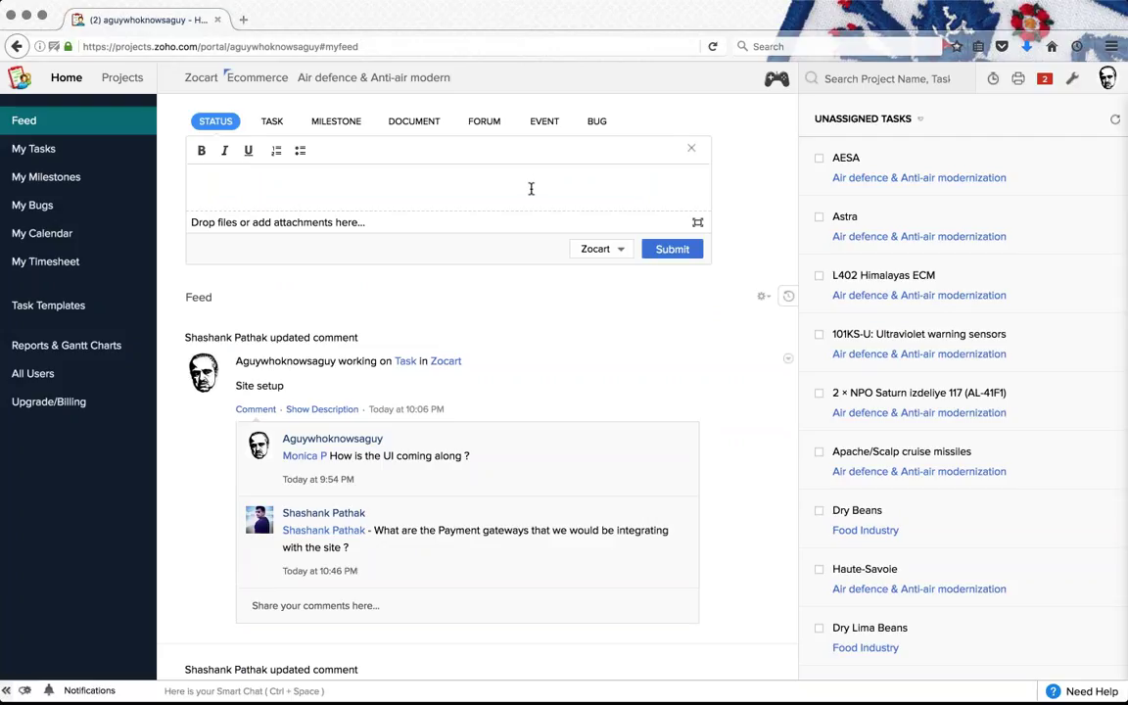
type("@aj")
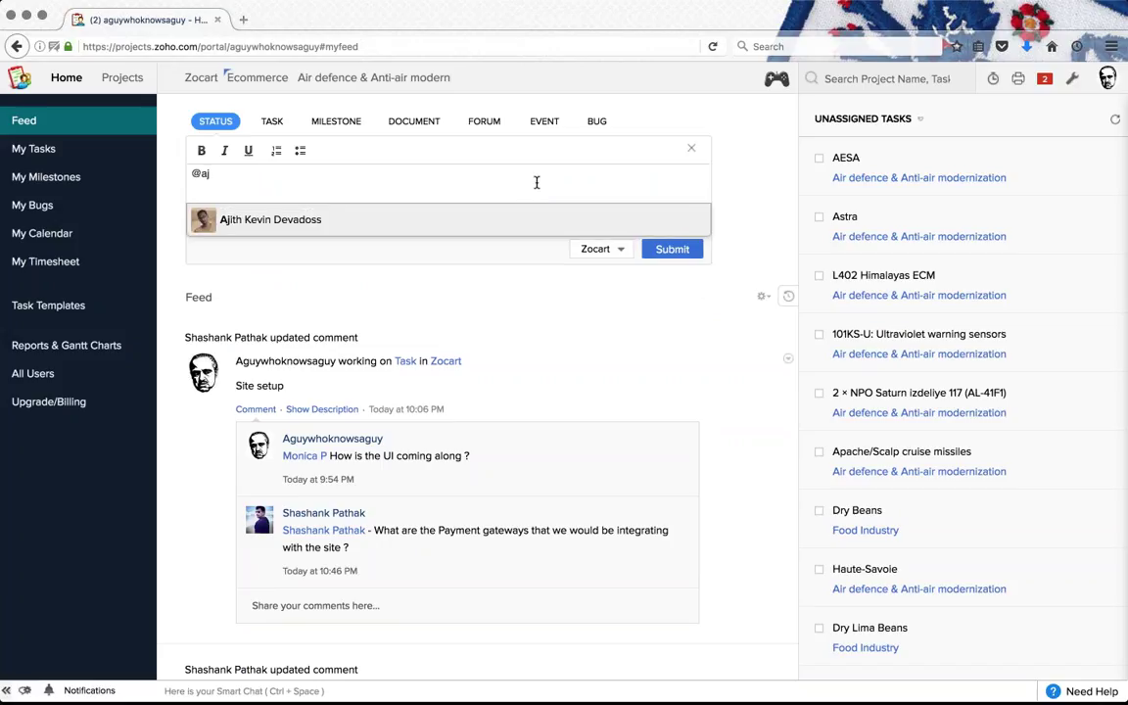
key("Return")
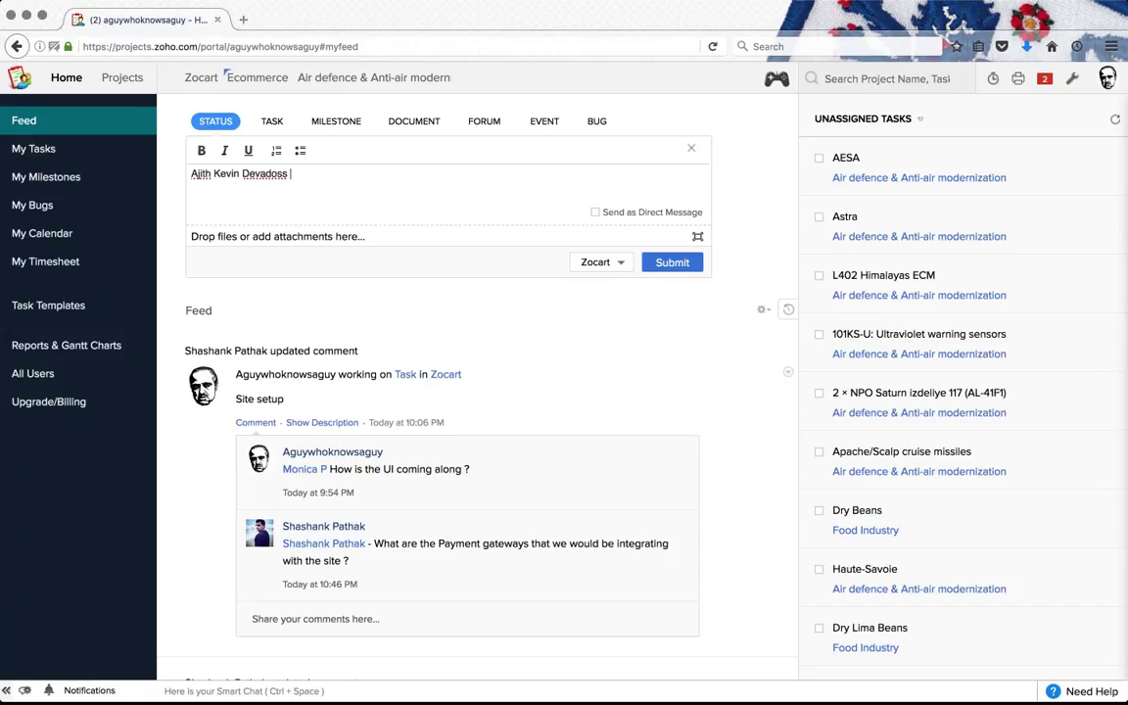
left_click(594, 211)
left_click(691, 148)
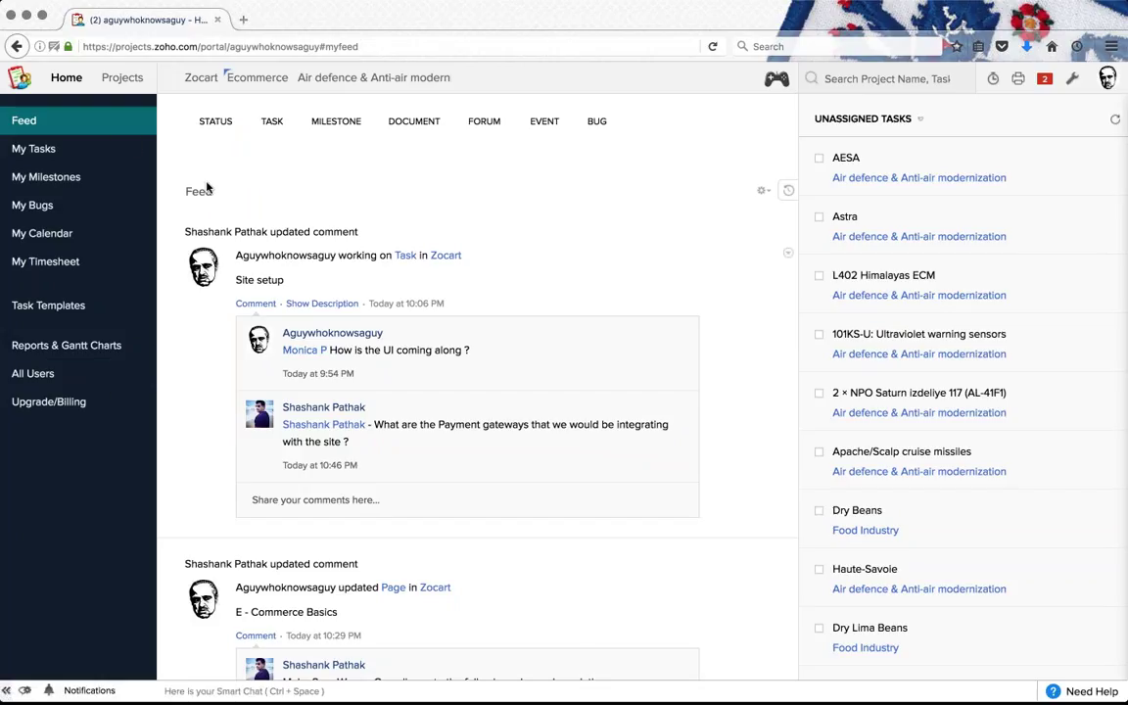
Step: Open the list of all users and compare the client users with the portal users
scroll(884, 503, "down", 3)
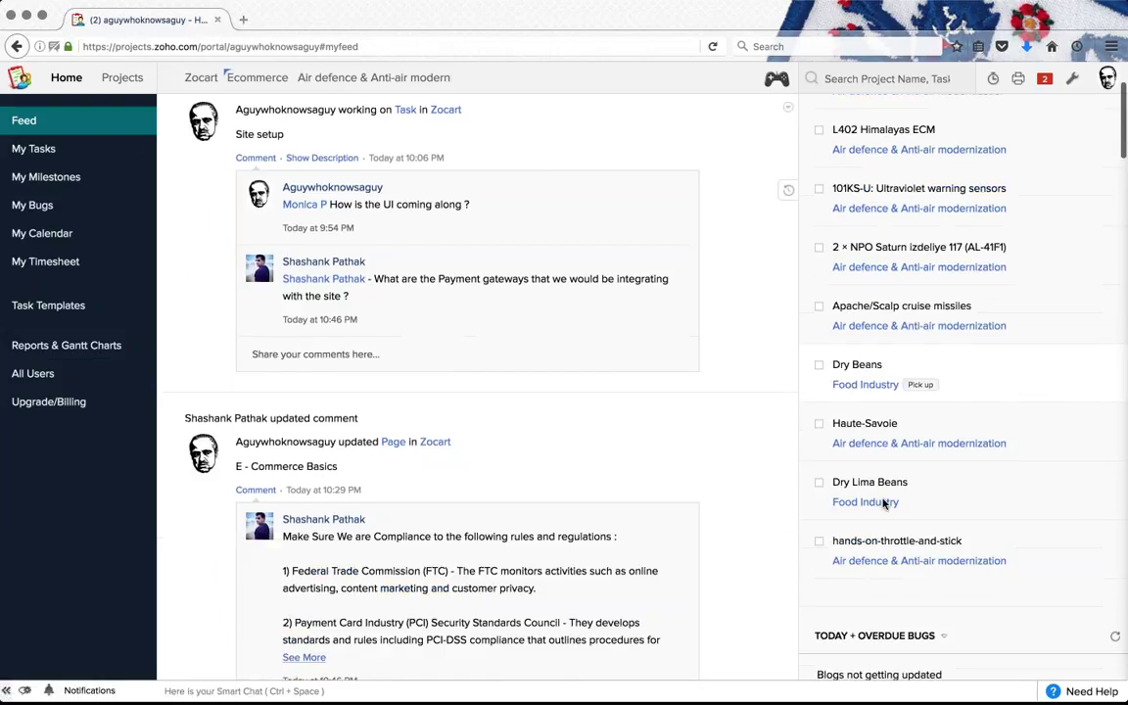
left_click(32, 373)
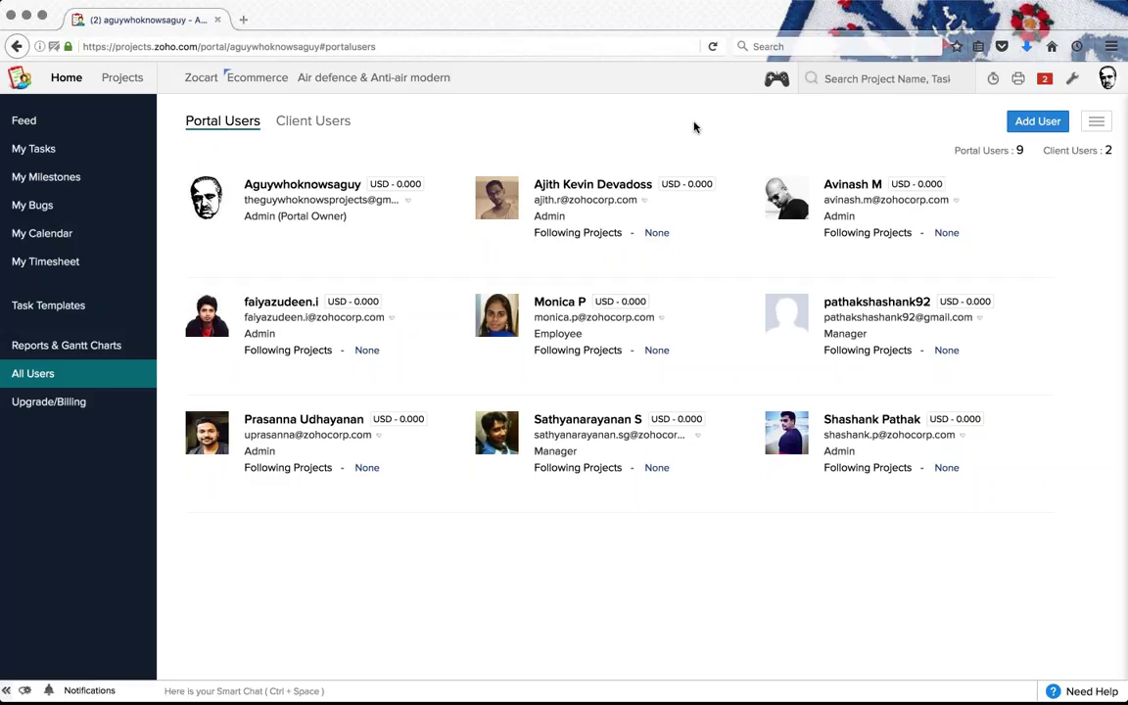
left_click(312, 120)
left_click(227, 123)
Step: Open the form for adding a portal user and examine its email, user role and hourly rate options
left_click(1037, 121)
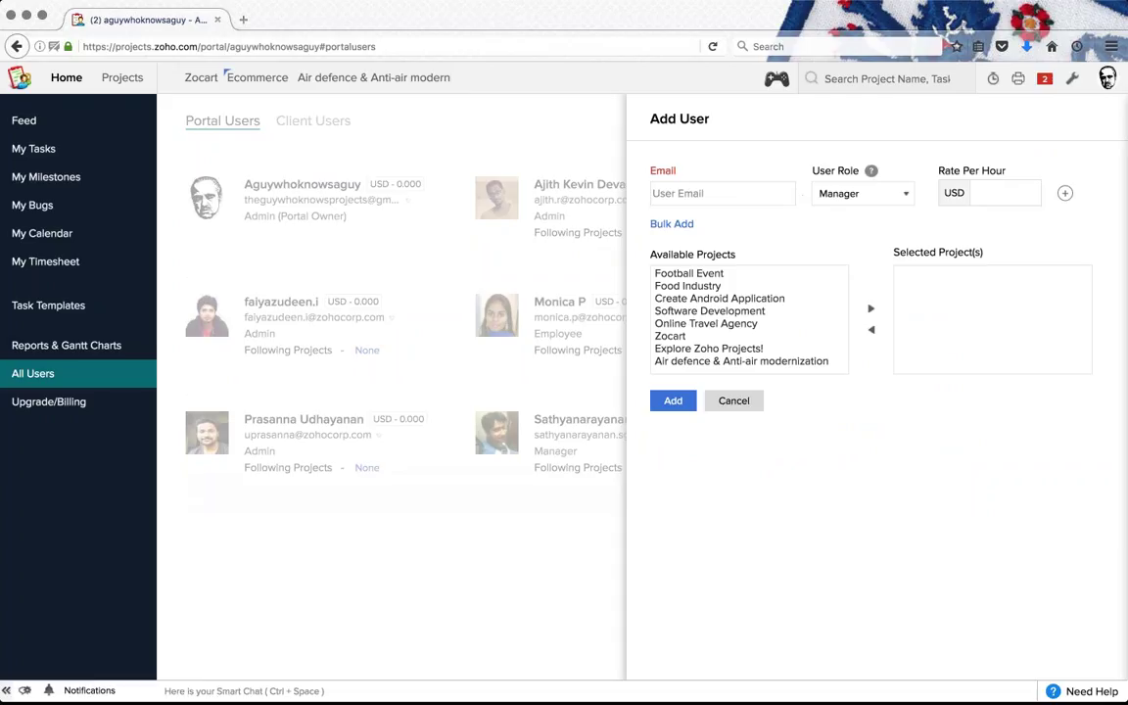
left_click(717, 195)
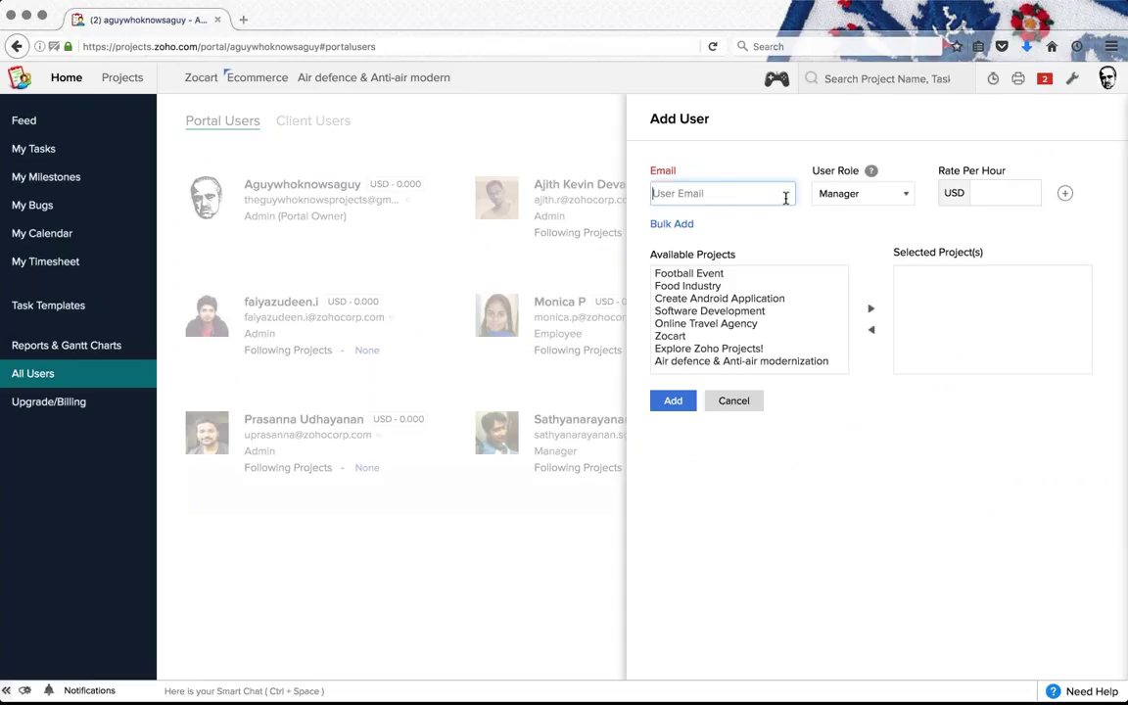
left_click(866, 193)
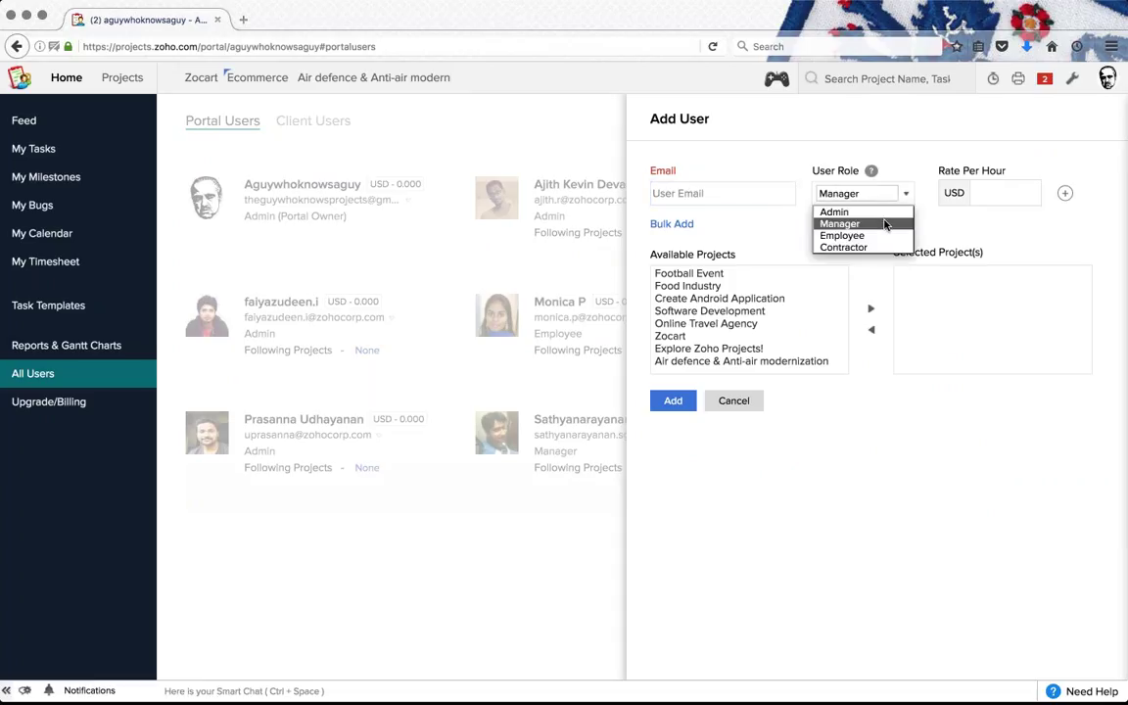
left_click(932, 221)
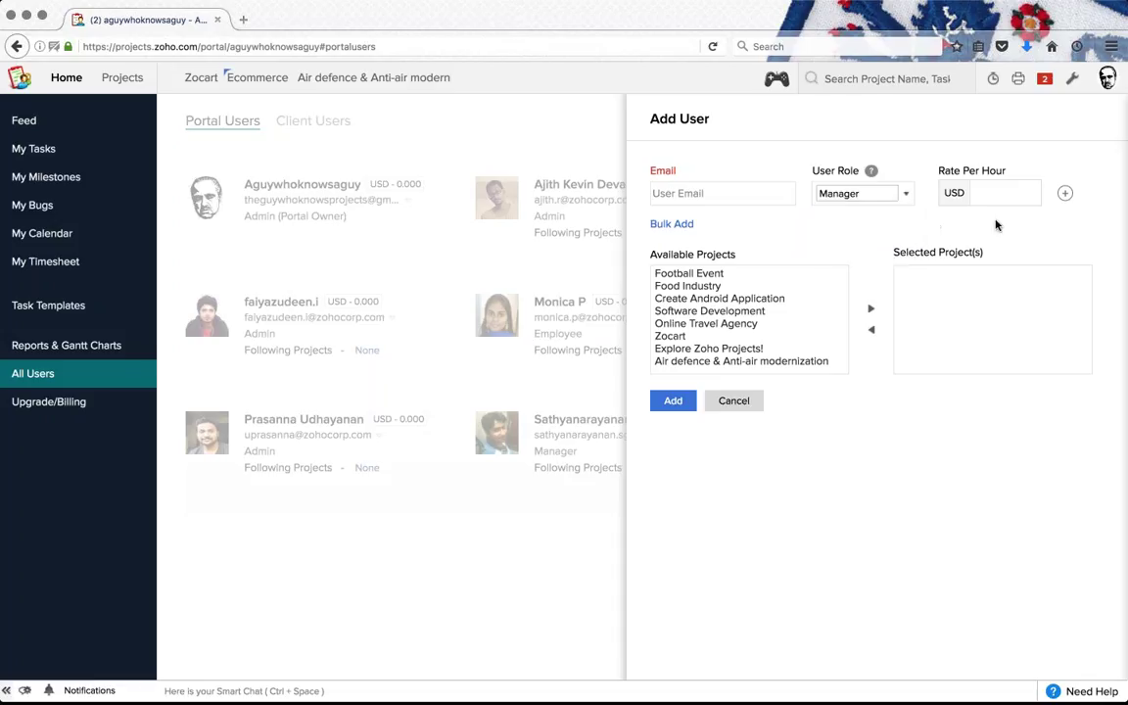
left_click(1000, 193)
Step: Select the Online Travel Agency and Zocart projects for the new portal user, and cancel the form
left_click(773, 323)
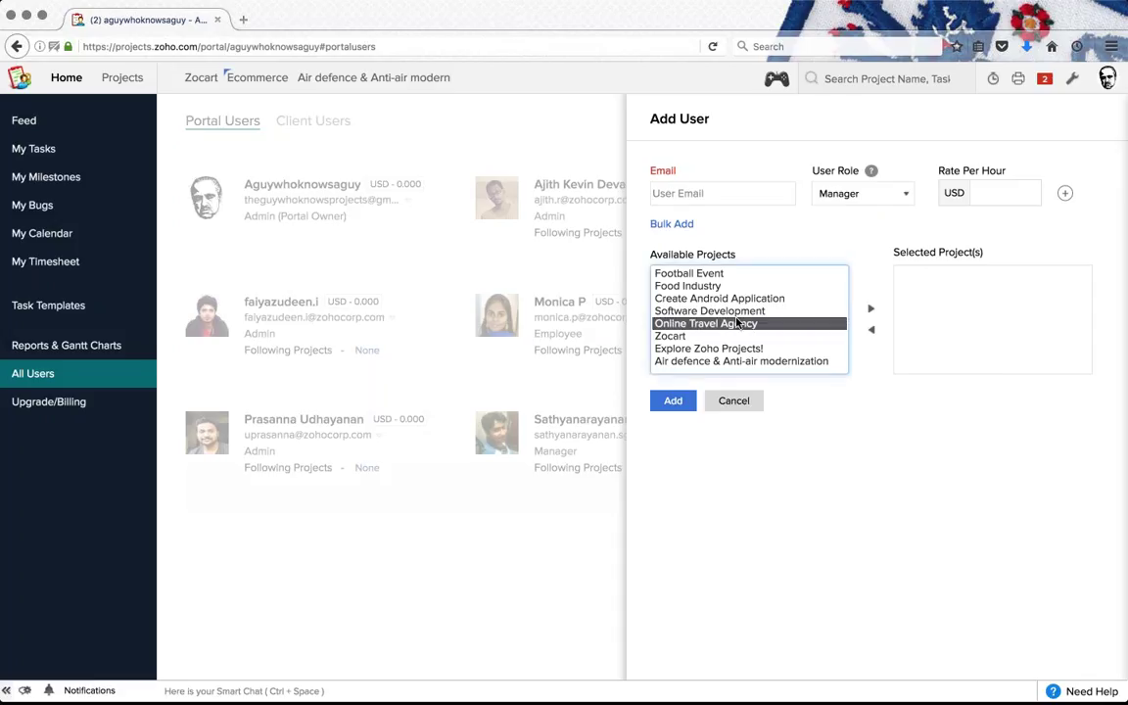
left_click(871, 310)
left_click(870, 310)
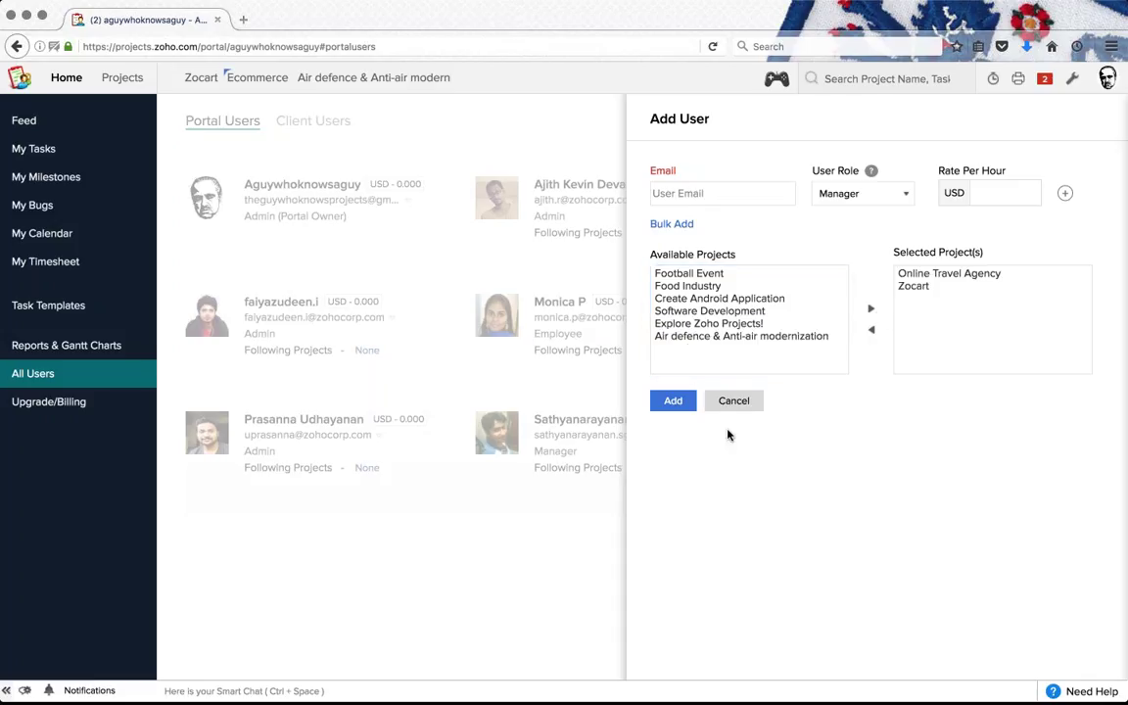
left_click(745, 403)
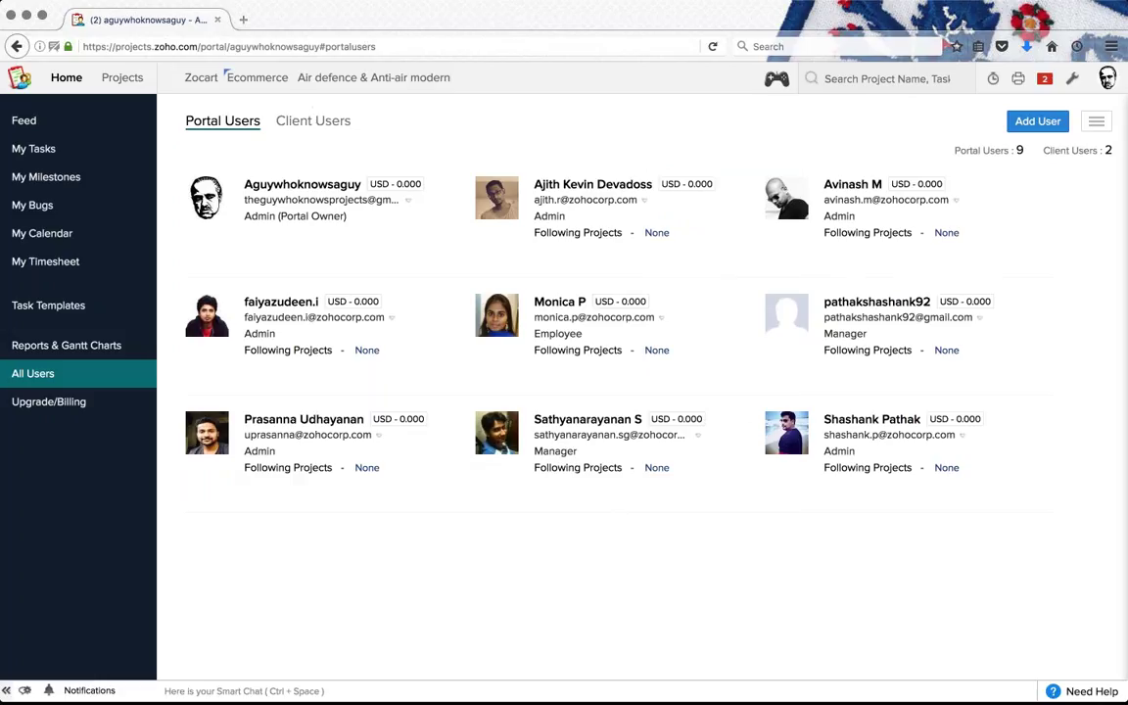
Step: Show the client users and open the form for adding a new client company, examining its name and project fields
left_click(294, 121)
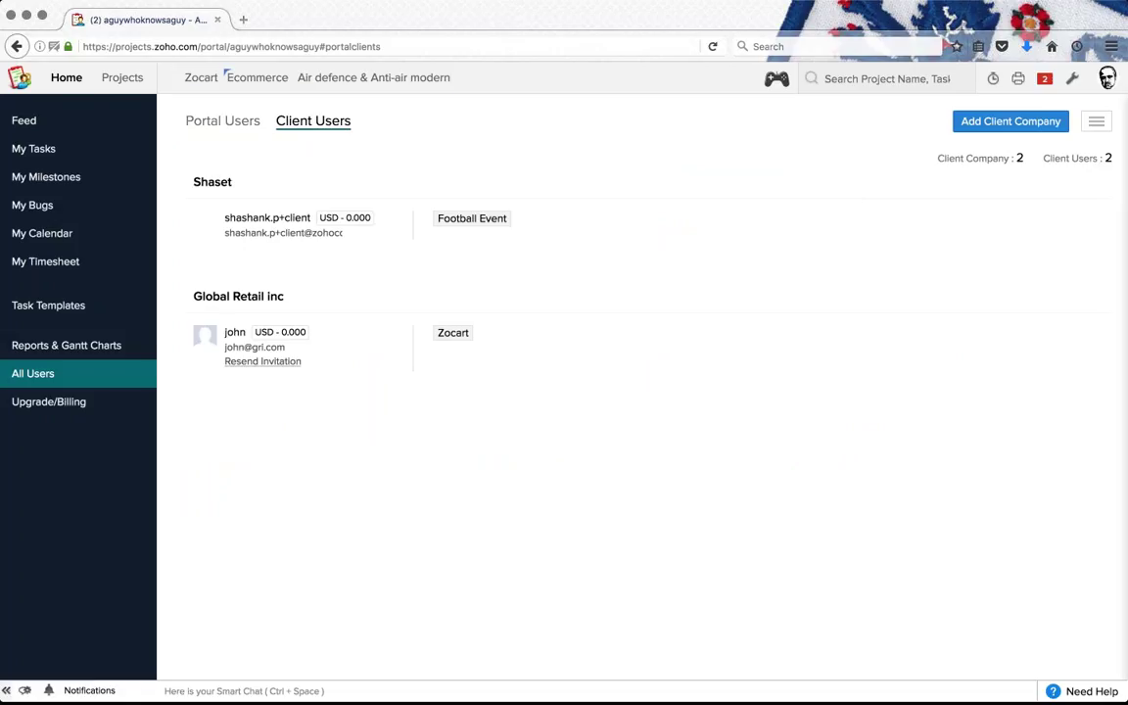
left_click(1010, 121)
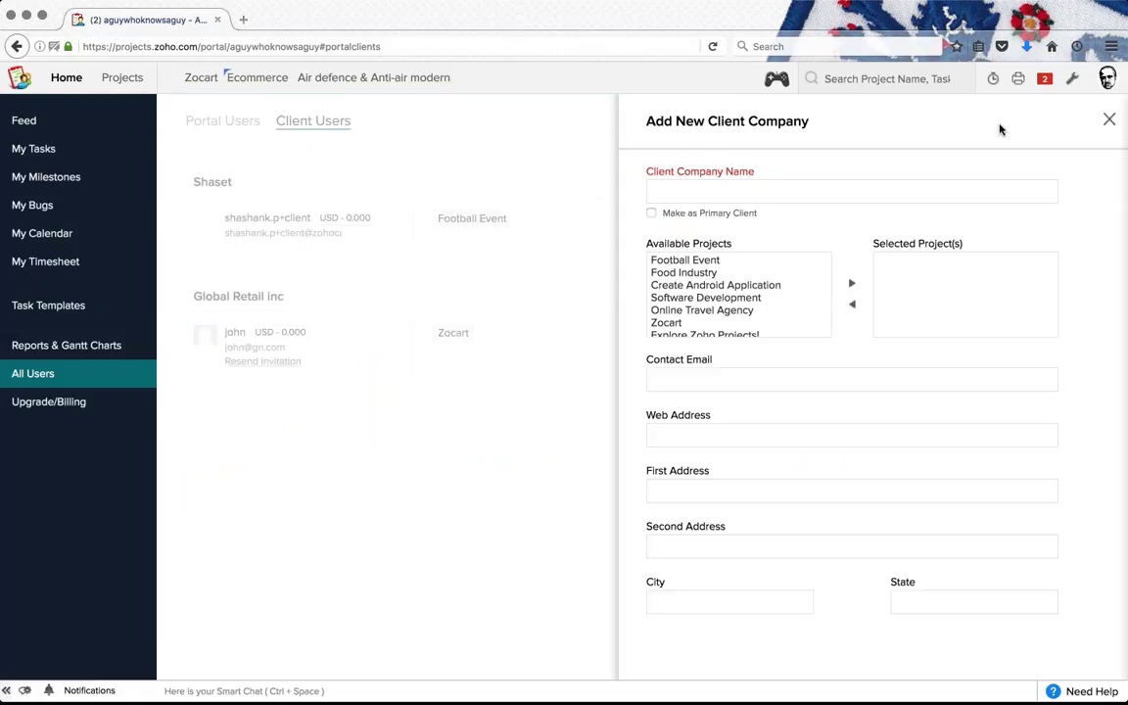
left_click(822, 194)
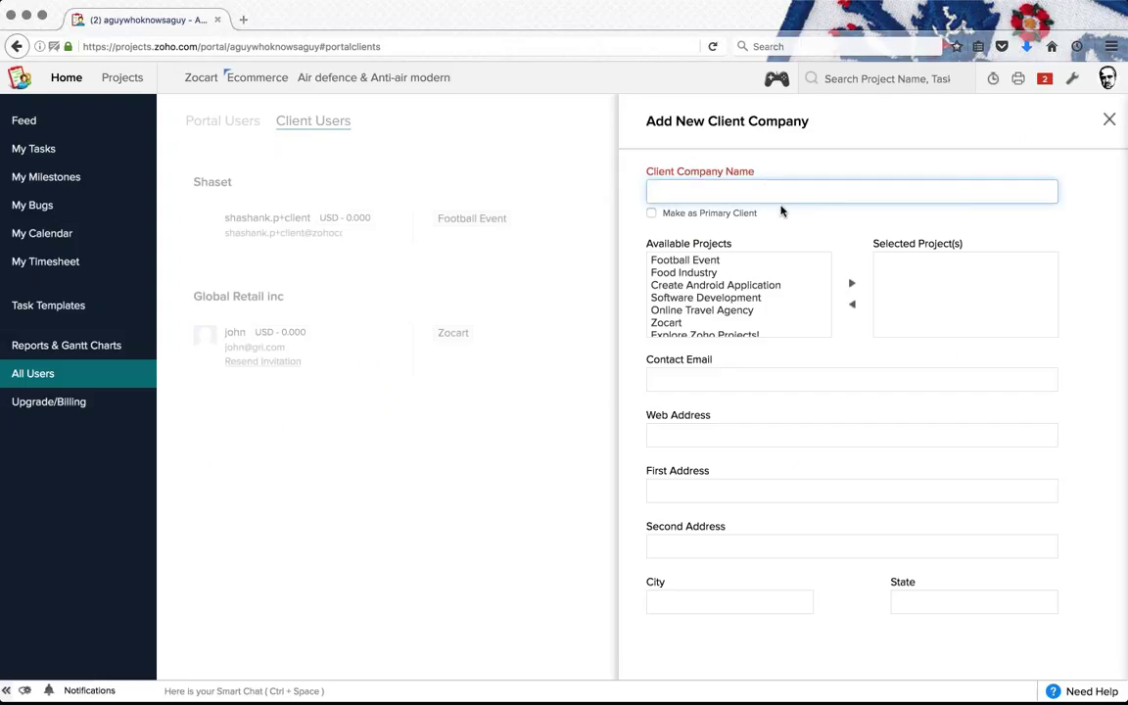
scroll(852, 391, "down", 1)
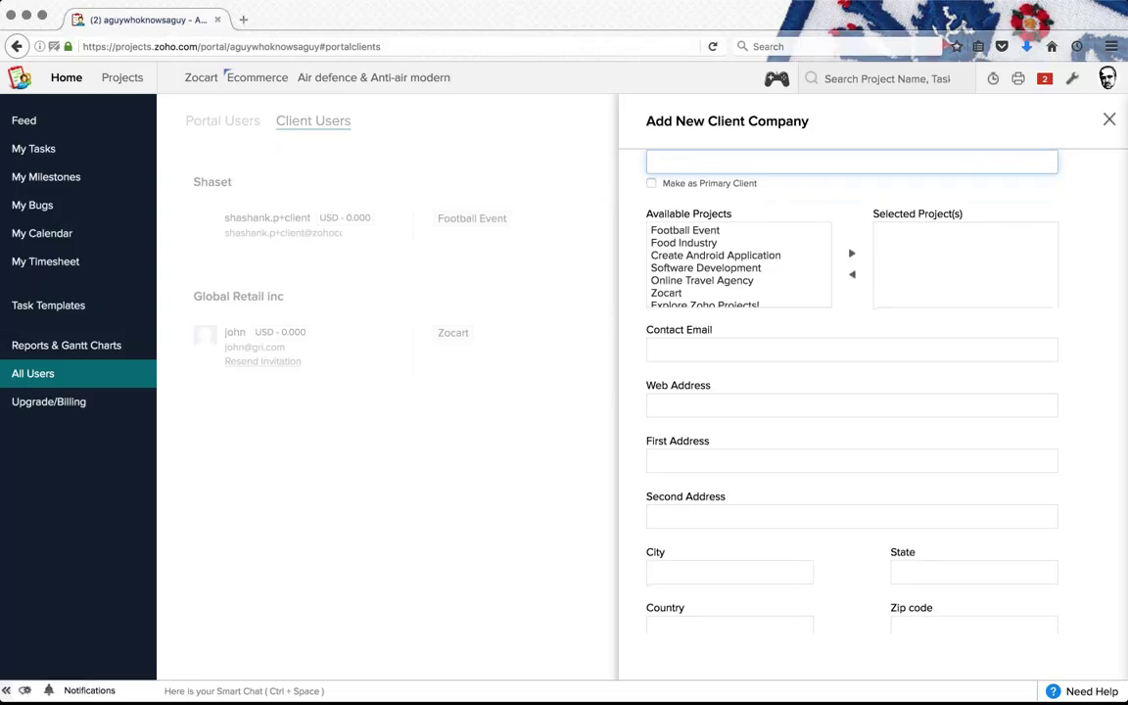
Step: Examine the contact email, web address and postal address fields of the new client company form
left_click(822, 349)
left_click(810, 407)
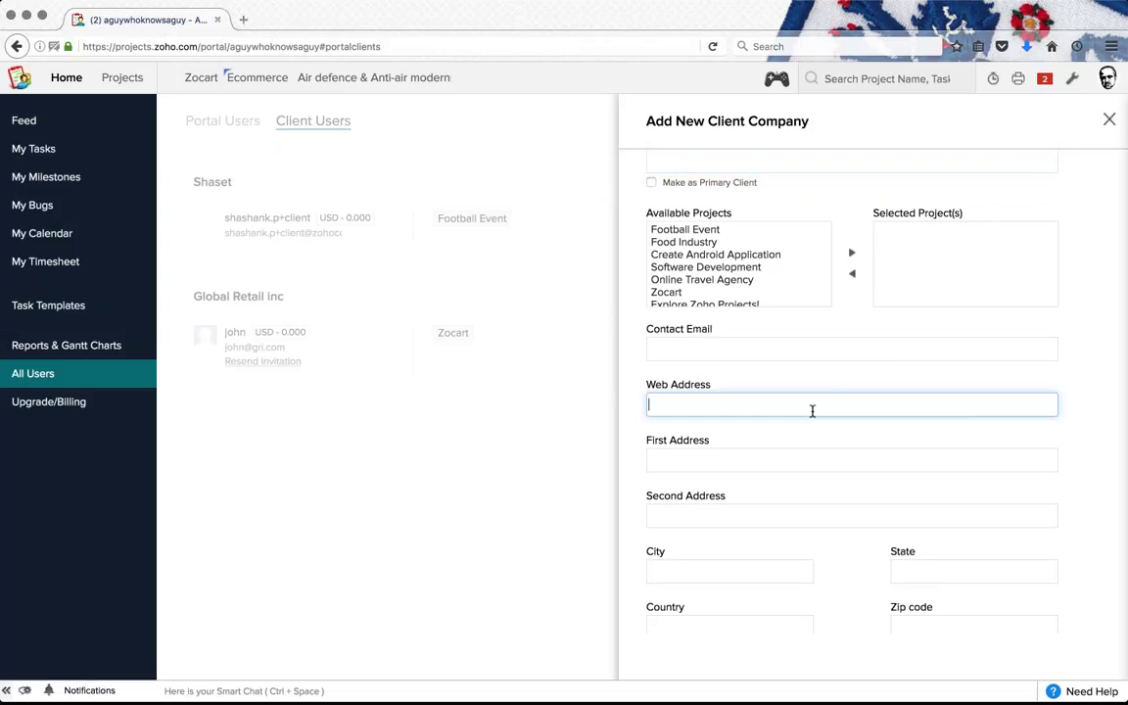
scroll(811, 407, "down", 1)
left_click(779, 421)
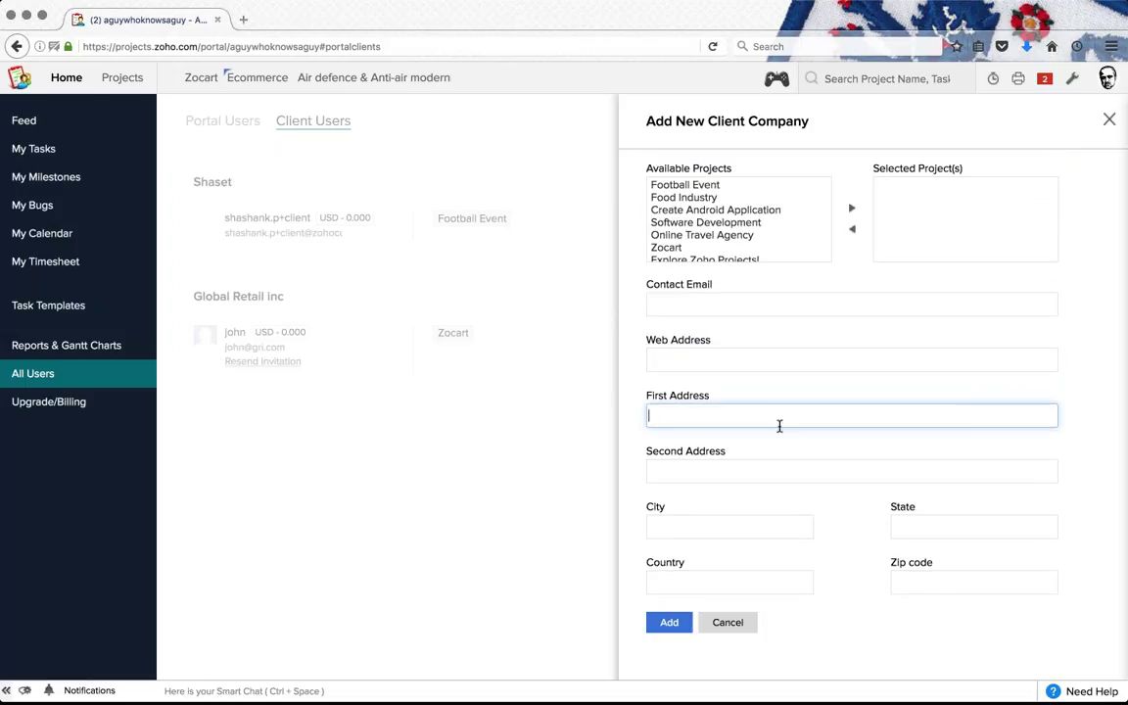
left_click(783, 472)
left_click(798, 440)
left_click(785, 420)
left_click(781, 378)
left_click(780, 355)
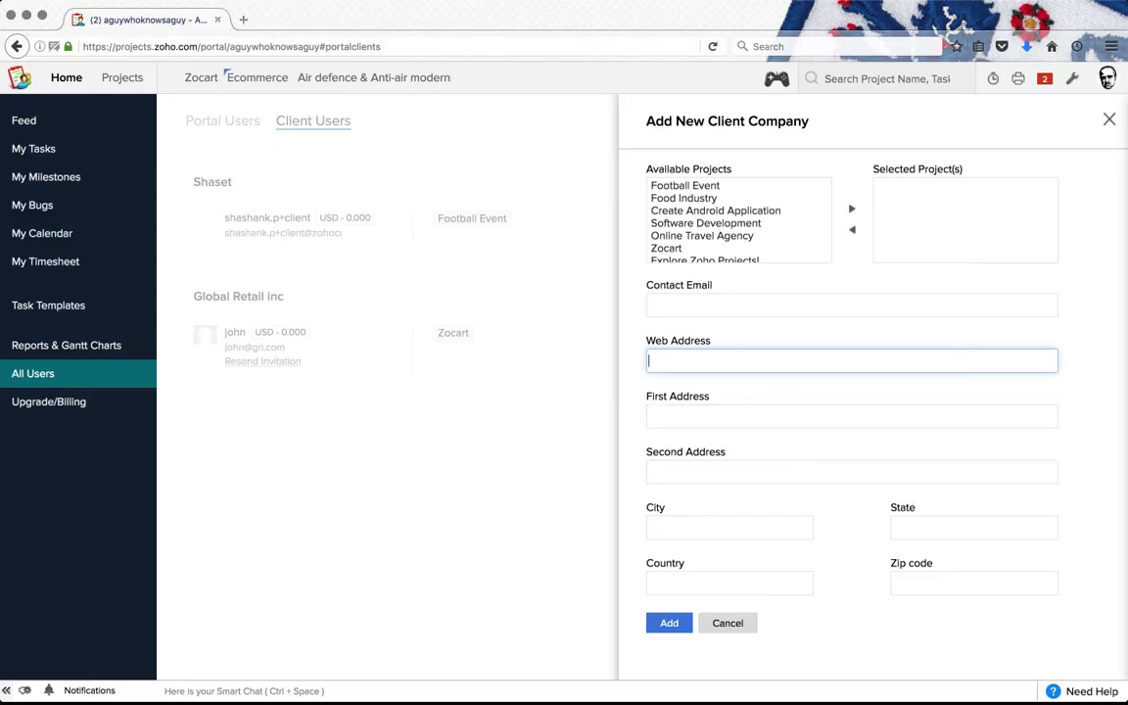
scroll(768, 395, "up", 1)
scroll(780, 446, "up", 1)
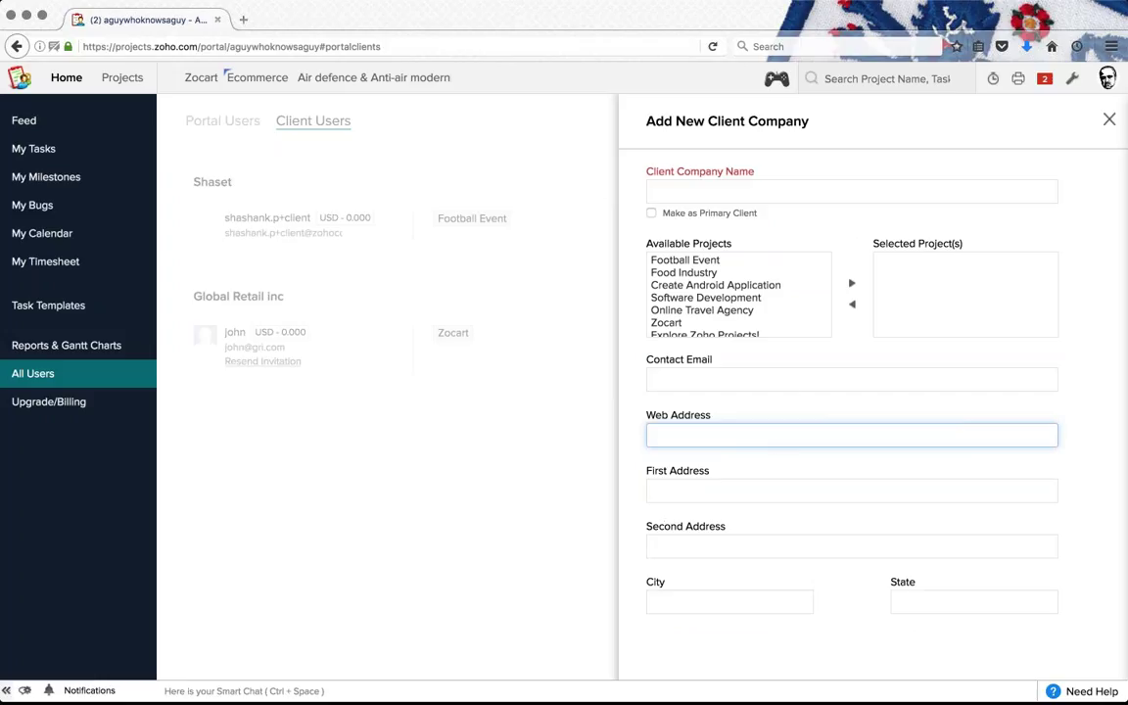
Step: Examine the project selection with Create Android Application highlighted and the remaining address fields of the client company form, and cancel the form
scroll(851, 414, "down", 3)
scroll(852, 414, "up", 3)
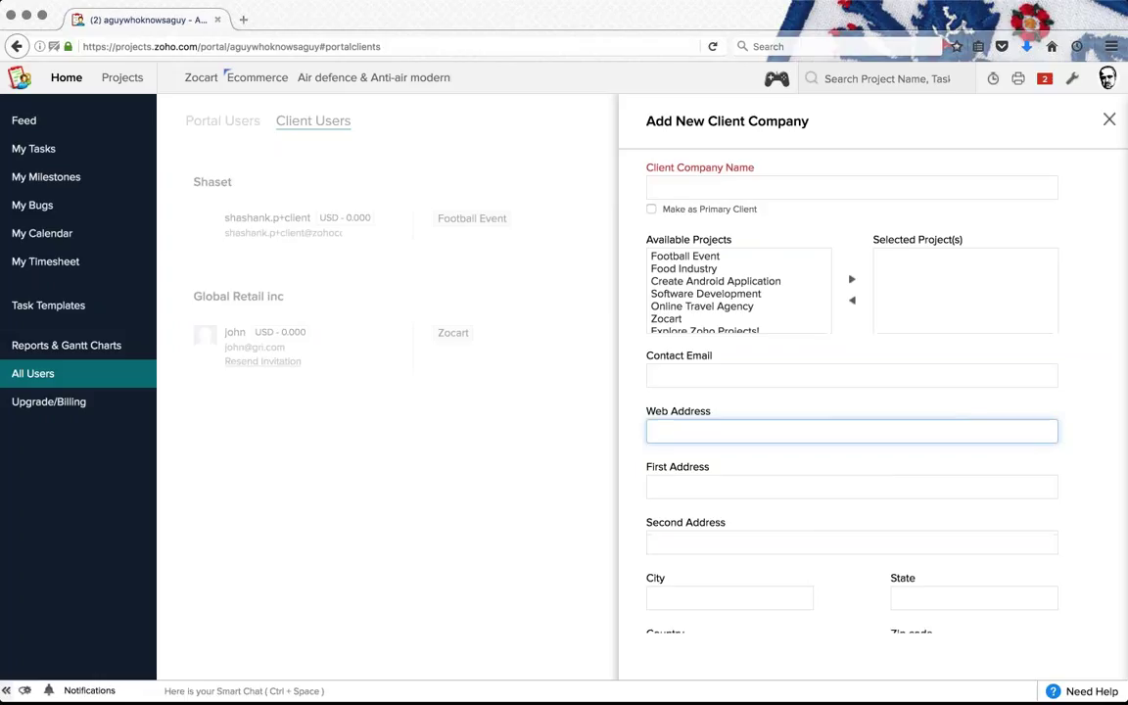
left_click(715, 285)
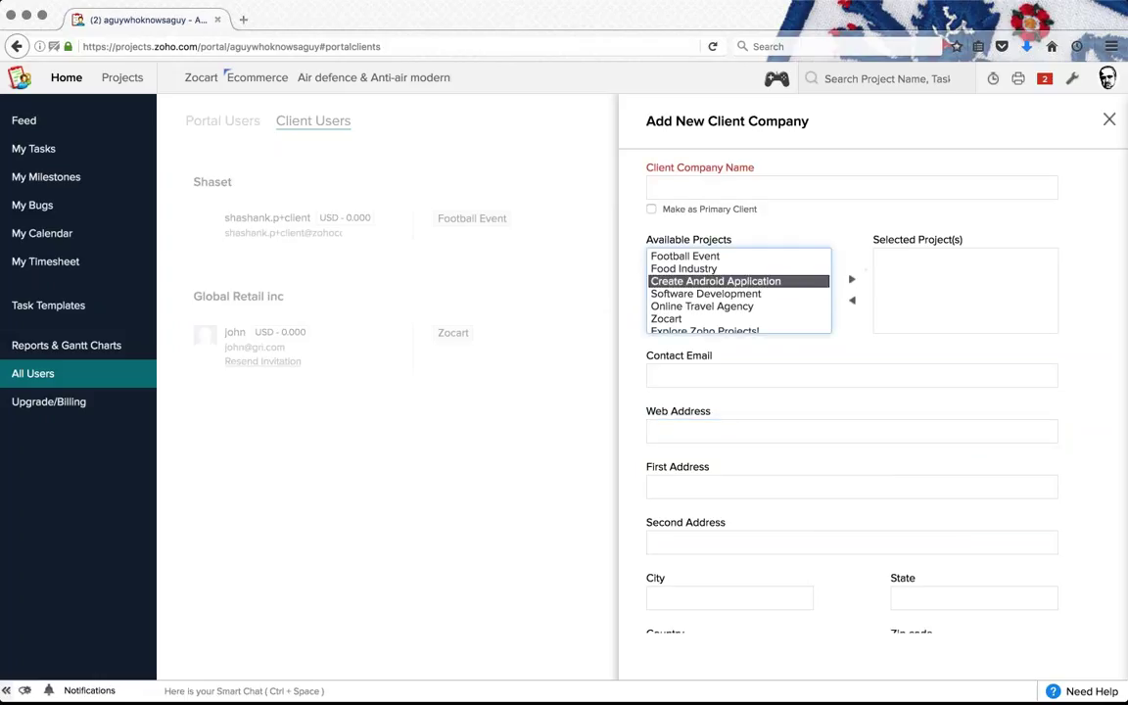
scroll(696, 305, "down", 2)
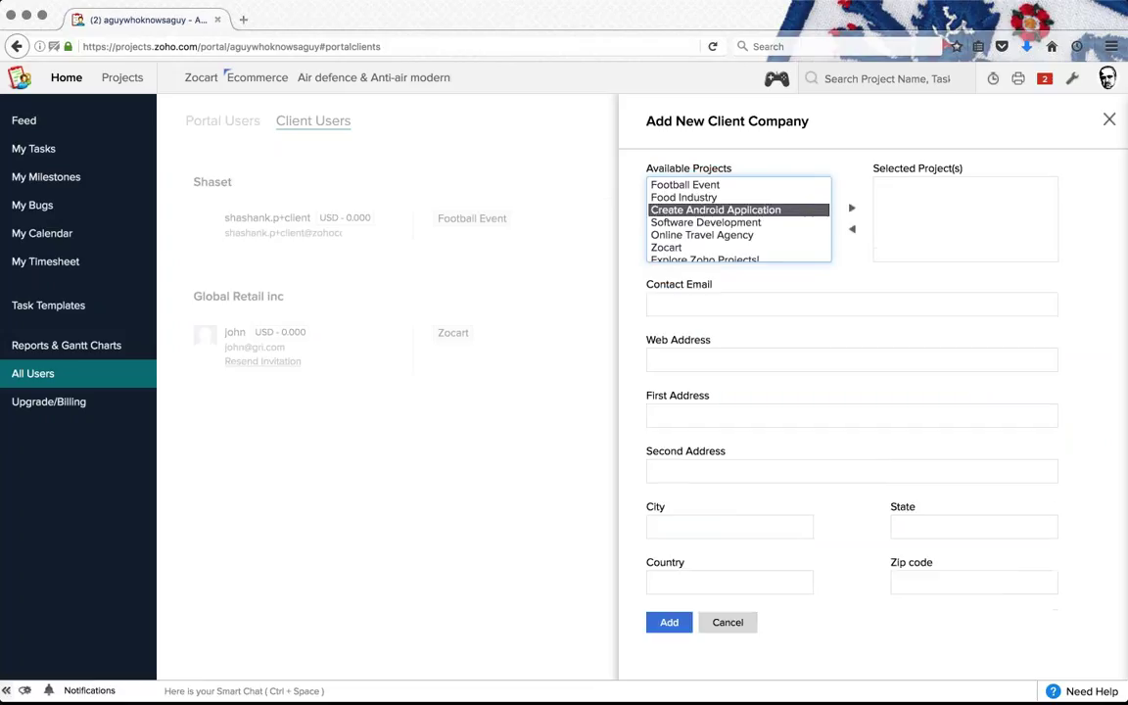
left_click(737, 624)
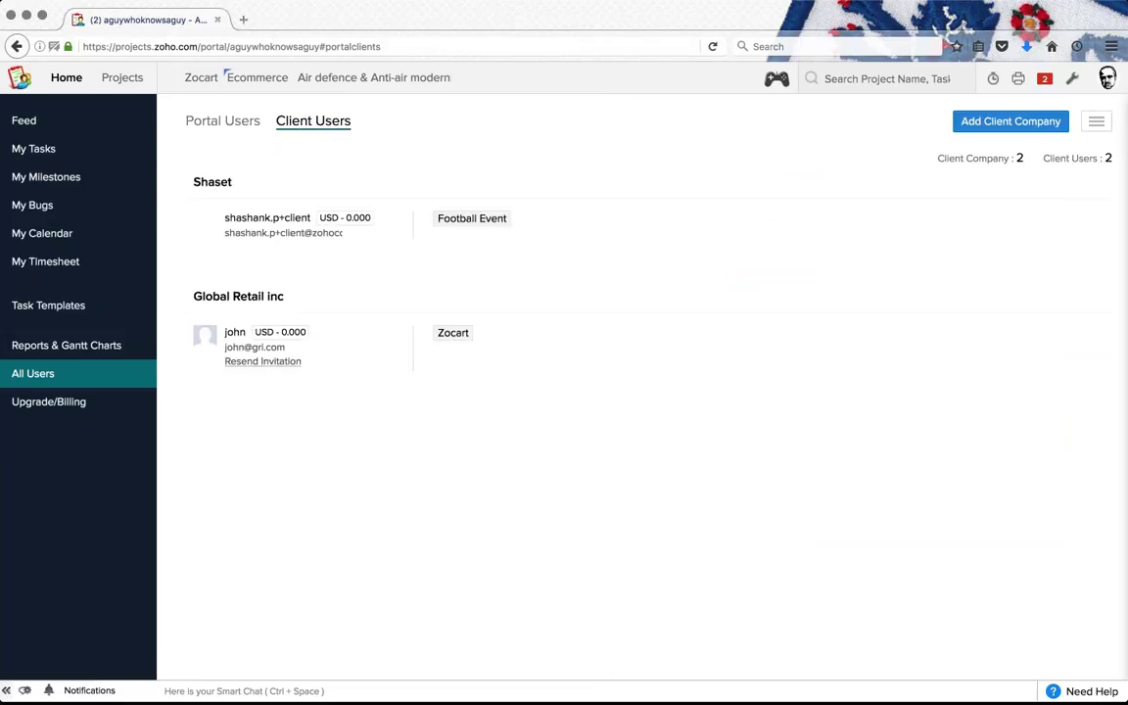
Step: Open the form for adding a client user to Global Retail inc, cancel it, and return to the portal users
mouse_move(222, 302)
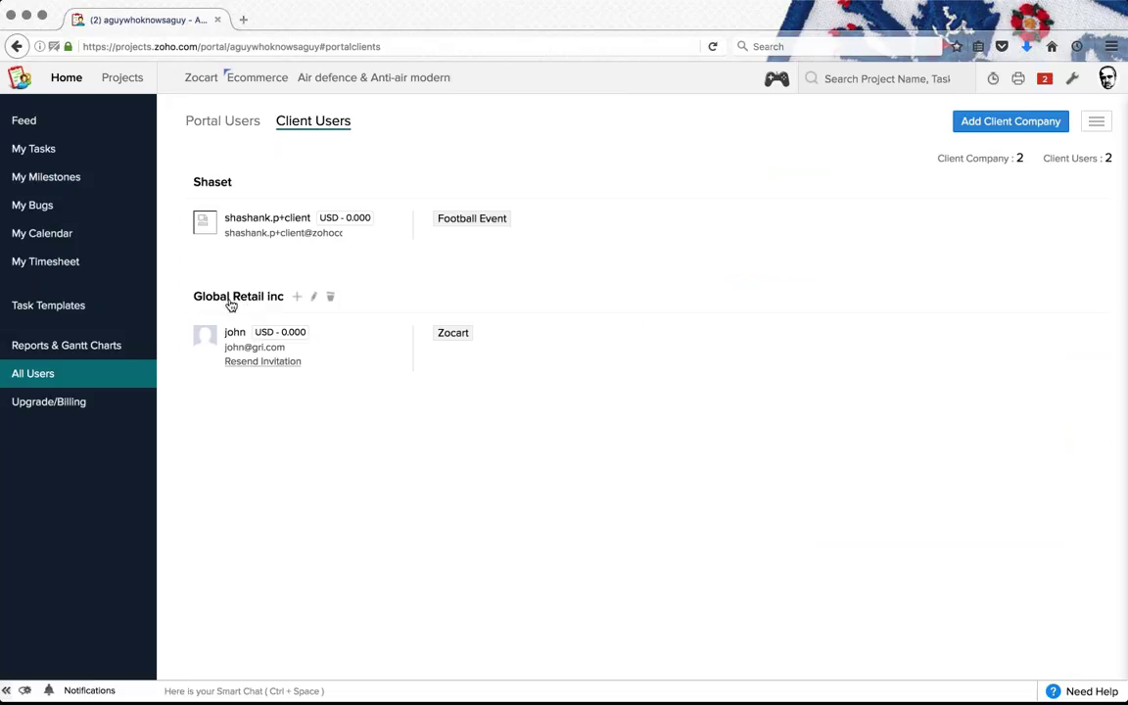
left_click(299, 301)
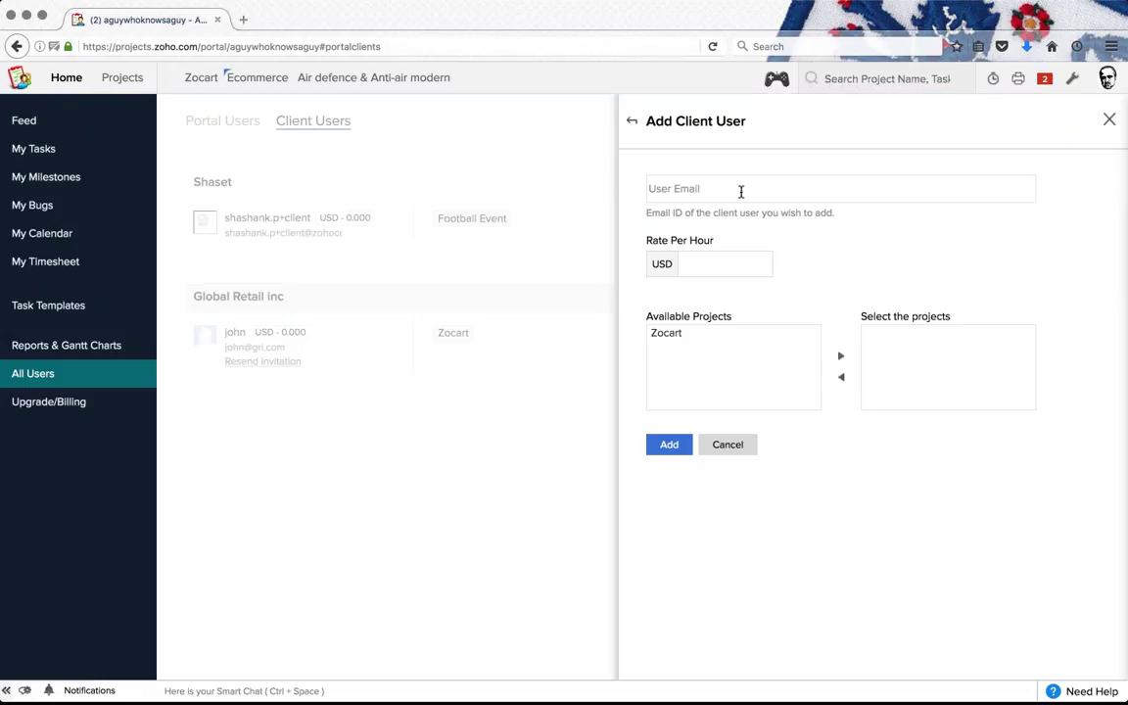
left_click(741, 192)
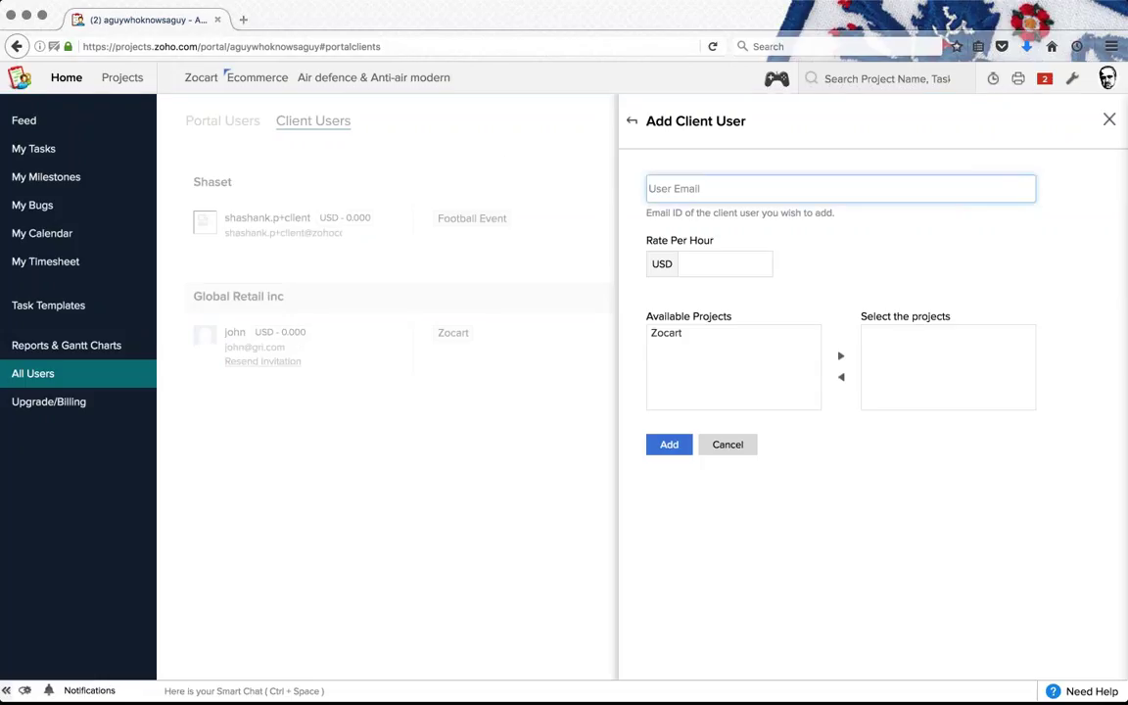
left_click(722, 446)
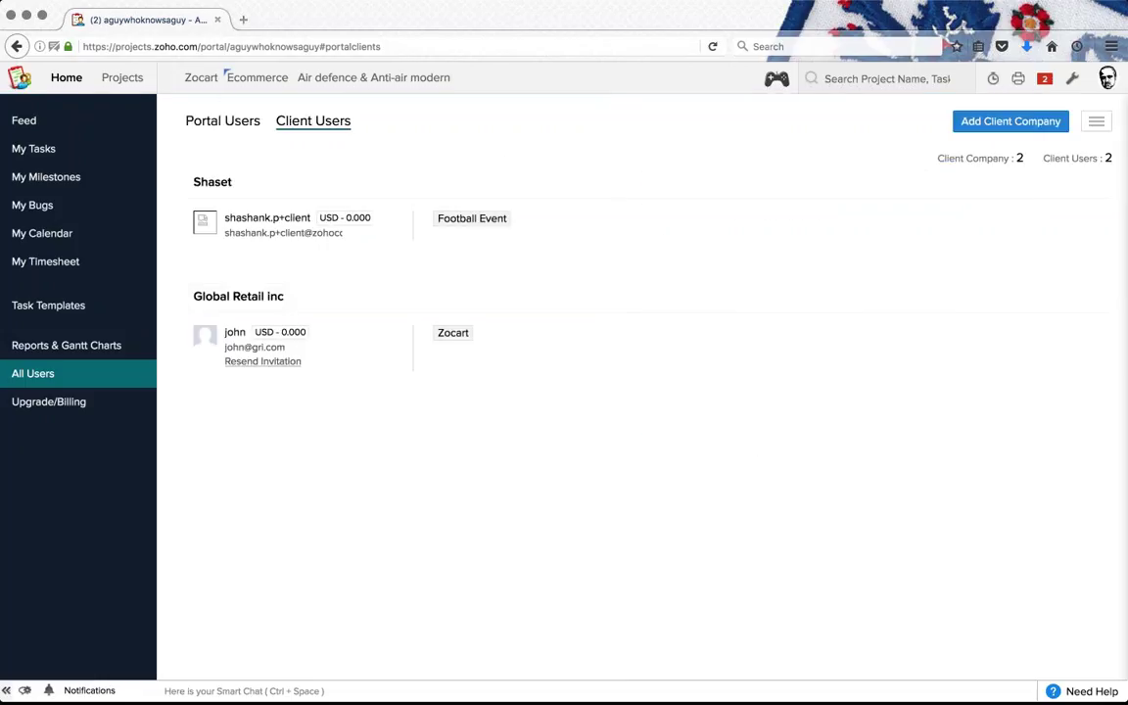
left_click(223, 123)
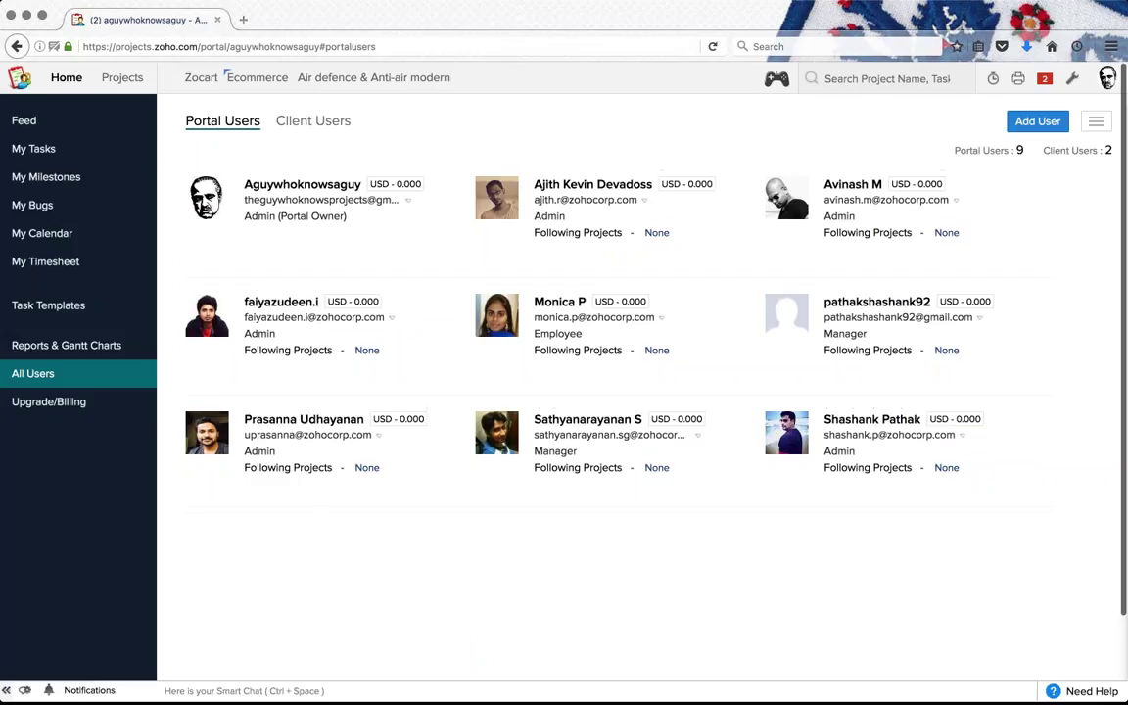
Step: Open the projects overview and examine the recent projects, the projects summary and the active projects listed under each group
left_click(123, 78)
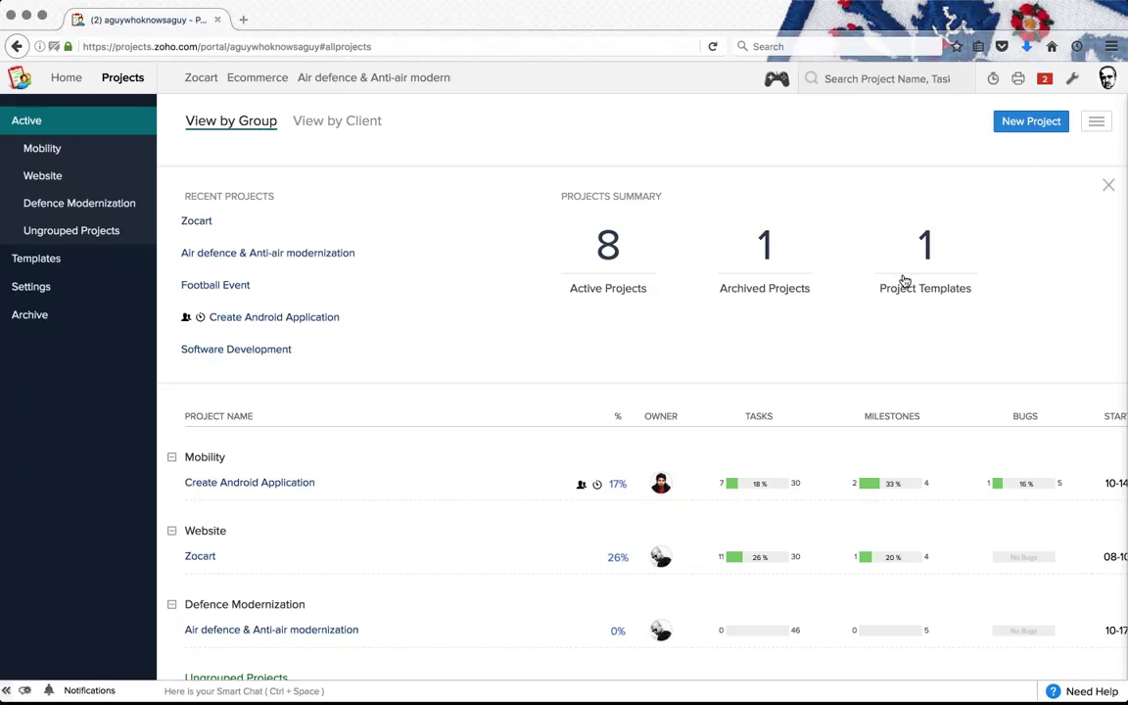
scroll(904, 281, "down", 2)
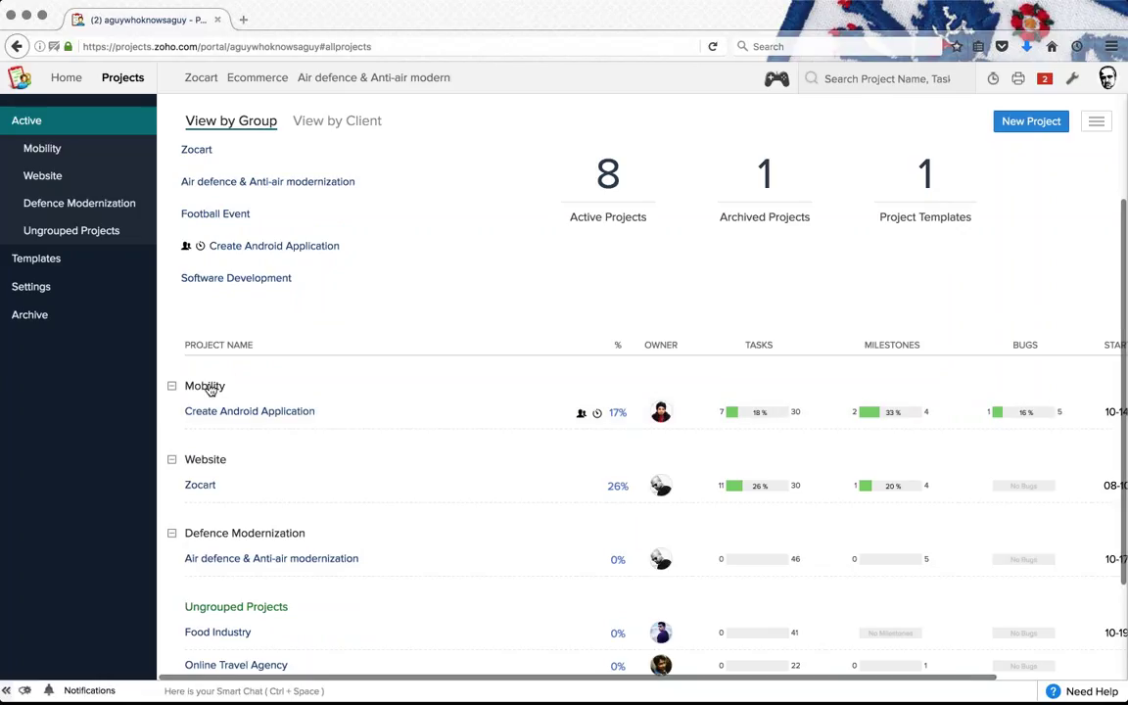
scroll(230, 395, "up", 2)
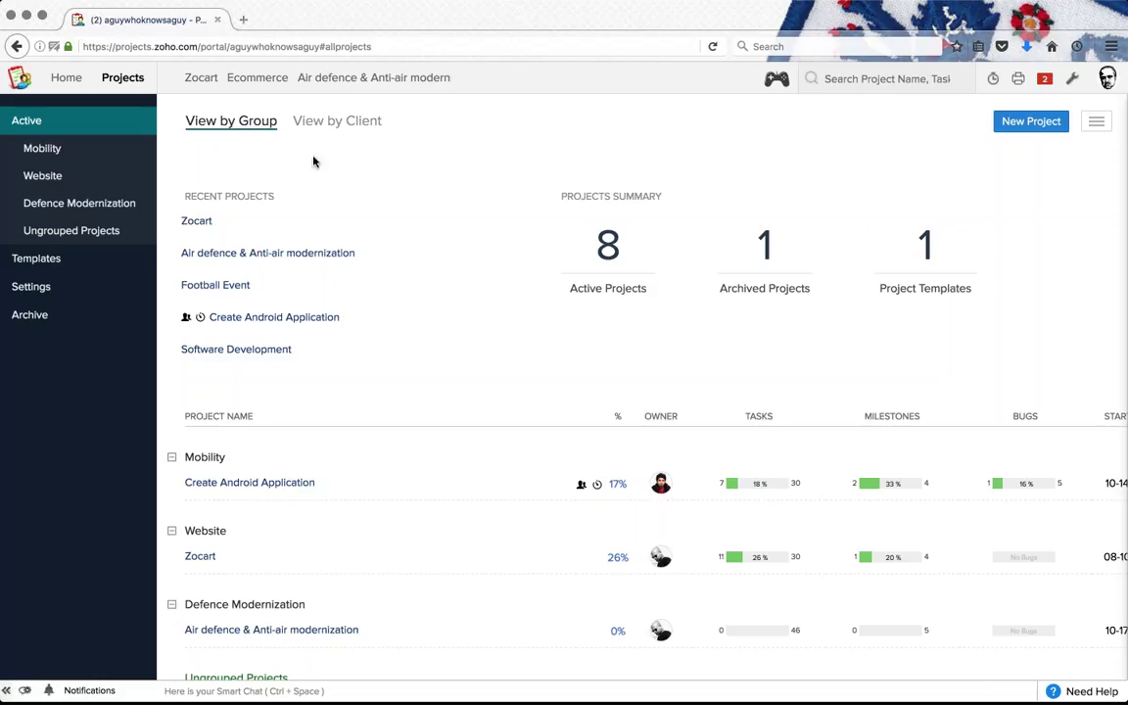
scroll(518, 344, "down", 2)
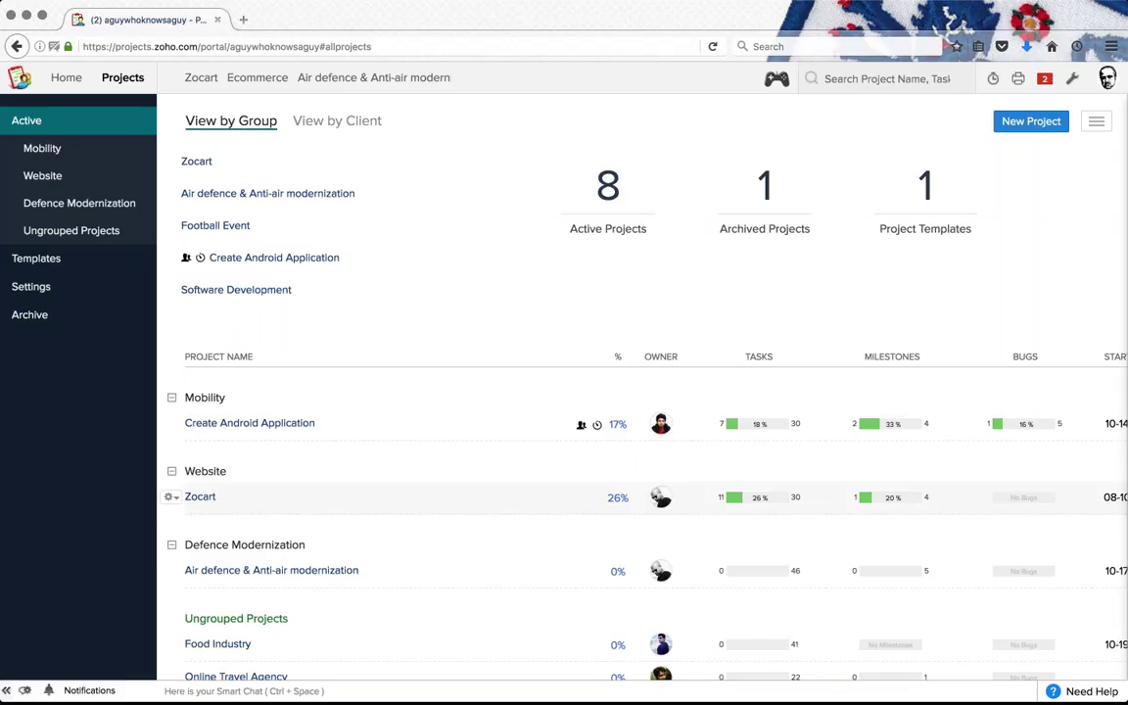
scroll(391, 441, "down", 1)
scroll(392, 441, "down", 2)
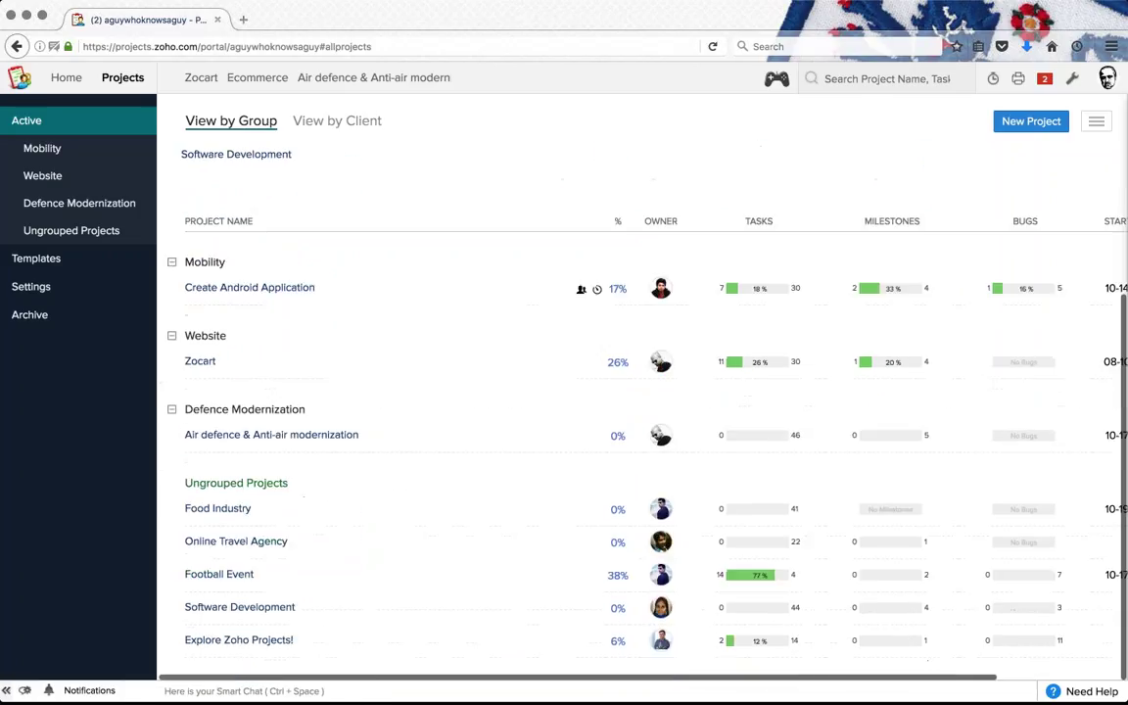
scroll(532, 463, "up", 1)
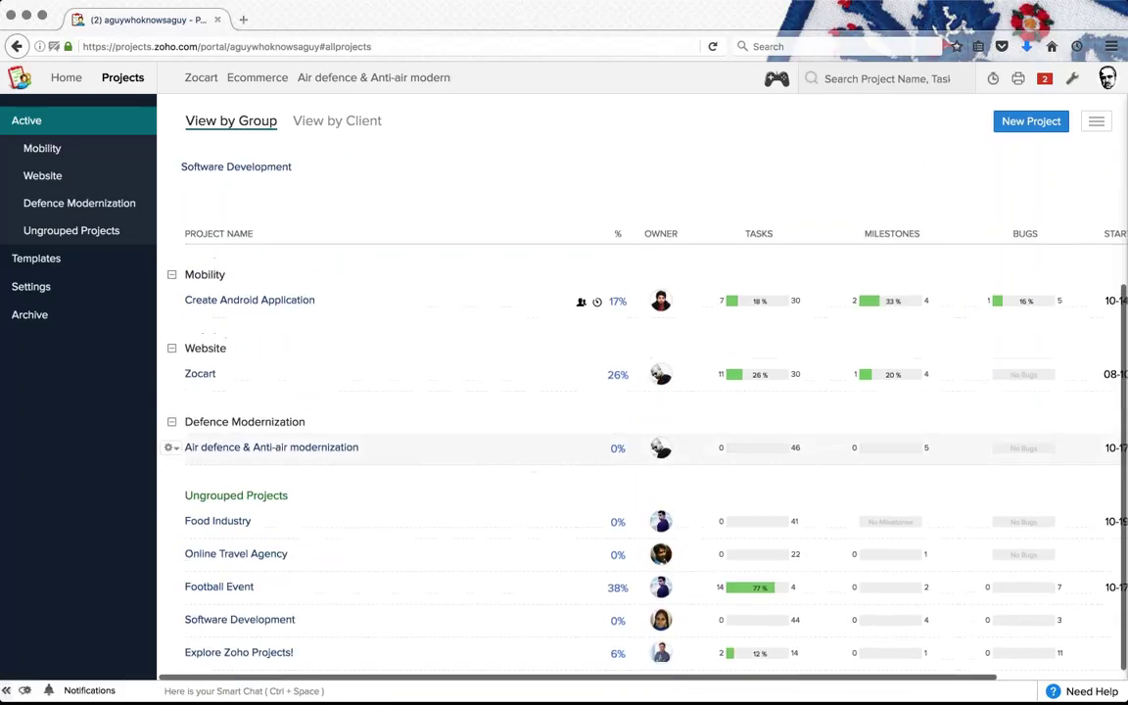
scroll(531, 450, "up", 1)
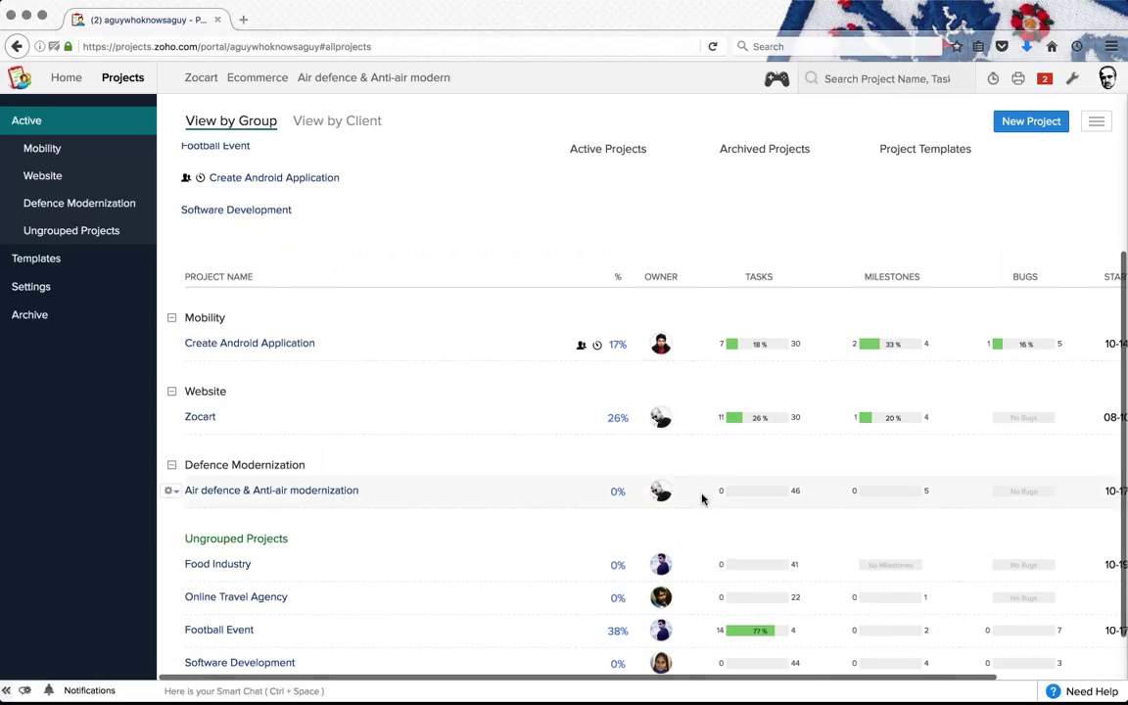
scroll(701, 500, "up", 1)
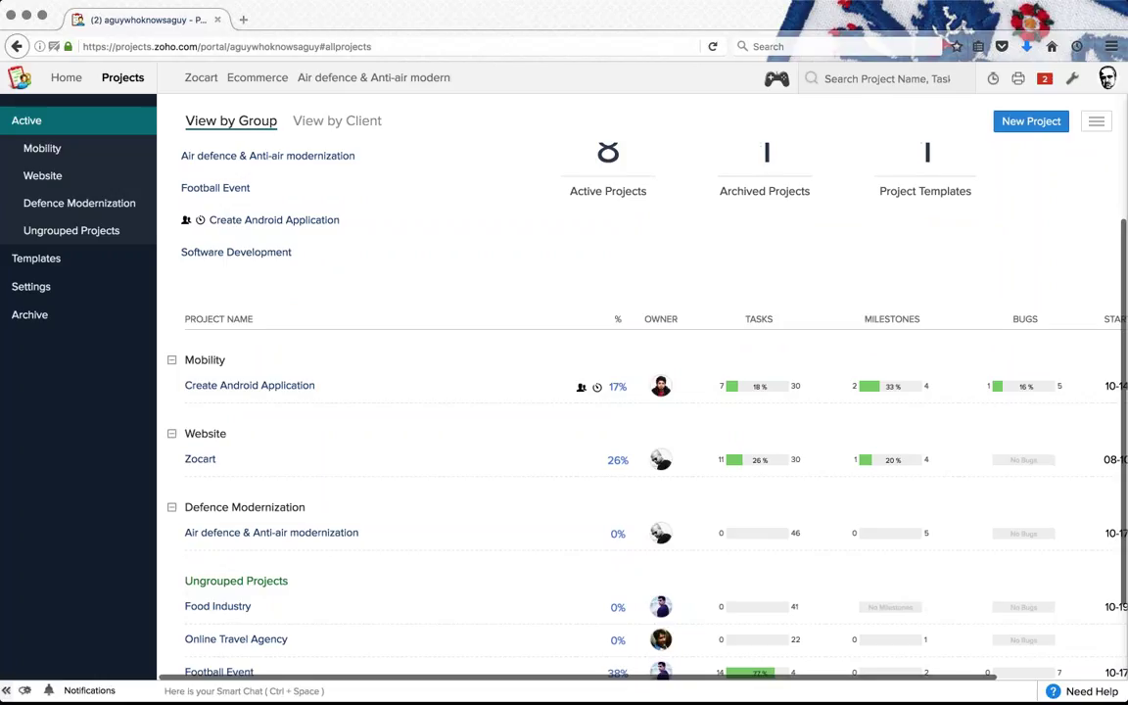
scroll(621, 320, "down", 1)
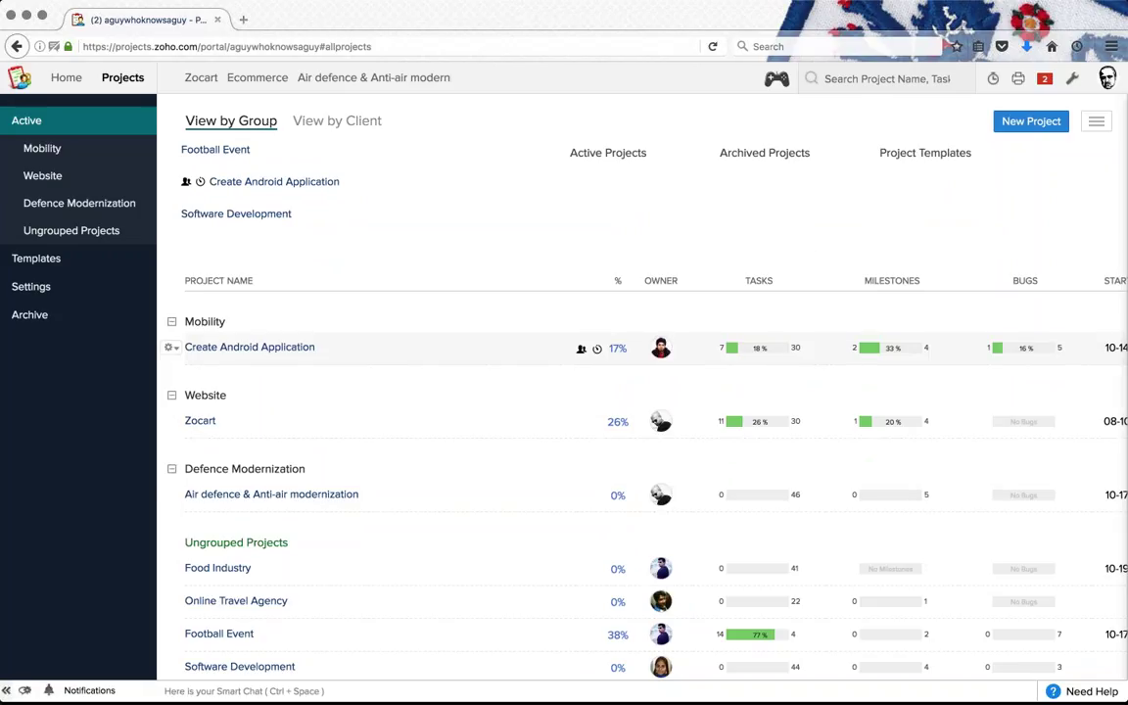
Step: Examine the completion, owner, task, milestone, bug, start date and end date columns of the grouped project list
scroll(861, 357, "right", 3)
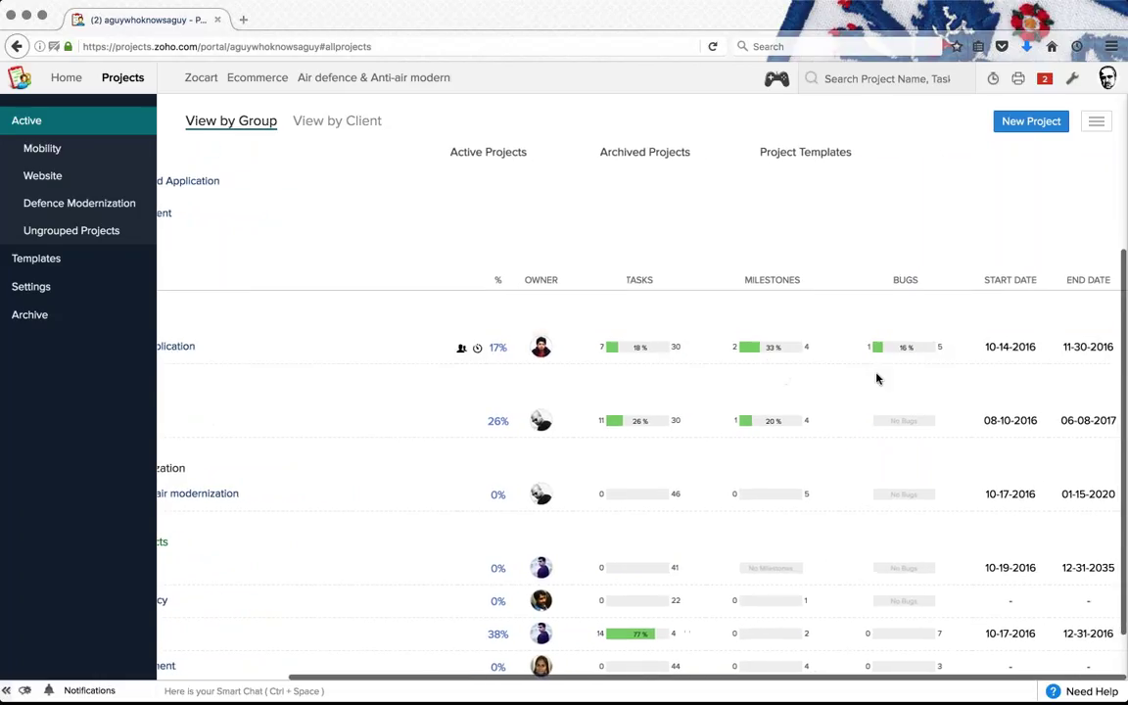
scroll(876, 379, "up", 1)
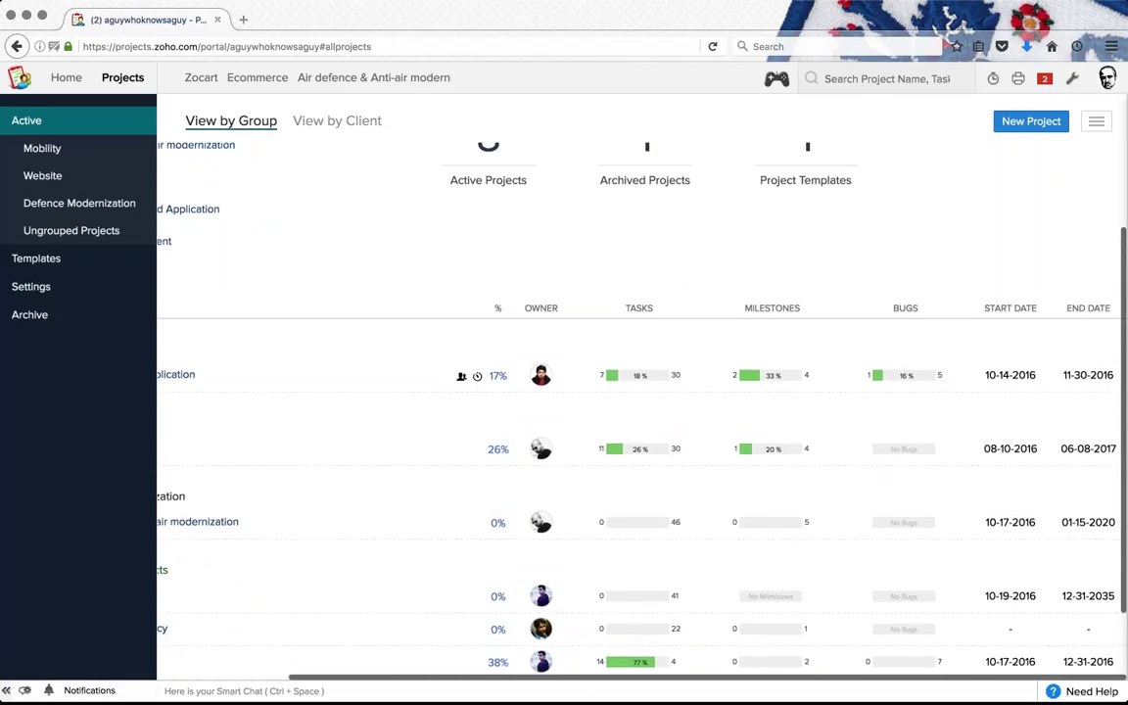
scroll(640, 312, "left", 2)
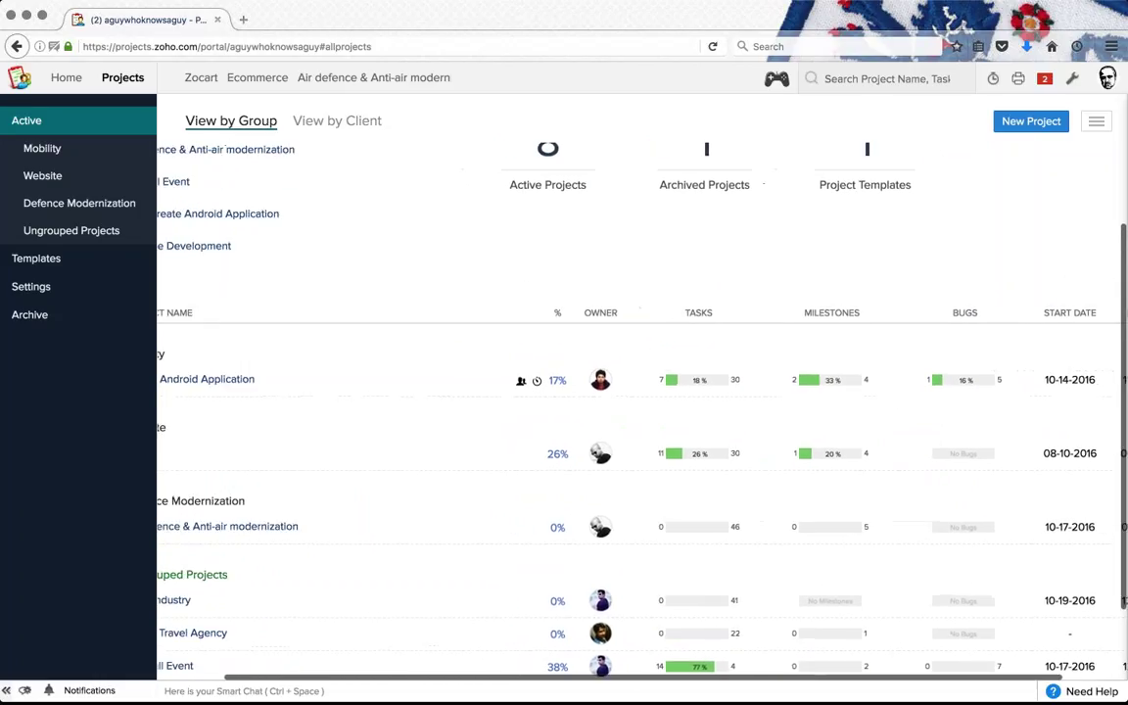
scroll(746, 360, "left", 2)
scroll(744, 411, "down", 1)
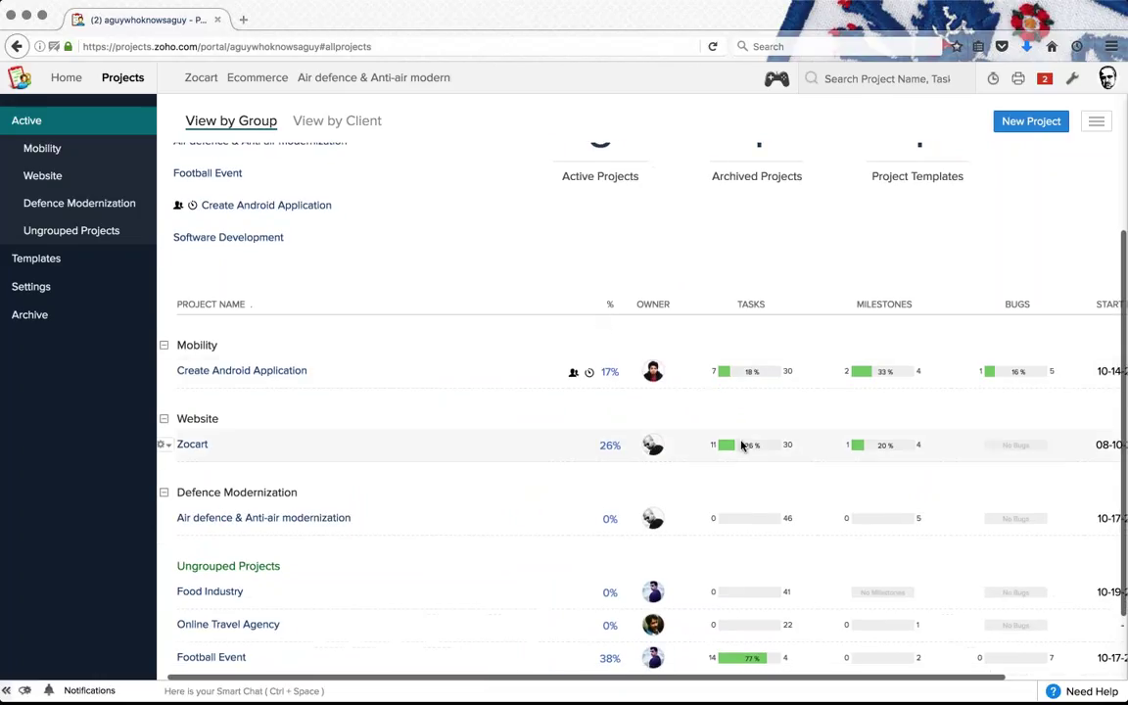
scroll(742, 445, "down", 3)
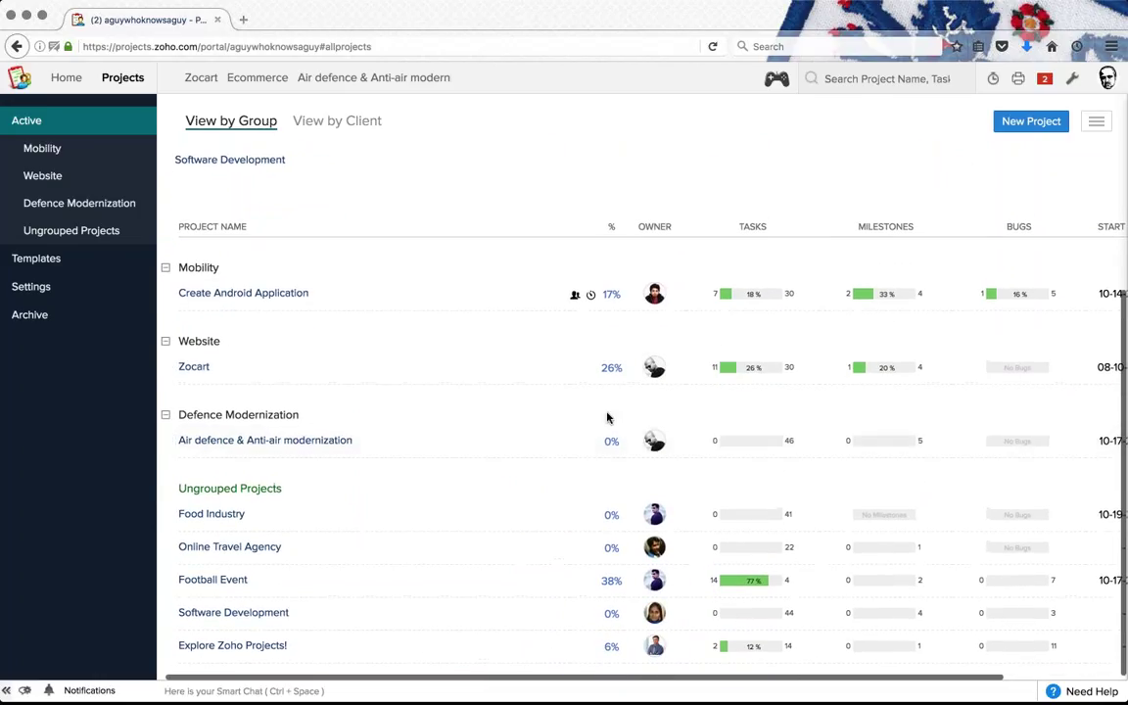
scroll(894, 515, "up", 5)
scroll(893, 516, "down", 5)
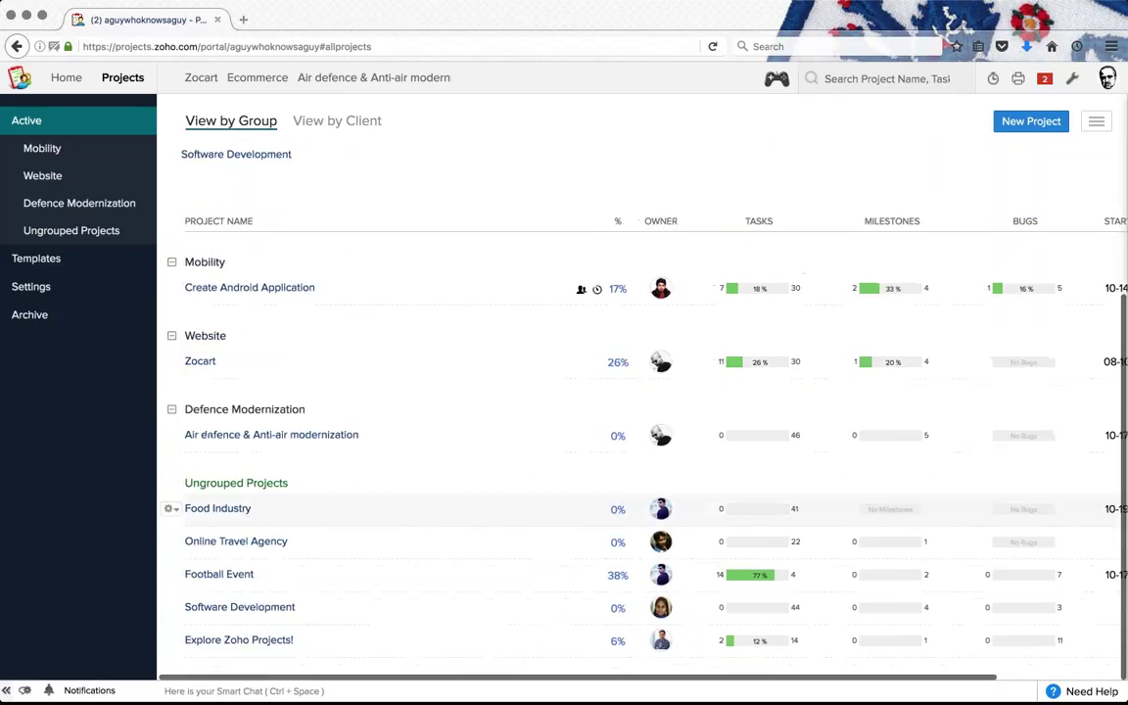
scroll(1049, 631, "right", 3)
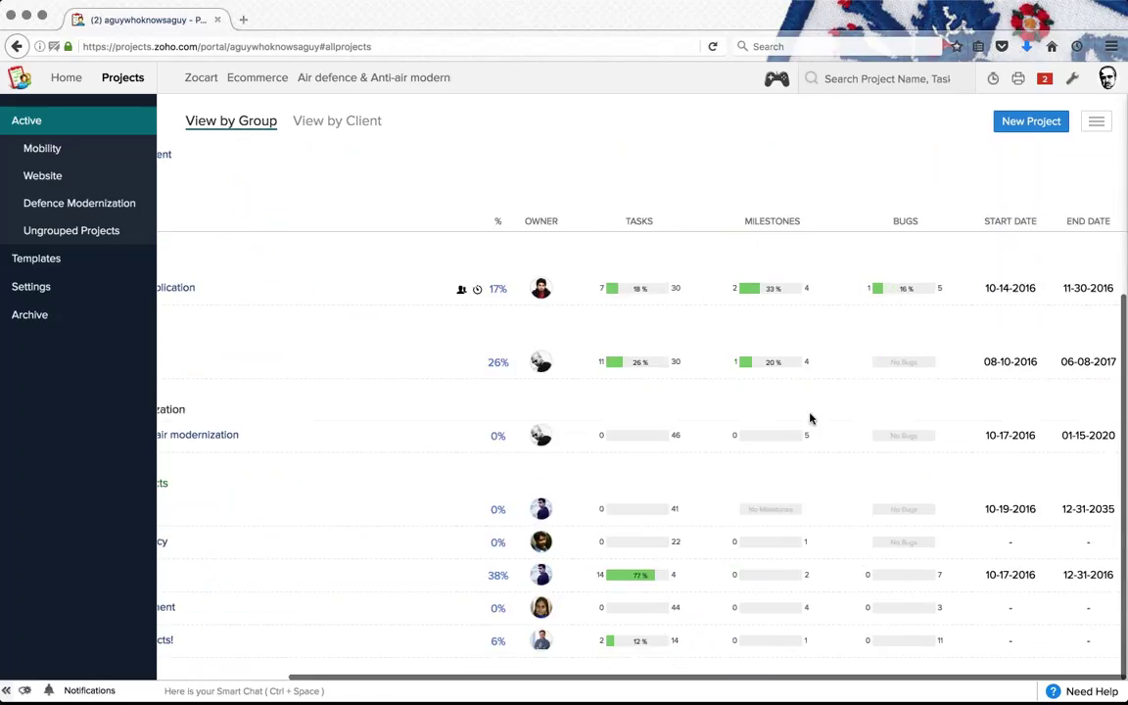
scroll(656, 385, "left", 3)
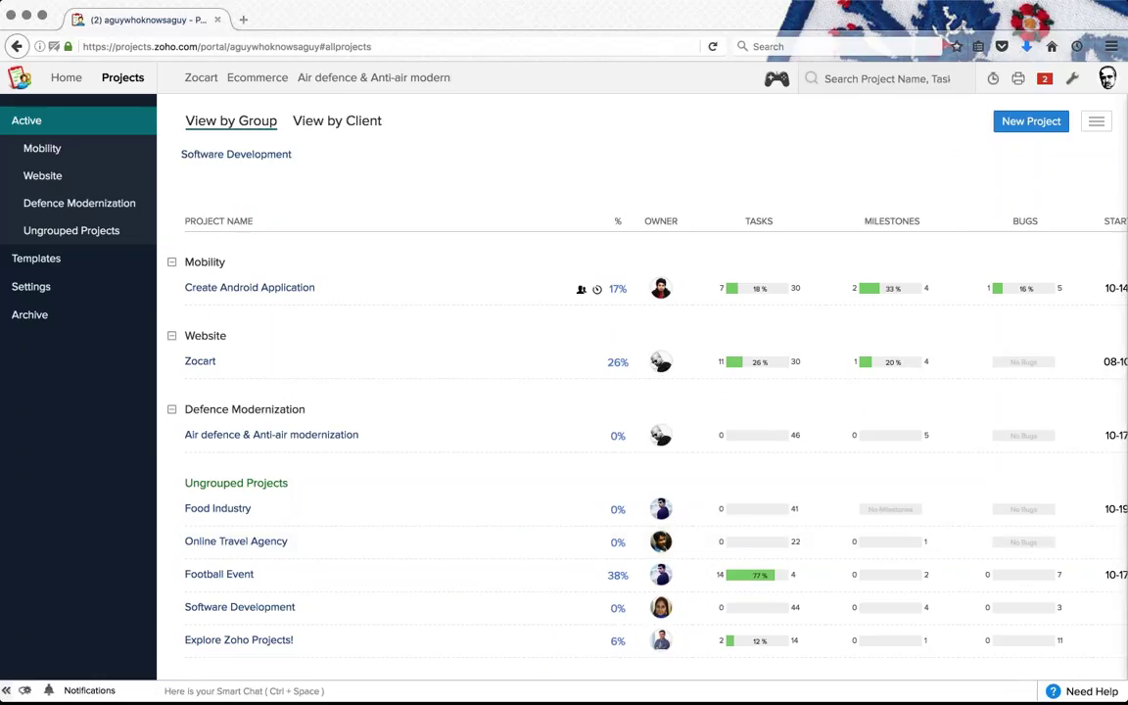
Step: Show the active projects by client company, and return to viewing them by group
left_click(337, 121)
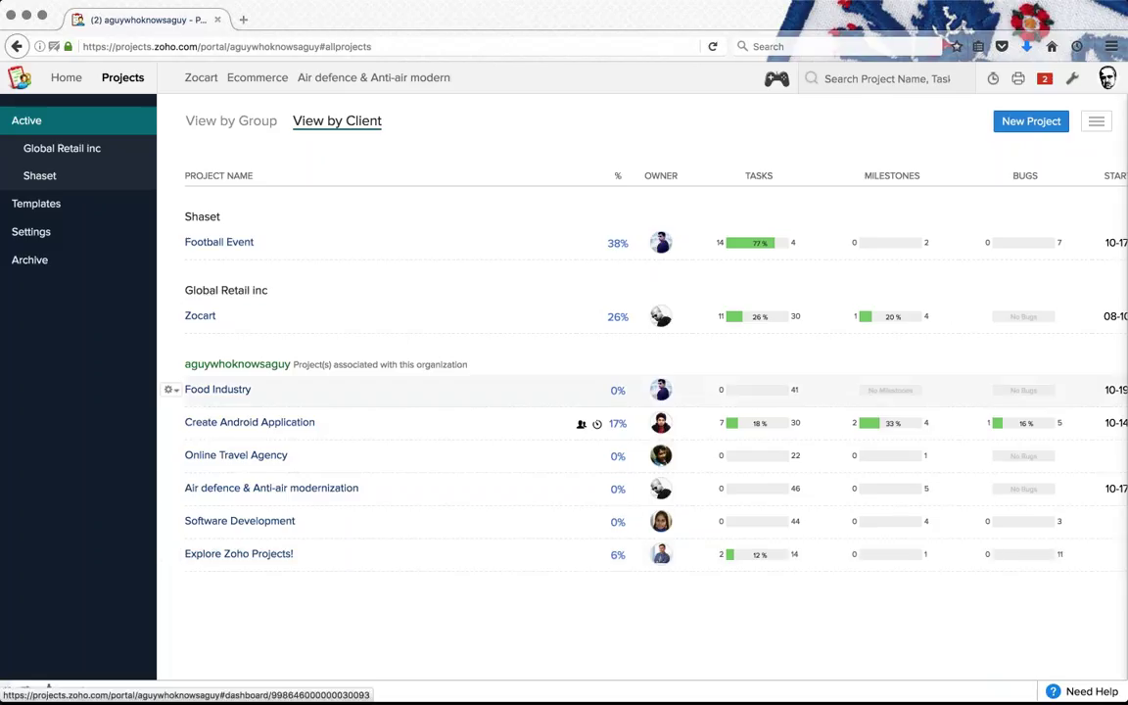
left_click(208, 120)
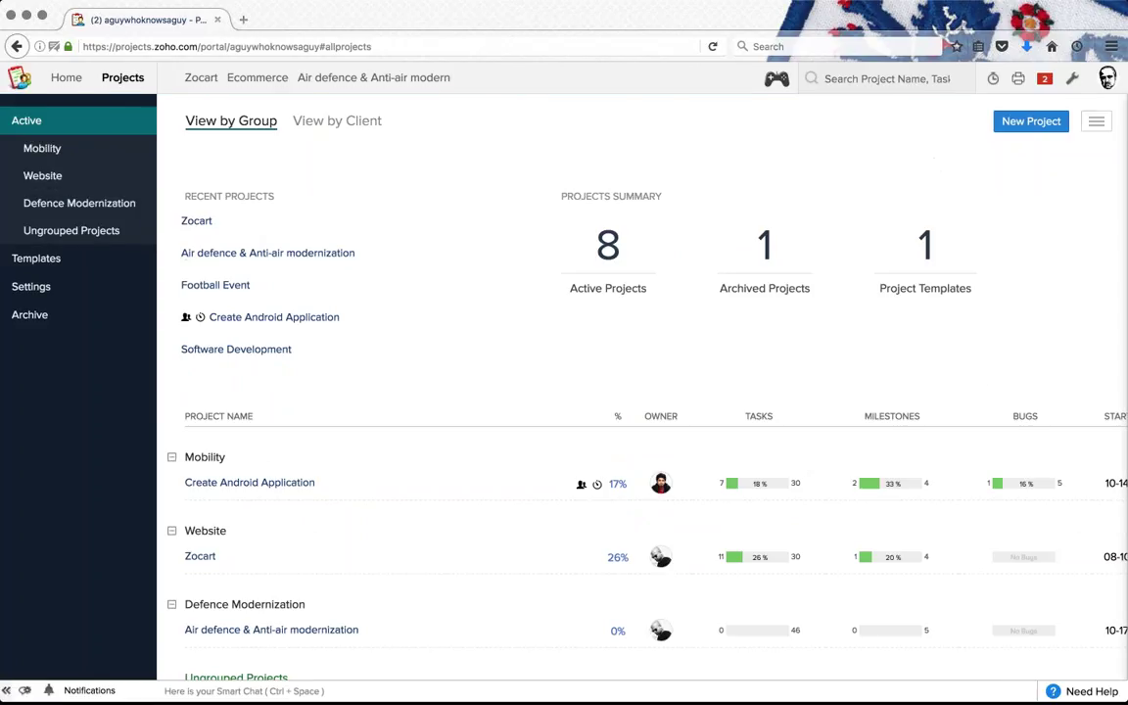
Step: Start a new project and choose the Ecommerce template for it
left_click(1028, 121)
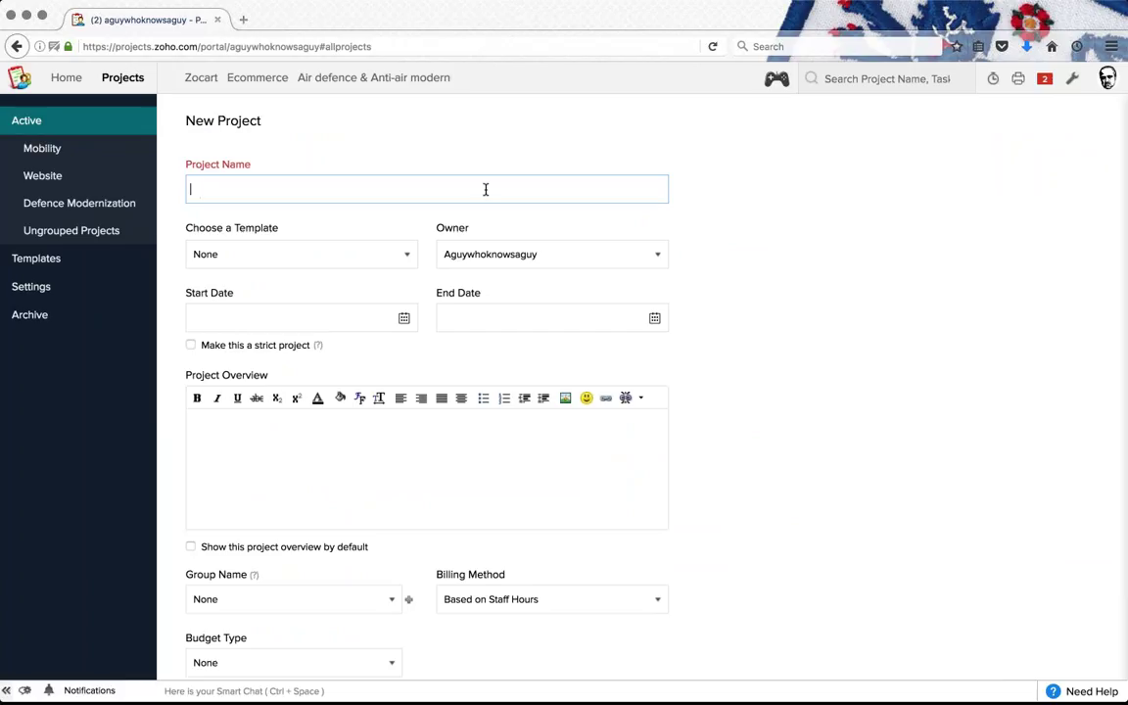
left_click(402, 254)
left_click(848, 274)
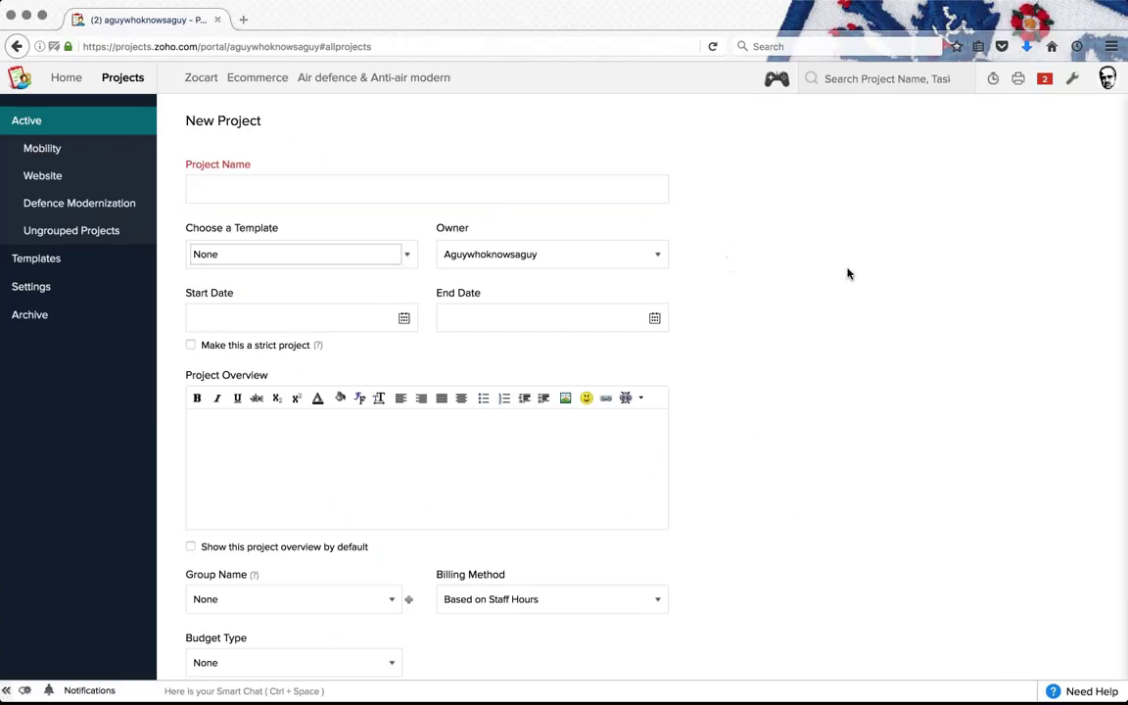
left_click(406, 255)
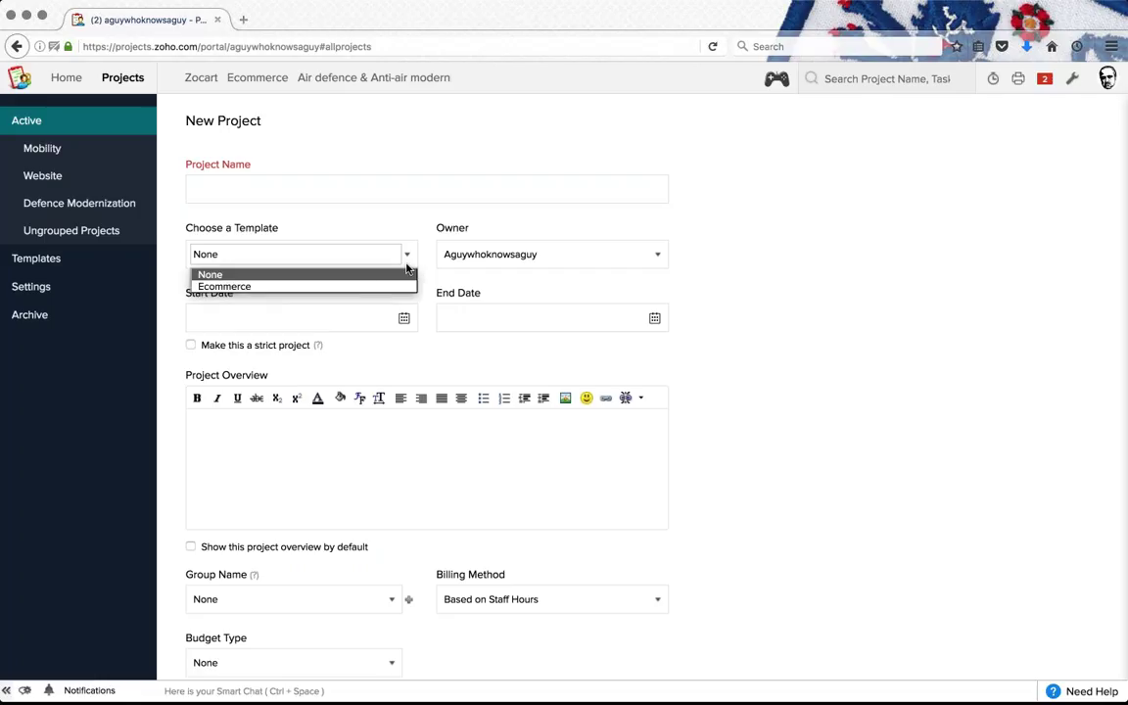
left_click(356, 286)
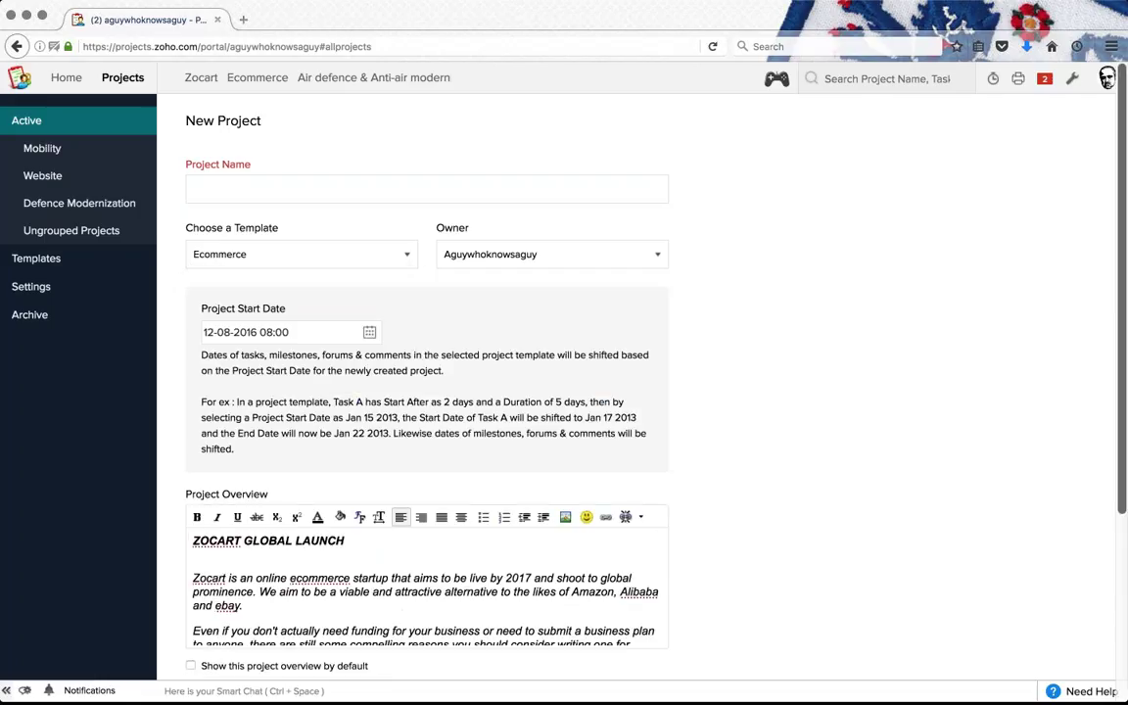
Step: Set the new project's owner to the sixth portal user in the list of owner choices
left_click(656, 251)
key("Escape")
left_click(619, 257)
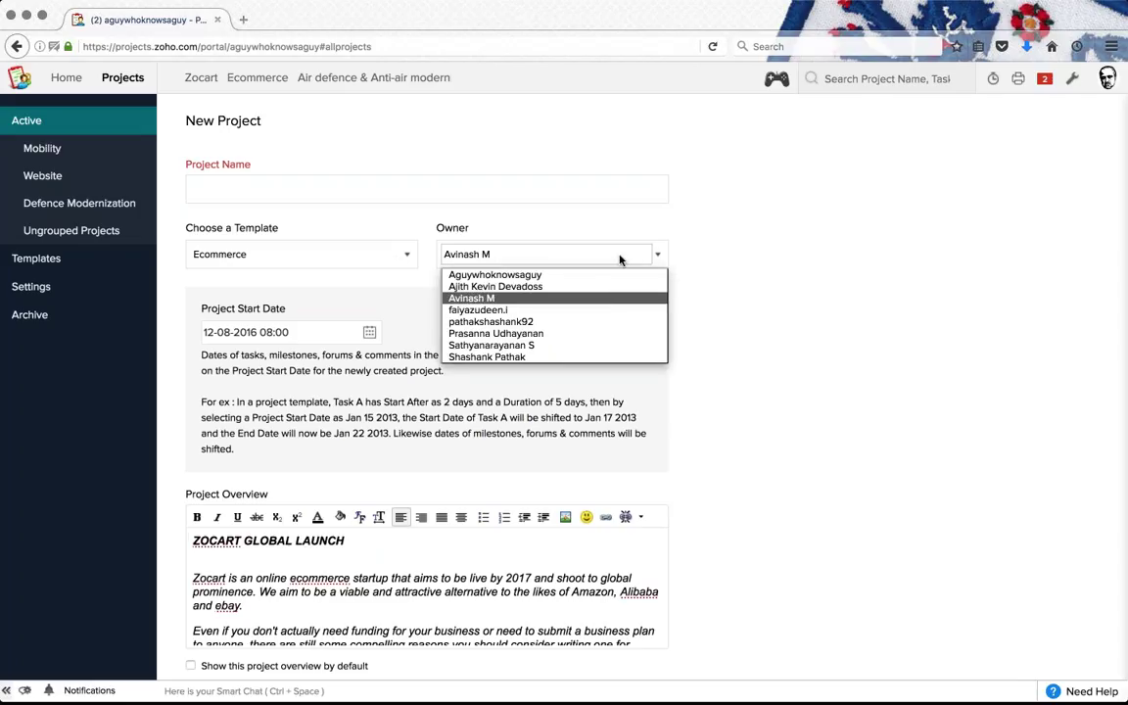
left_click(587, 333)
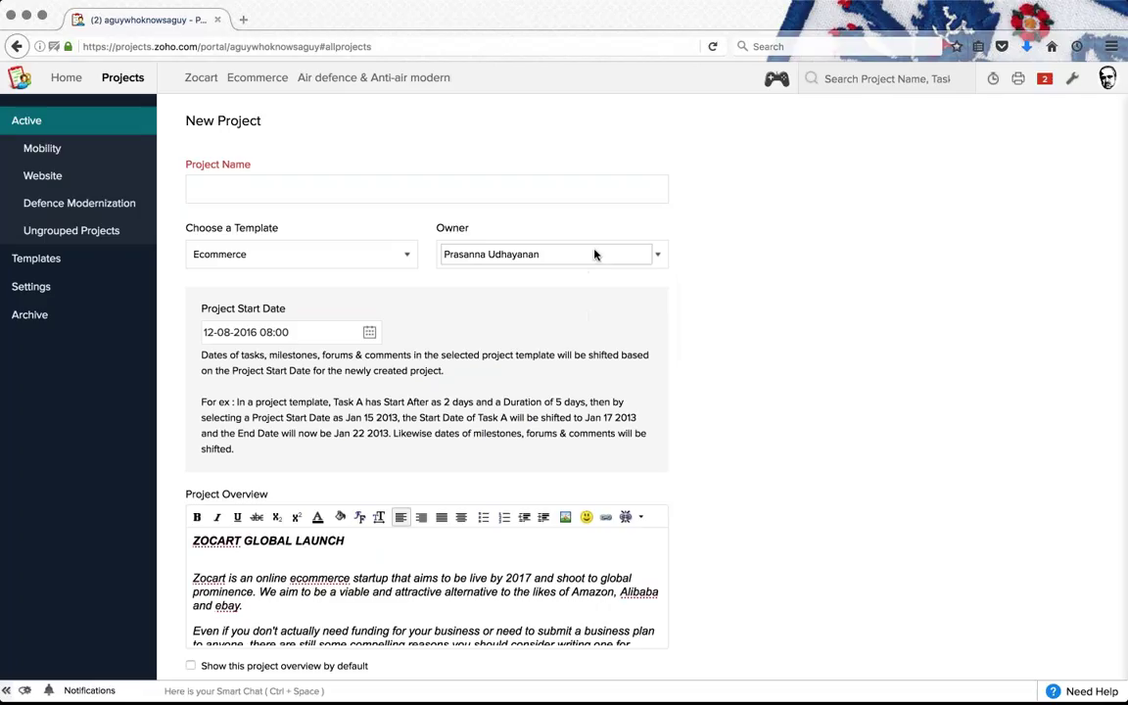
scroll(412, 321, "down", 1)
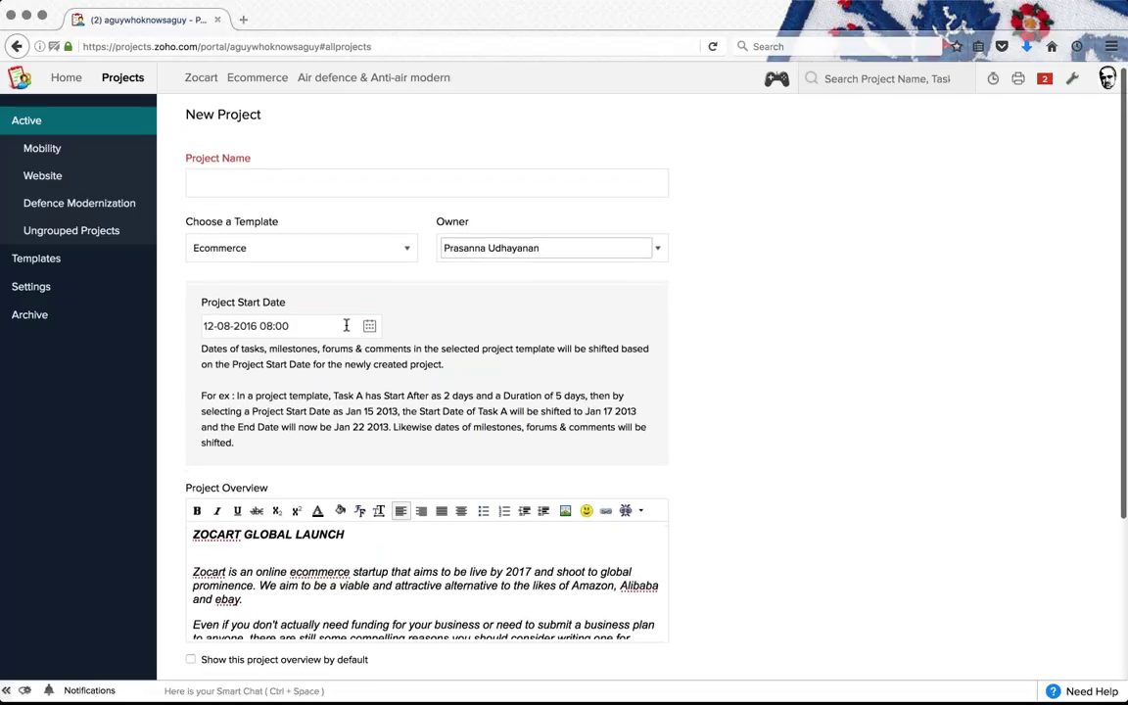
Step: Look through the new project's overview text and assign the project to the Website group
scroll(346, 325, "down", 3)
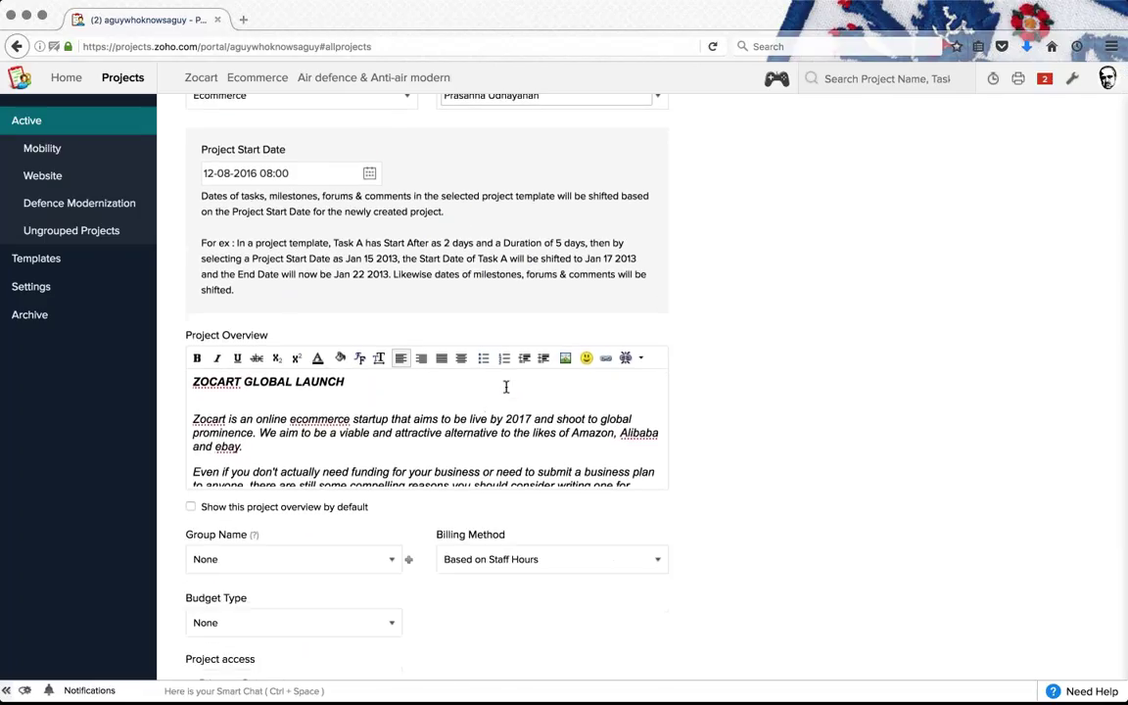
scroll(408, 419, "down", 3)
scroll(408, 419, "down", 3)
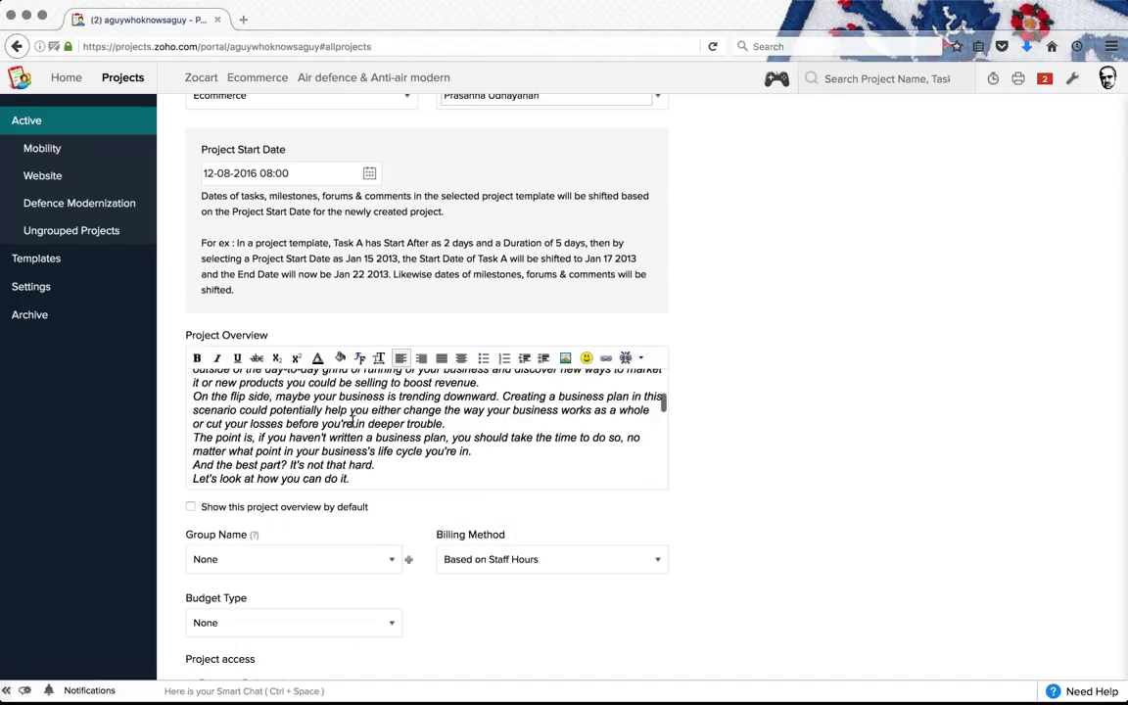
scroll(987, 403, "down", 2)
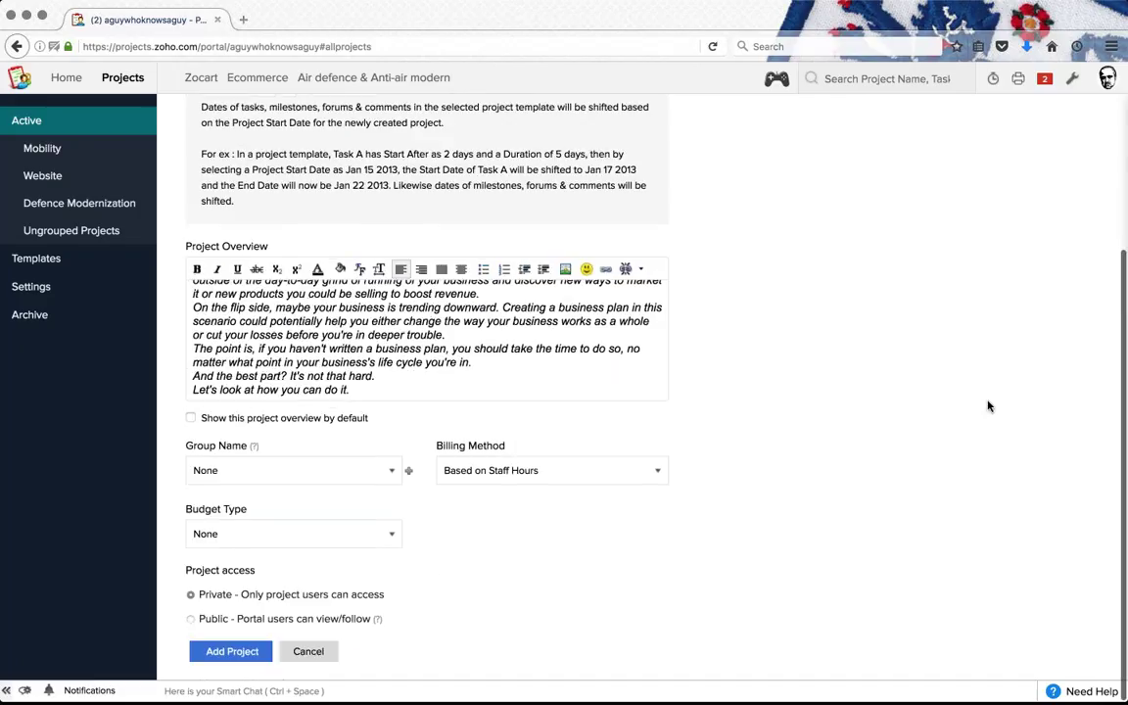
left_click(389, 473)
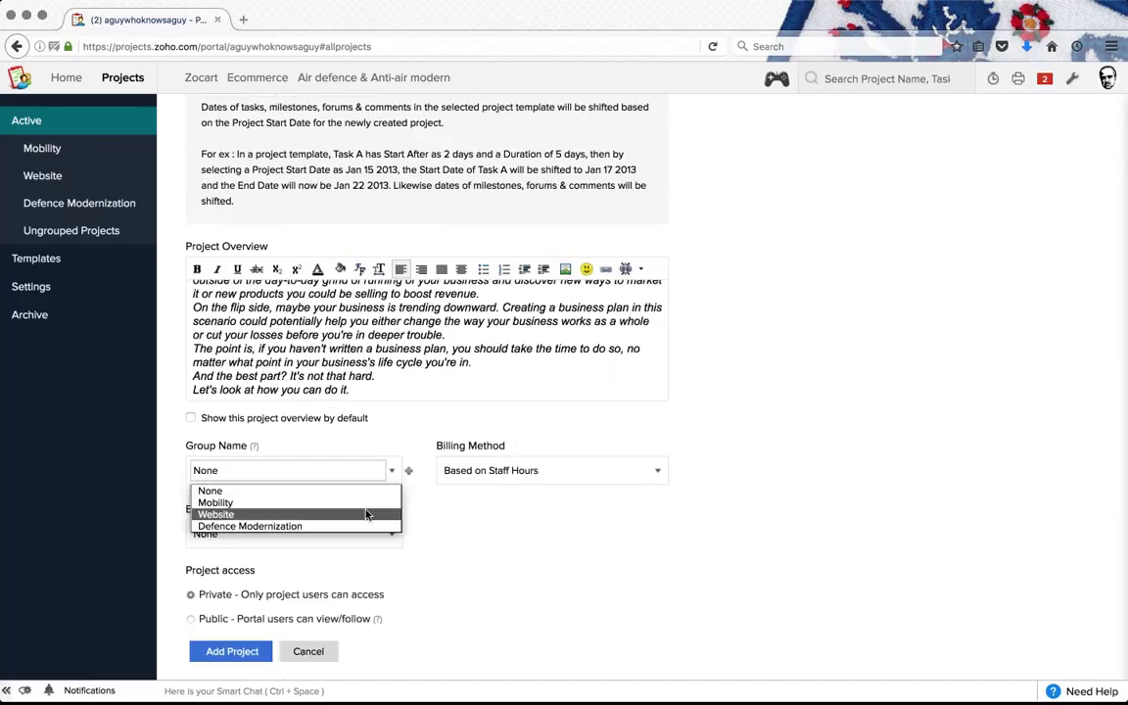
left_click(369, 513)
Step: Choose Based on Staff Hours as the new project's billing method
left_click(581, 470)
left_click(582, 468)
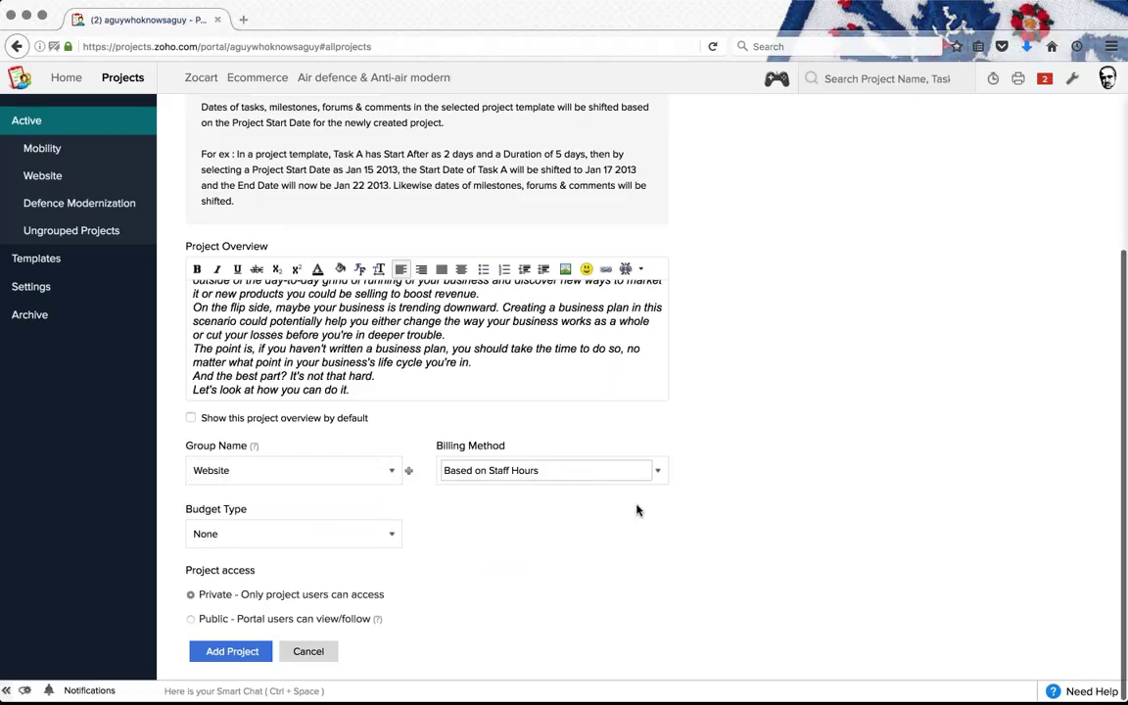
left_click(585, 470)
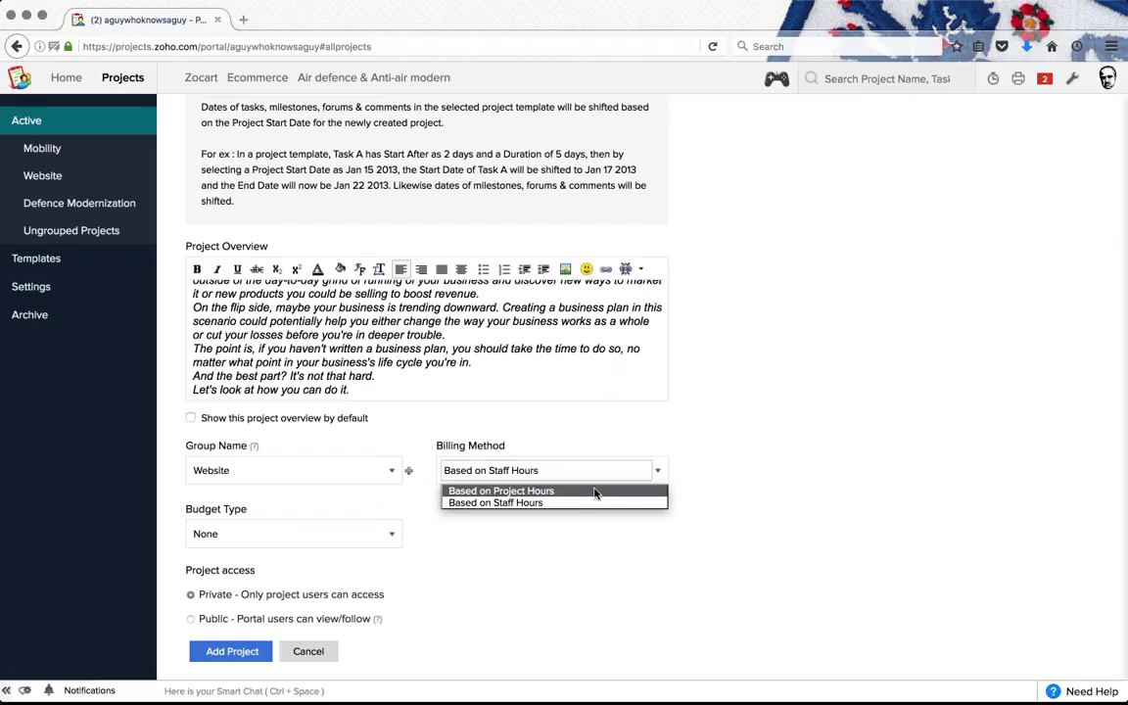
left_click(544, 502)
Step: Try the Total Project Hours and Total Project Cost budget types, and leave the new project form without adding the project
left_click(386, 534)
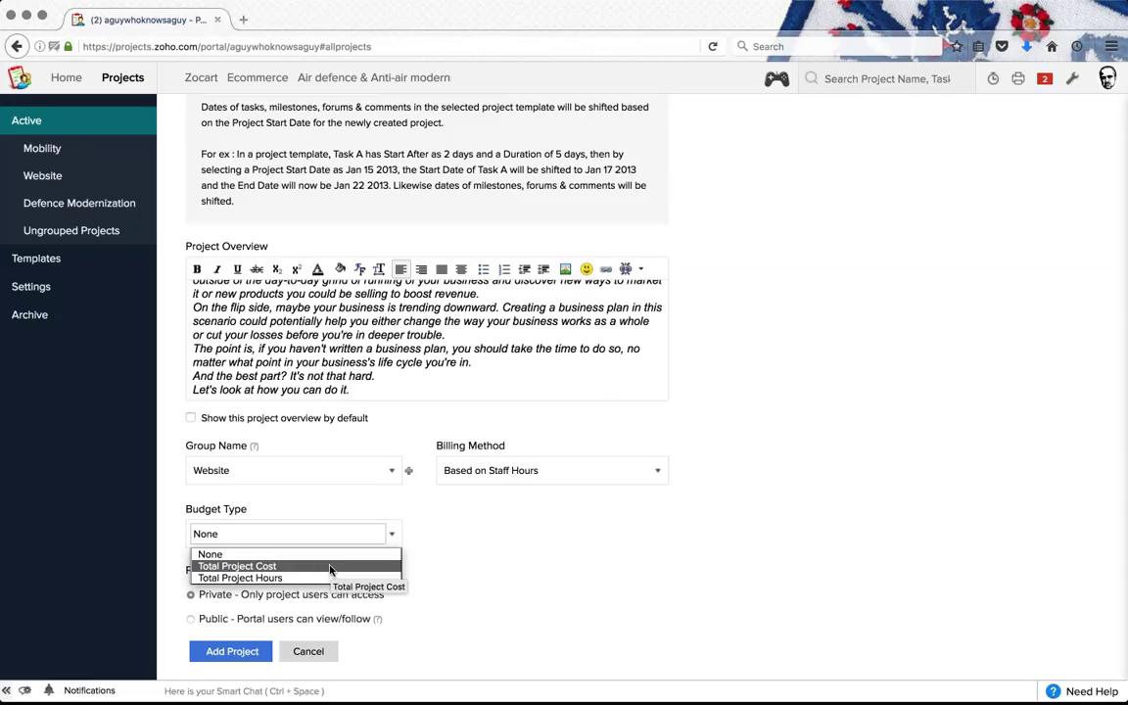
left_click(323, 577)
left_click(375, 536)
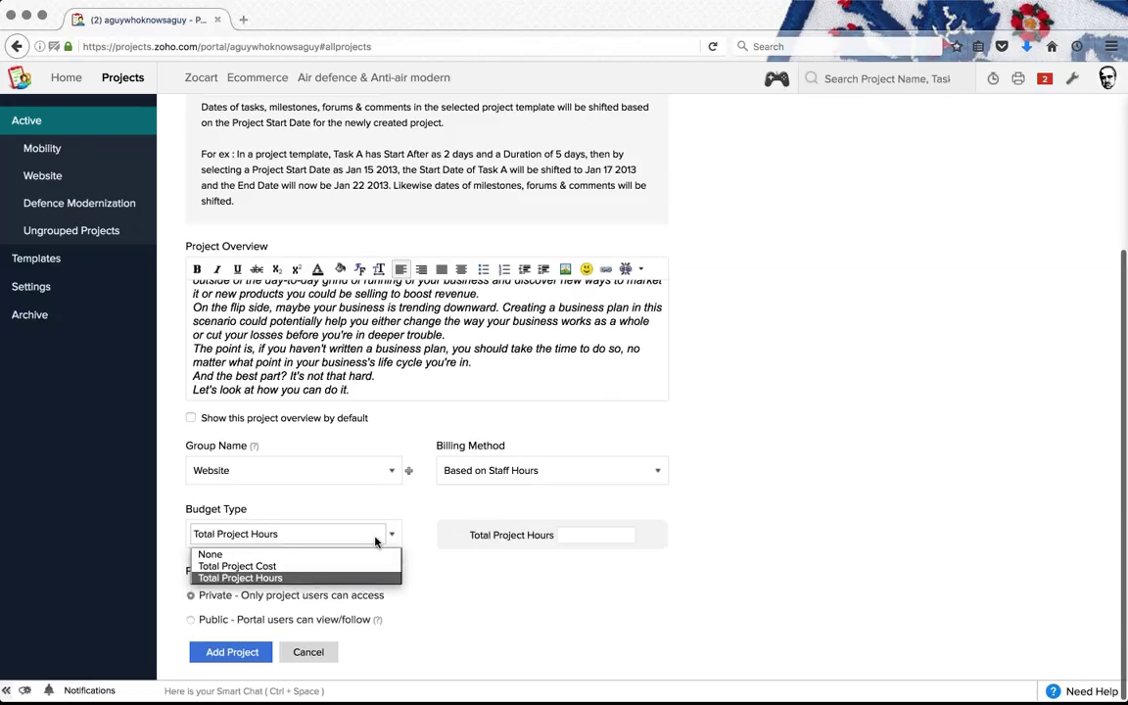
left_click(293, 566)
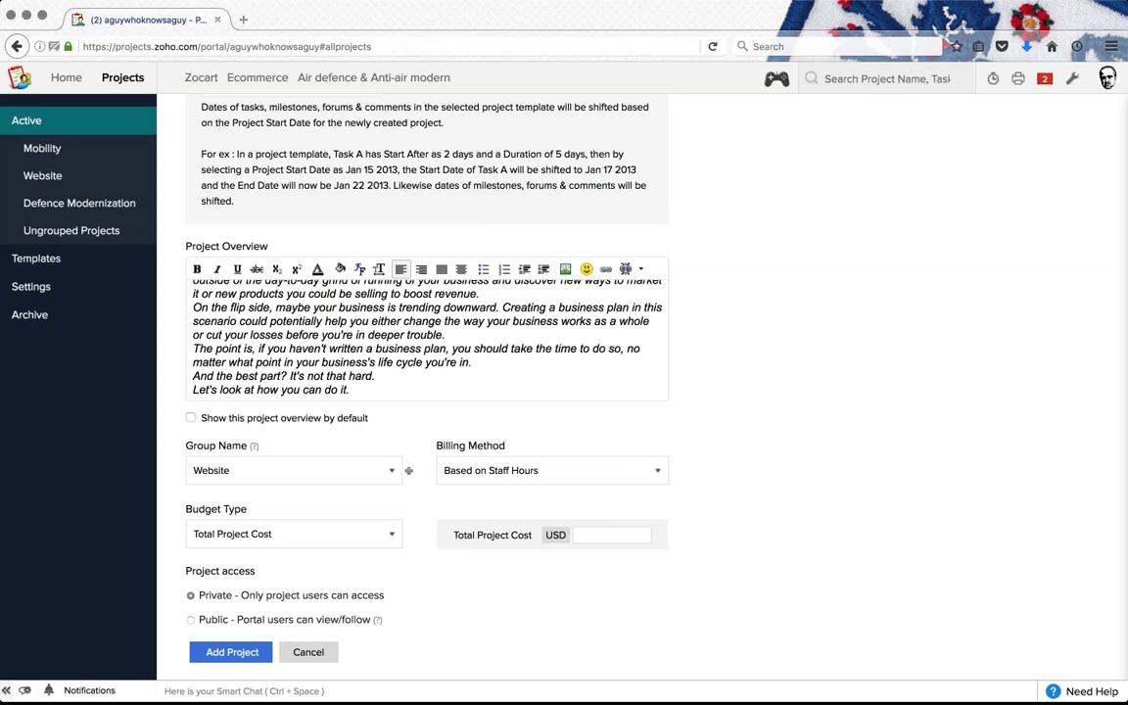
scroll(536, 241, "up", 5)
scroll(537, 240, "down", 5)
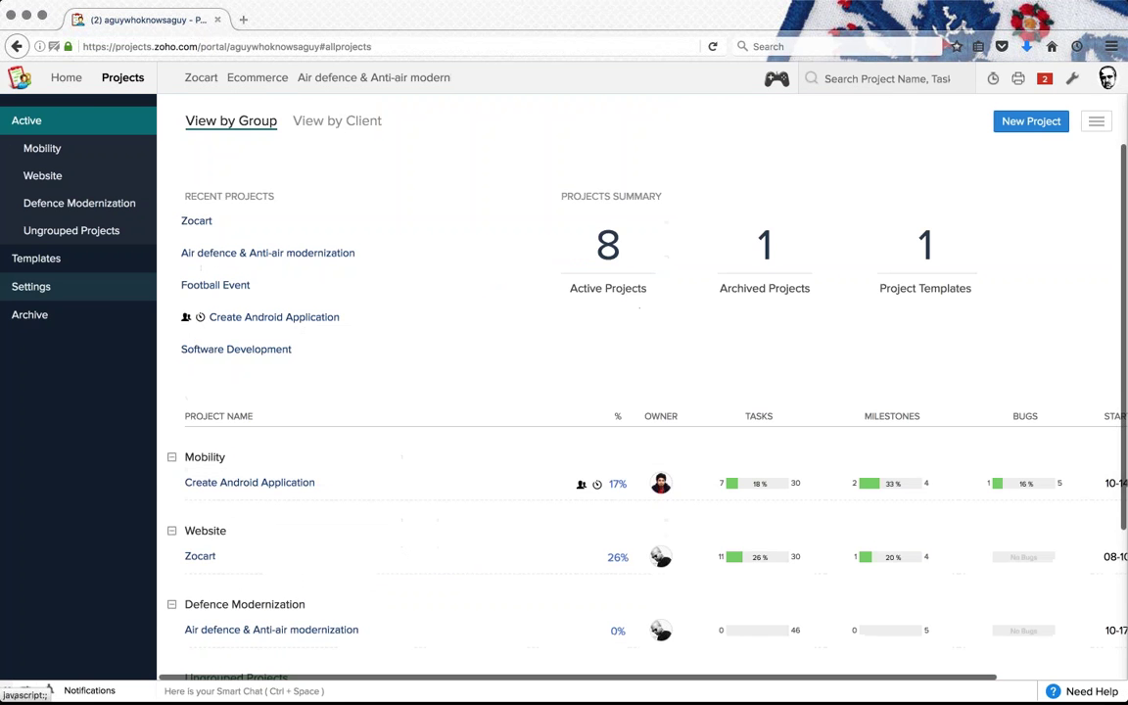
Step: Start a new project template based on the existing Air defence & Anti-air modernization project
left_click(59, 258)
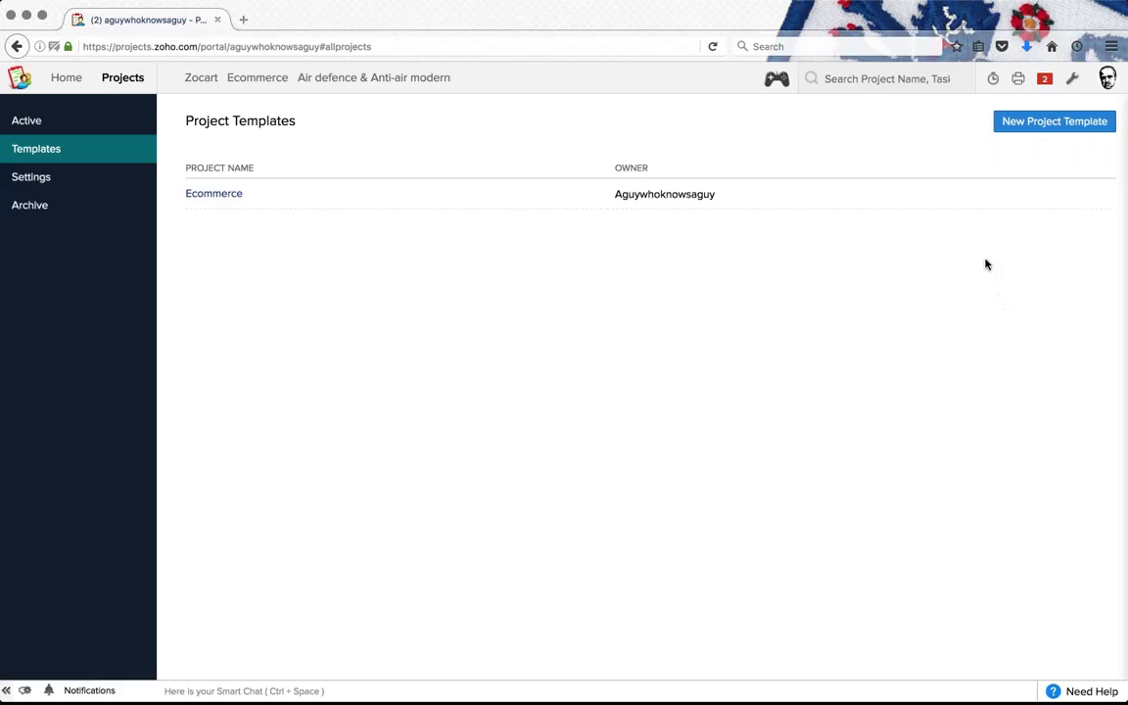
left_click(1062, 128)
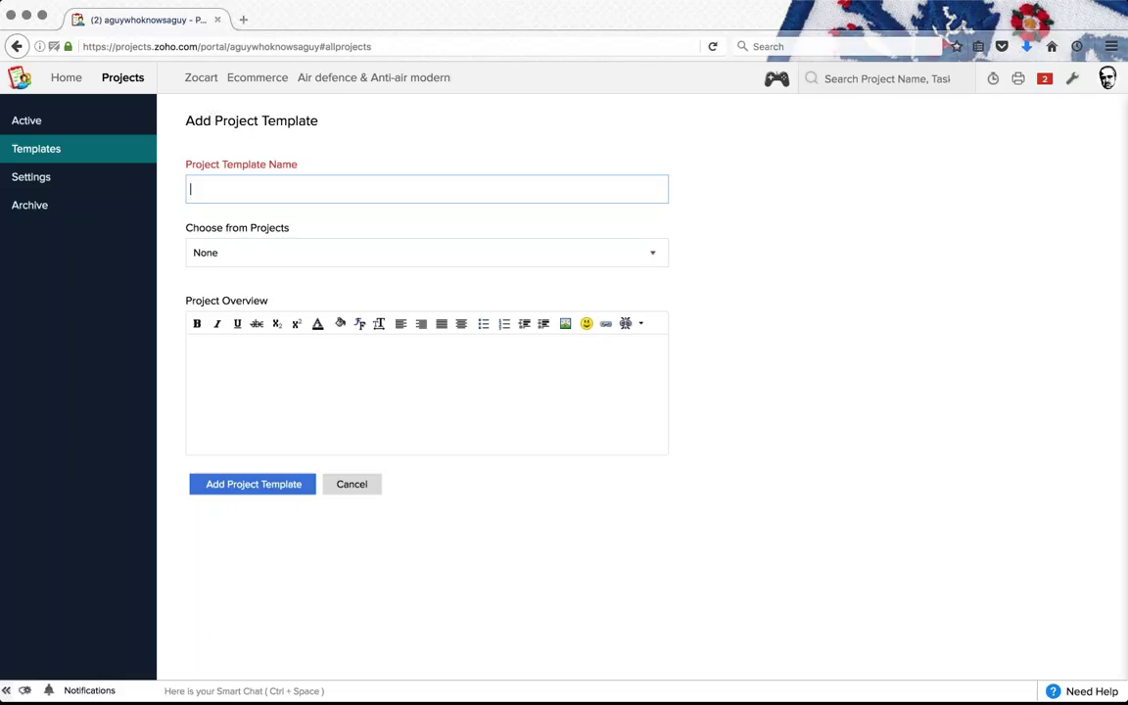
left_click(201, 187)
left_click(820, 235)
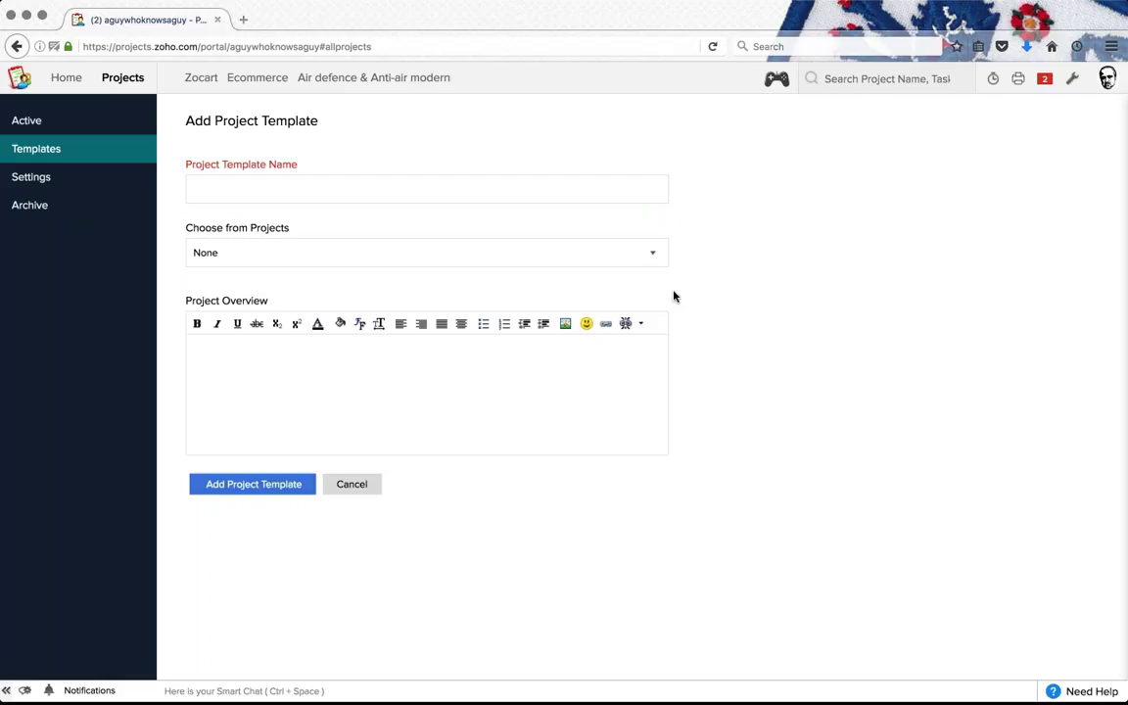
left_click(646, 254)
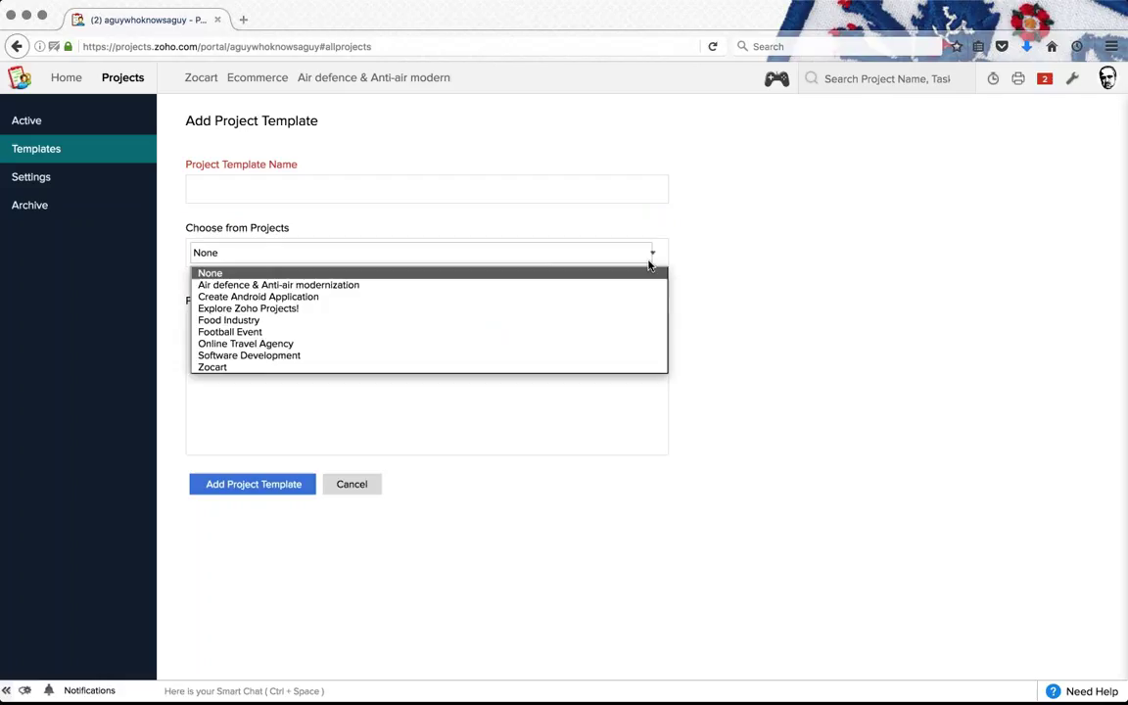
left_click(240, 285)
left_click(578, 387)
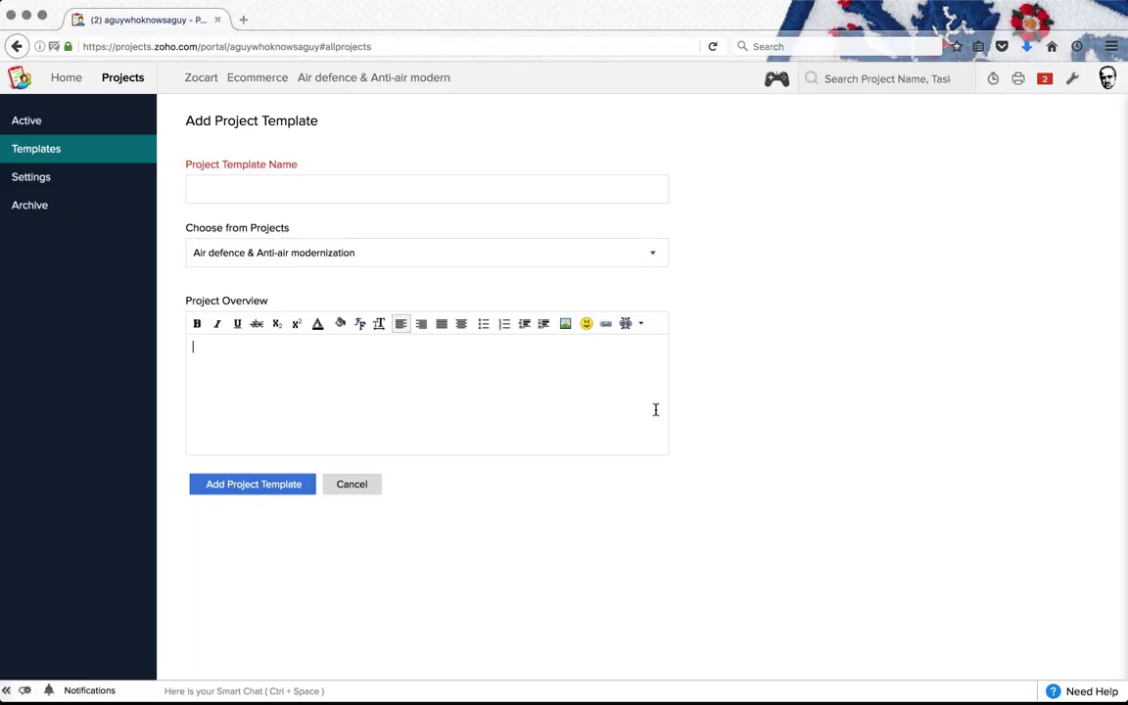
Step: Name the project template MOD and add it
left_click(329, 193)
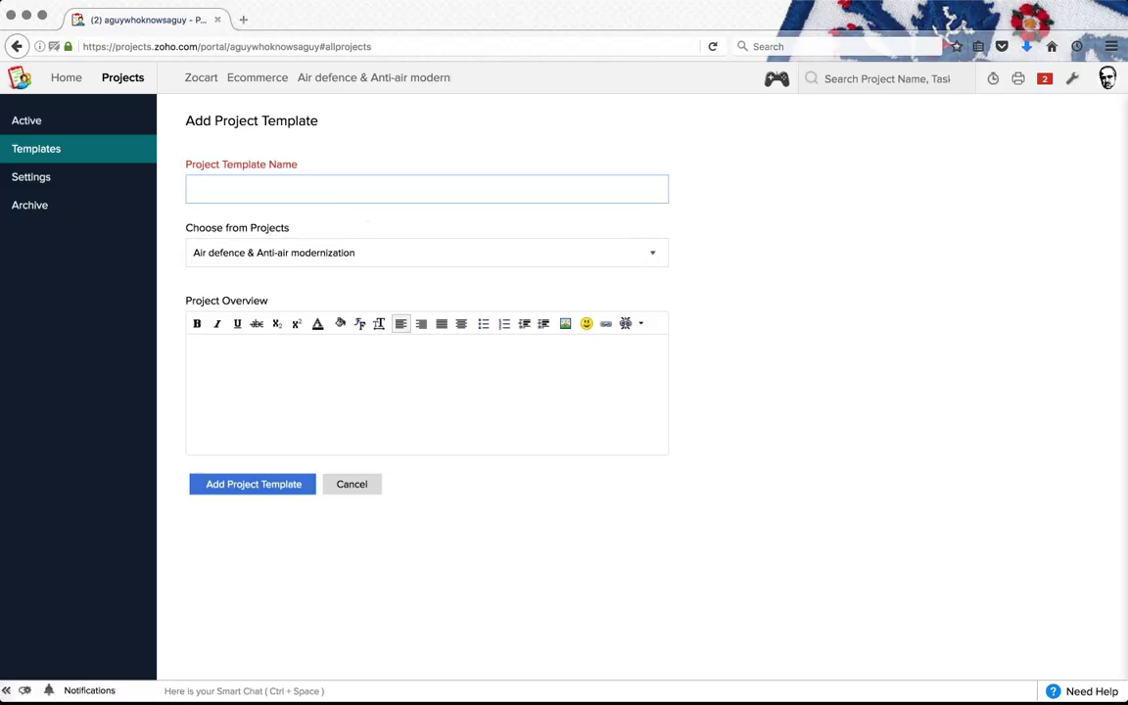
type("MOD")
left_click(814, 337)
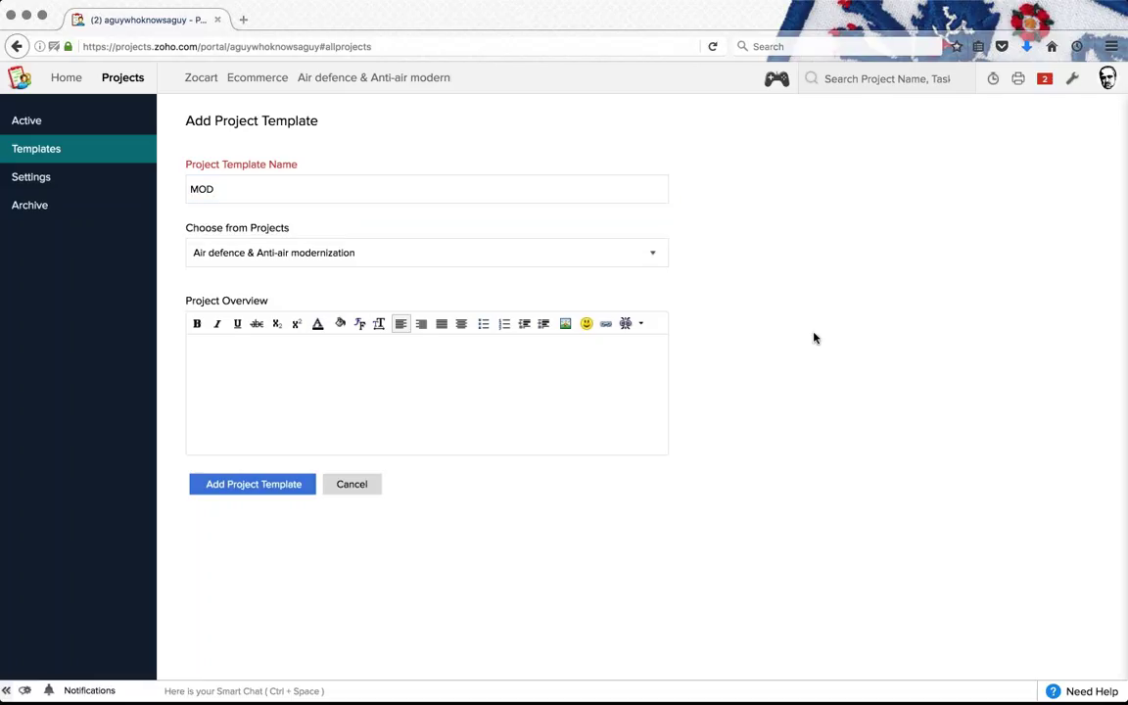
left_click(298, 489)
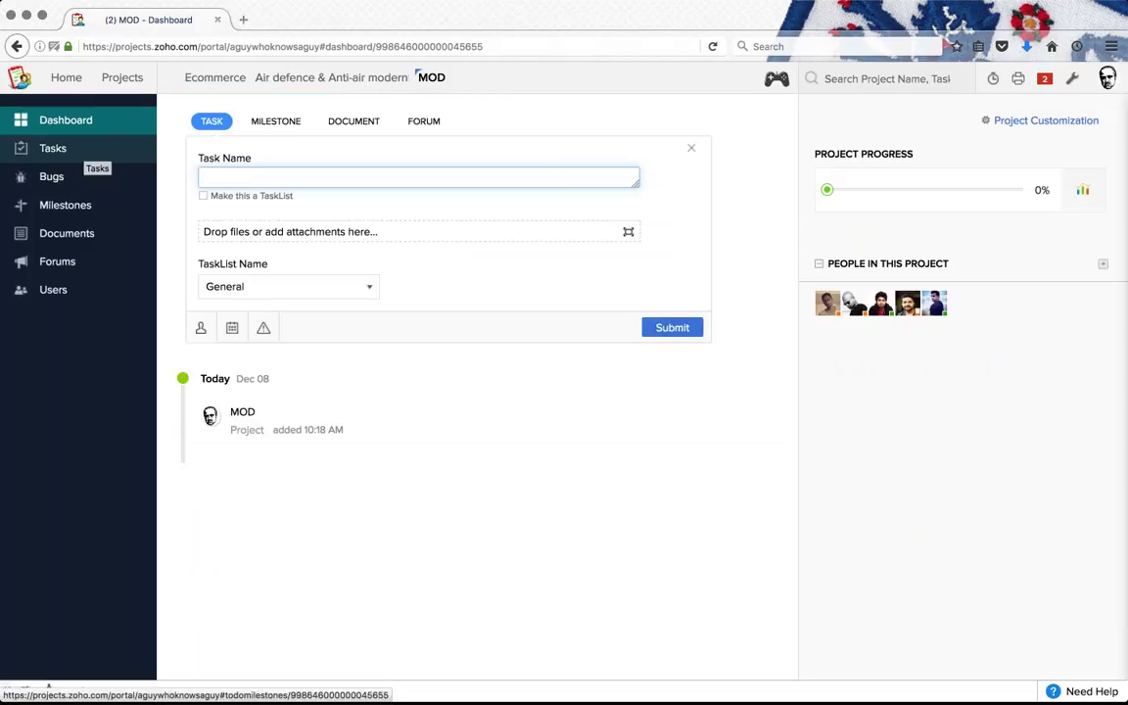
Step: Look through the task lists and milestones carried over into the MOD template
left_click(82, 151)
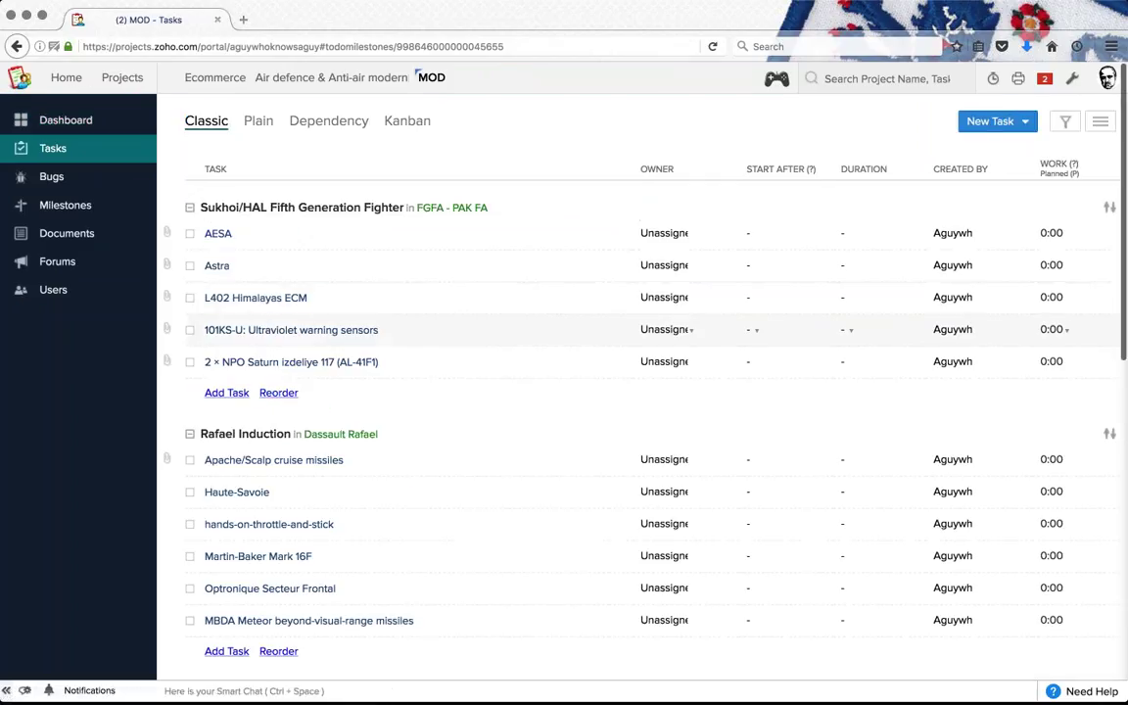
scroll(439, 458, "down", 5)
scroll(415, 483, "up", 5)
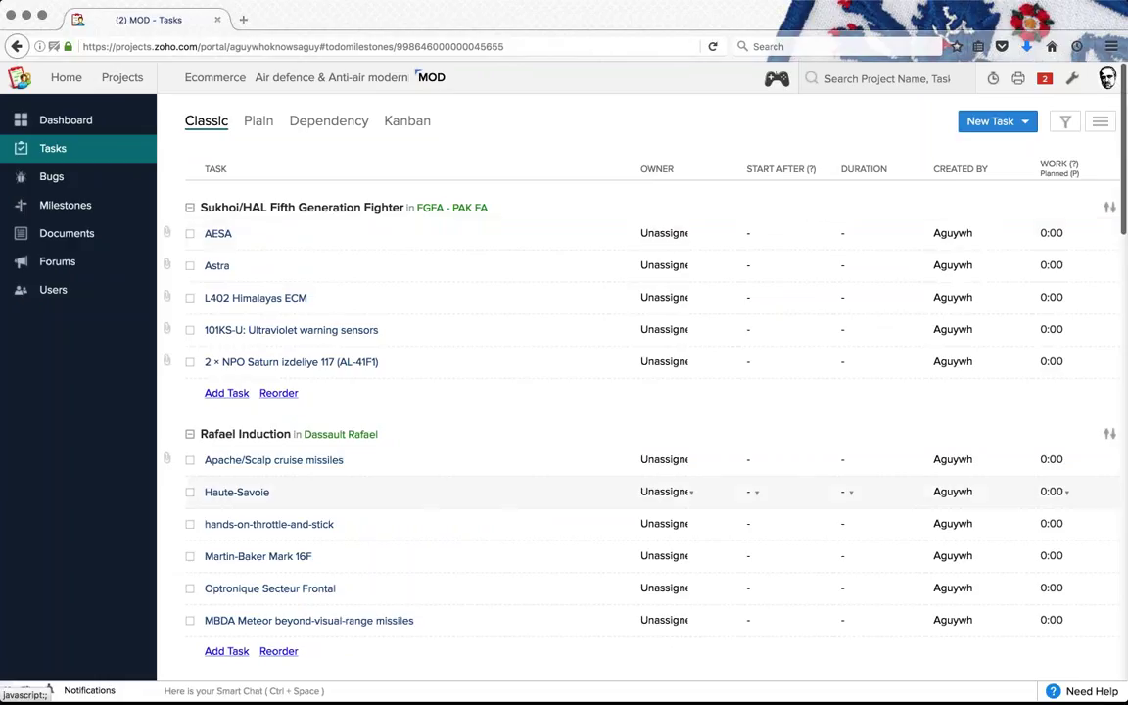
left_click(90, 206)
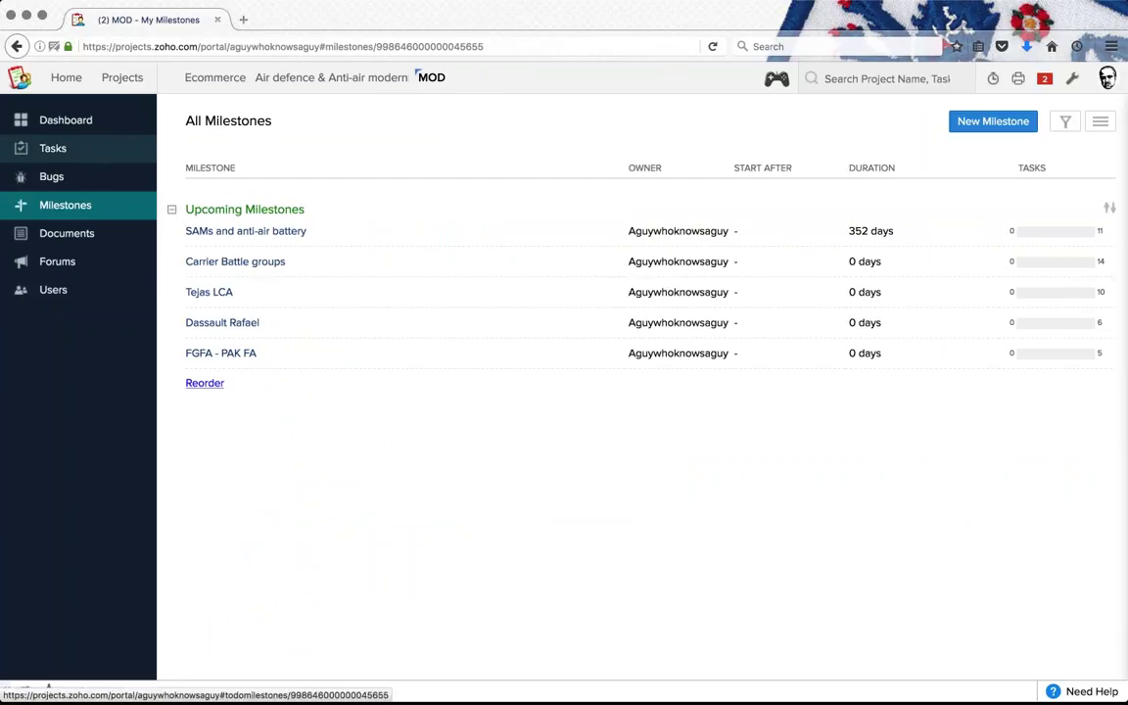
left_click(96, 148)
scroll(430, 542, "down", 7)
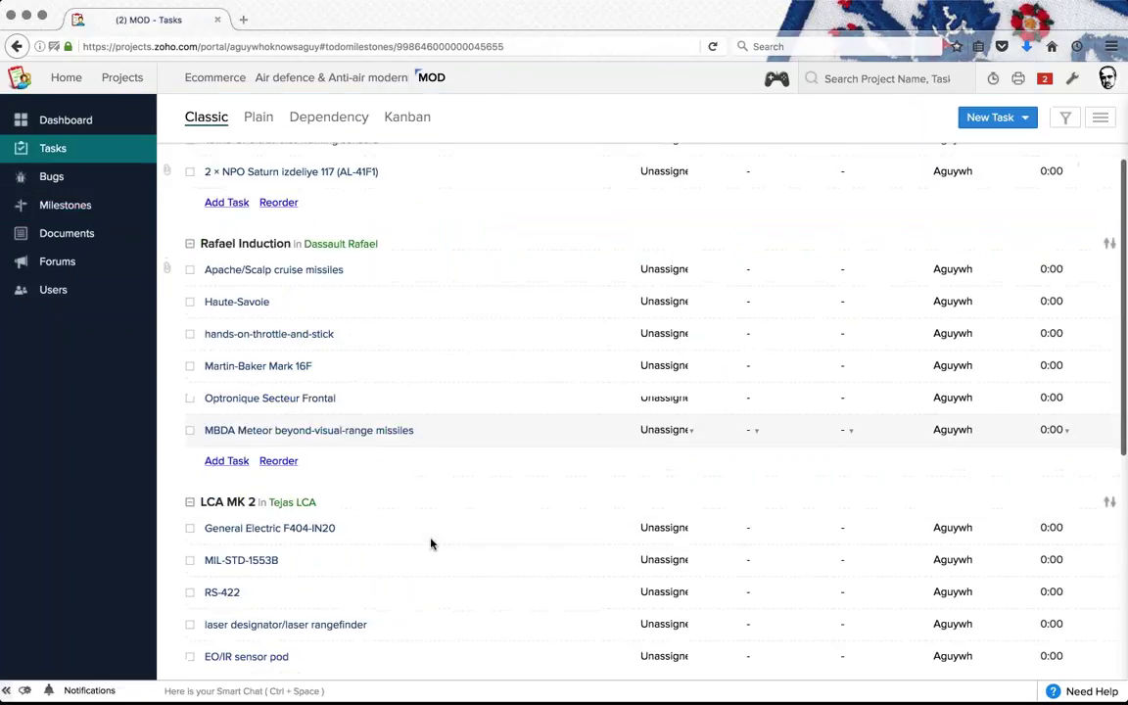
Step: View the documents, forums and users of the MOD template
left_click(70, 237)
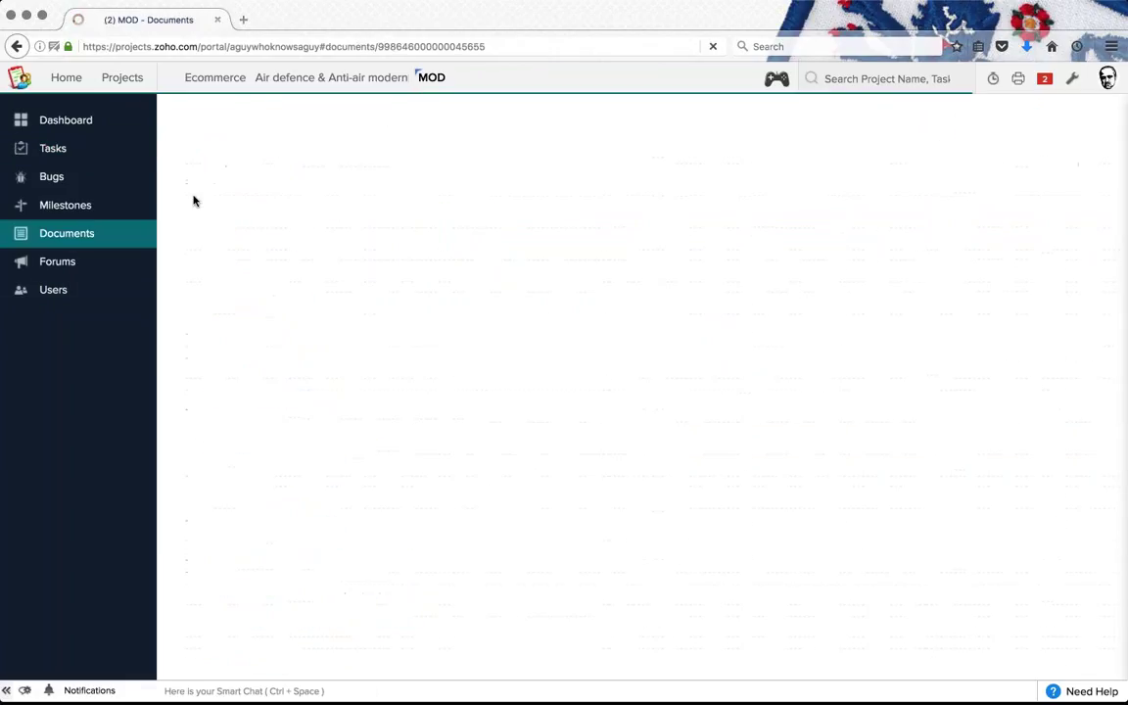
left_click(73, 263)
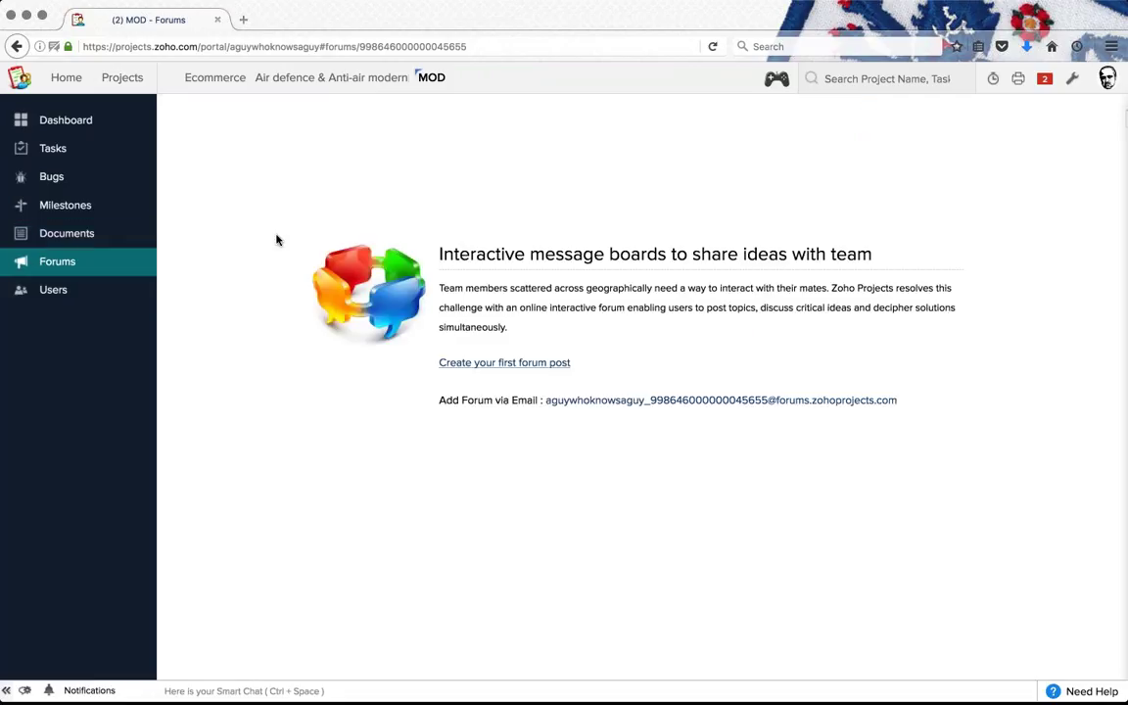
left_click(60, 292)
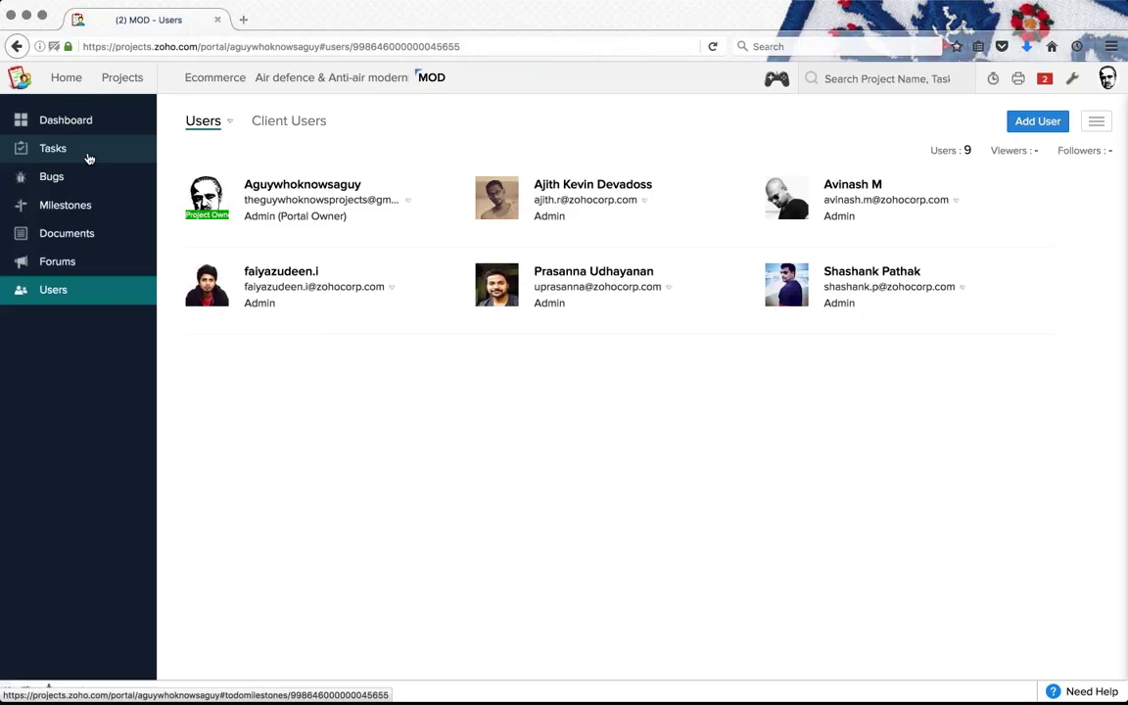
Step: Compare the MOD template's tasks with the Air defence & Anti-air modernization project's dashboard, and return to the template
left_click(88, 156)
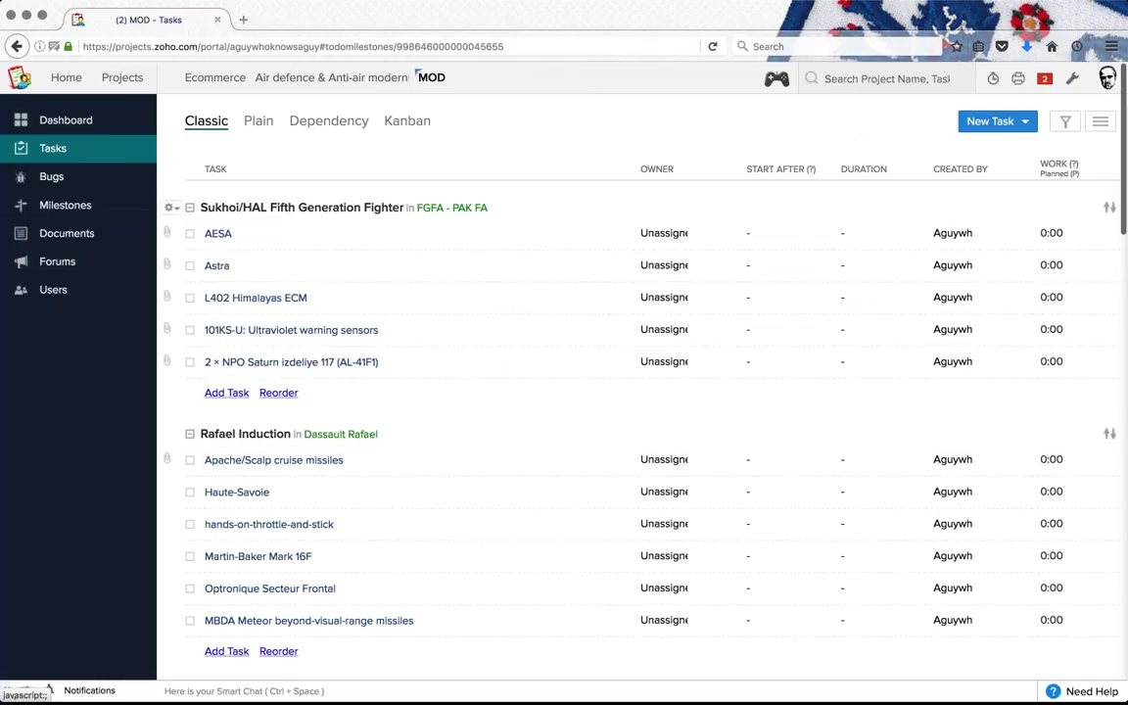
left_click(372, 81)
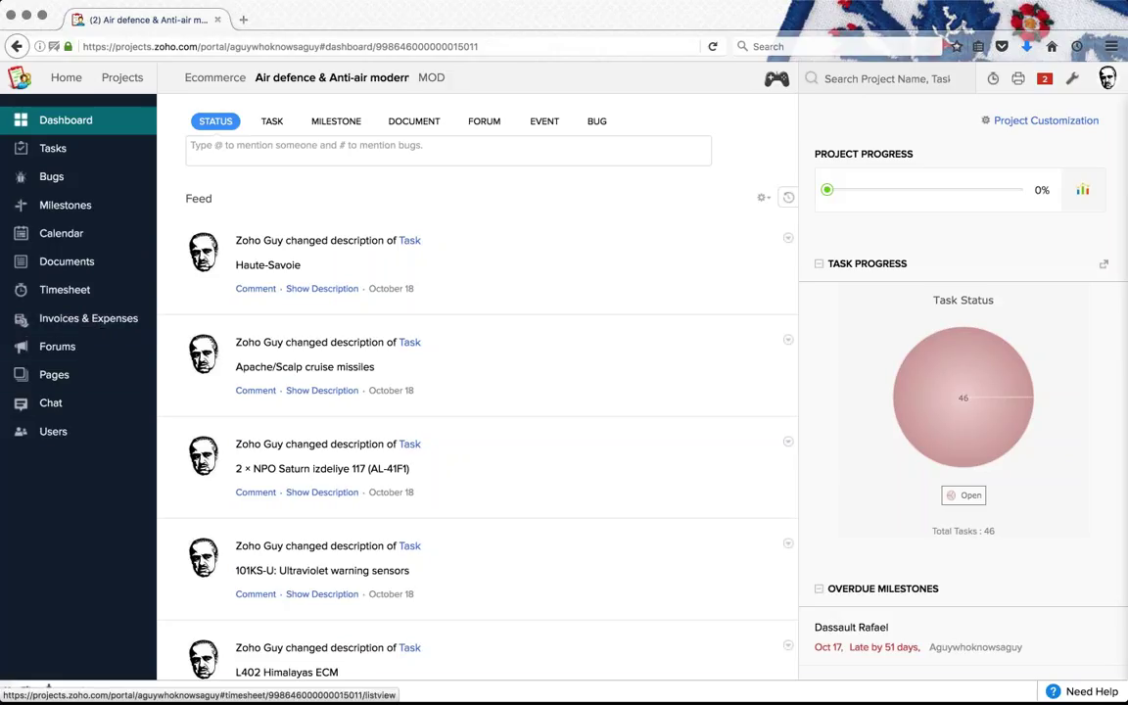
left_click(434, 78)
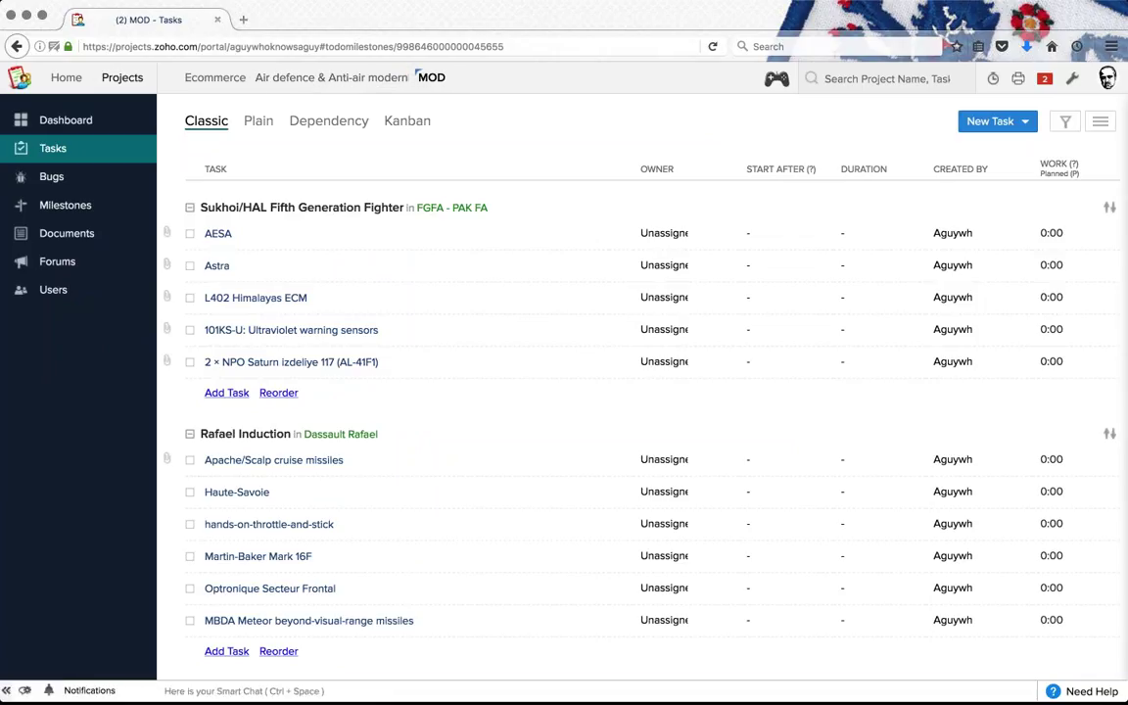
Step: Start adding a custom field in the settings for all projects
left_click(122, 77)
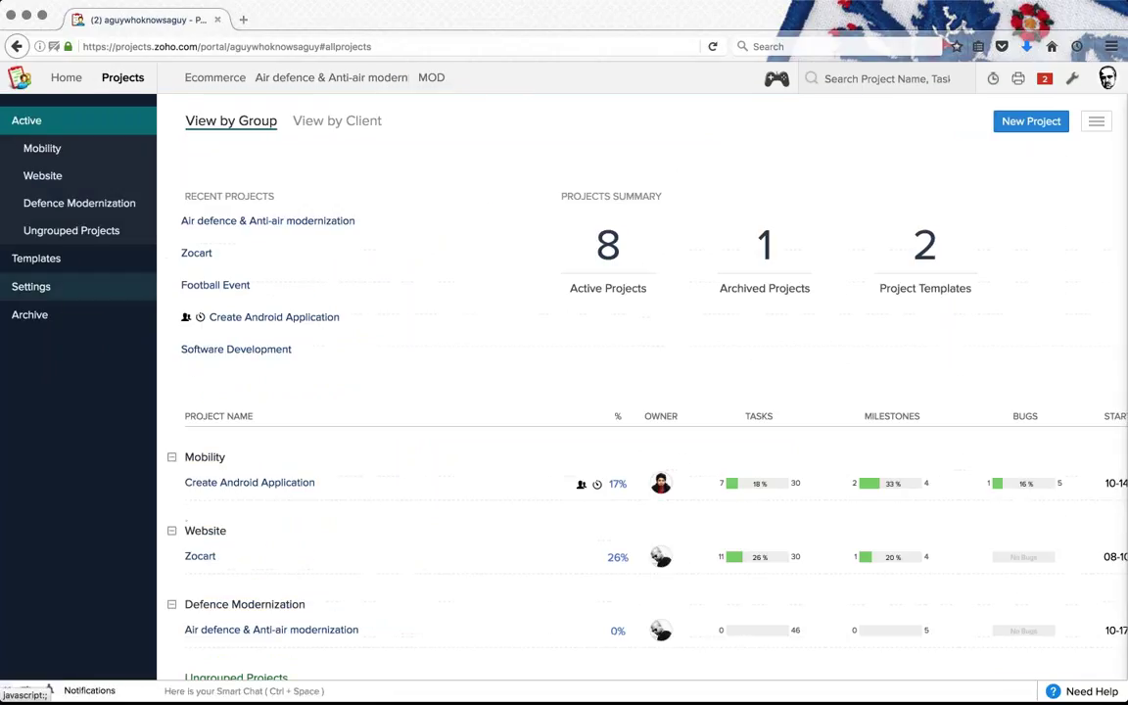
left_click(30, 286)
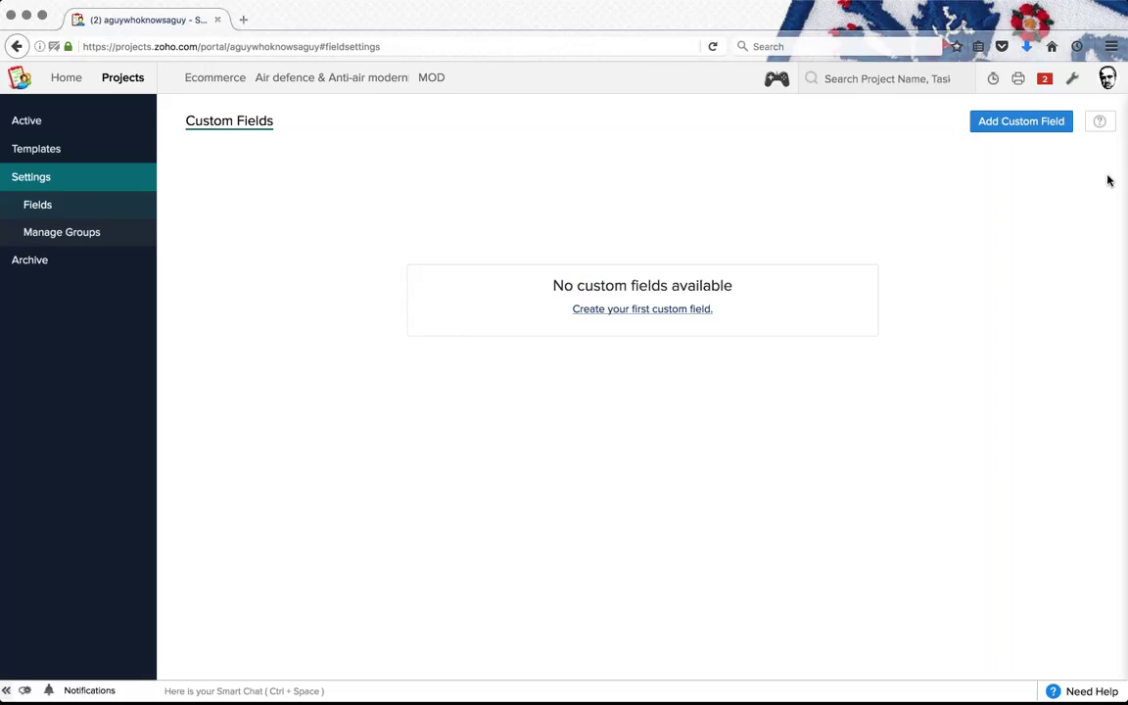
left_click(1021, 120)
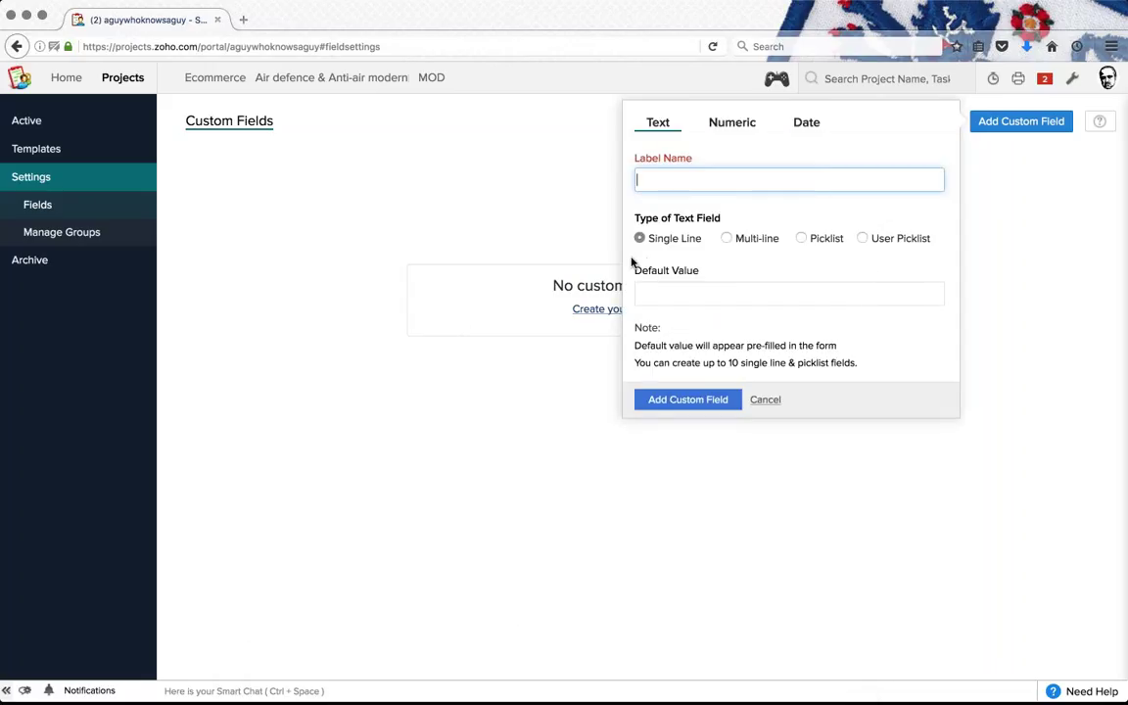
Step: Examine the options for Multi-line, Picklist and User Picklist text fields, and for numeric and date custom fields
left_click(735, 235)
left_click(800, 238)
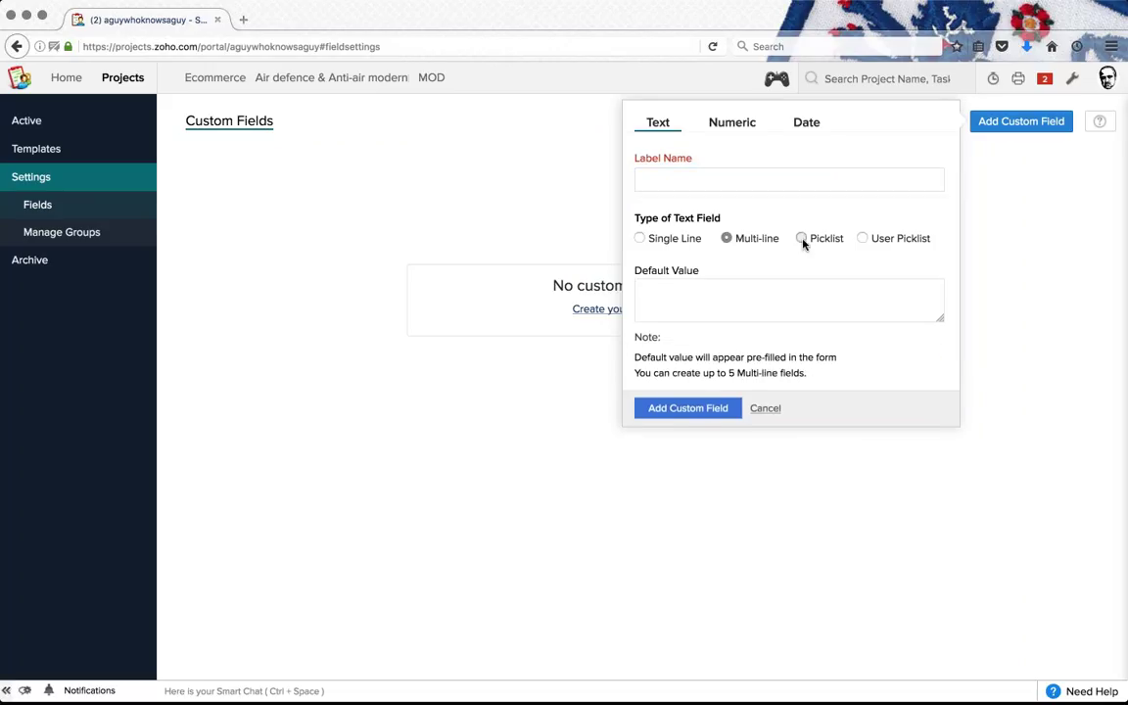
left_click(861, 238)
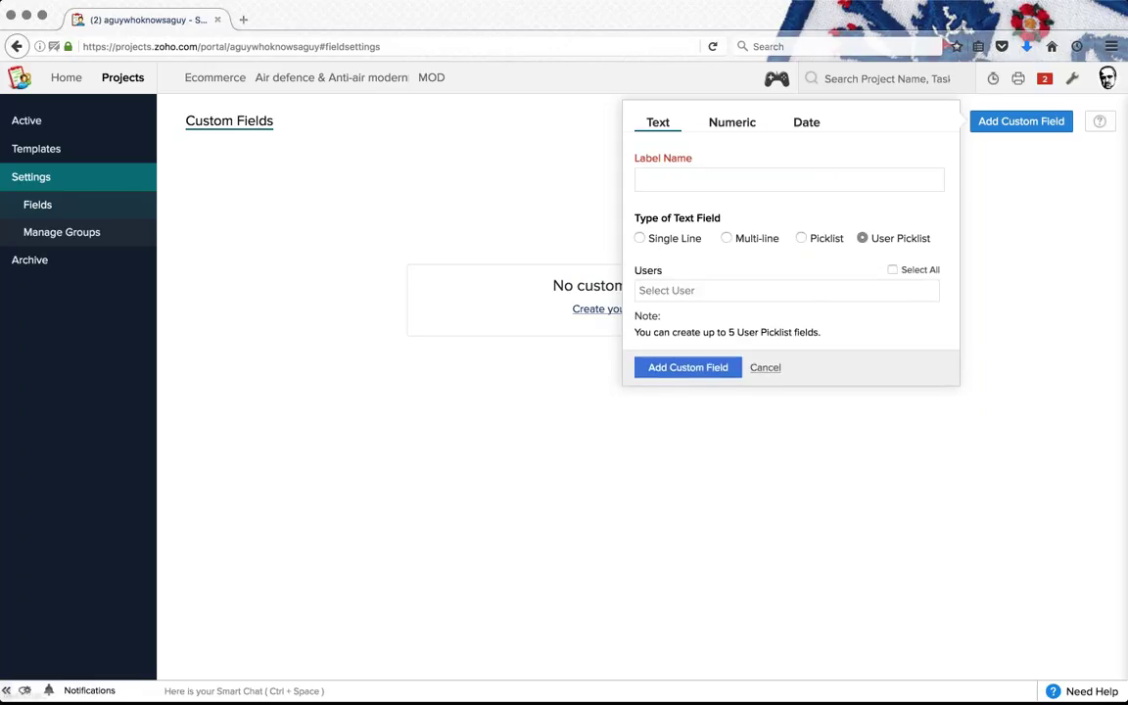
left_click(732, 122)
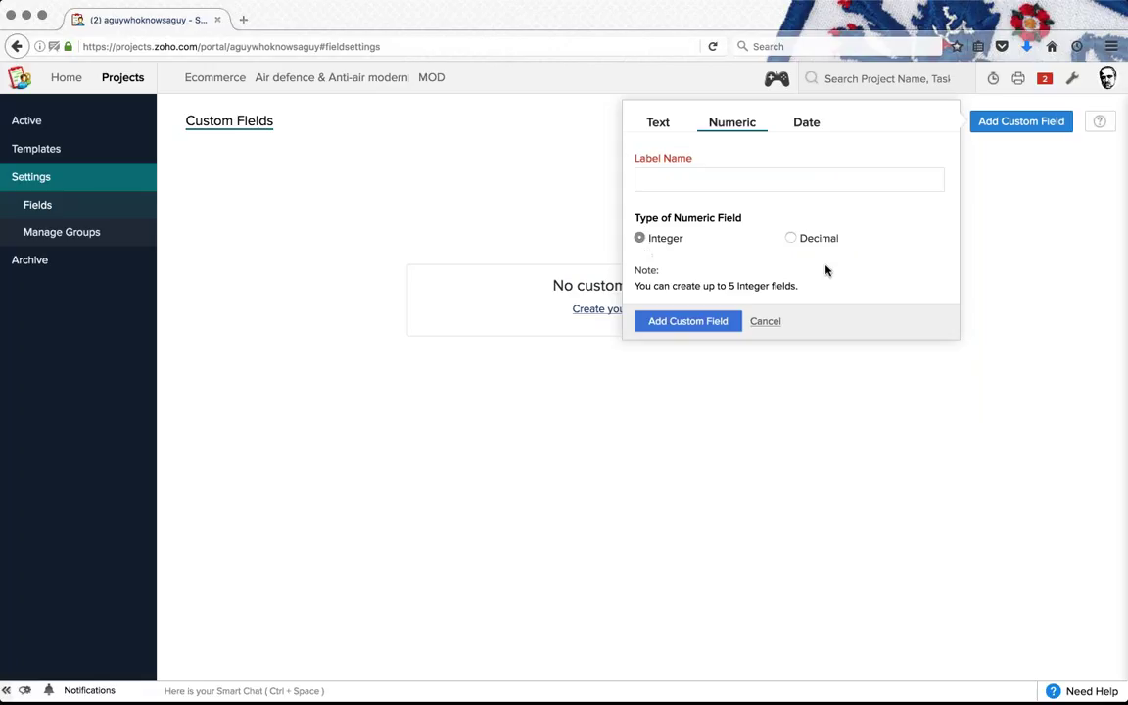
left_click(806, 122)
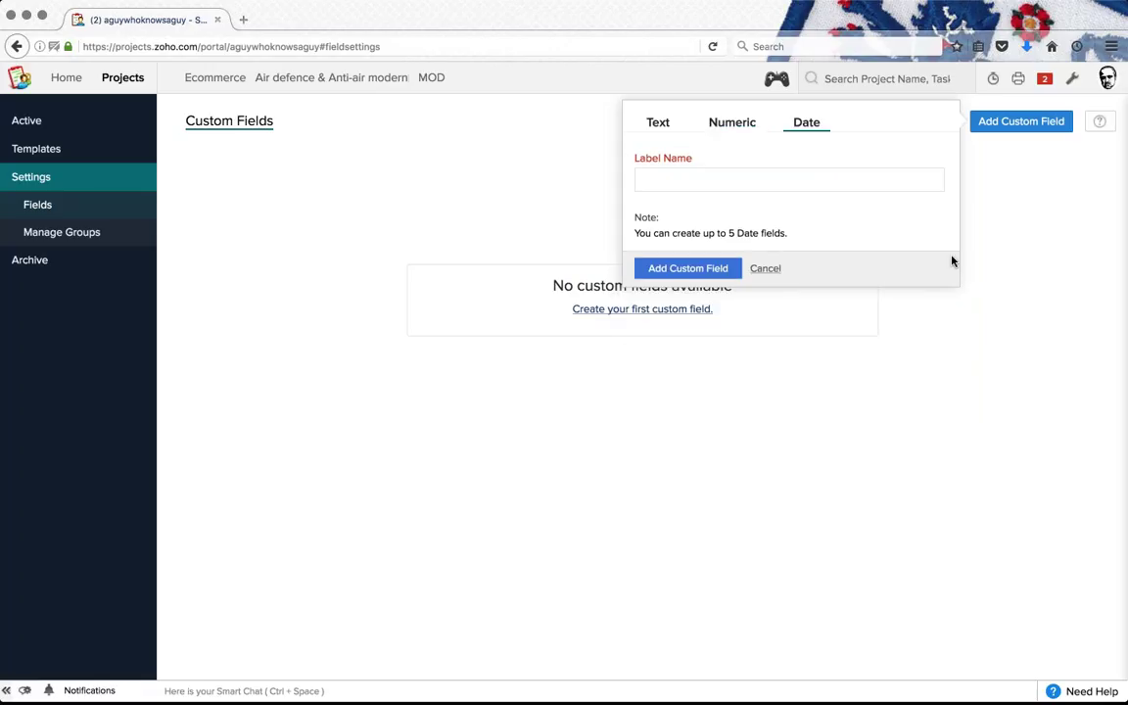
Step: Label a new text custom field Blog DRI and make it a User Picklist
left_click(656, 124)
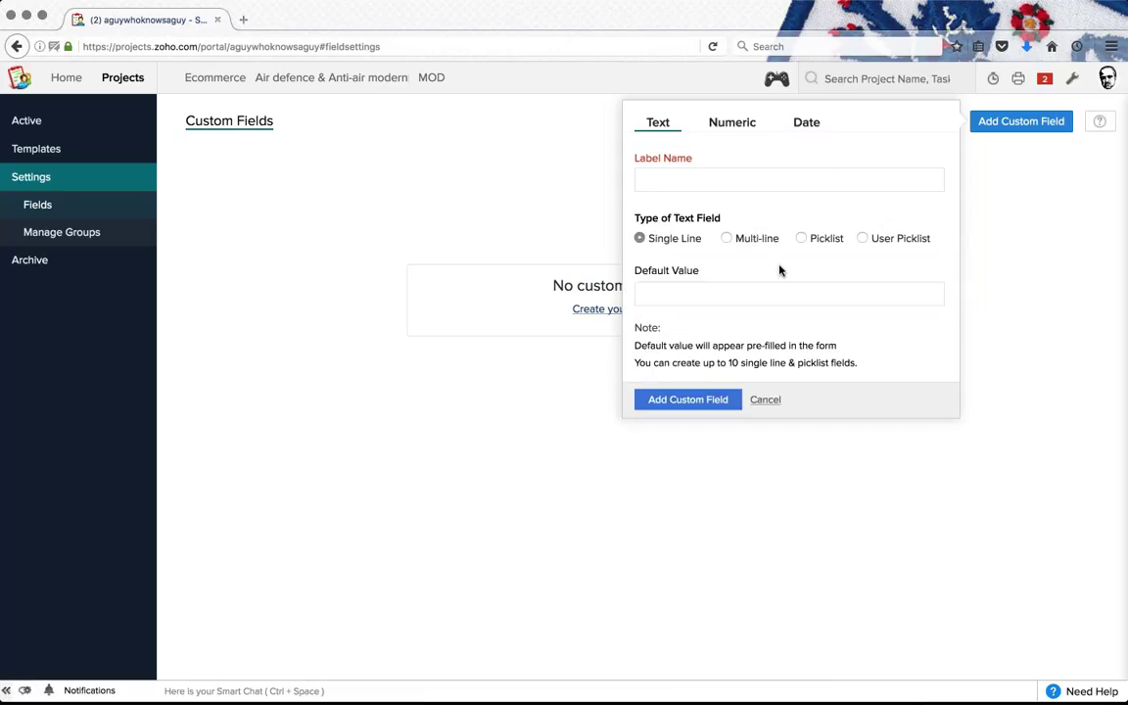
left_click(780, 179)
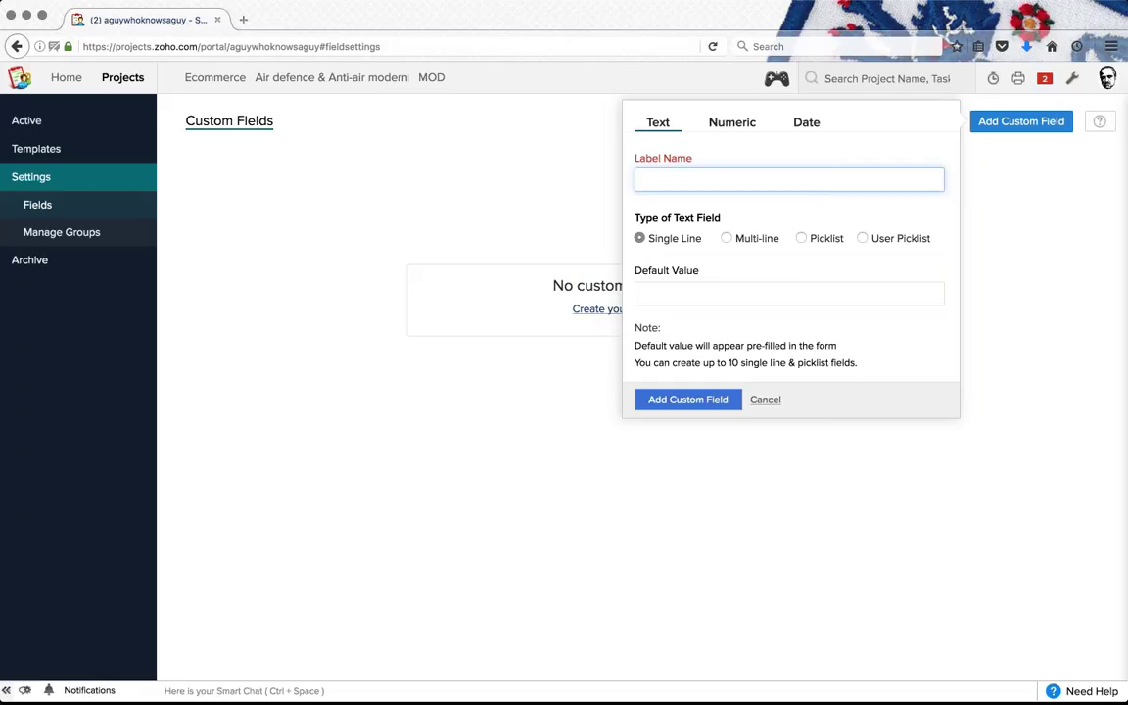
type("Blog")
type("DRI")
left_click(861, 238)
Step: Choose six portal users as the Blog DRI picklist options and add the custom field
left_click(744, 290)
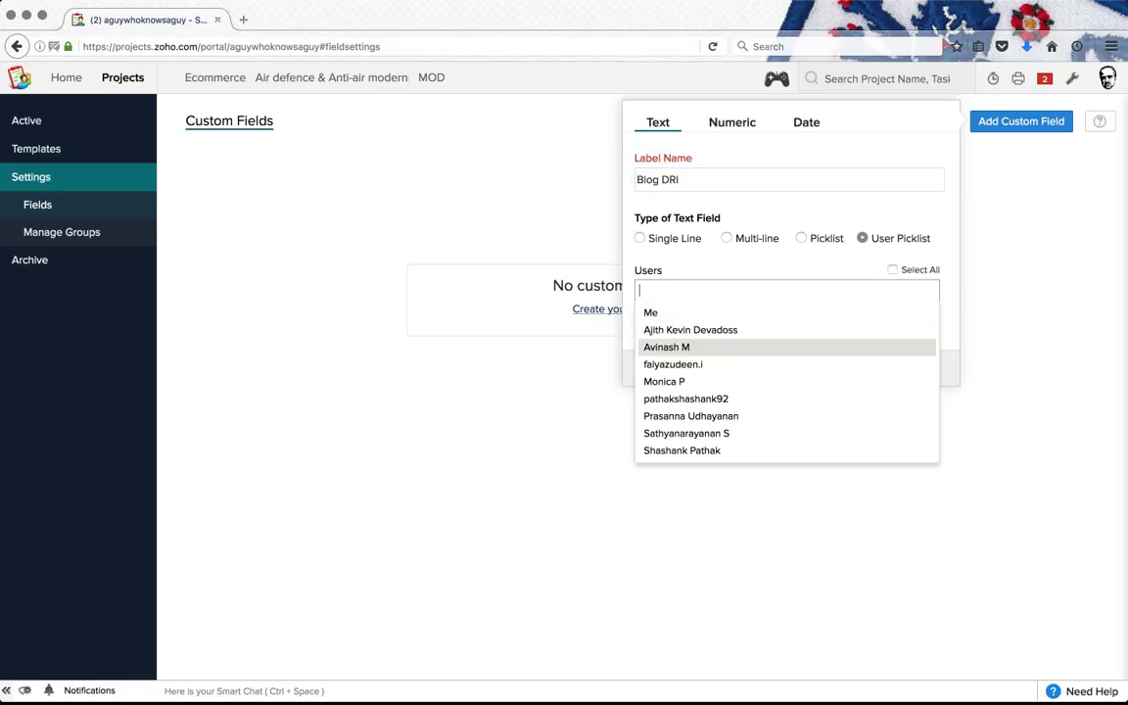
left_click(725, 346)
left_click(819, 298)
left_click(772, 331)
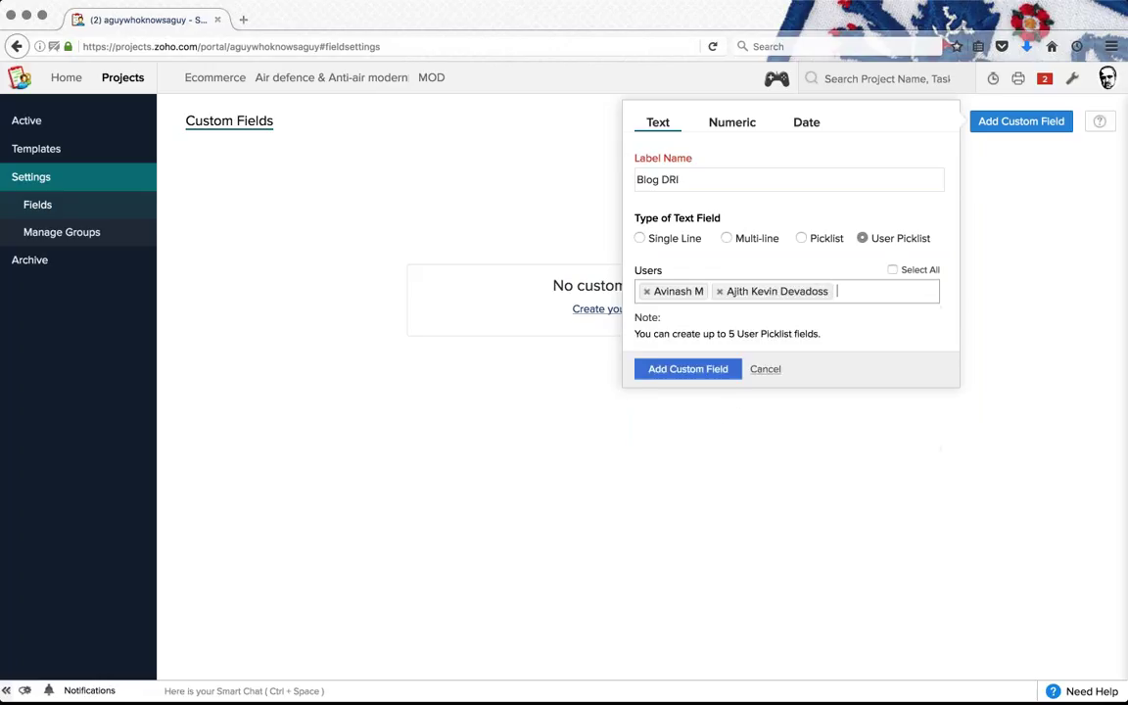
left_click(854, 293)
left_click(717, 403)
left_click(791, 314)
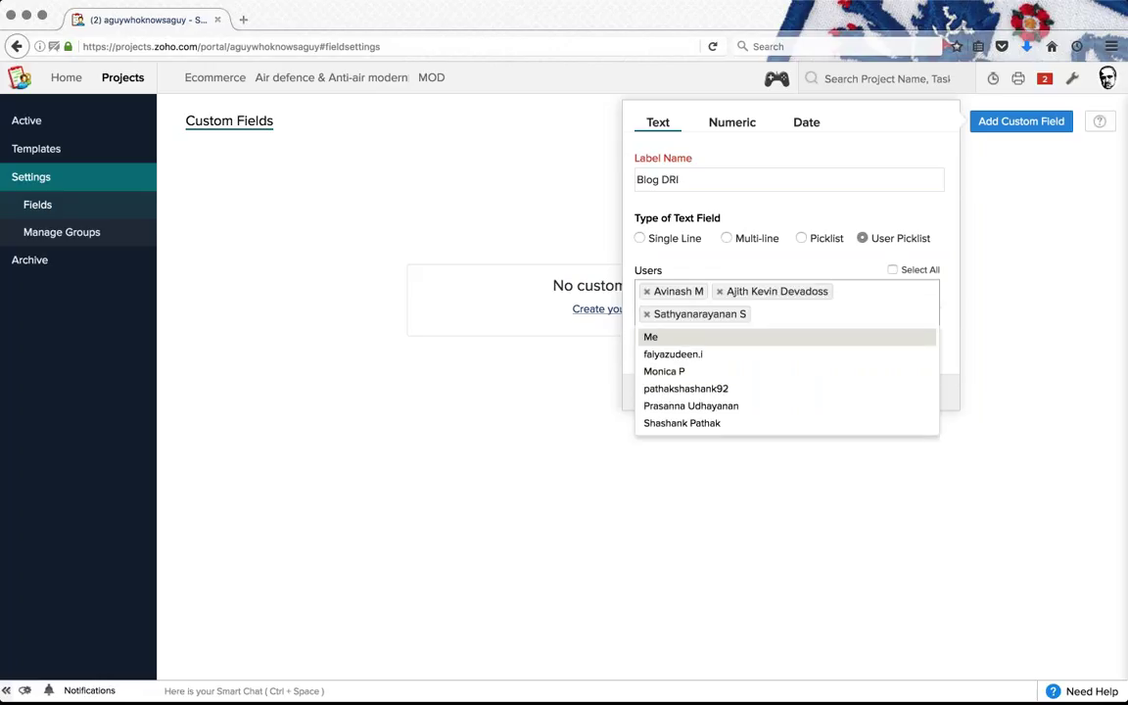
left_click(682, 421)
left_click(871, 315)
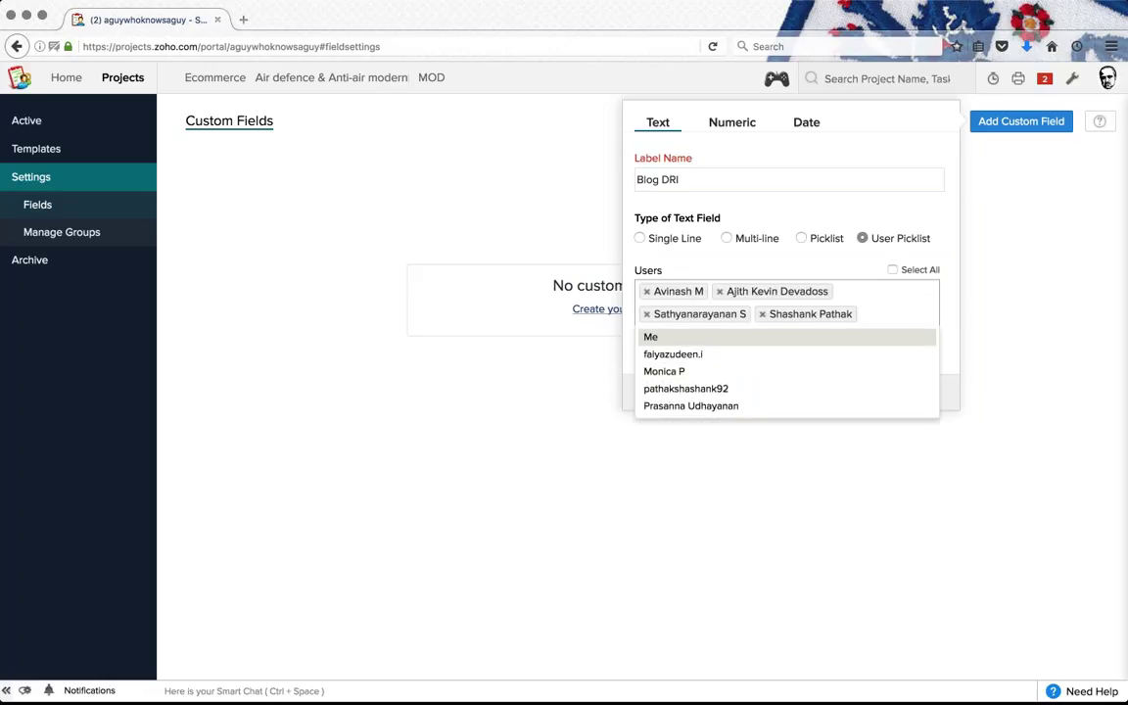
left_click(685, 354)
left_click(748, 338)
left_click(690, 375)
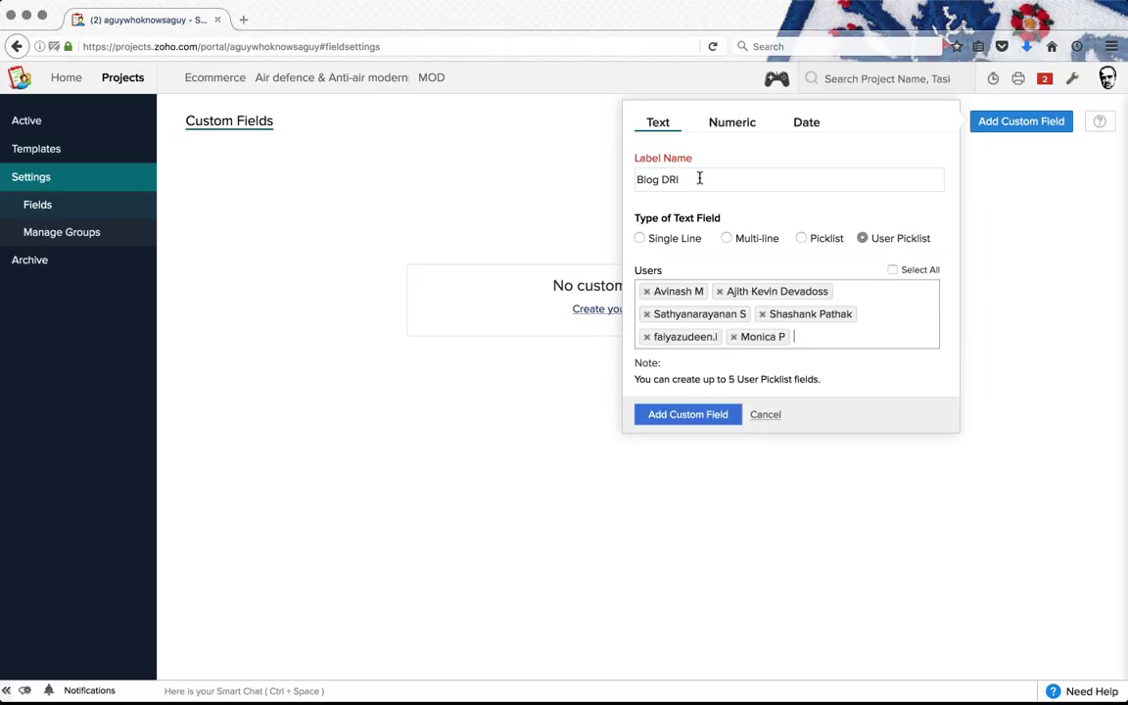
left_click(705, 415)
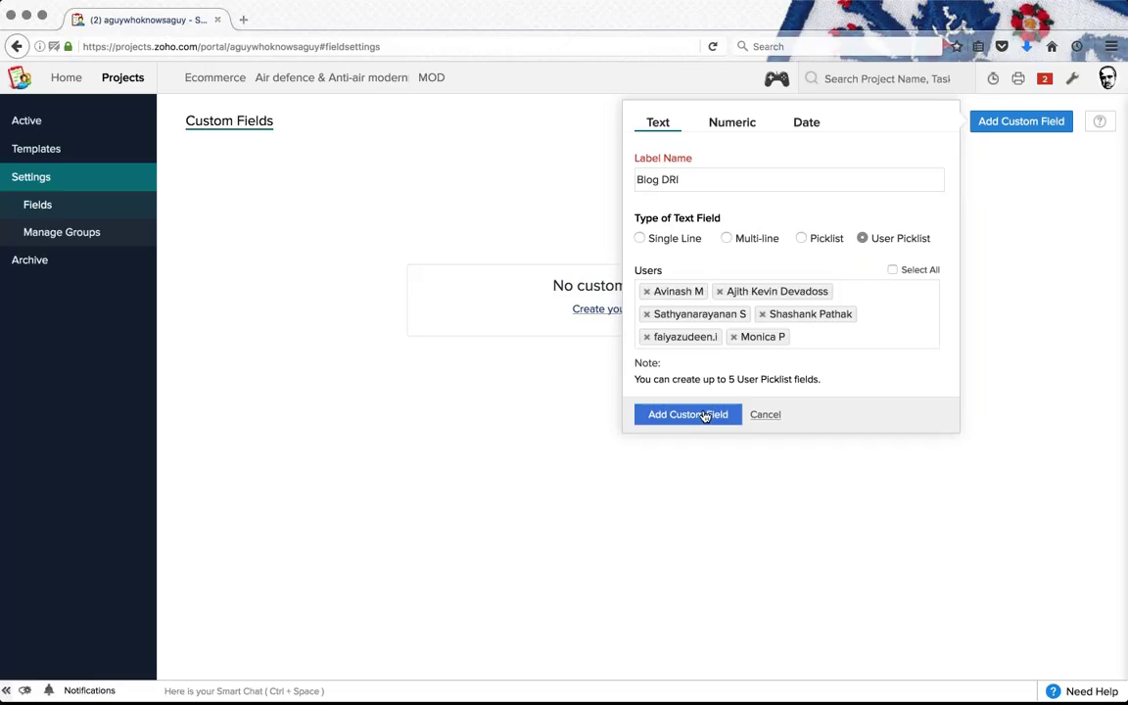
mouse_move(329, 223)
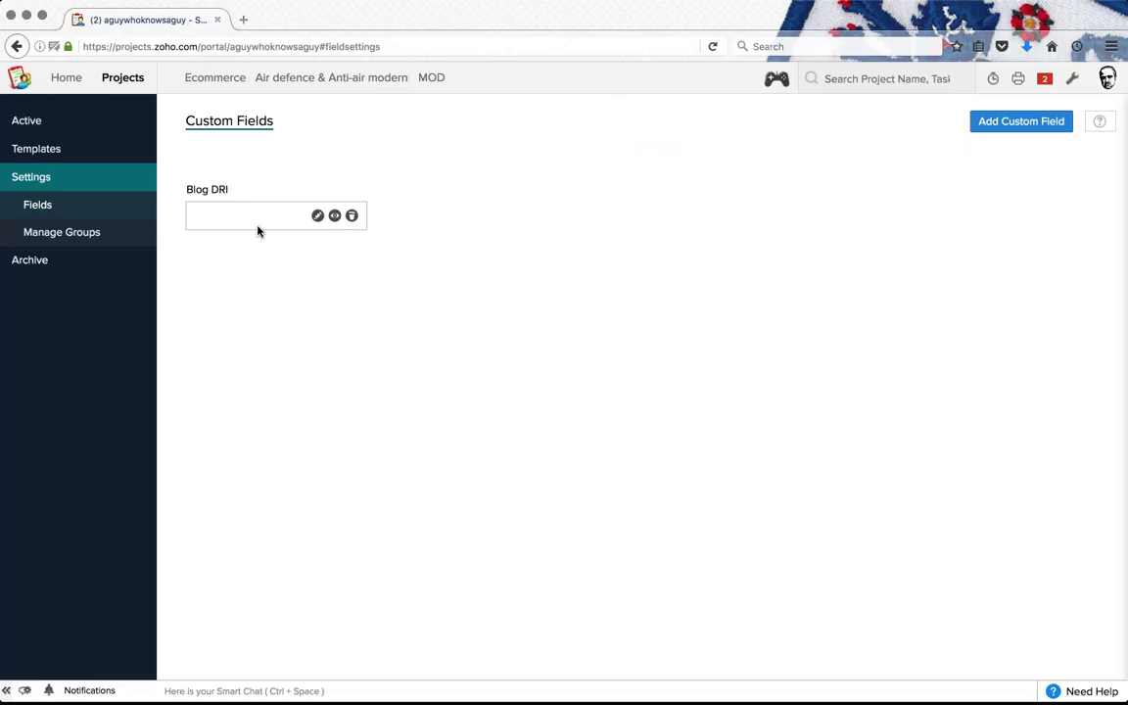
Step: Look through the active projects list, including its Blog DRI column
left_click(60, 124)
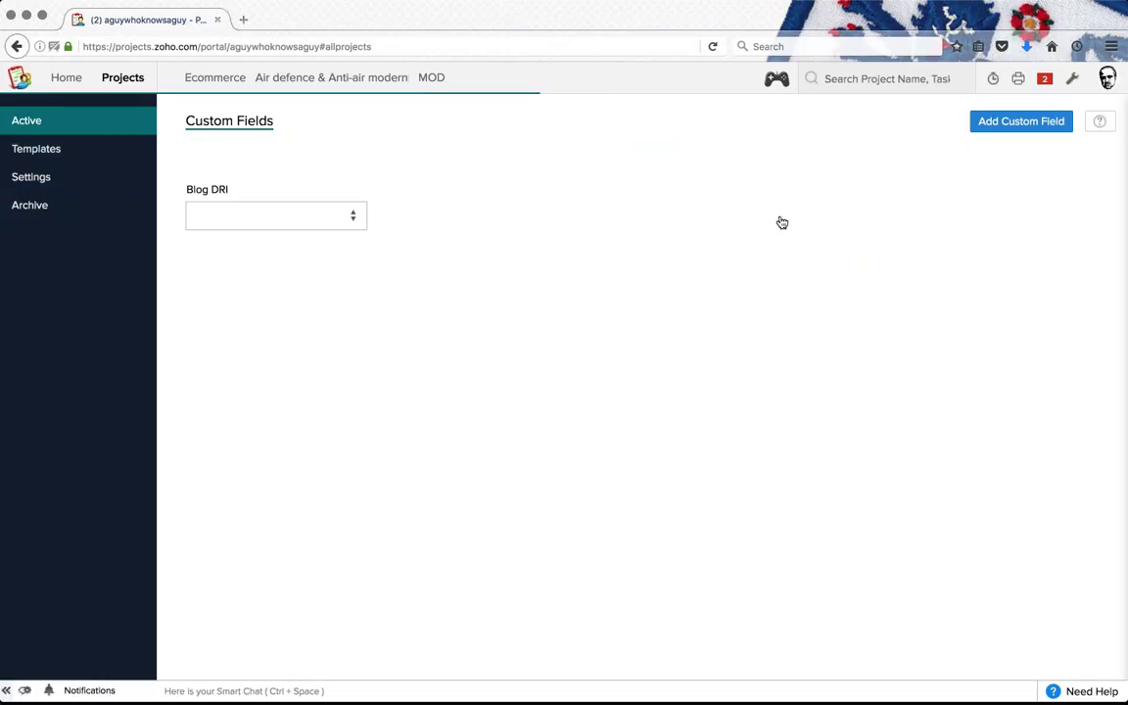
scroll(881, 499, "right", 5)
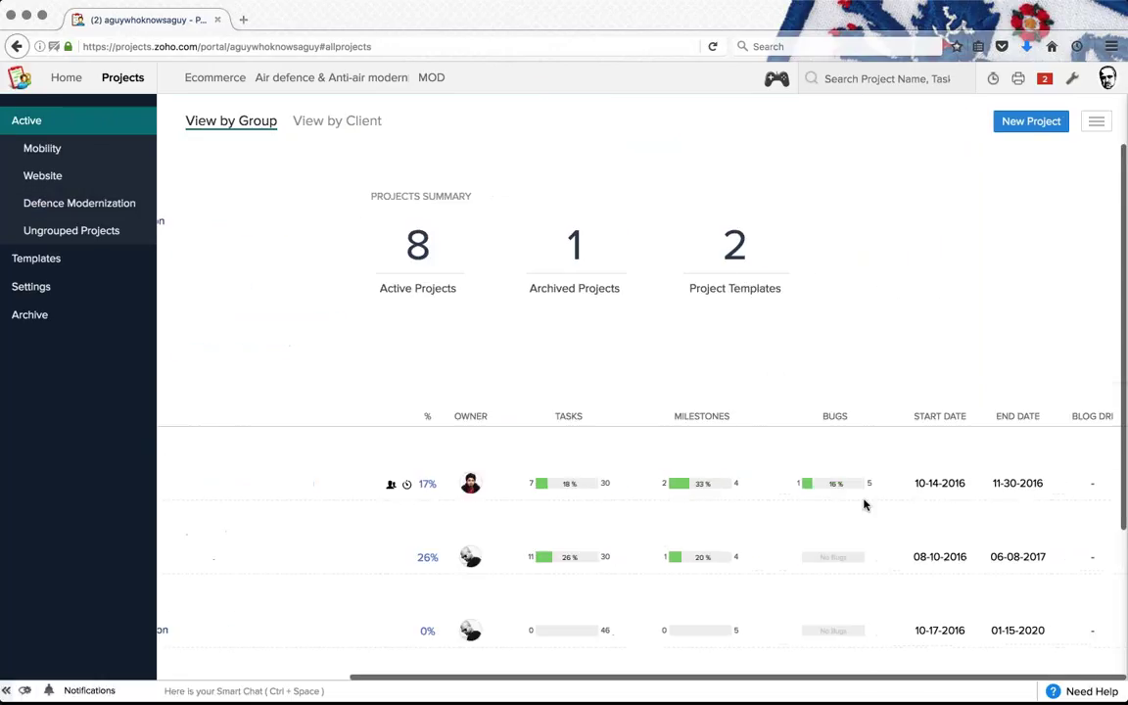
scroll(988, 460, "down", 1)
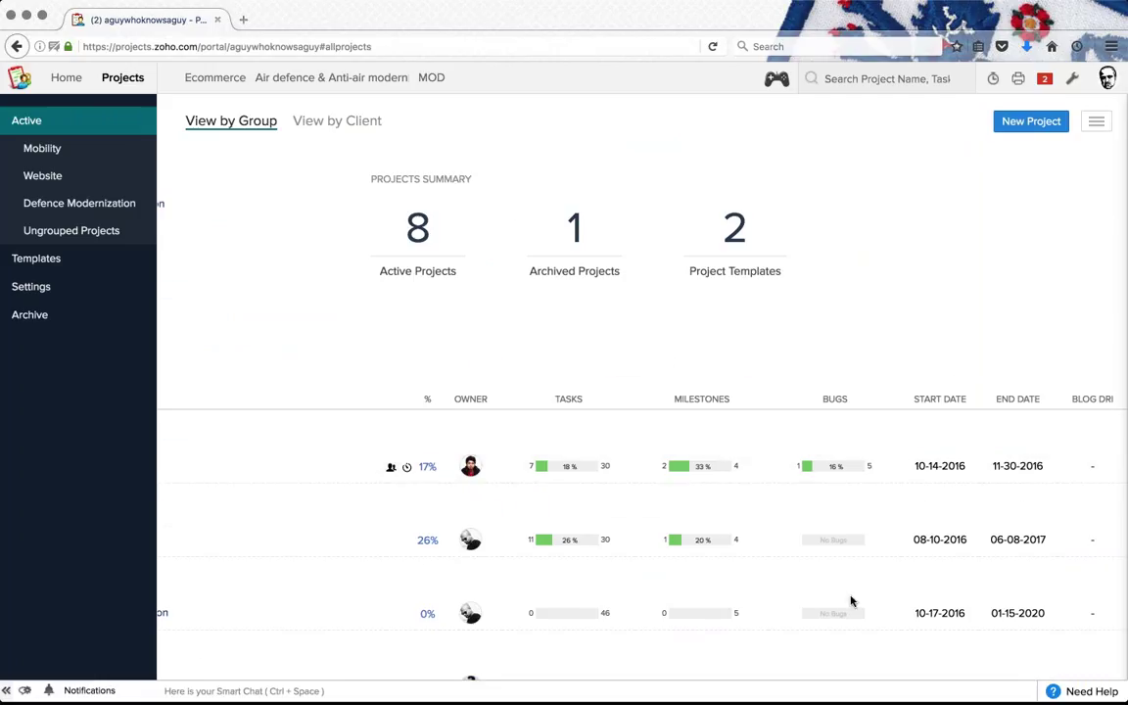
scroll(851, 601, "left", 5)
scroll(851, 601, "down", 5)
scroll(770, 443, "up", 5)
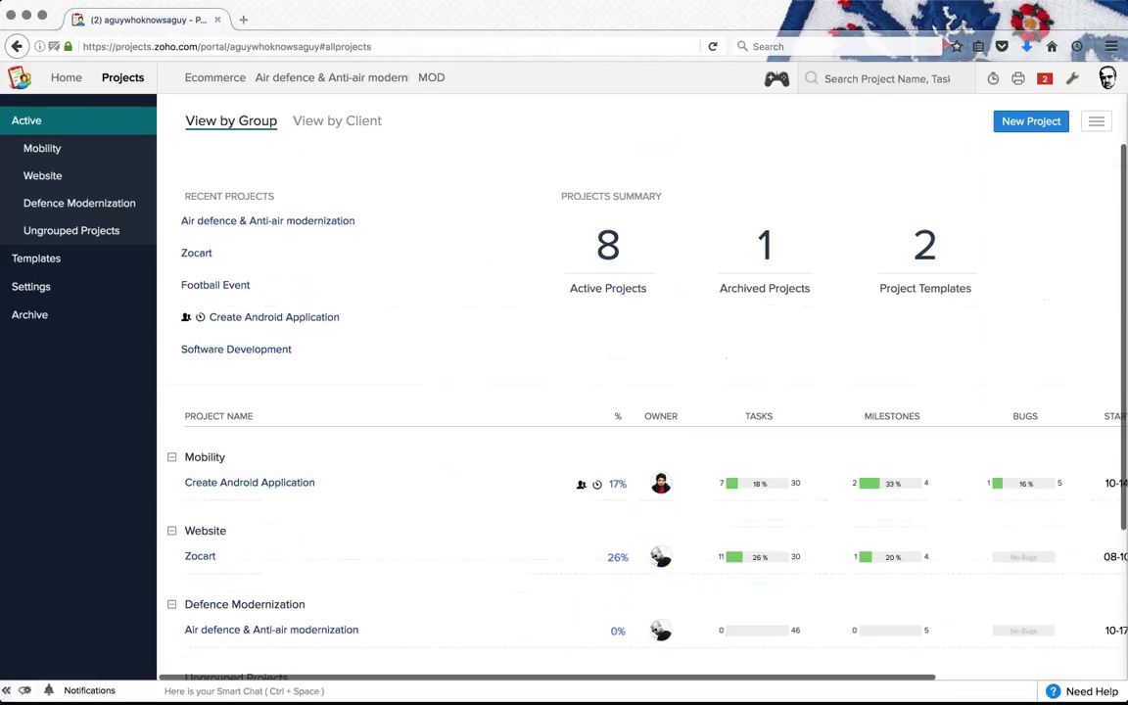
Step: Try to assign a user as Blog DRI of the Create Android Application project, and cancel the edit
left_click(175, 485)
left_click(187, 515)
scroll(243, 548, "down", 4)
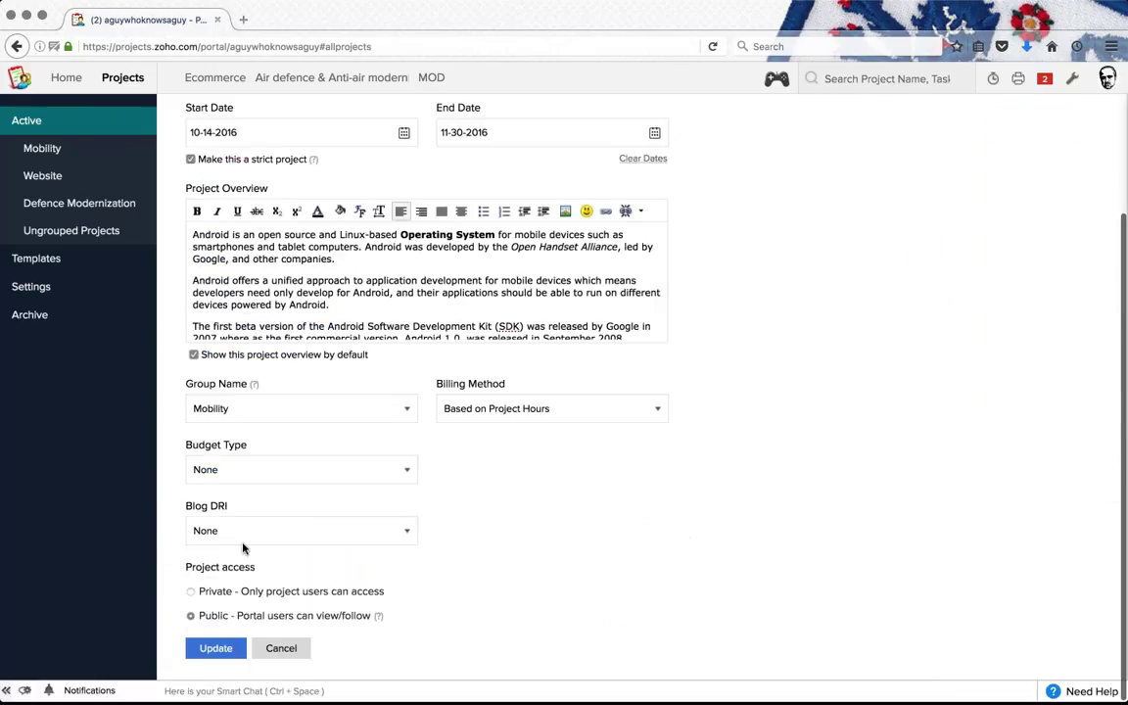
left_click(242, 540)
left_click(289, 574)
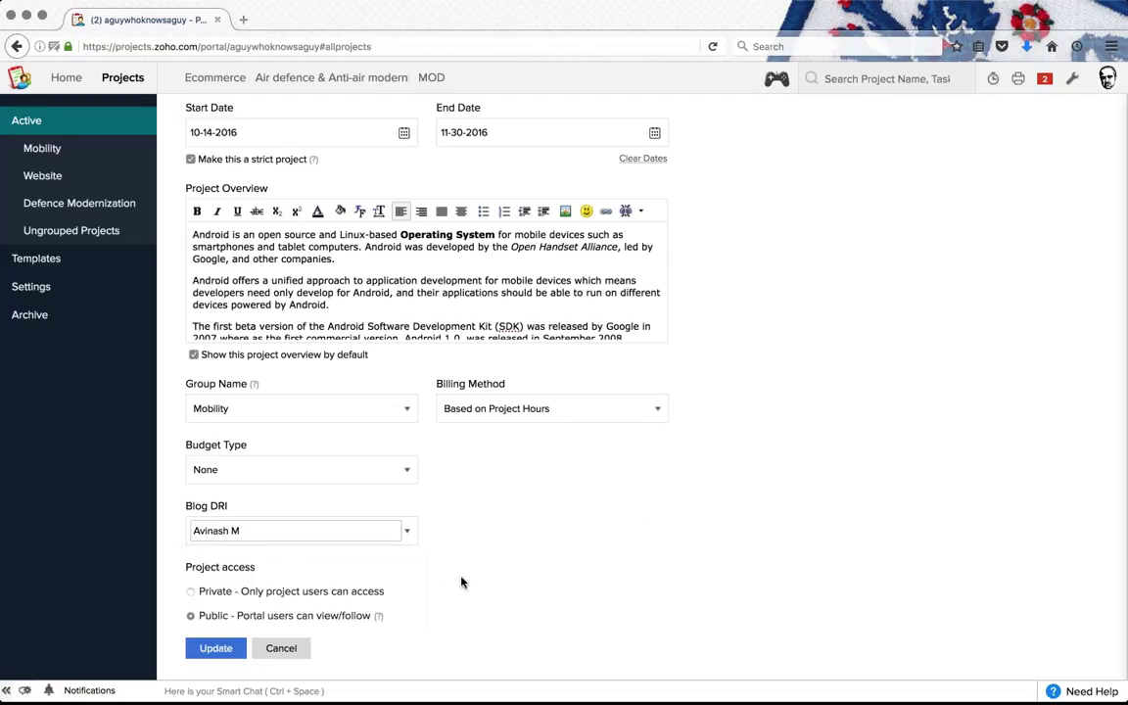
left_click(216, 647)
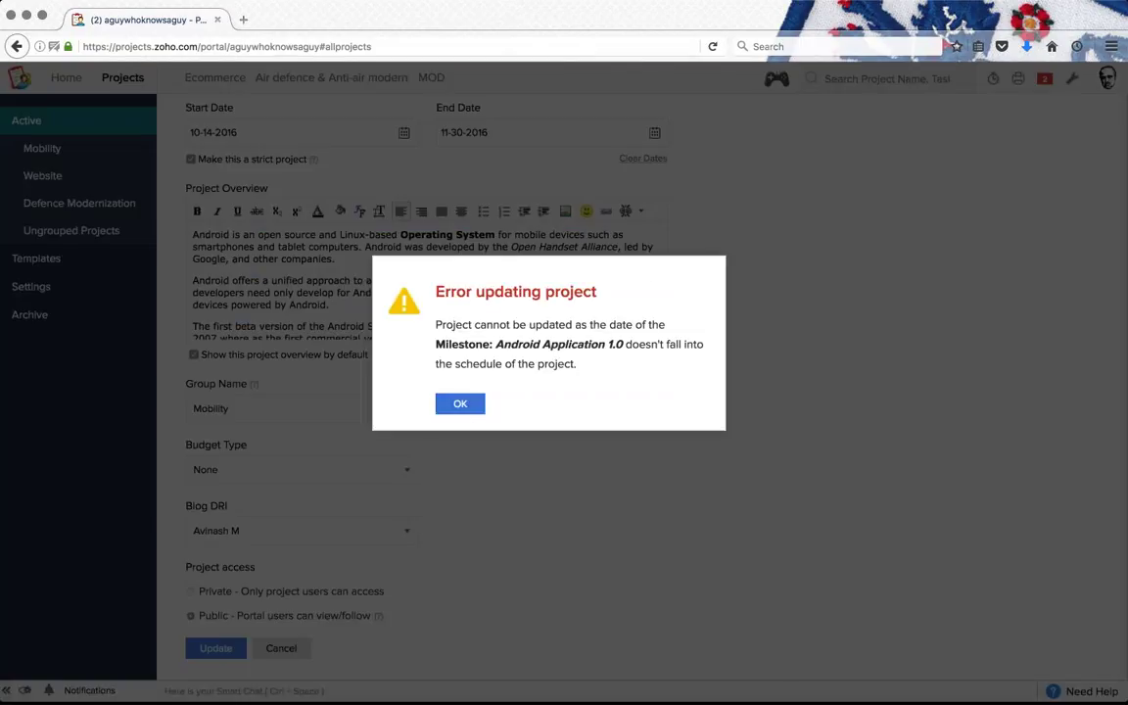
left_click(462, 405)
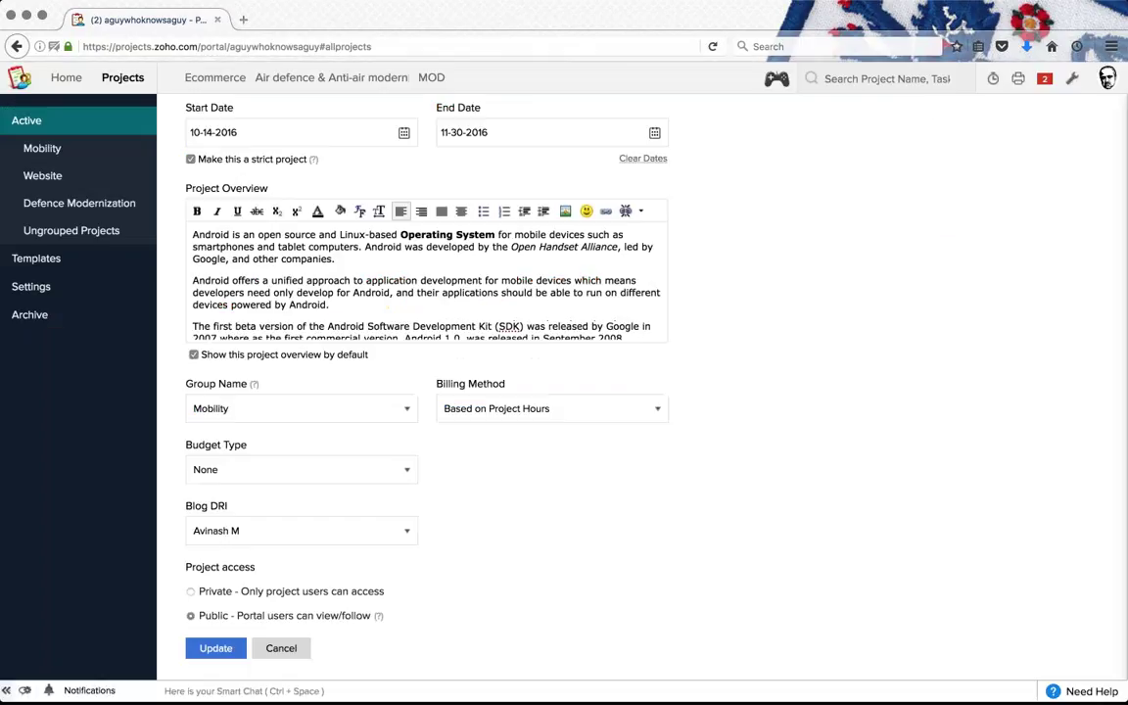
left_click(281, 647)
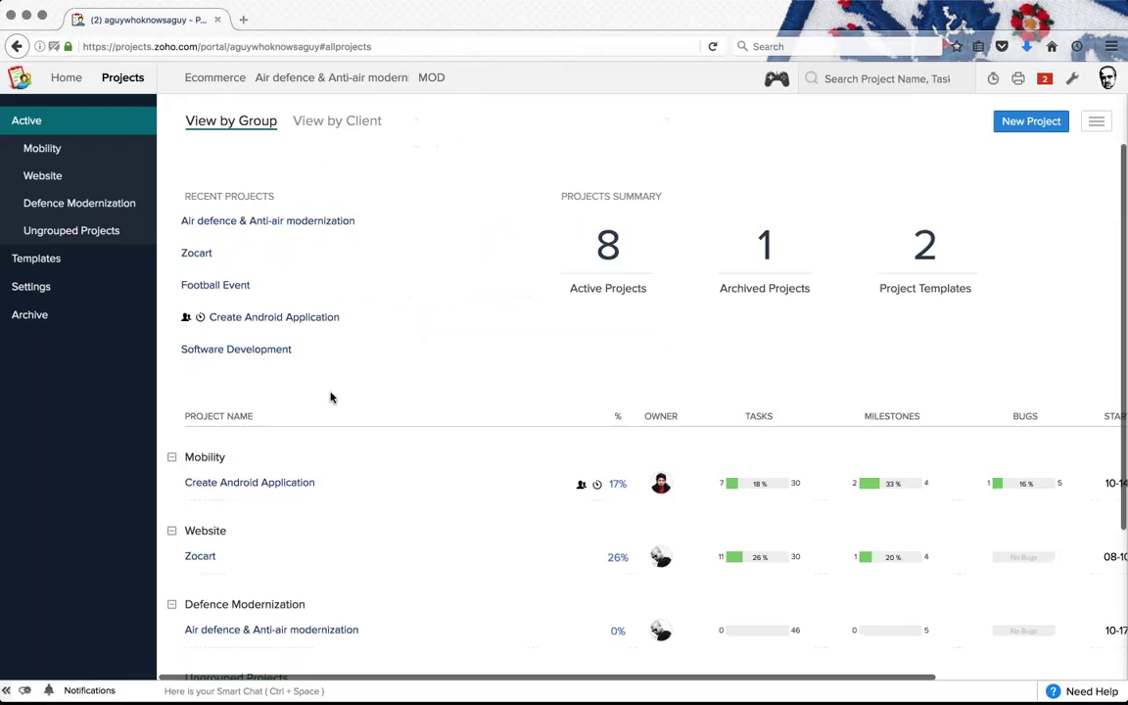
Step: Edit the Zocart project, set its Blog DRI to the first user chosen for that field, and update the project
left_click(168, 556)
left_click(196, 584)
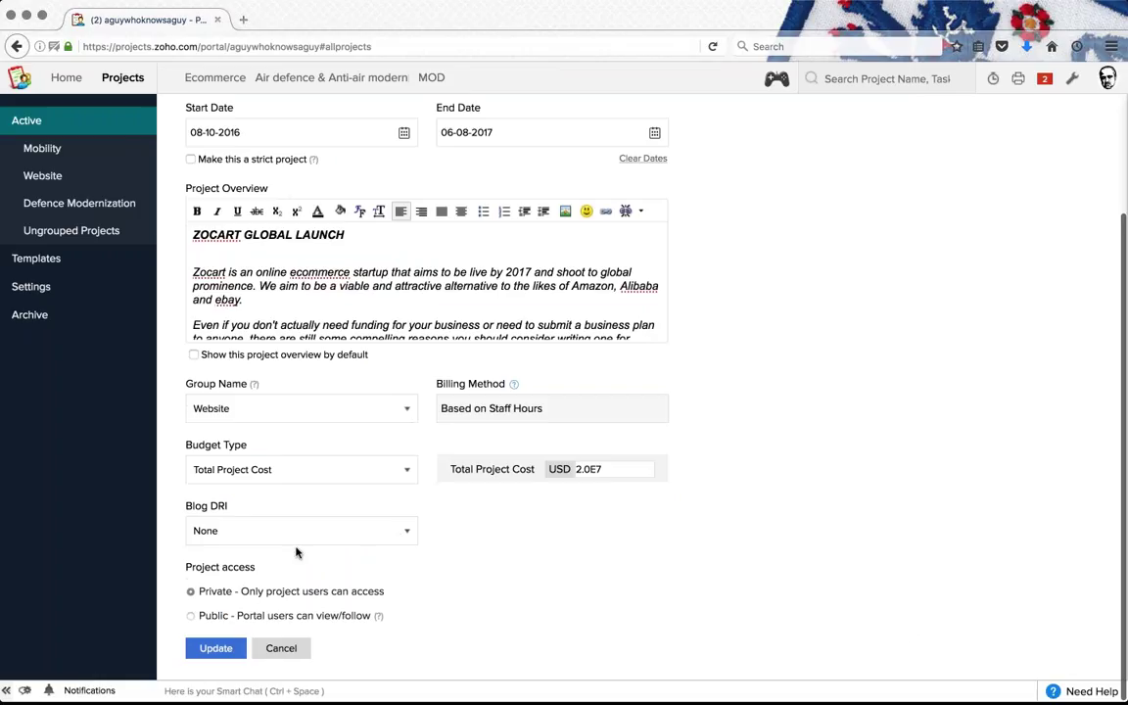
left_click(279, 531)
left_click(259, 575)
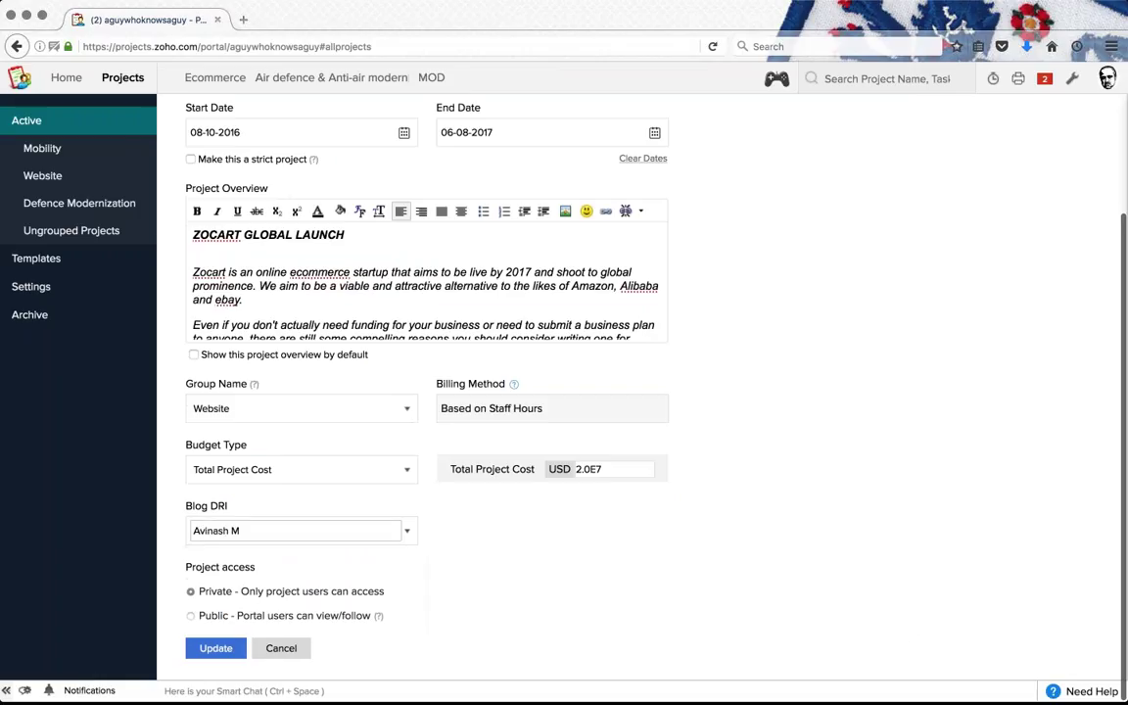
left_click(220, 649)
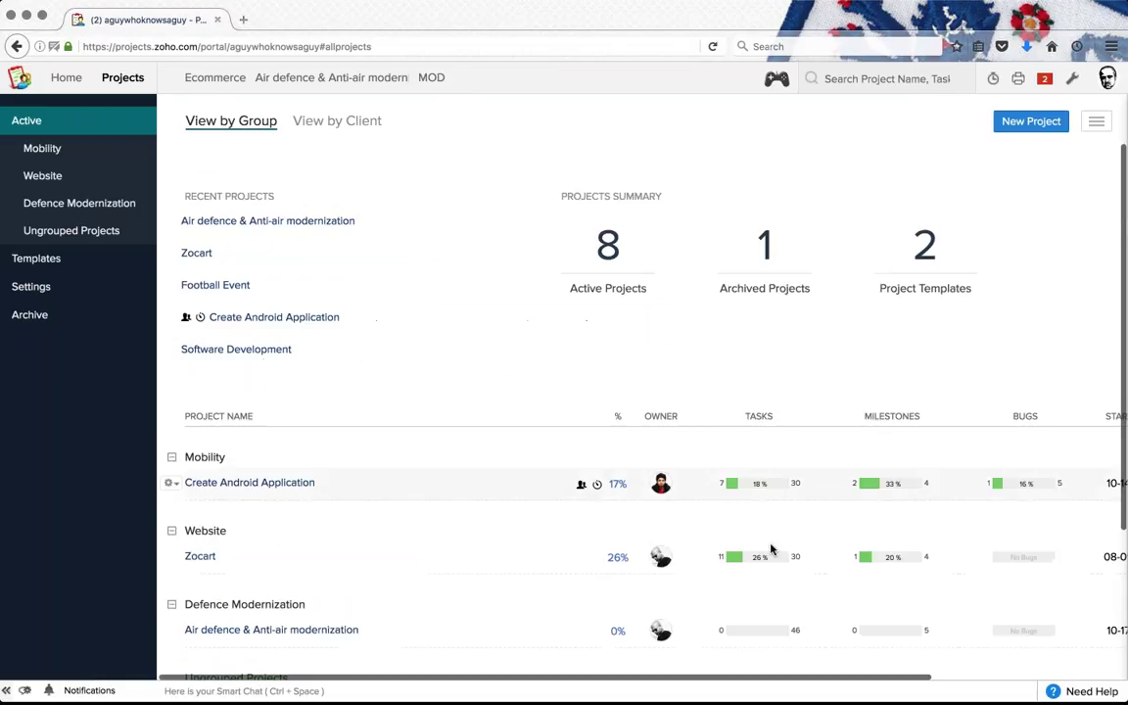
Step: Check the Zocart project's dates and Blog DRI entry in the active projects list
scroll(771, 551, "right", 4)
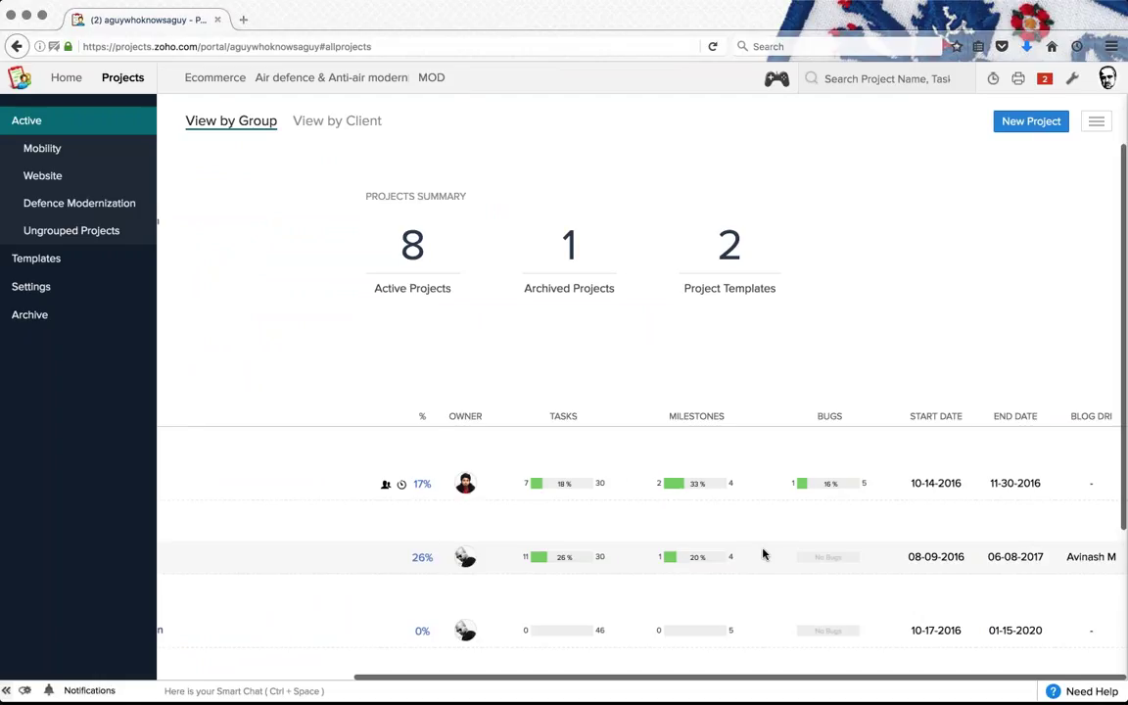
scroll(764, 554, "down", 1)
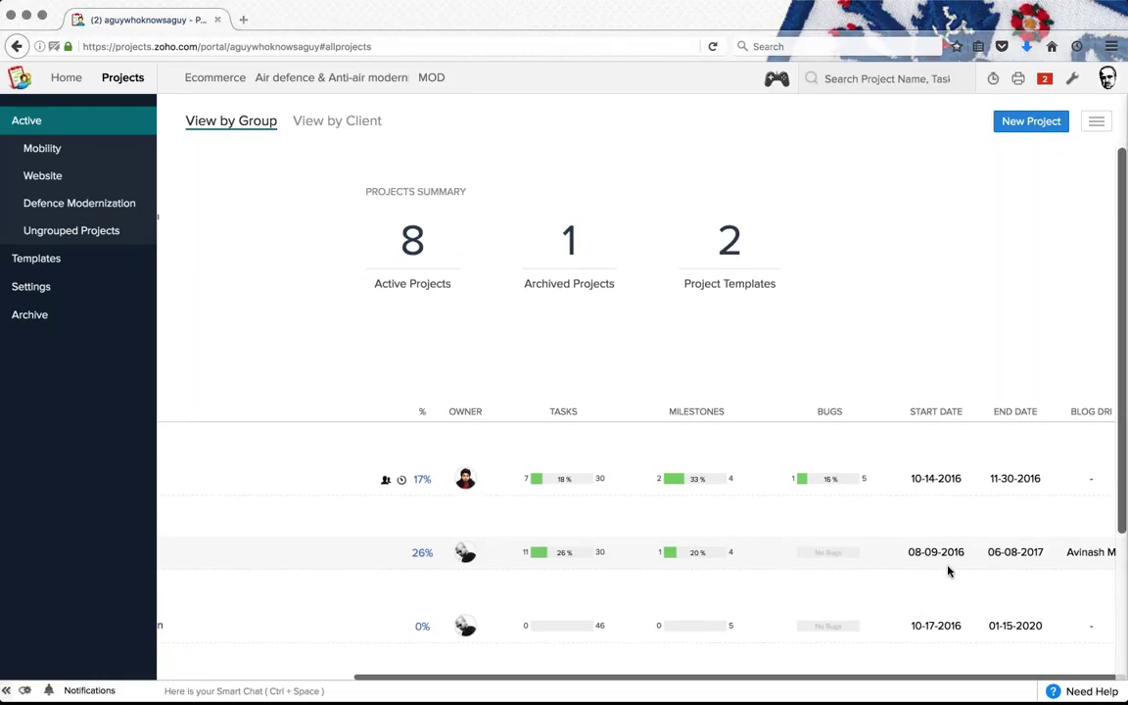
scroll(395, 564, "left", 5)
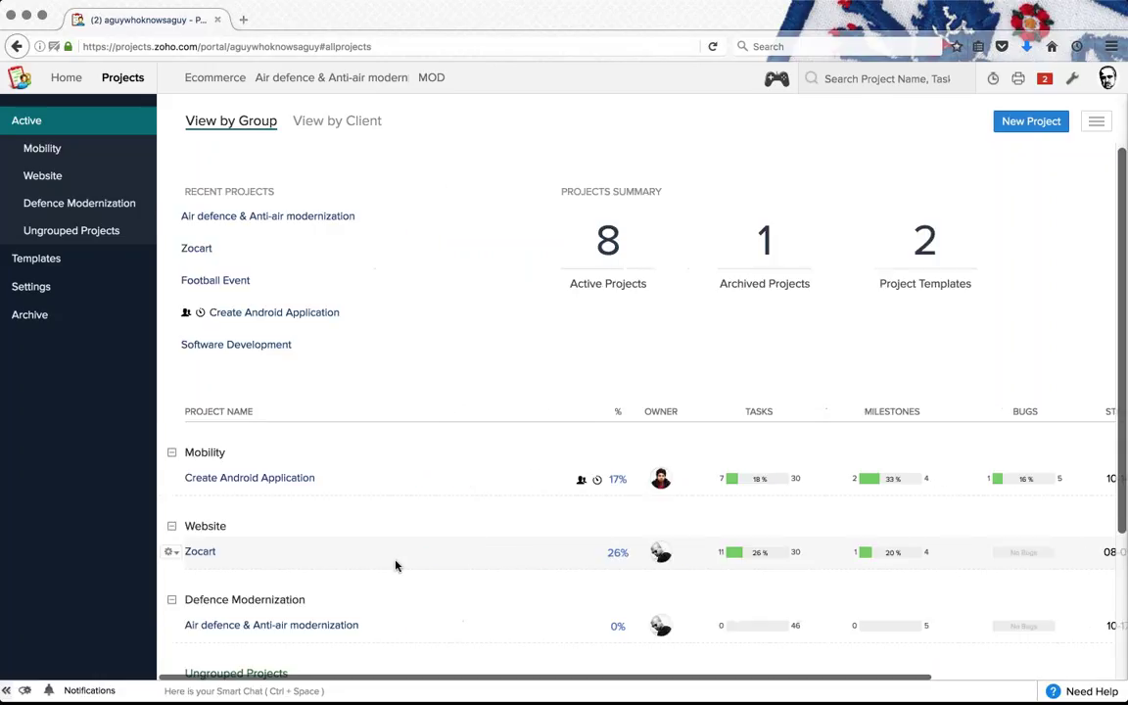
scroll(209, 554, "down", 1)
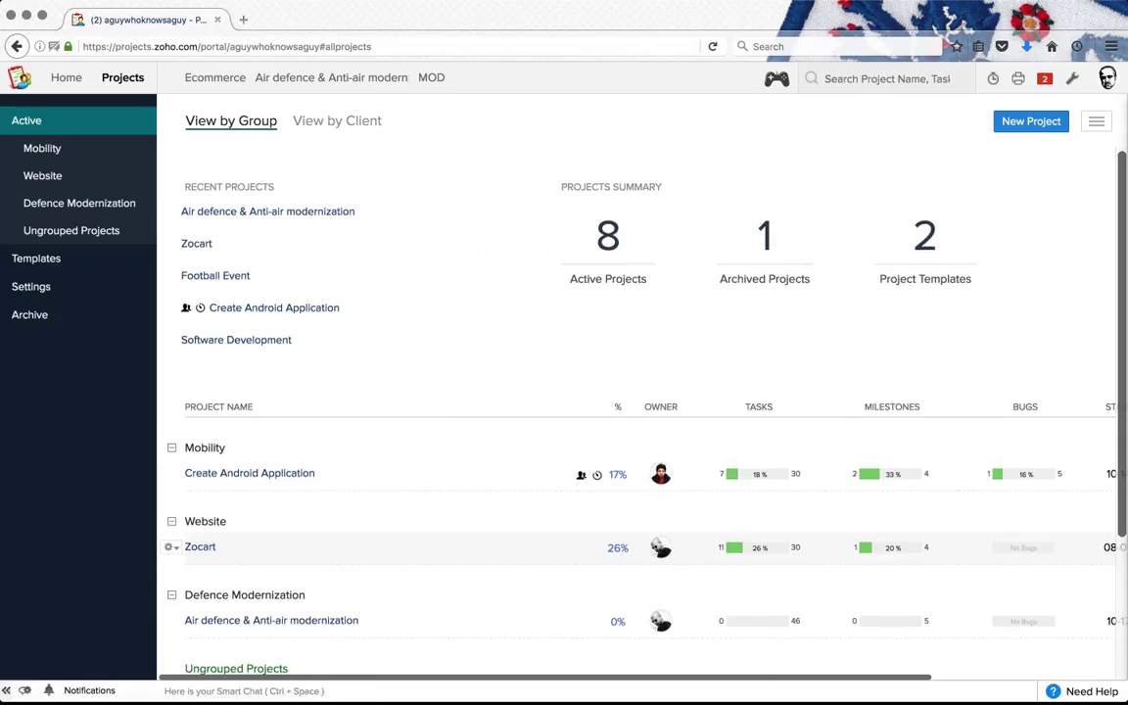
scroll(581, 370, "up", 1)
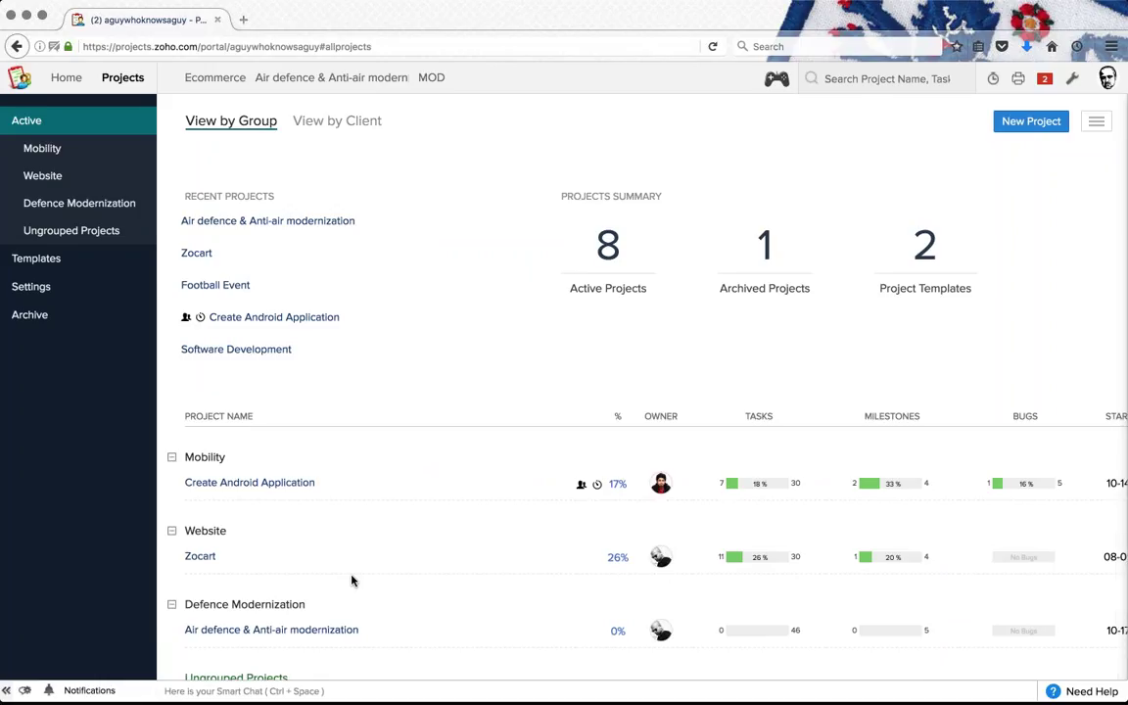
scroll(995, 578, "right", 5)
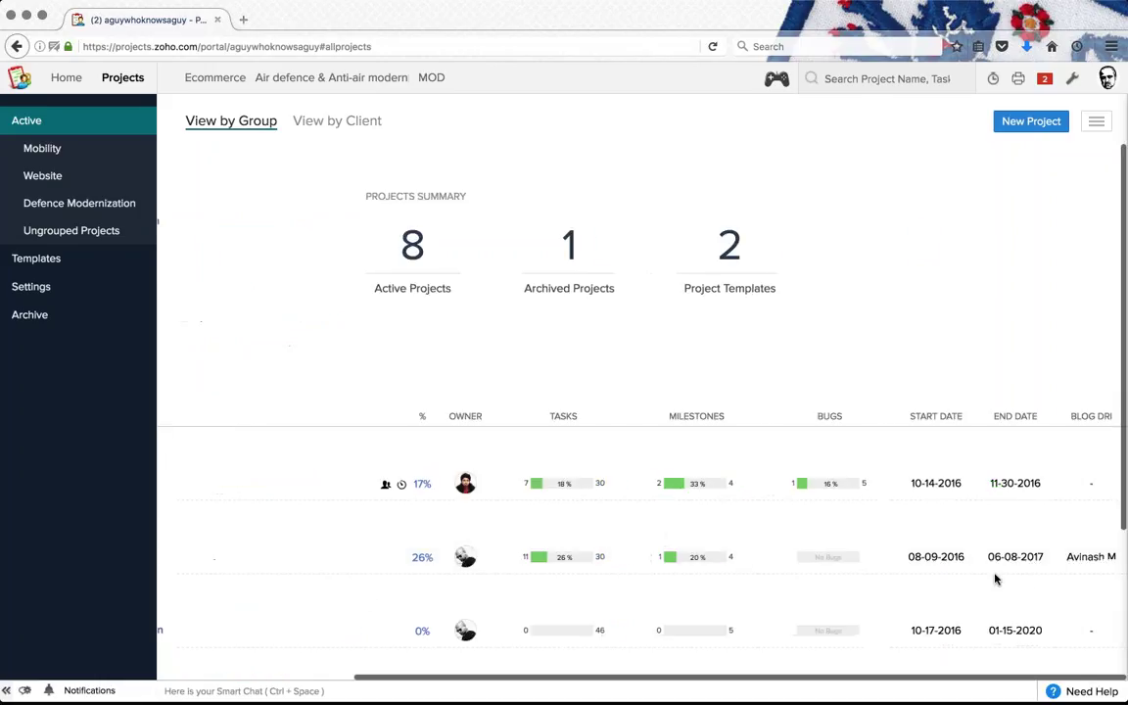
scroll(1035, 567, "left", 5)
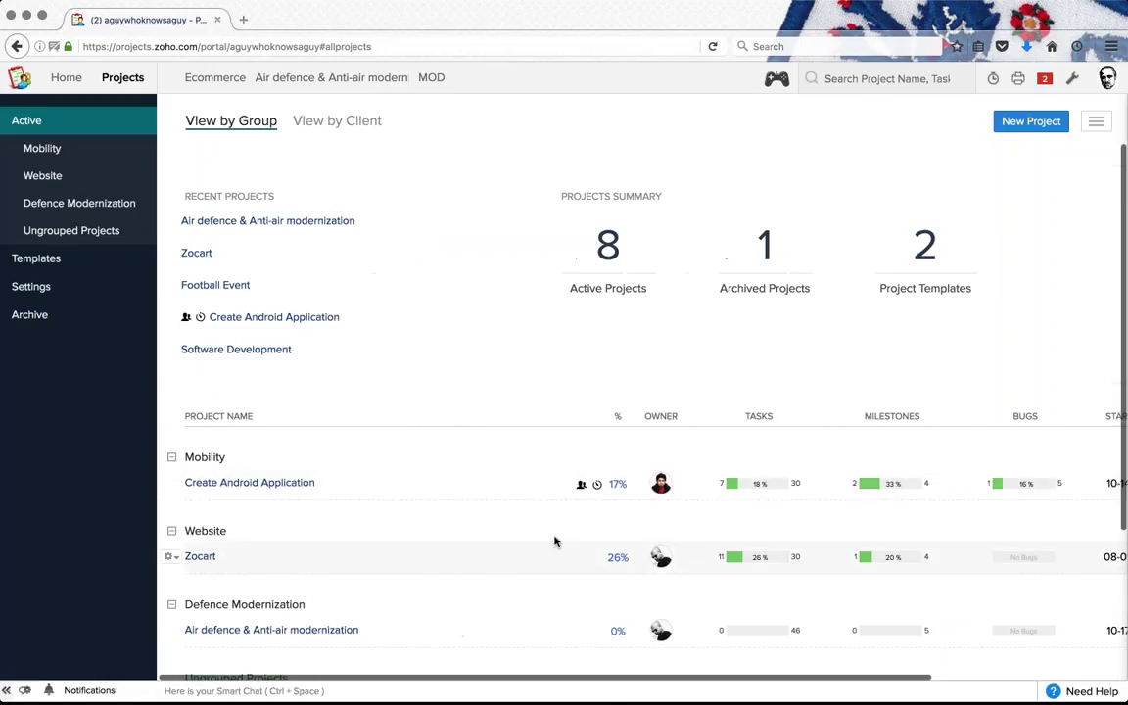
Step: View the project group settings, the group creation form without creating one, and the Mobility group's projects
left_click(39, 286)
left_click(76, 237)
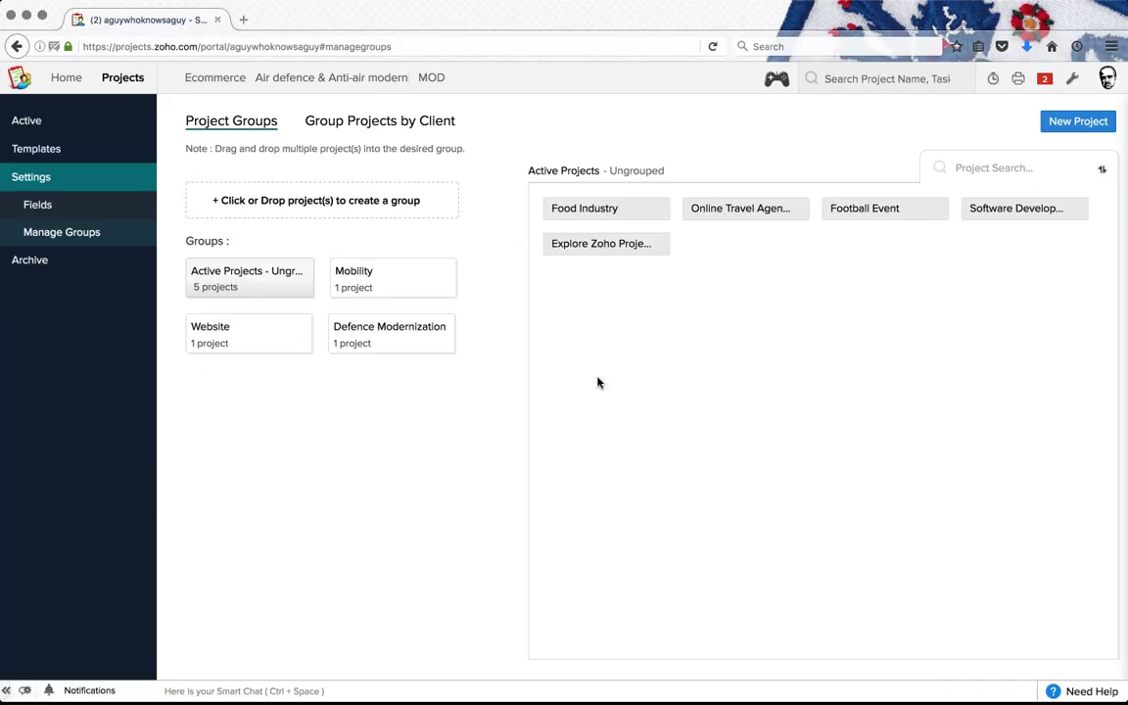
left_click(389, 201)
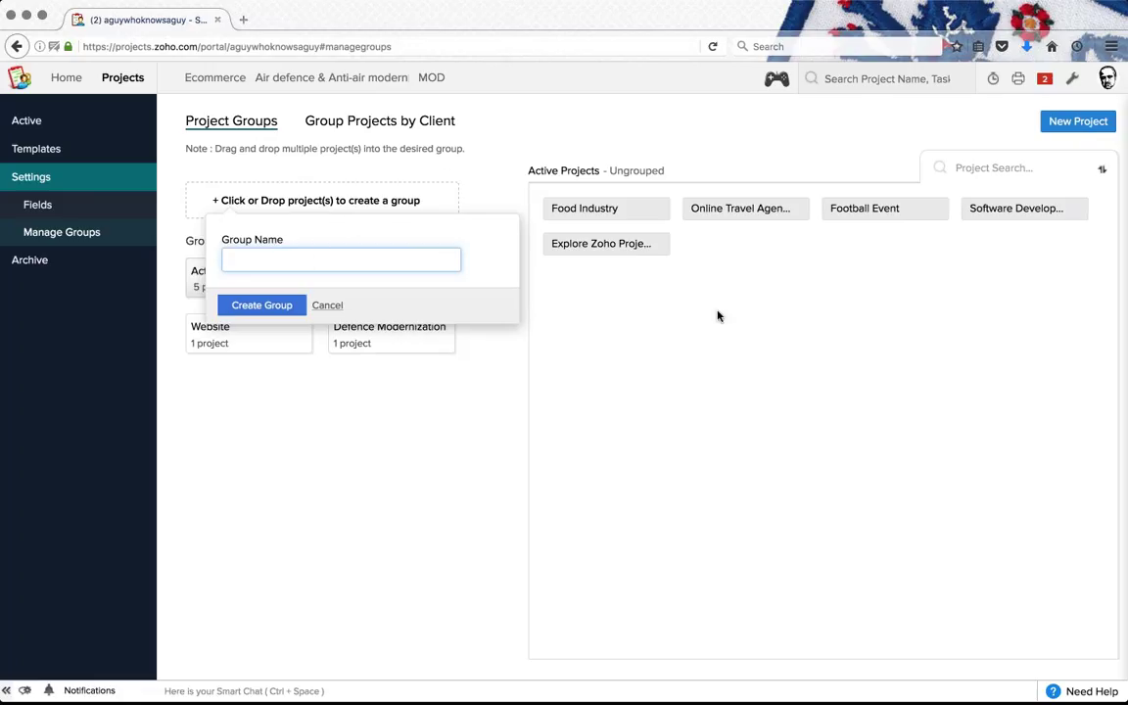
left_click(327, 304)
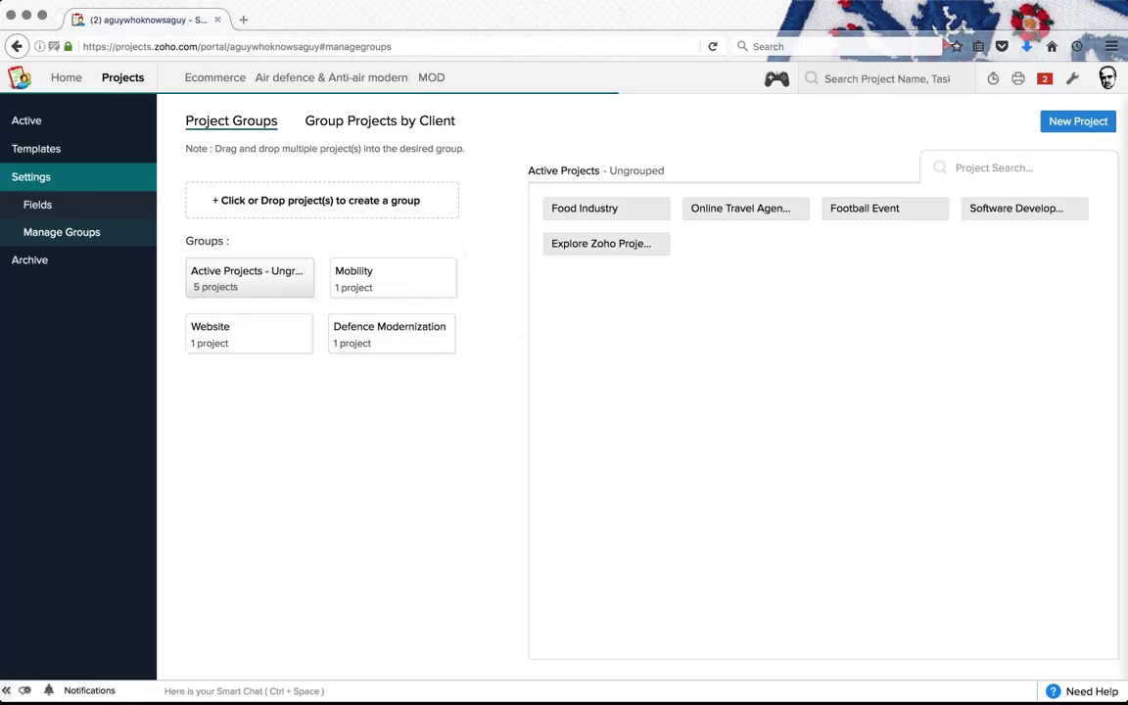
left_click(372, 284)
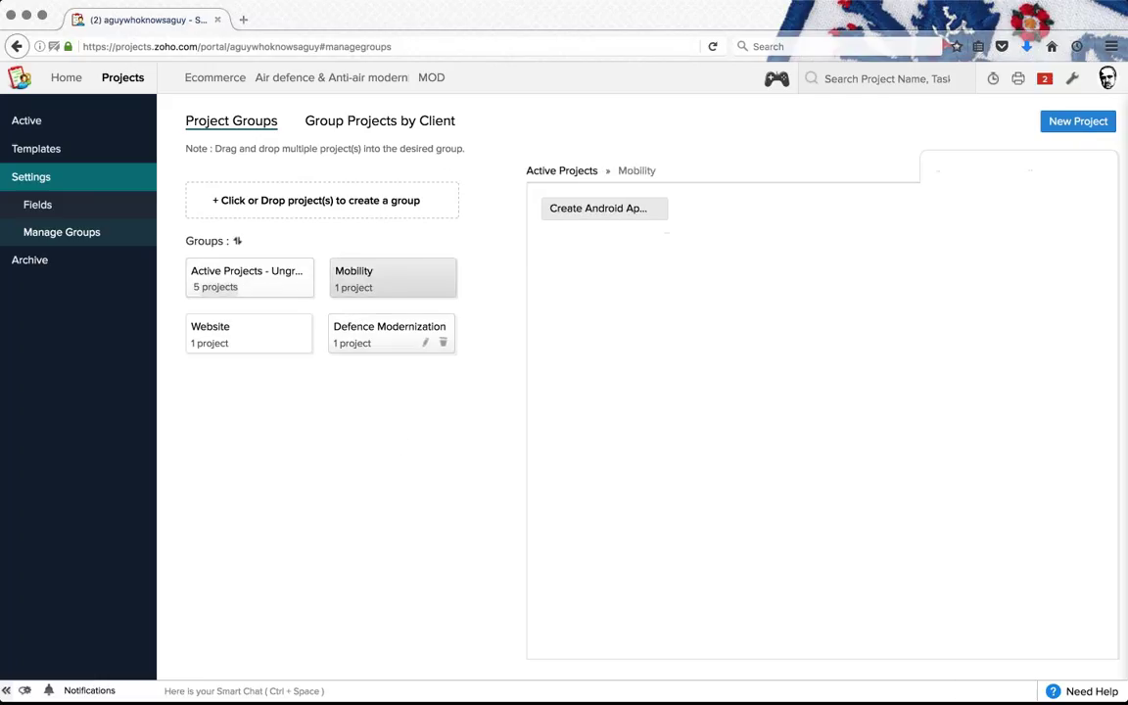
Step: Move the ungrouped project "Explore Zoho Proje..." into the Mobility group and view that group's projects
left_click(258, 291)
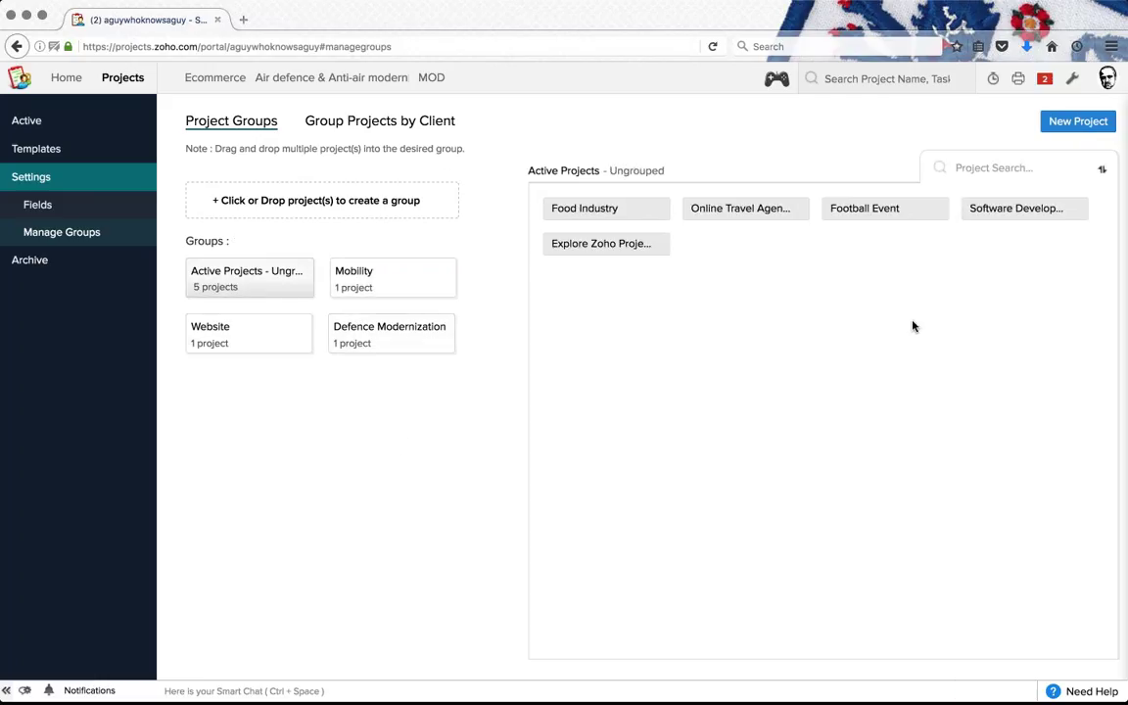
left_click_drag(601, 244, 382, 283)
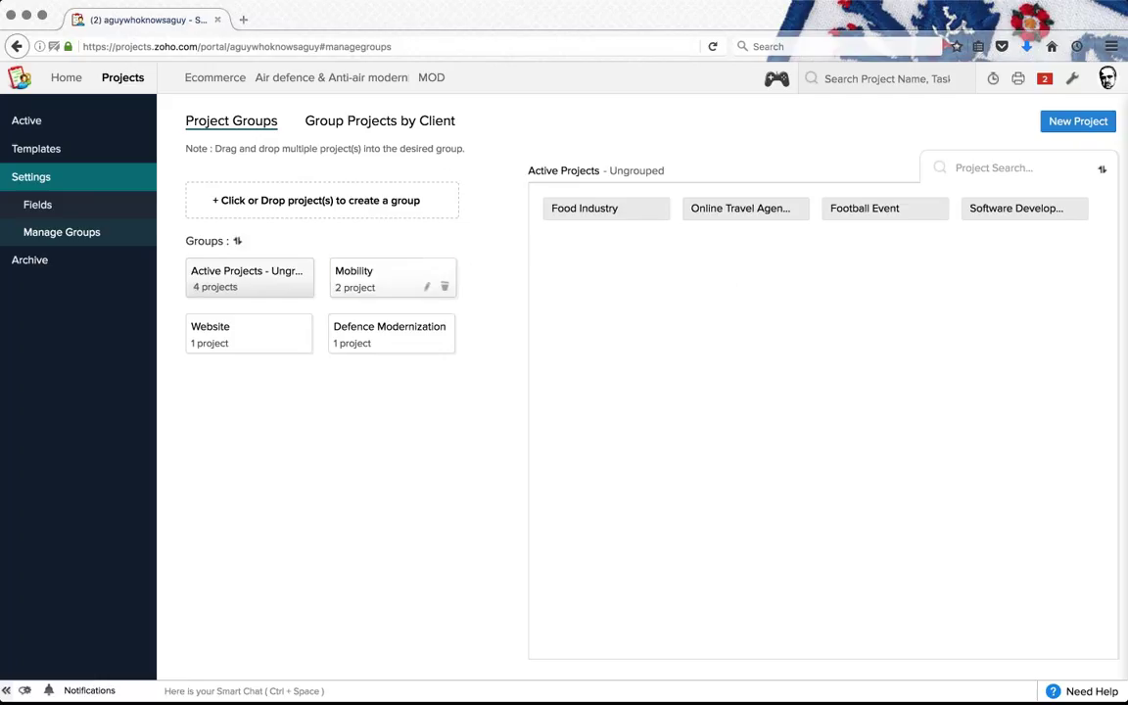
left_click(382, 282)
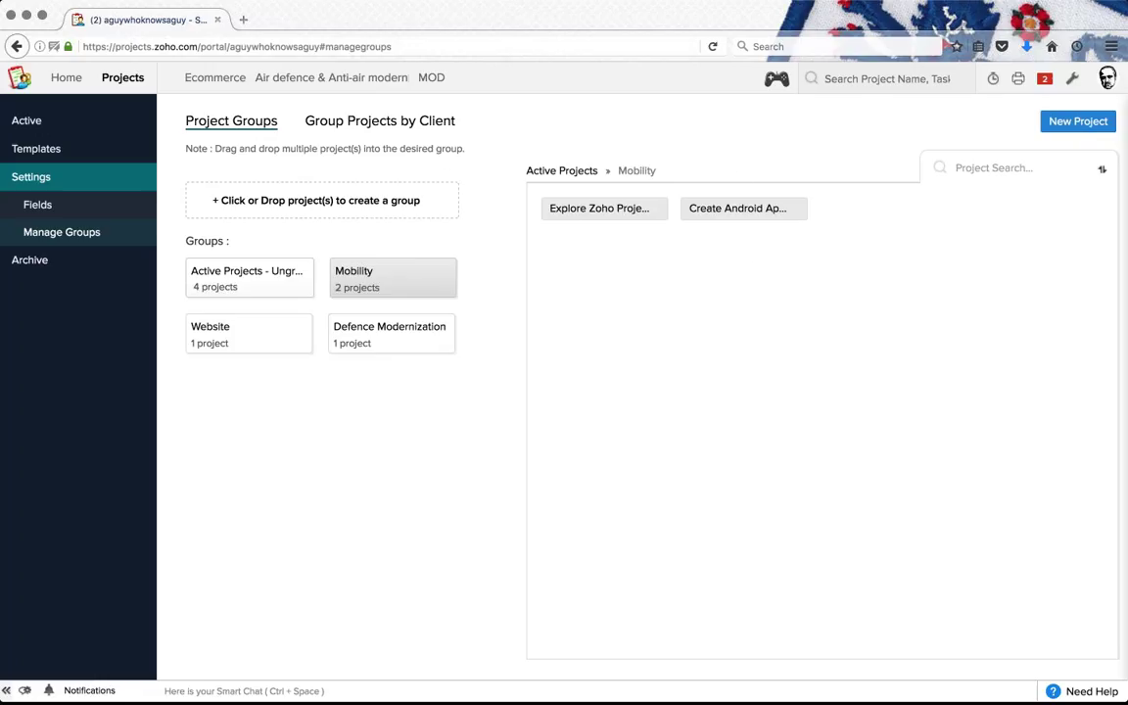
Step: View the Mobility group's reorder options without changing the order, check the grouping of projects by client, and return to the project groups
left_click(1102, 173)
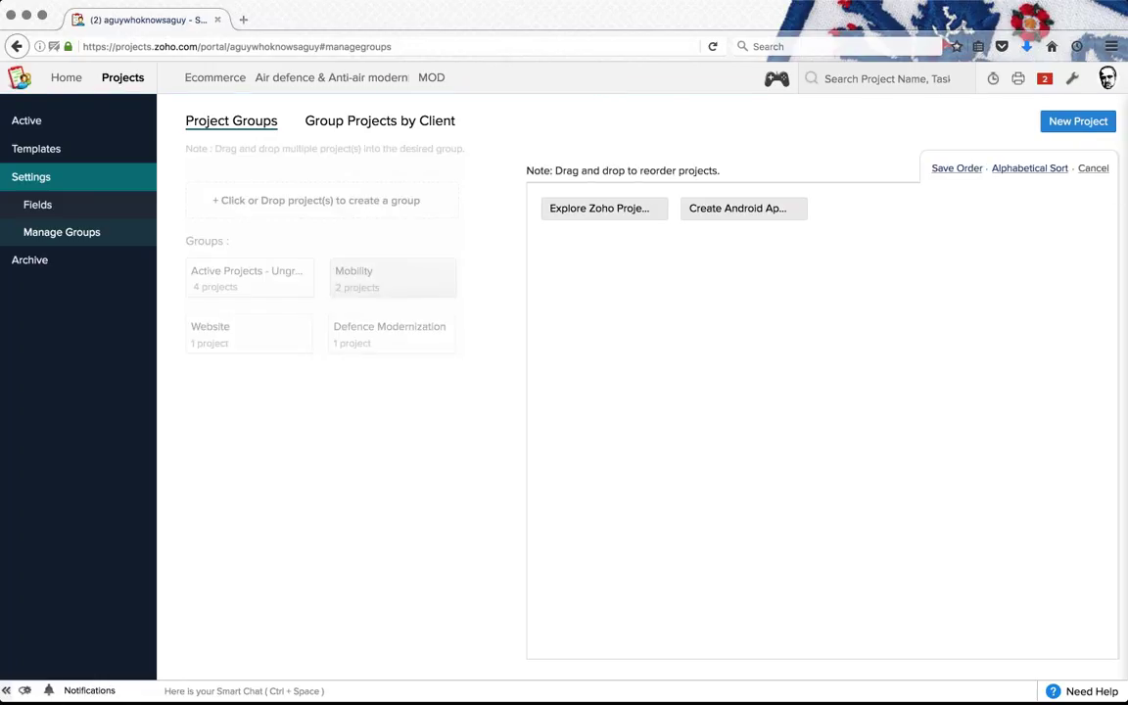
left_click(1093, 169)
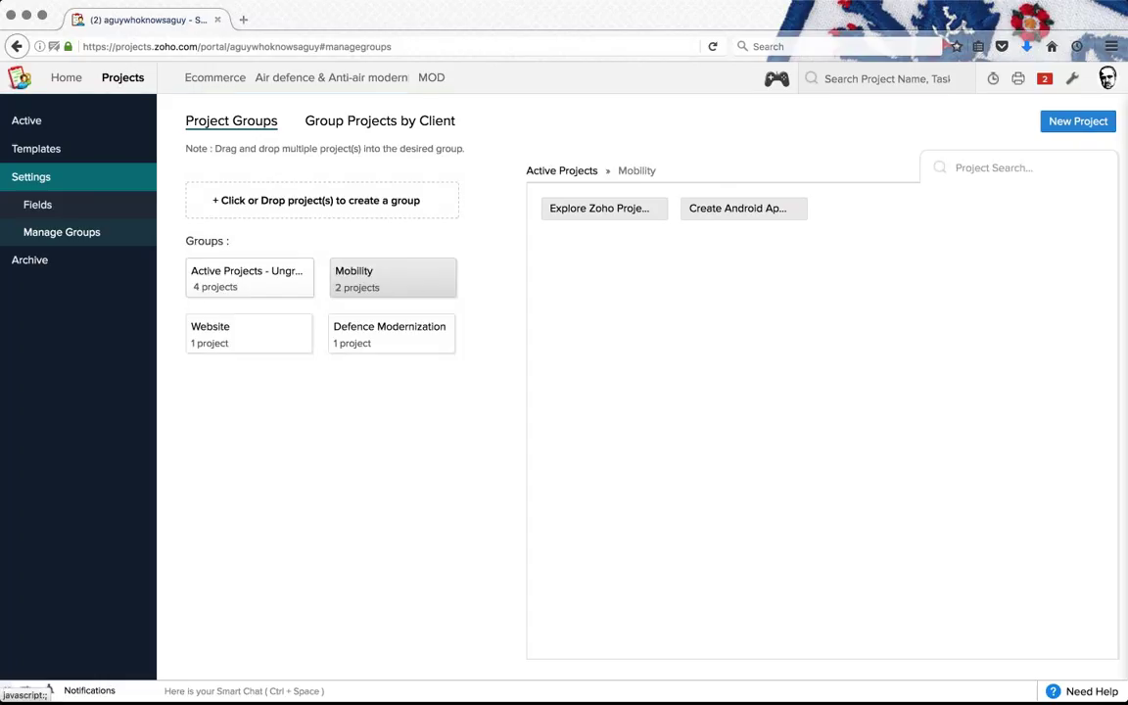
left_click(372, 118)
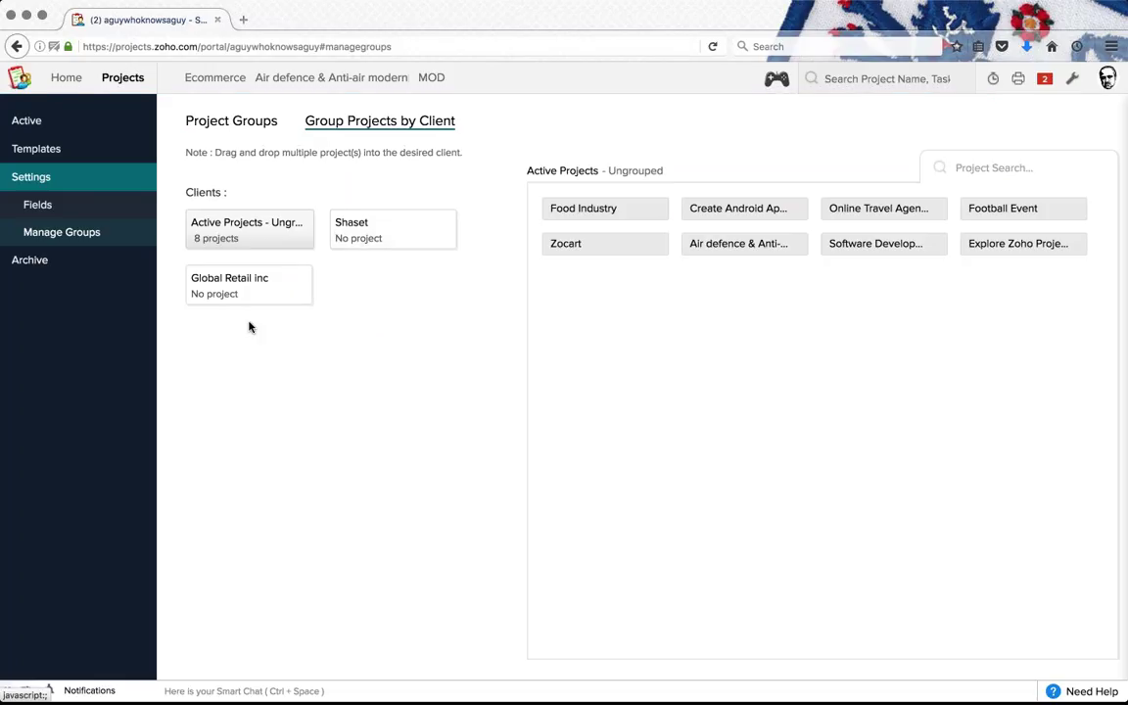
left_click(231, 121)
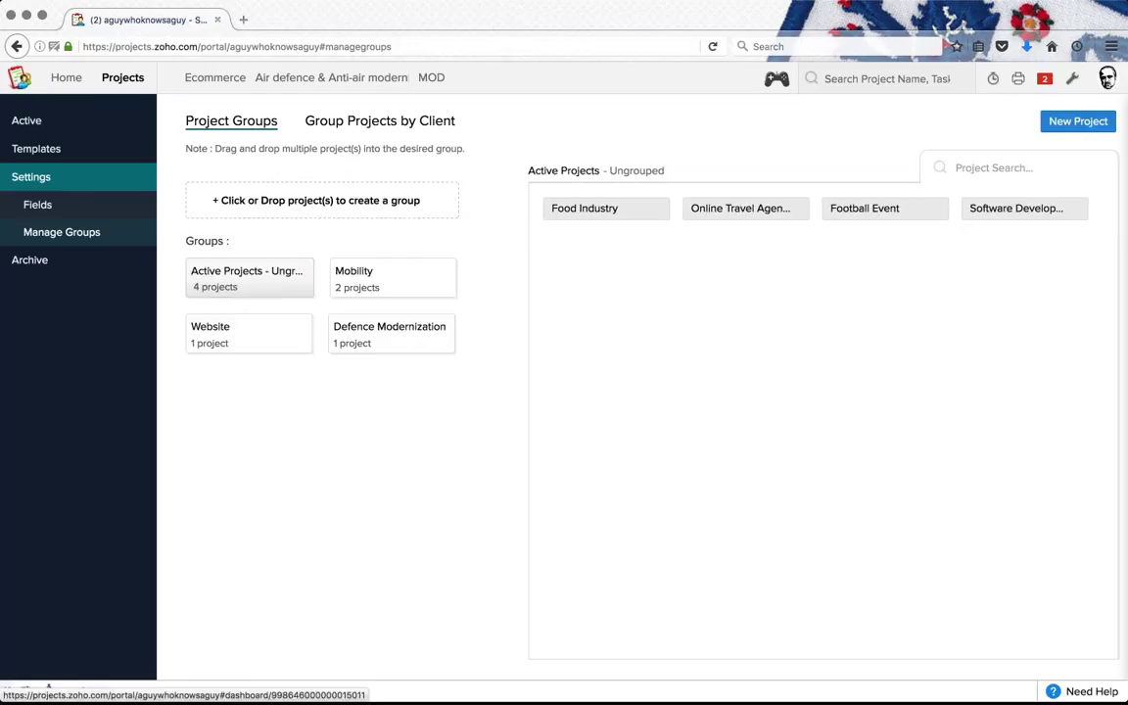
Step: Open the archived Flopcart project for editing and view its project status options, leaving the form without updating
left_click(78, 259)
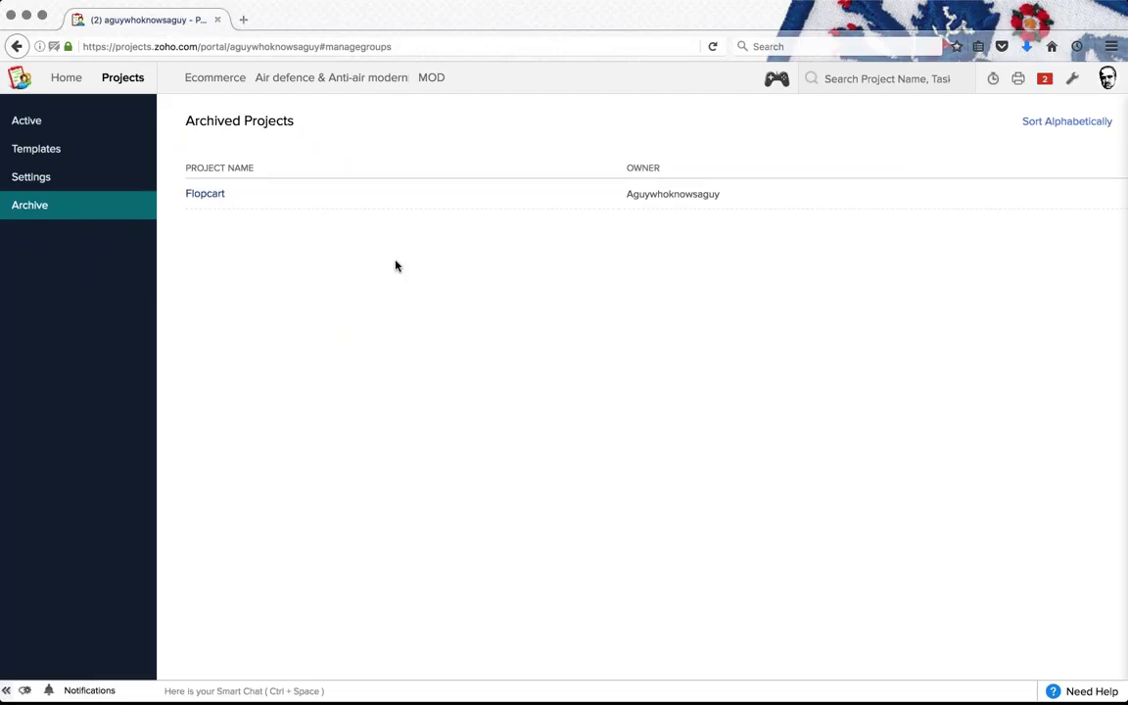
mouse_move(168, 193)
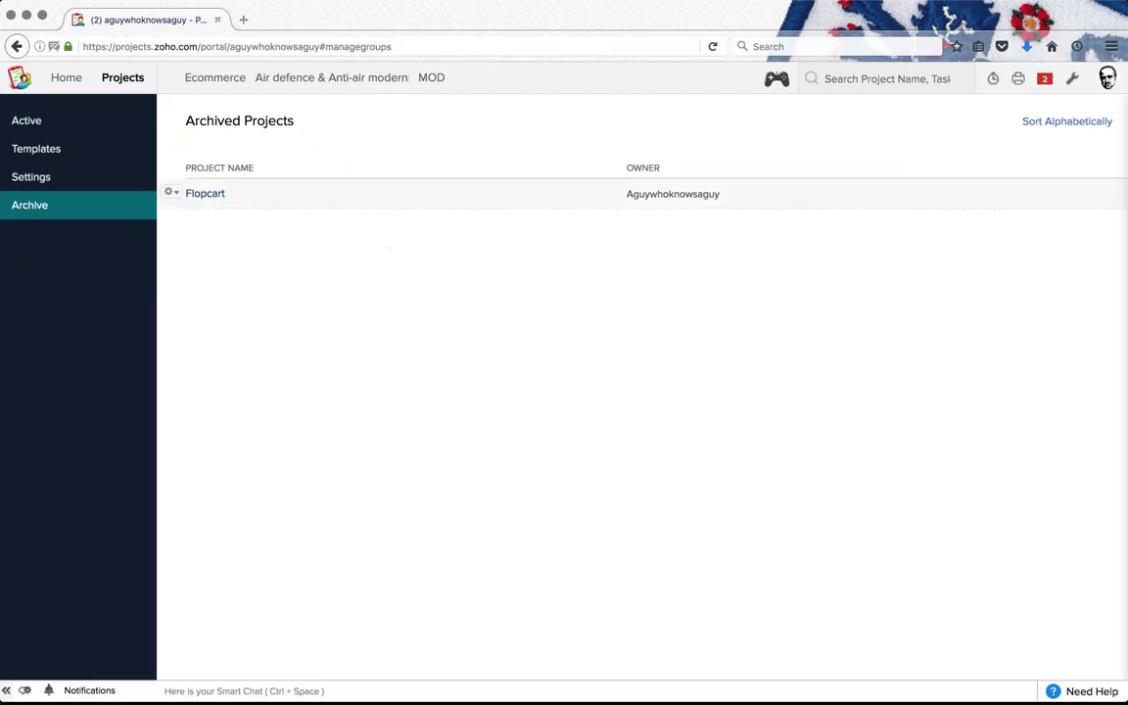
left_click(171, 194)
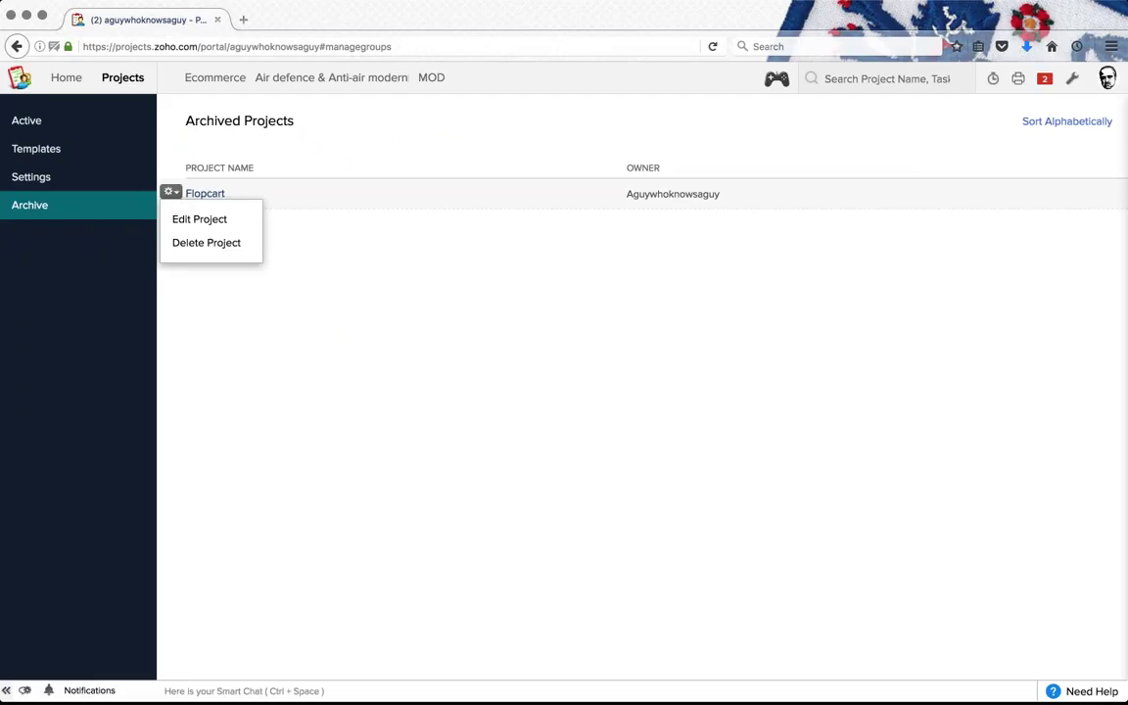
left_click(201, 219)
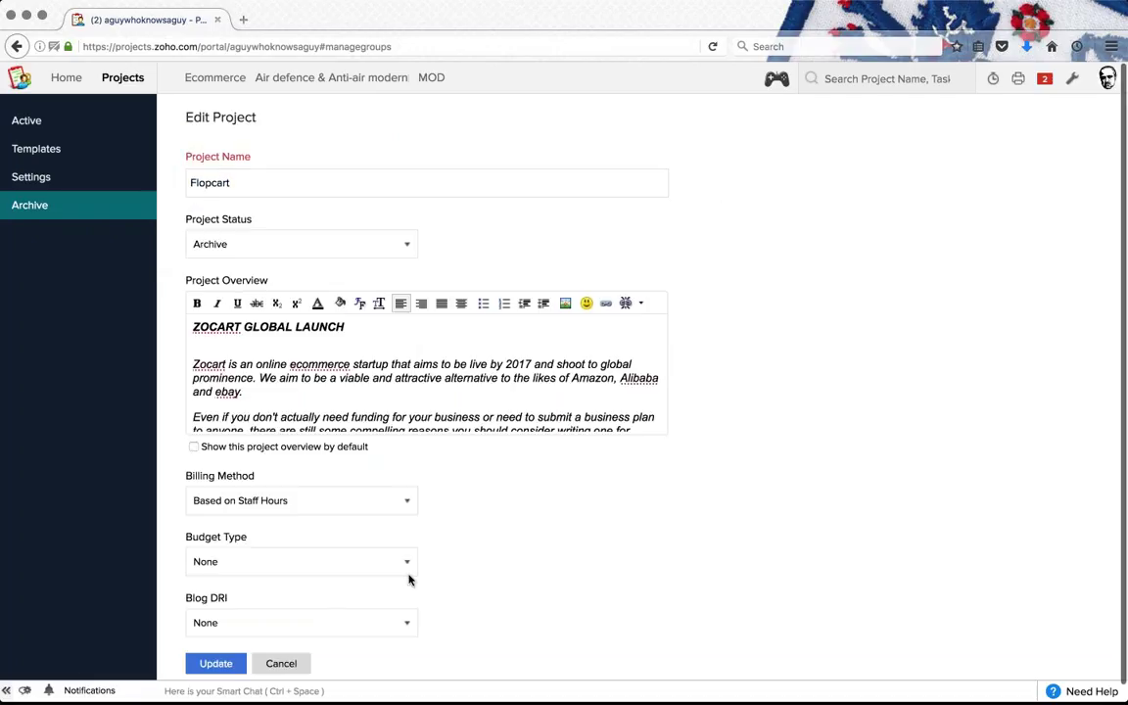
left_click(213, 244)
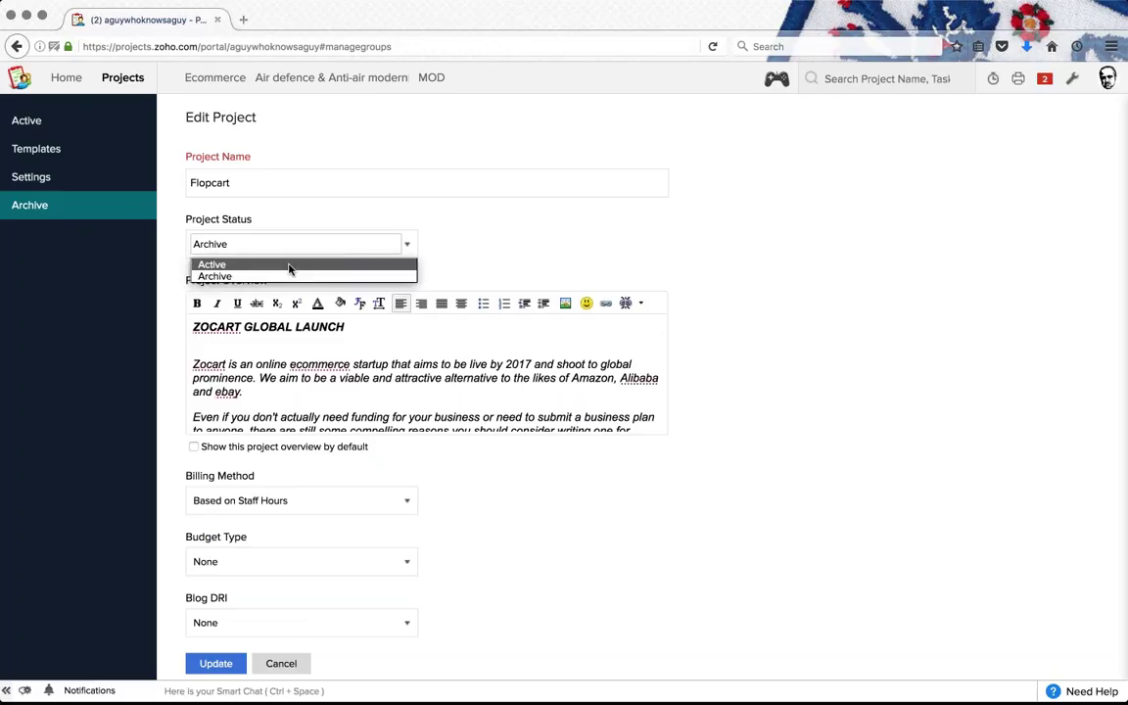
left_click(575, 267)
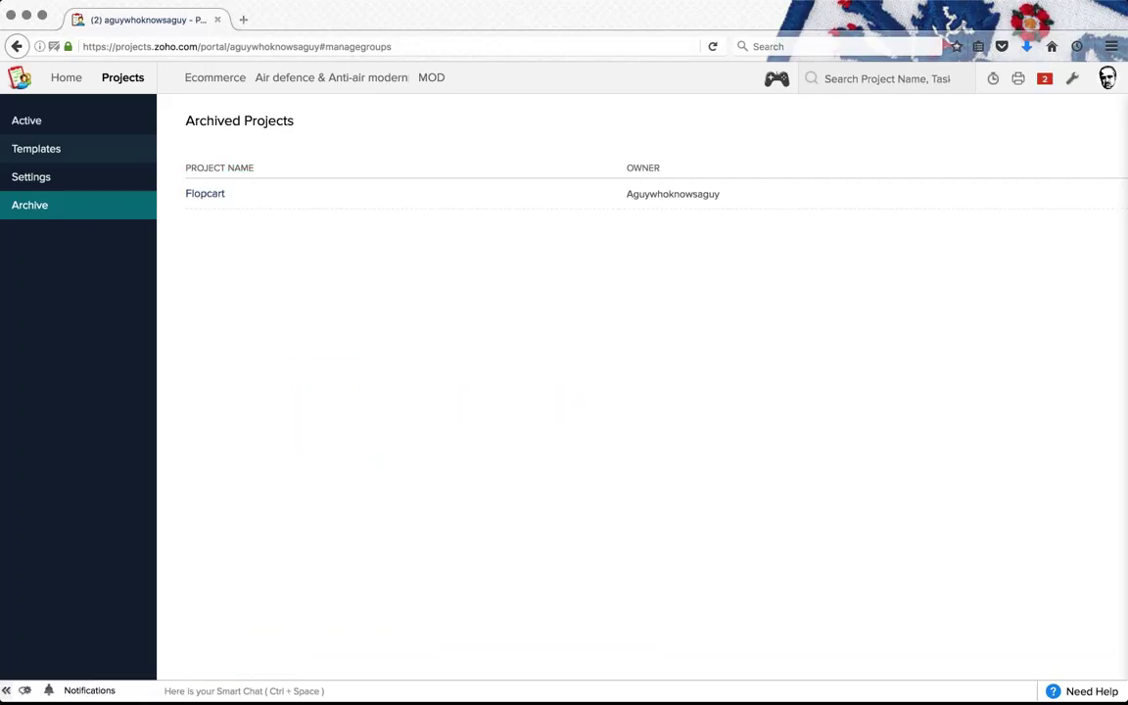
Step: Open the Zocart project from the active projects and look through its dashboard activity feed
left_click(134, 117)
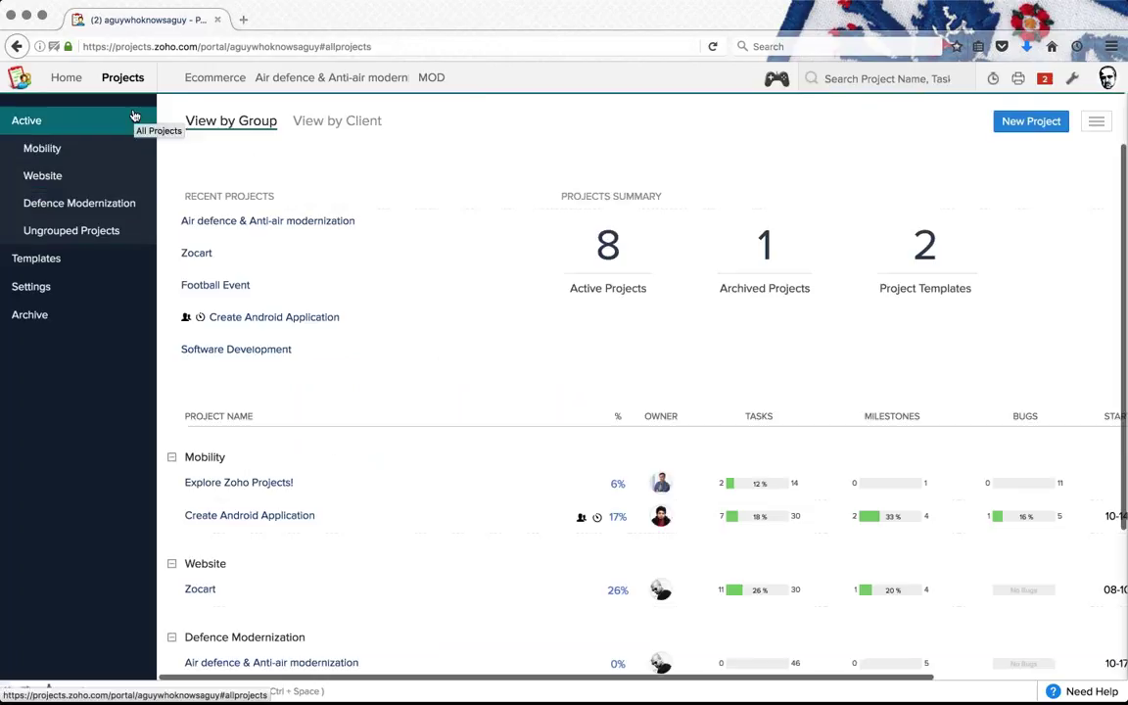
left_click(196, 254)
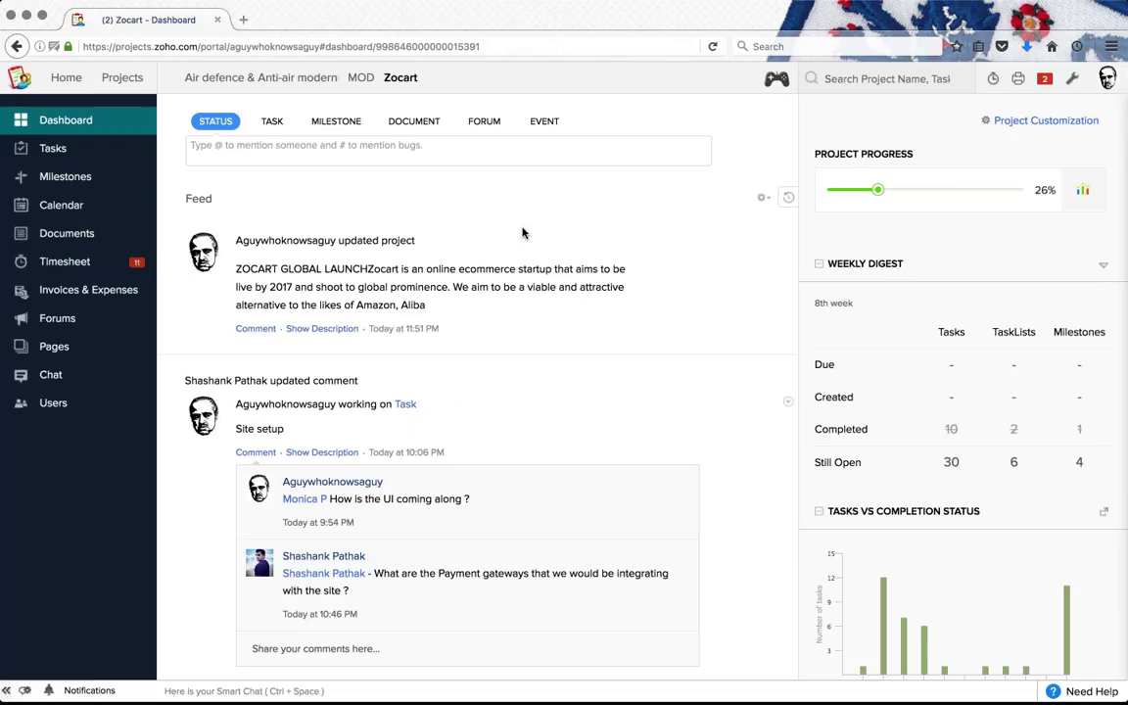
scroll(370, 316, "down", 1)
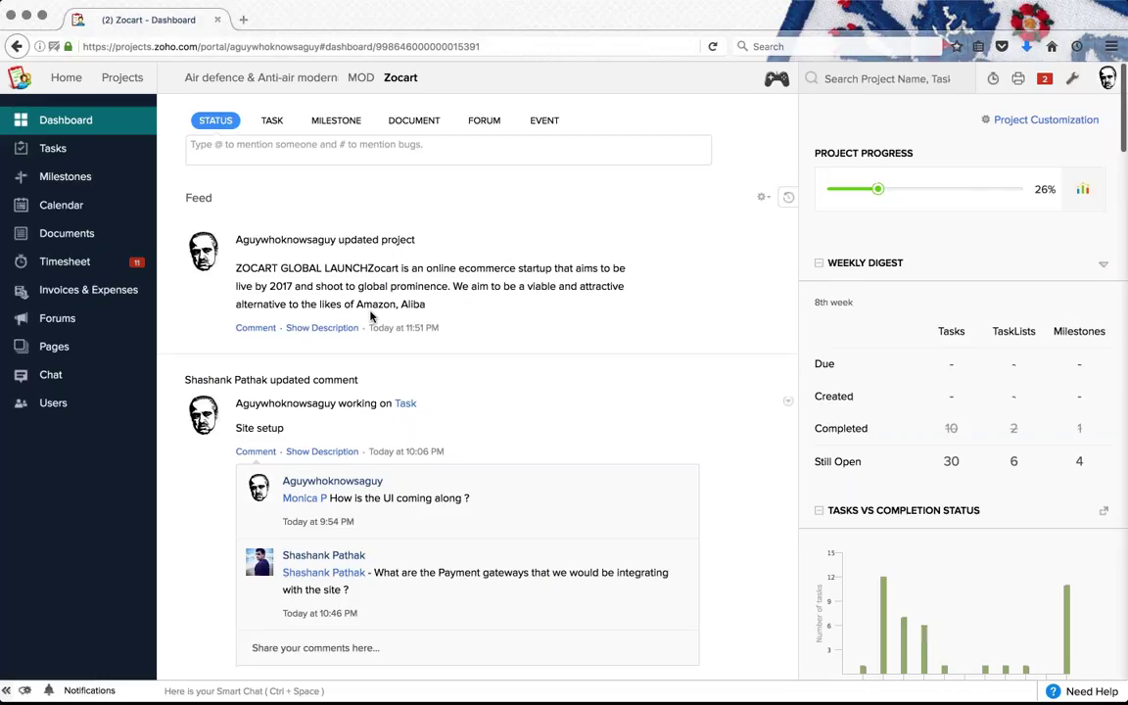
scroll(377, 206, "up", 1)
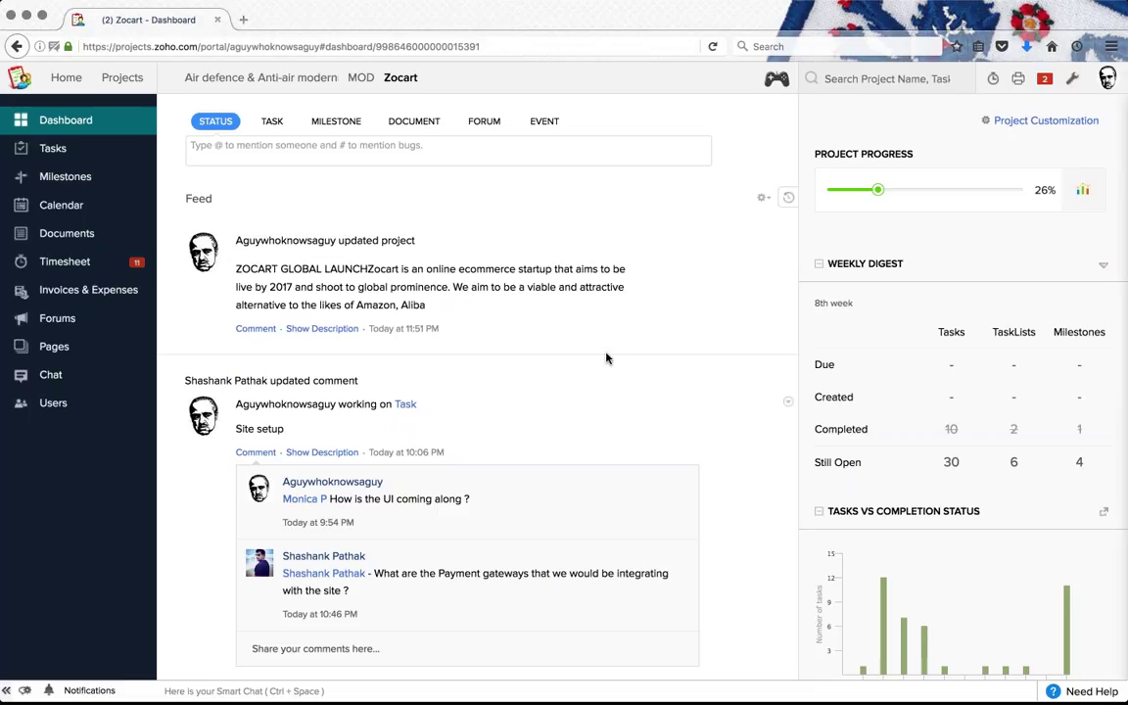
scroll(680, 542, "down", 3)
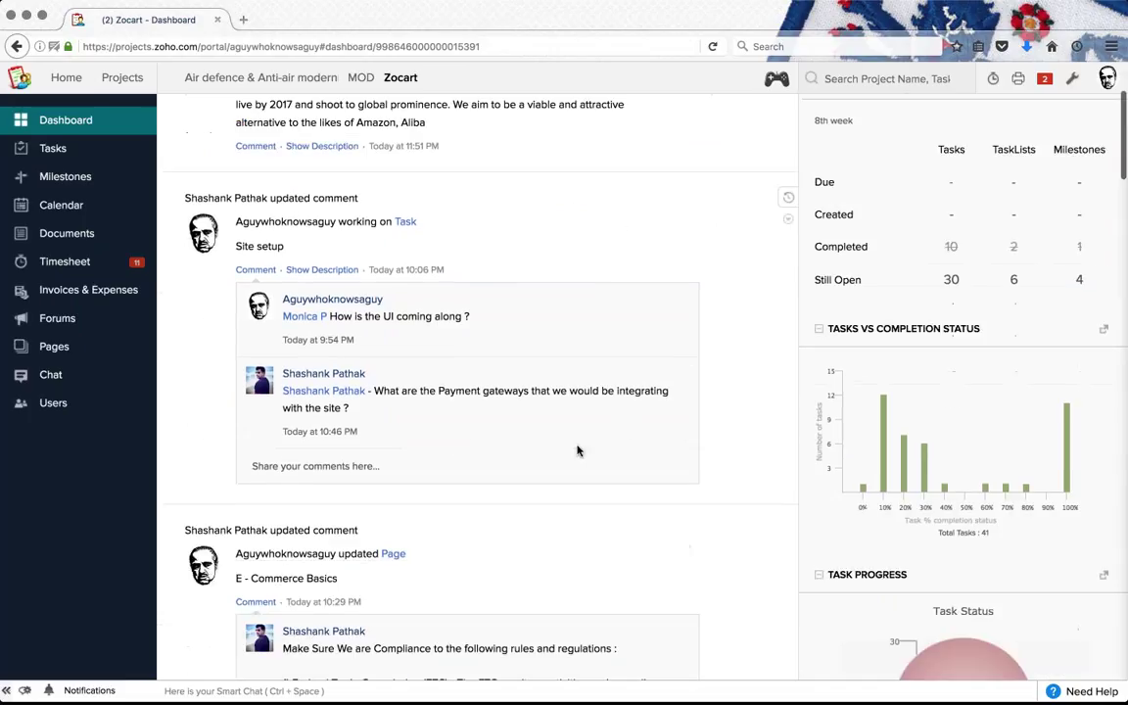
scroll(585, 451, "down", 12)
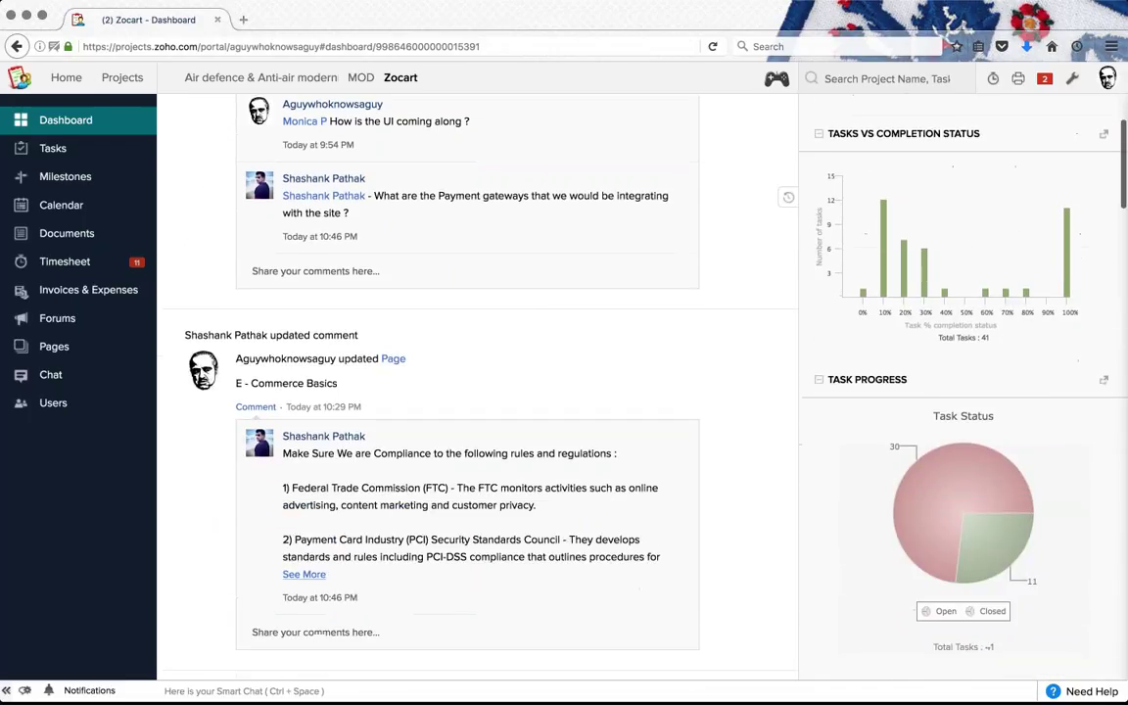
scroll(624, 564, "down", 20)
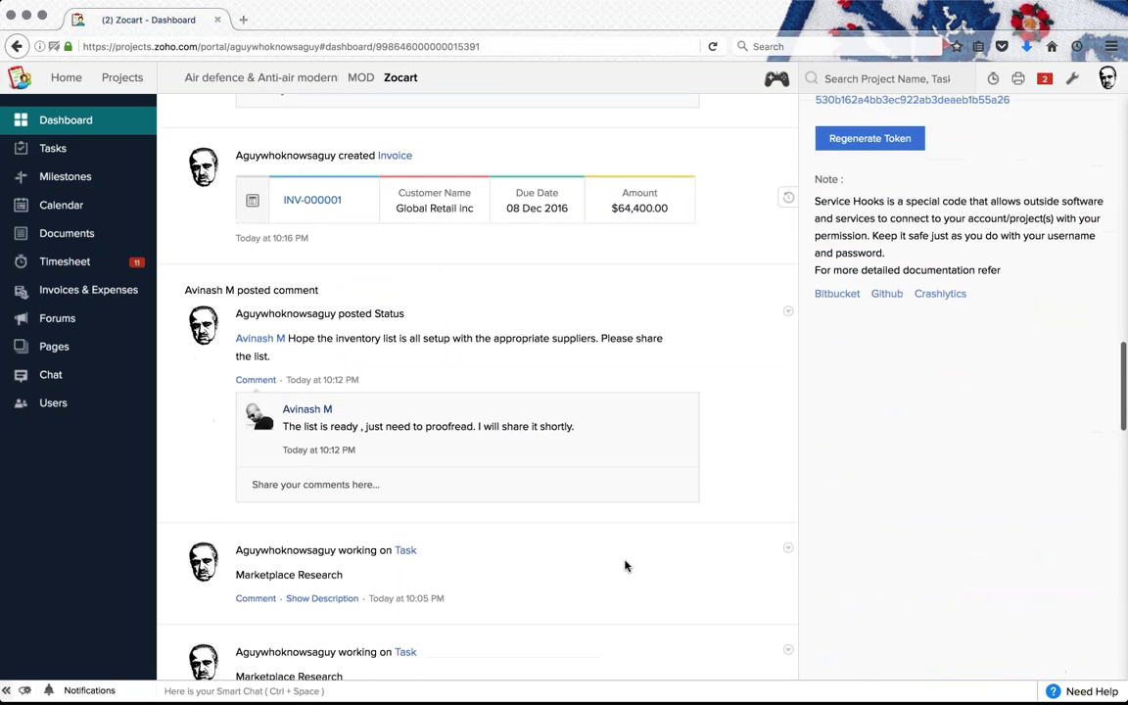
scroll(501, 460, "up", 20)
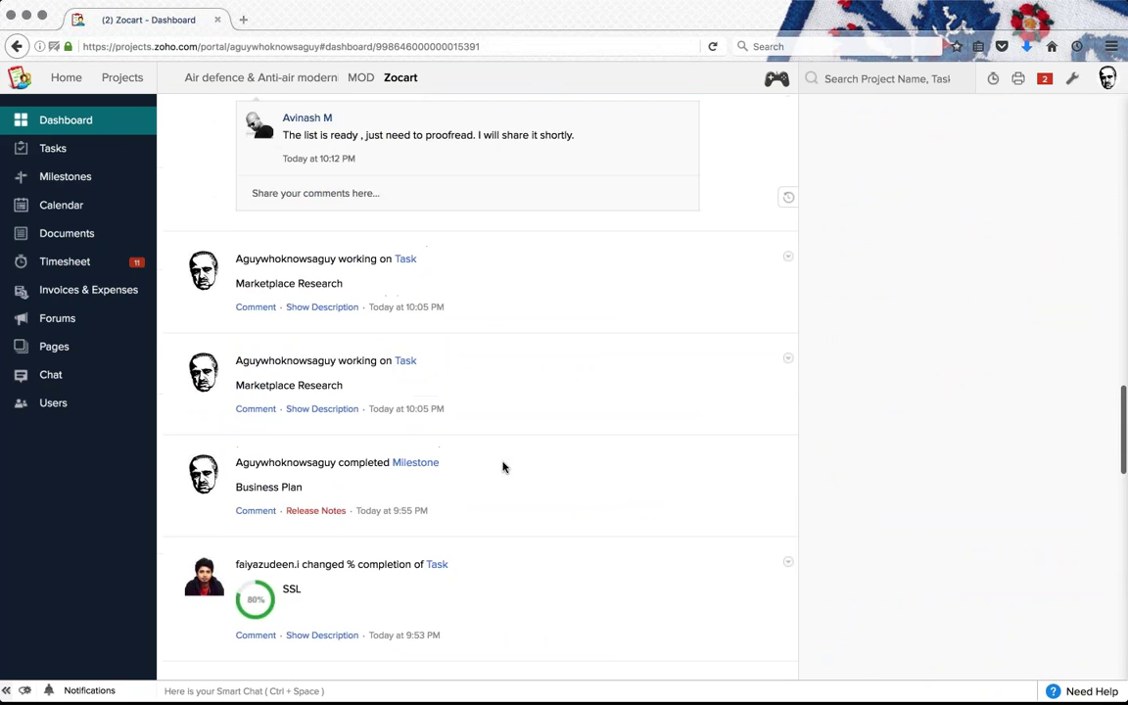
scroll(515, 449, "up", 20)
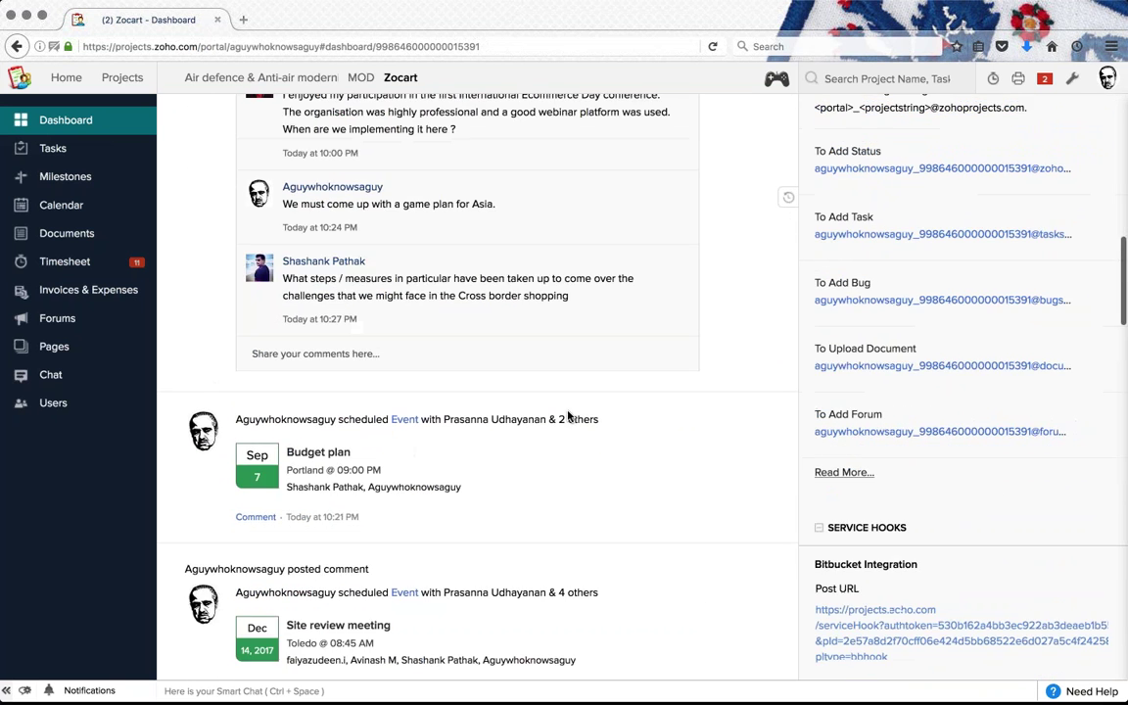
scroll(598, 452, "down", 20)
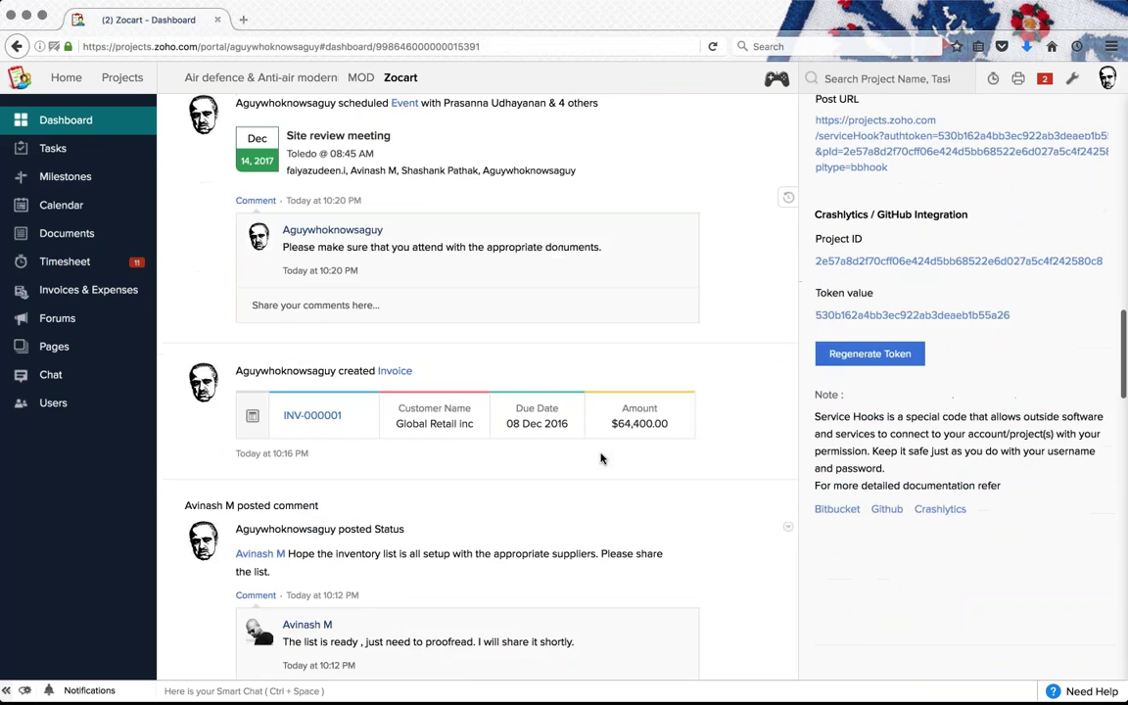
scroll(670, 398, "up", 20)
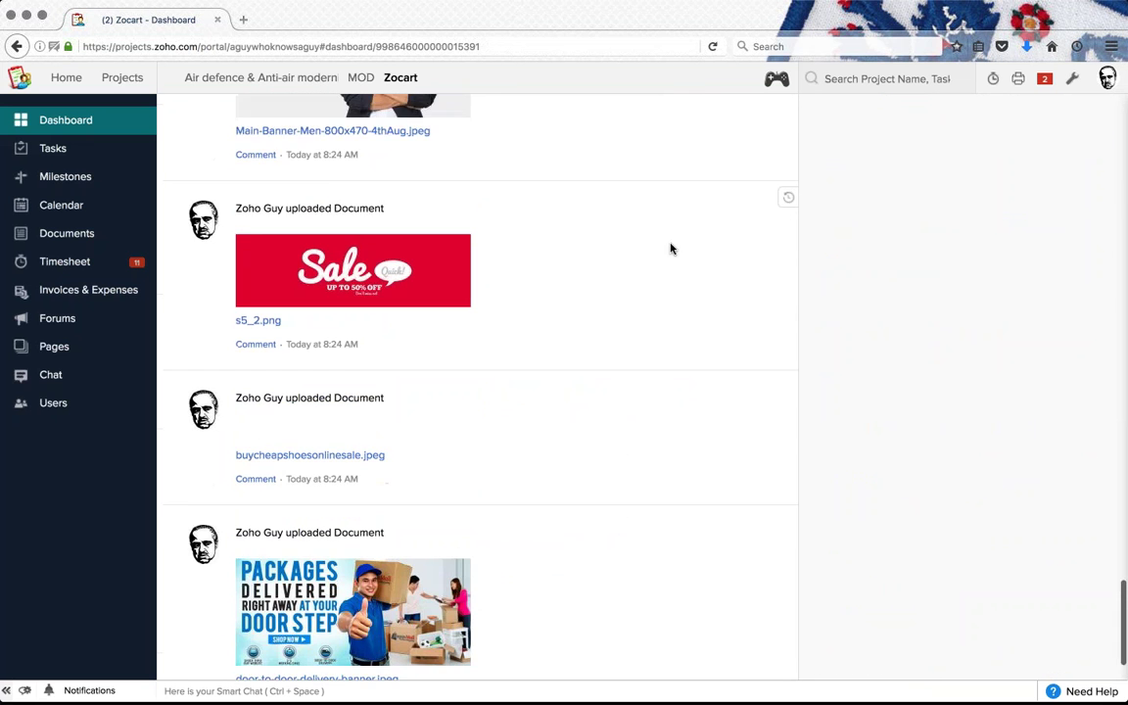
scroll(687, 253, "up", 15)
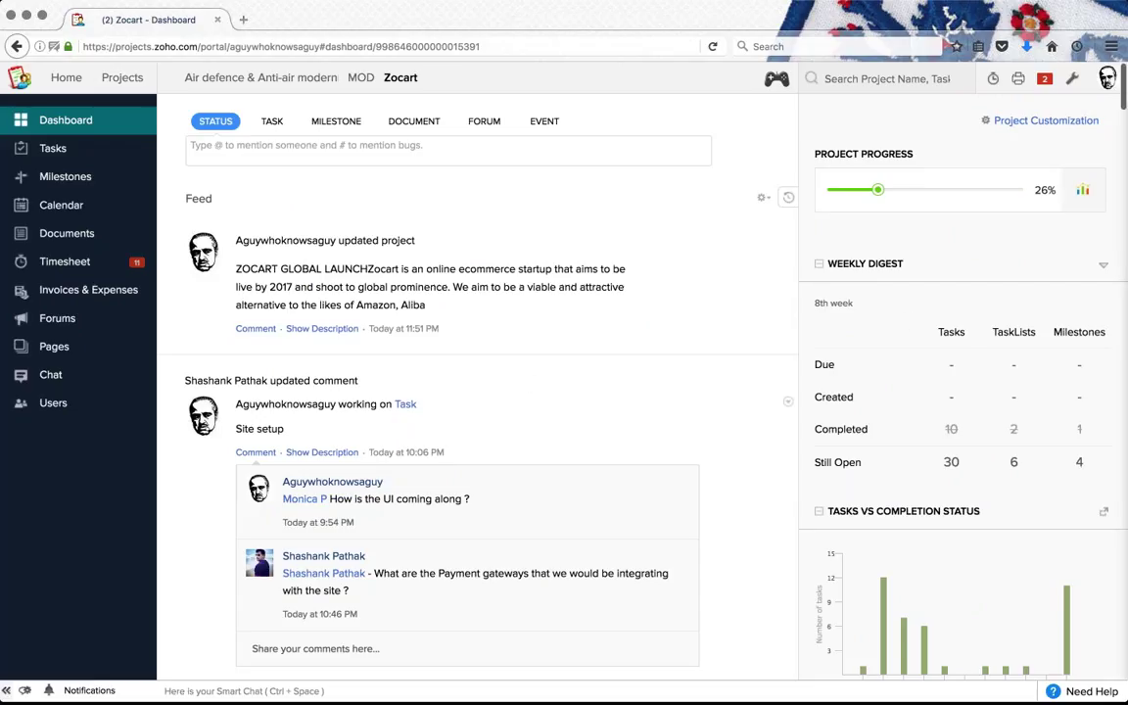
Step: Examine Zocart's project progress report, including the account summary, logged hours, project status and top users, and close it
left_click(921, 195)
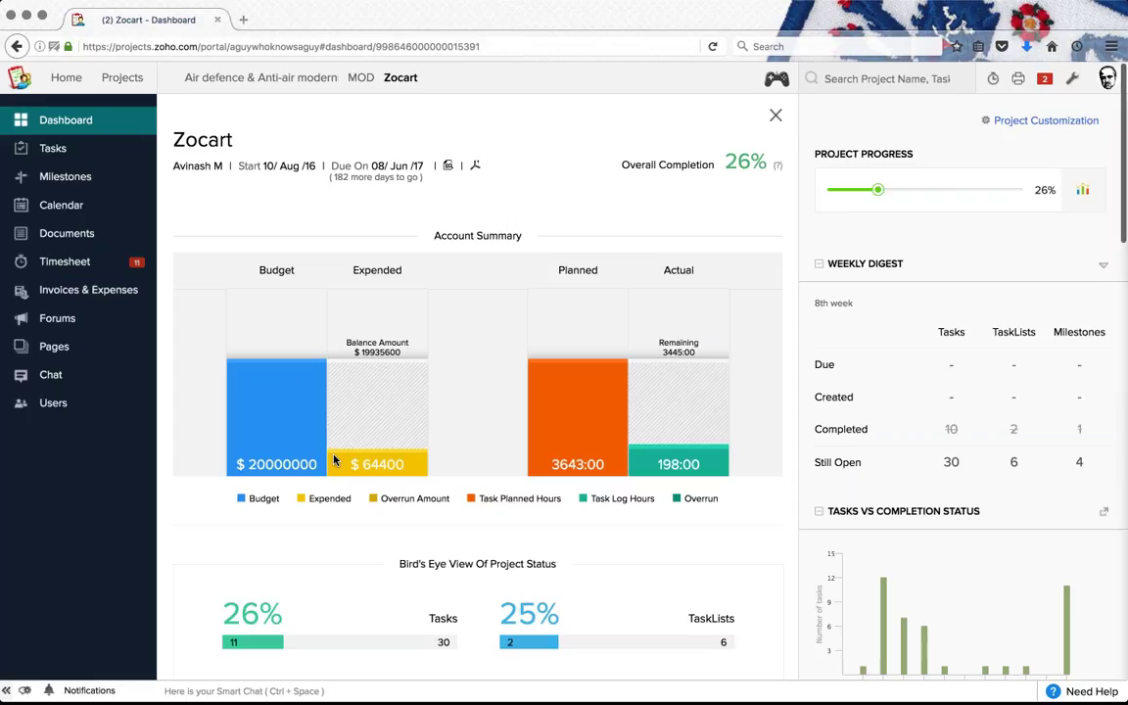
scroll(332, 460, "down", 1)
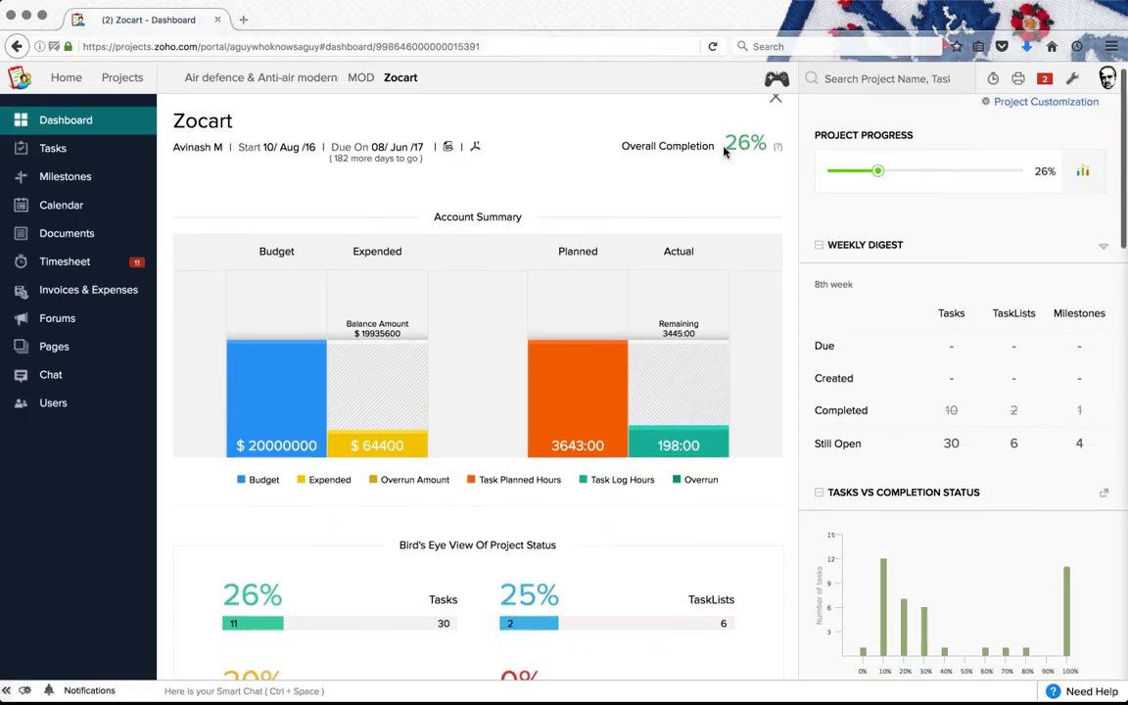
scroll(724, 150, "down", 3)
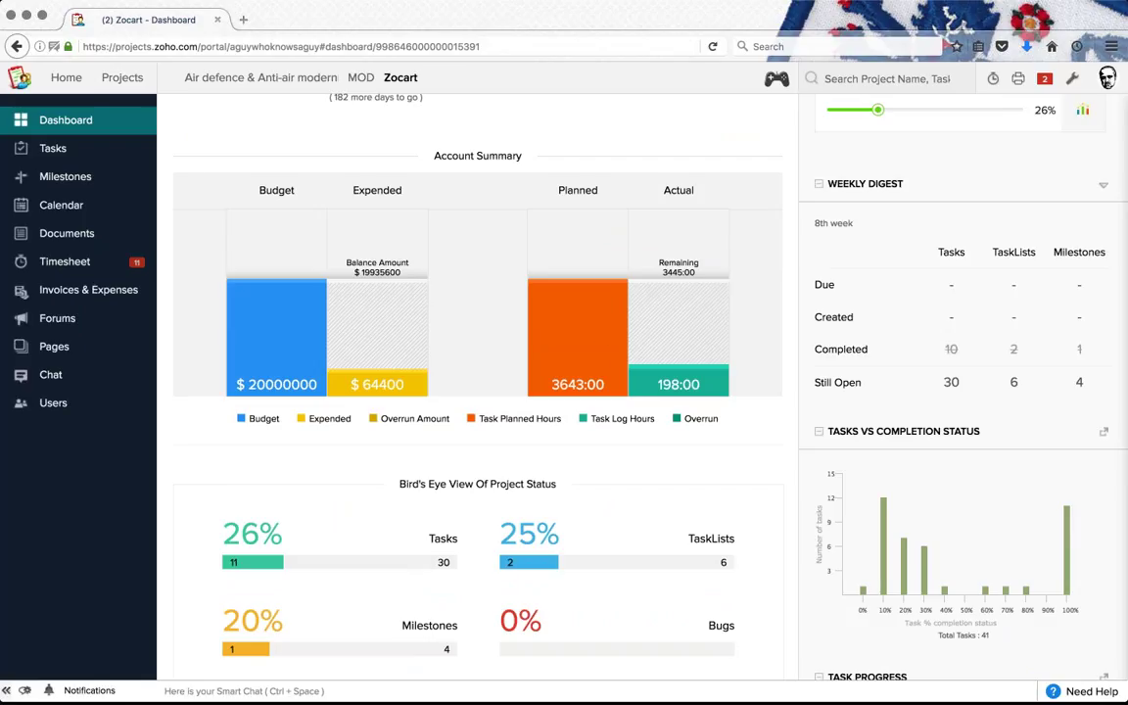
mouse_move(677, 379)
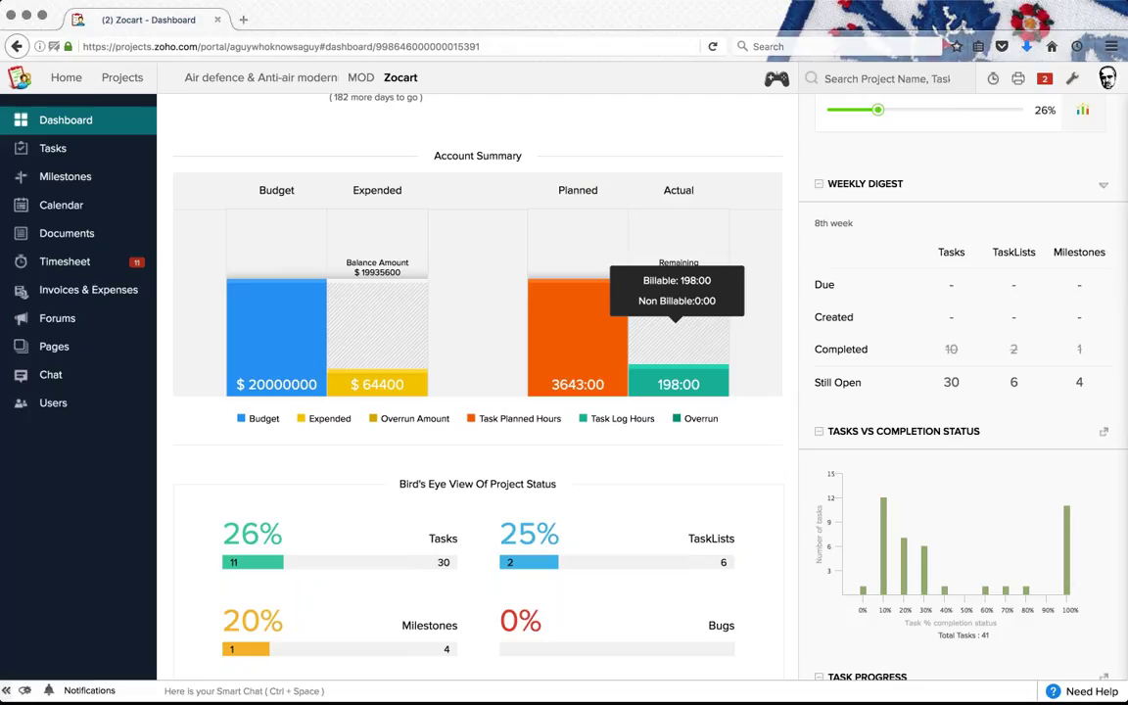
scroll(688, 340, "down", 5)
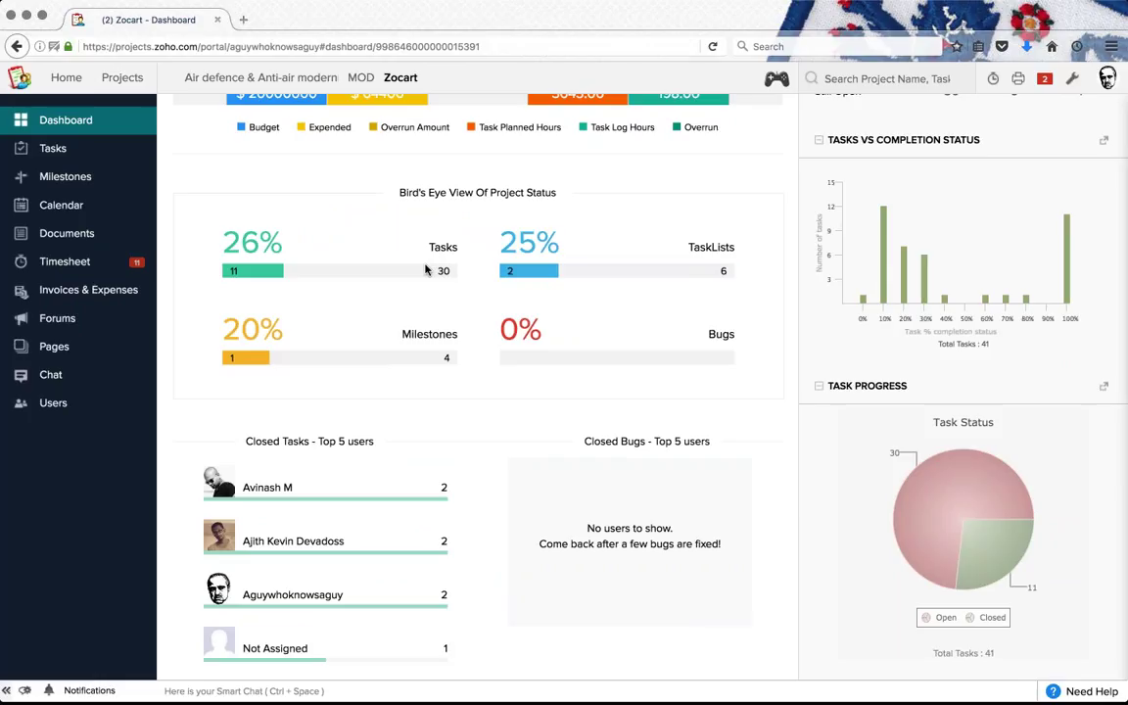
scroll(426, 270, "down", 5)
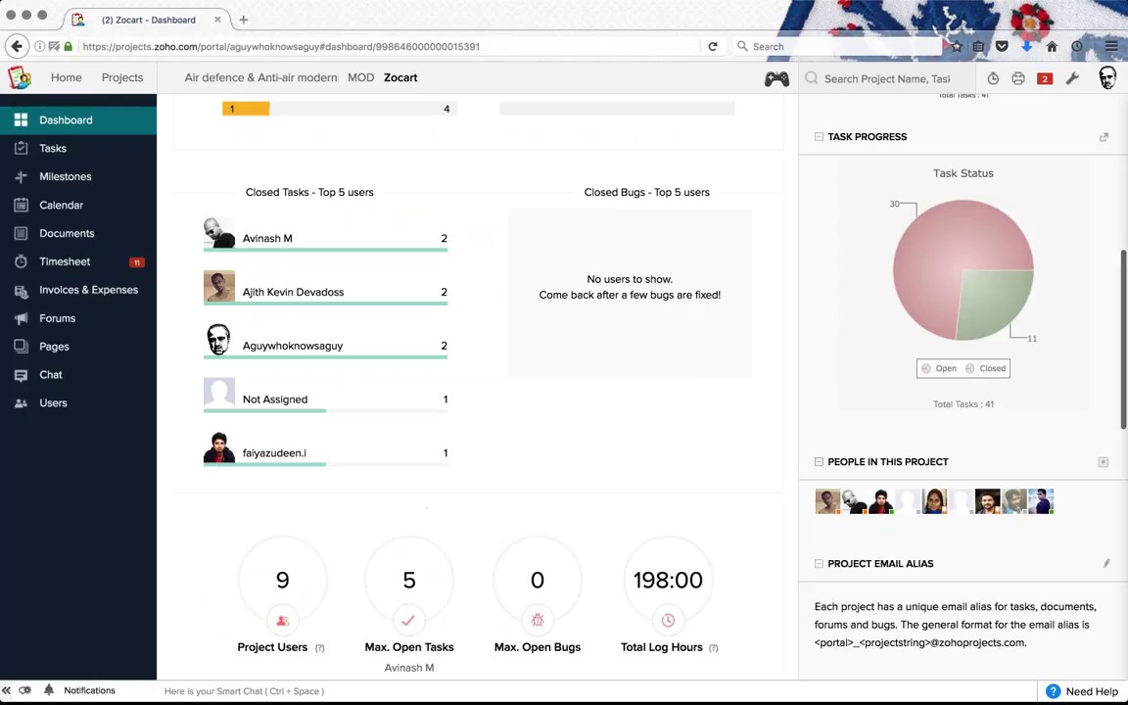
scroll(713, 620, "down", 5)
scroll(644, 359, "up", 10)
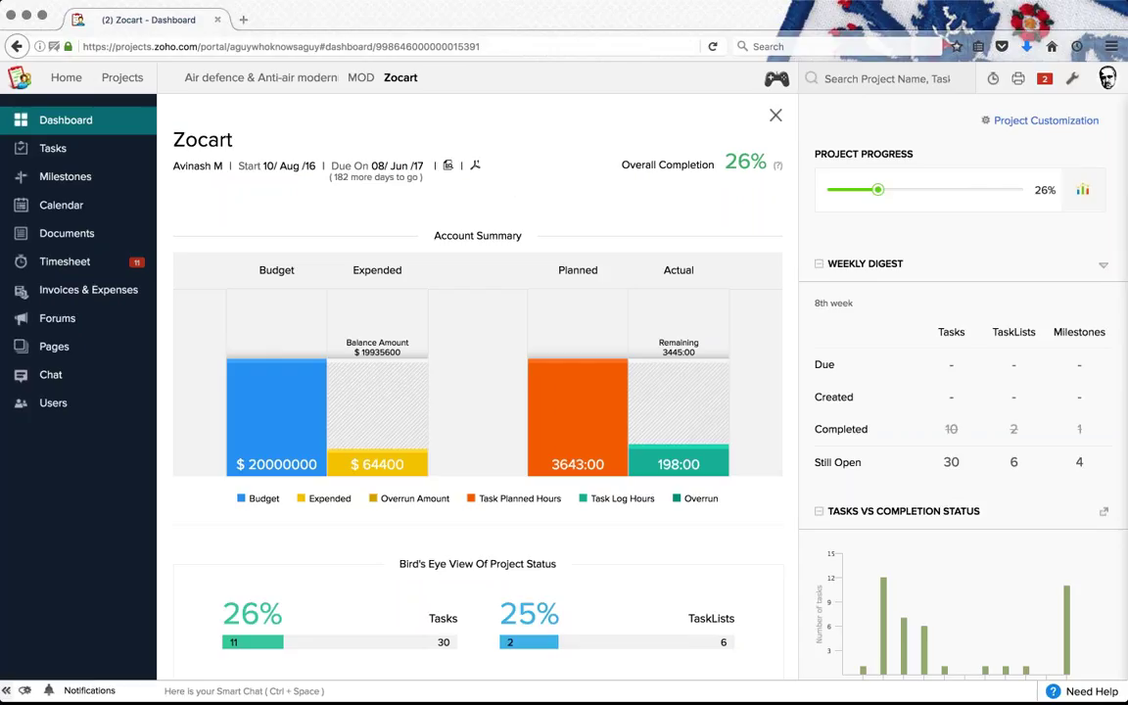
left_click(775, 115)
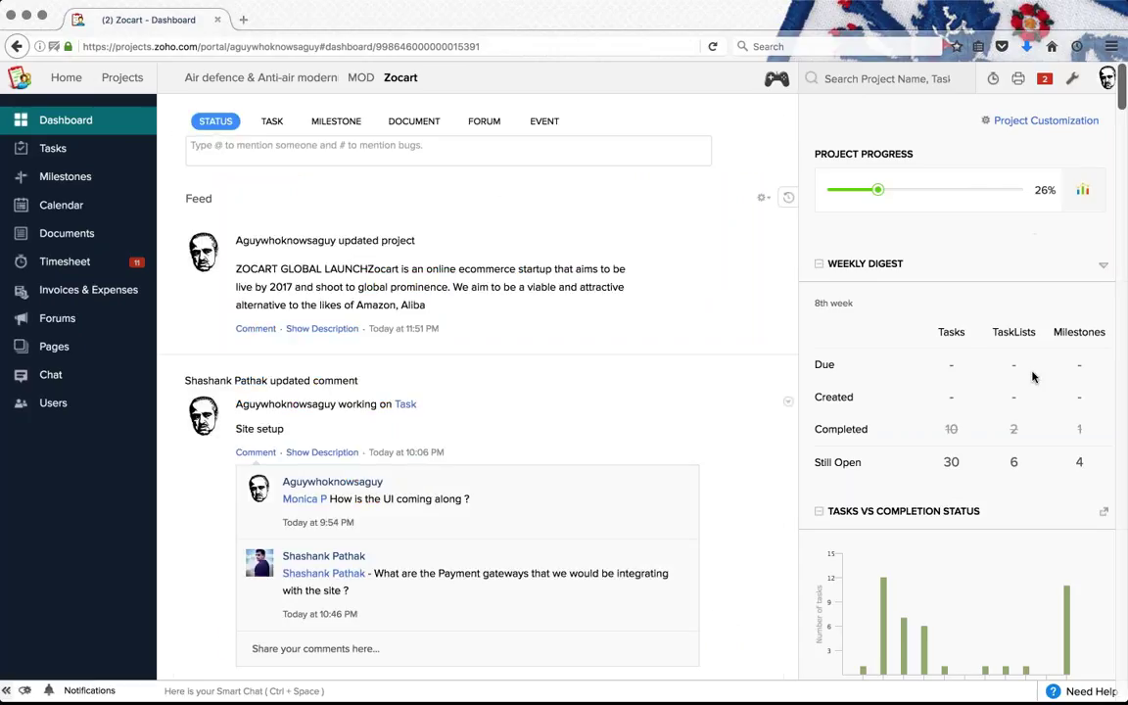
Step: Review Zocart's dashboard task charts and project members, and open a chat with the last member shown under People in This Project
scroll(1033, 377, "down", 1)
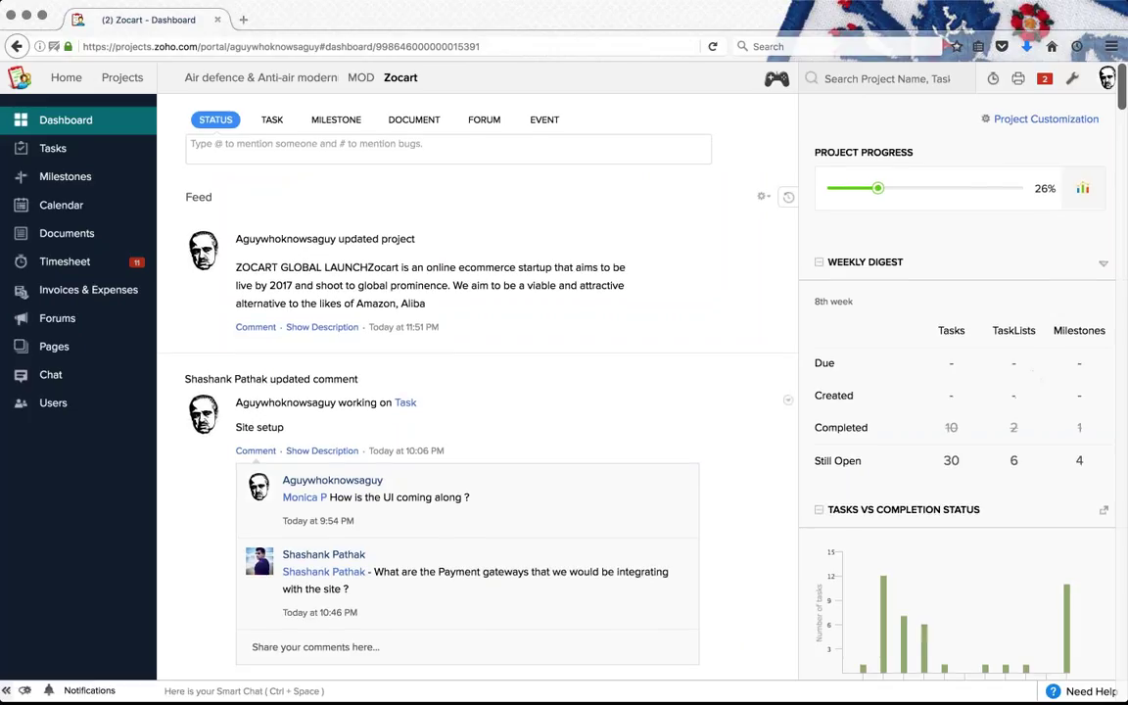
scroll(914, 305, "down", 5)
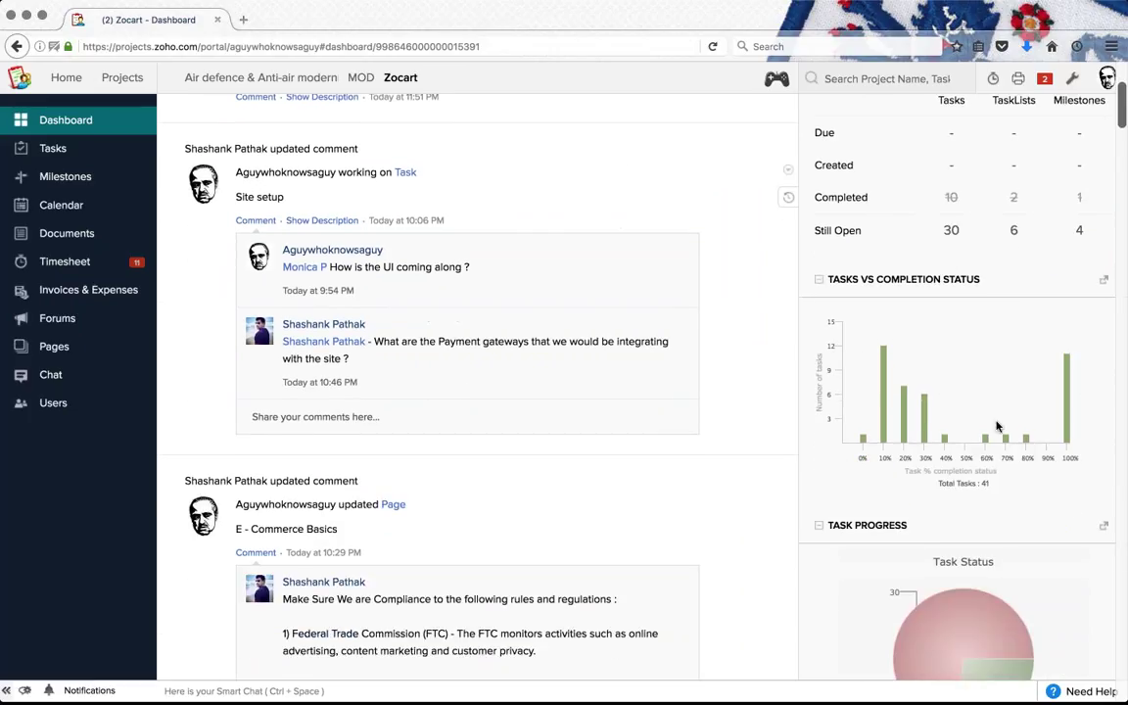
scroll(996, 427, "down", 4)
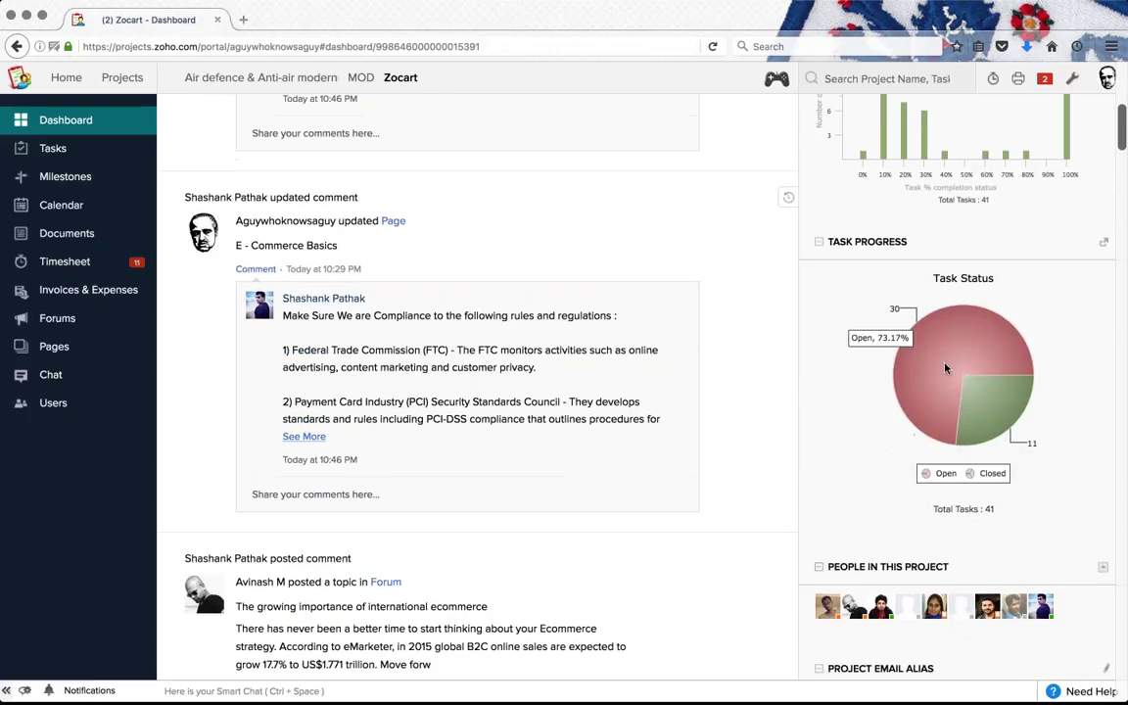
scroll(821, 424, "down", 6)
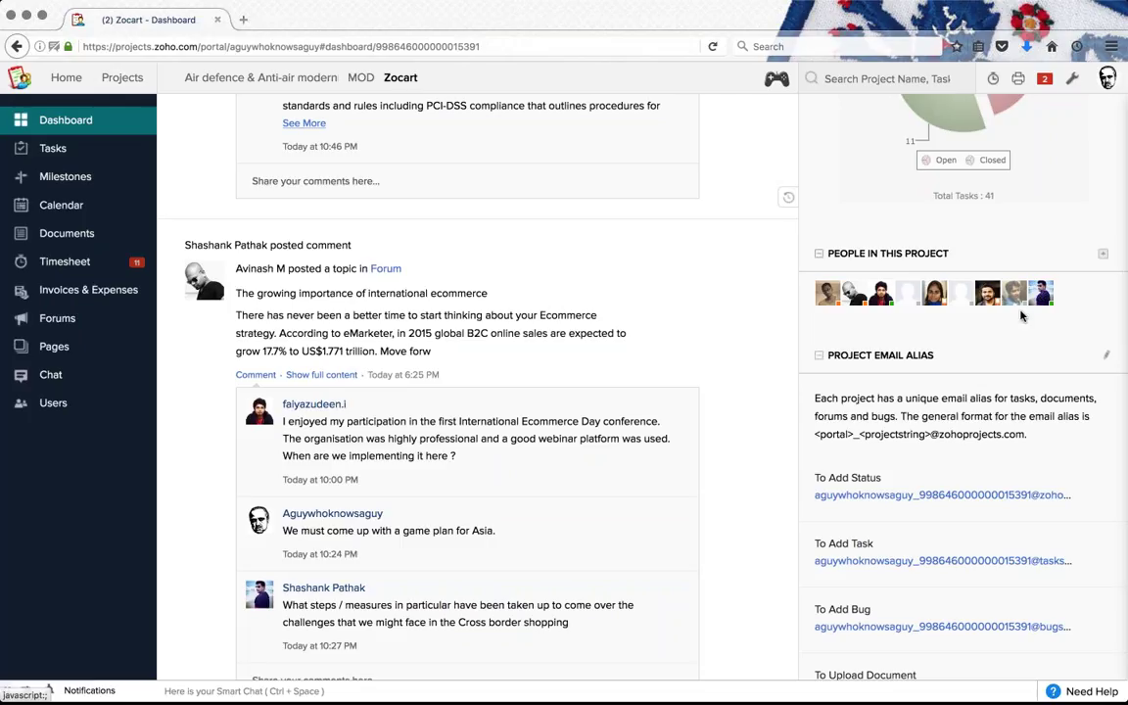
left_click(1039, 303)
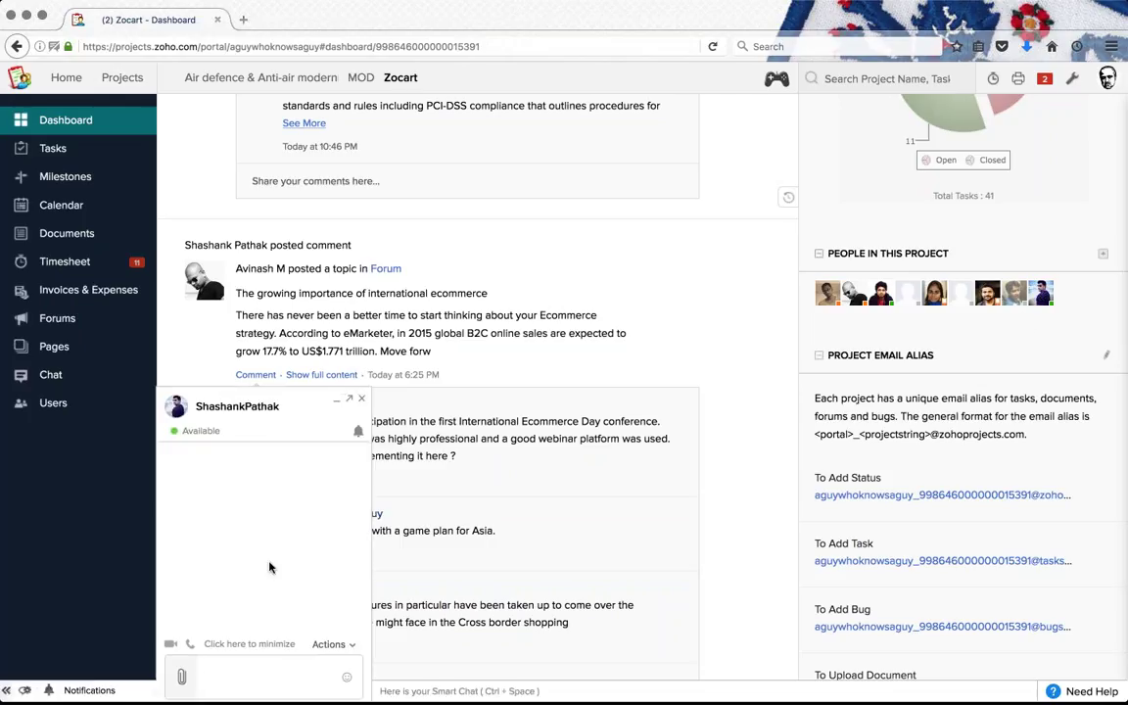
Step: Minimize the member chat and review the project email alias addresses on Zocart's dashboard
left_click(271, 634)
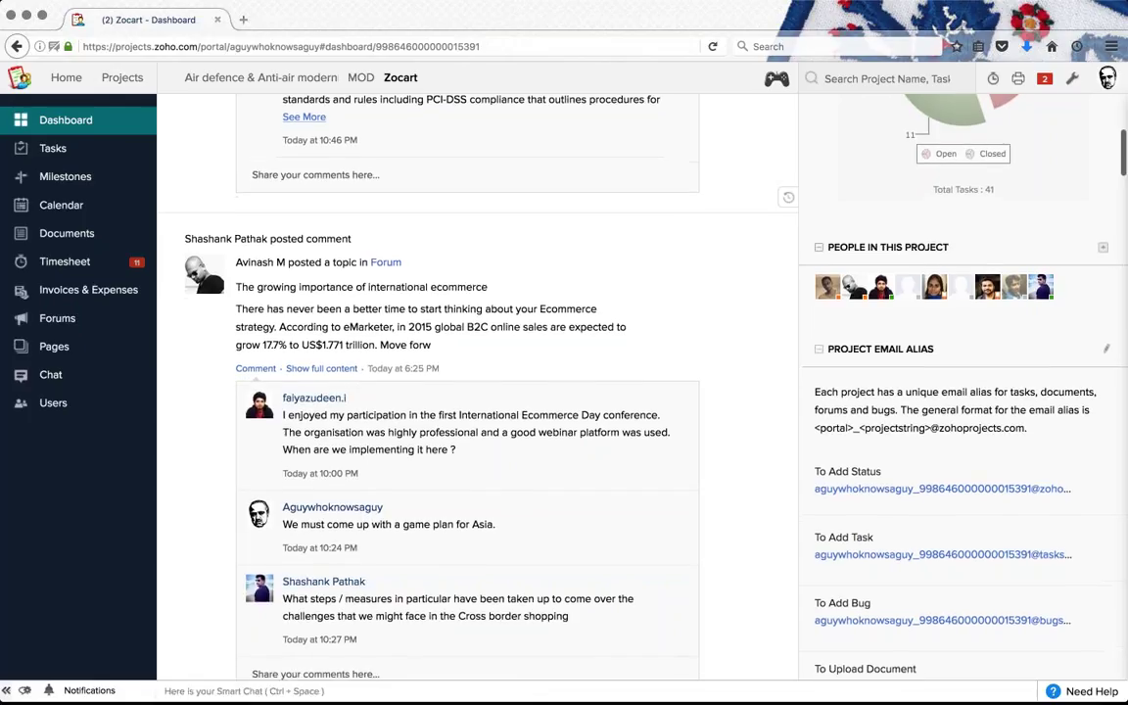
scroll(944, 440, "down", 2)
scroll(1013, 444, "down", 2)
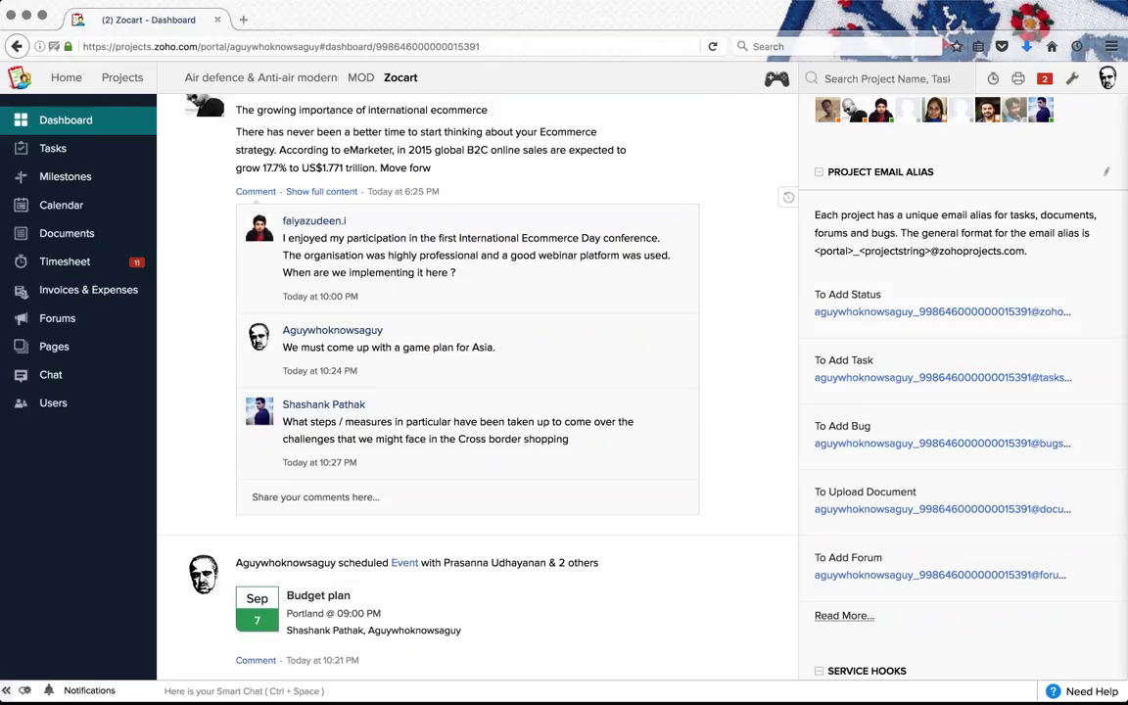
scroll(1016, 235, "down", 1)
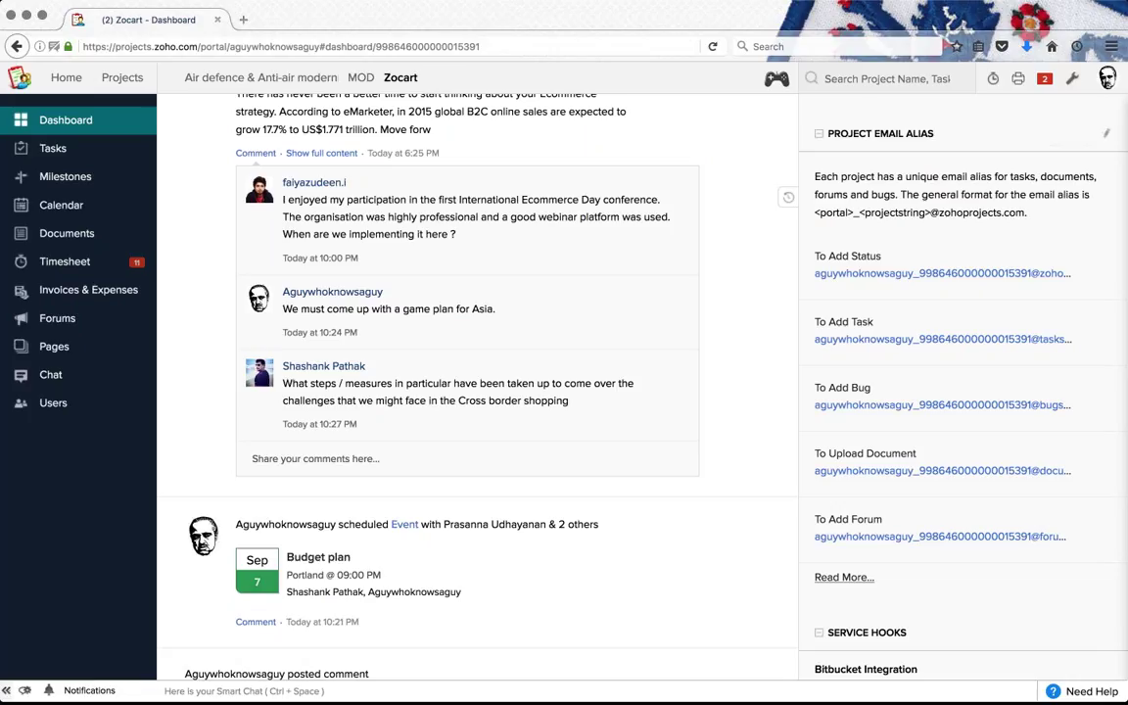
Step: Change the project-specific part of the project email alias to "zocart", save it, and check the alias addresses on the dashboard
left_click(1105, 133)
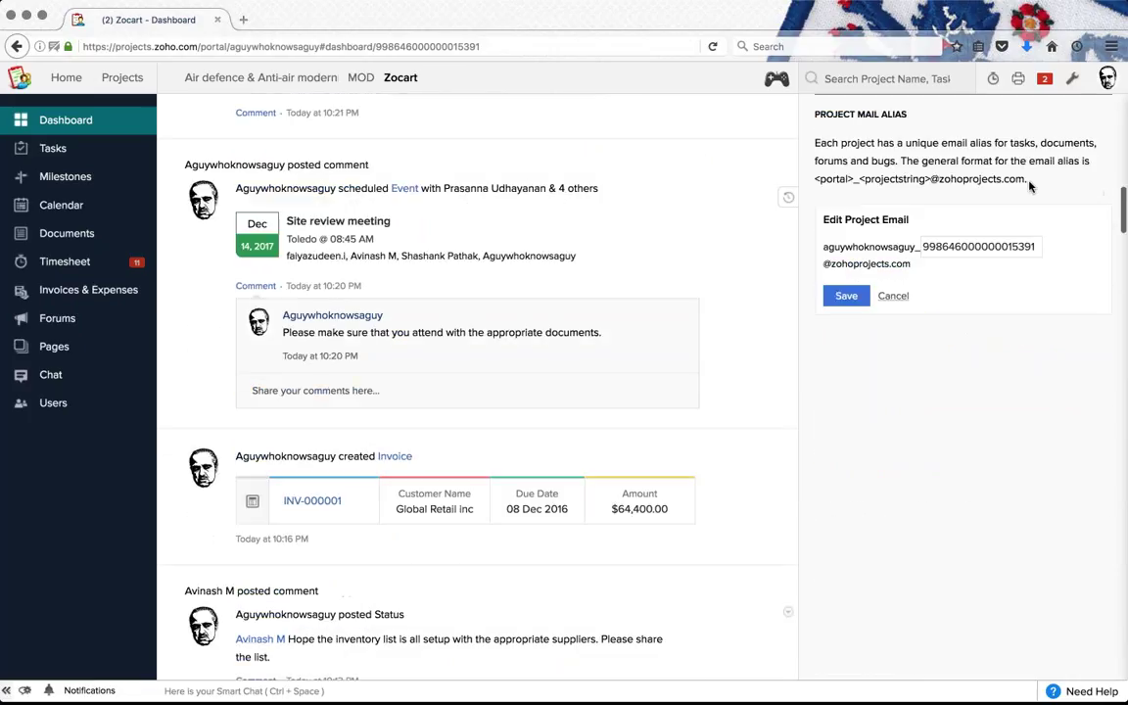
double_click(866, 248)
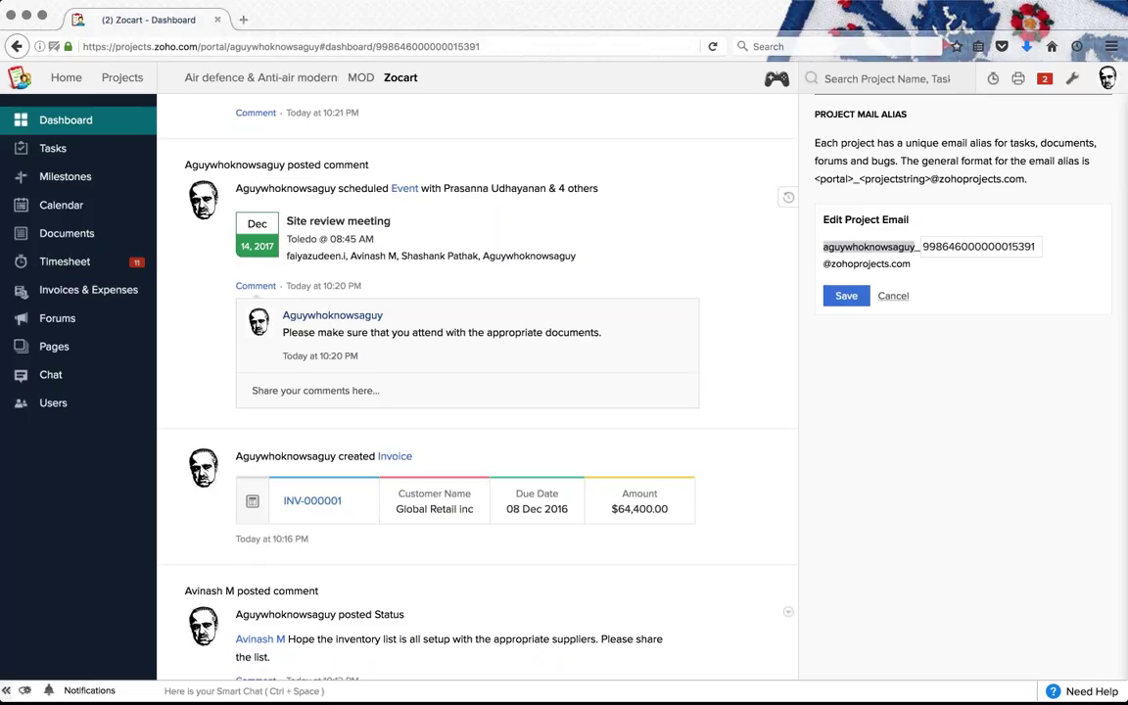
left_click(925, 250)
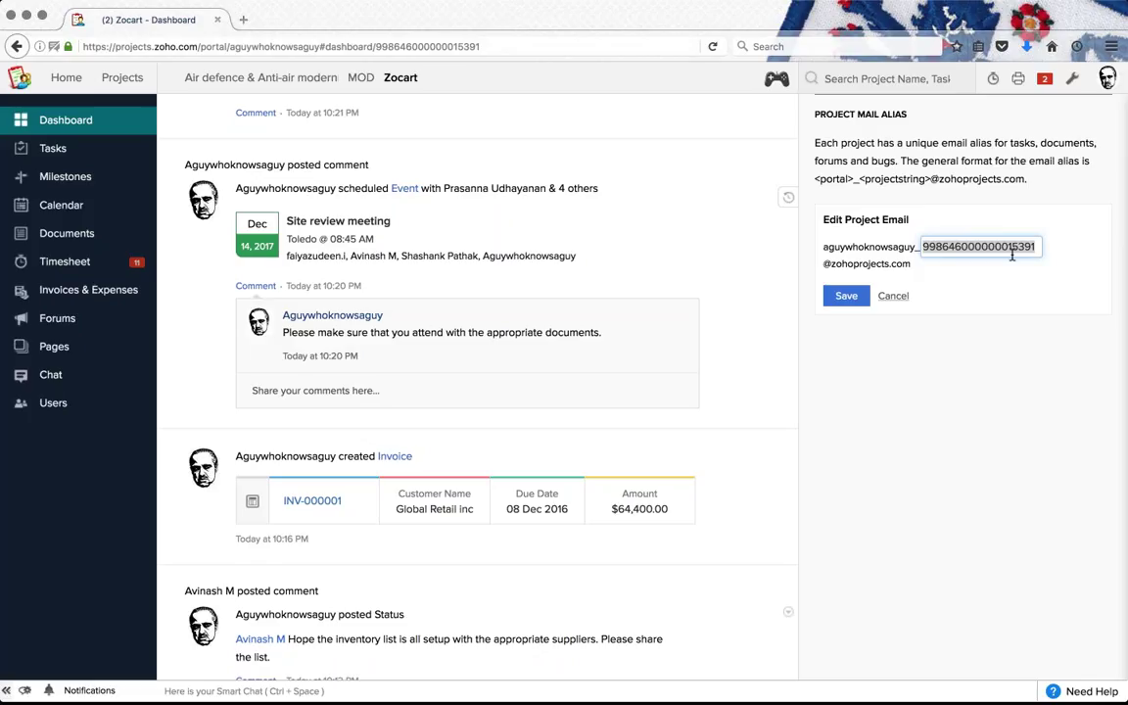
type("zo")
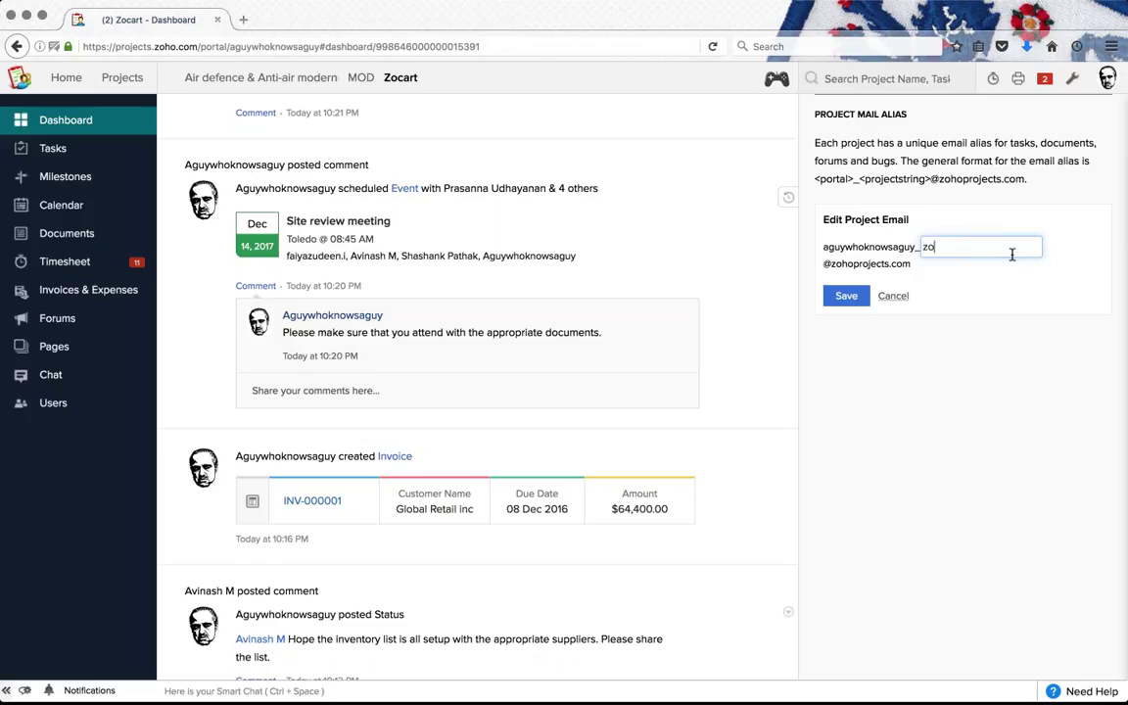
type("co")
type("art")
scroll(990, 303, "down", 2)
scroll(984, 321, "up", 3)
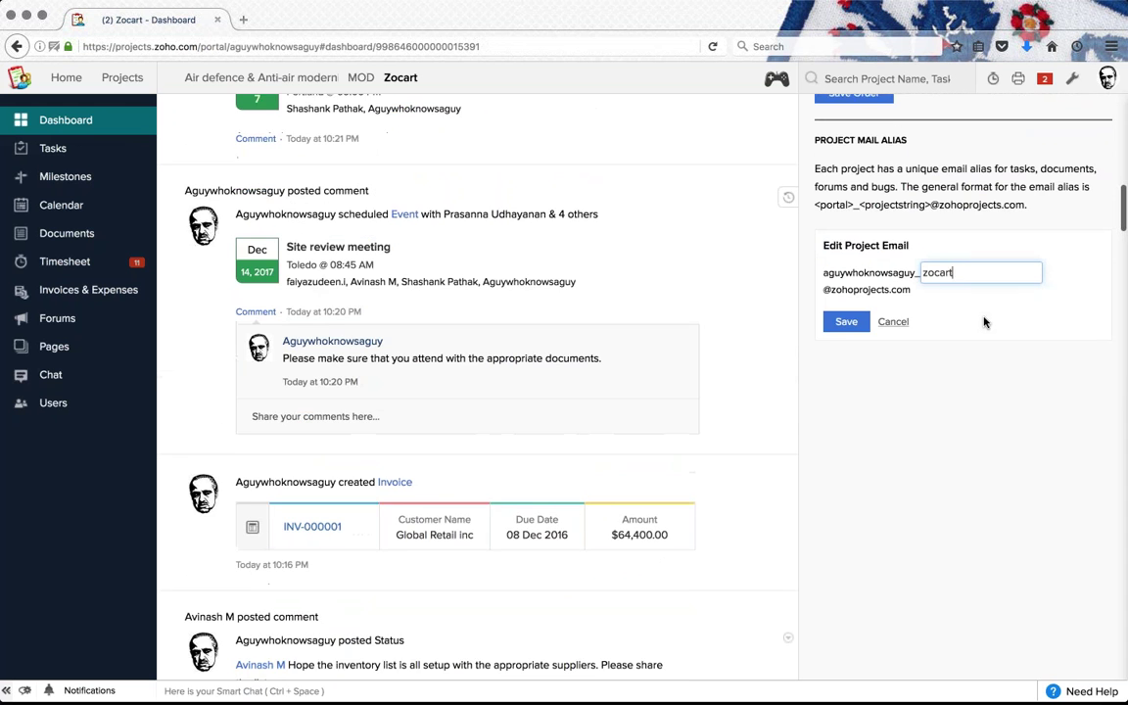
left_click(846, 329)
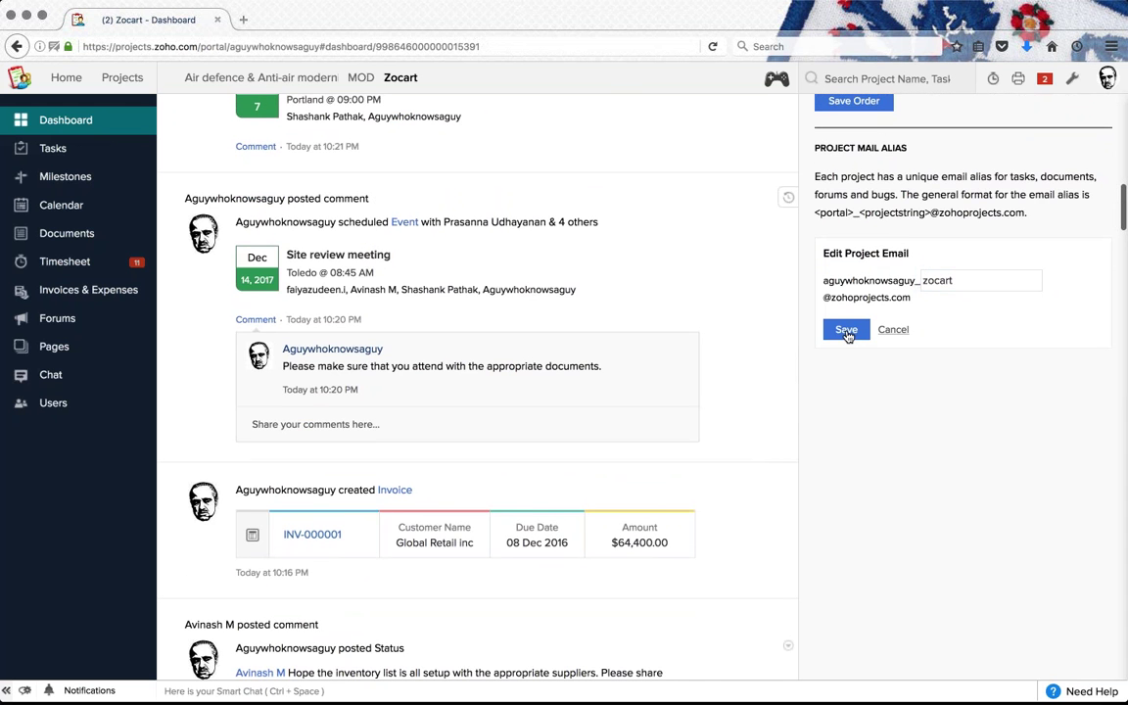
scroll(979, 293, "up", 5)
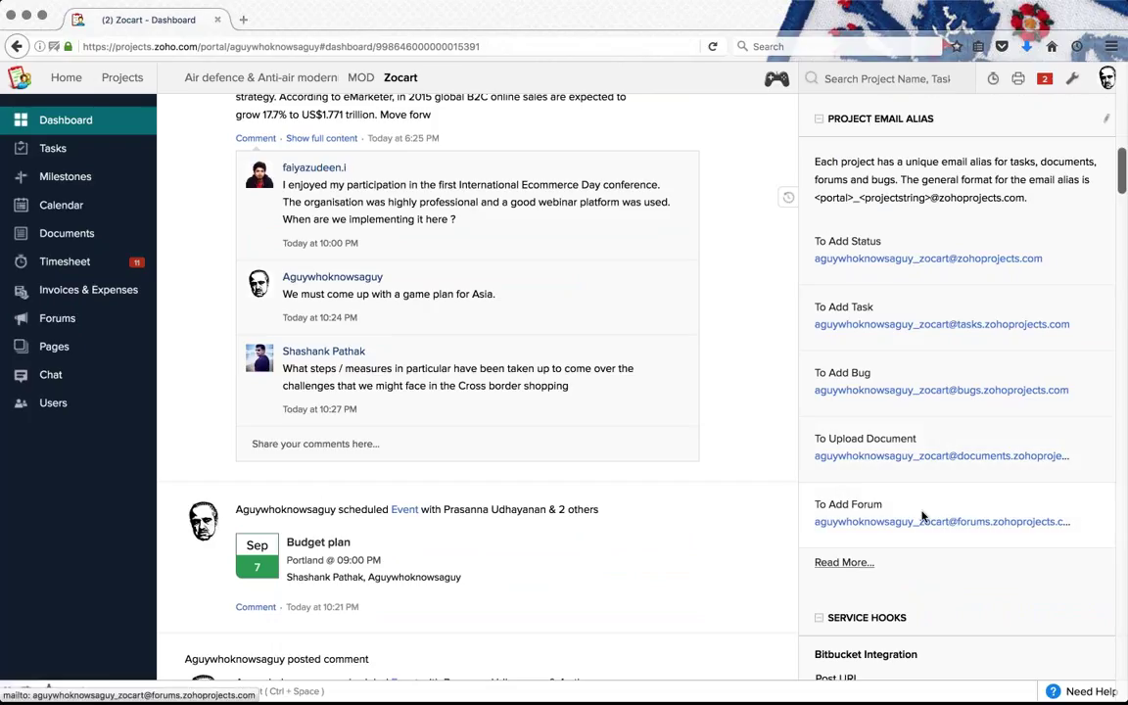
scroll(921, 516, "up", 1)
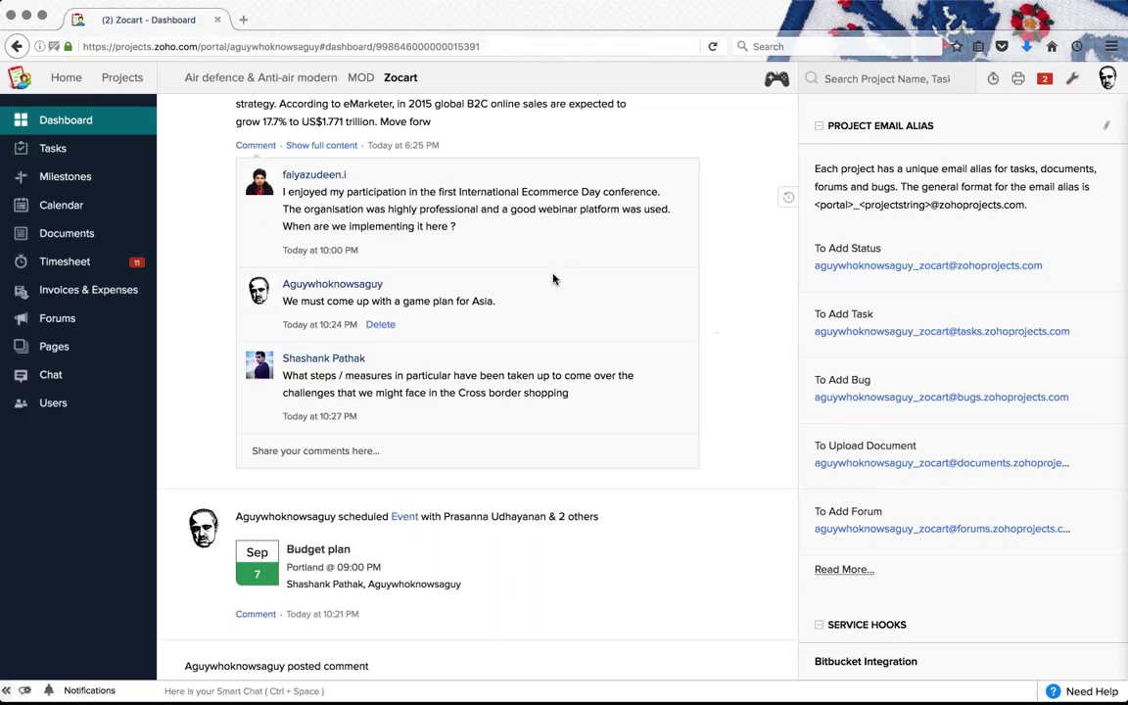
Step: Open Zocart's project customization and examine the dashboard widget choices and the project editing fields, from owner and dates to budget and access
scroll(588, 323, "up", 15)
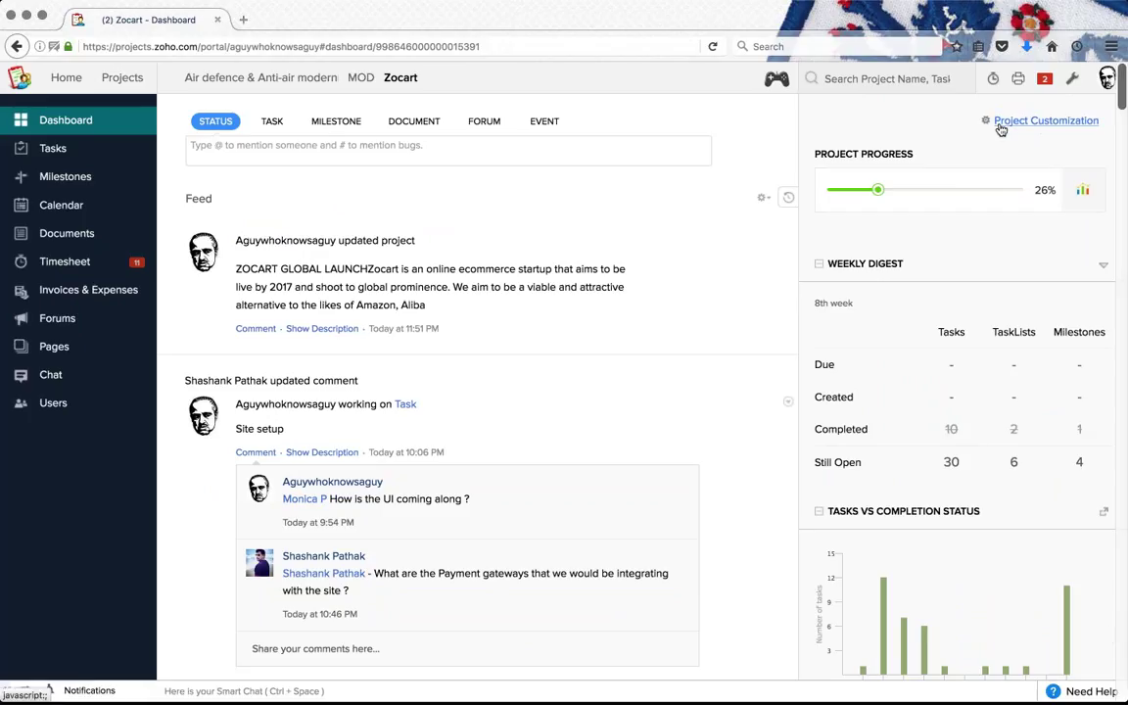
left_click(1057, 122)
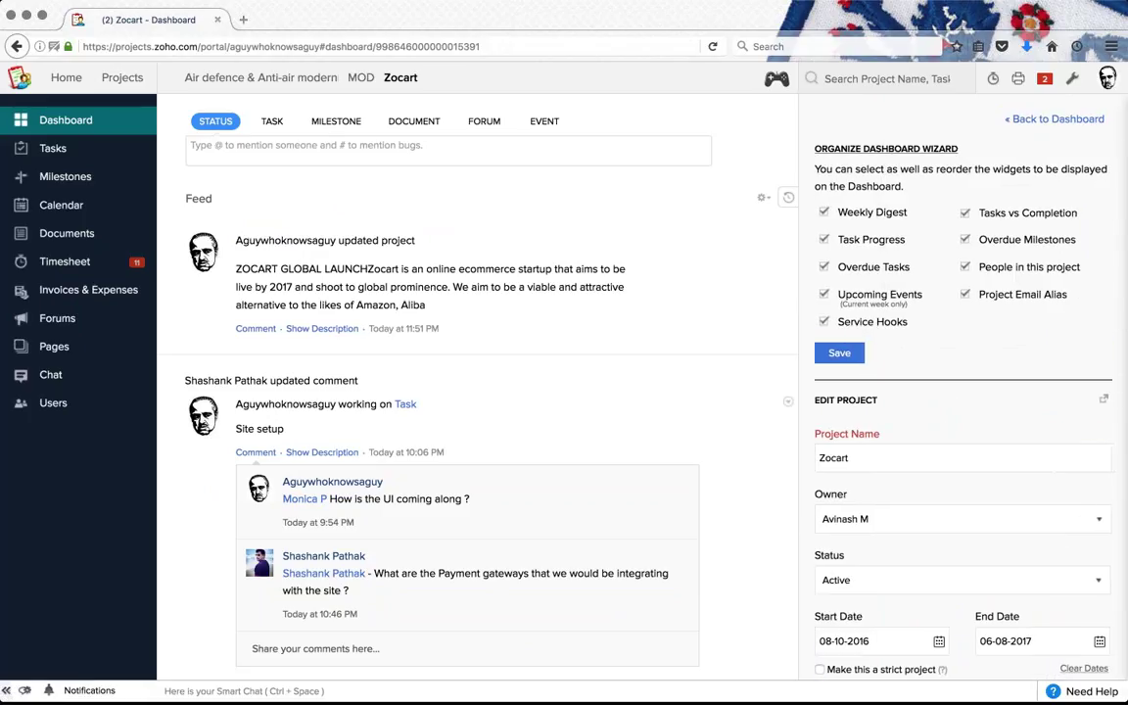
scroll(1071, 406, "down", 3)
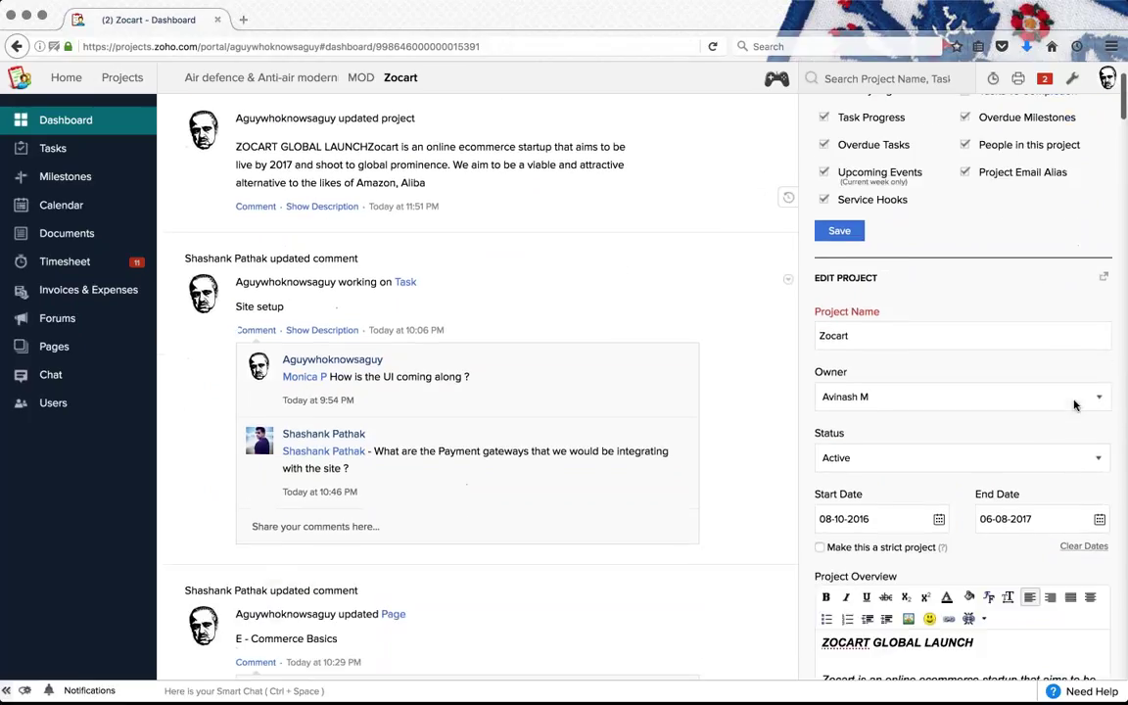
scroll(1074, 404, "down", 3)
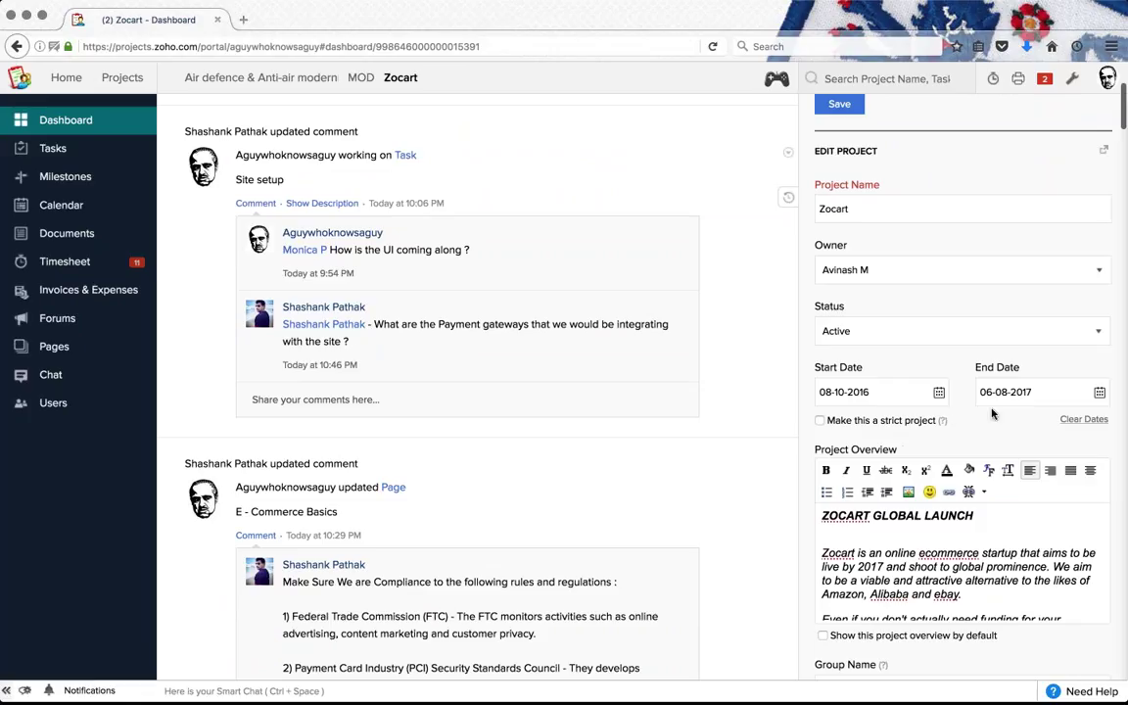
scroll(1000, 411, "down", 3)
scroll(743, 441, "down", 1)
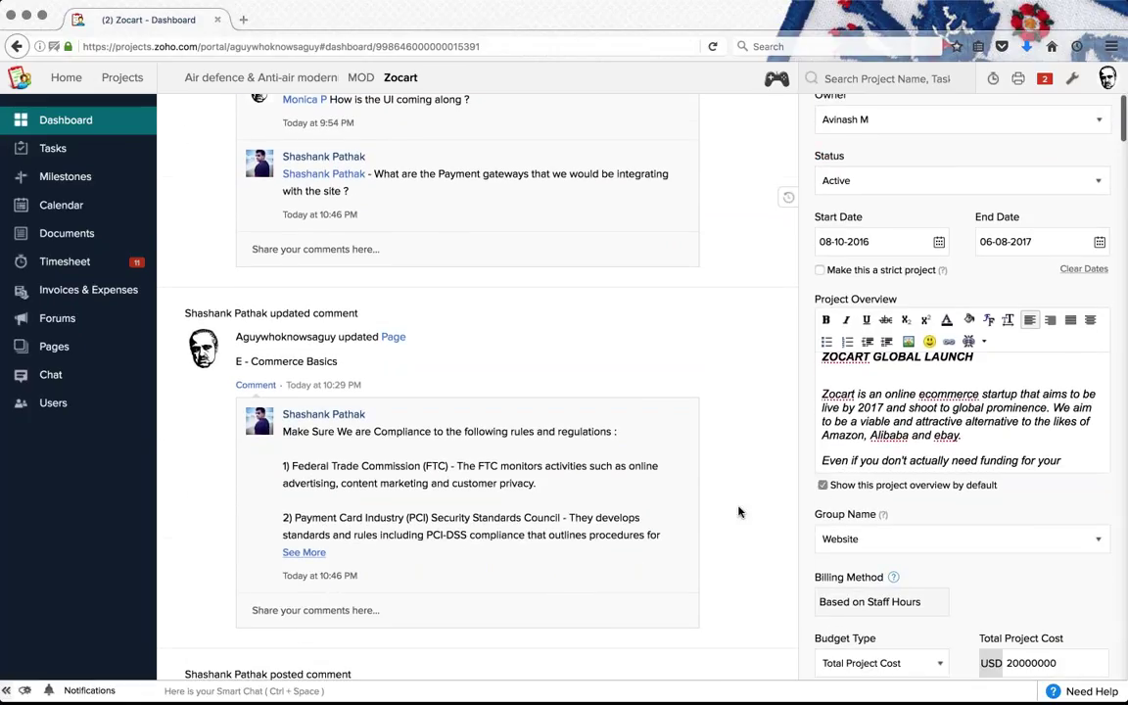
scroll(739, 512, "down", 5)
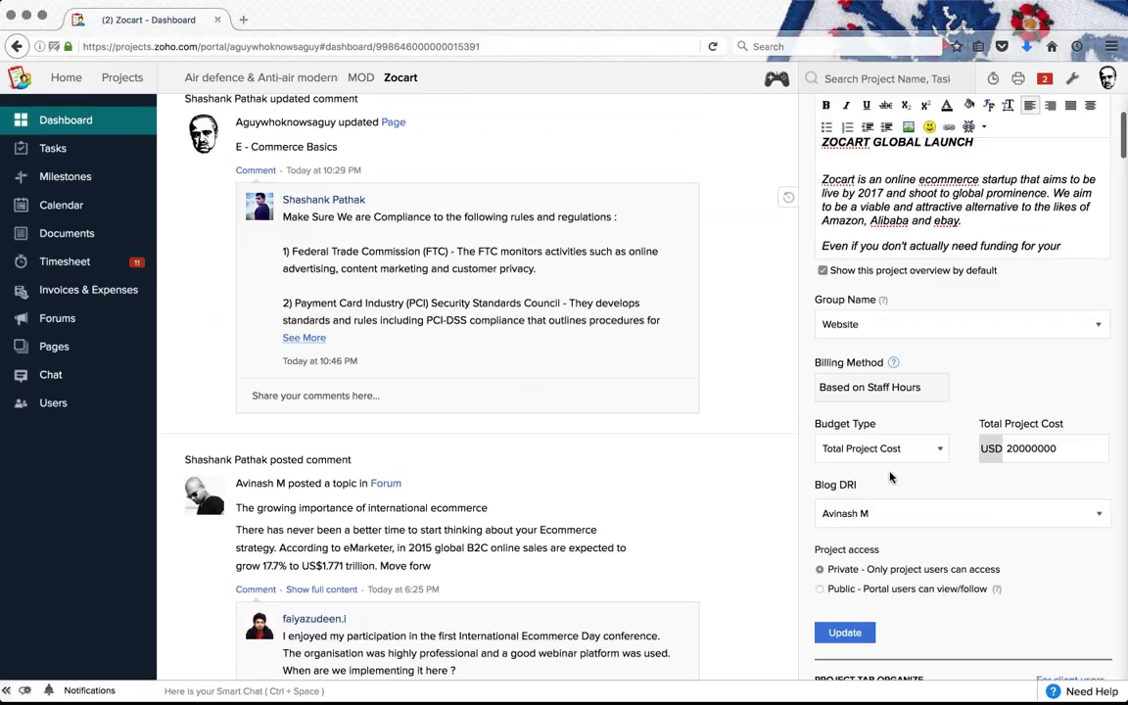
scroll(889, 477, "down", 3)
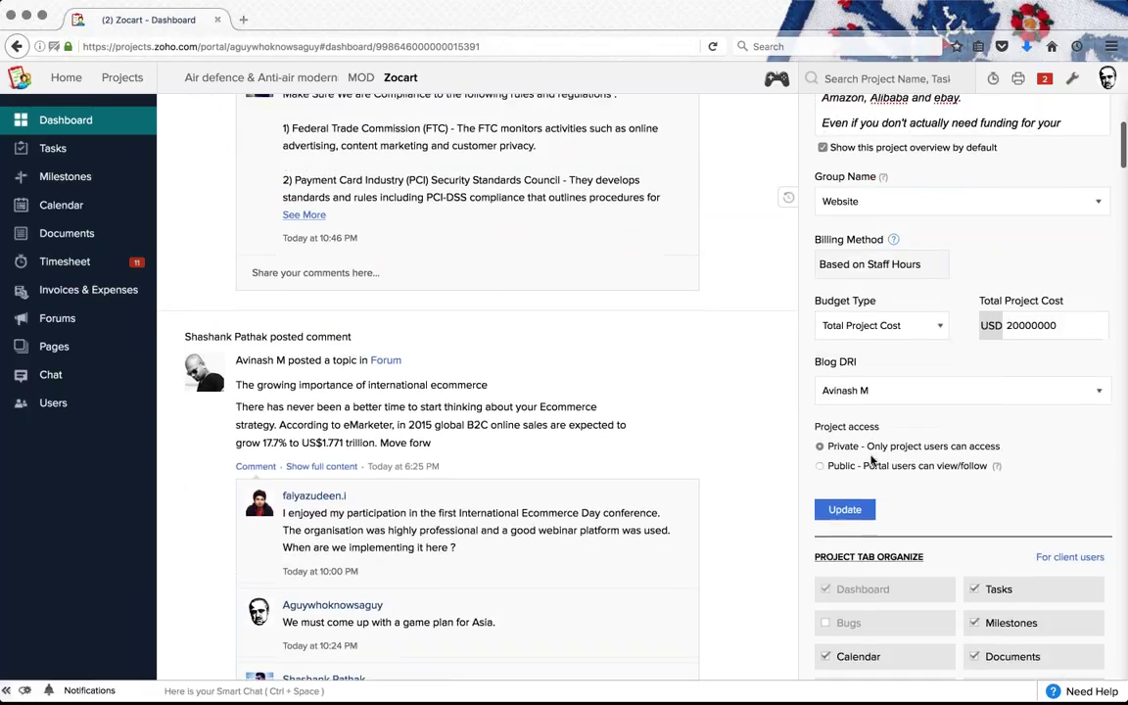
scroll(612, 421, "up", 1)
scroll(1025, 524, "down", 1)
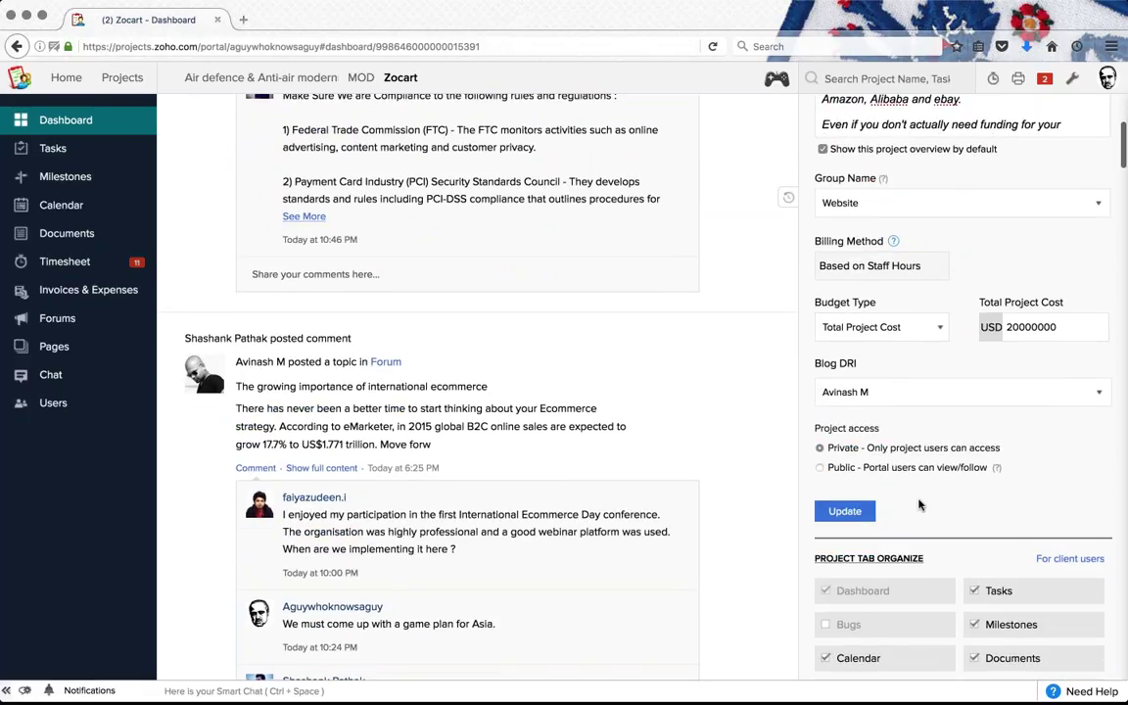
Step: Review the project tab organization and mail alias settings, and return to the dashboard without changing them
scroll(918, 505, "down", 6)
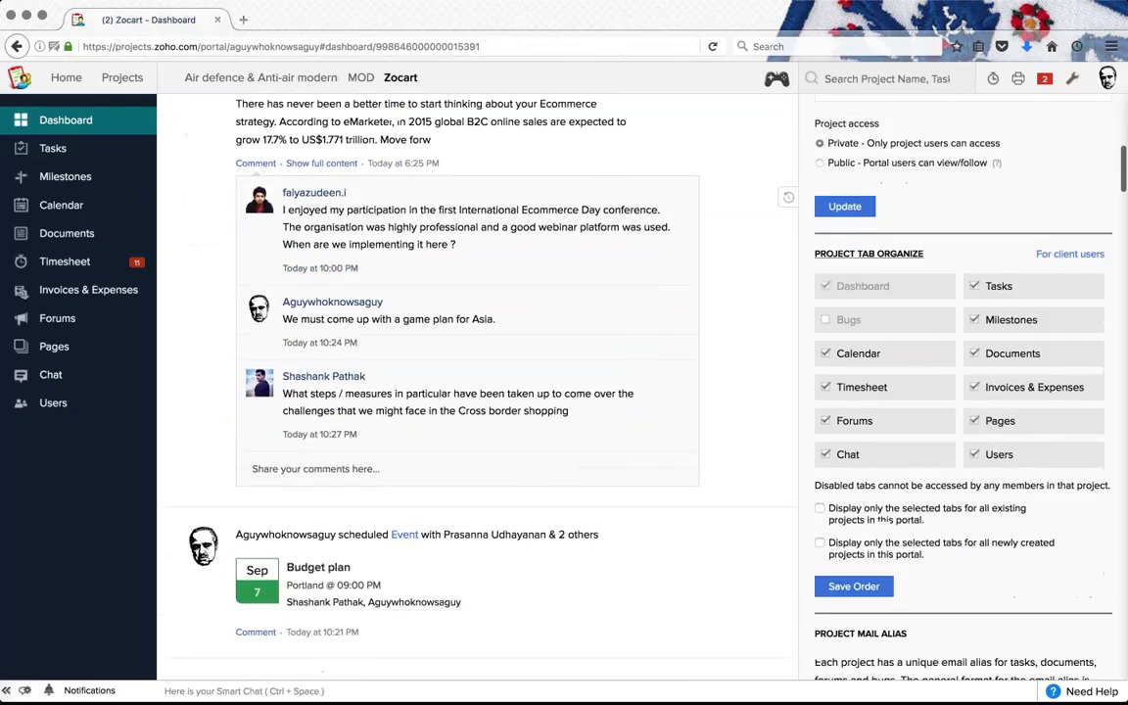
scroll(857, 574, "down", 2)
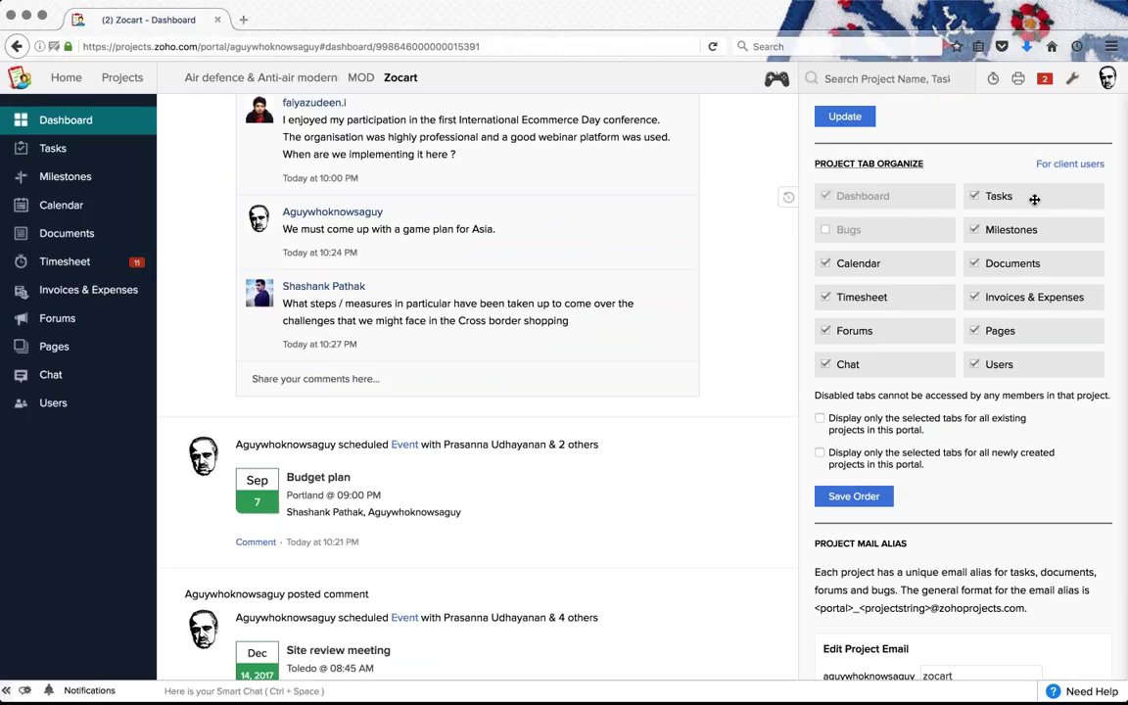
mouse_move(1017, 225)
left_mouse_down()
mouse_move(1025, 200)
mouse_move(1002, 227)
mouse_move(1025, 270)
mouse_move(1021, 227)
left_mouse_up()
scroll(998, 288, "down", 5)
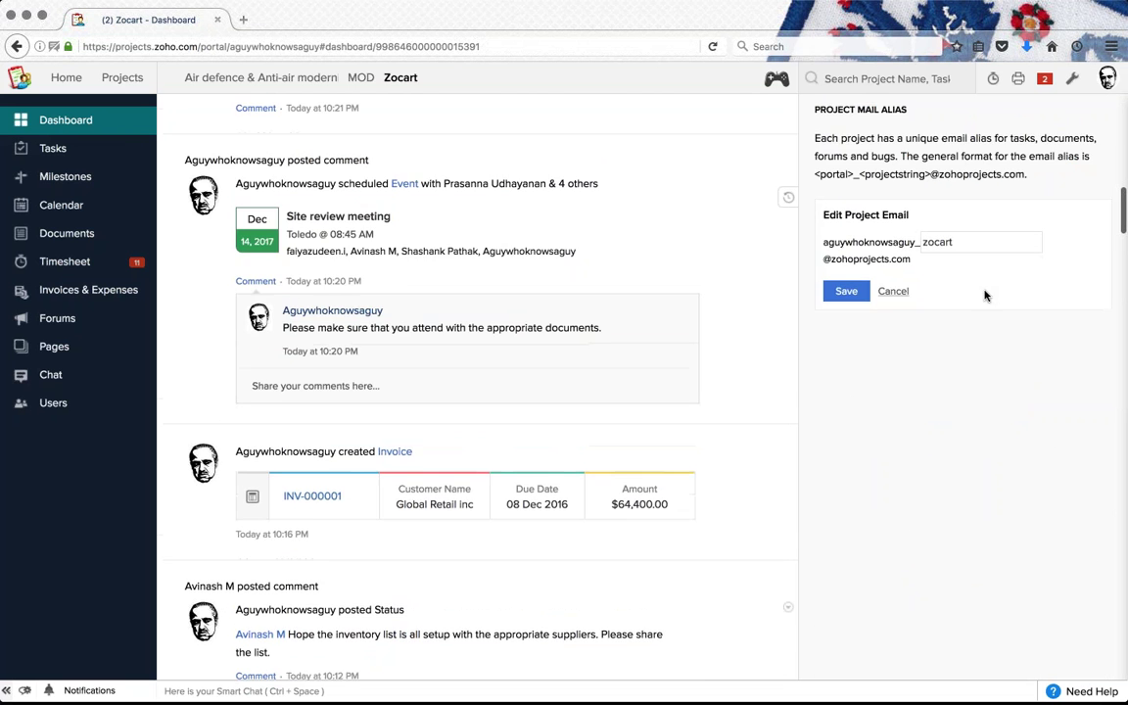
scroll(983, 294, "up", 9)
scroll(1052, 126, "up", 4)
left_click(1052, 119)
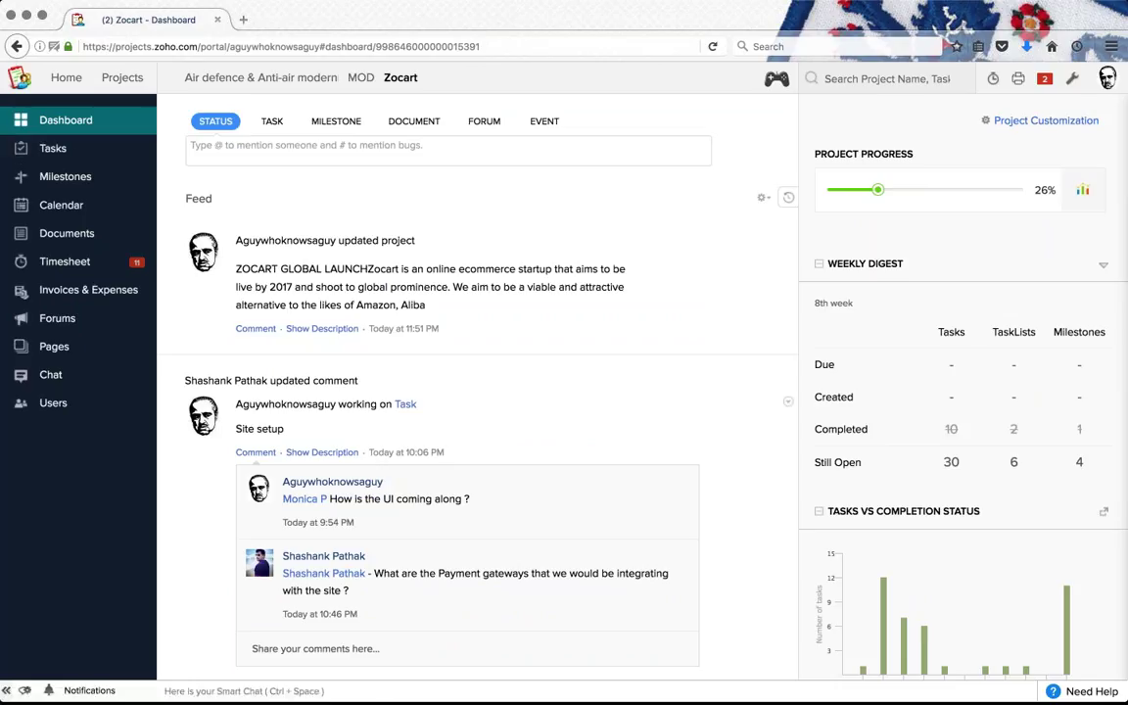
Step: View Zocart's task list in the Classic view, and go to the project's milestones list
left_click(89, 162)
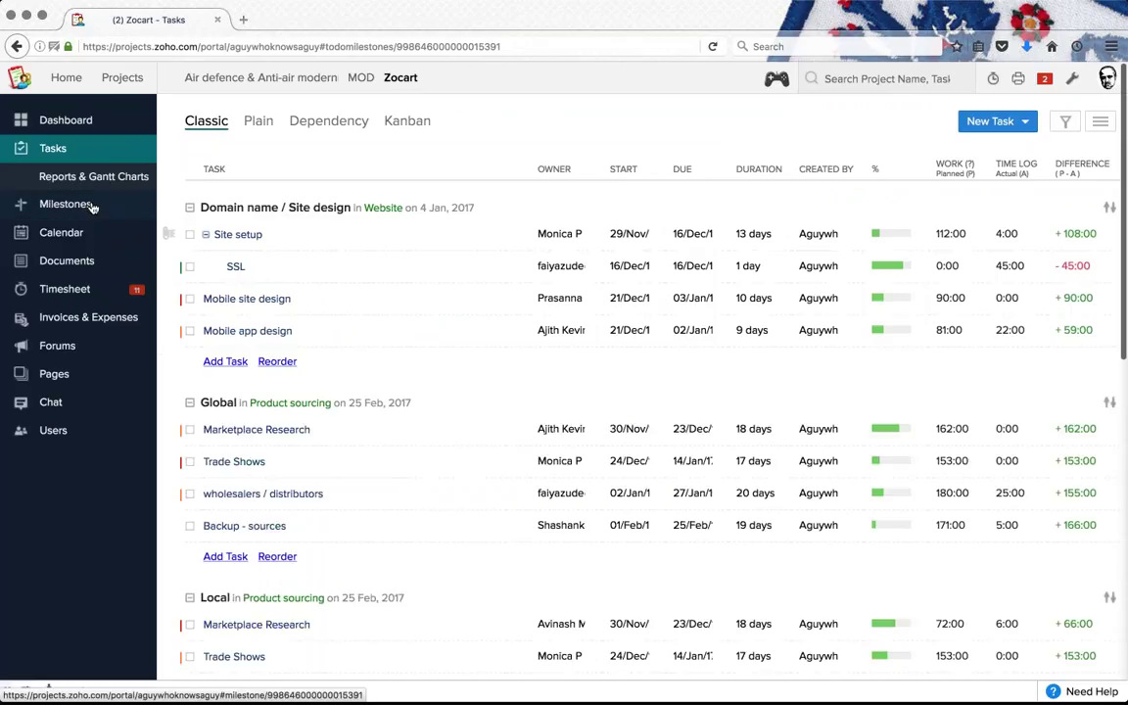
left_click(91, 205)
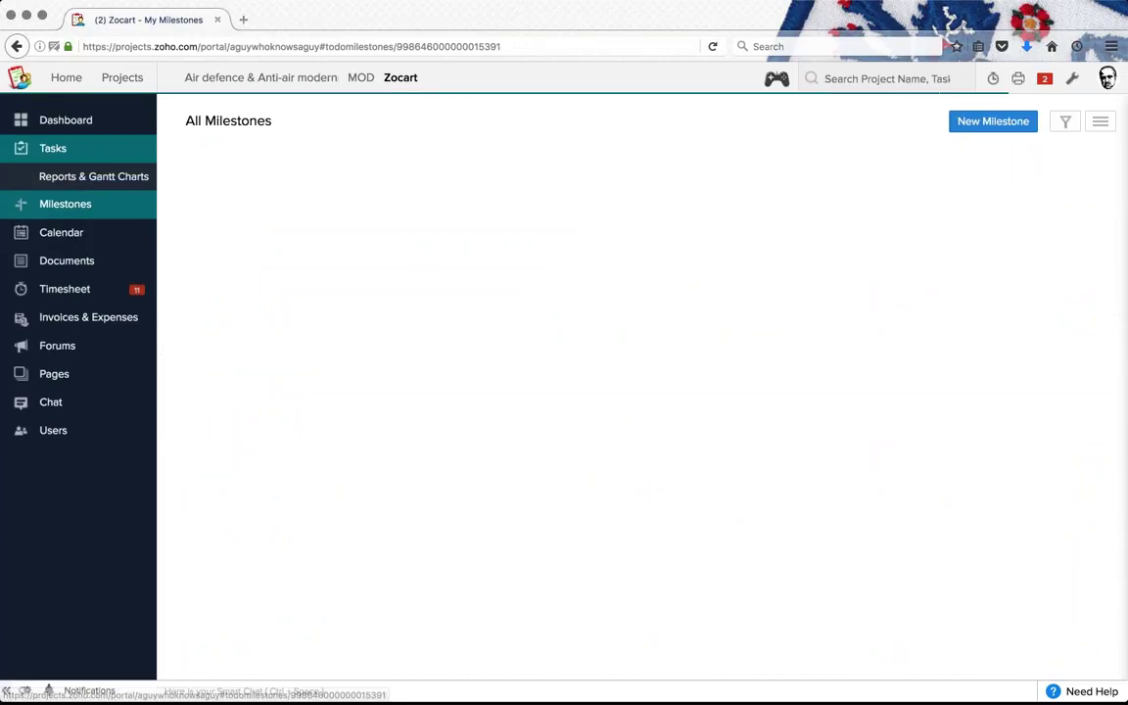
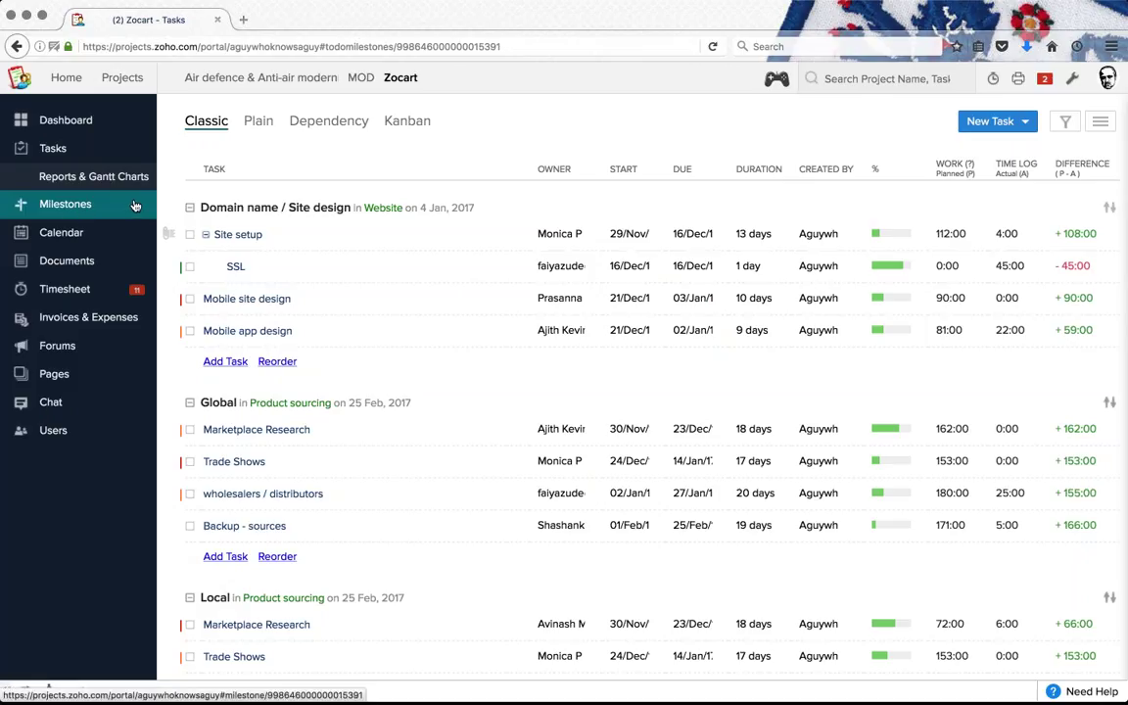
left_click(101, 203)
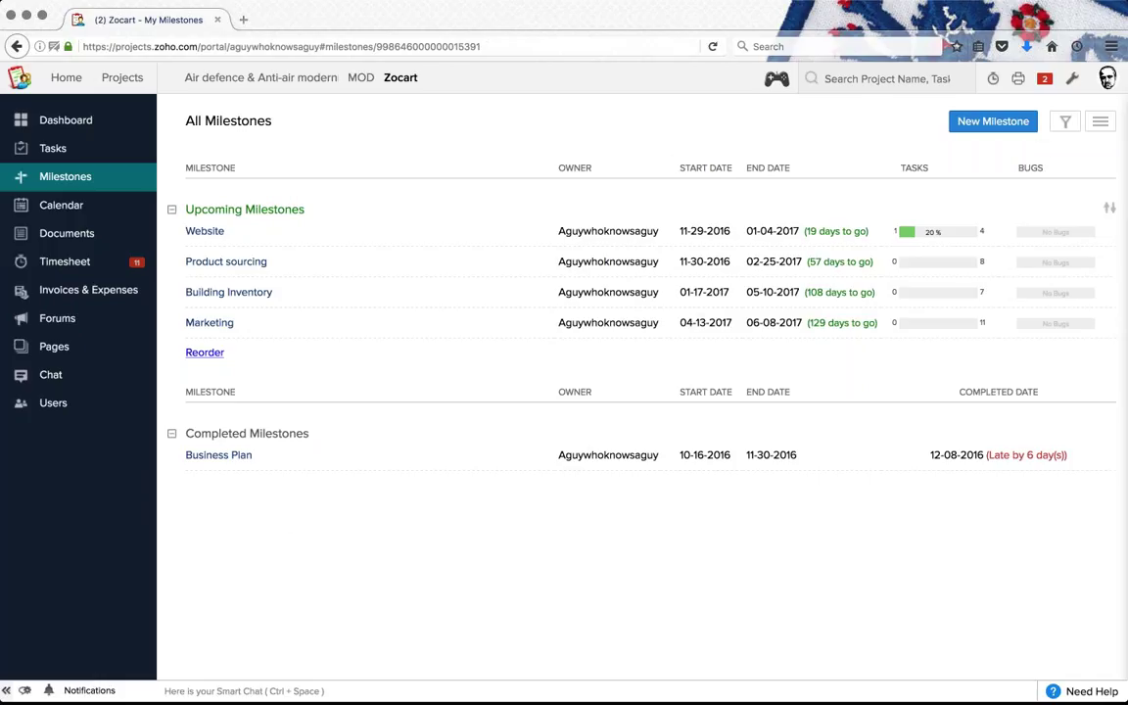
Step: Start a new milestone, assign a project user as the responsible person, and keep its flag as Internal
left_click(964, 120)
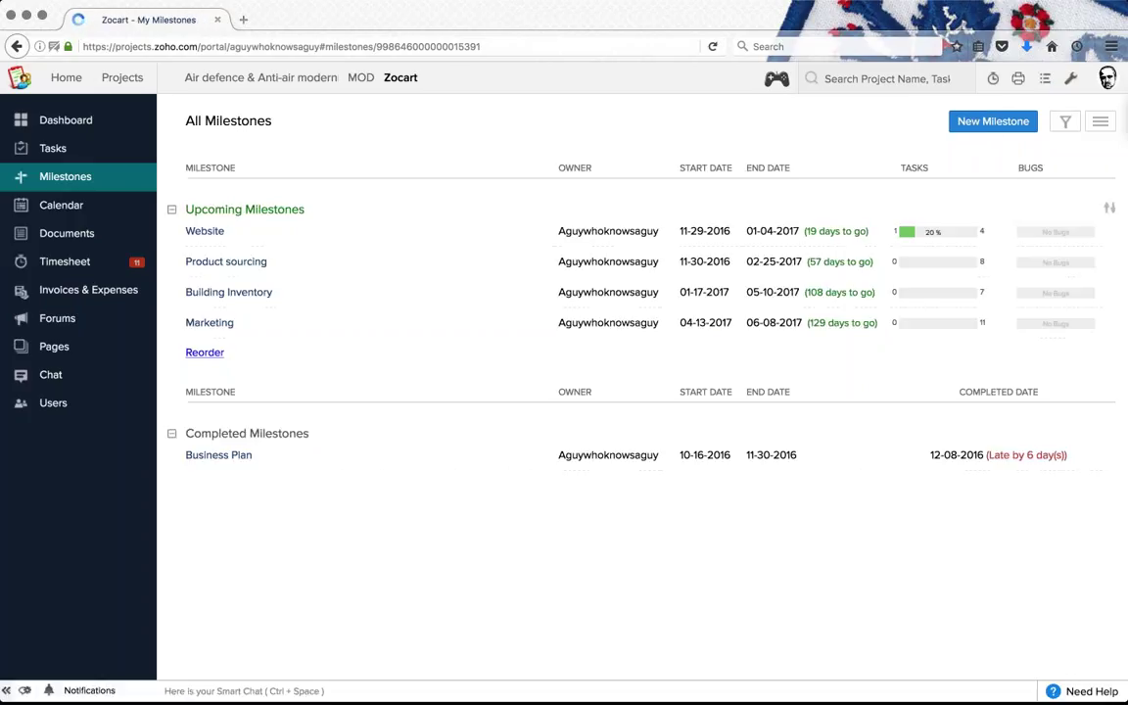
left_click(992, 120)
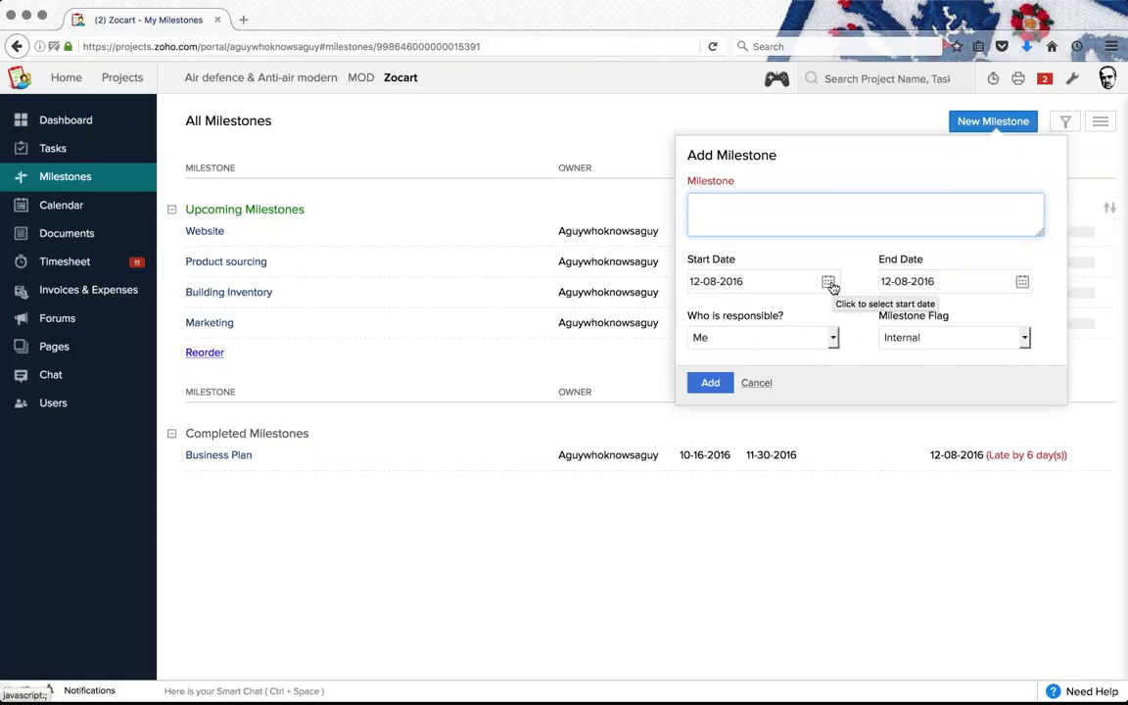
left_click(827, 337)
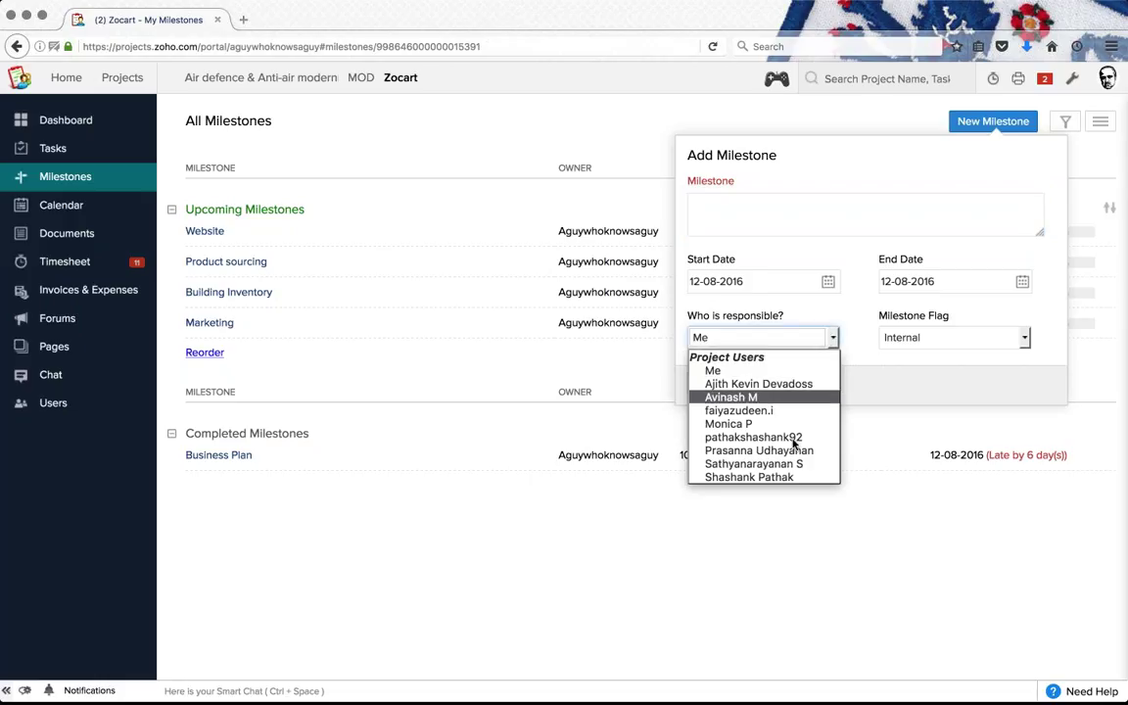
left_click(744, 423)
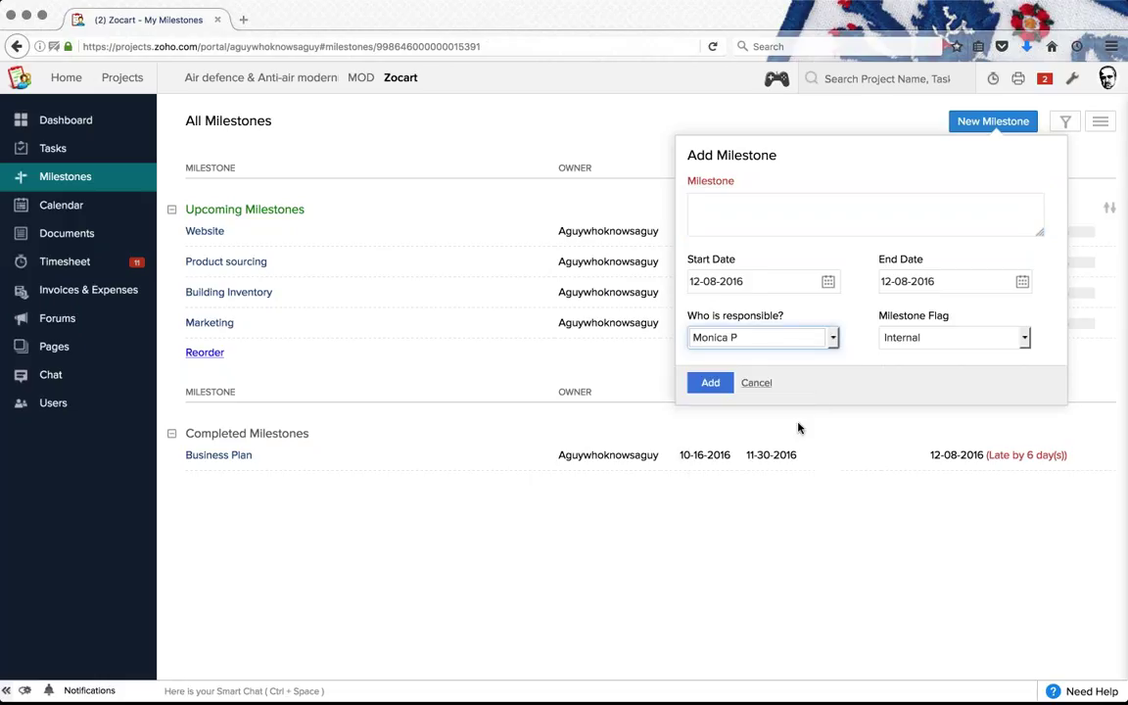
left_click(961, 339)
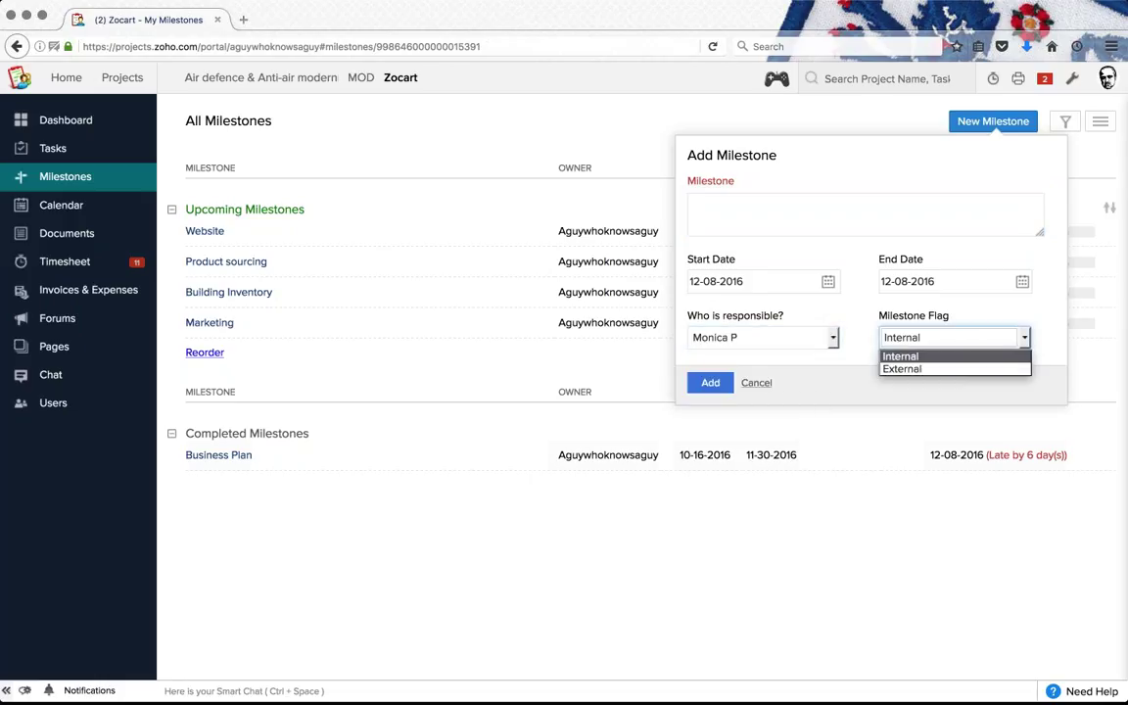
left_click(923, 357)
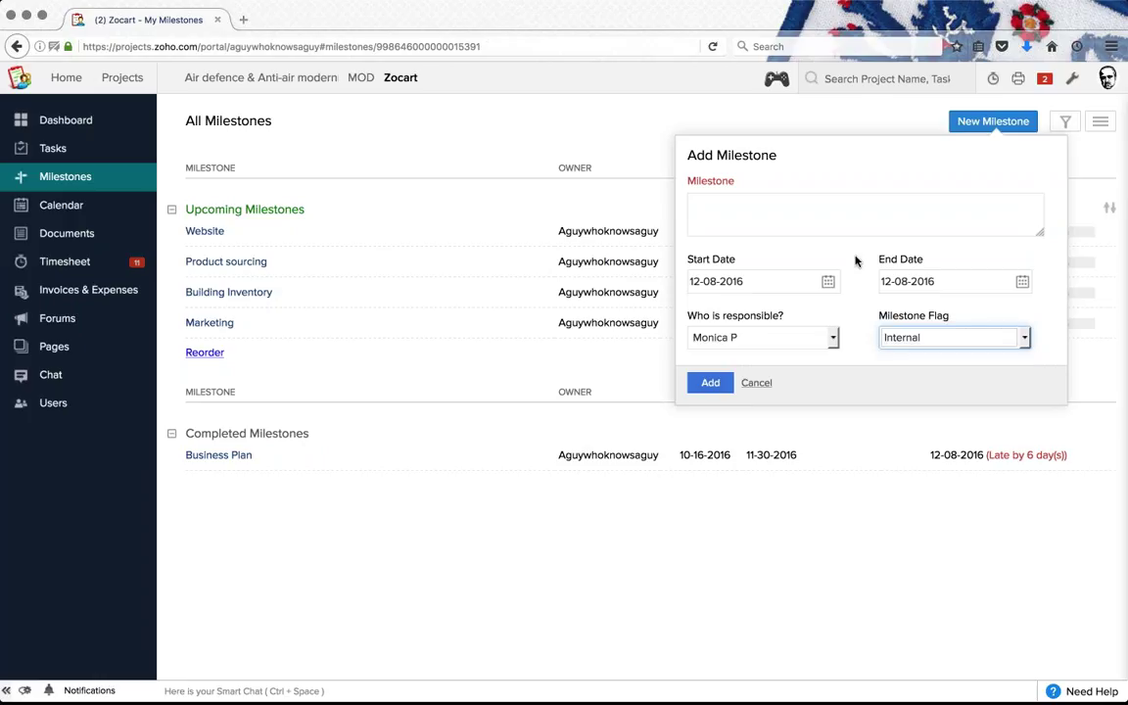
left_click(856, 262)
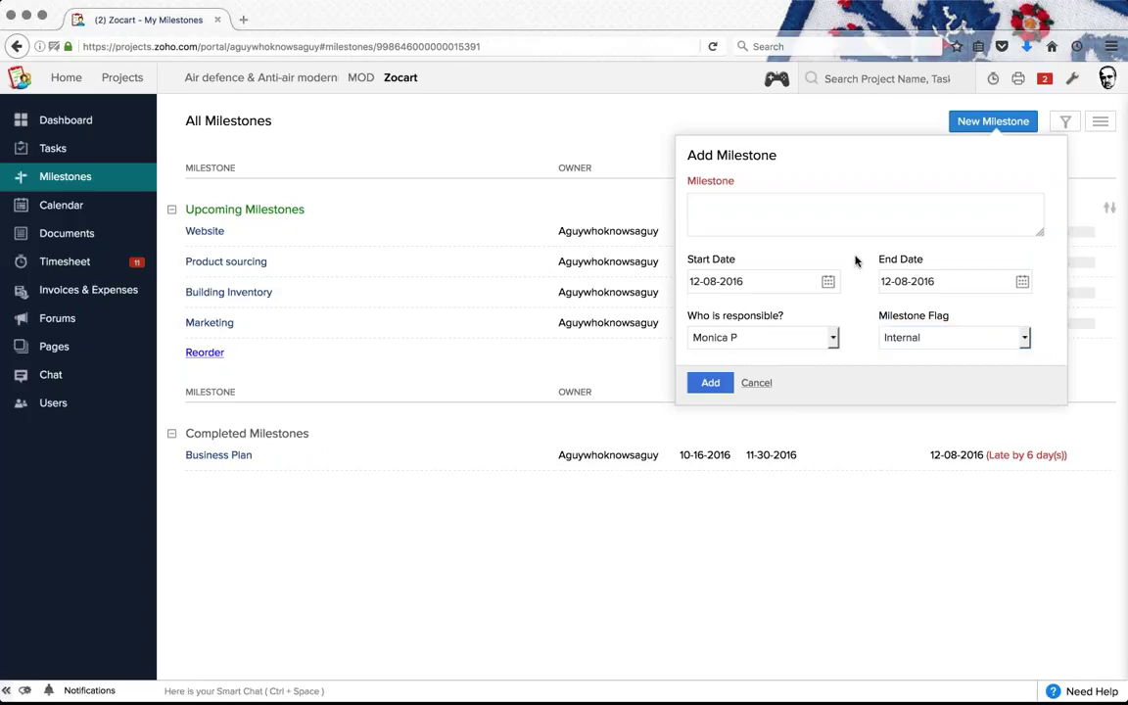
Step: Compare the milestone flag options, switch the flag to External, and discard the new milestone
left_click(947, 341)
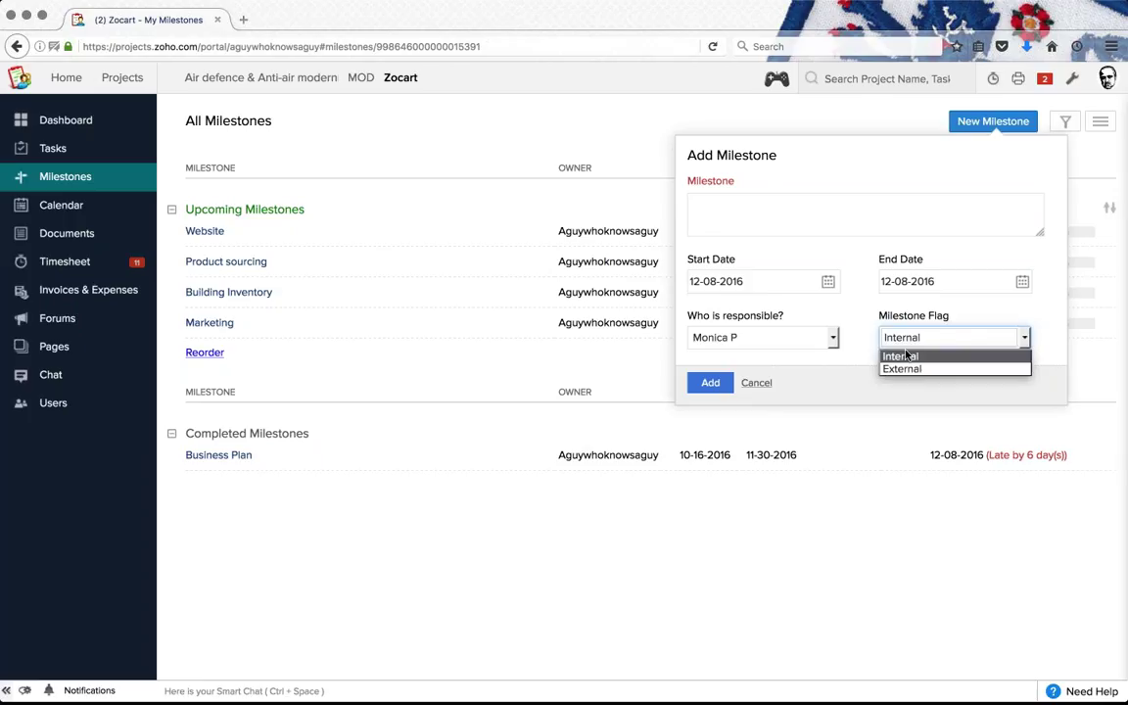
left_click(886, 309)
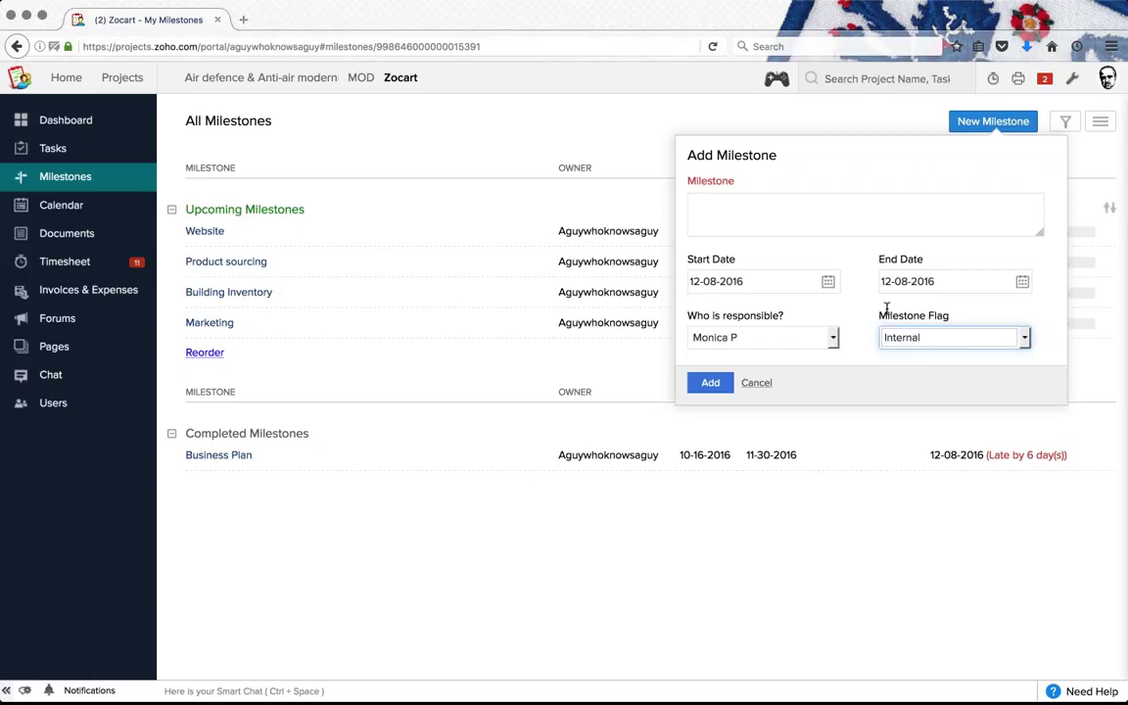
left_click(899, 337)
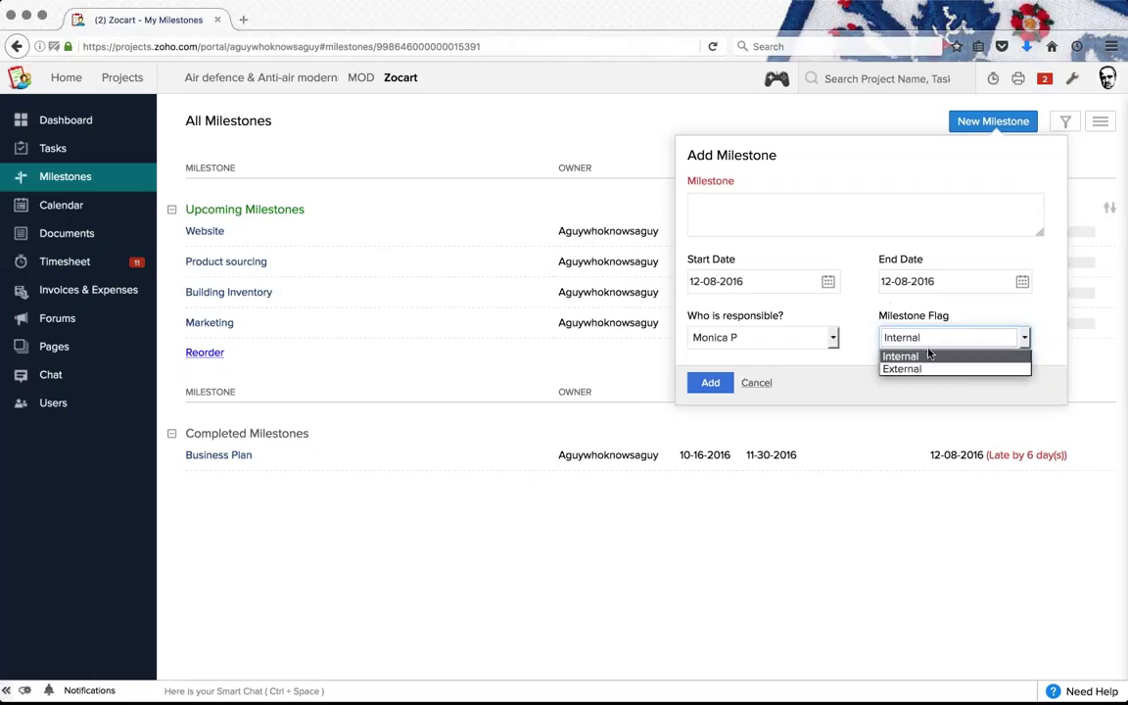
left_click(911, 369)
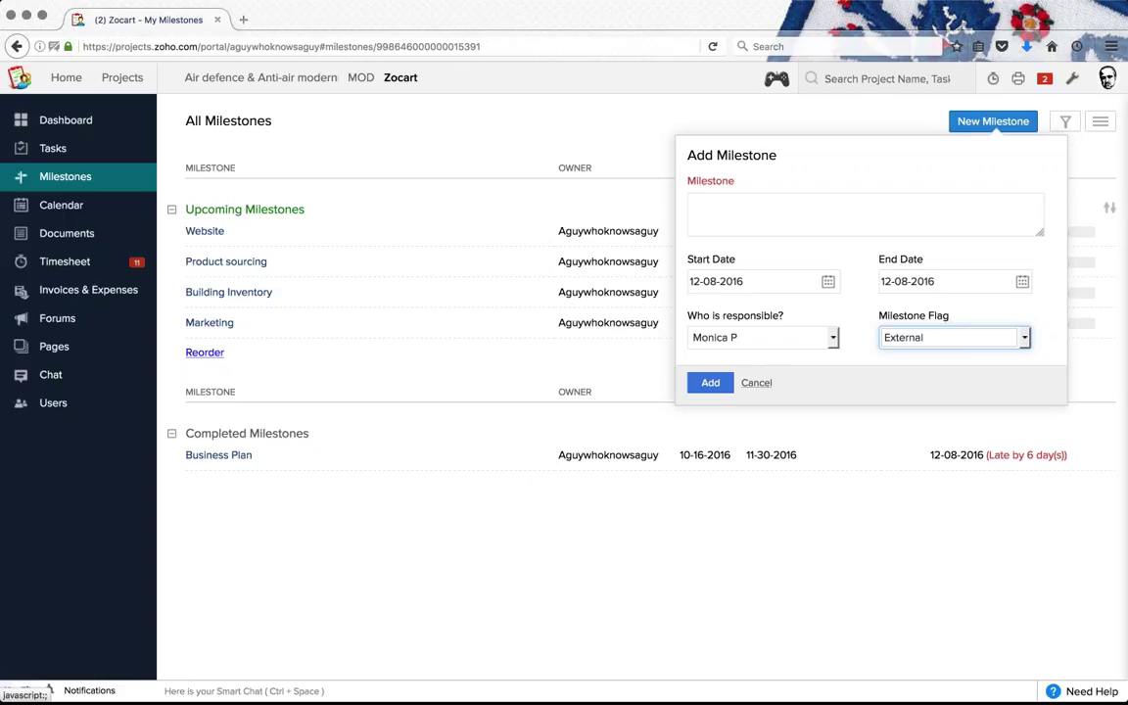
left_click(755, 382)
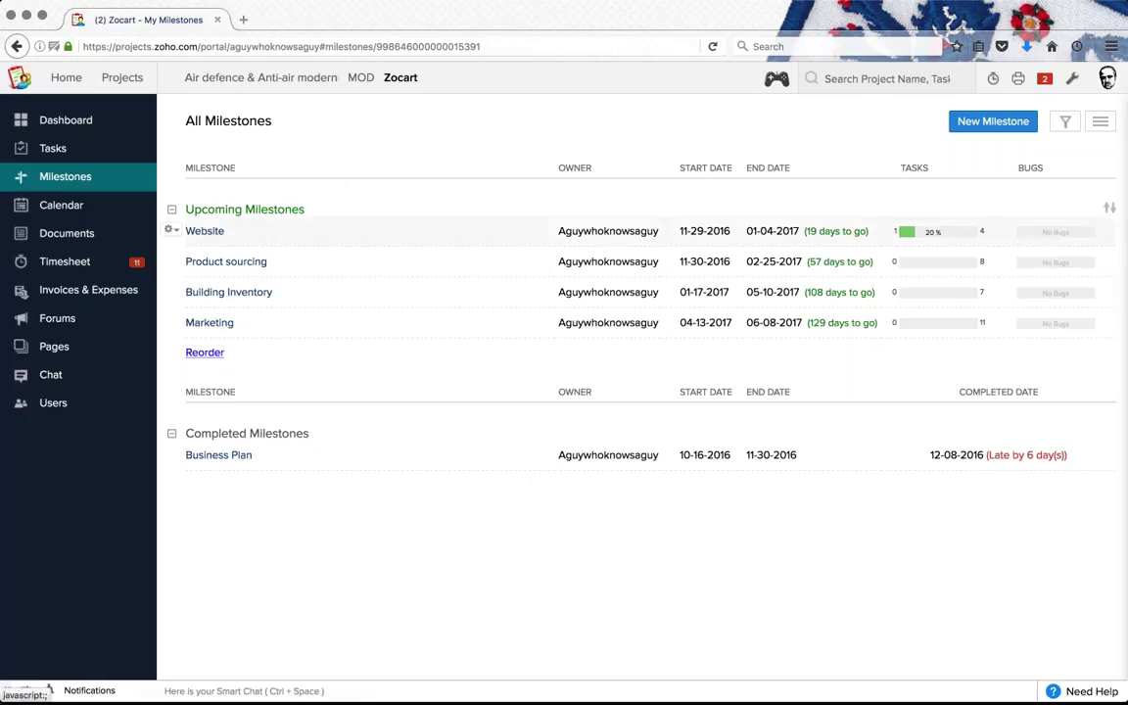
Step: Open the Website milestone, view the tasks in its Domain name / Site design task list, and return to the milestone
left_click(201, 231)
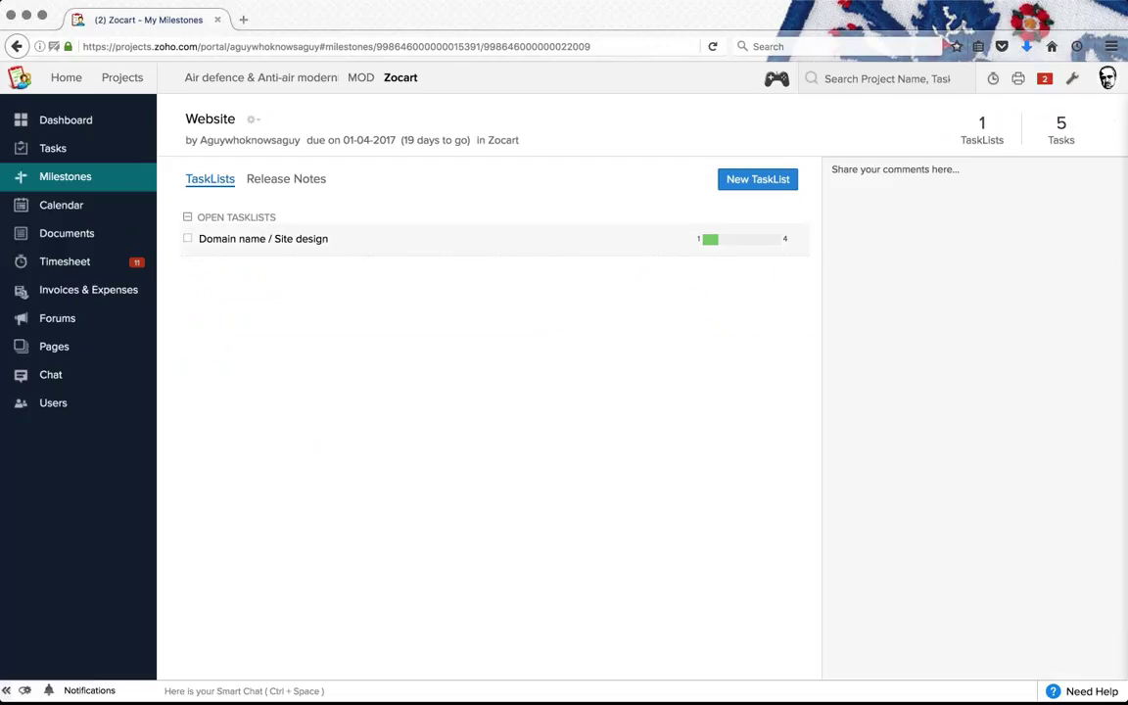
left_click(263, 238)
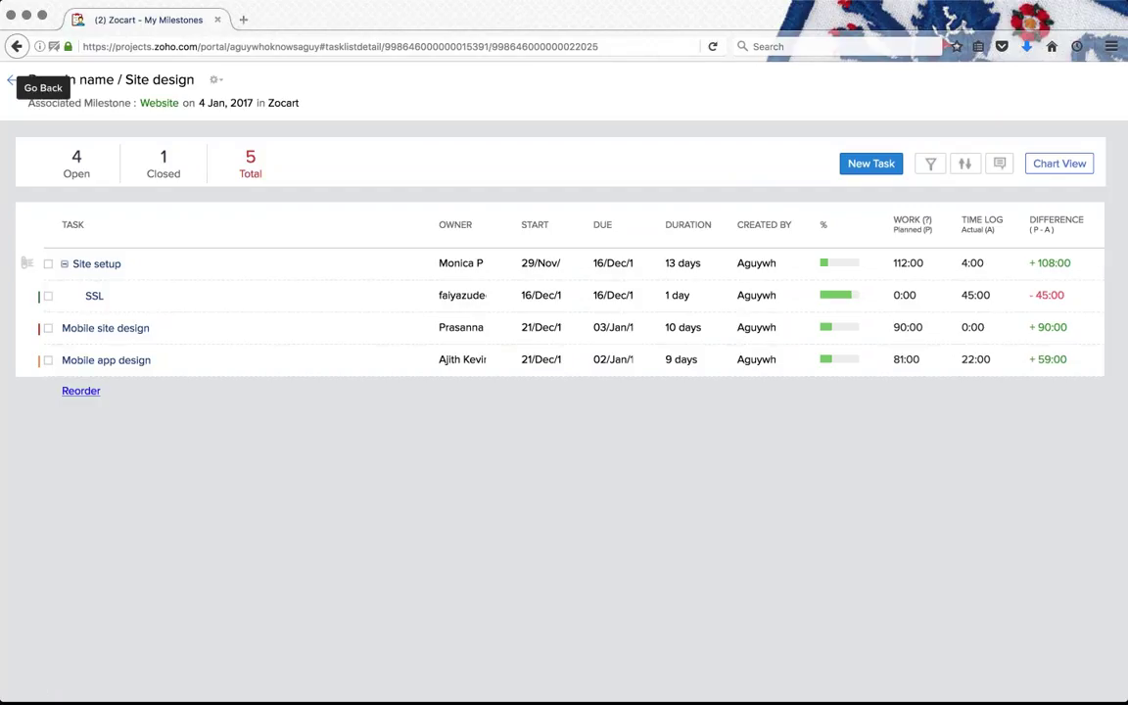
left_click(13, 79)
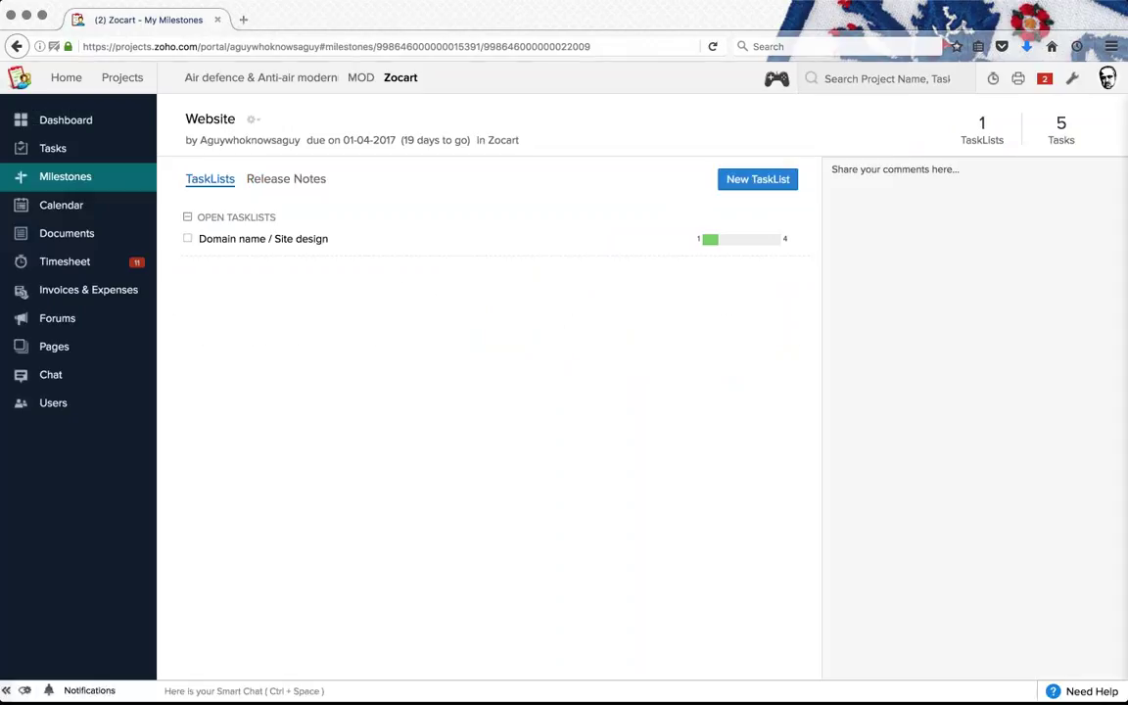
Step: Open the project's tasks and review the Classic view from the Website task list through the Marketing task lists
left_click(77, 152)
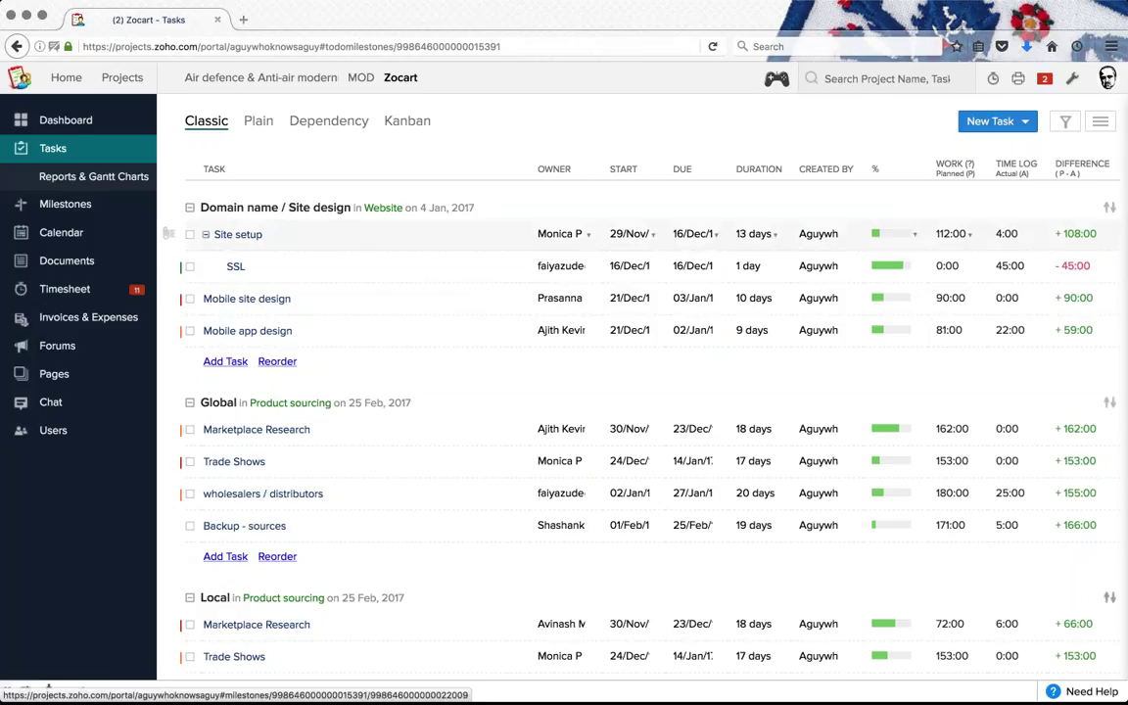
scroll(447, 280, "down", 10)
scroll(442, 287, "up", 10)
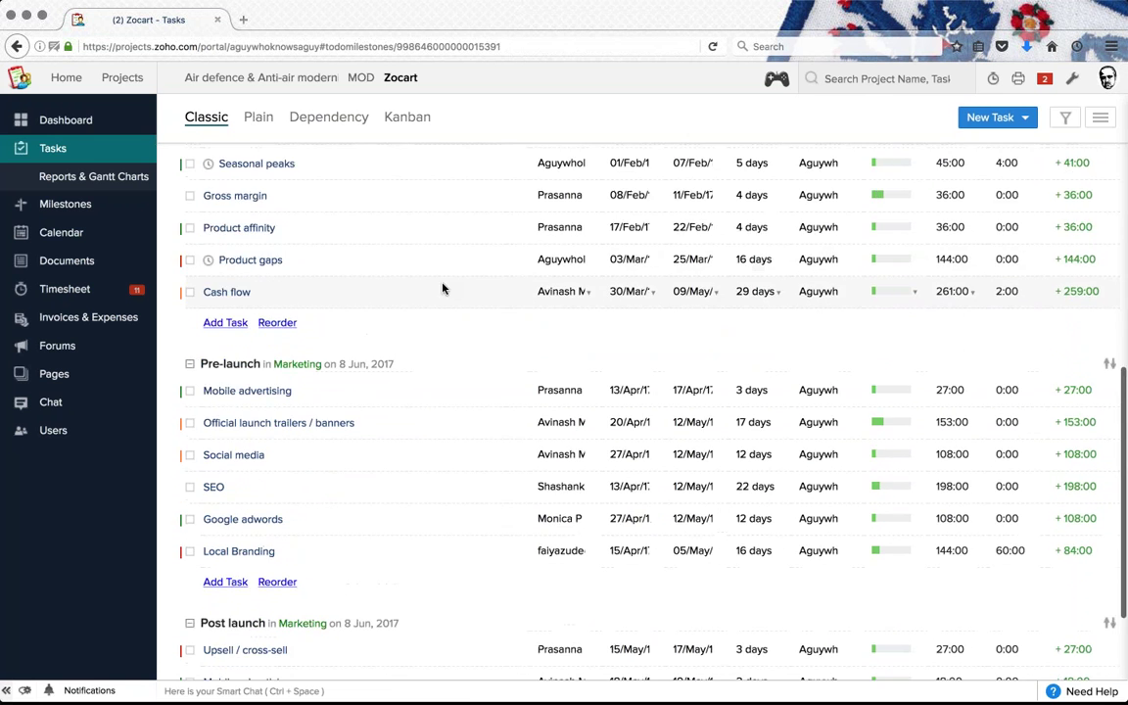
scroll(433, 297, "down", 11)
scroll(434, 297, "down", 2)
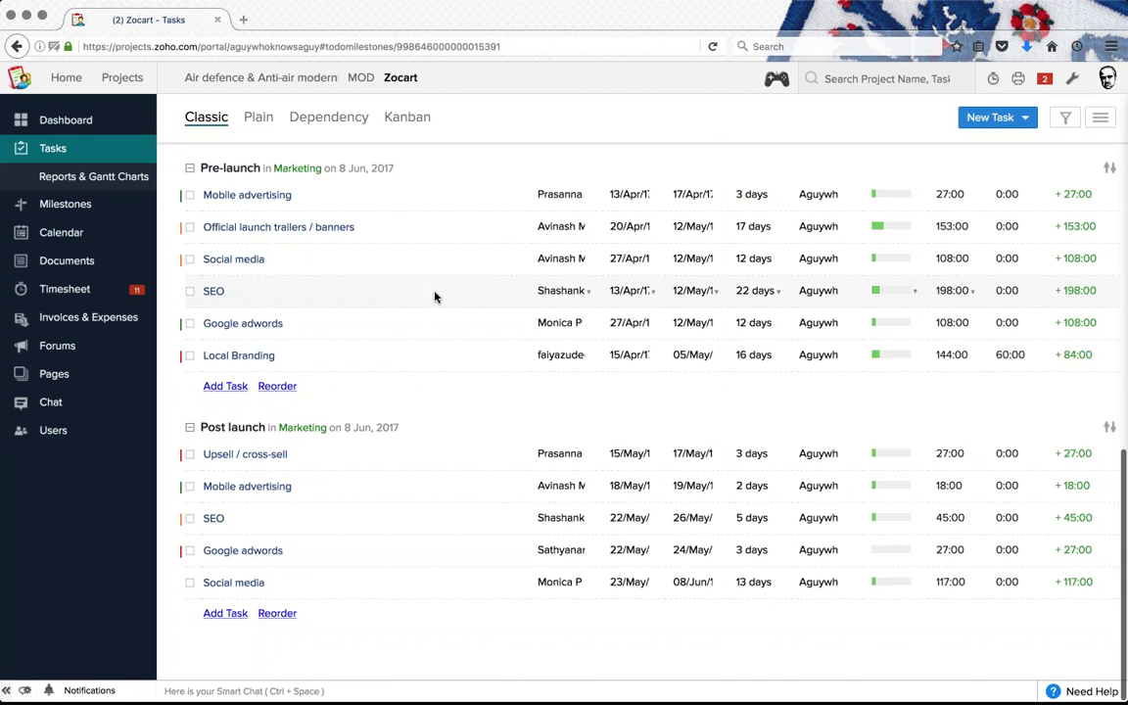
scroll(391, 299, "up", 12)
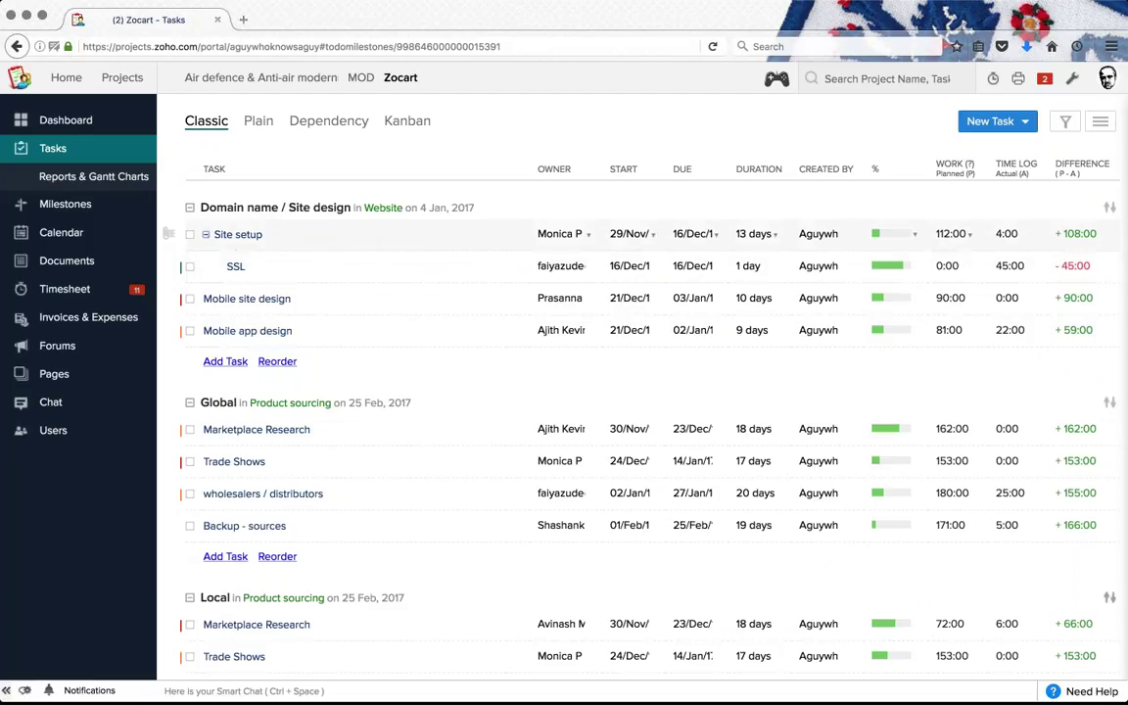
Step: Try adding two more owners to the Site setup task, cancel, and view its start date calendar without changing the date
left_click(569, 234)
left_click(577, 265)
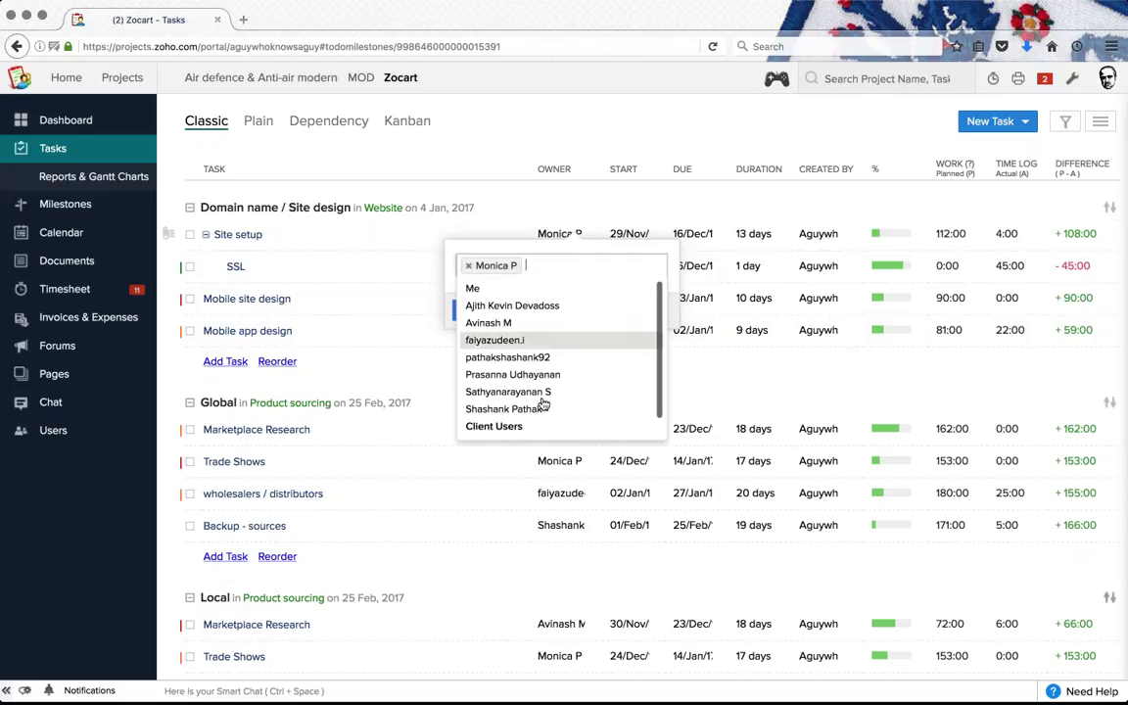
left_click(542, 393)
left_click(642, 266)
left_click(512, 375)
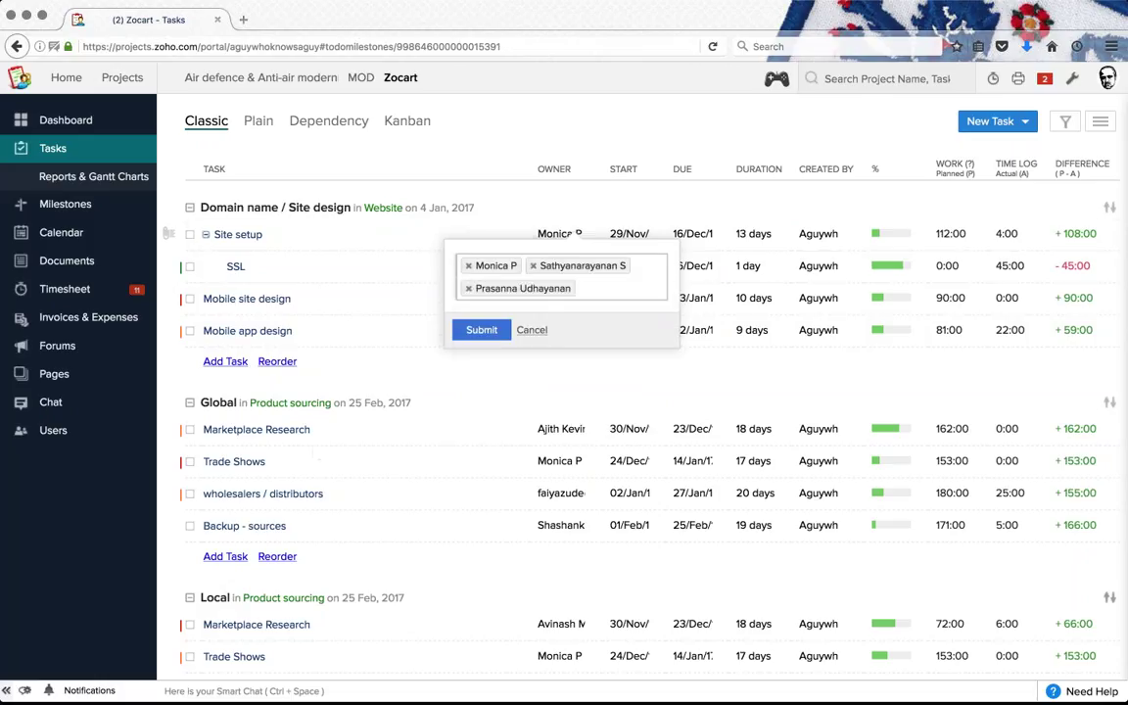
left_click(528, 330)
left_click(645, 238)
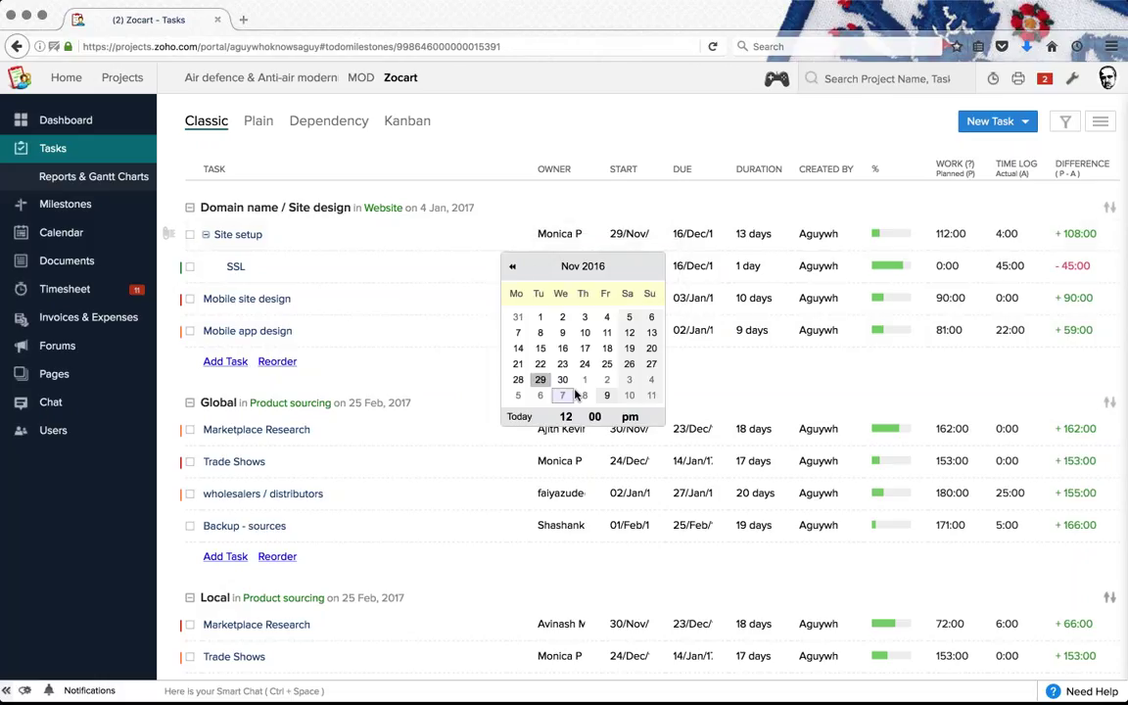
left_click(674, 207)
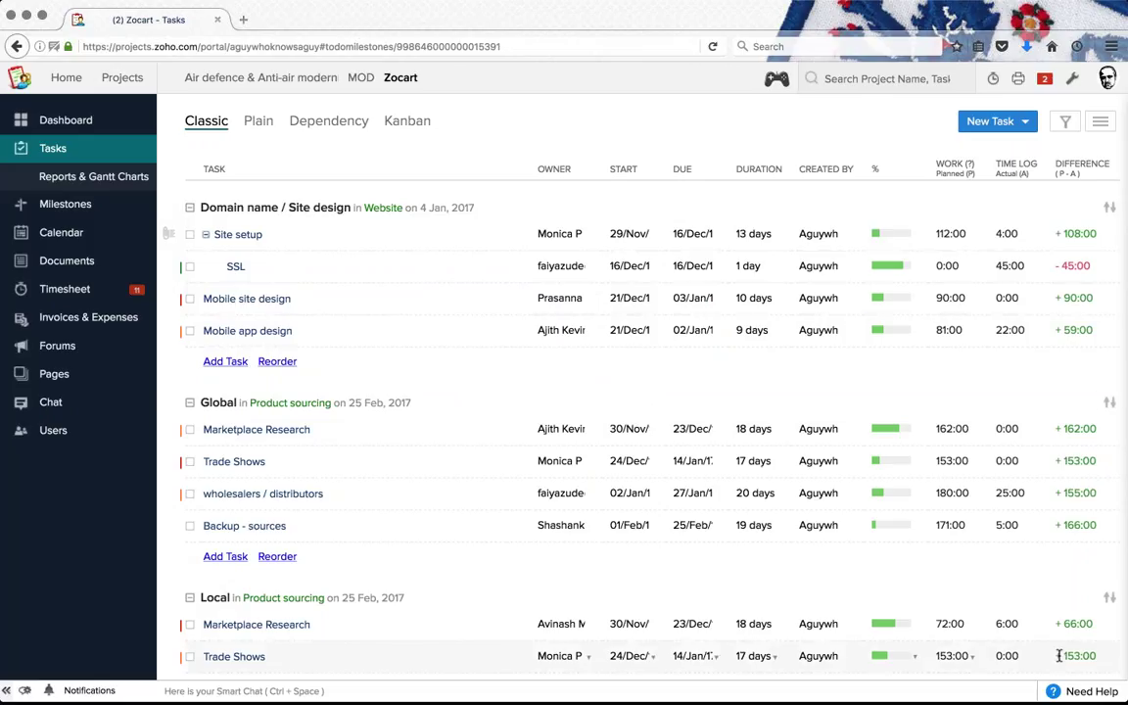
Step: Start a new task from the Classic view and look at its description editor without entering any text
scroll(1058, 656, "down", 10)
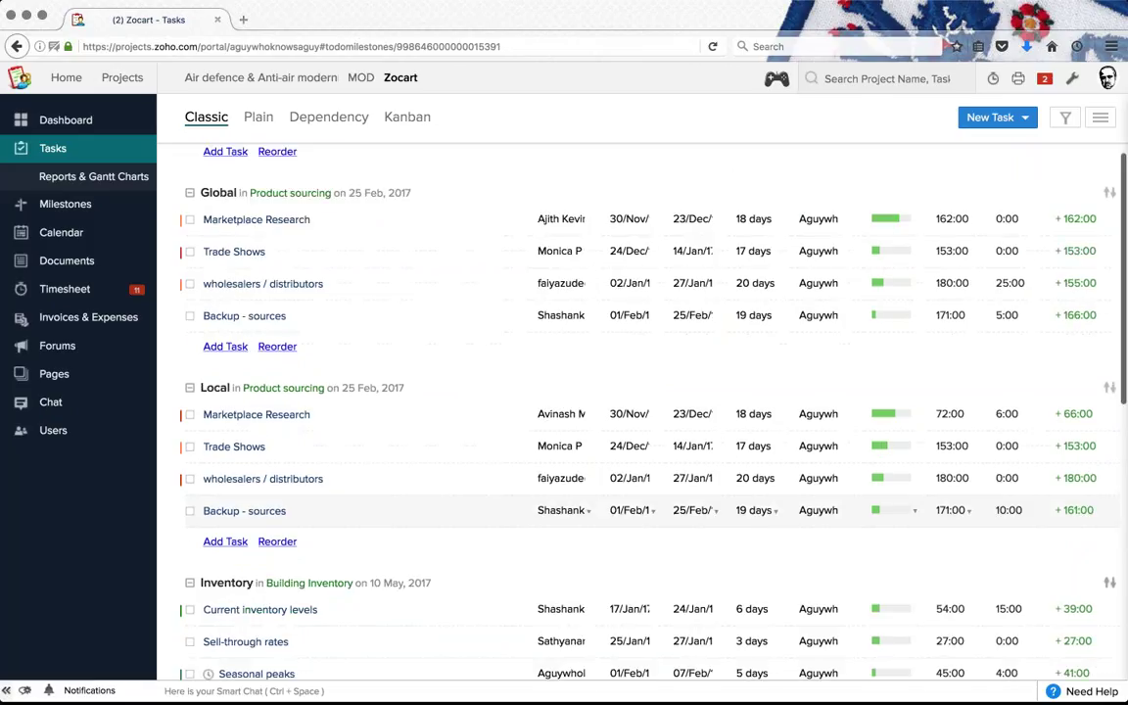
scroll(1015, 587, "up", 15)
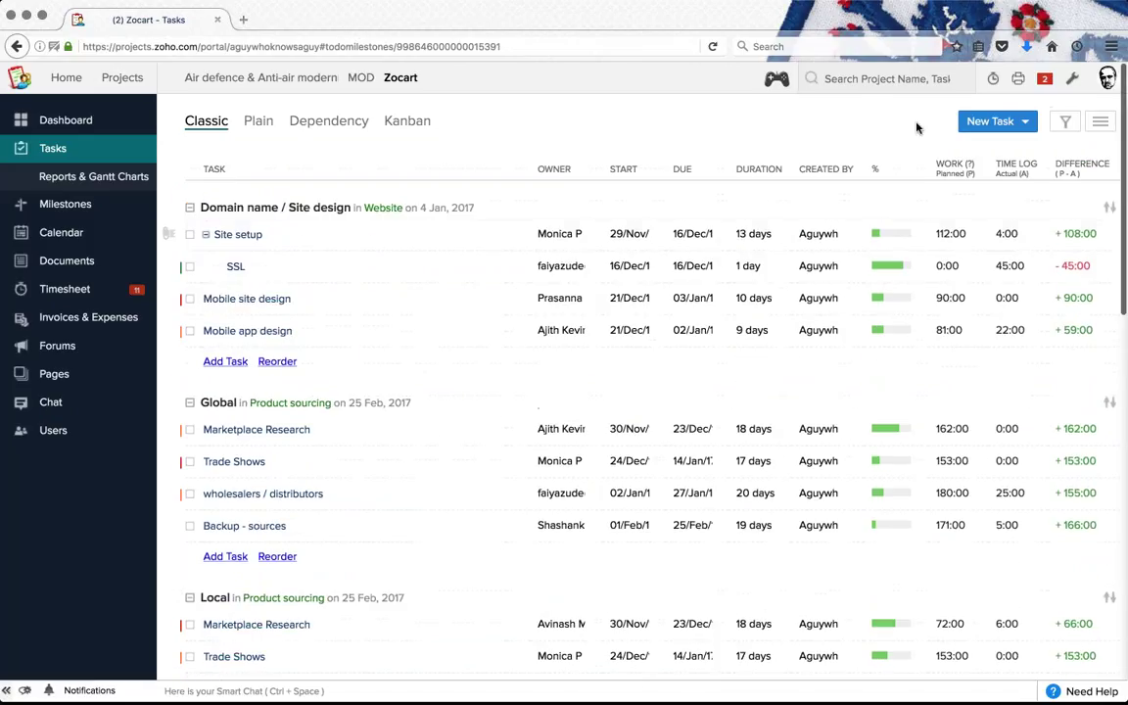
left_click(1023, 122)
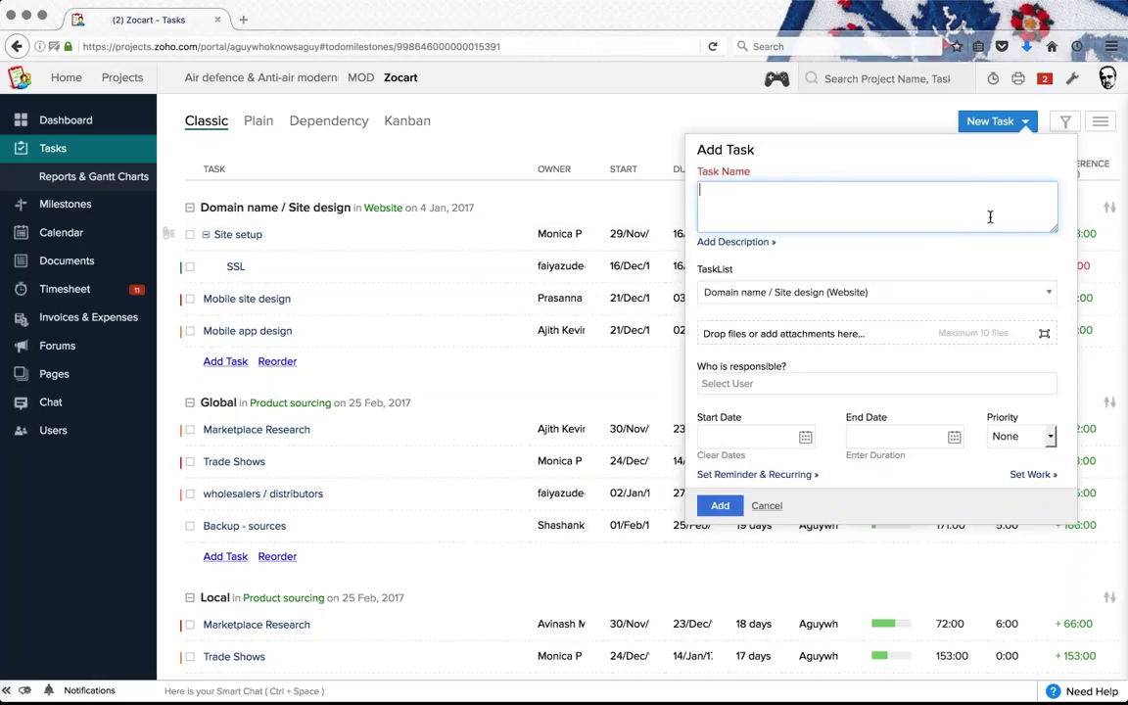
left_click(736, 242)
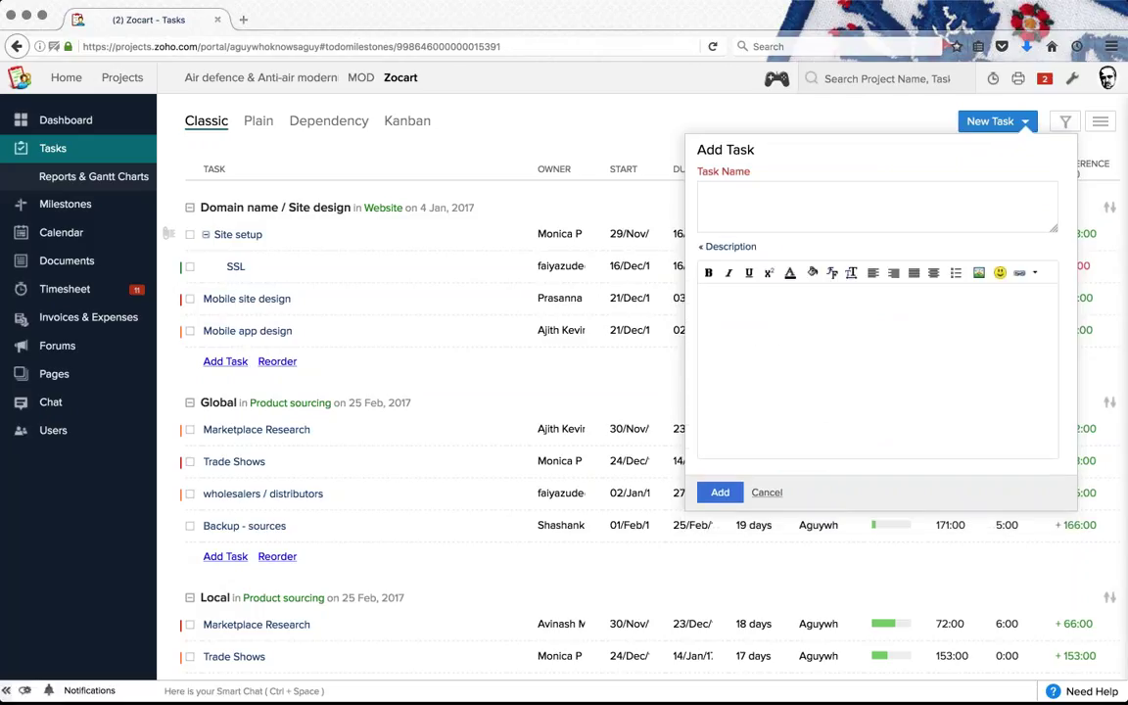
left_click(729, 246)
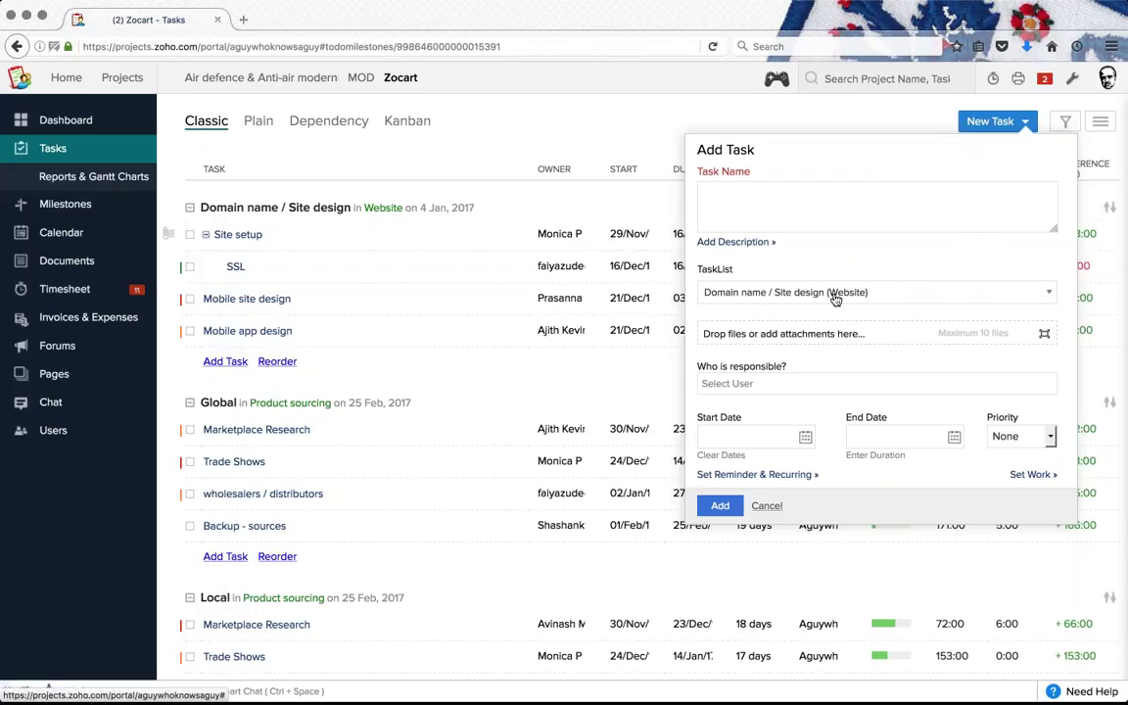
Step: Place the new task in the Pre-launch (Marketing) task list and assign a project user as responsible
left_click(773, 291)
scroll(810, 432, "down", 1)
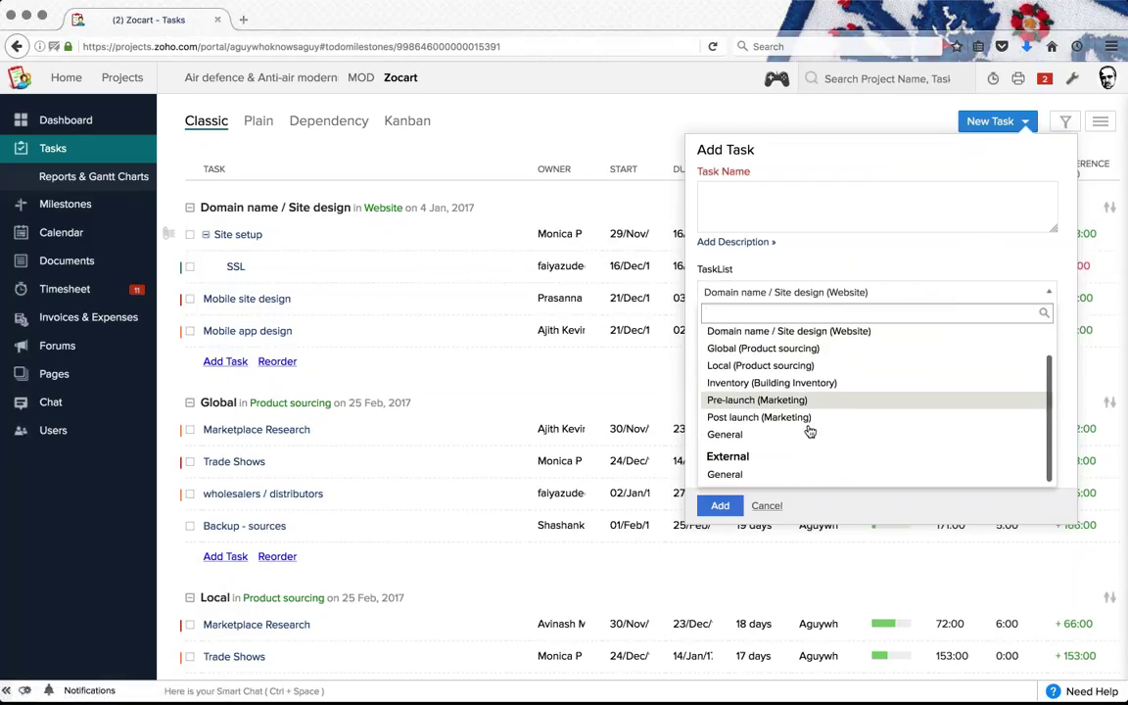
left_click(774, 397)
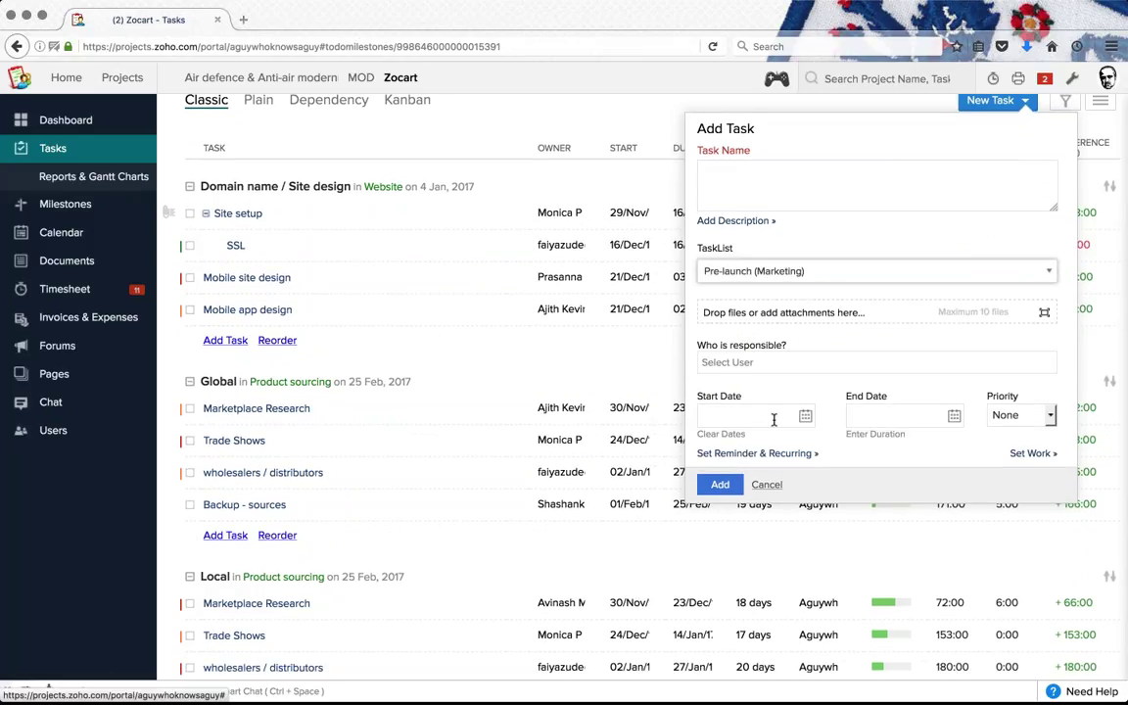
left_click(773, 363)
left_click(773, 486)
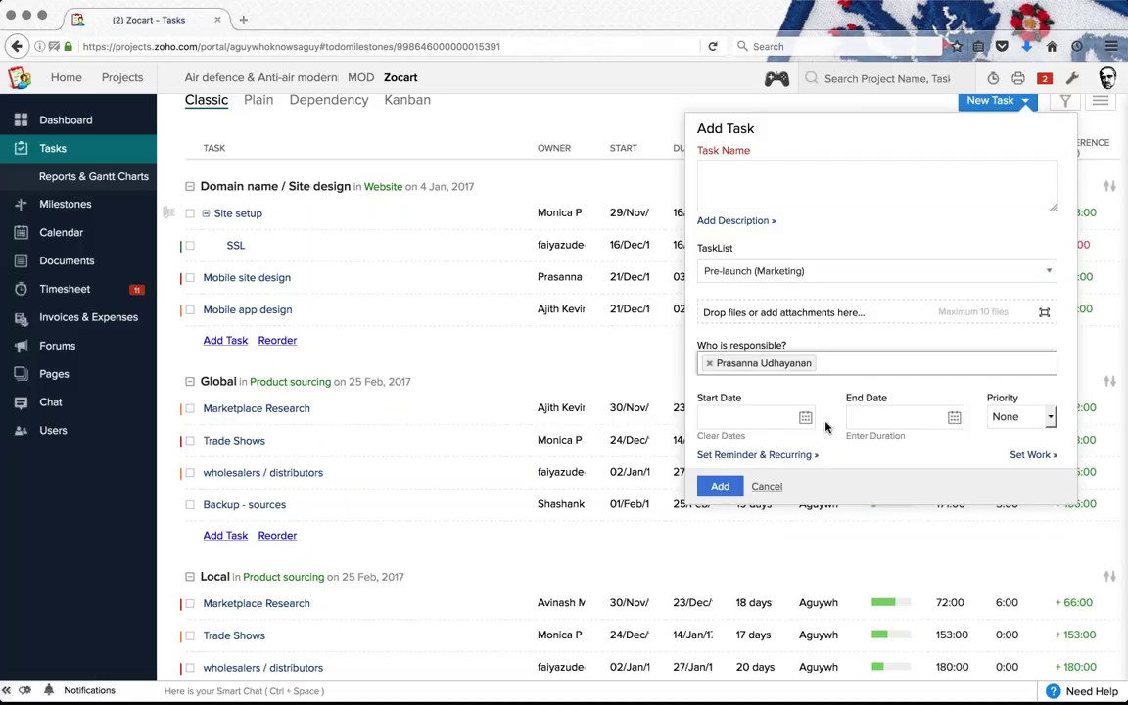
Step: Set the new task's priority to High, view its work hours per day entry, and discard the task
left_click(1020, 416)
left_click(1008, 474)
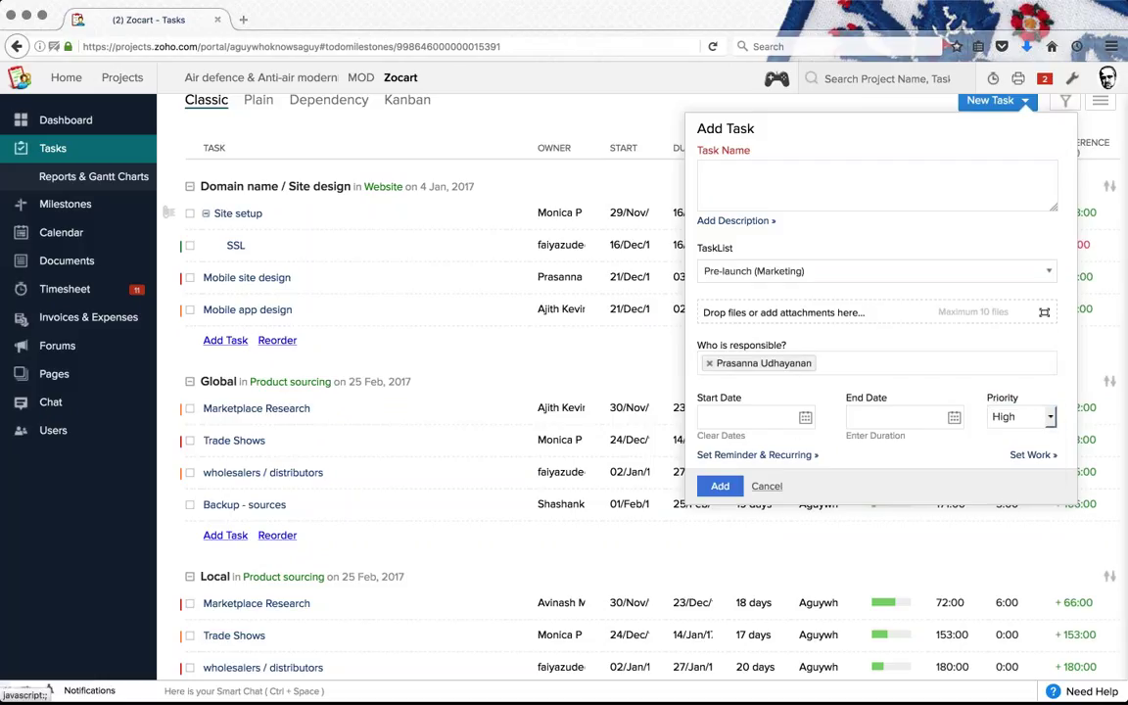
left_click(1031, 455)
left_click(883, 290)
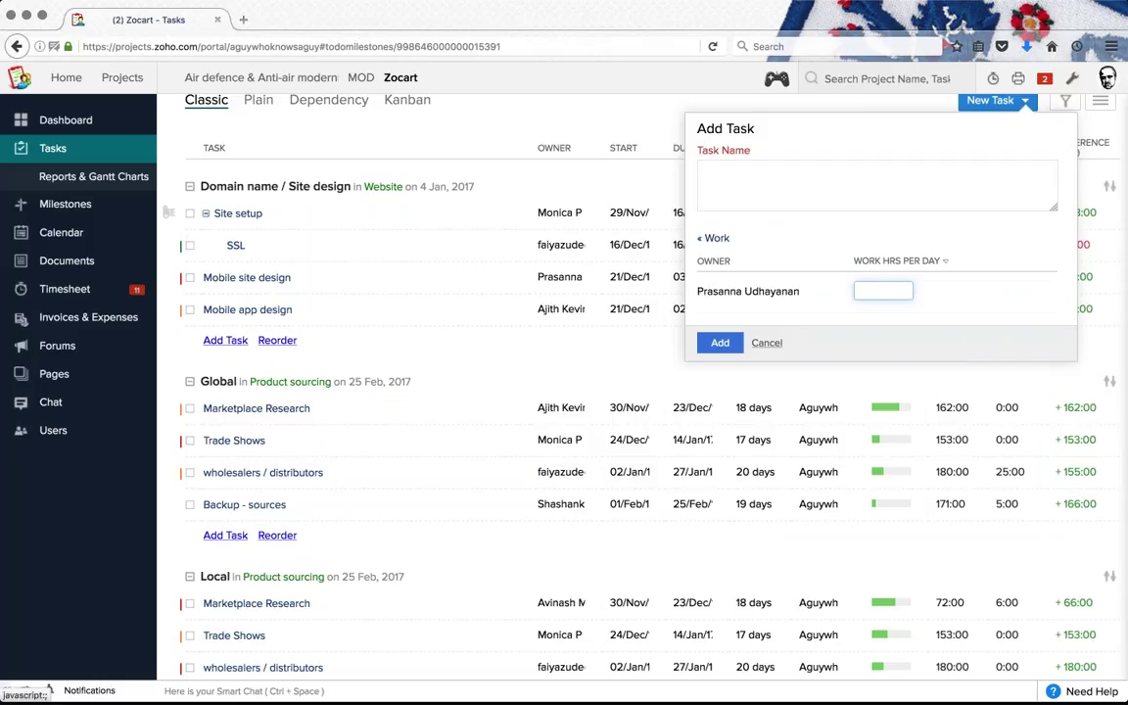
left_click(766, 342)
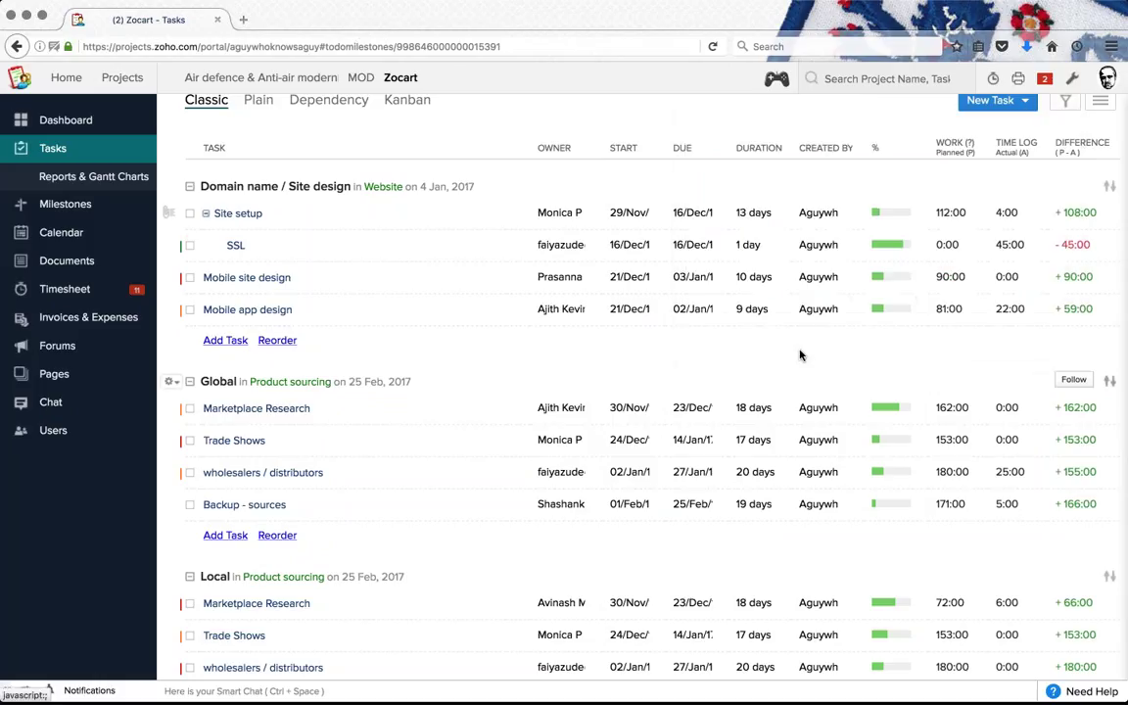
Step: Start a new task list and choose Product sourcing as its related milestone
scroll(1016, 186, "up", 1)
left_click(1023, 122)
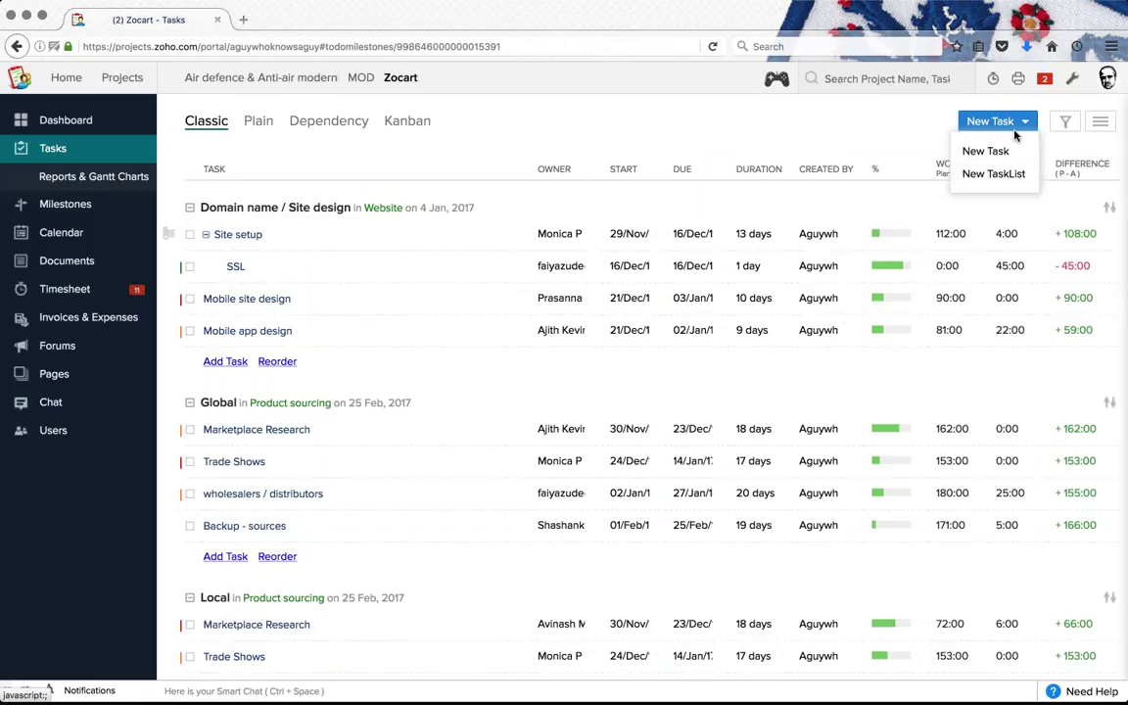
left_click(985, 175)
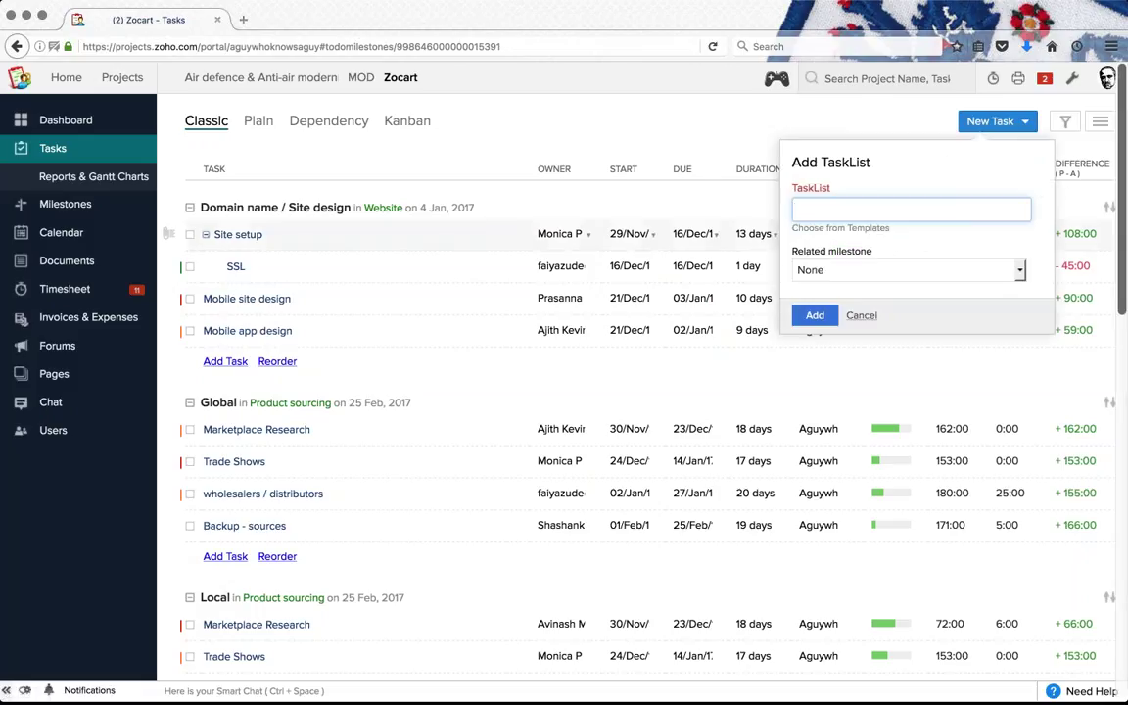
left_click(917, 275)
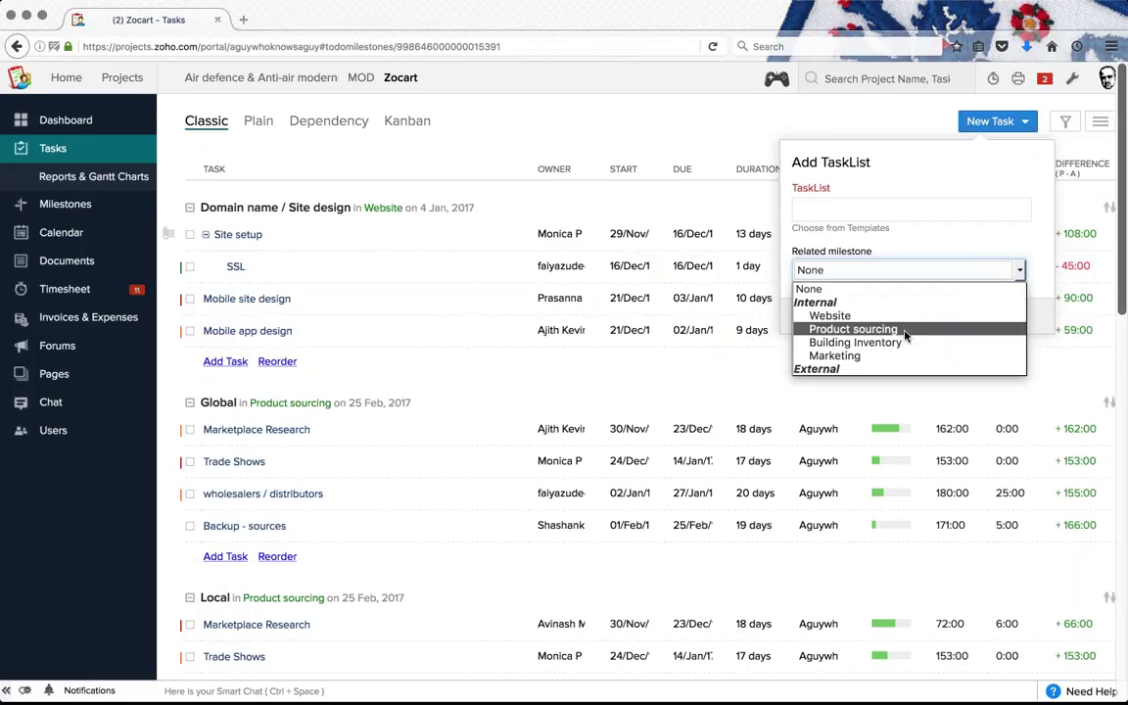
left_click(902, 331)
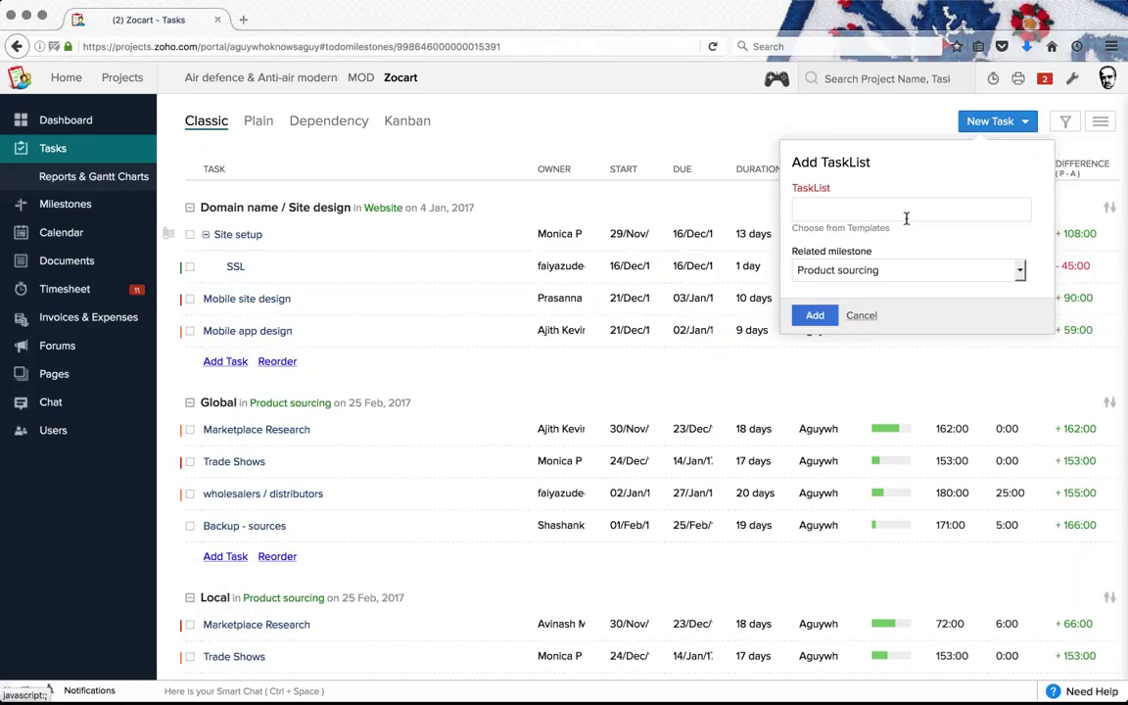
Step: Base the new task list on the Domain name / Site design template and cancel its creation
left_click(839, 235)
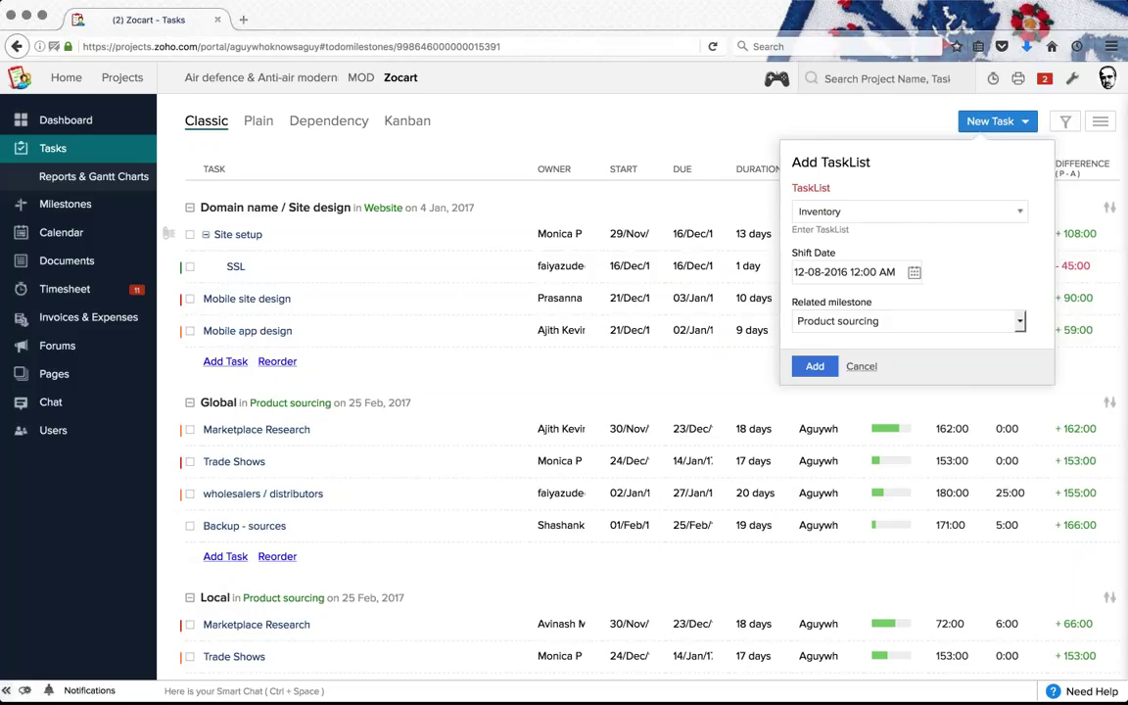
left_click(945, 207)
left_click(886, 271)
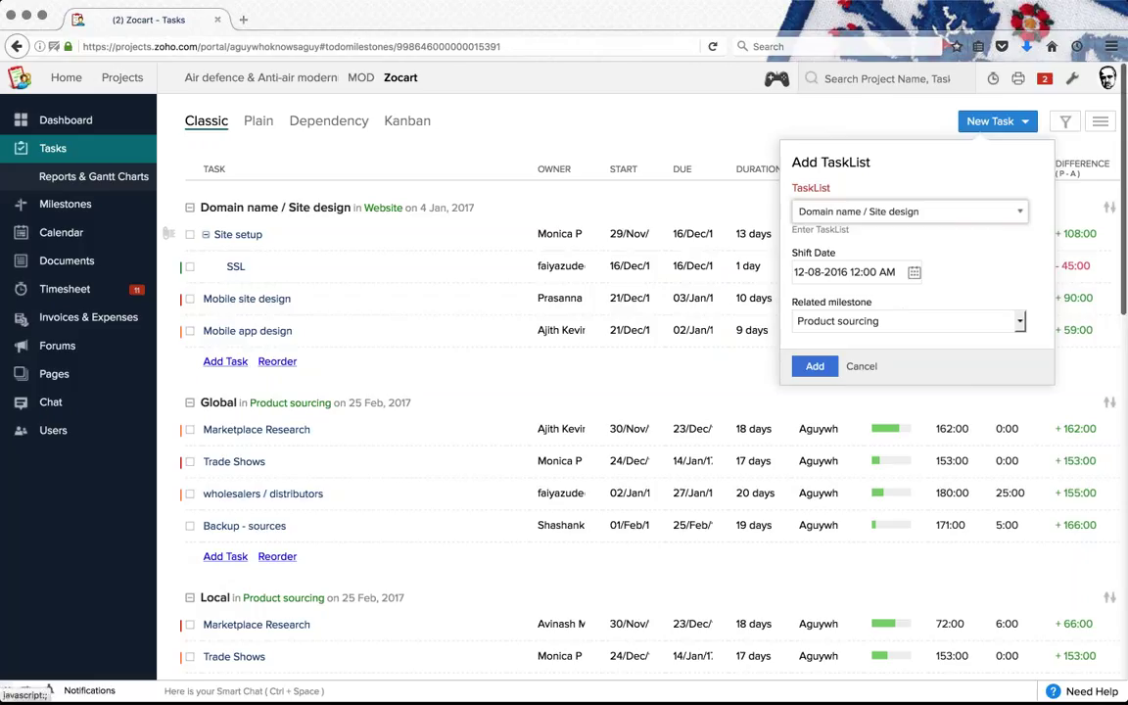
left_click(862, 367)
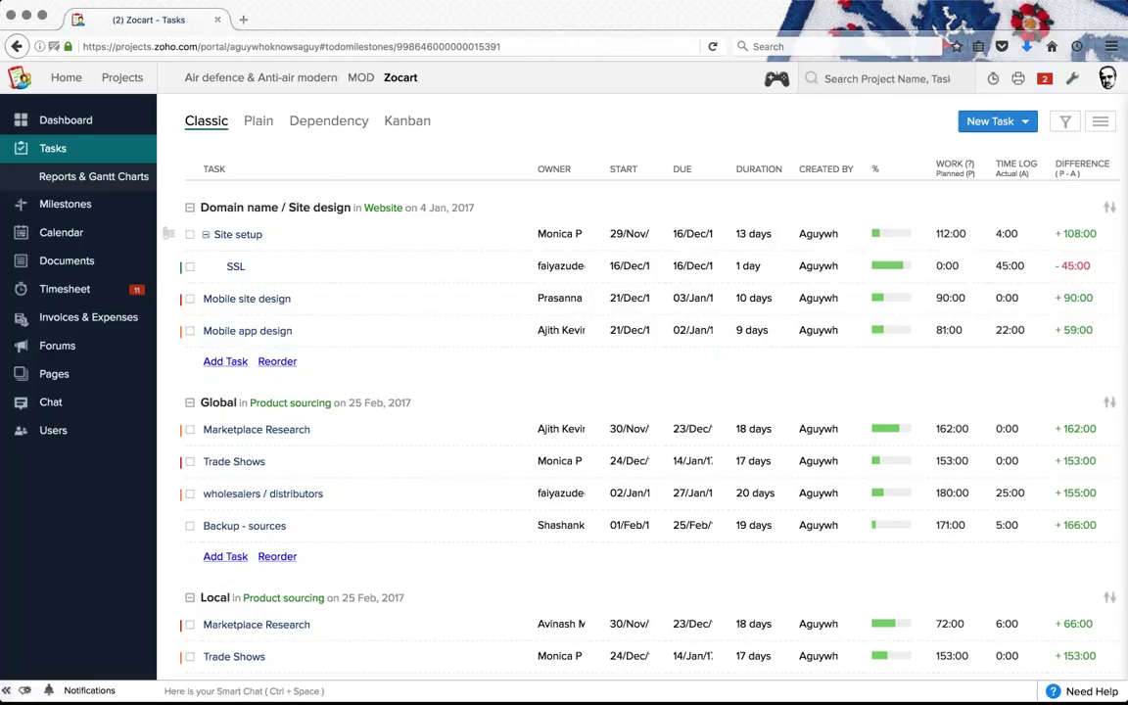
Step: Review the project's tasks in the Plain view and open the Site setup task from the Classic view
left_click(252, 125)
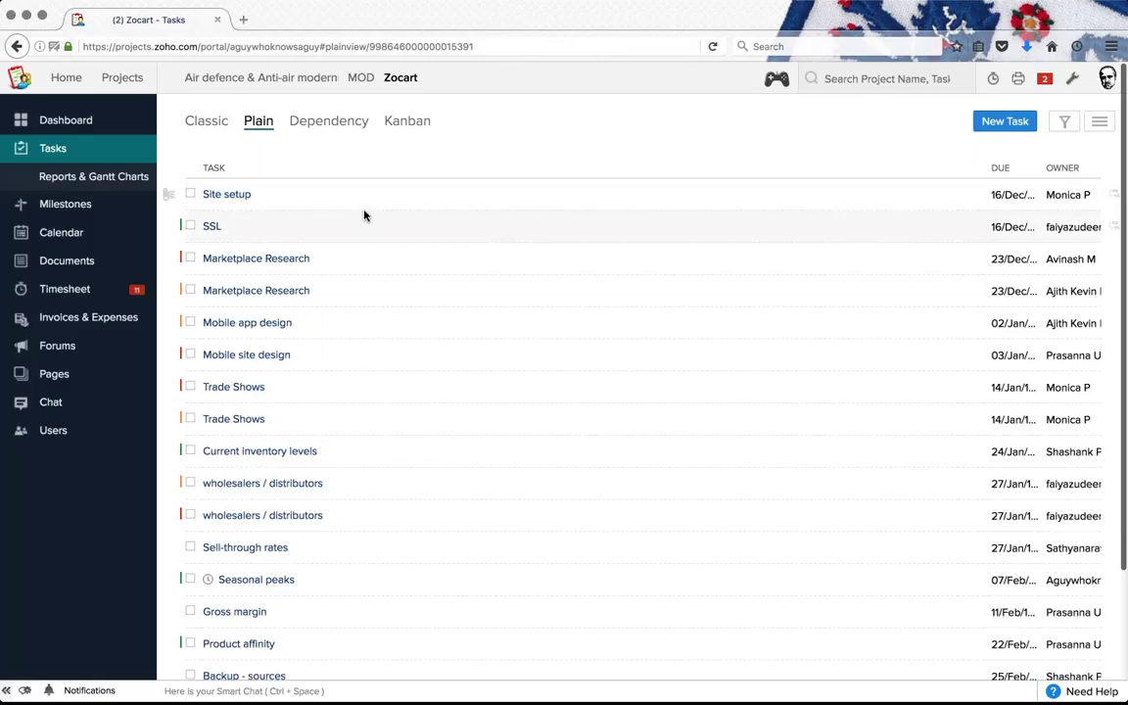
scroll(322, 221, "down", 3)
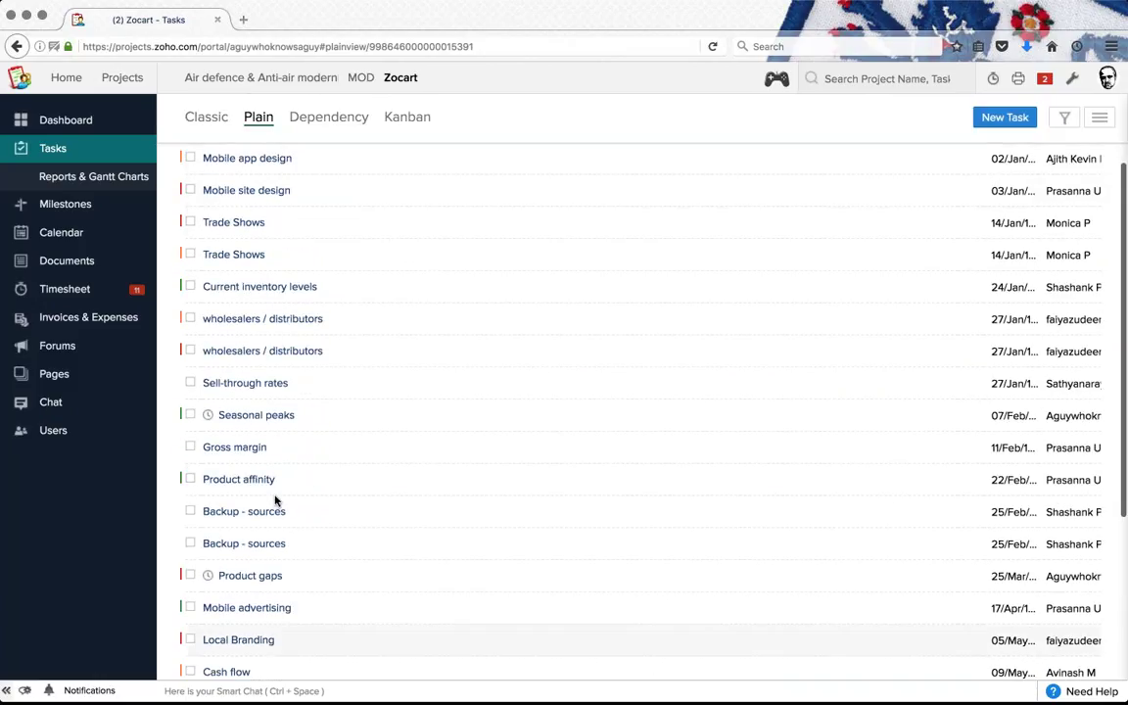
scroll(275, 501, "down", 6)
scroll(448, 467, "up", 10)
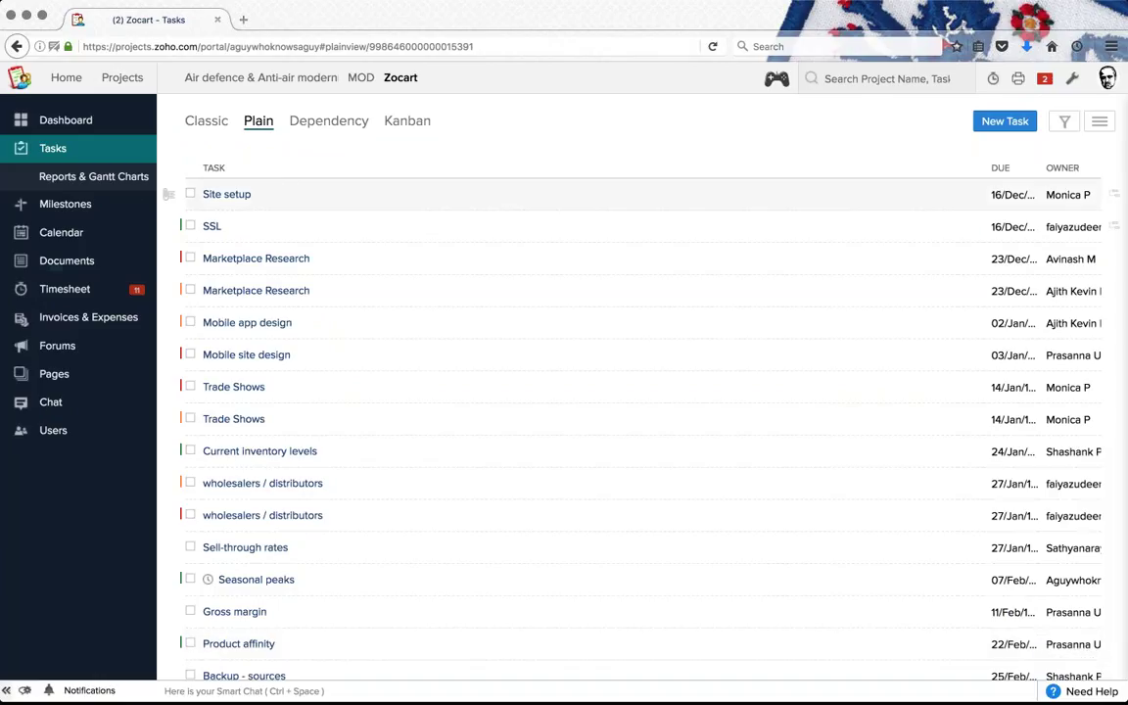
left_click(206, 120)
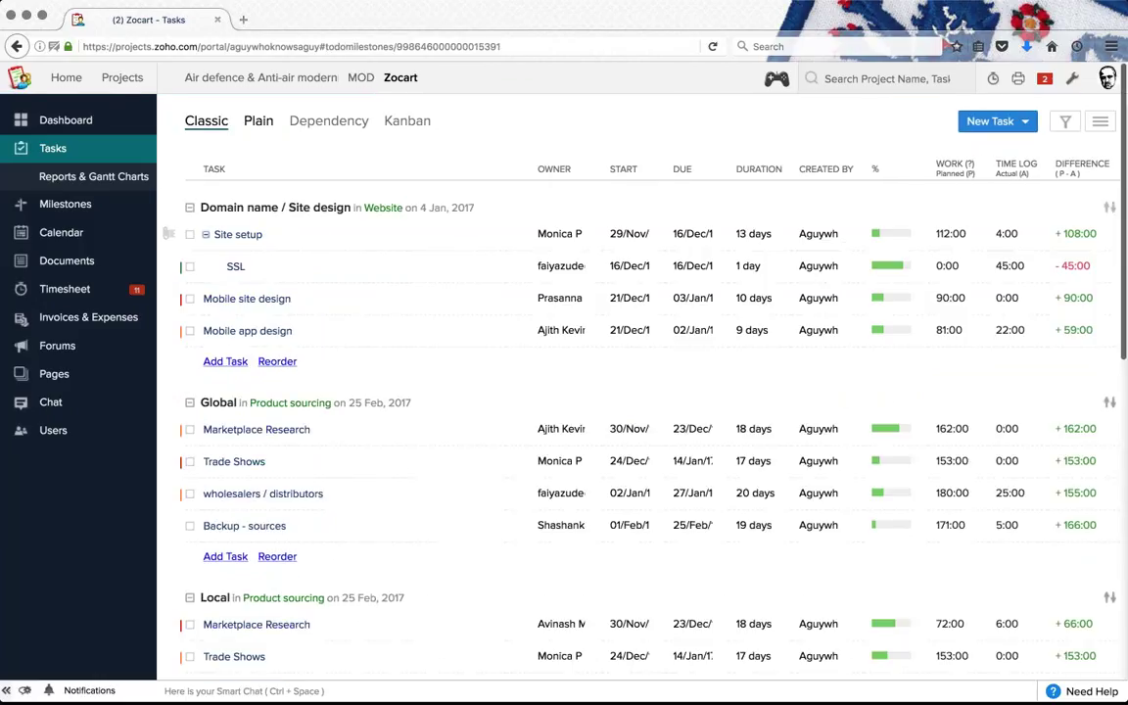
left_click(236, 236)
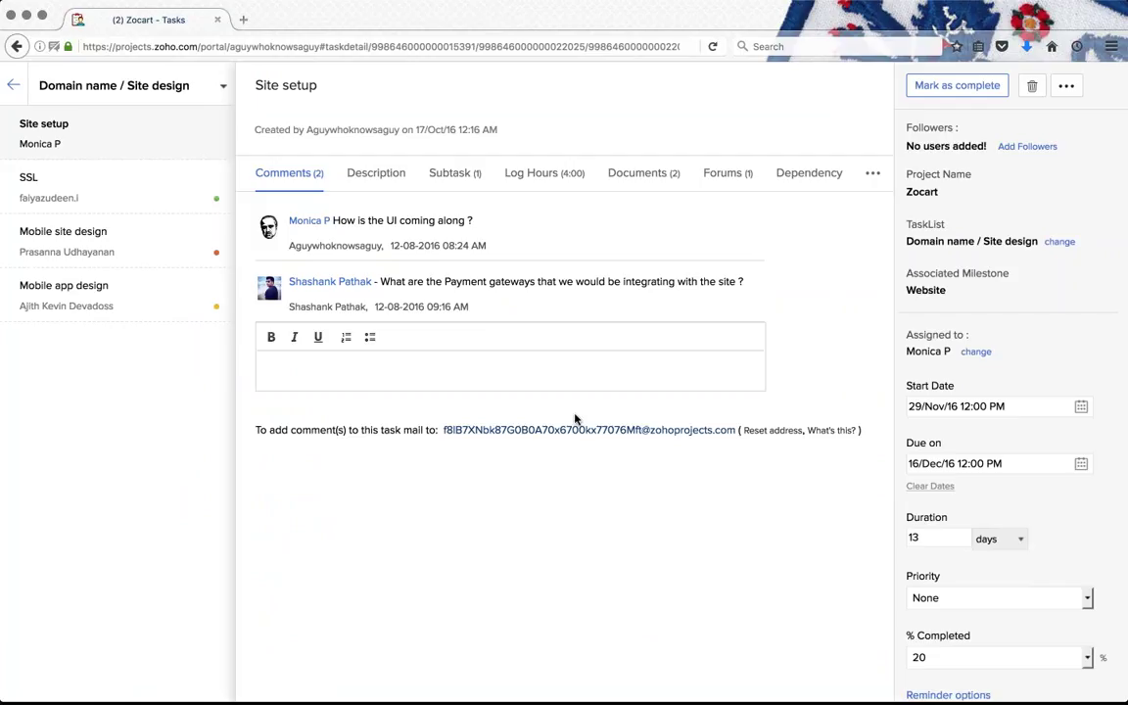
Step: Try mentioning a project user in a new comment on the Site setup task and clear the draft
mouse_move(602, 323)
left_click(485, 369)
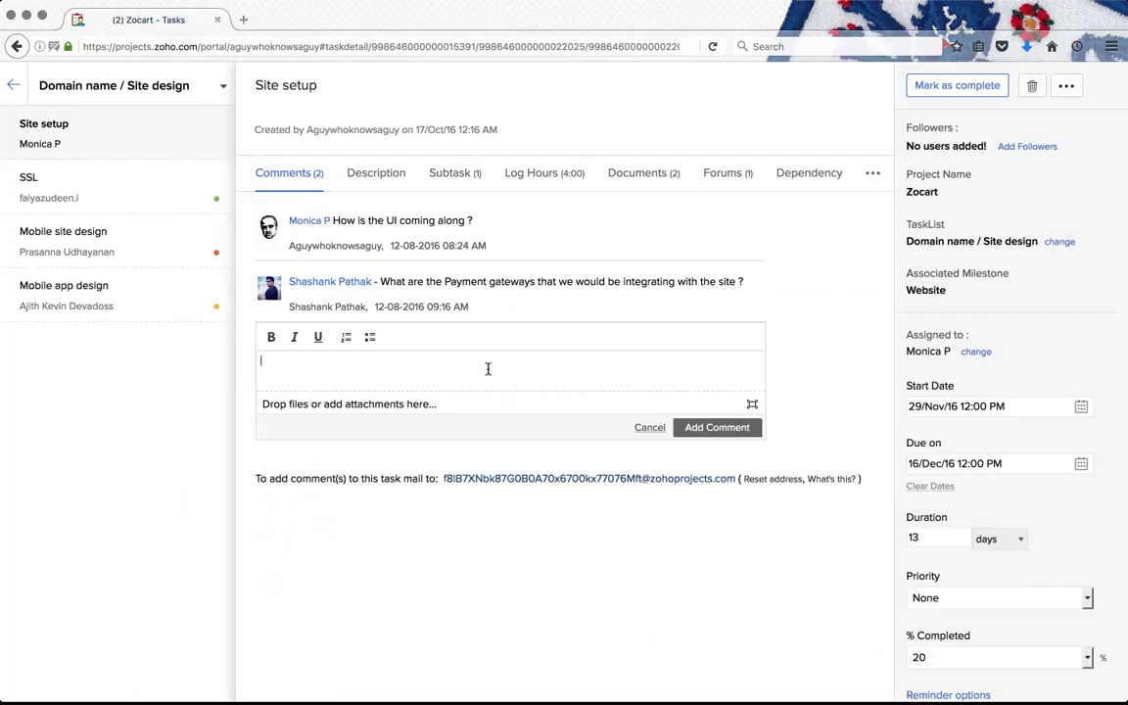
type("@aji")
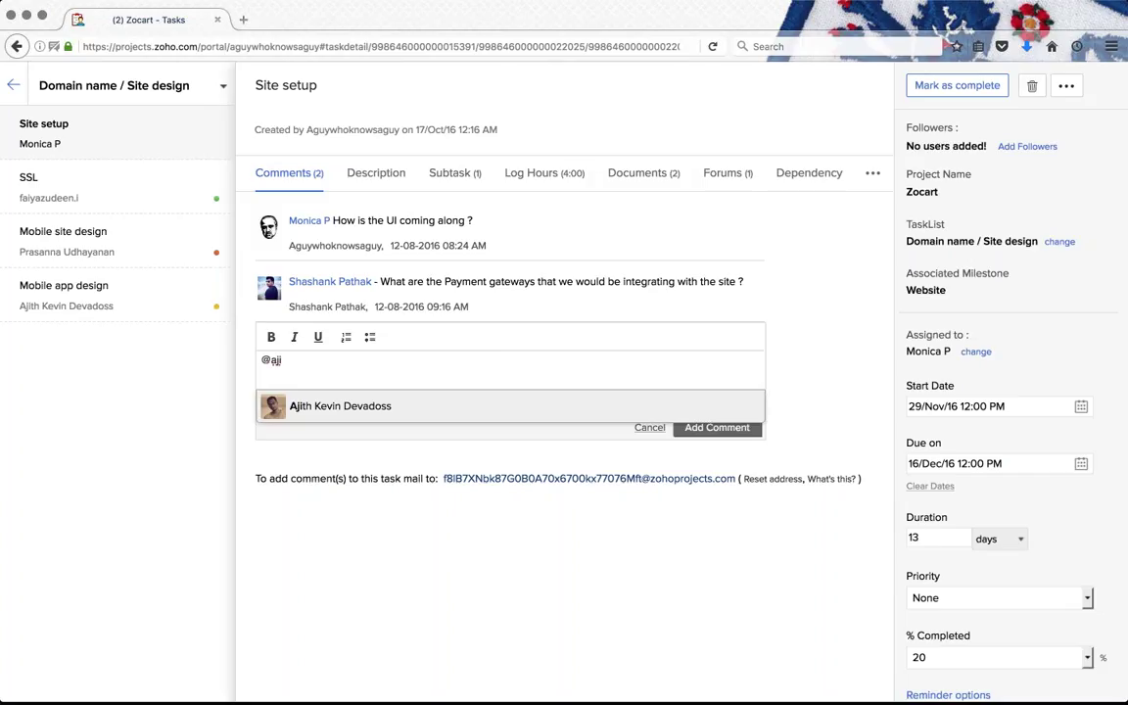
key("Return")
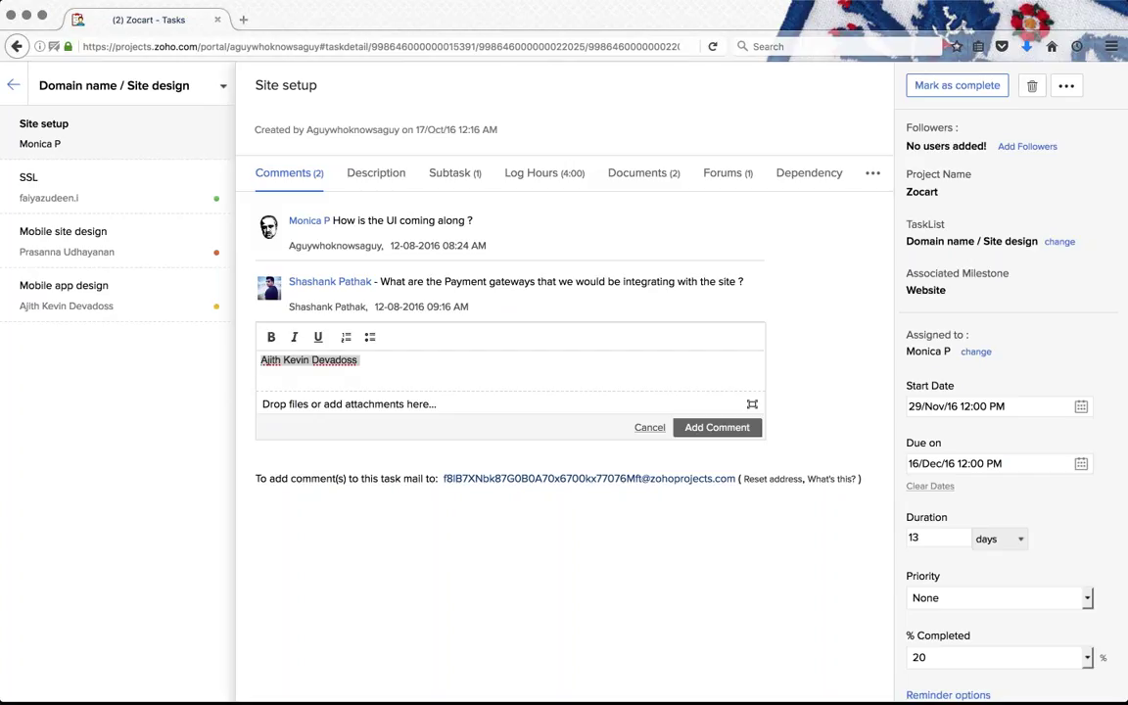
key("BackSpace")
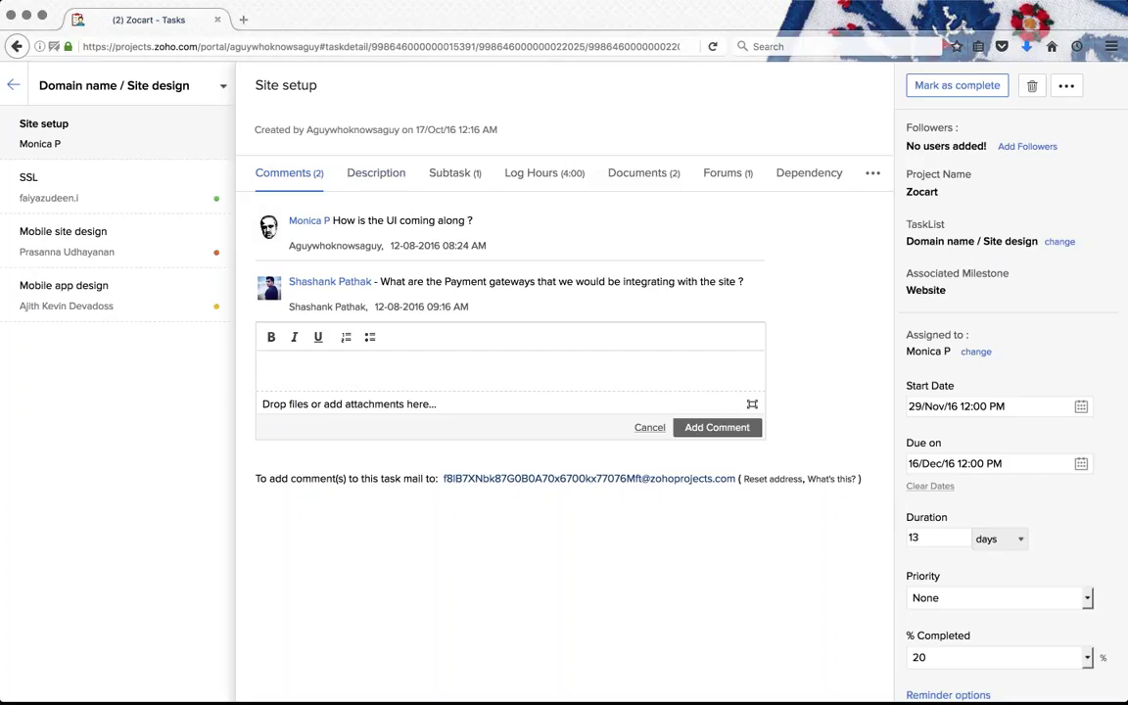
Step: View the Site setup task's description, subtasks and log hours
left_click(376, 175)
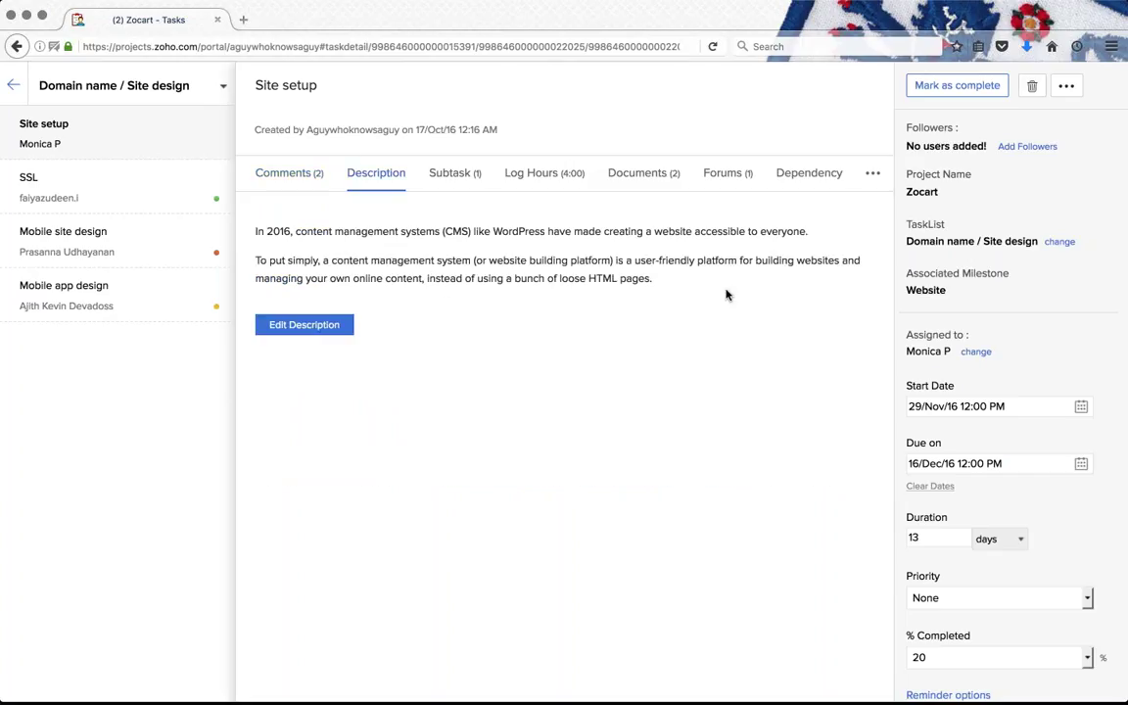
left_click_drag(704, 287, 258, 225)
left_click(260, 228)
left_click(454, 173)
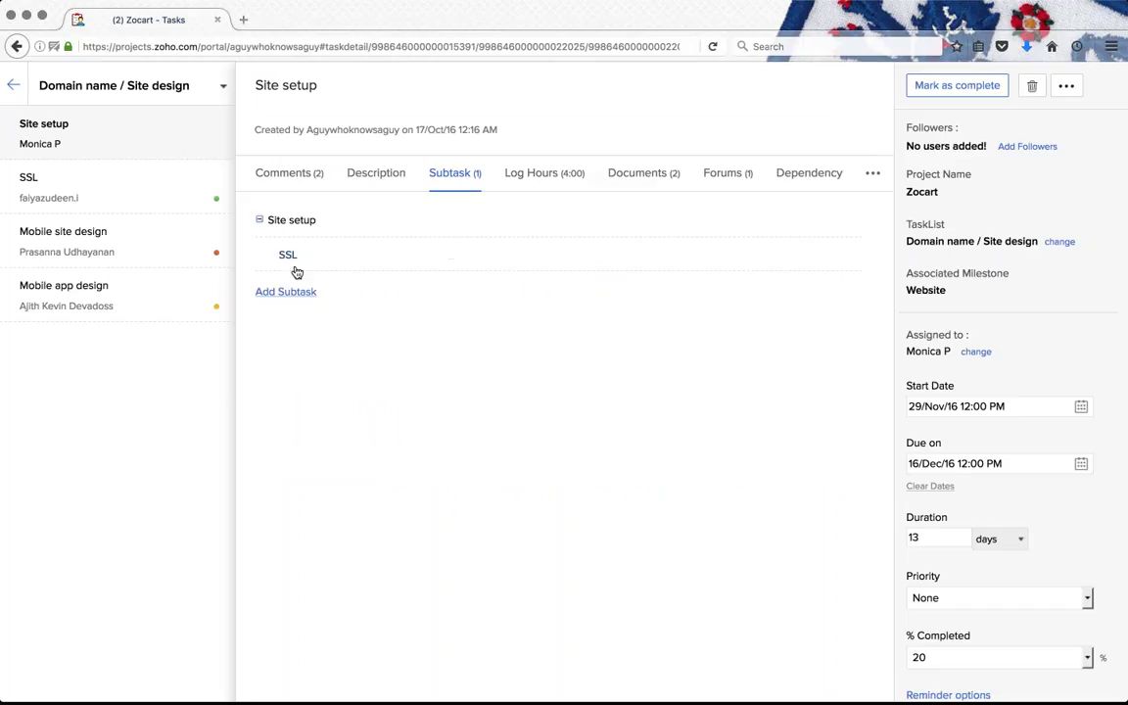
left_click(563, 176)
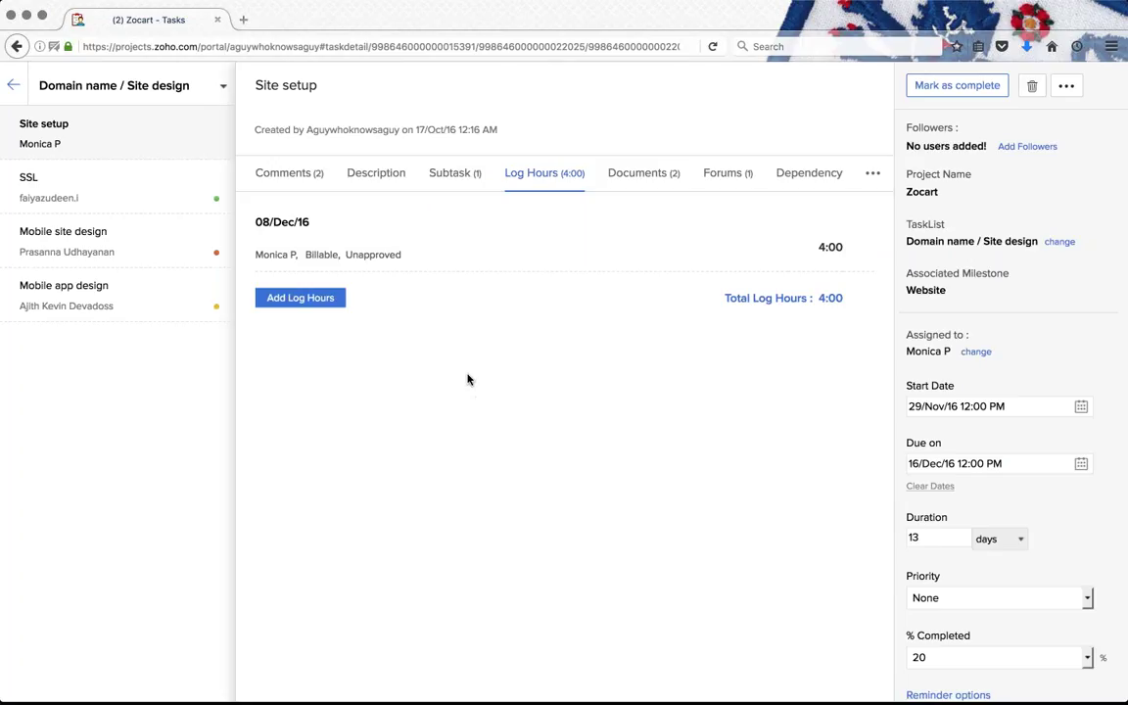
Step: Attach yourstory-e-commerce1.jpeg and Main-Banner-Men-800x470-4thAug.jpeg from the project documents to the Site setup task
left_click(646, 174)
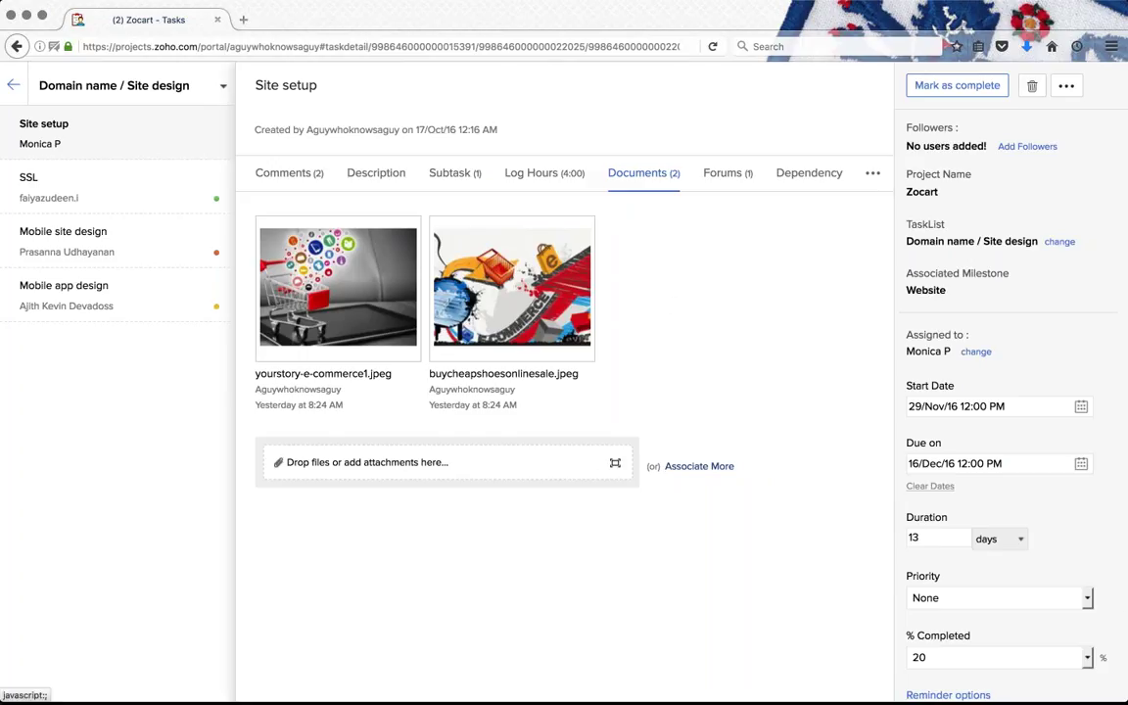
left_click(701, 467)
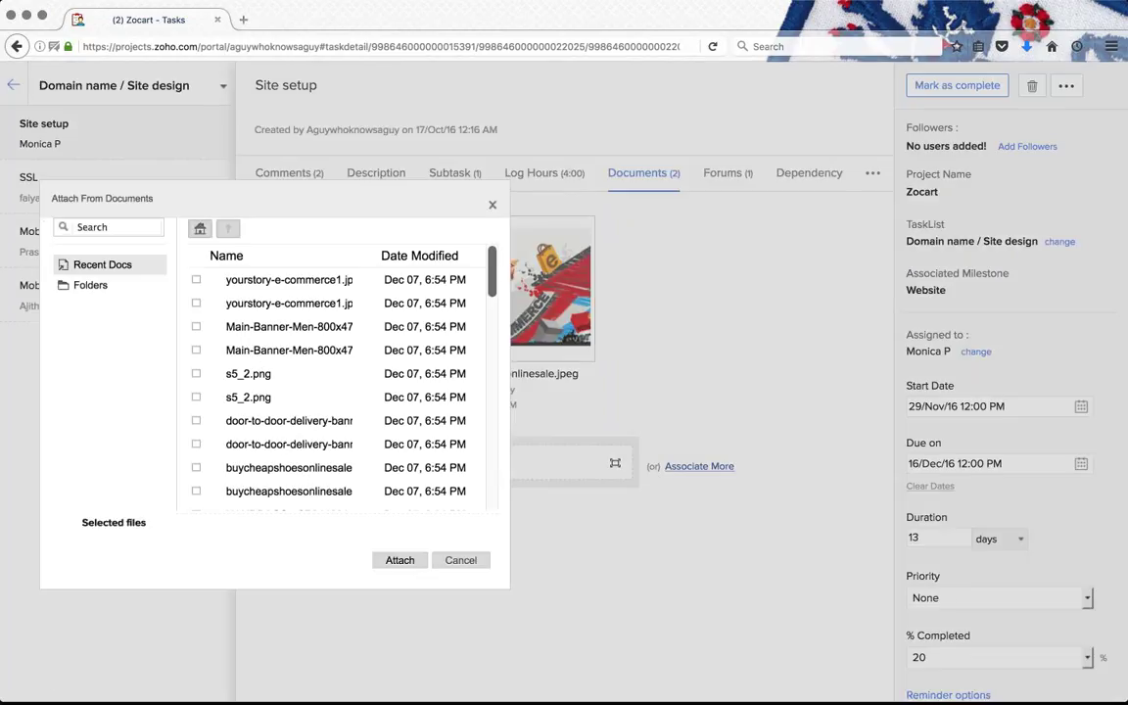
left_click(197, 304)
left_click(197, 326)
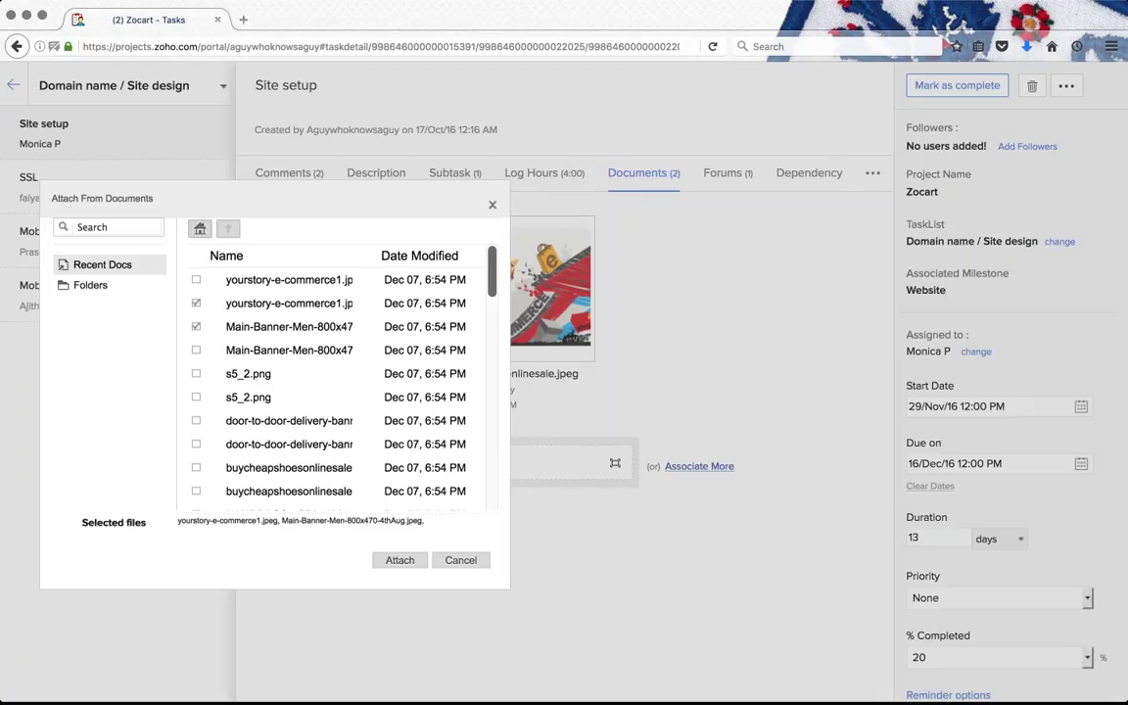
left_click(399, 560)
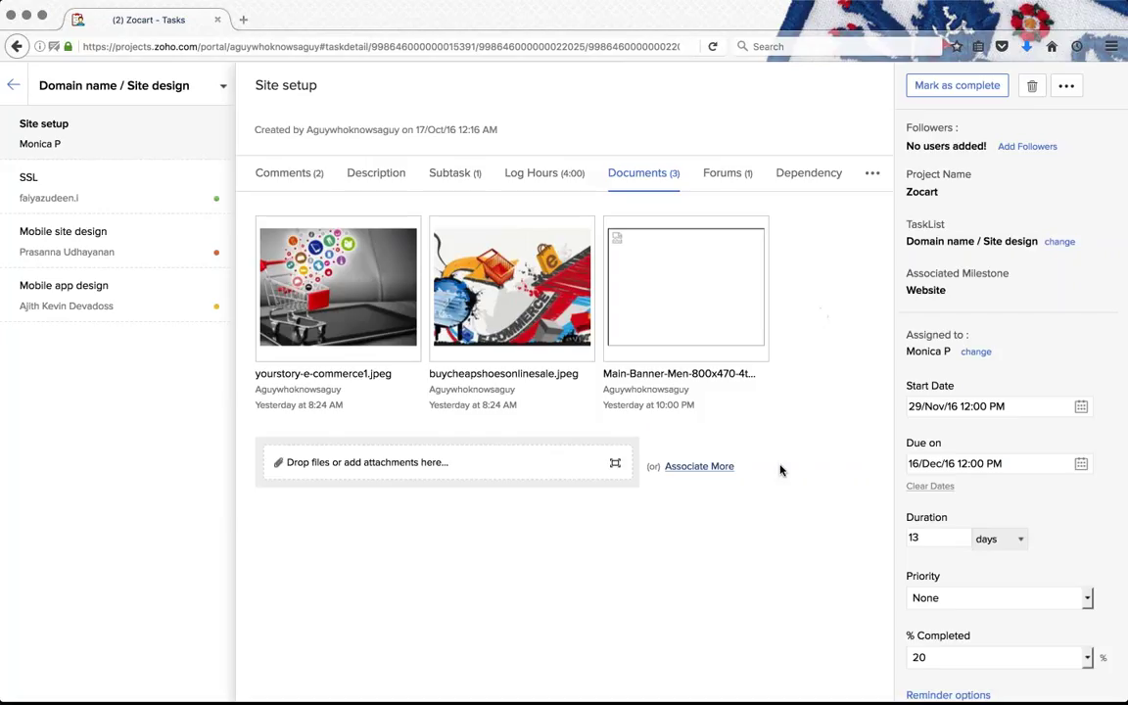
Step: Check the Site setup task's associated forum post and dependency, and read through its activity history
left_click(723, 172)
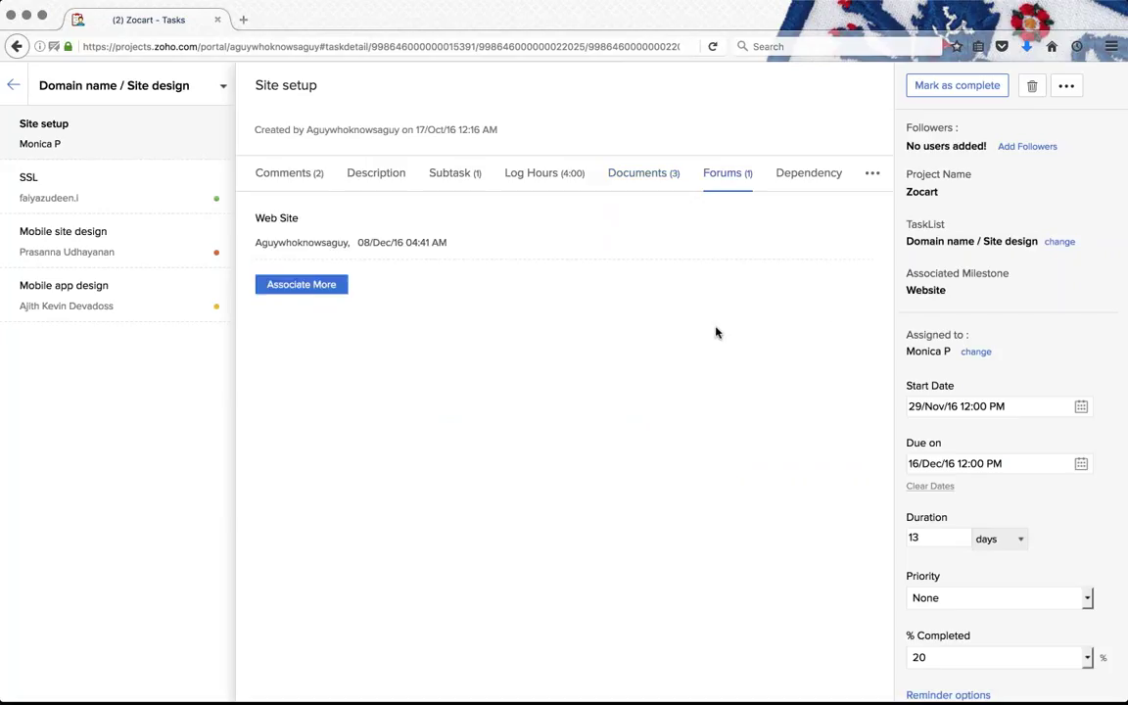
mouse_move(484, 242)
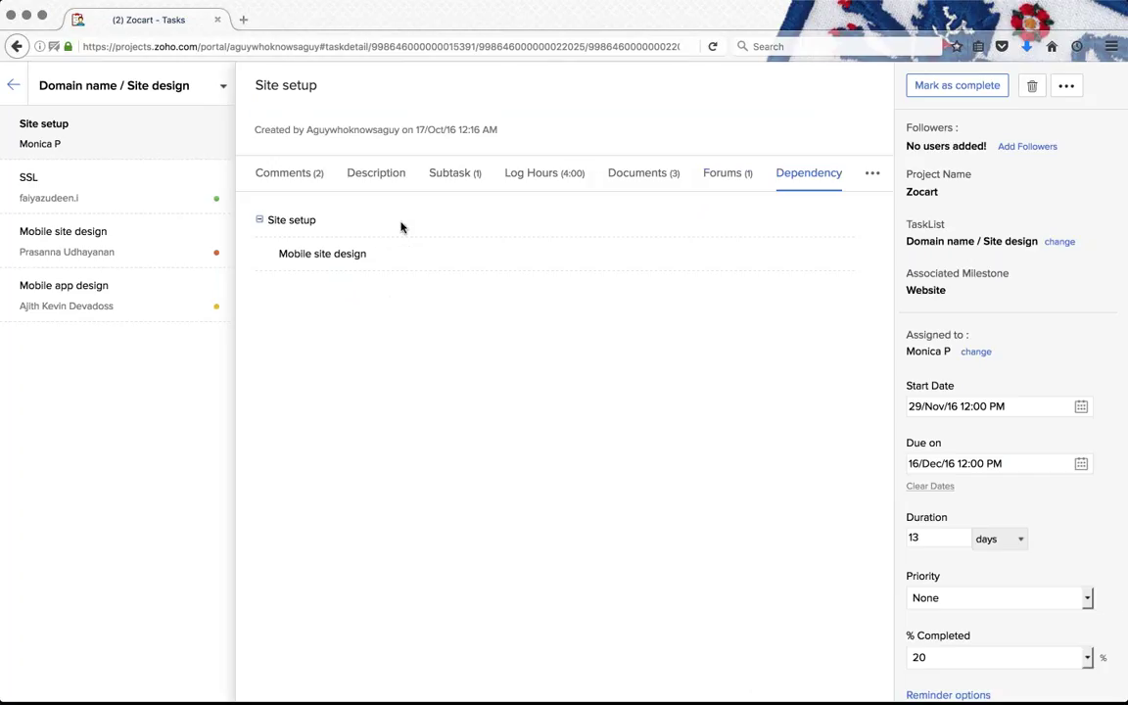
left_click(872, 173)
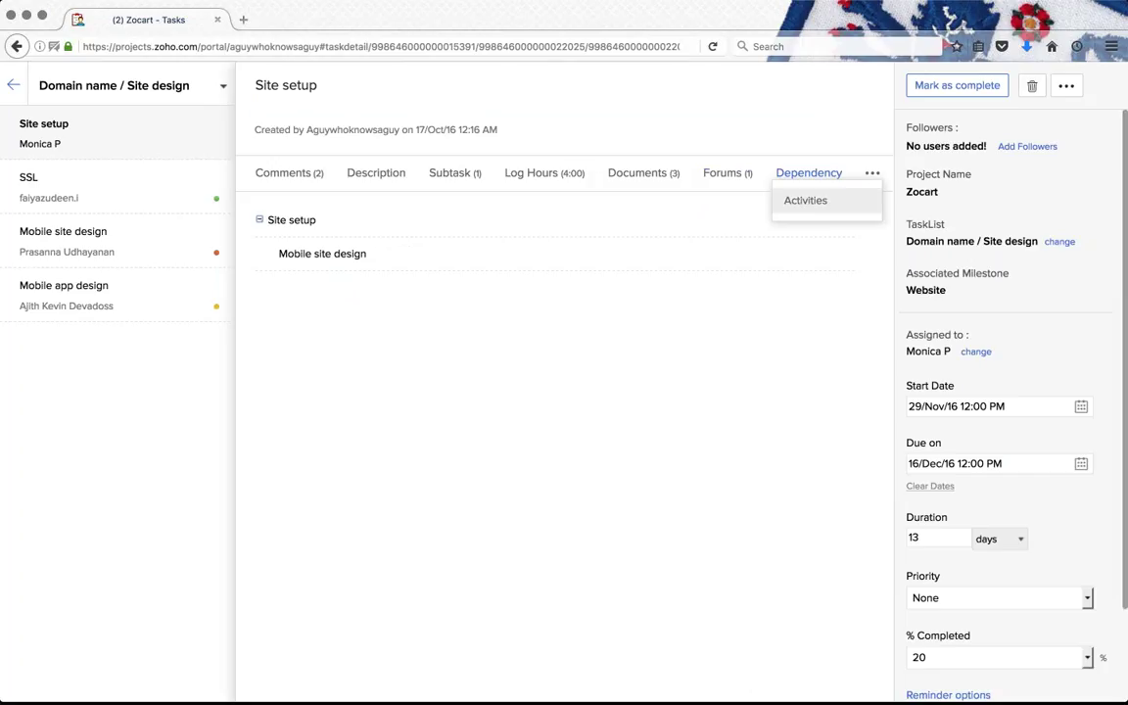
left_click(806, 199)
scroll(565, 430, "down", 5)
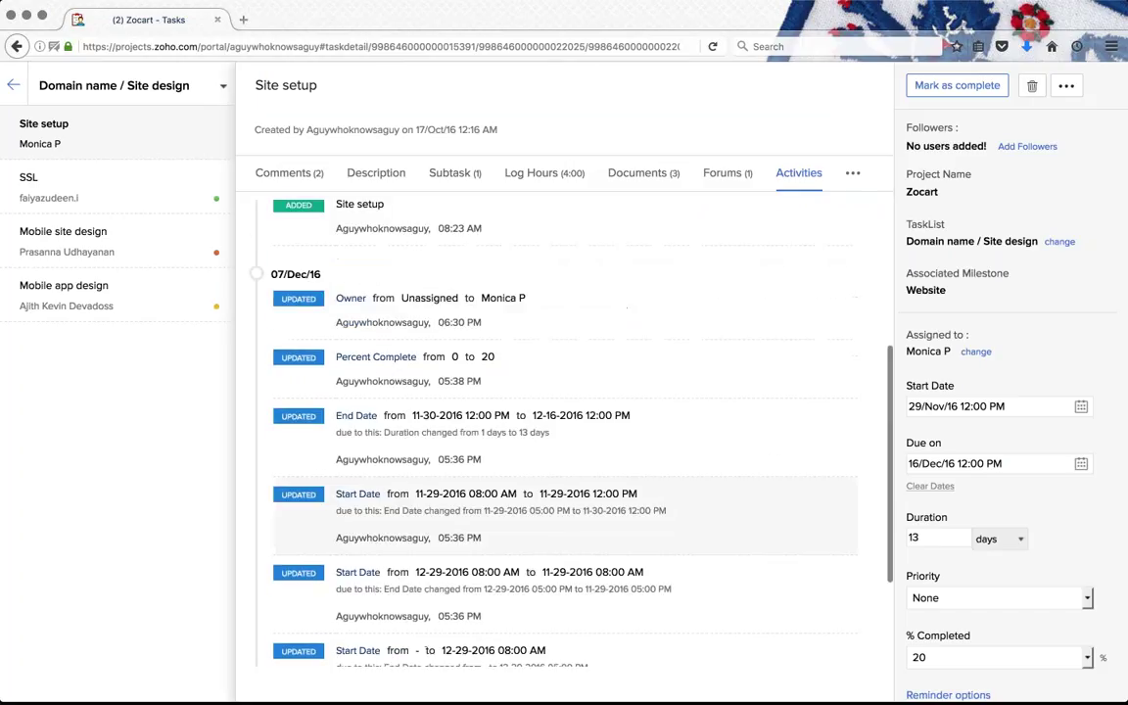
scroll(700, 445, "up", 5)
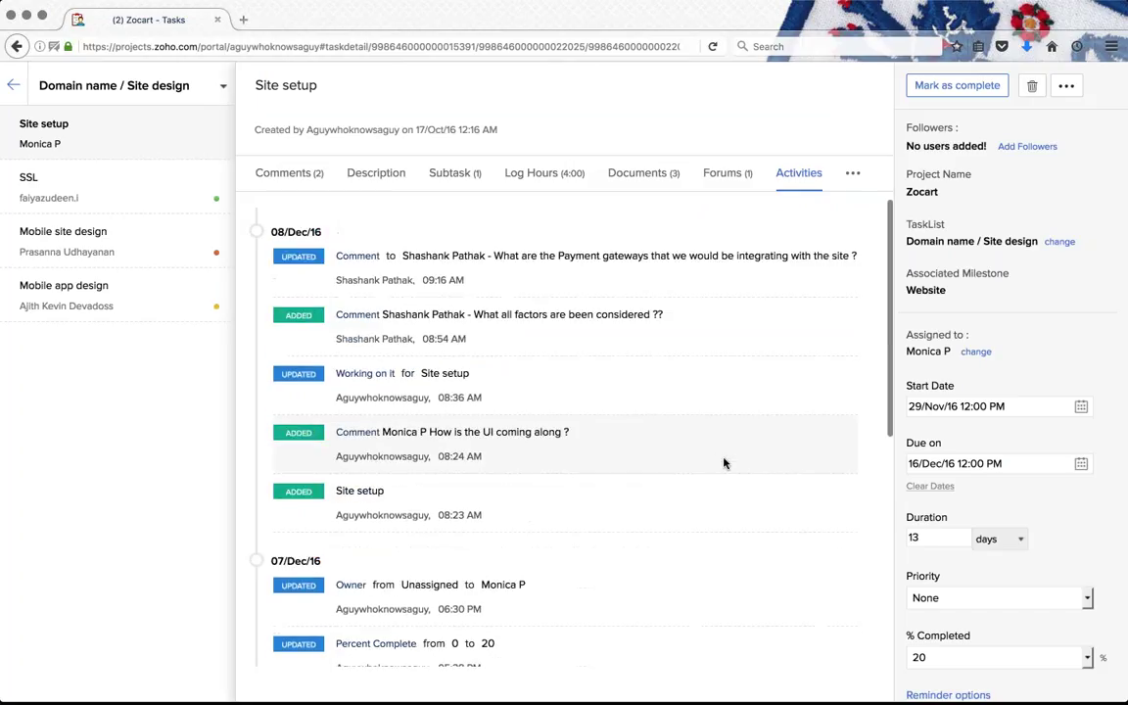
scroll(626, 501, "down", 10)
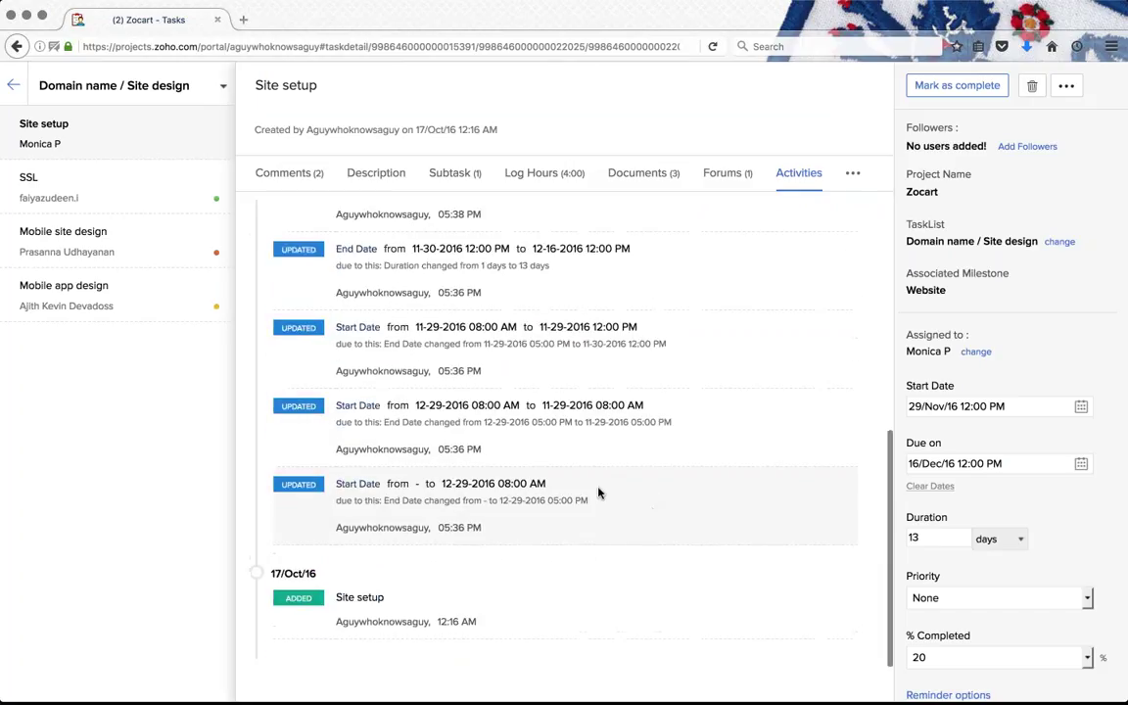
scroll(565, 430, "up", 7)
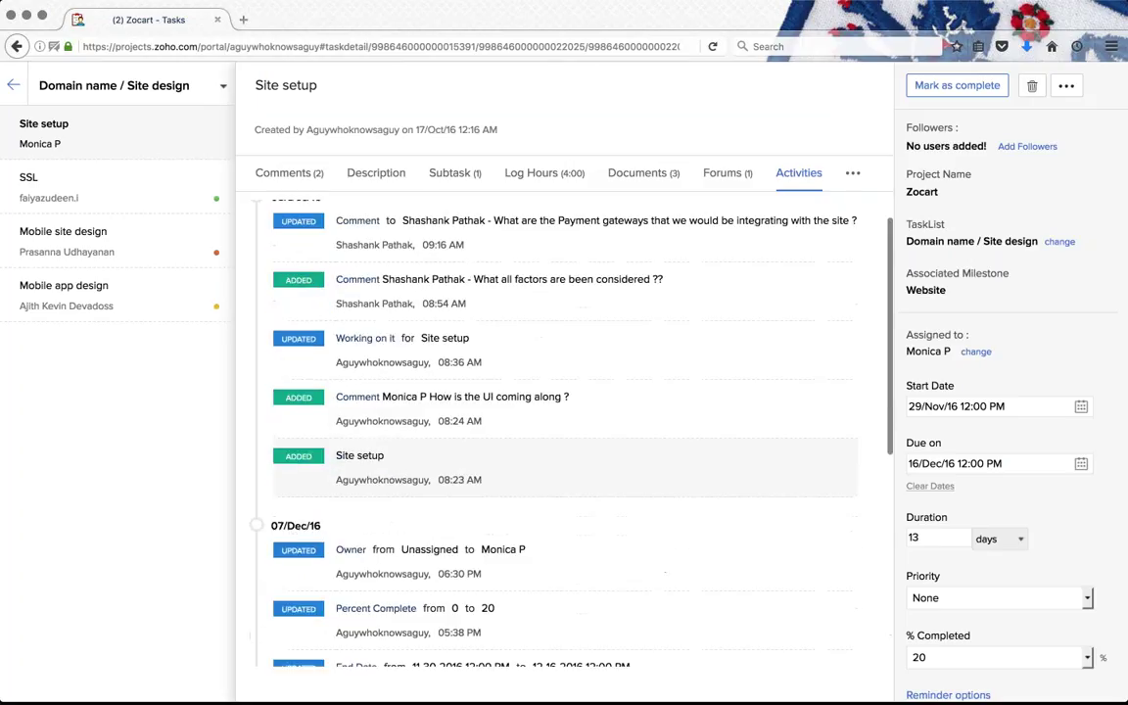
scroll(564, 430, "down", 4)
scroll(565, 421, "down", 4)
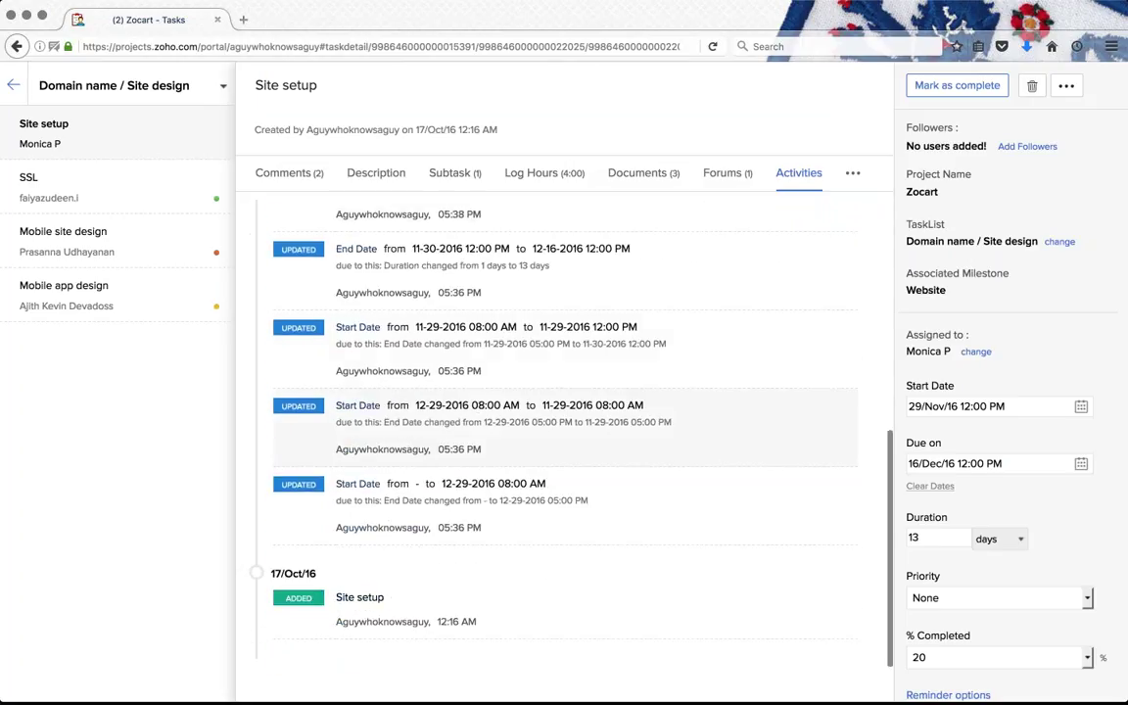
scroll(556, 372, "up", 2)
scroll(571, 365, "up", 7)
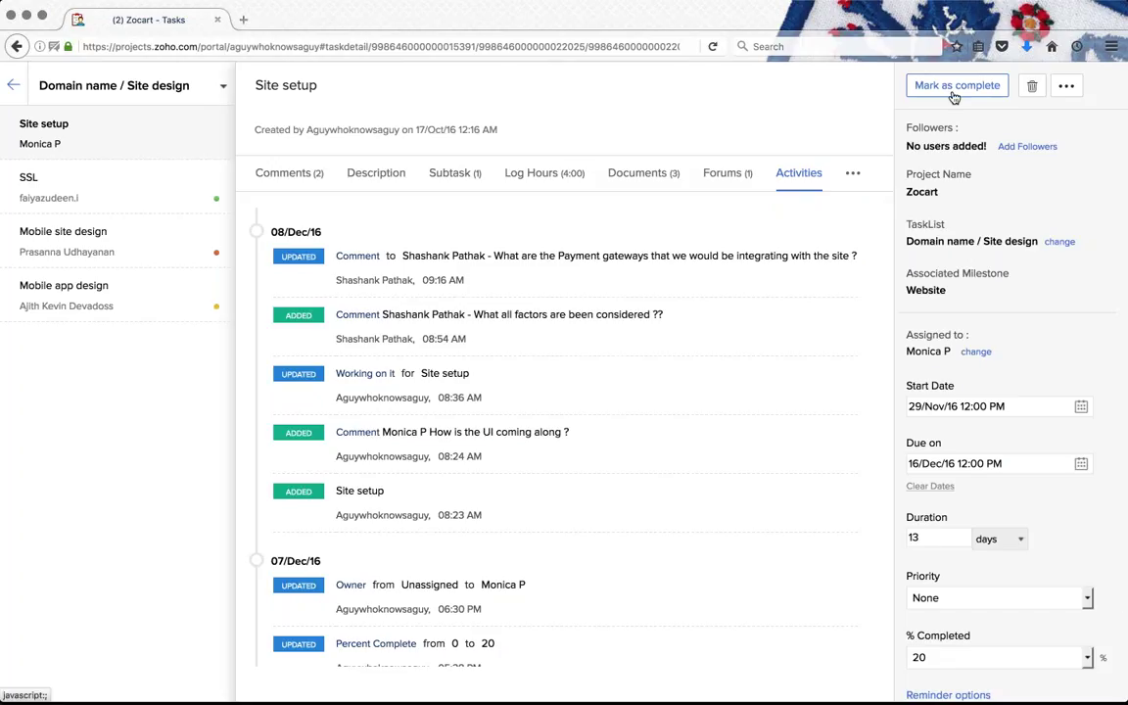
Step: Check the Site setup task's additional actions and the users available as followers, without adding any follower
left_click(1066, 87)
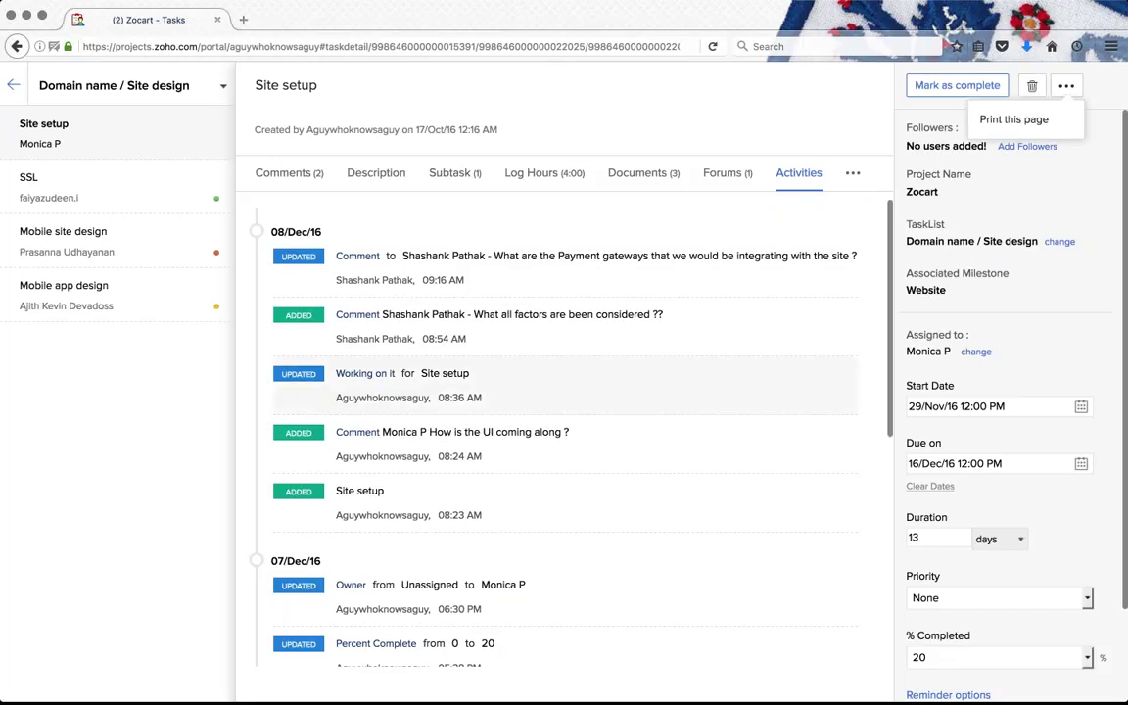
left_click(1046, 193)
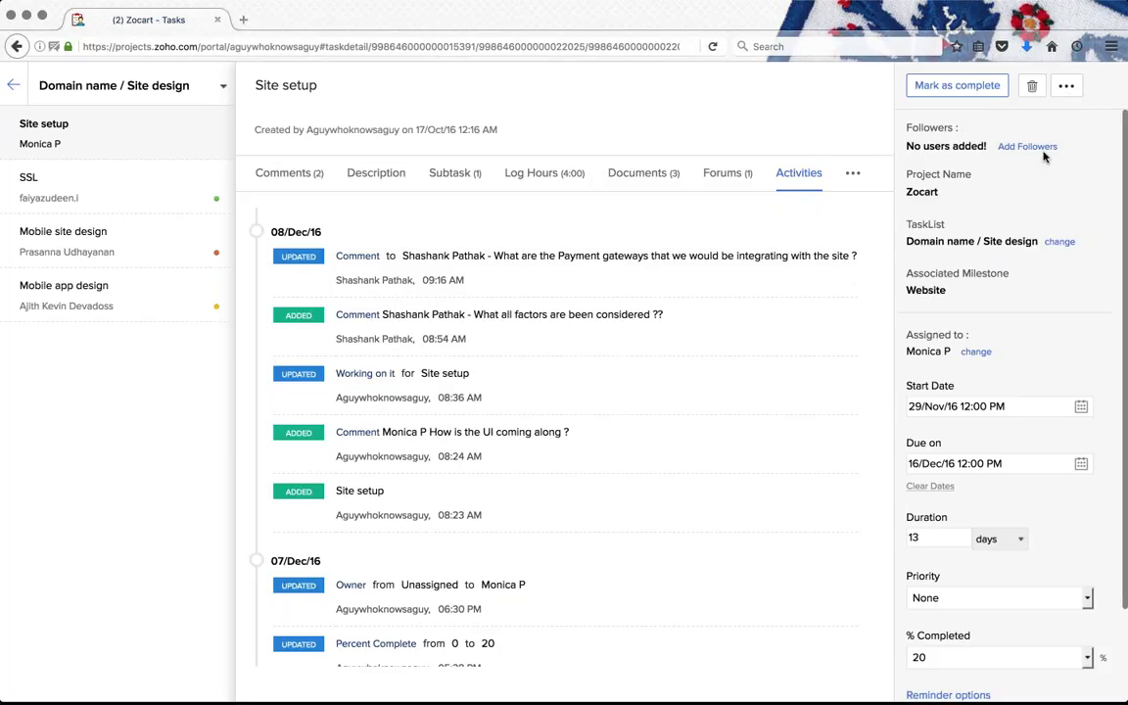
left_click(1043, 149)
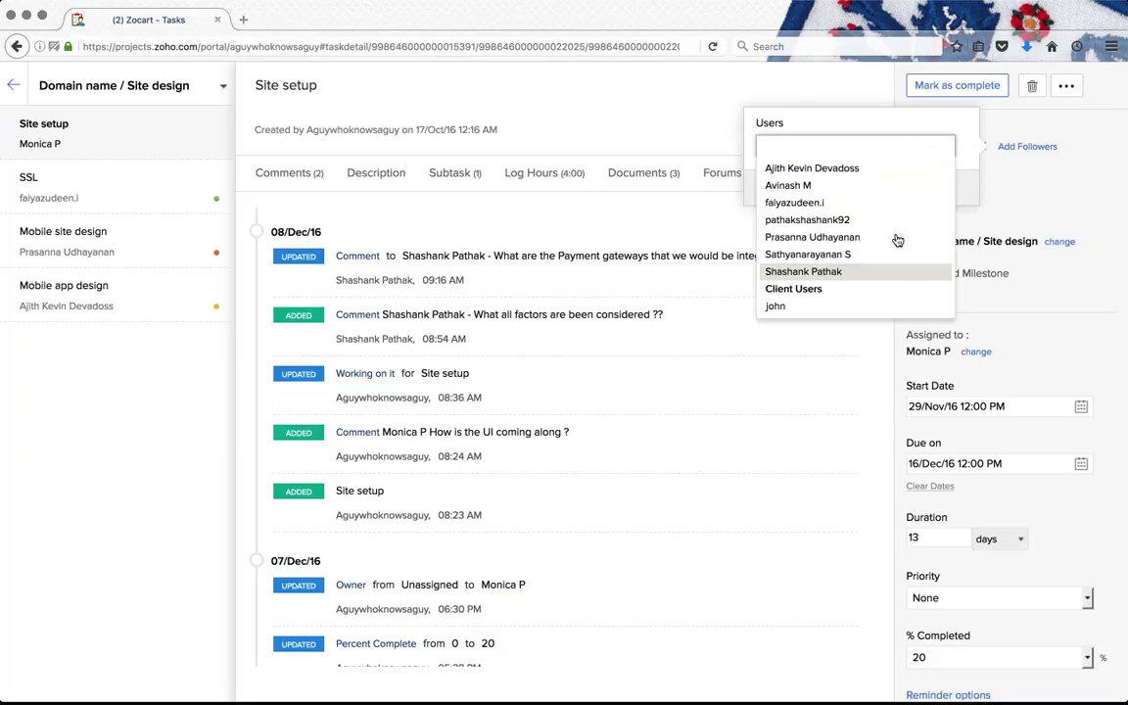
left_click(1044, 200)
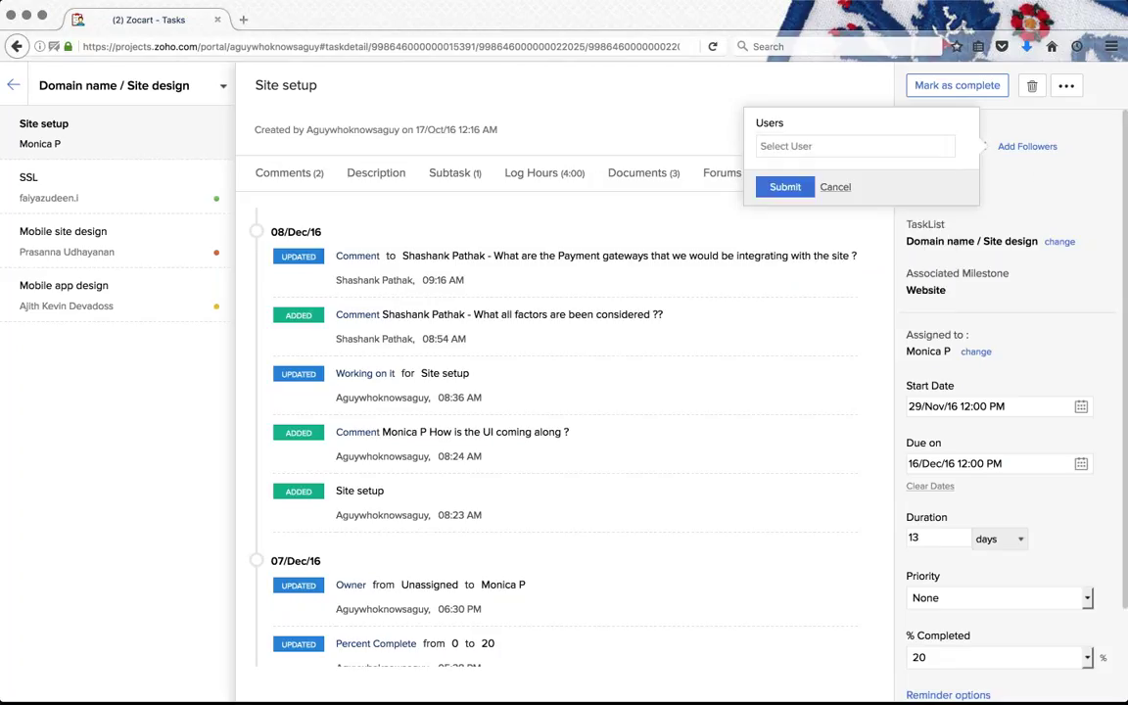
left_click(835, 186)
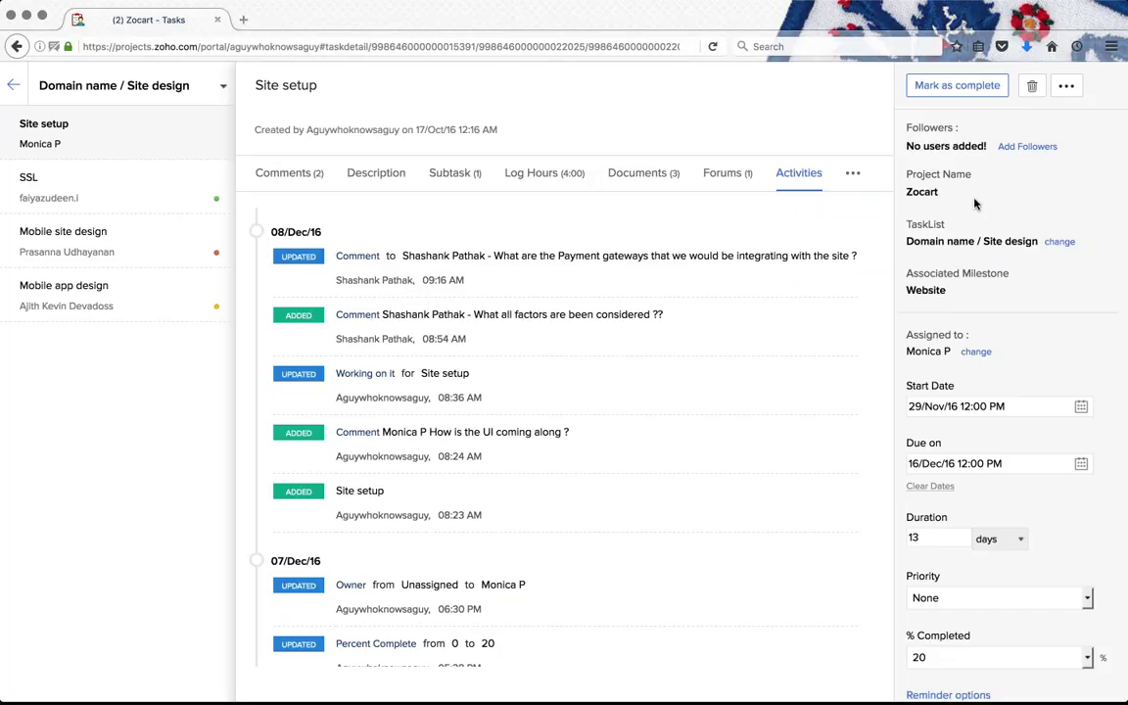
Step: Set the Site setup task's priority to Low and look over its completion percentage choices
scroll(974, 204, "down", 2)
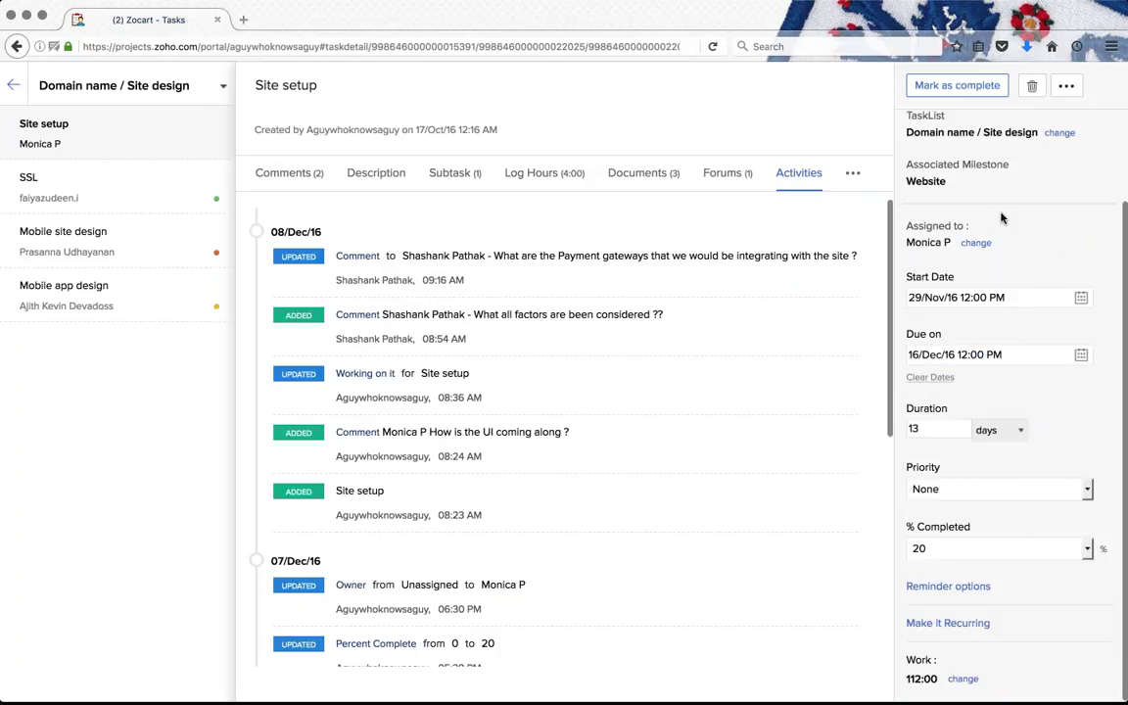
left_click(1013, 429)
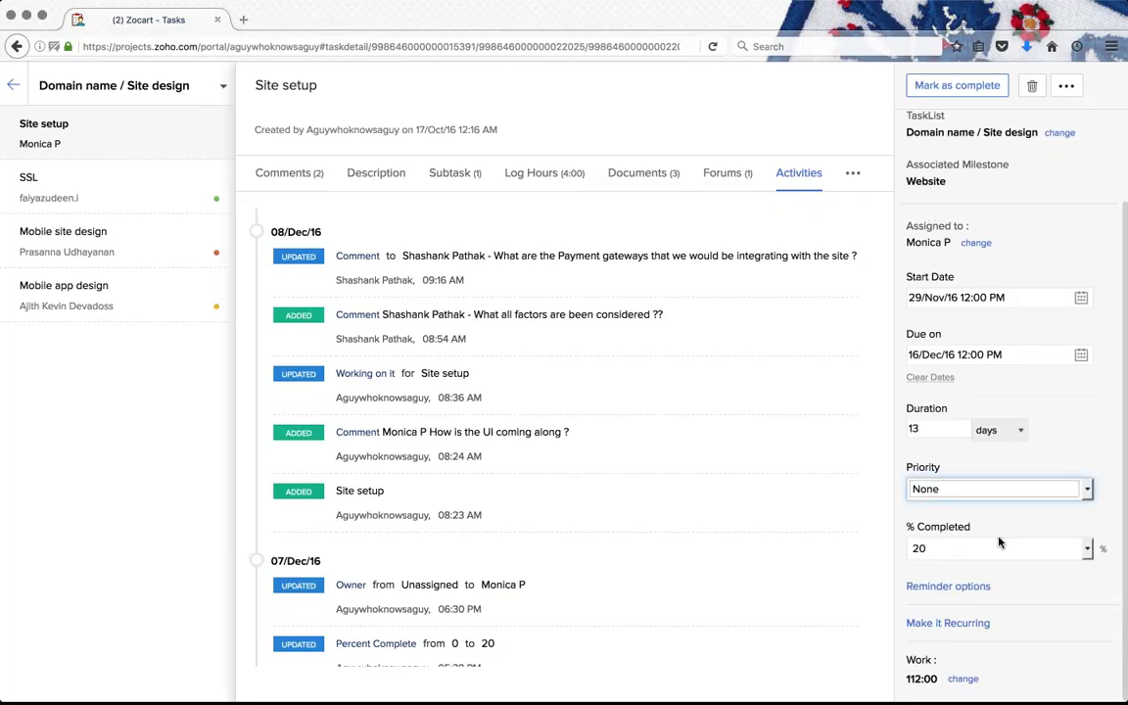
left_click(999, 537)
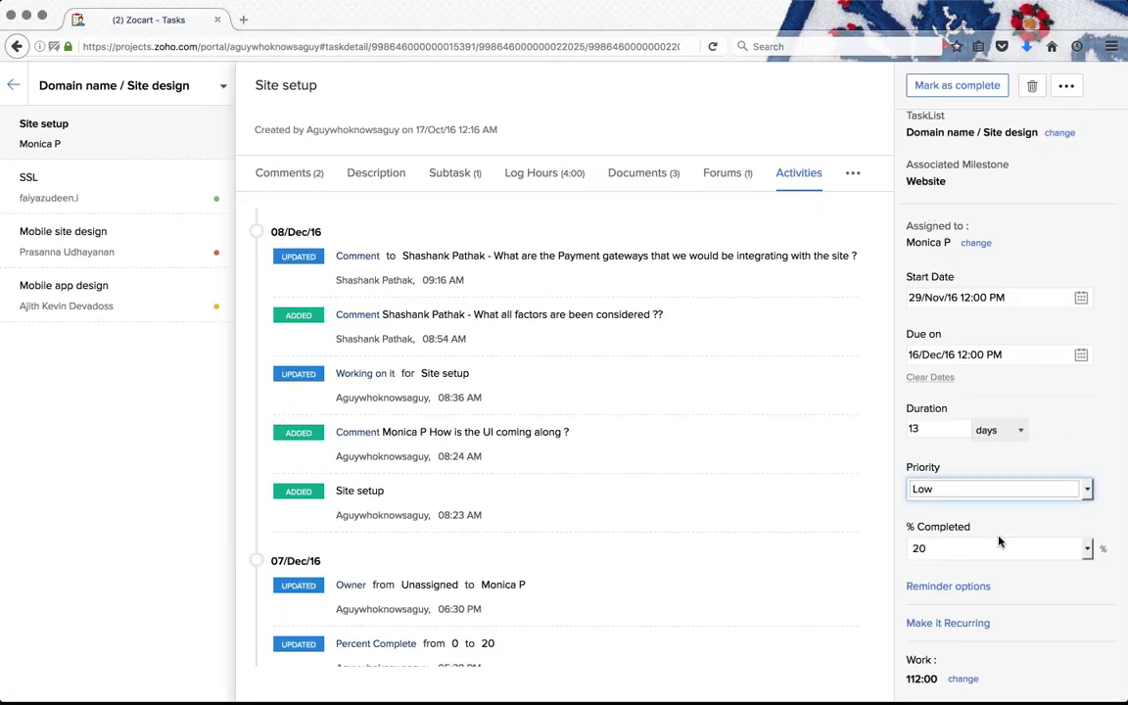
left_click(1059, 551)
left_click(1056, 533)
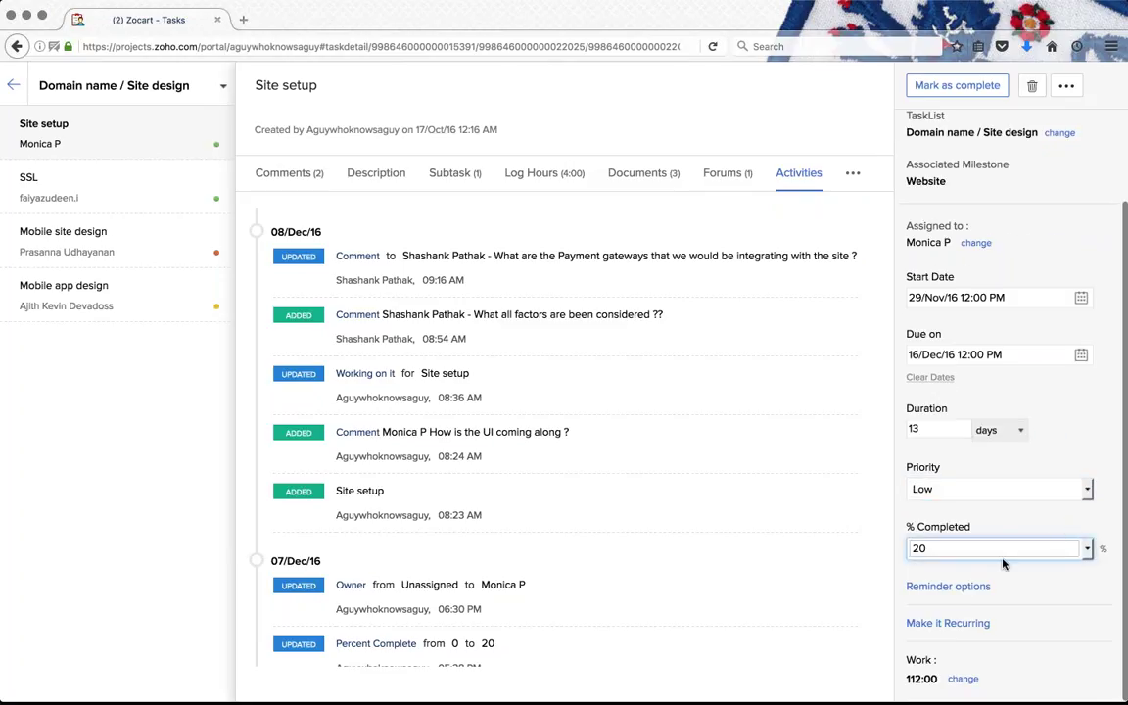
Step: Set the Site setup task's reminder to On the same day and view the completion percentage choices
left_click(947, 585)
scroll(969, 411, "down", 1)
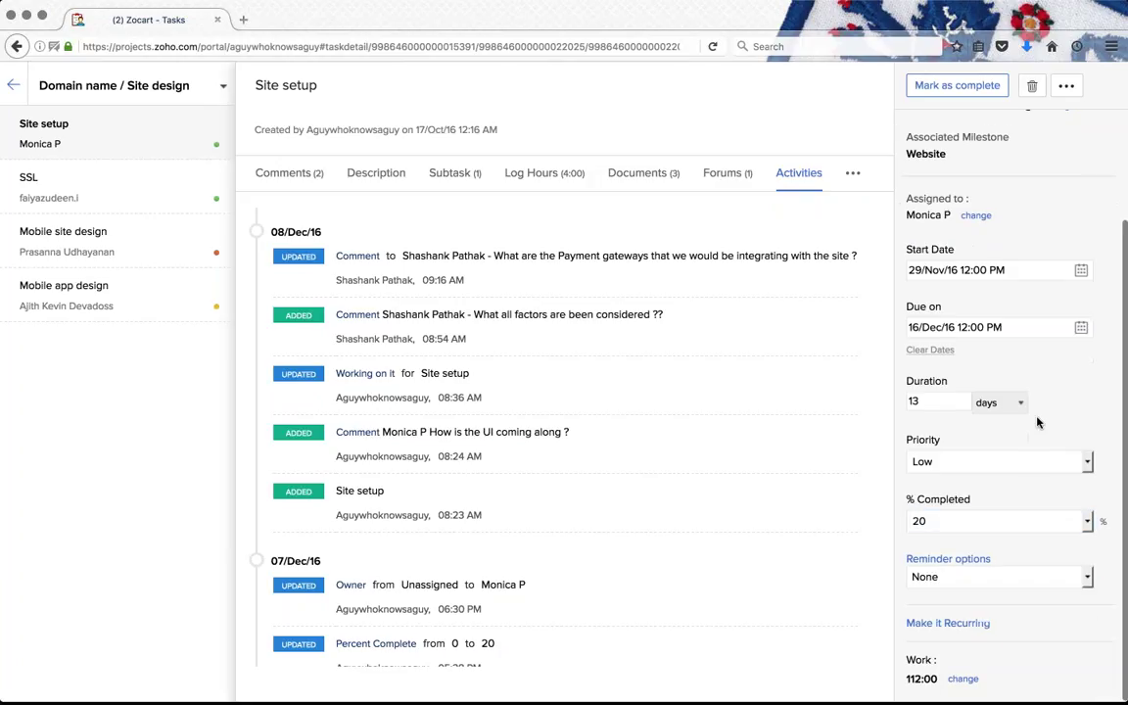
left_click(1025, 587)
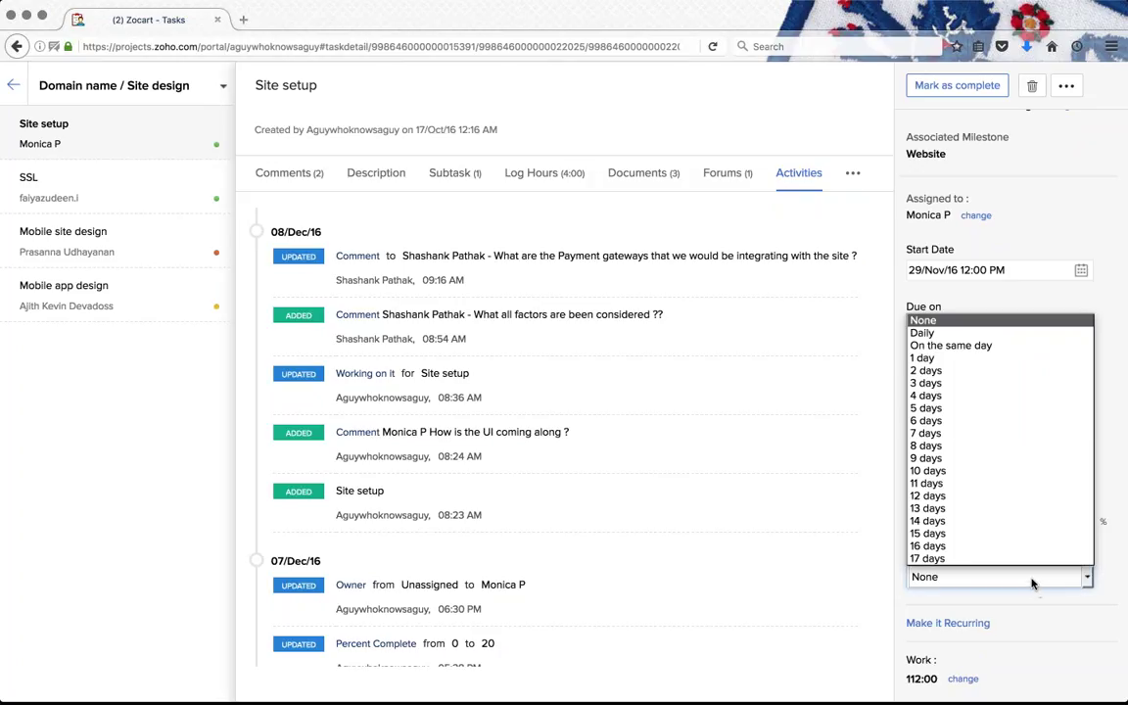
left_click(984, 346)
left_click(1023, 522)
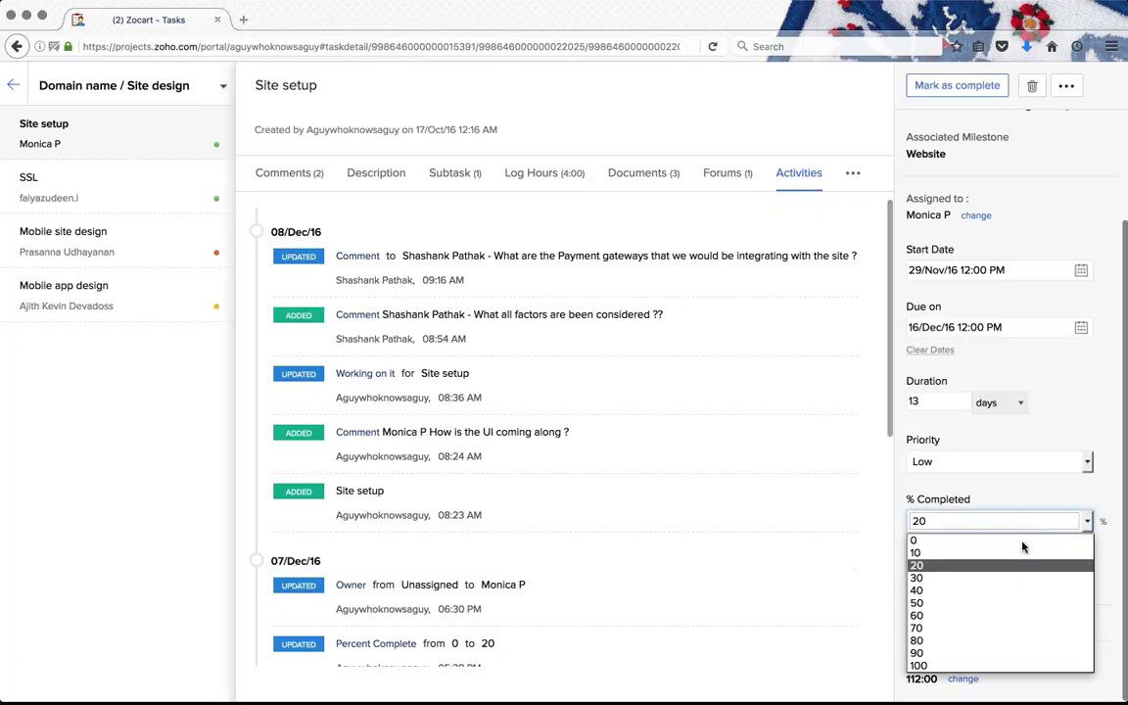
left_click(1100, 477)
Step: Switch the Site setup task's reminder to Daily and reset it to None
left_click(1086, 577)
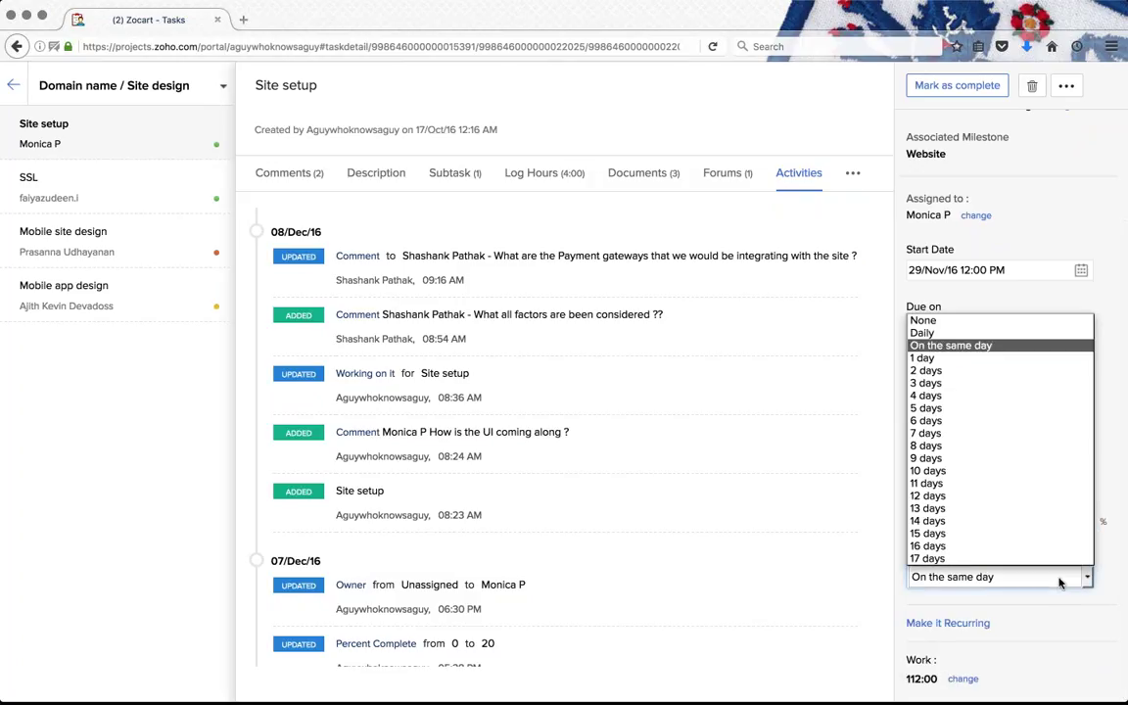
left_click(981, 337)
left_click(974, 573)
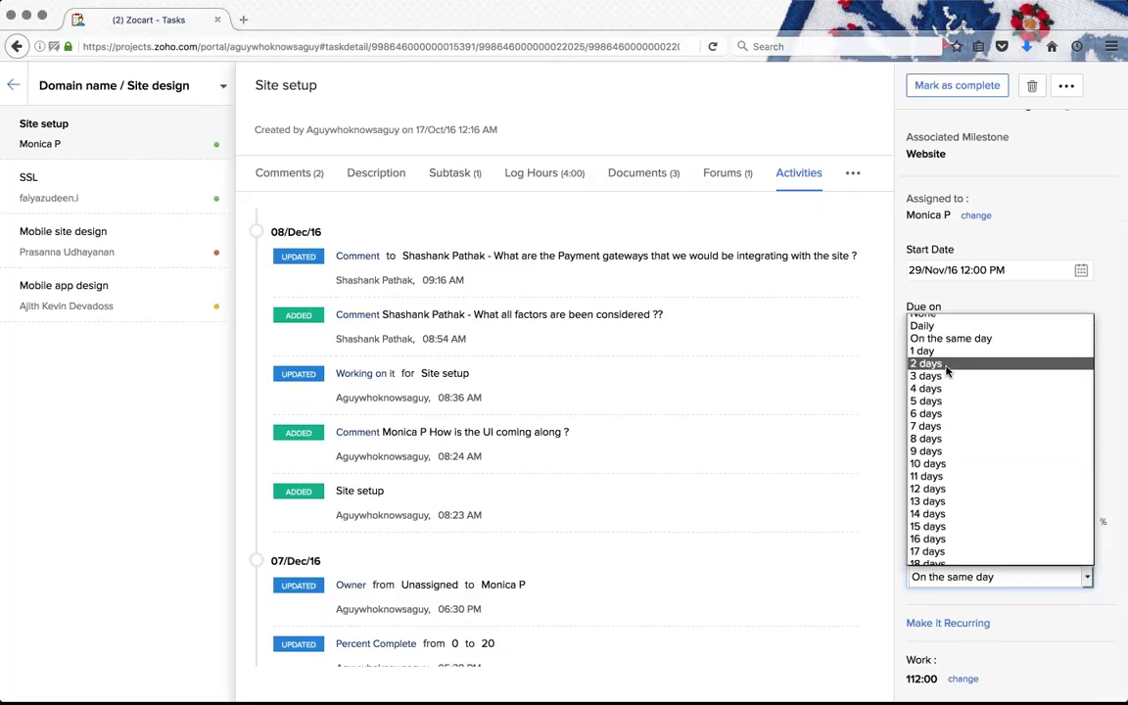
left_click(925, 325)
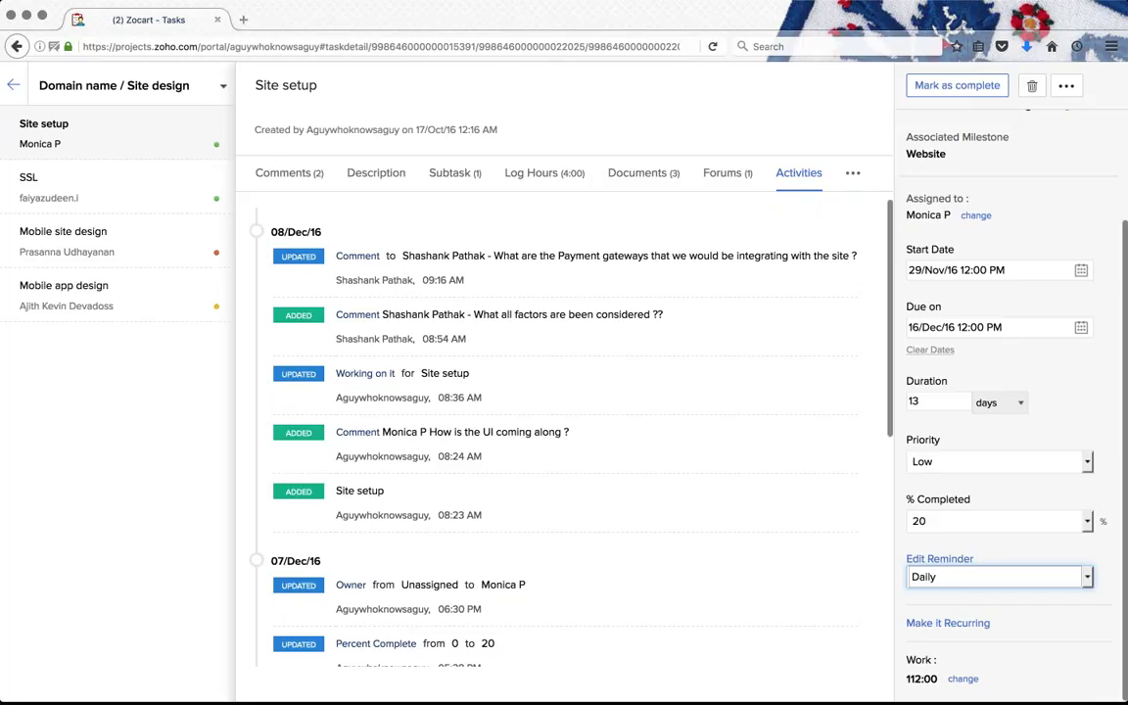
left_click(960, 577)
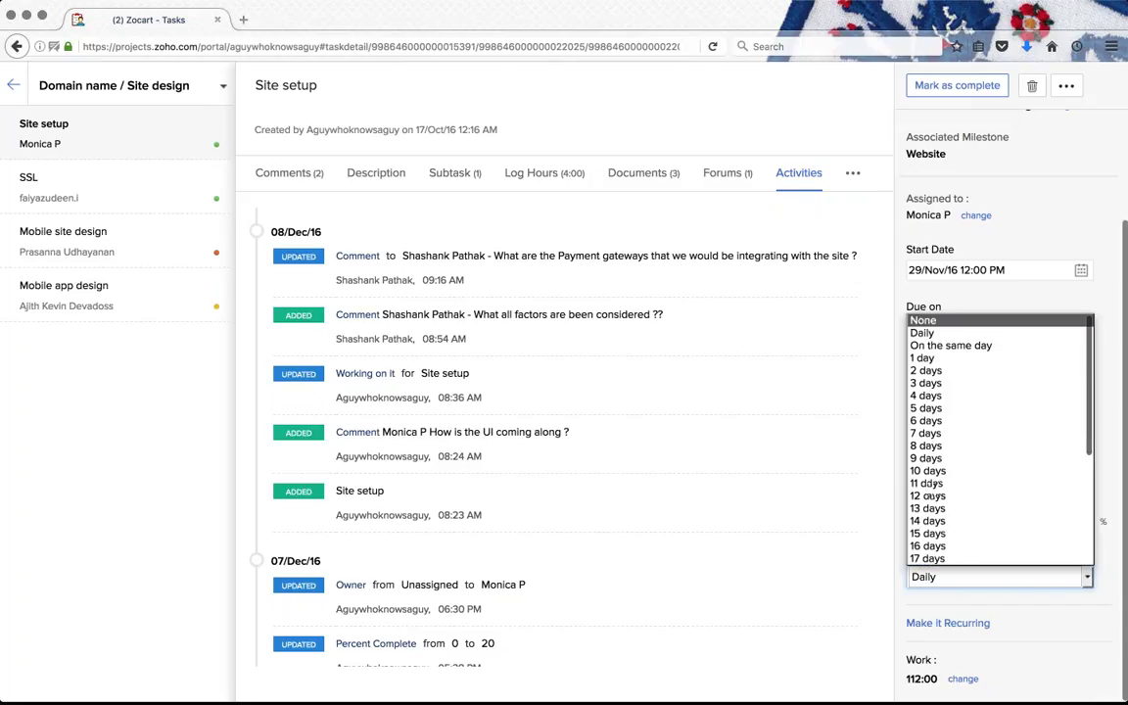
left_click(955, 362)
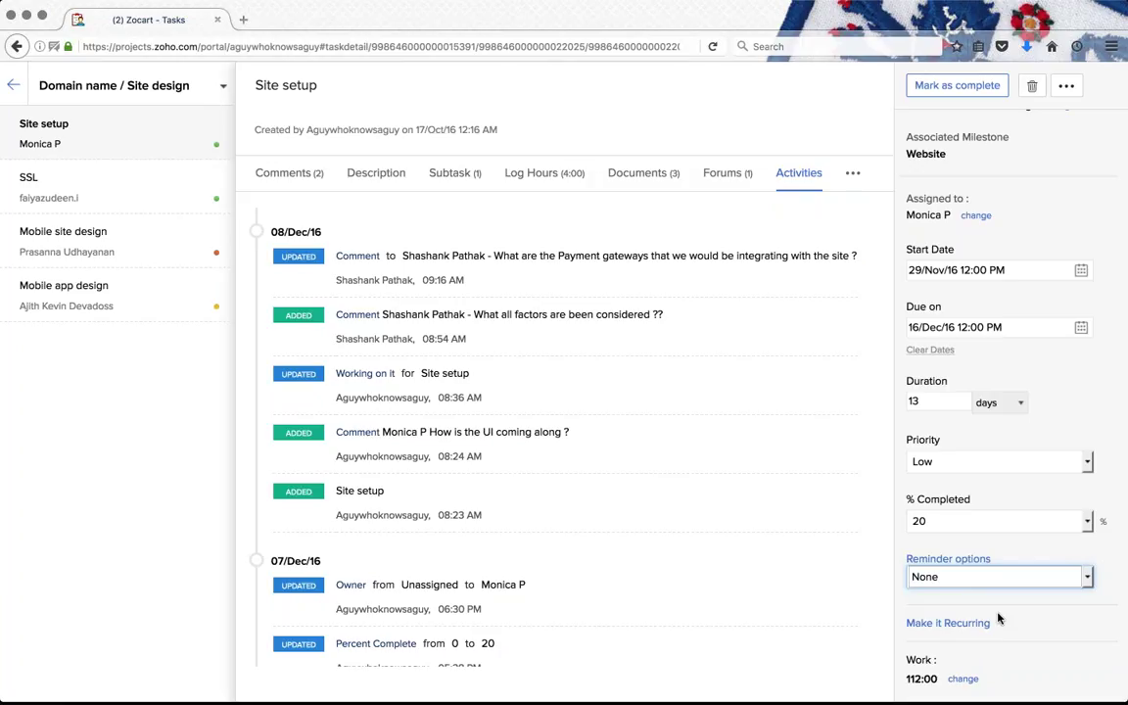
Step: Open the recurrence settings of the Site setup task to view its frequency, interval and end options
left_click(970, 626)
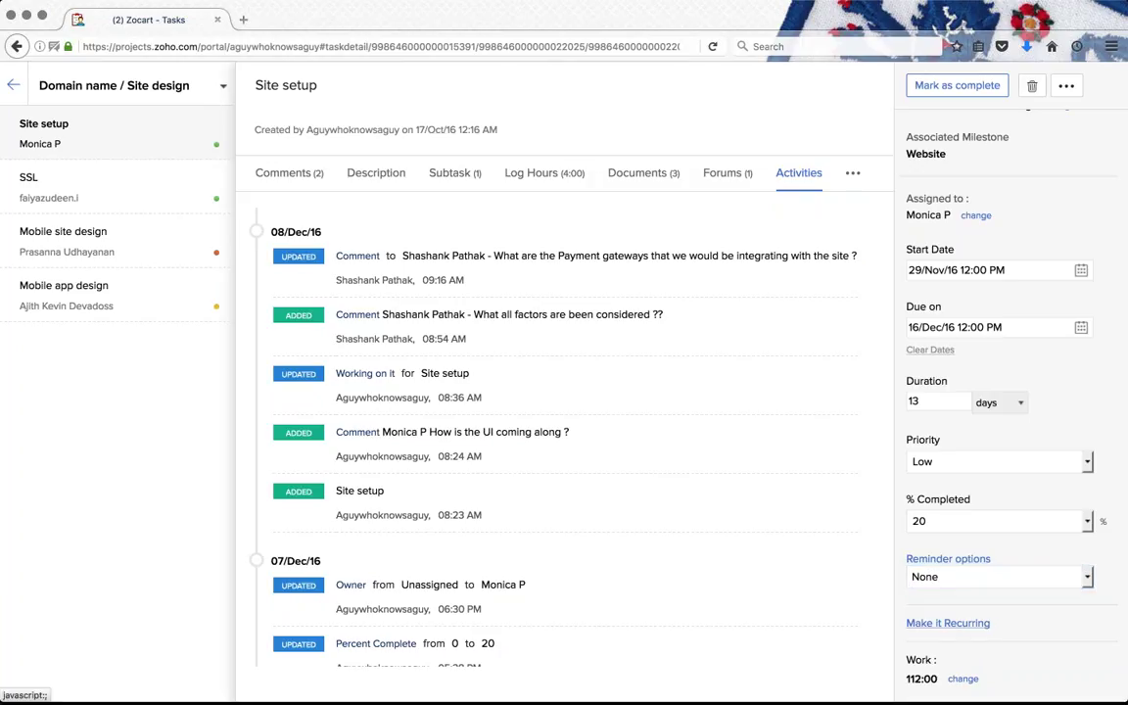
scroll(1080, 622, "down", 4)
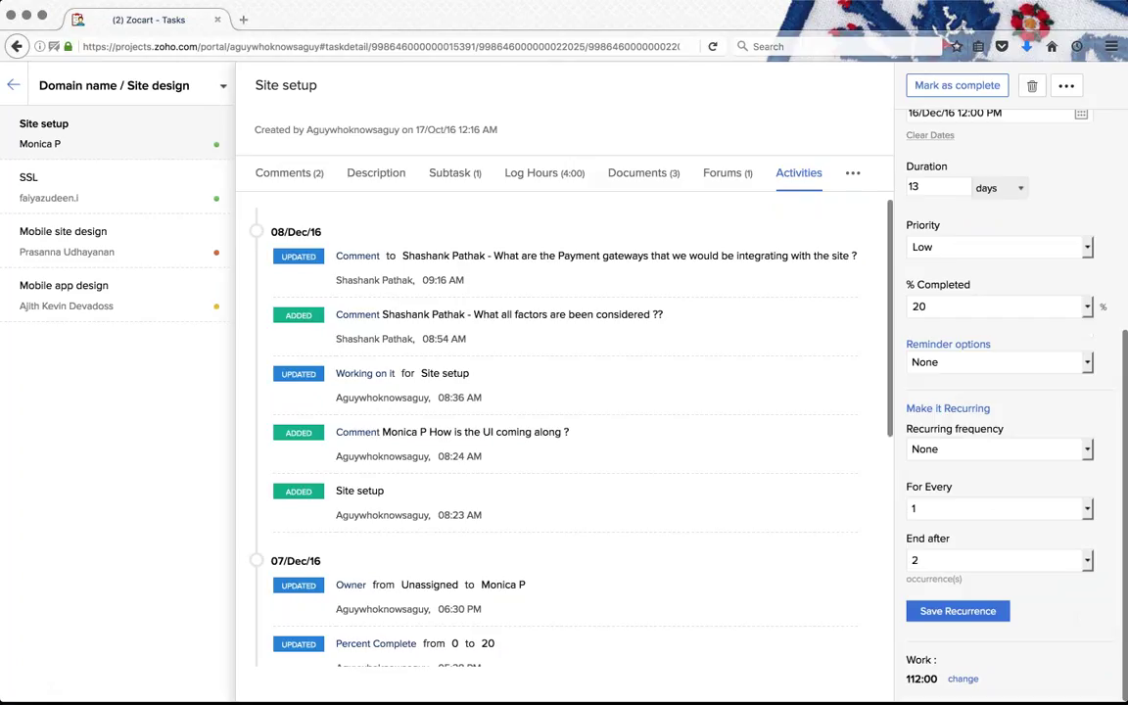
Step: Set the Site setup task's recurring frequency to Monthly, for every 3 months
left_click(988, 448)
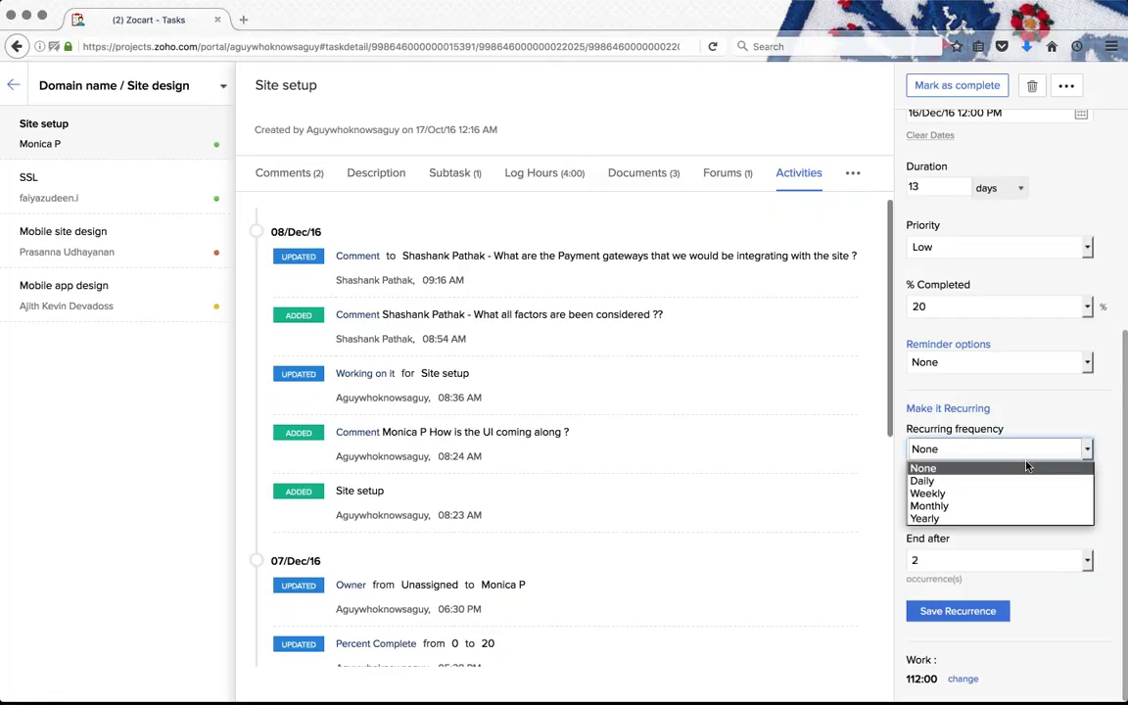
left_click(988, 506)
left_click(1009, 509)
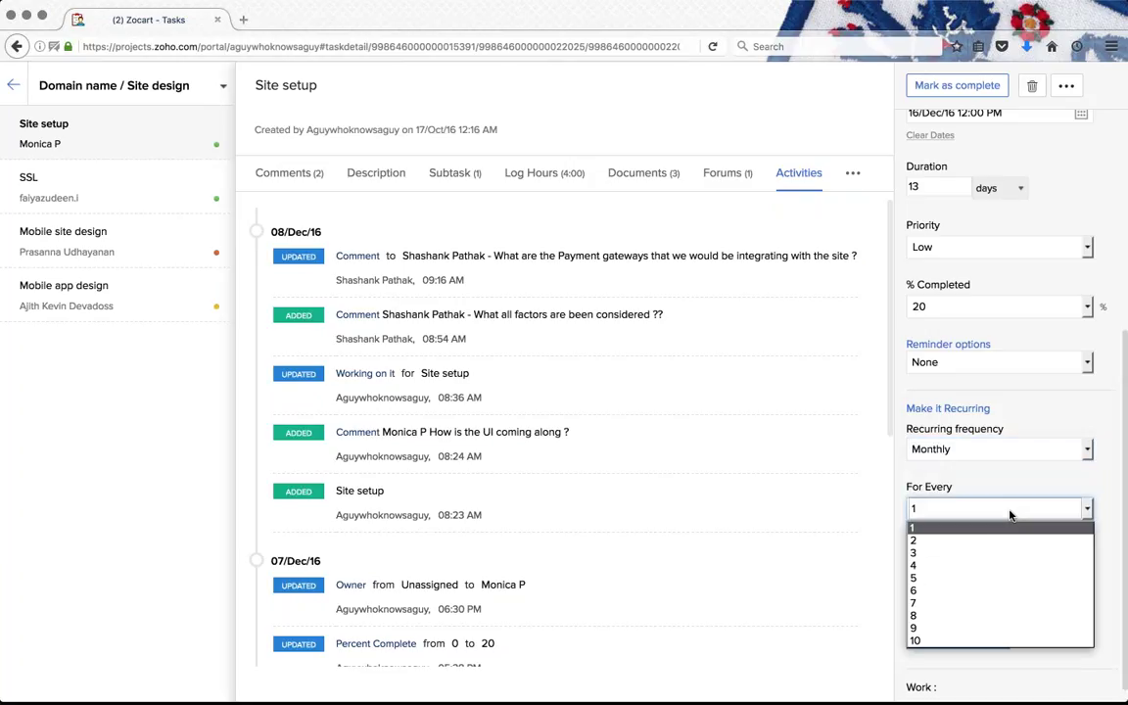
left_click(970, 553)
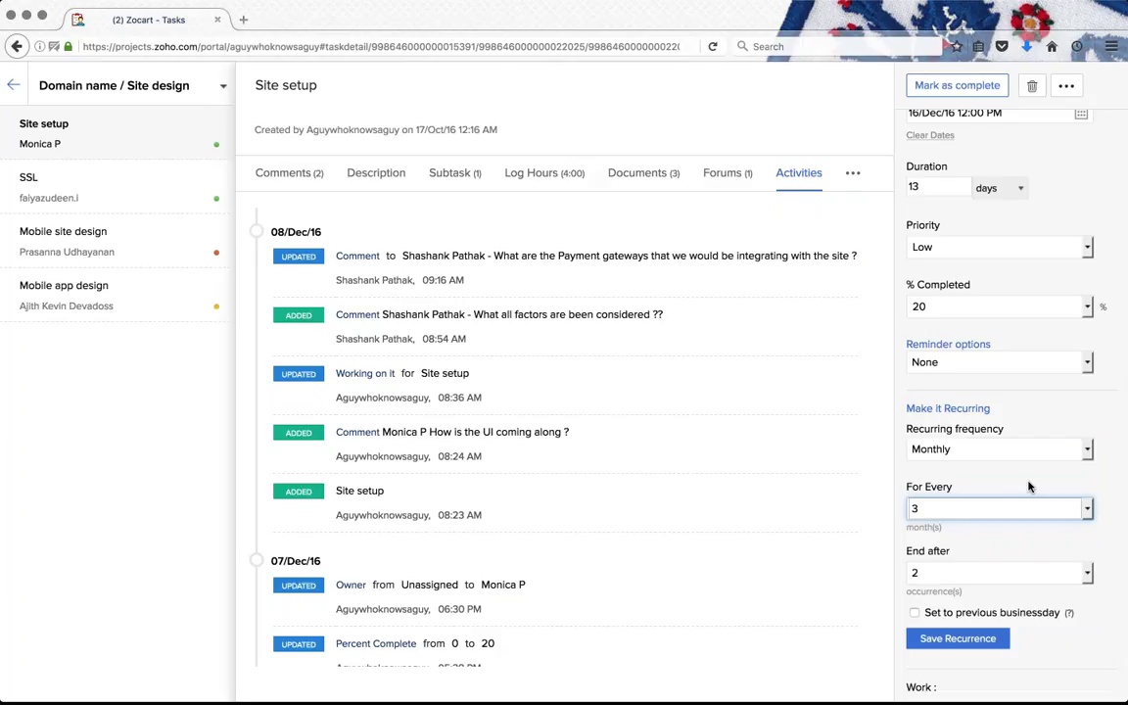
left_click(1006, 509)
left_click(1043, 484)
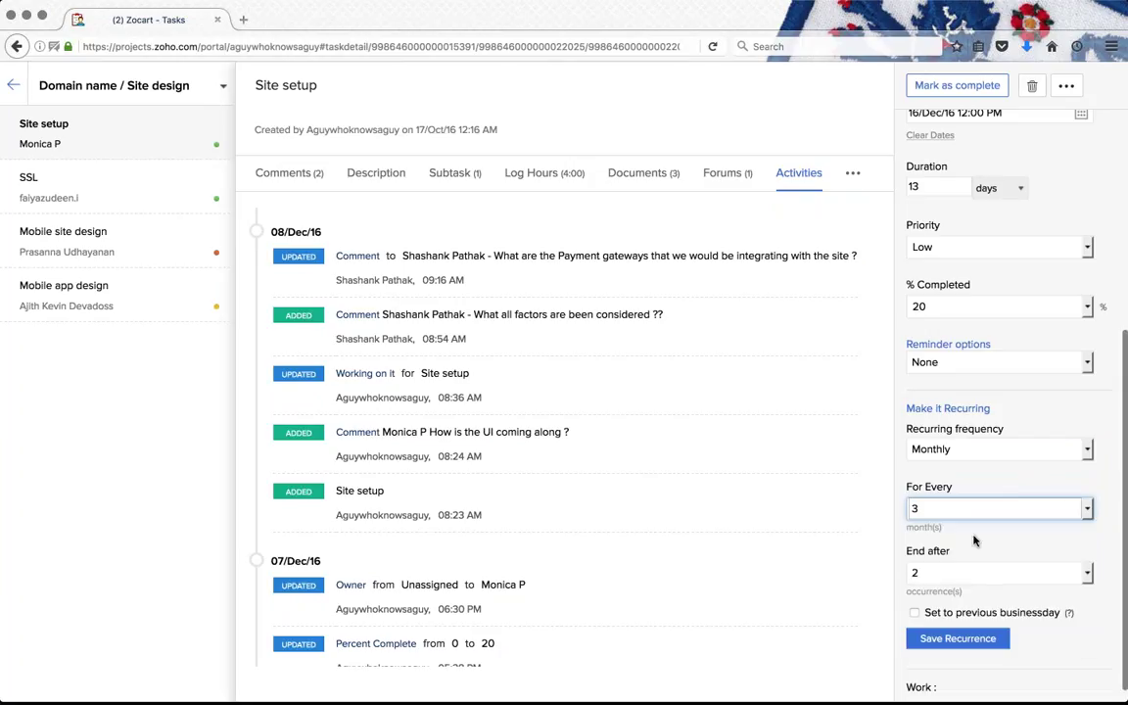
Step: Set the recurrence's End after option to No End Date
left_click(974, 572)
left_click(974, 468)
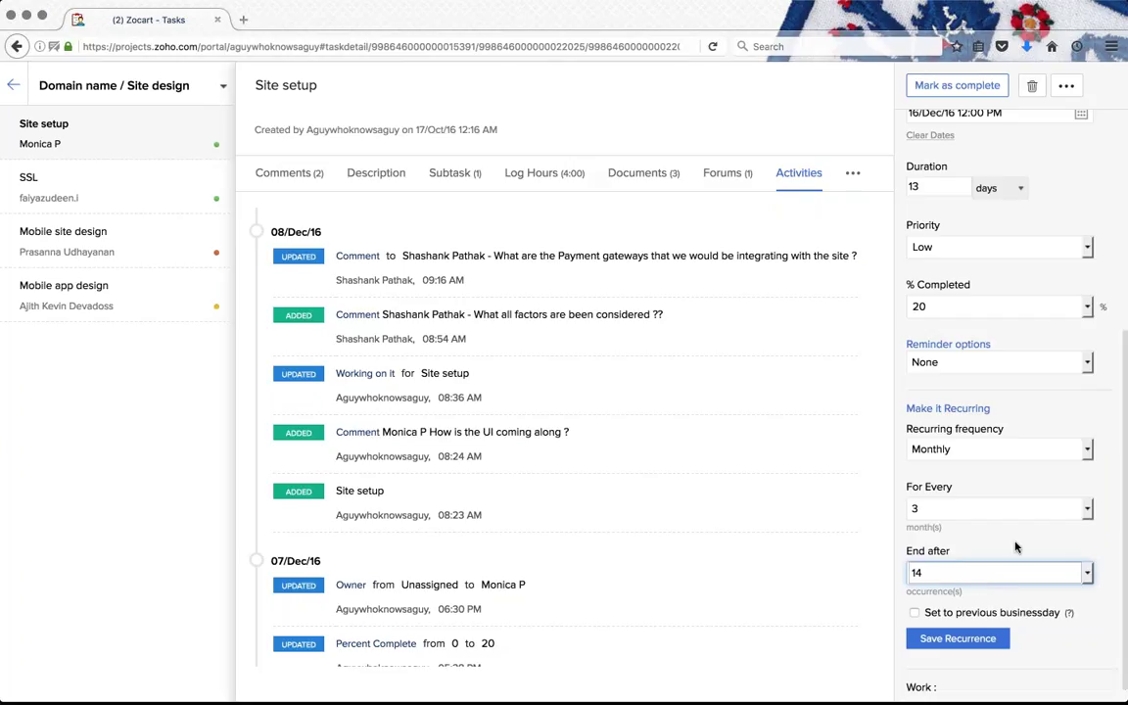
scroll(1027, 550, "down", 1)
left_click(1052, 545)
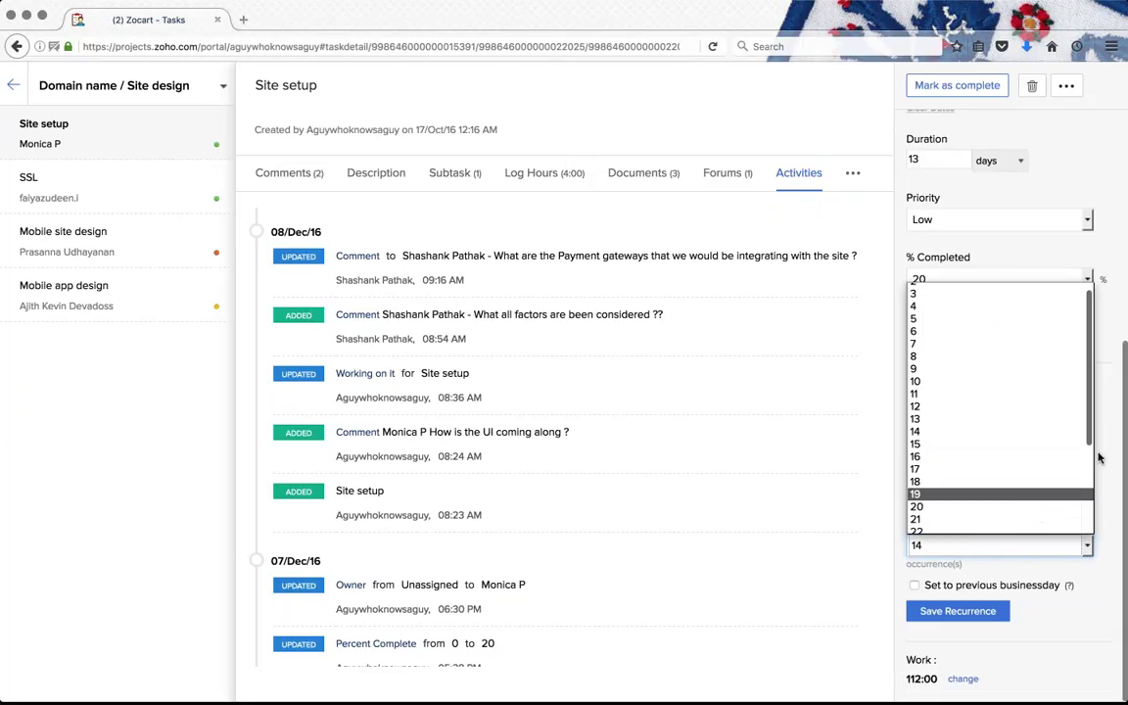
scroll(1028, 441, "down", 3)
left_click(944, 524)
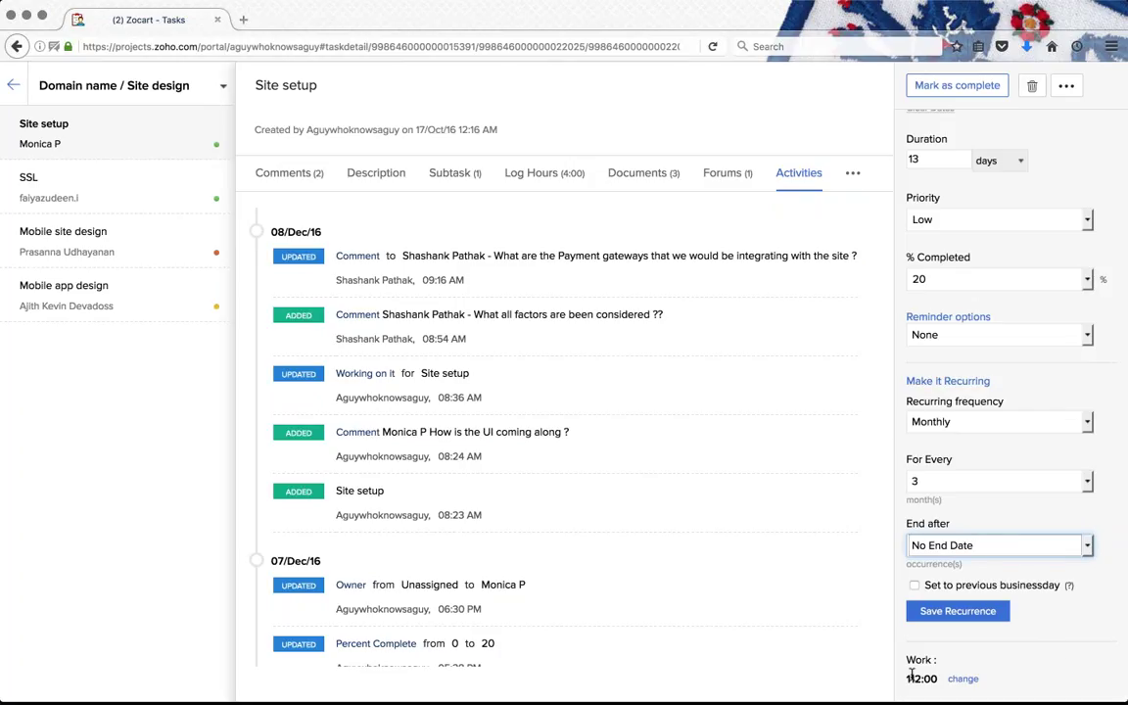
Step: Examine the work unit choices in the task's Update Work dialog and close it without updating
left_click_drag(906, 658, 938, 679)
left_click(942, 680)
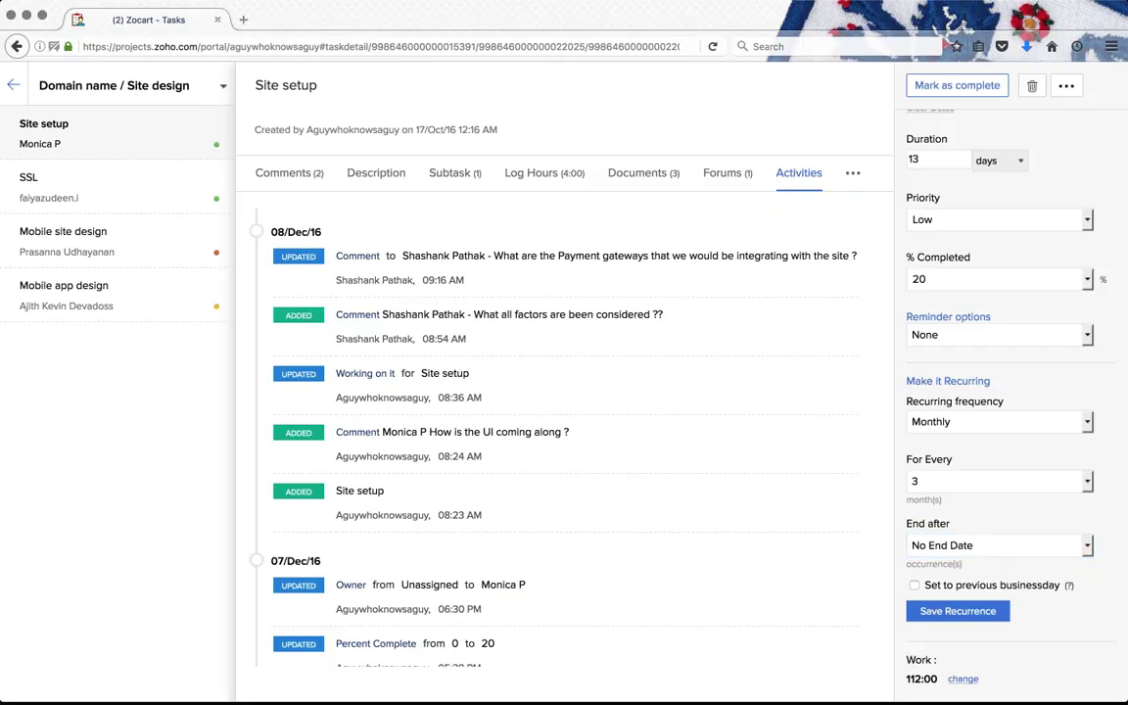
left_click(964, 681)
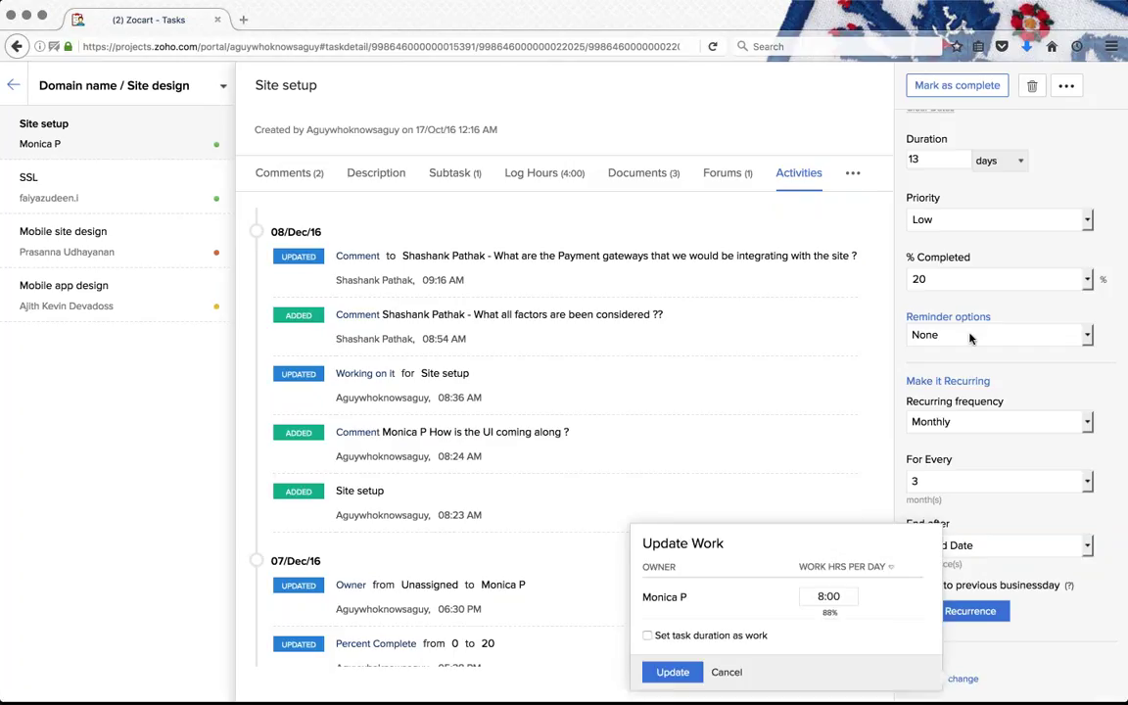
scroll(974, 382, "up", 2)
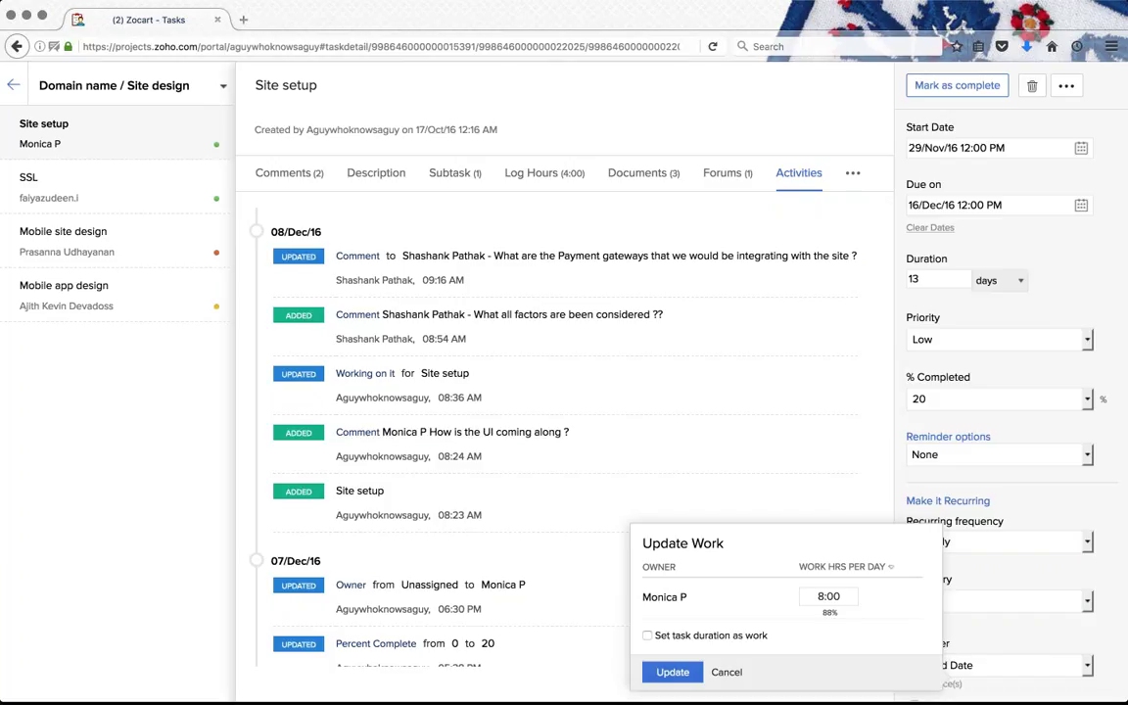
left_click(861, 567)
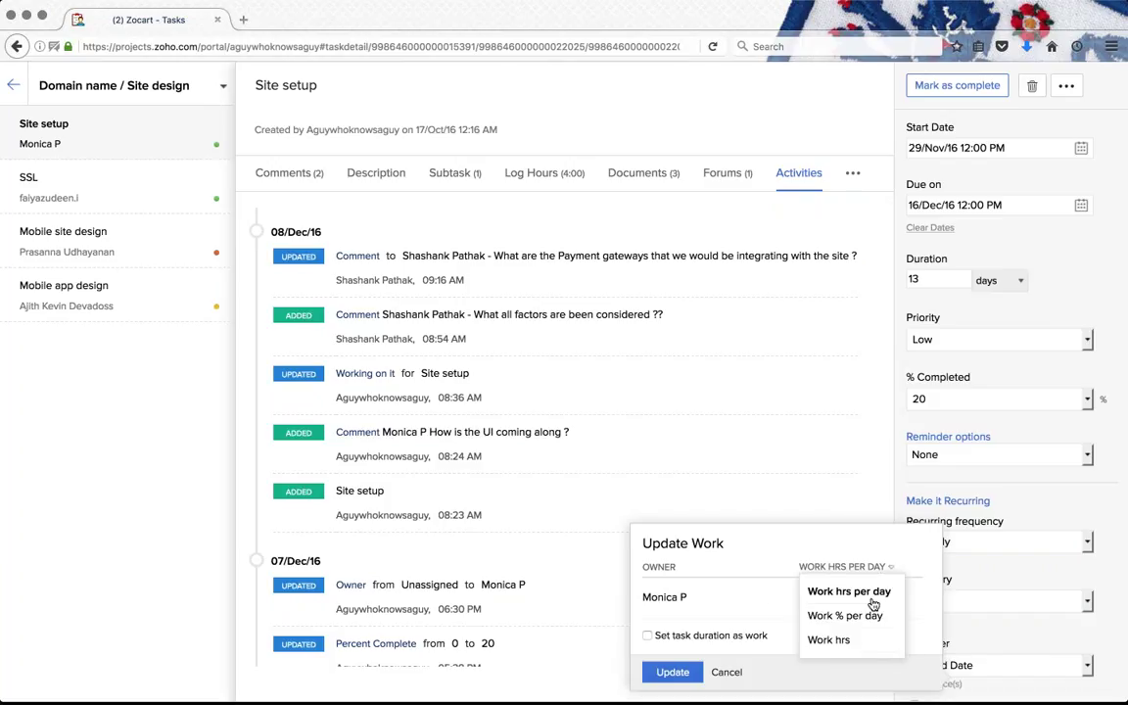
left_click(871, 597)
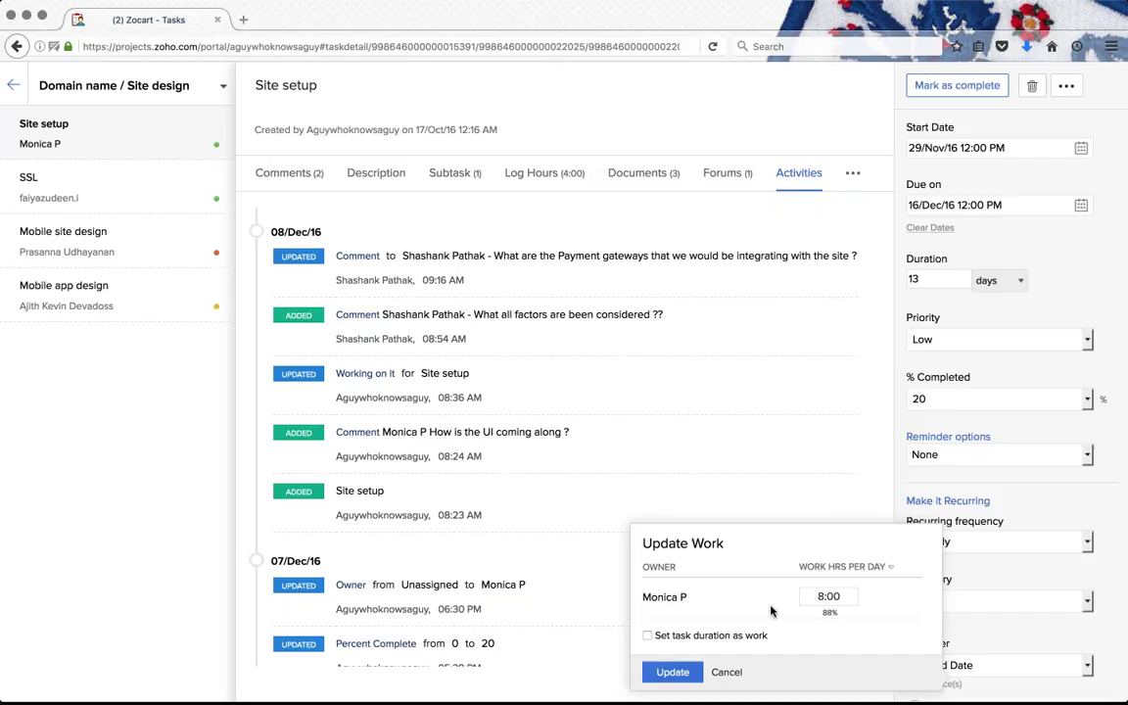
left_click(862, 567)
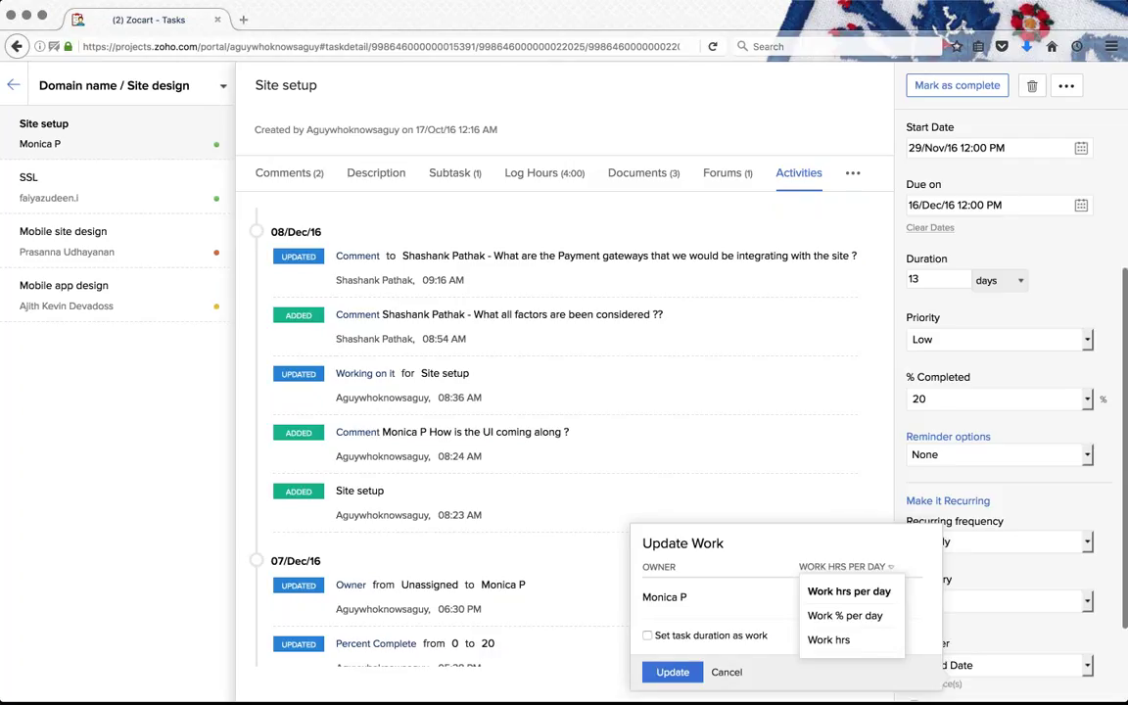
left_click(917, 616)
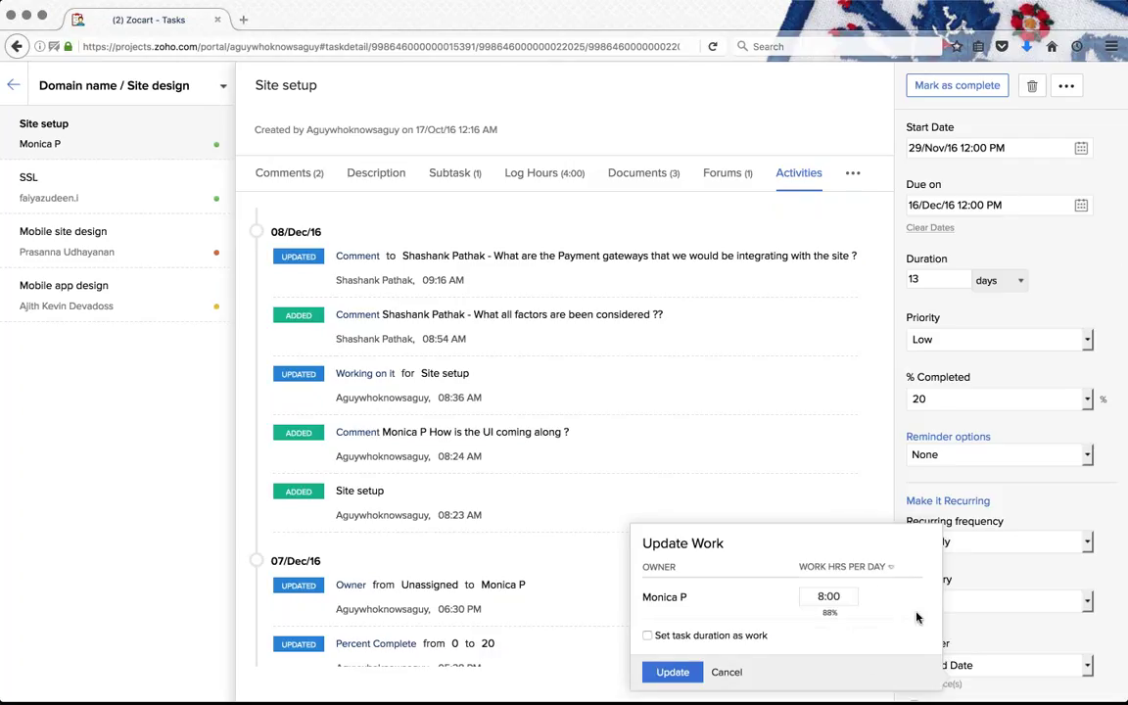
left_click(727, 671)
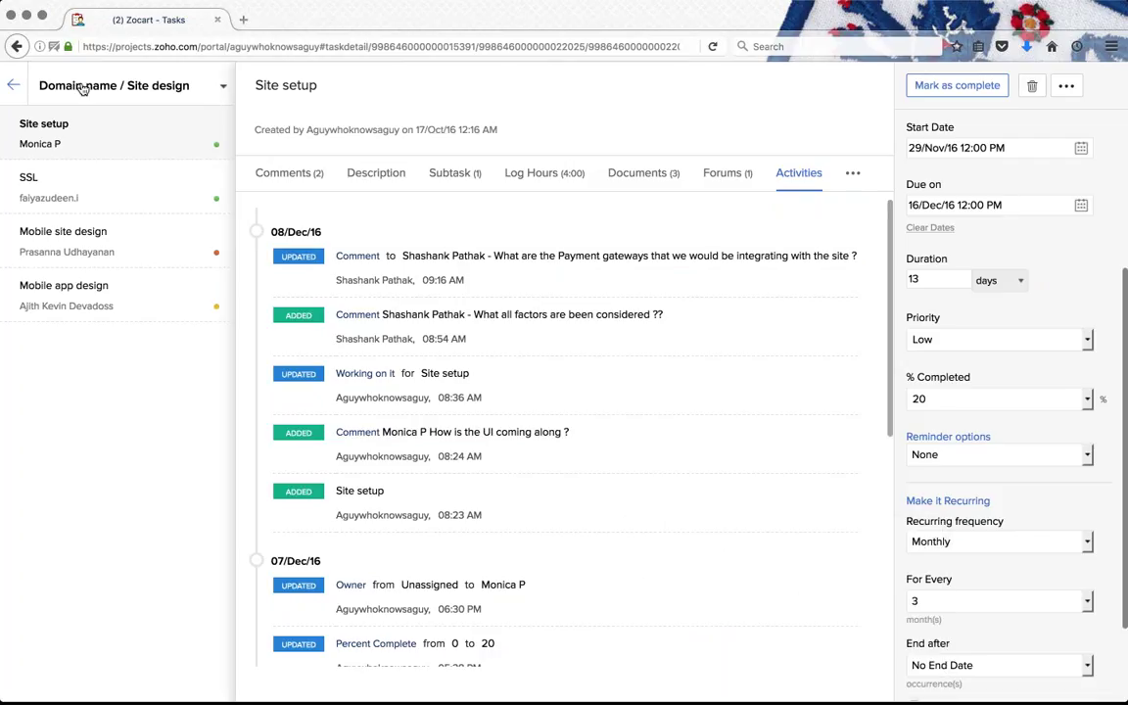
Step: Return to the project's tasks in Dependency view and re-enter 1 as the predecessor of Mobile site design
left_click(17, 86)
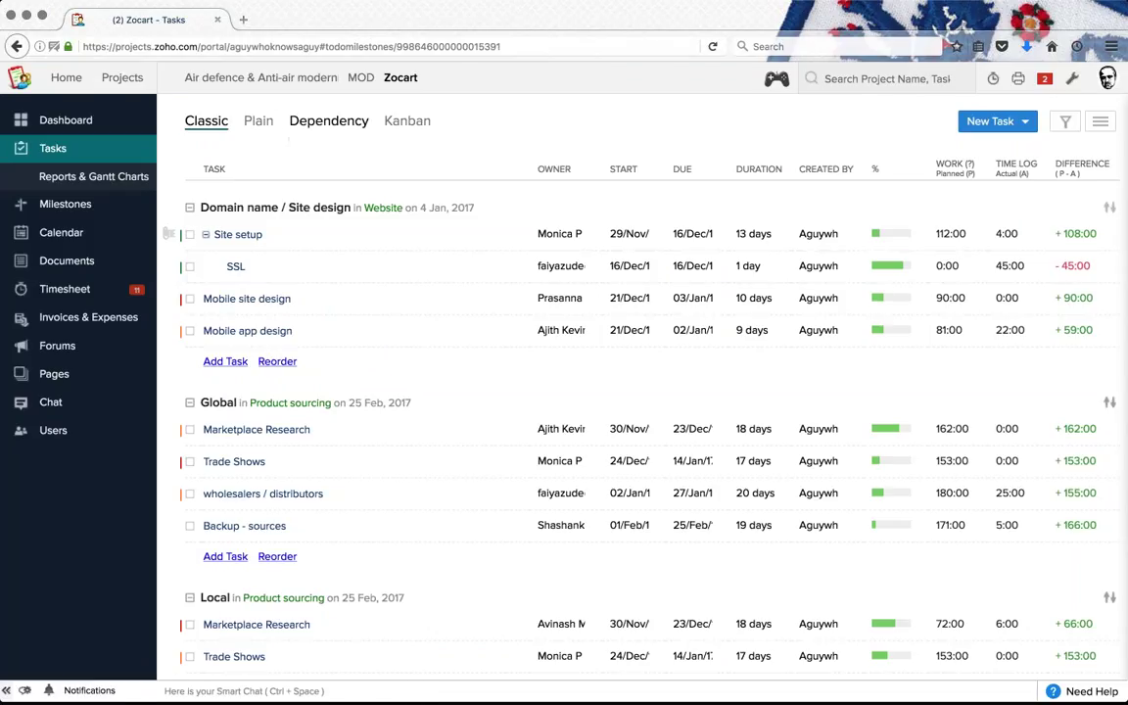
left_click(319, 122)
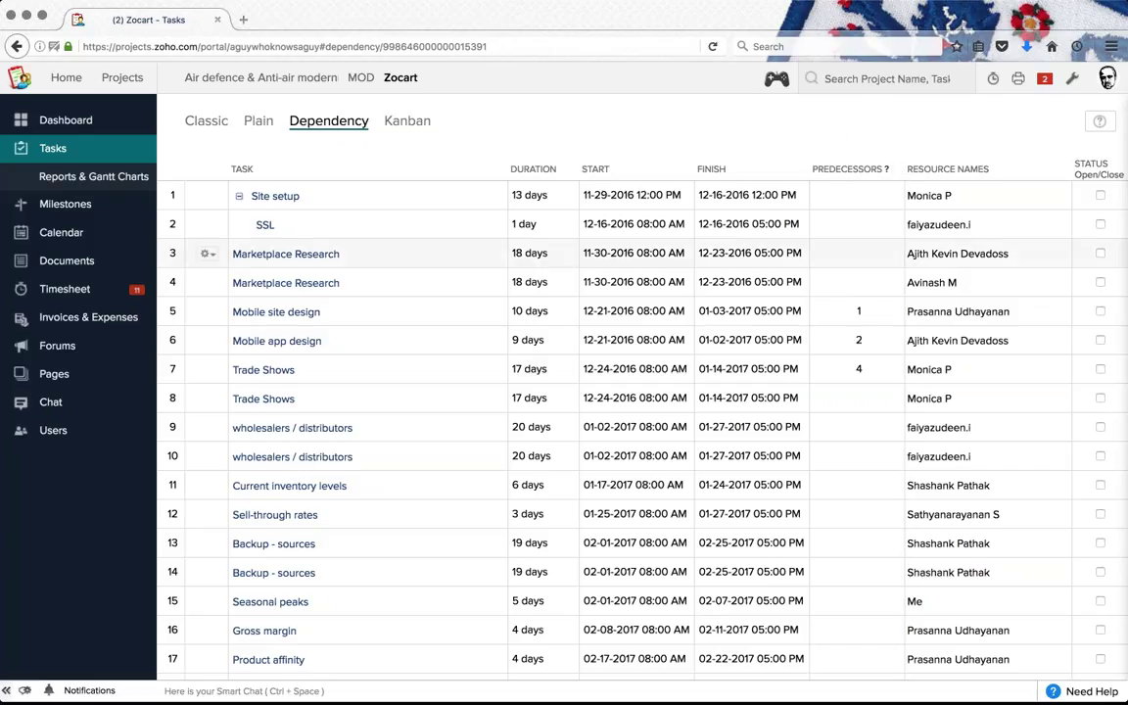
left_click(856, 310)
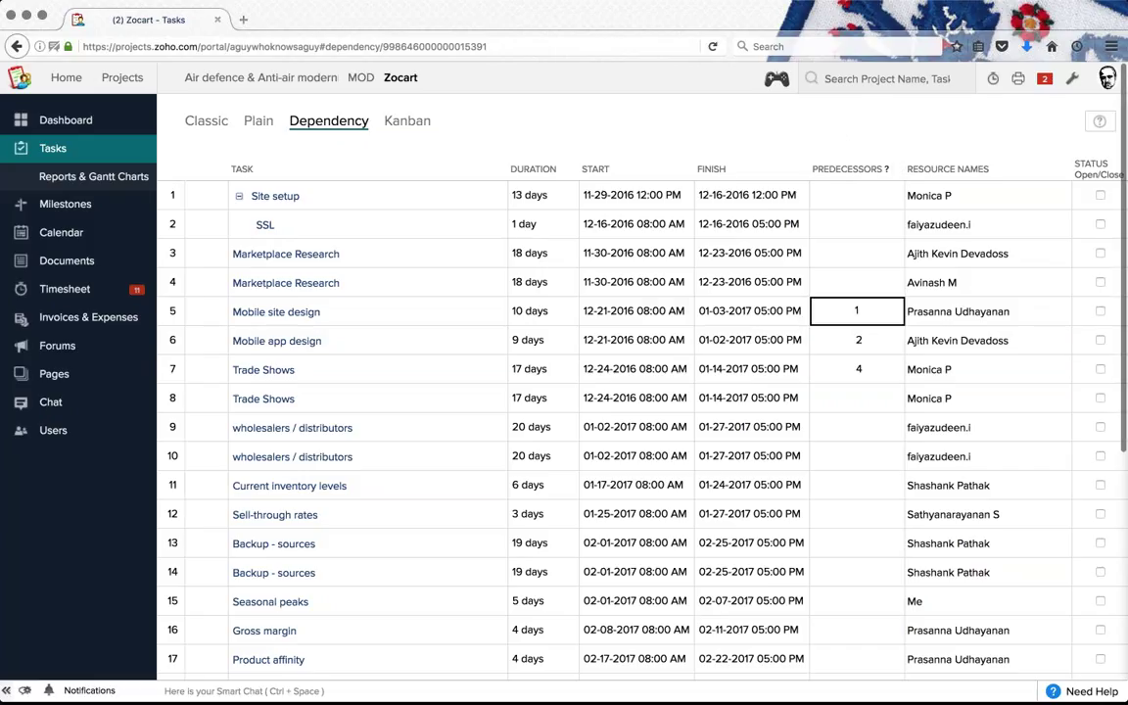
key("BackSpace")
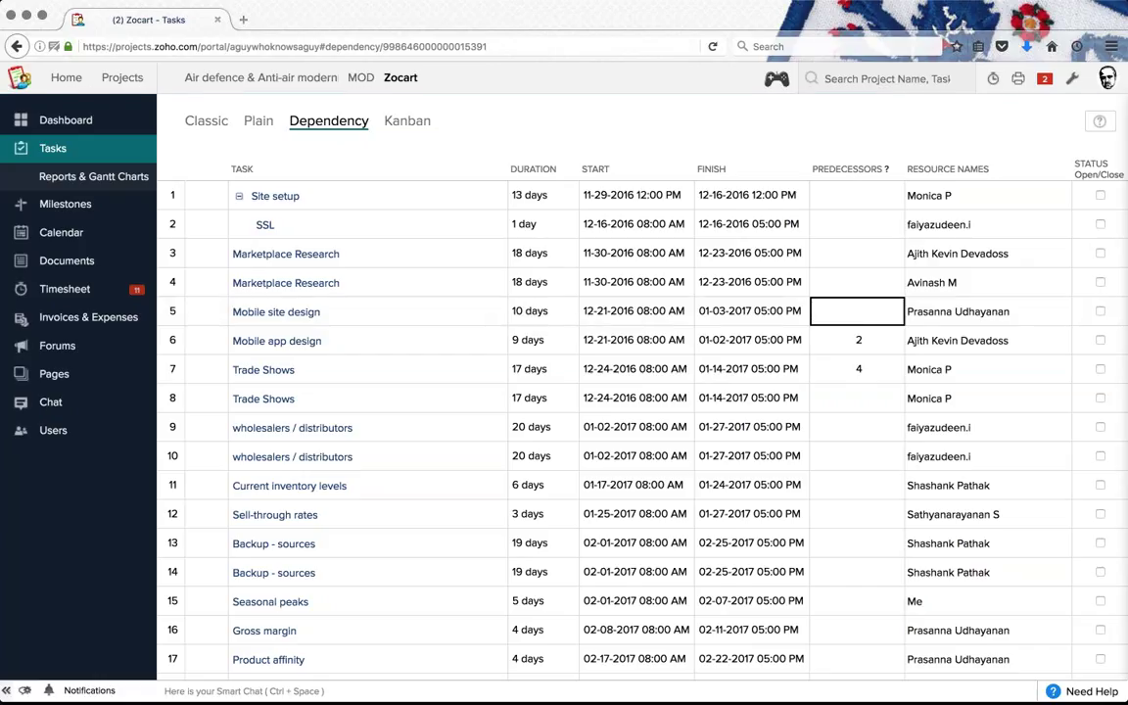
type("1")
key("Return")
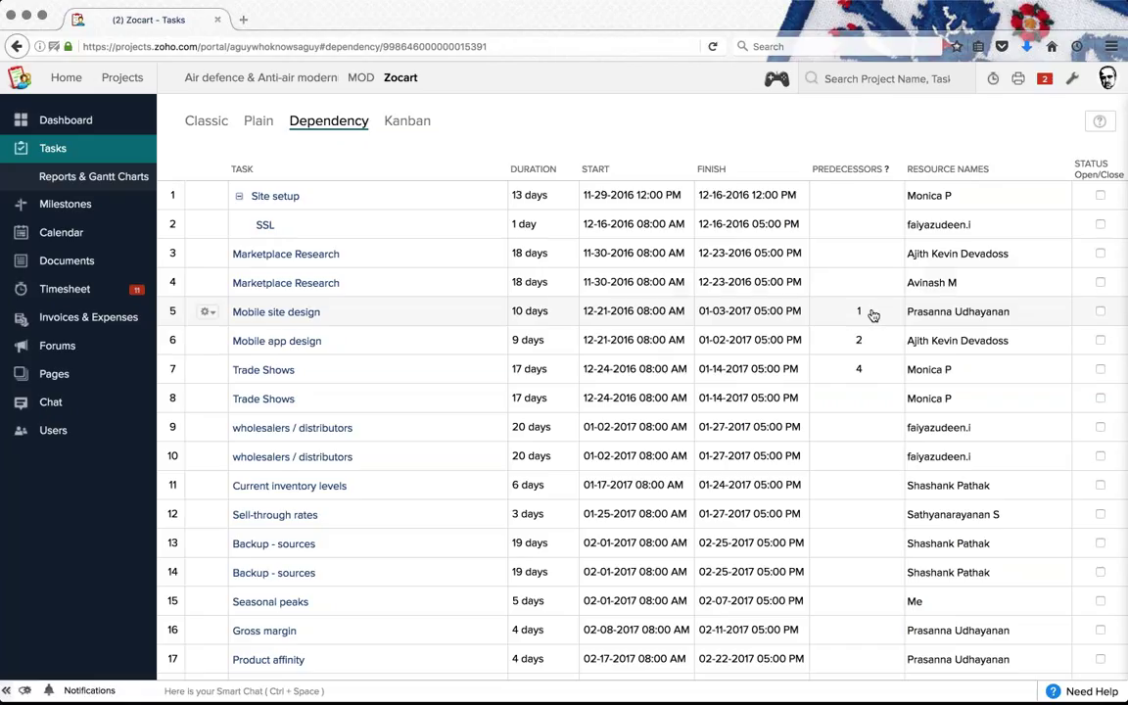
Step: Switch the tasks to Kanban view and look through the Low, Medium and High priority columns
left_click(394, 120)
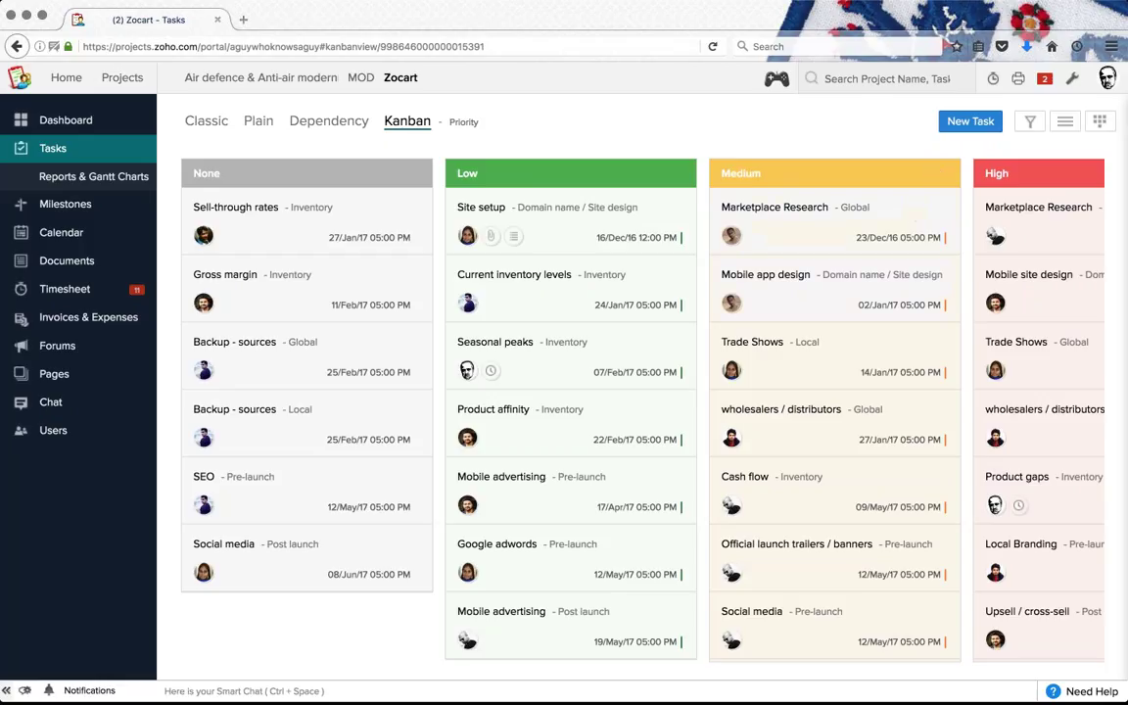
scroll(821, 193, "right", 3)
scroll(801, 259, "left", 3)
scroll(820, 273, "right", 3)
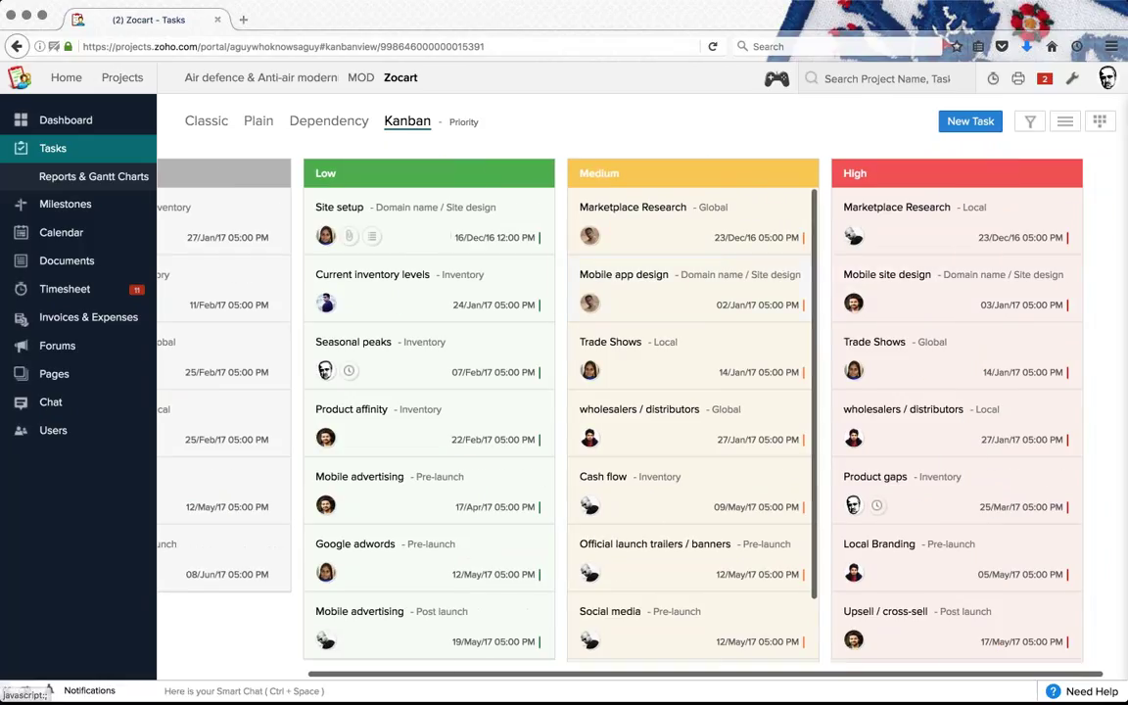
scroll(686, 496, "down", 2)
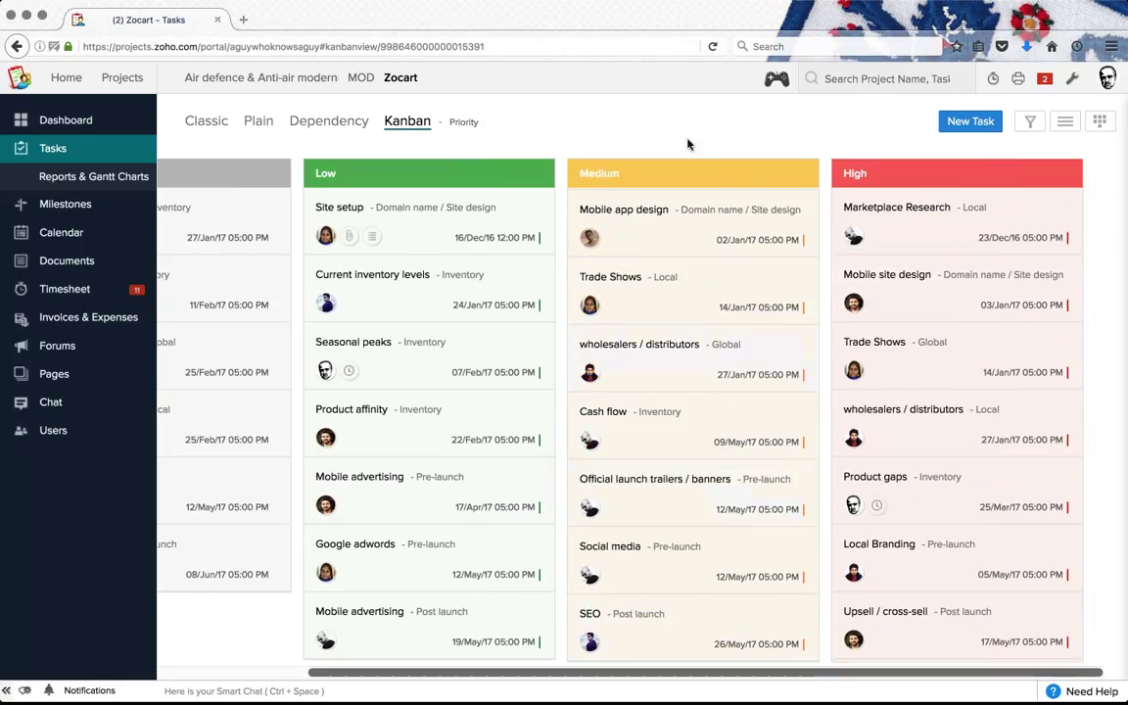
scroll(748, 109, "left", 1)
Step: View the Kanban board grouped by percentage and by task list, ending with the grouping by priority
left_click(1099, 121)
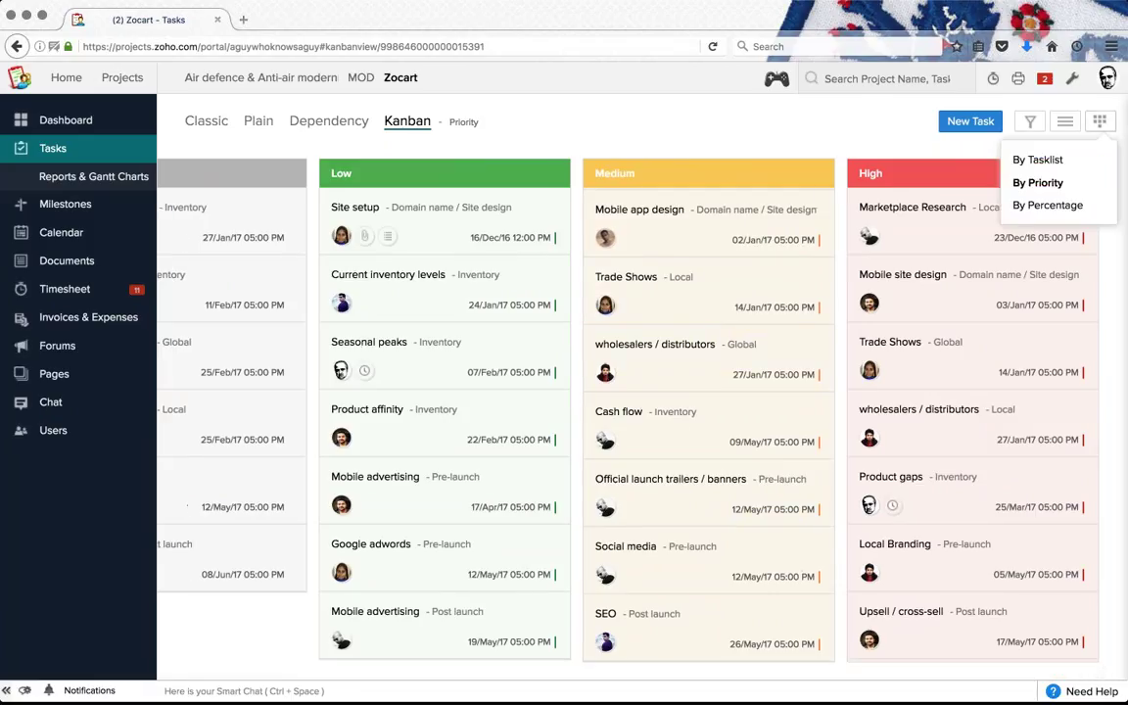
left_click(759, 116)
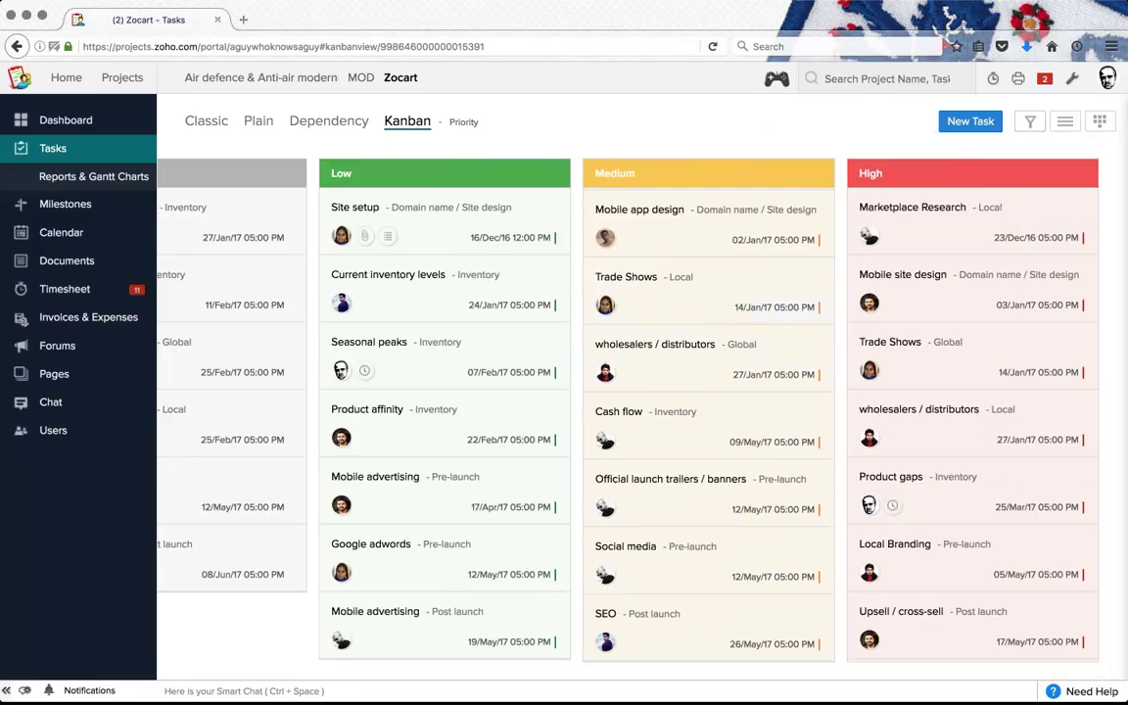
left_click(1099, 121)
left_click(1060, 214)
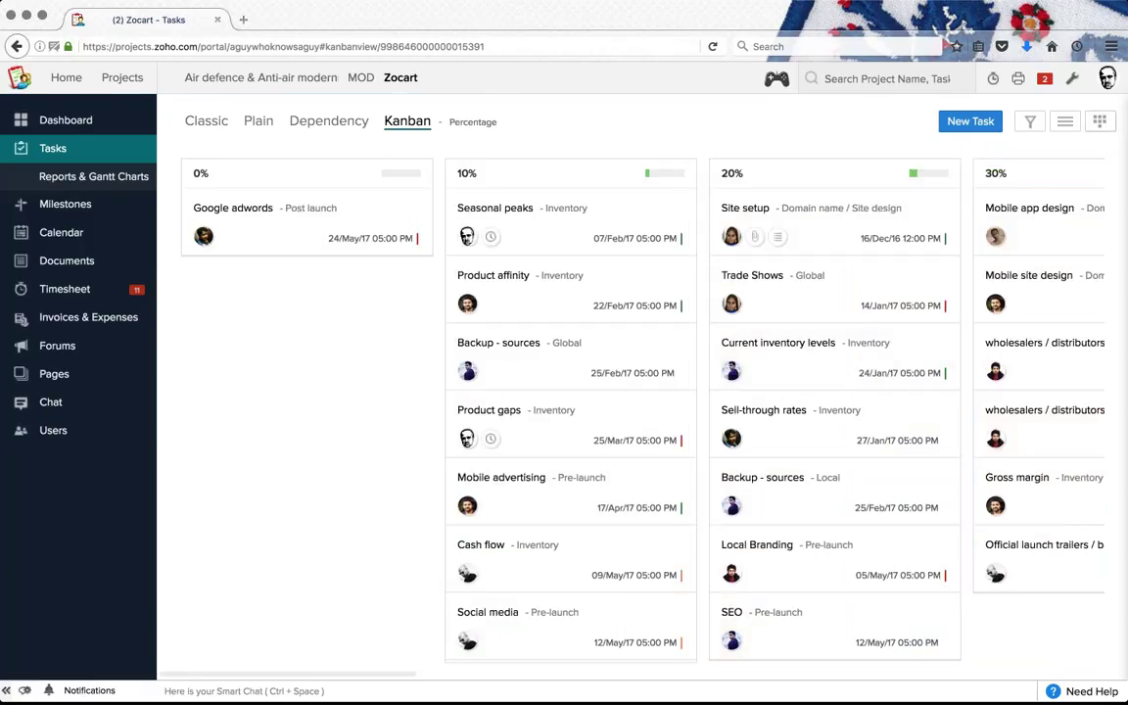
left_click(1100, 121)
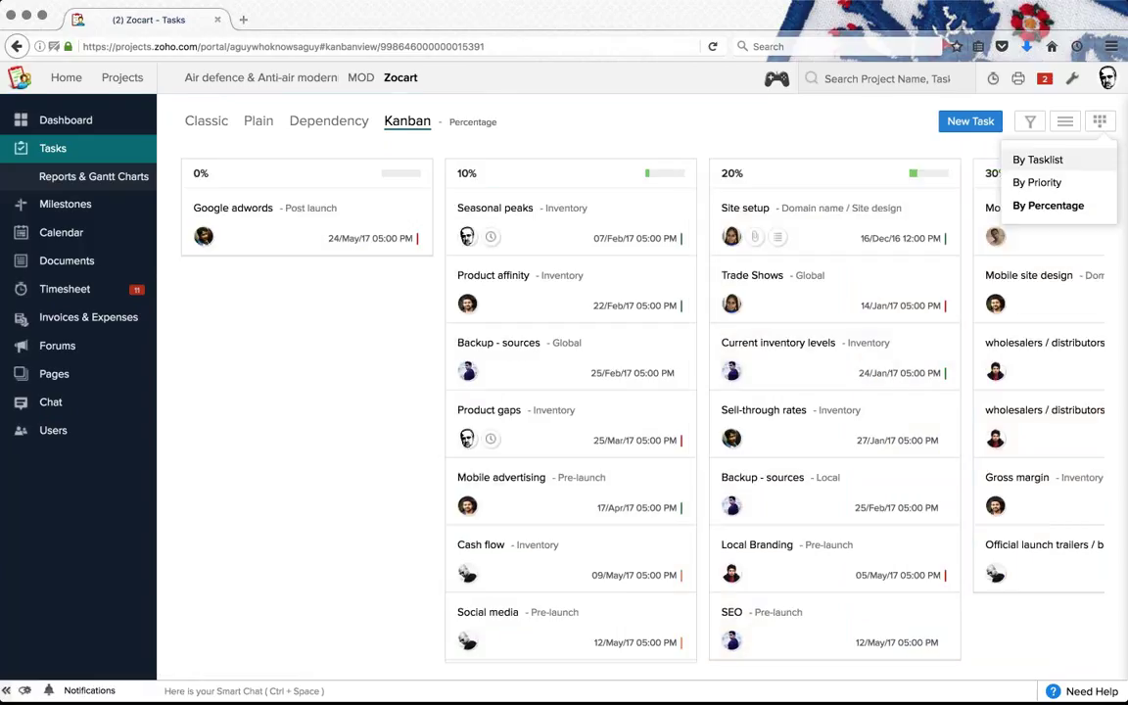
left_click(1067, 160)
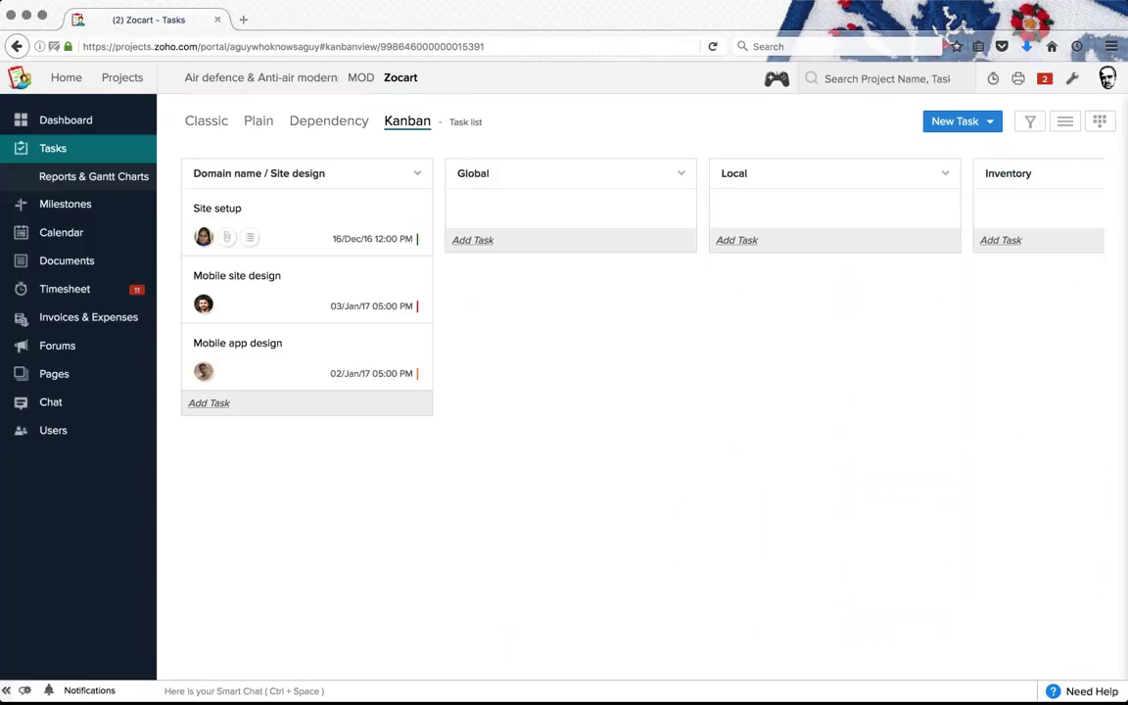
left_click(1099, 122)
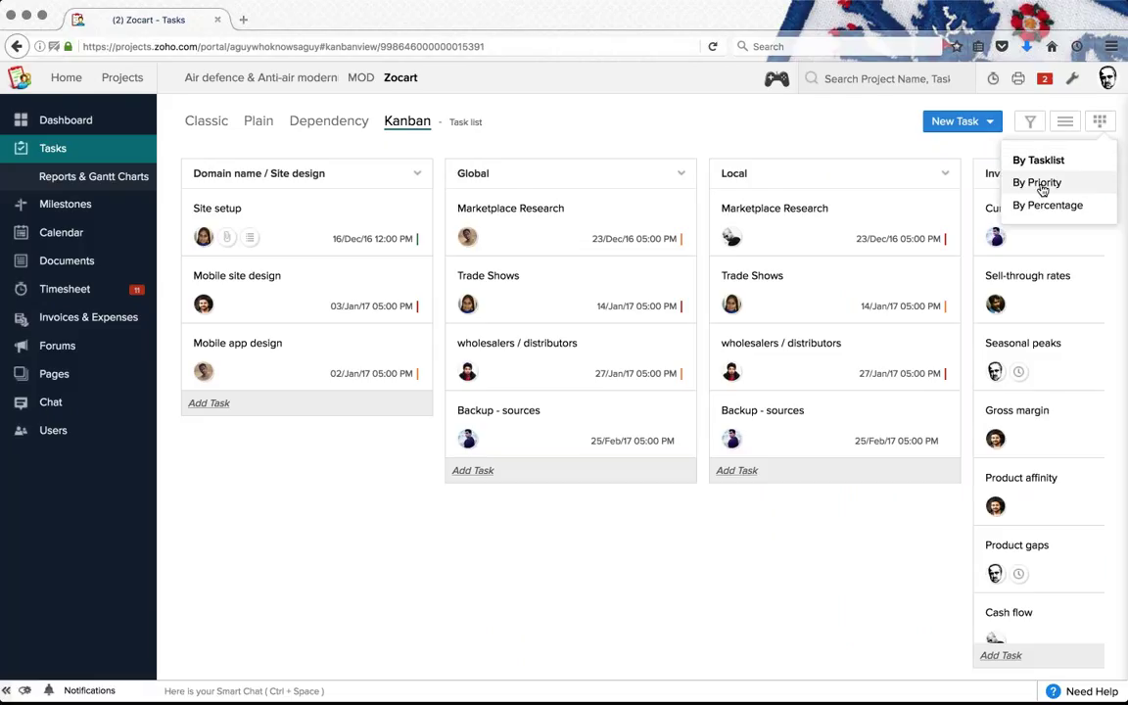
left_click(1040, 184)
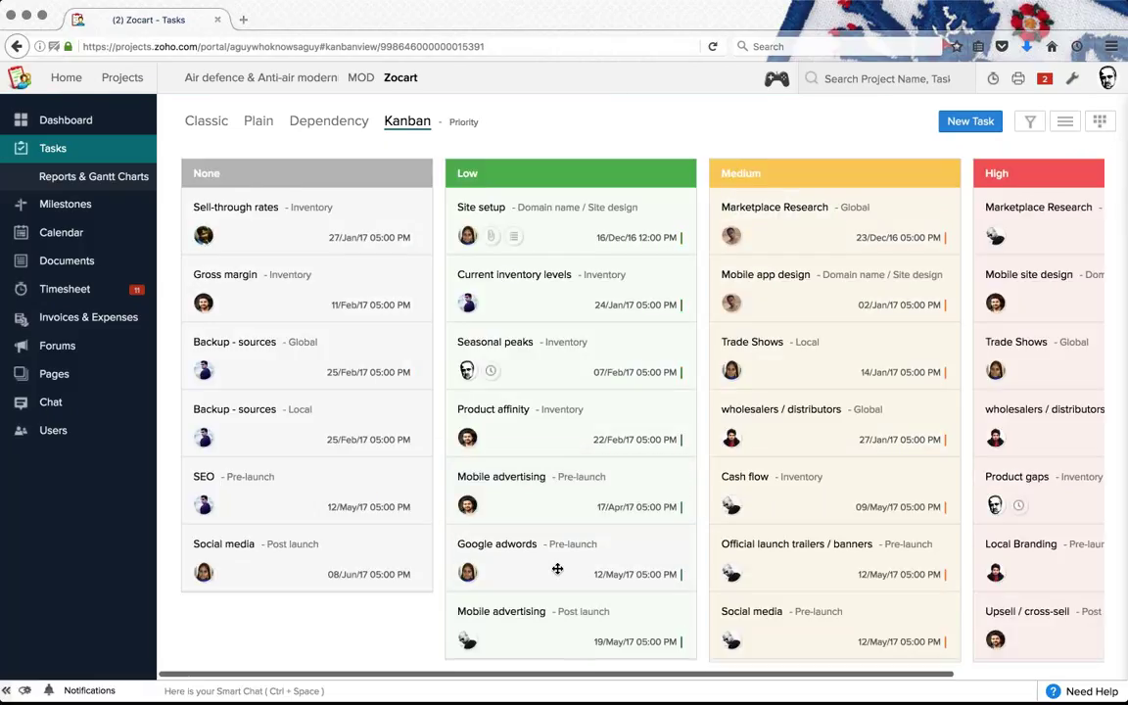
Step: Move Pre-launch Google adwords to the None priority column, Global Backup - sources to Low, and Local Backup - sources to Medium
left_click_drag(557, 569, 294, 372)
left_click_drag(294, 421, 642, 311)
left_click_drag(356, 411, 883, 342)
Step: Move the Product affinity task to the High priority column and the Cash flow task to Low
scroll(883, 342, "right", 3)
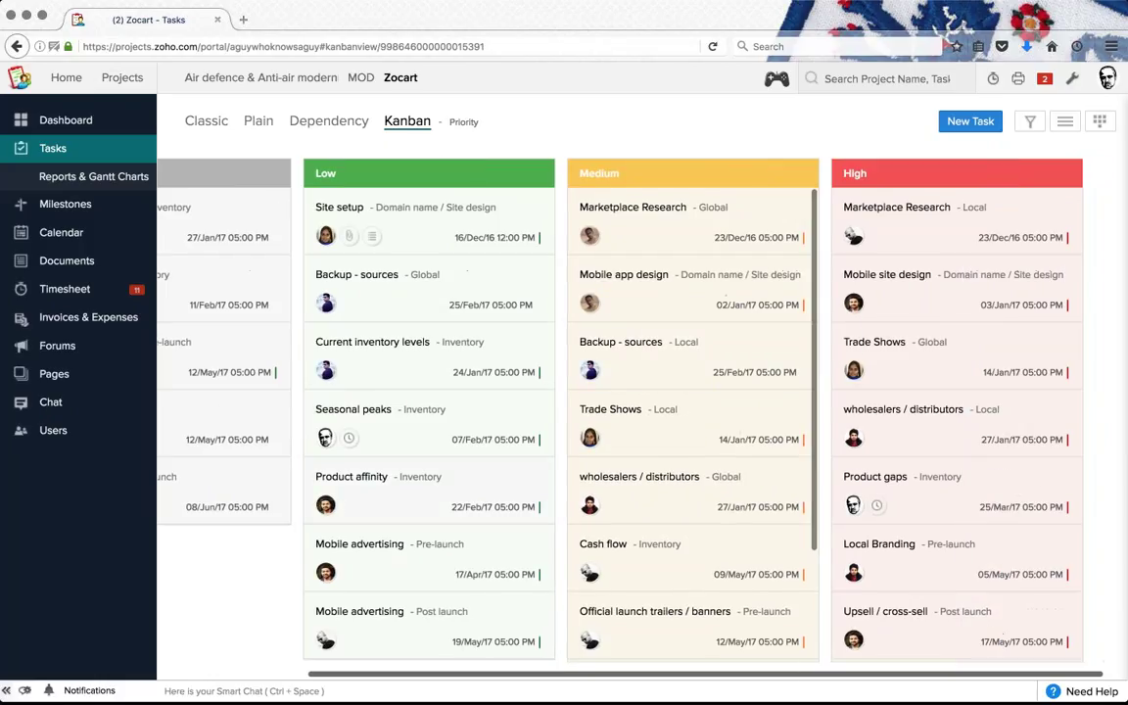
left_click_drag(353, 480, 945, 294)
scroll(724, 399, "down", 3)
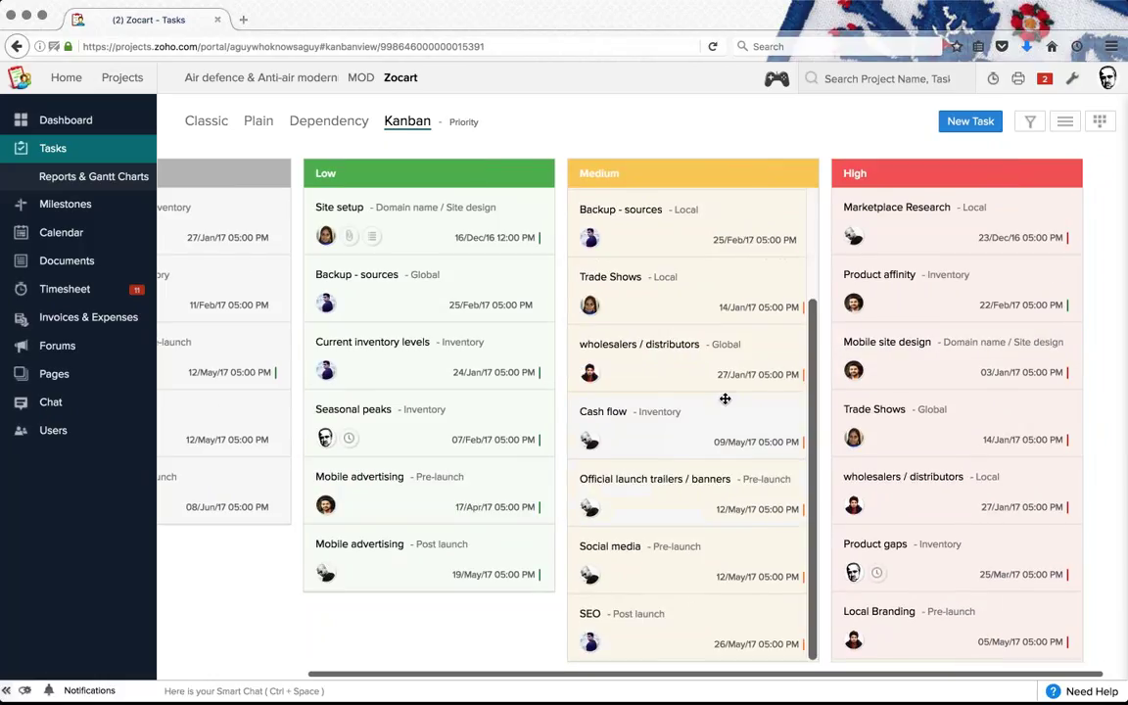
left_click_drag(725, 398, 442, 222)
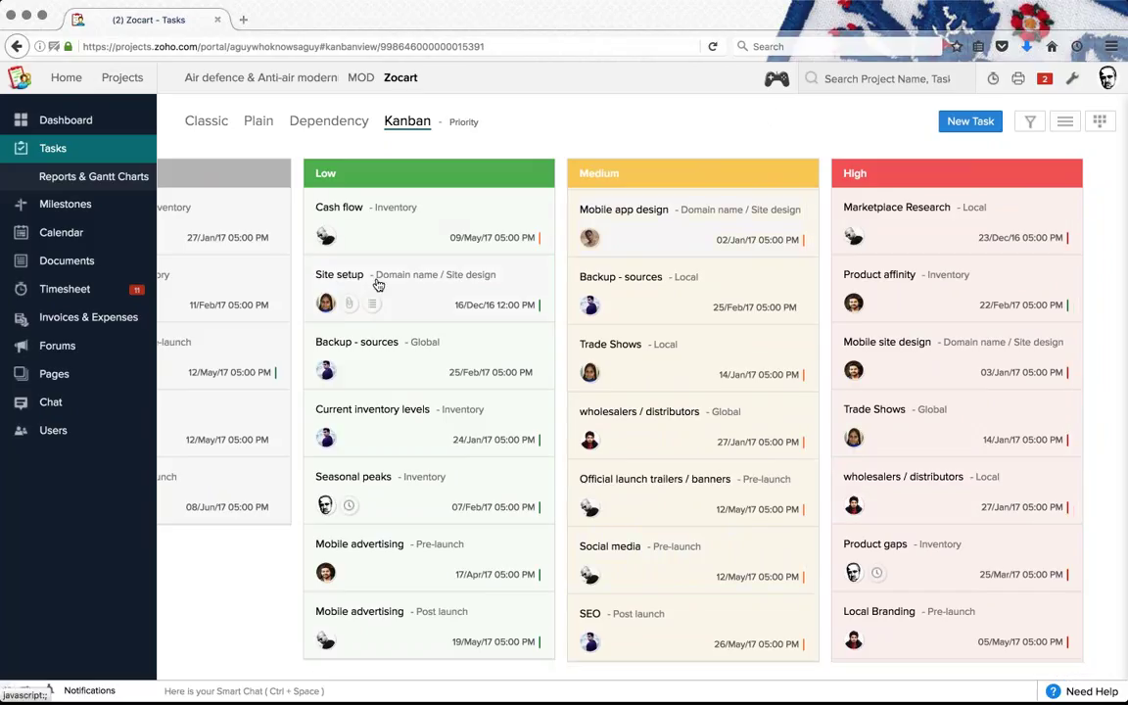
Step: Open the Site setup task's details to view its activities and return to the Kanban board
left_click(343, 274)
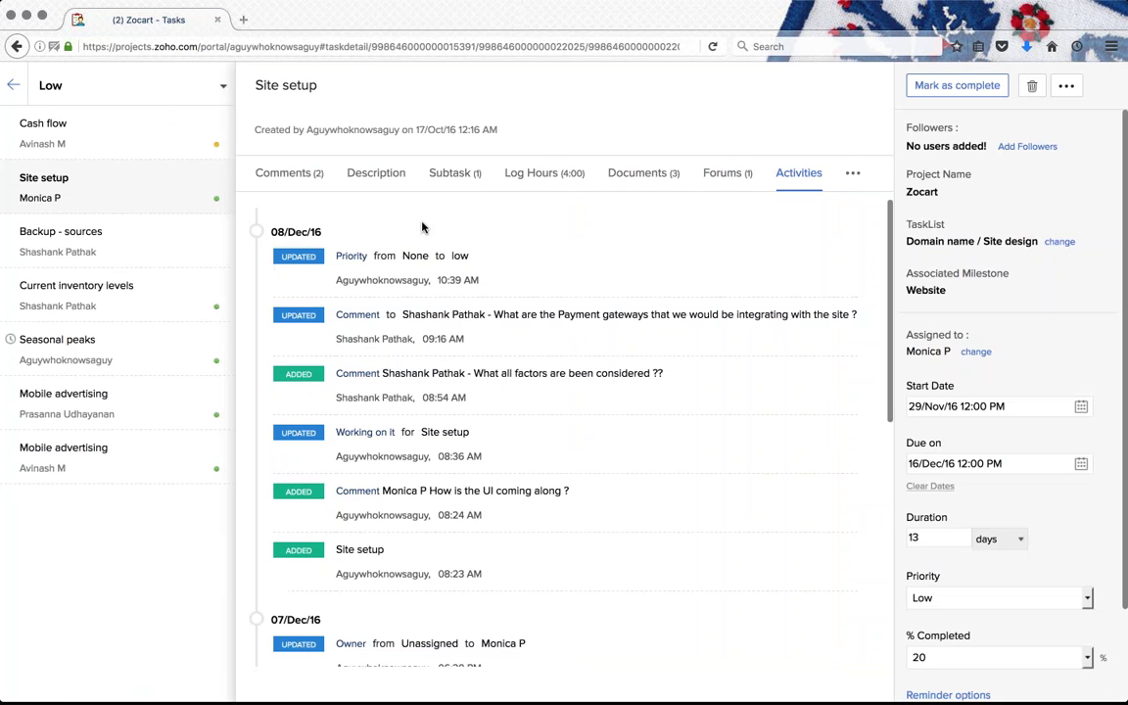
left_click(16, 85)
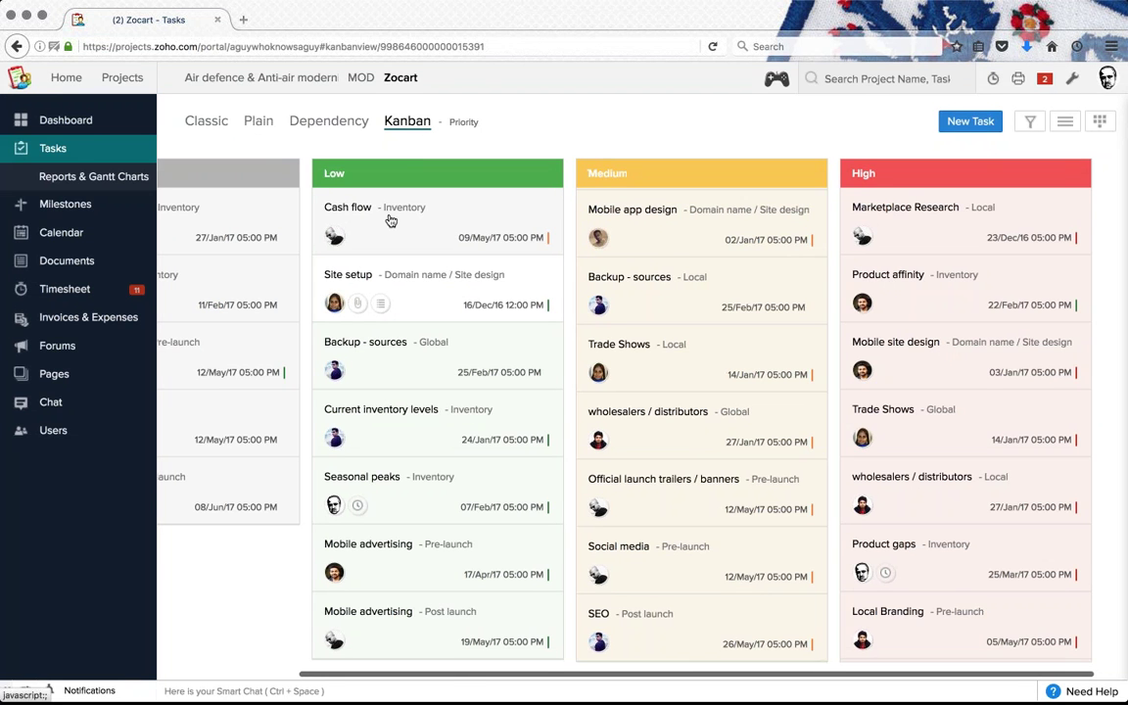
Step: Switch the task list to the Classic view and check the available task filters without applying any
left_click(93, 148)
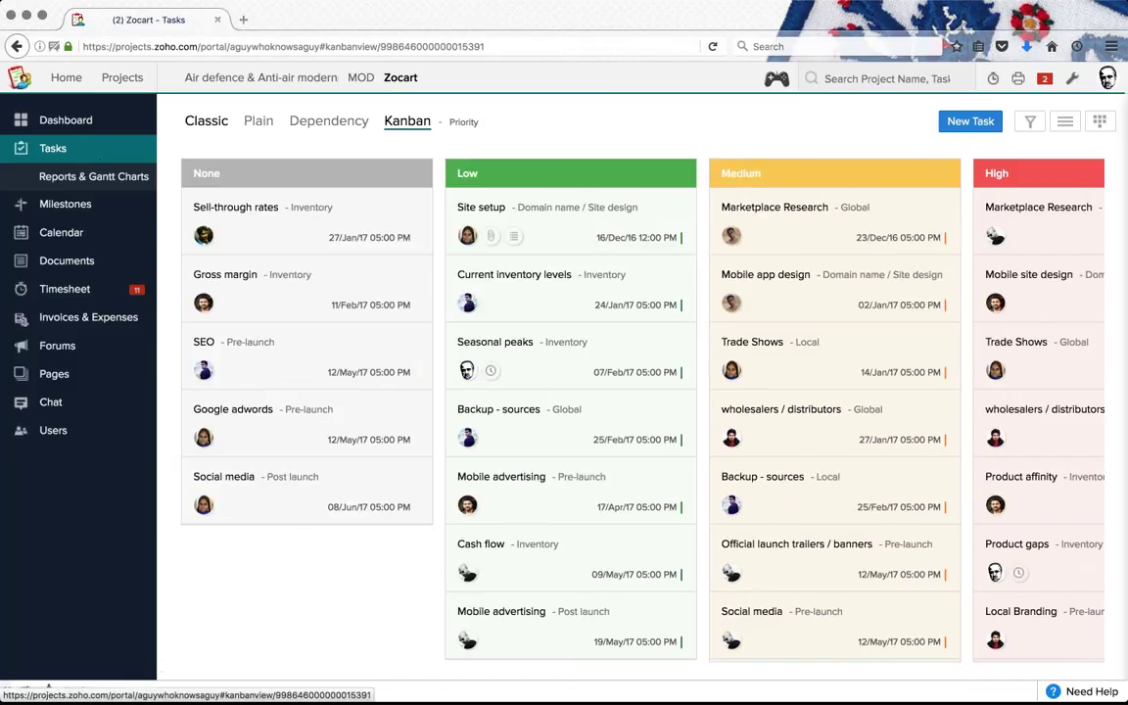
left_click(206, 121)
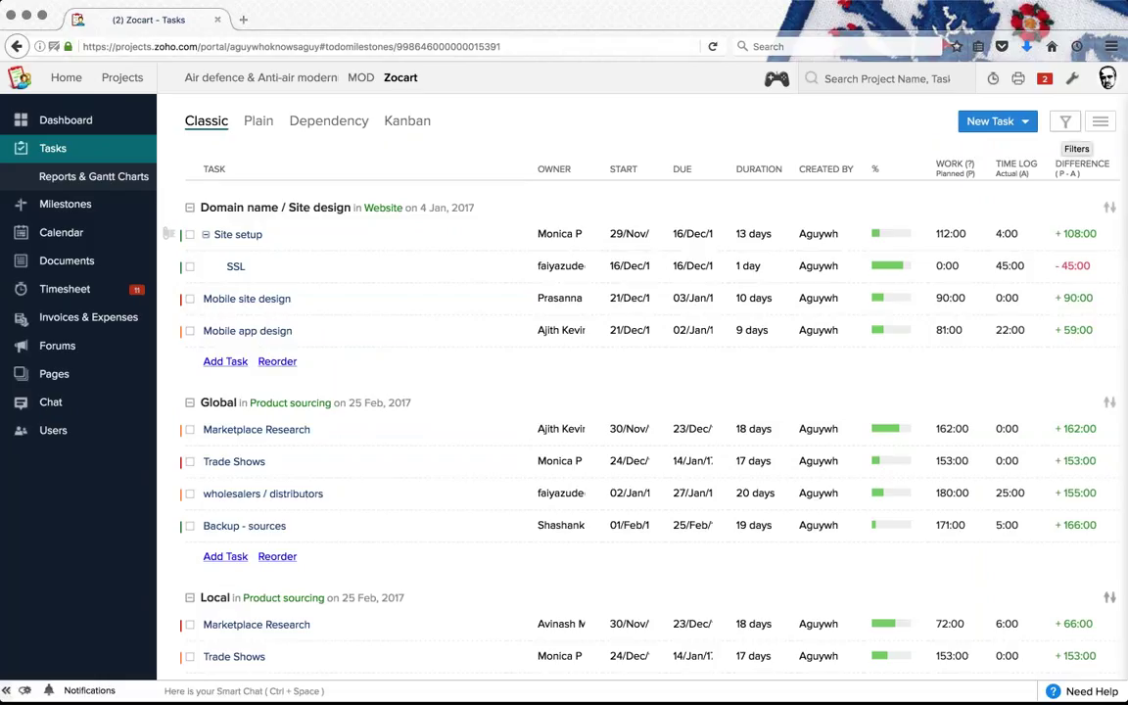
left_click(1065, 121)
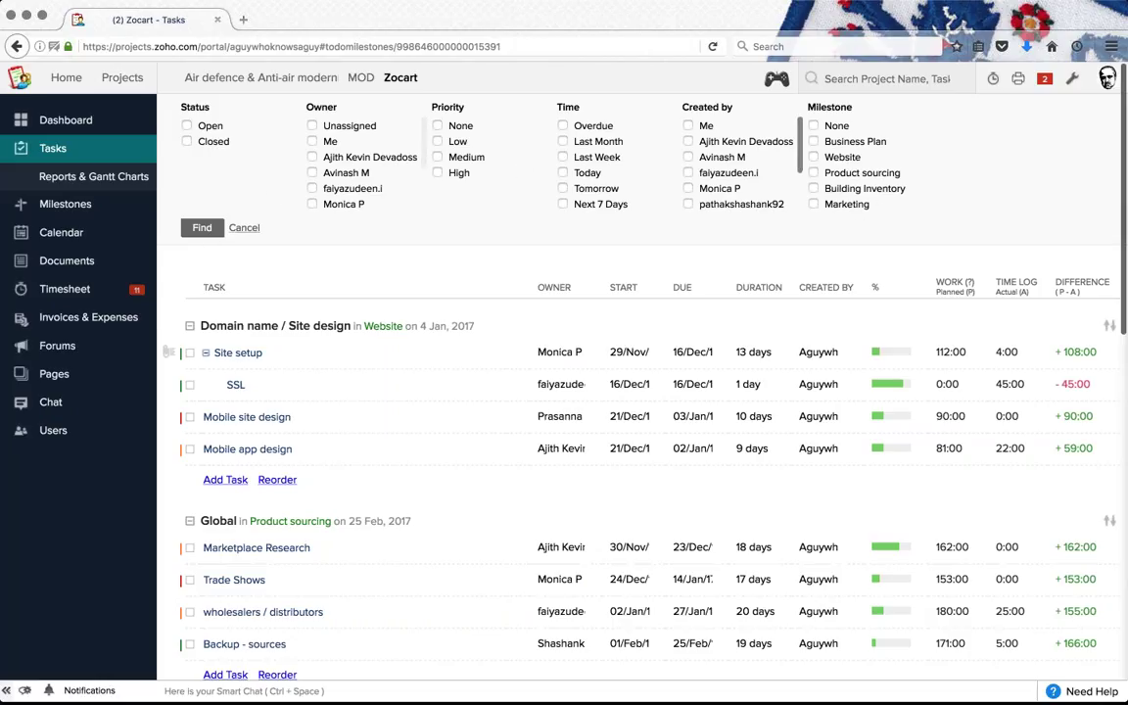
left_click(244, 229)
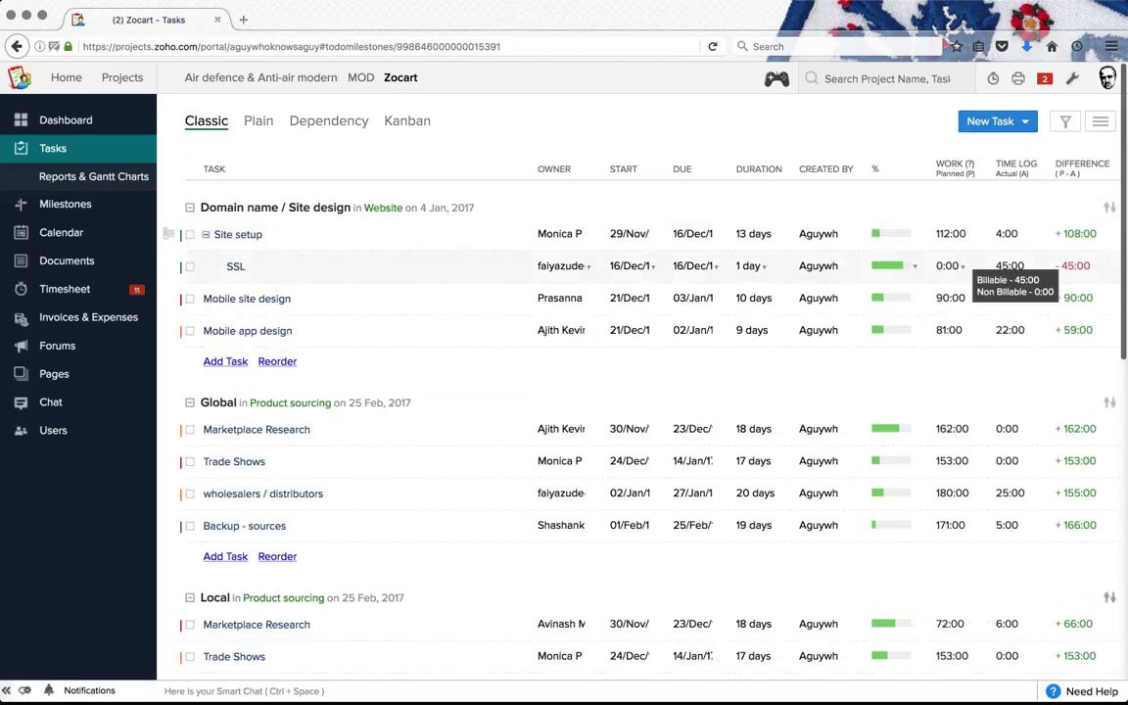
Step: Set up a csv task export for all users, all tasks and all task list flags, and cancel it
left_click(1100, 121)
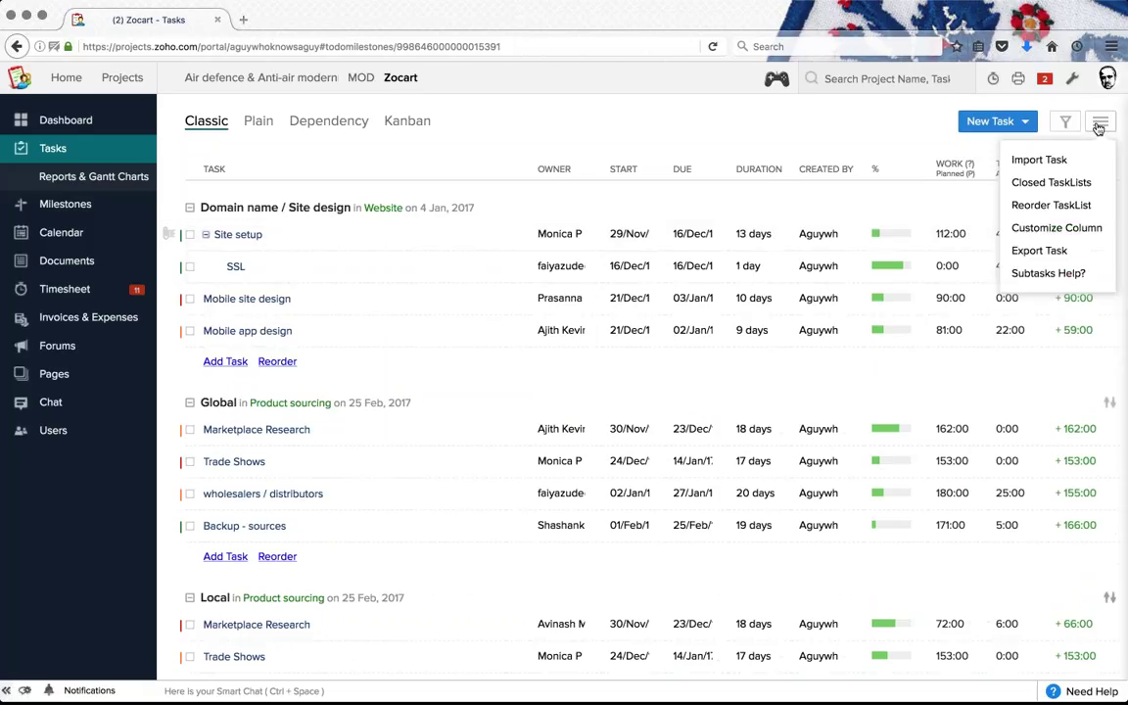
left_click(1039, 251)
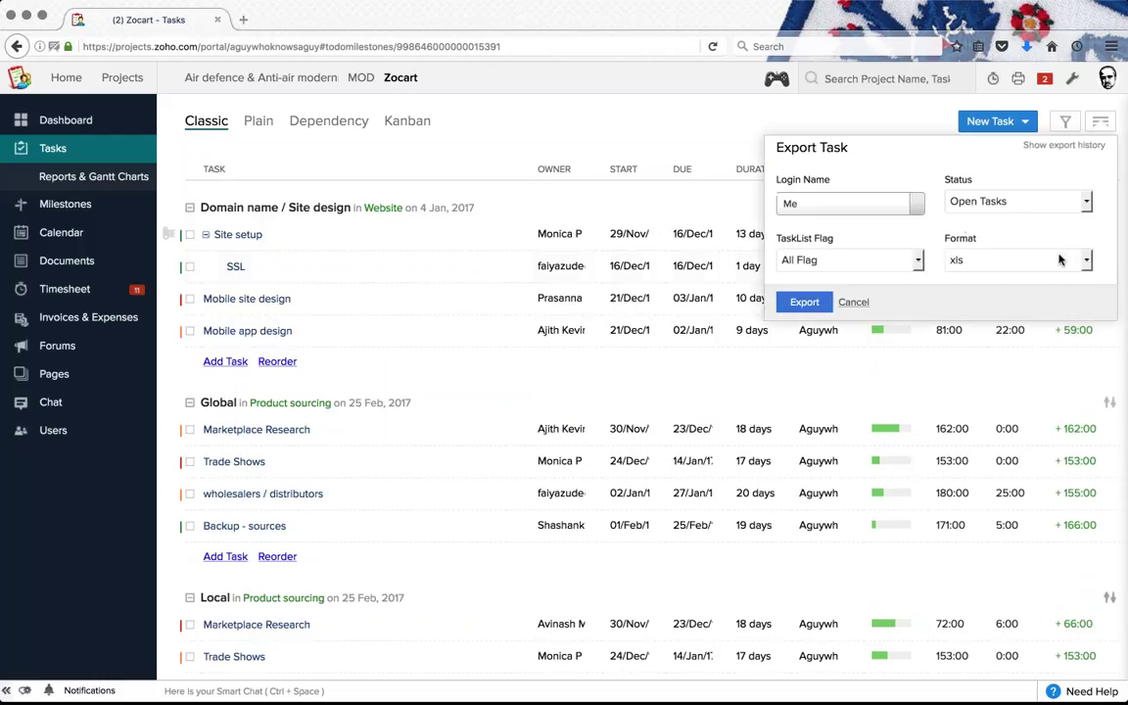
left_click(987, 263)
left_click(982, 289)
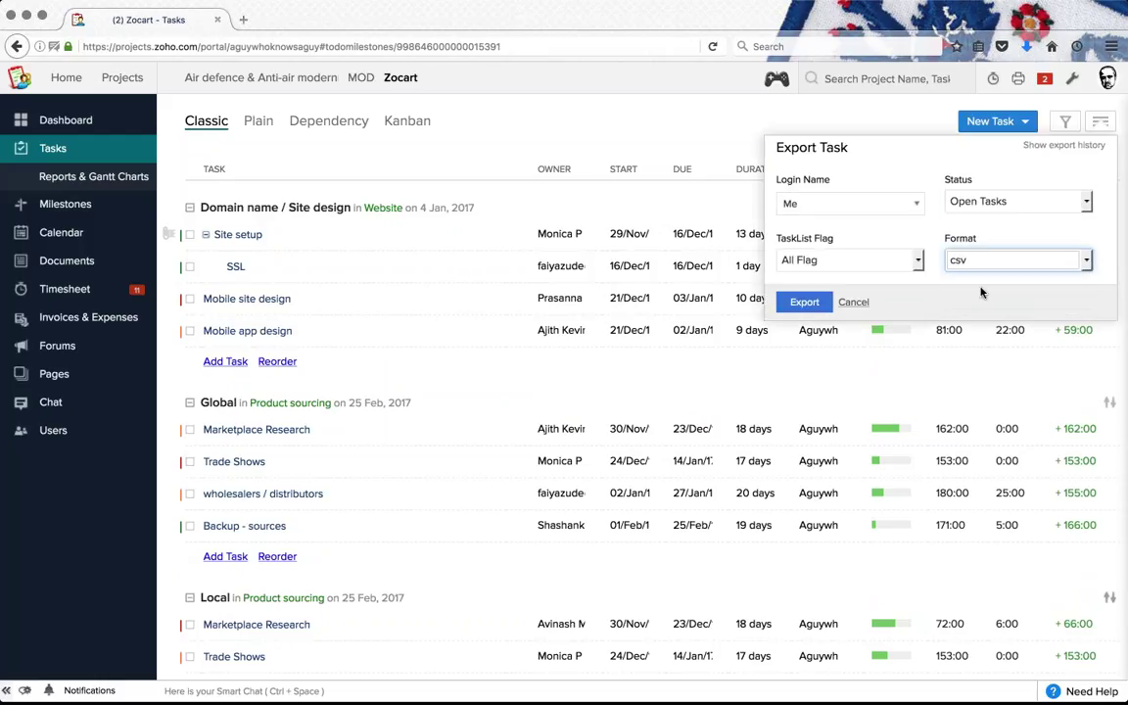
left_click(1008, 201)
left_click(969, 282)
left_click(861, 259)
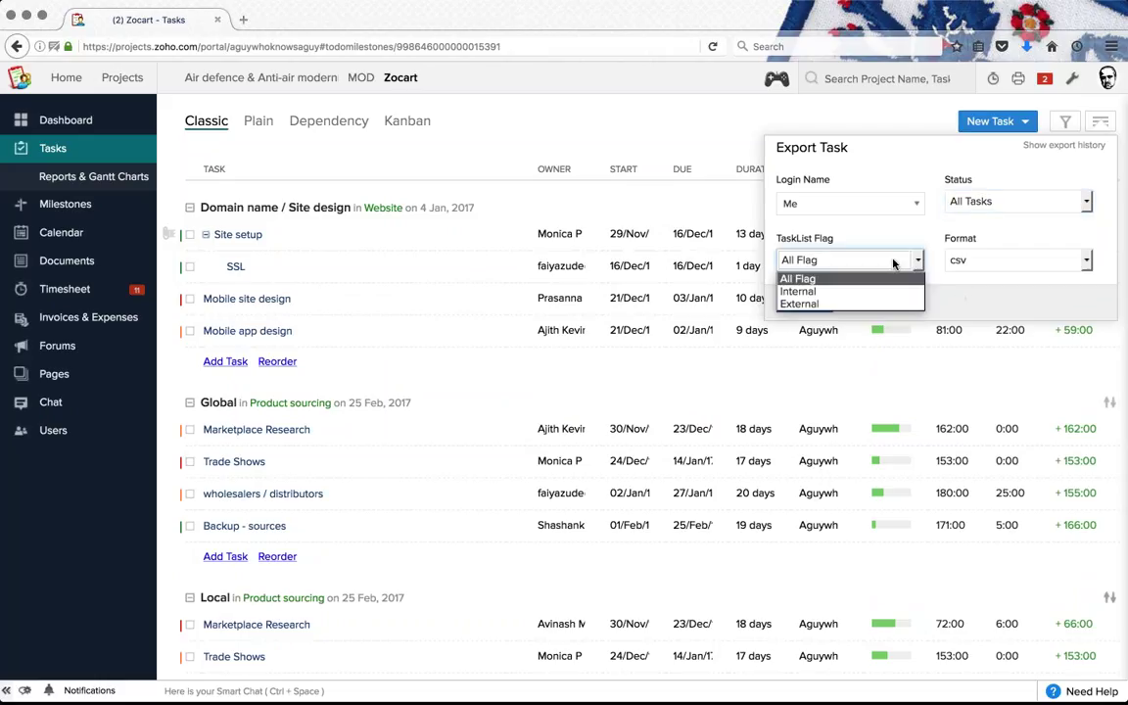
left_click(802, 277)
left_click(907, 205)
left_click(862, 251)
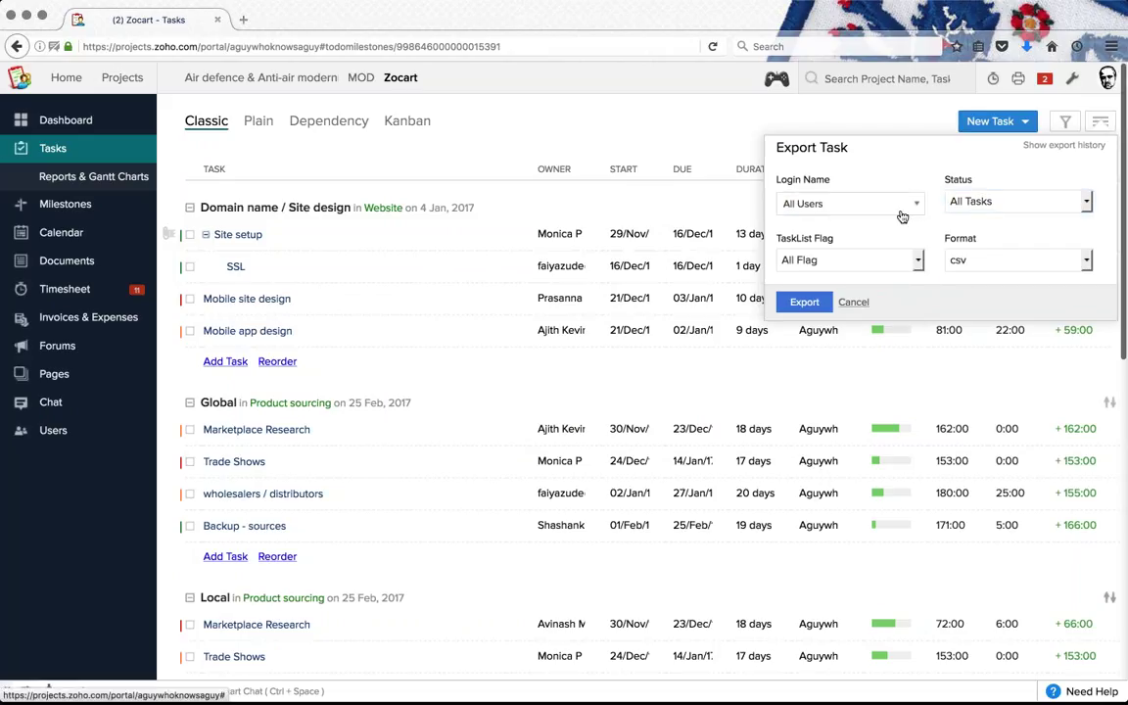
left_click(852, 301)
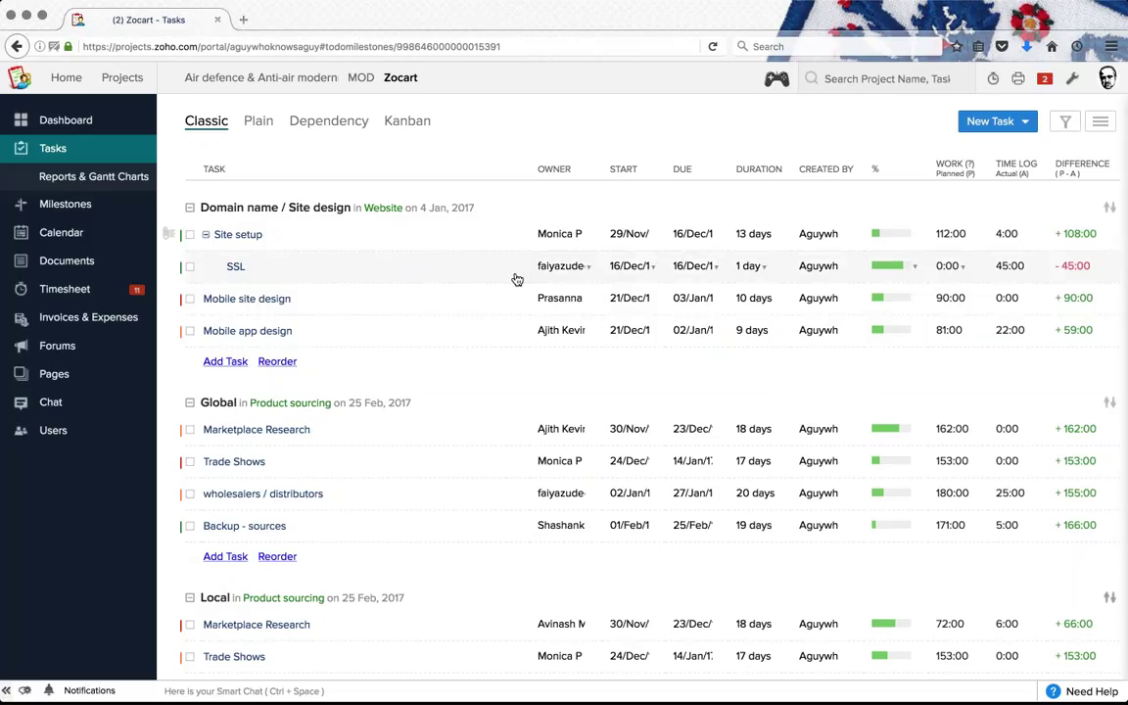
Step: Open the project's Chronology Gantt chart and filter it by Project Span
left_click(93, 176)
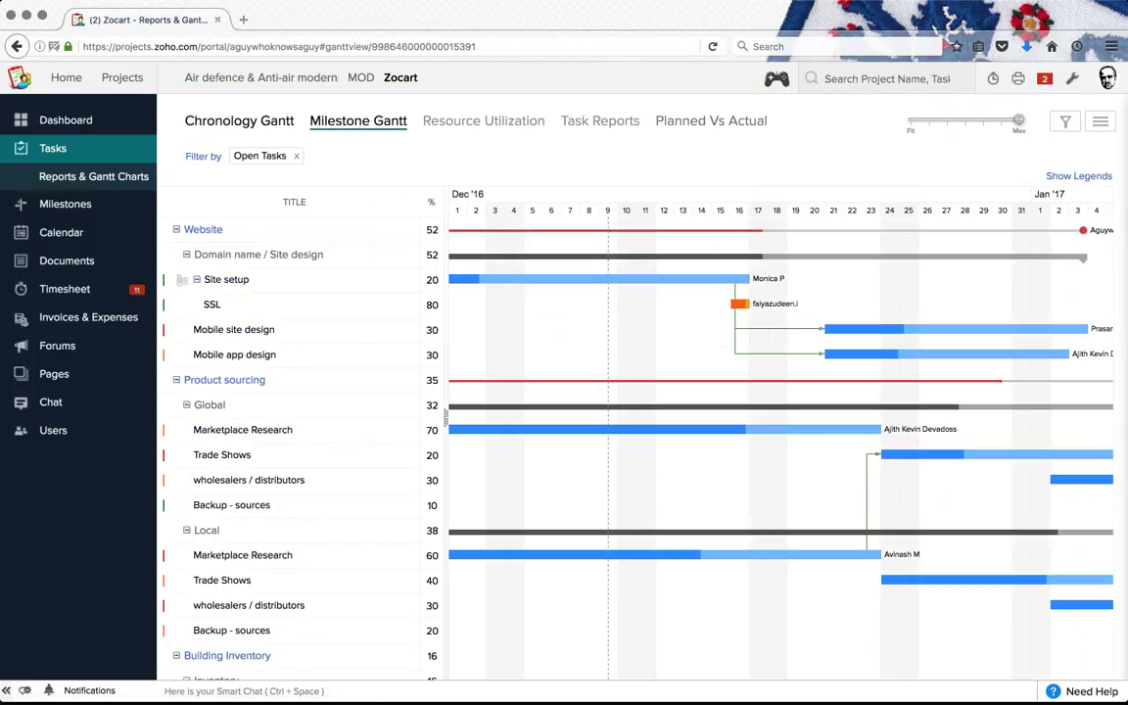
left_click(238, 120)
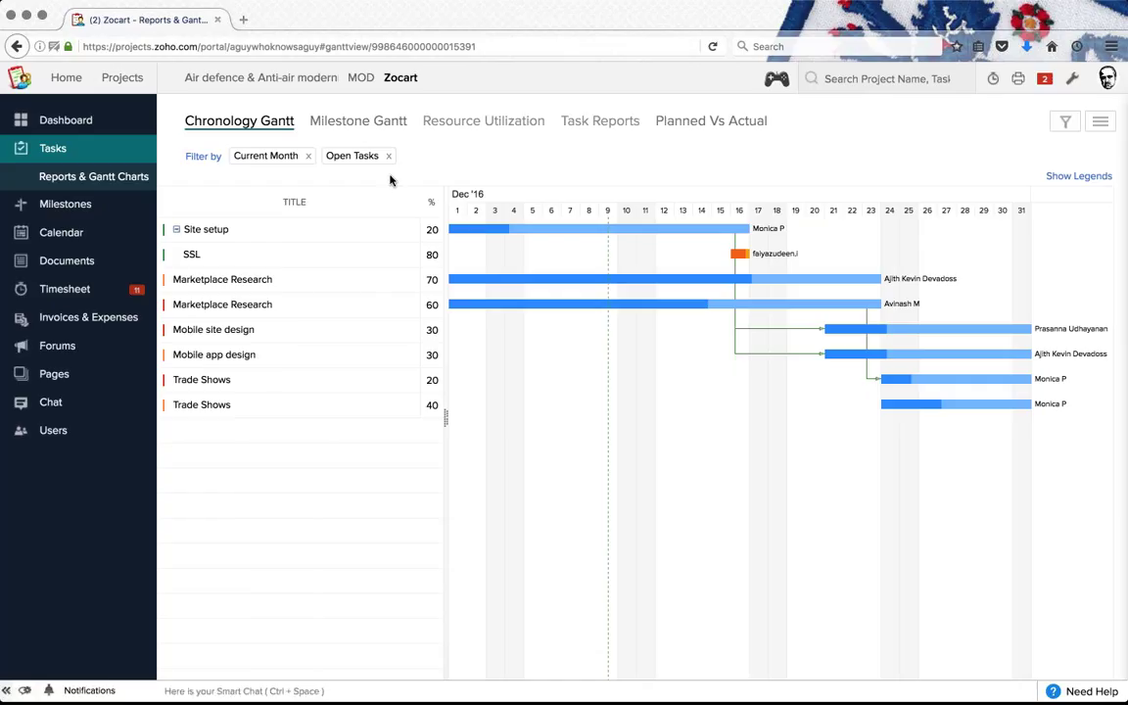
left_click(203, 156)
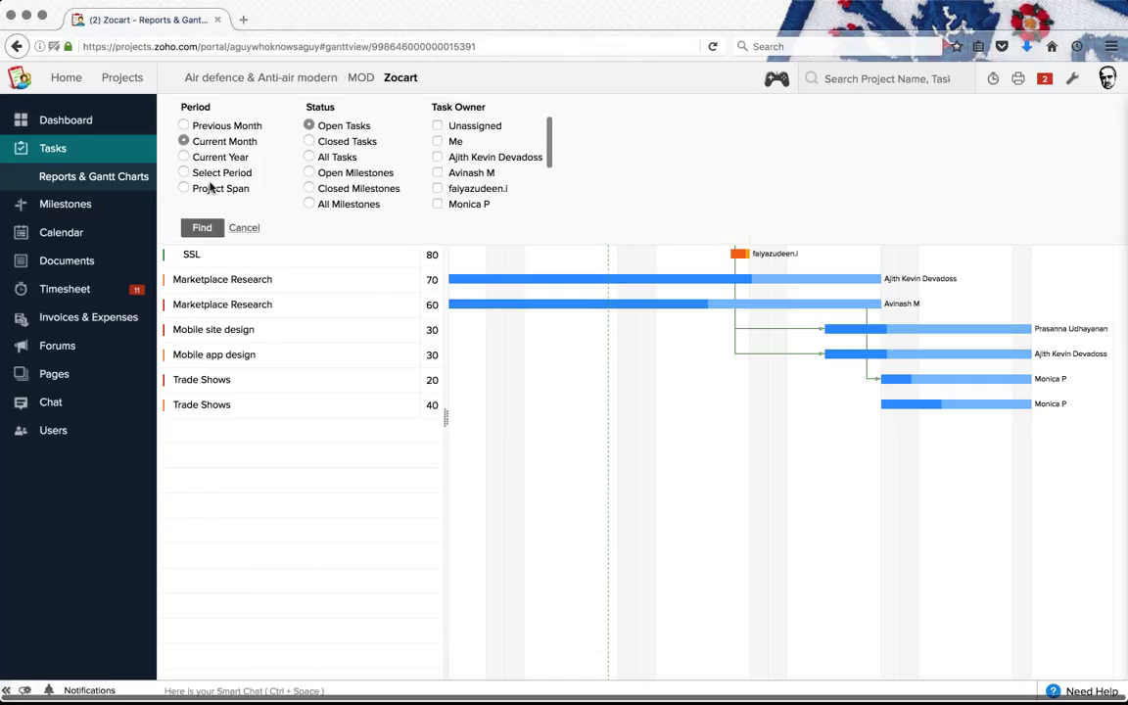
left_click(183, 188)
left_click(208, 229)
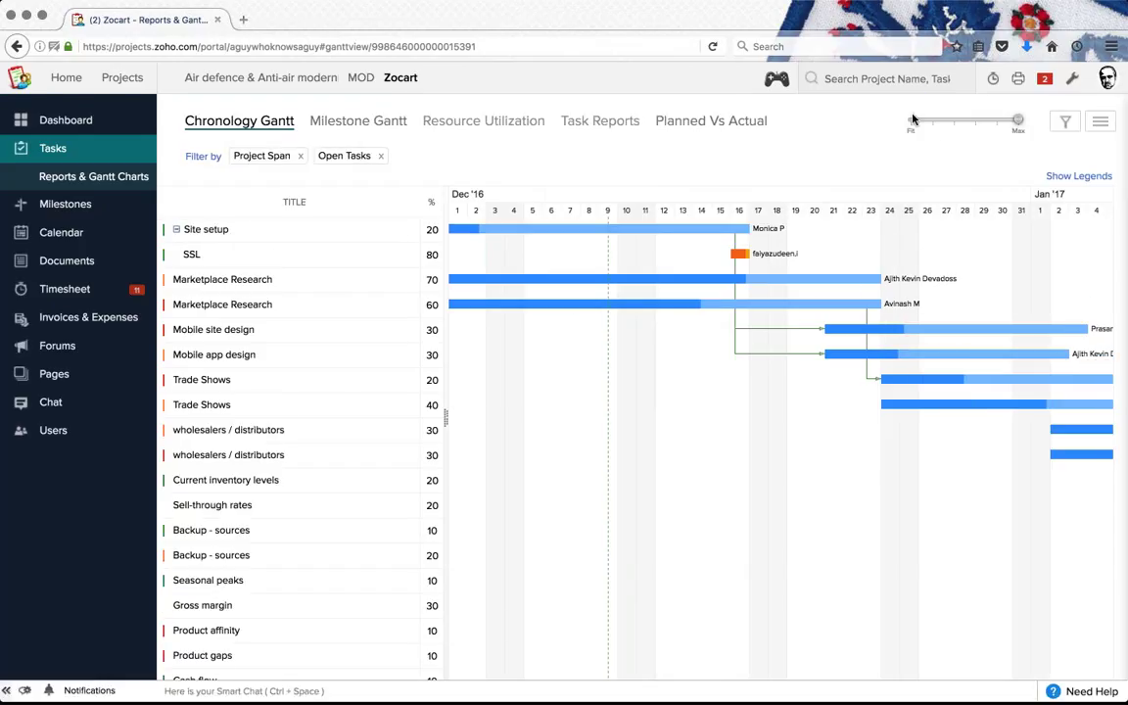
Step: Examine the task bars across the whole project span, from the widest timeline scale to a closer one
left_click(913, 118)
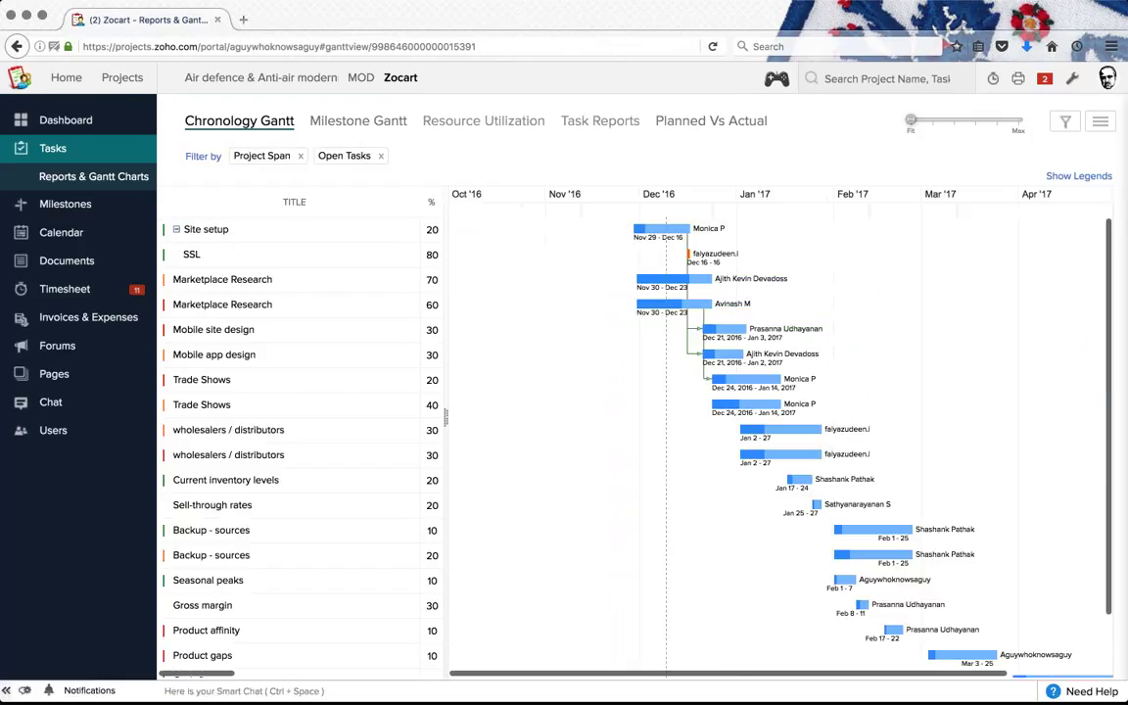
left_click(927, 120)
scroll(739, 321, "right", 1)
scroll(739, 321, "right", 5)
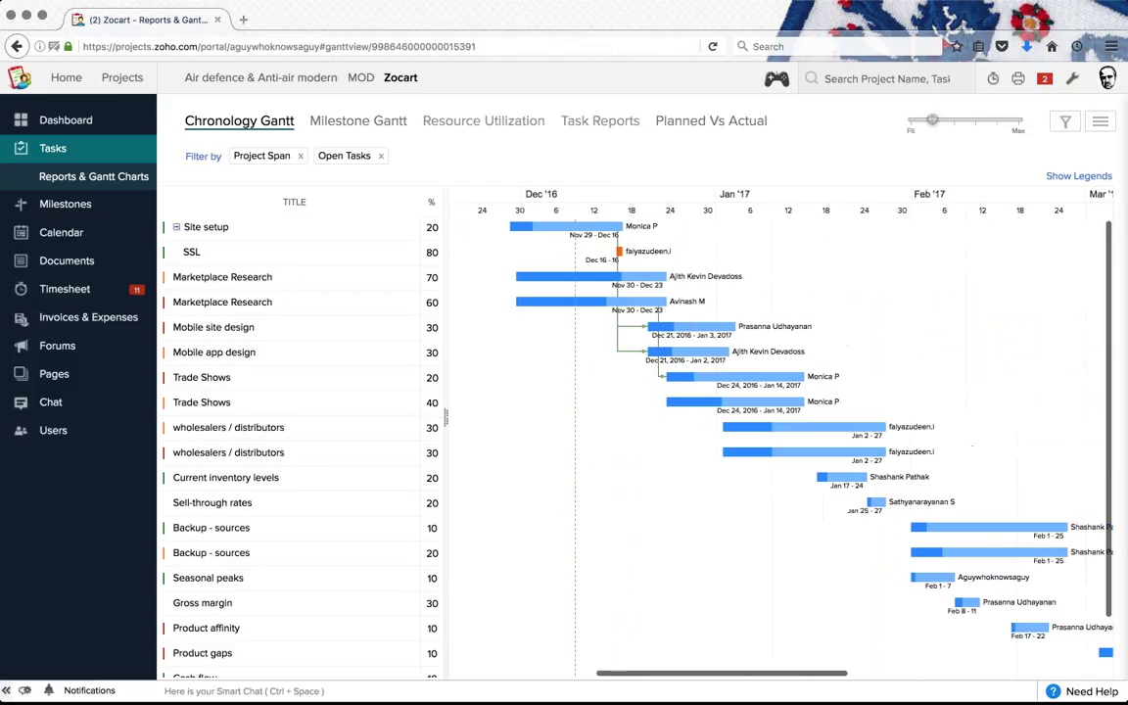
scroll(705, 428, "right", 1)
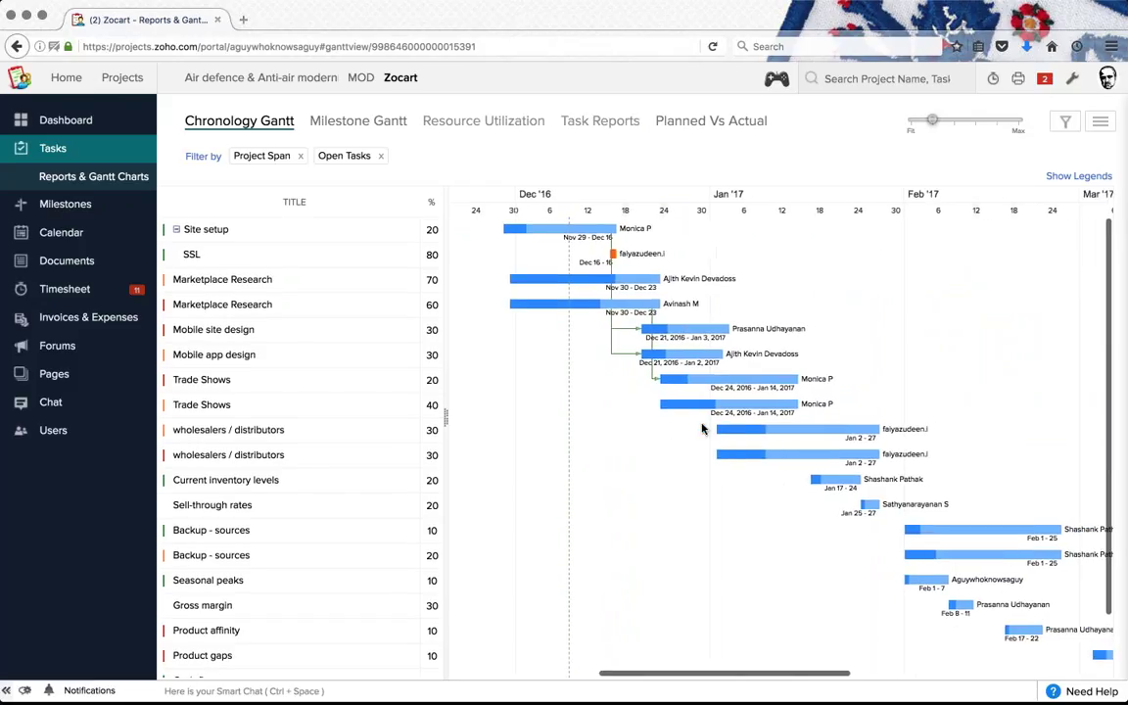
scroll(749, 415, "down", 5)
scroll(750, 415, "right", 5)
scroll(745, 420, "right", 3)
scroll(759, 410, "down", 3)
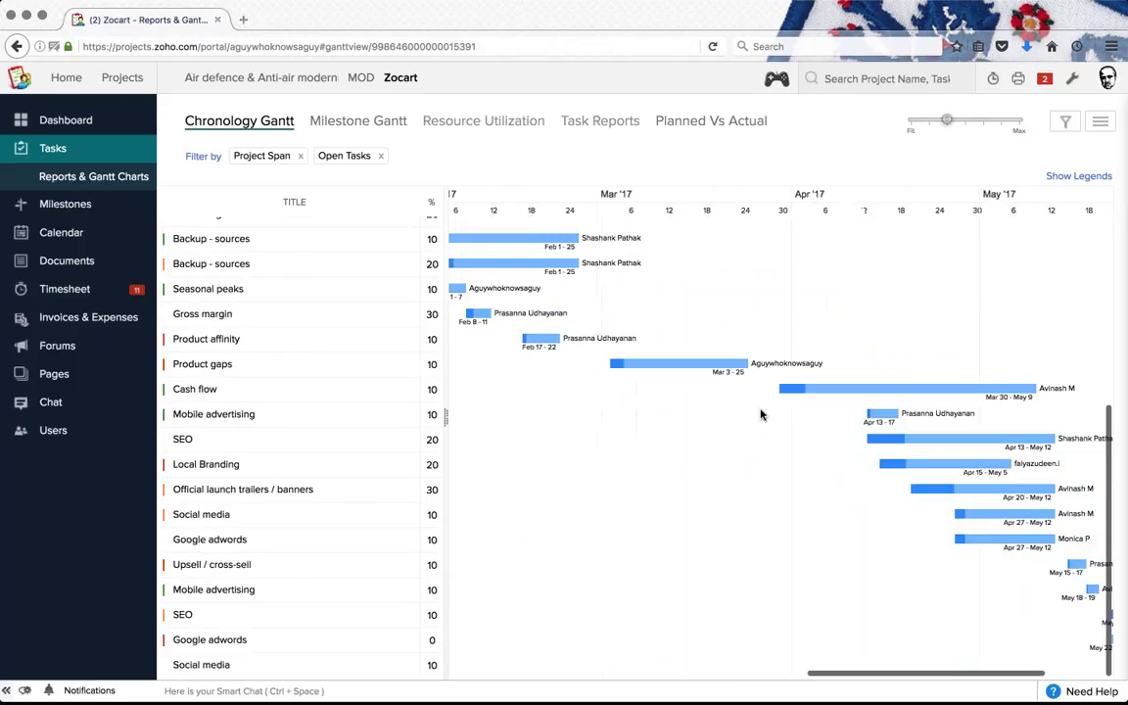
scroll(768, 410, "up", 6)
scroll(986, 301, "left", 2)
scroll(1003, 284, "left", 12)
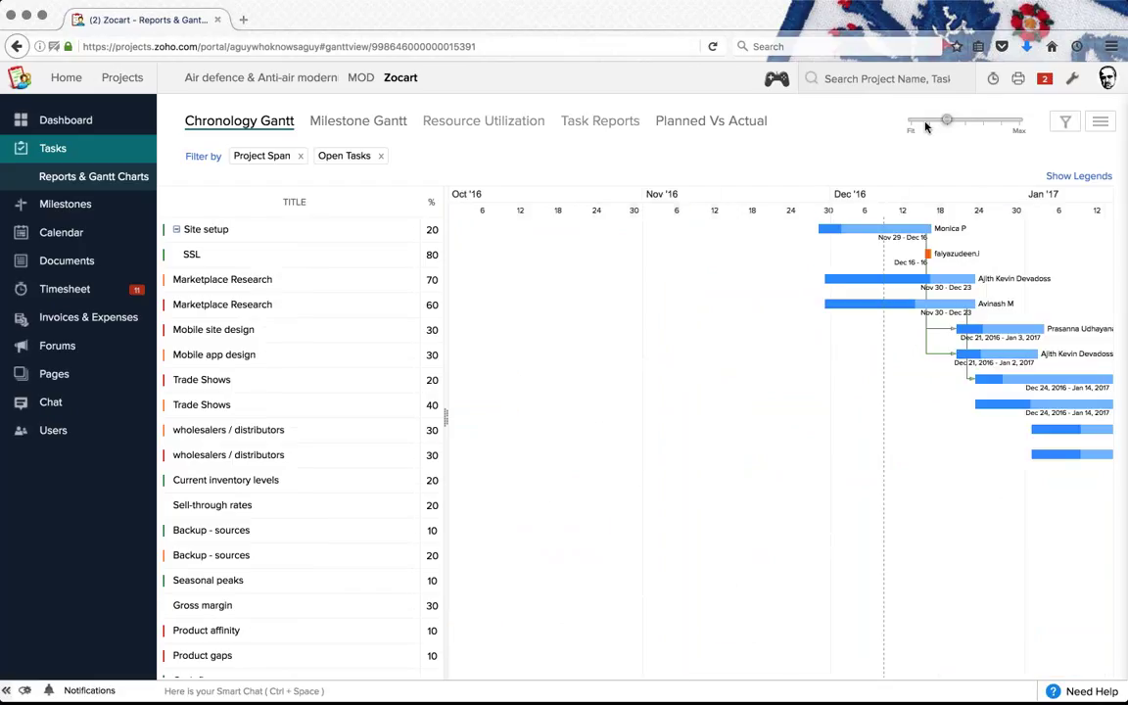
scroll(979, 230, "right", 6)
Step: Compare the Gantt timeline at finer and wider scales and review the period, status and task owner filters
left_click(964, 119)
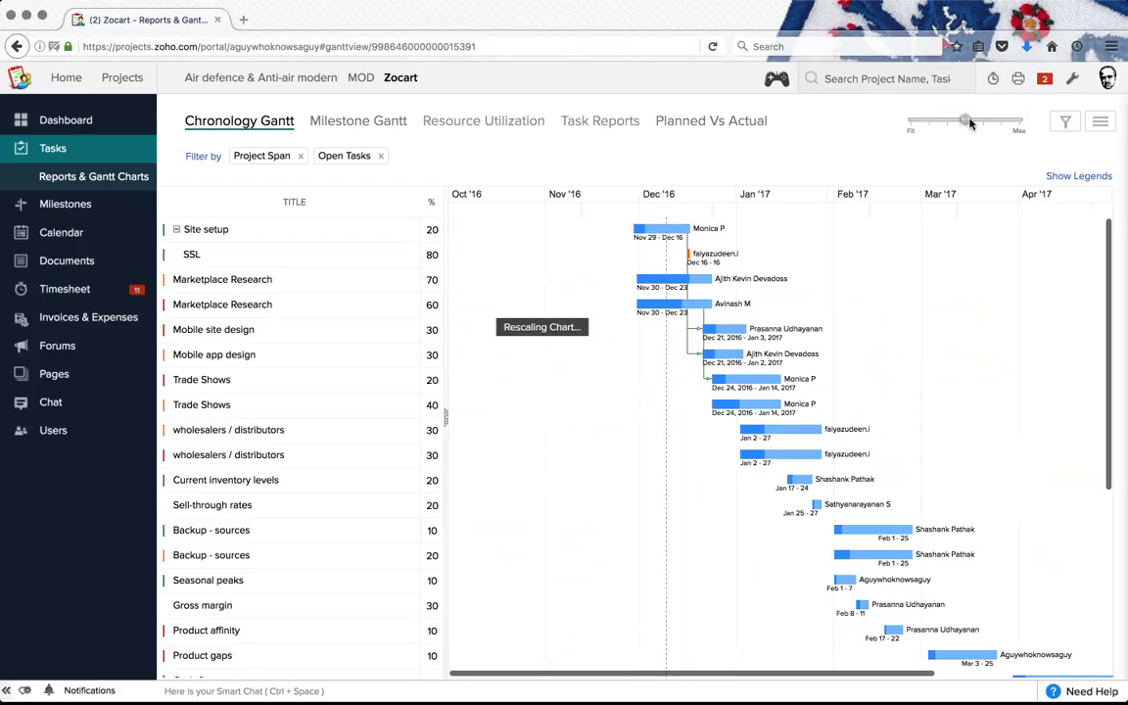
left_click(999, 119)
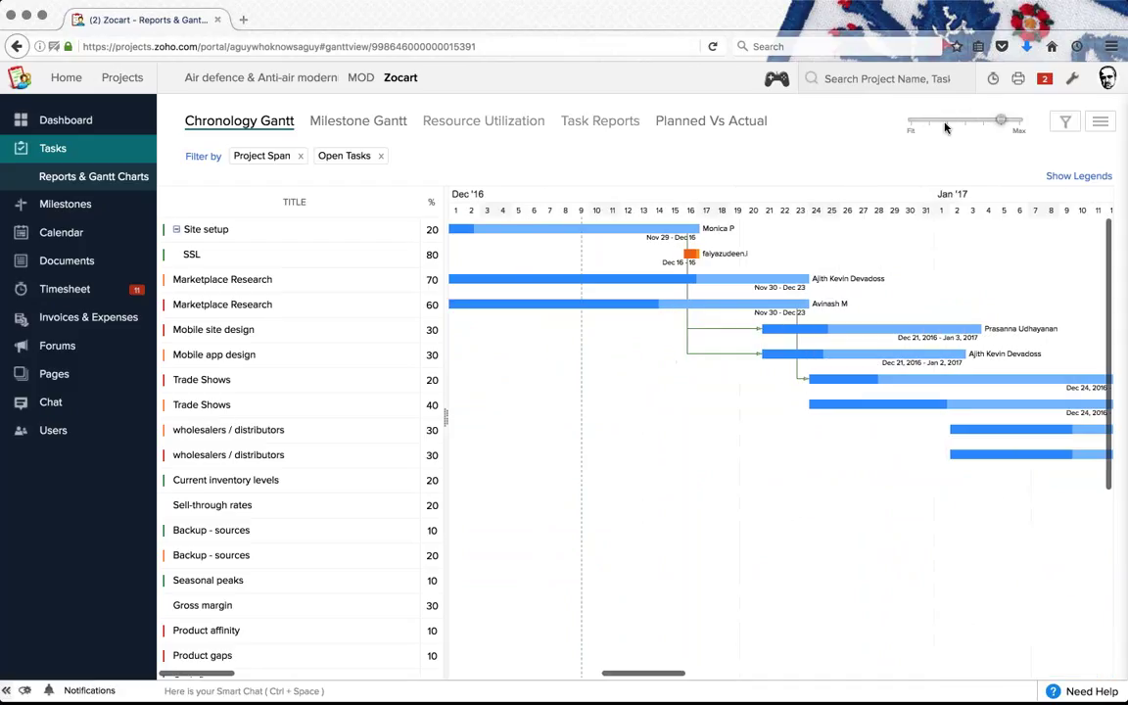
left_click(945, 120)
left_click(930, 123)
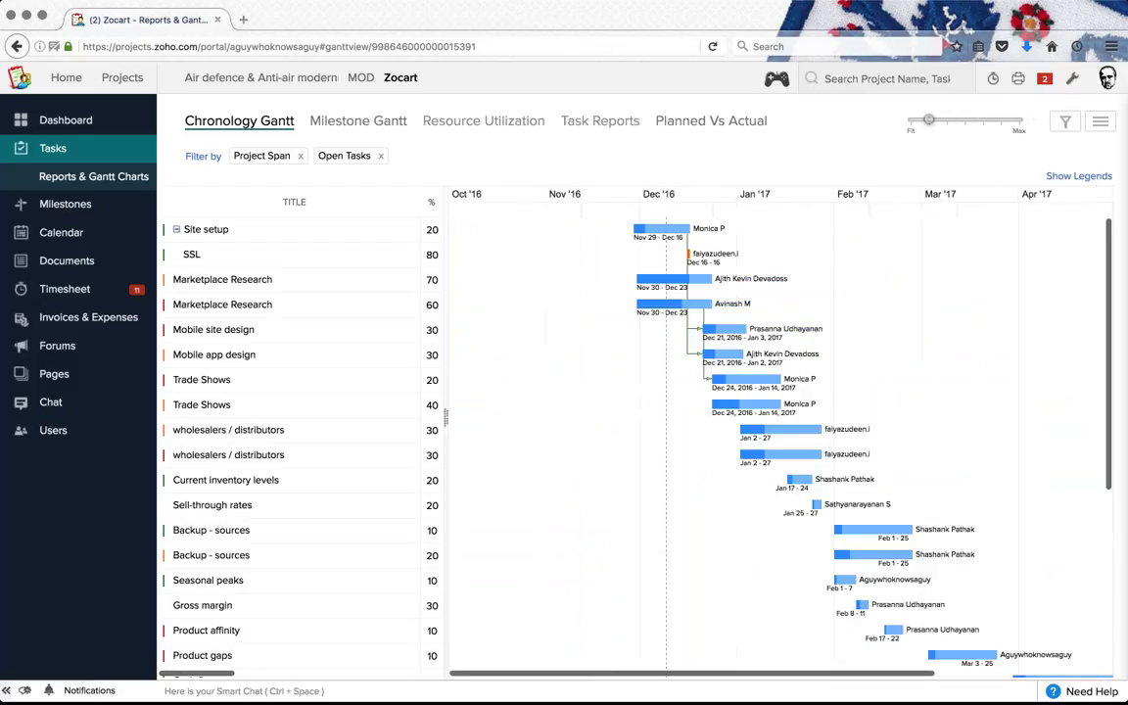
left_click(1064, 120)
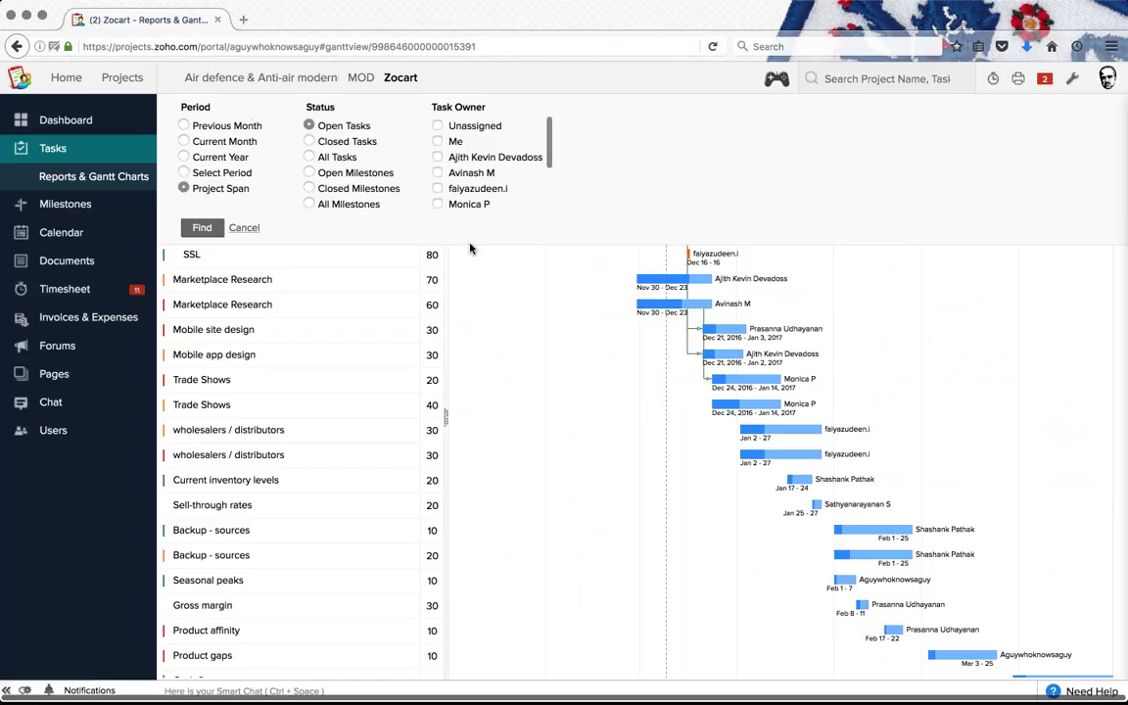
left_click(245, 228)
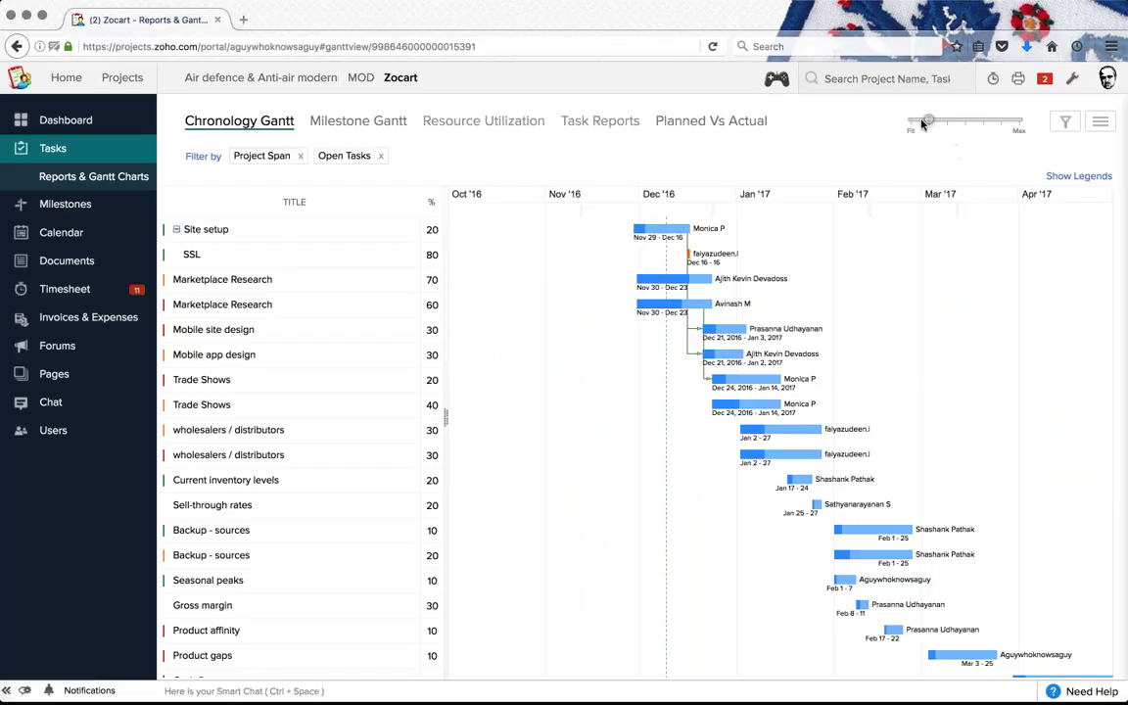
Step: Reschedule the Site setup task on the Gantt chart to start on Nov 24 and extend its end to Dec 16
left_click_drag(923, 122, 982, 120)
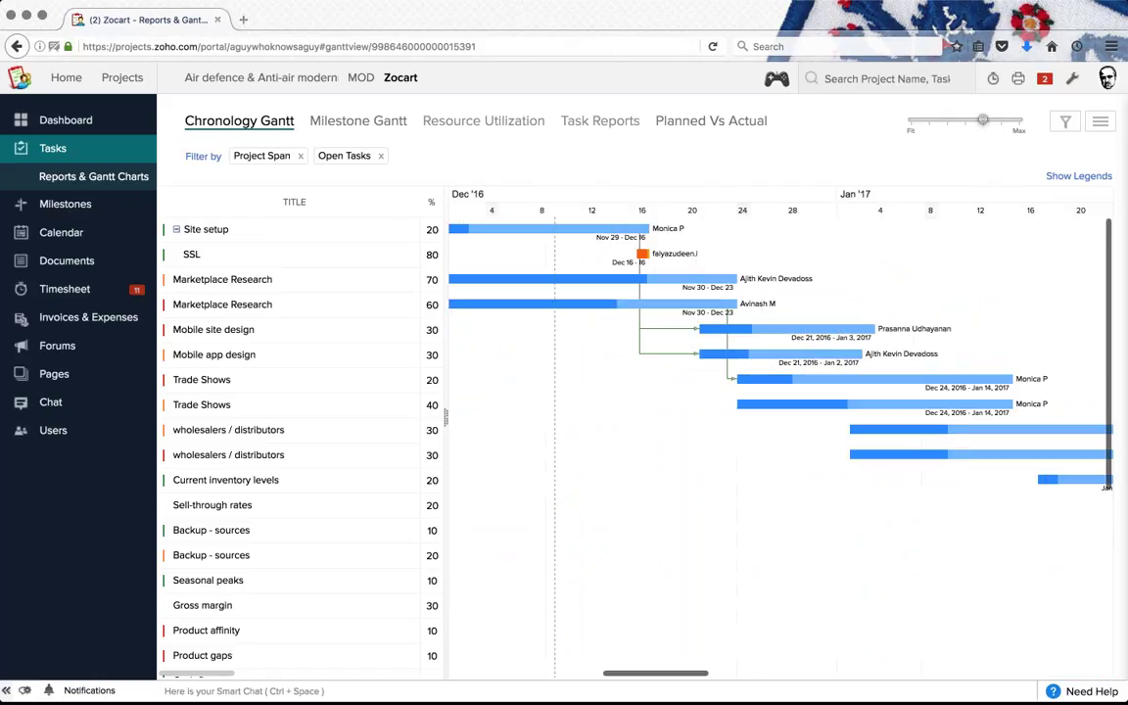
scroll(683, 345, "left", 3)
scroll(690, 348, "right", 4)
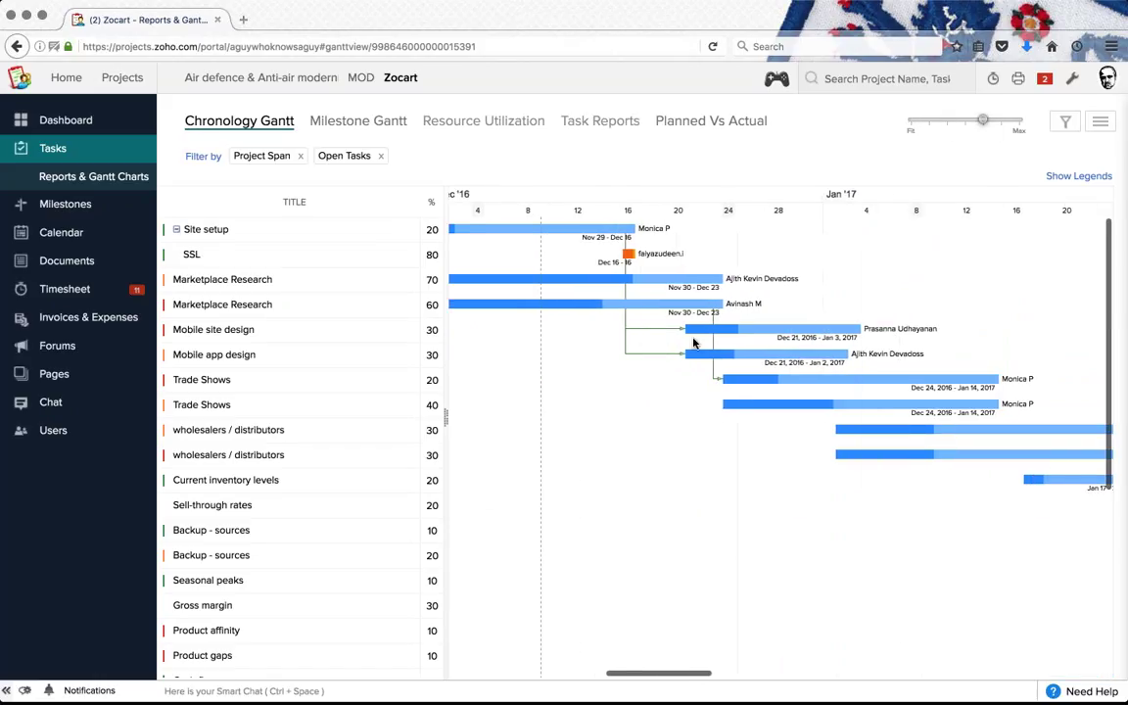
mouse_move(694, 329)
scroll(780, 353, "left", 4)
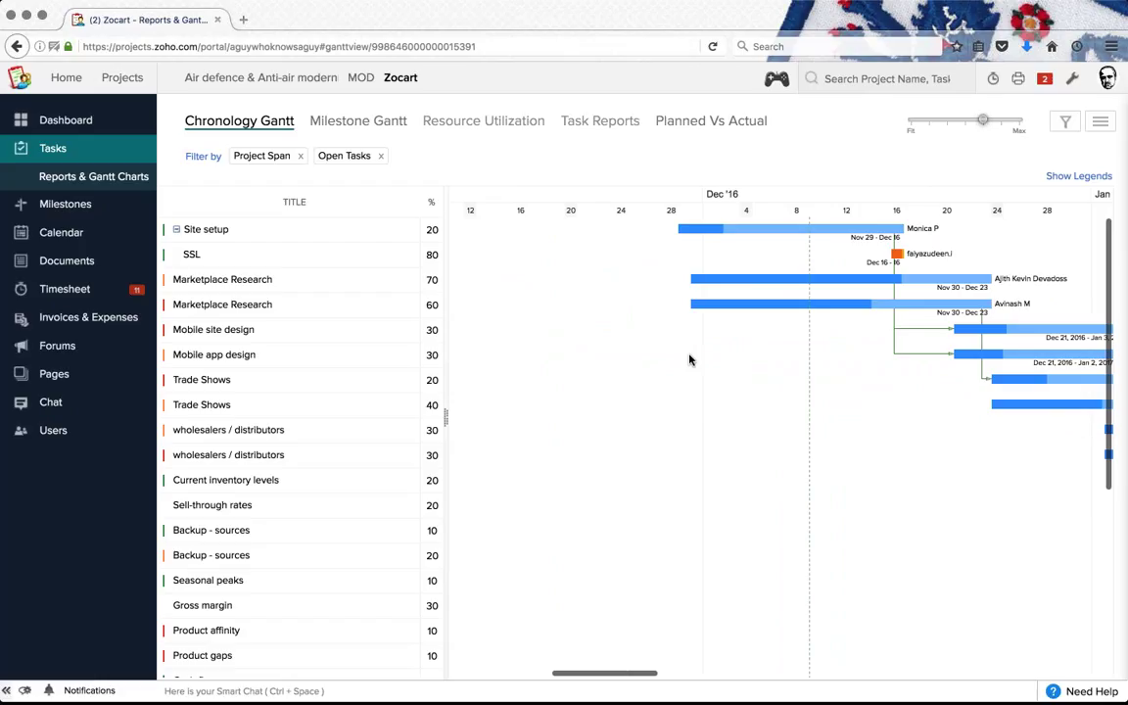
mouse_move(772, 230)
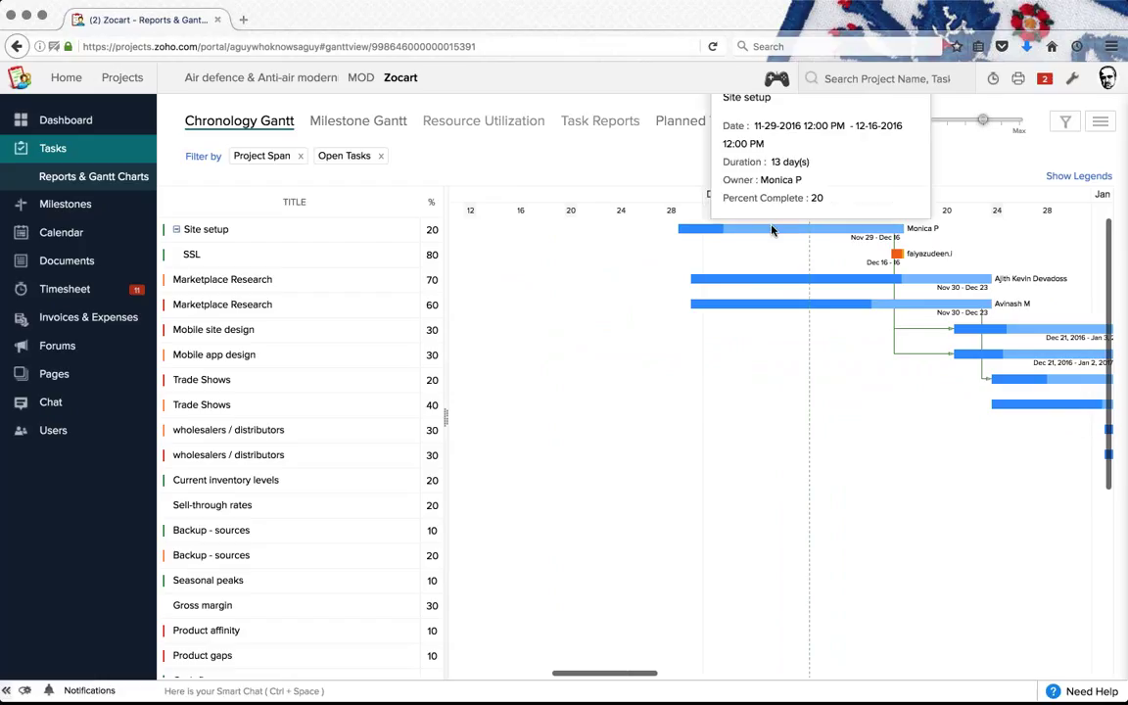
left_click_drag(772, 230, 716, 233)
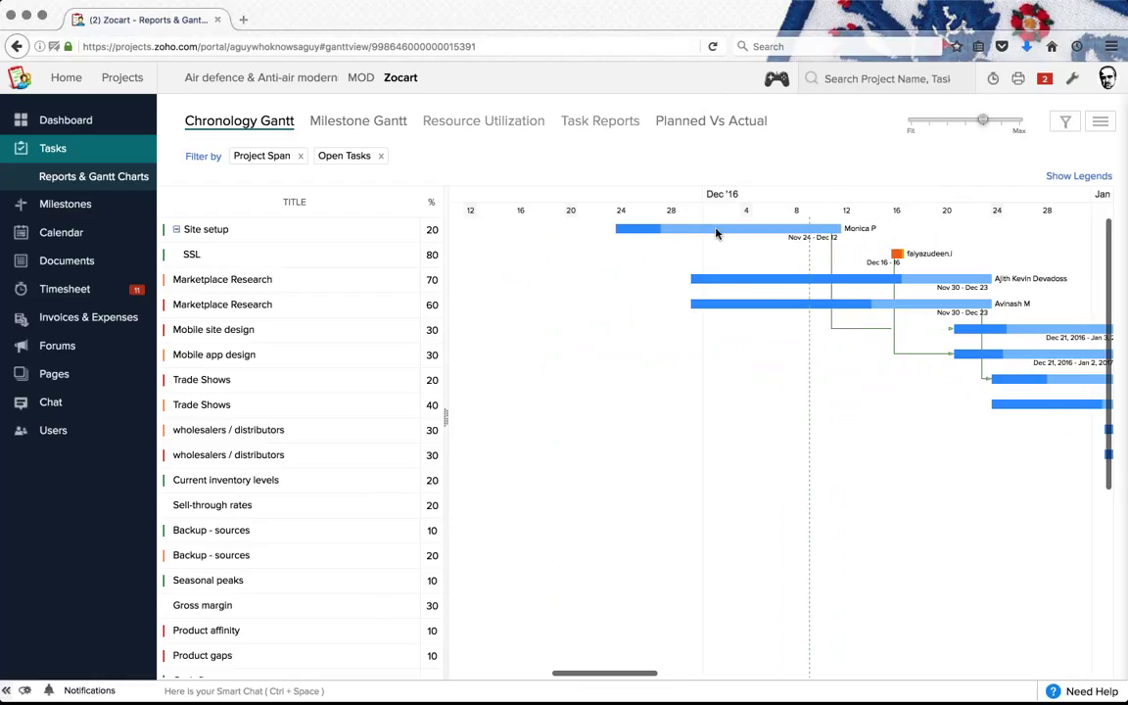
mouse_move(852, 229)
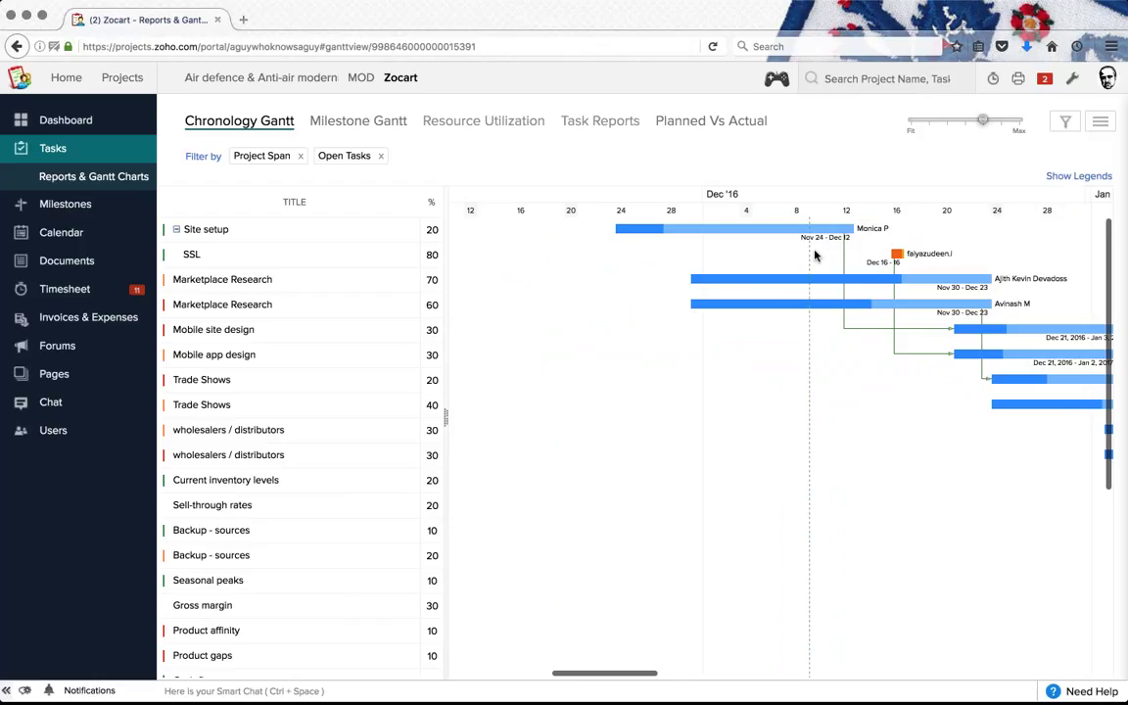
left_click_drag(853, 228, 904, 227)
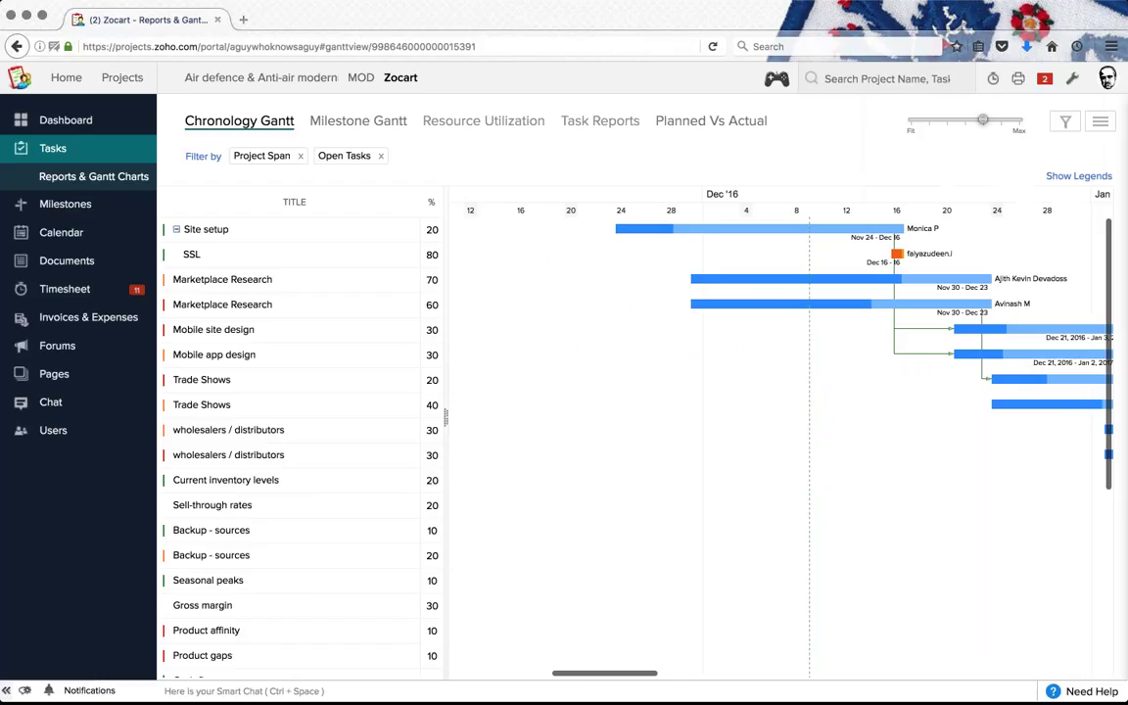
Step: Create a dependency from the Site setup task to the second Trade Shows task, the one at 40 percent
scroll(723, 380, "right", 5)
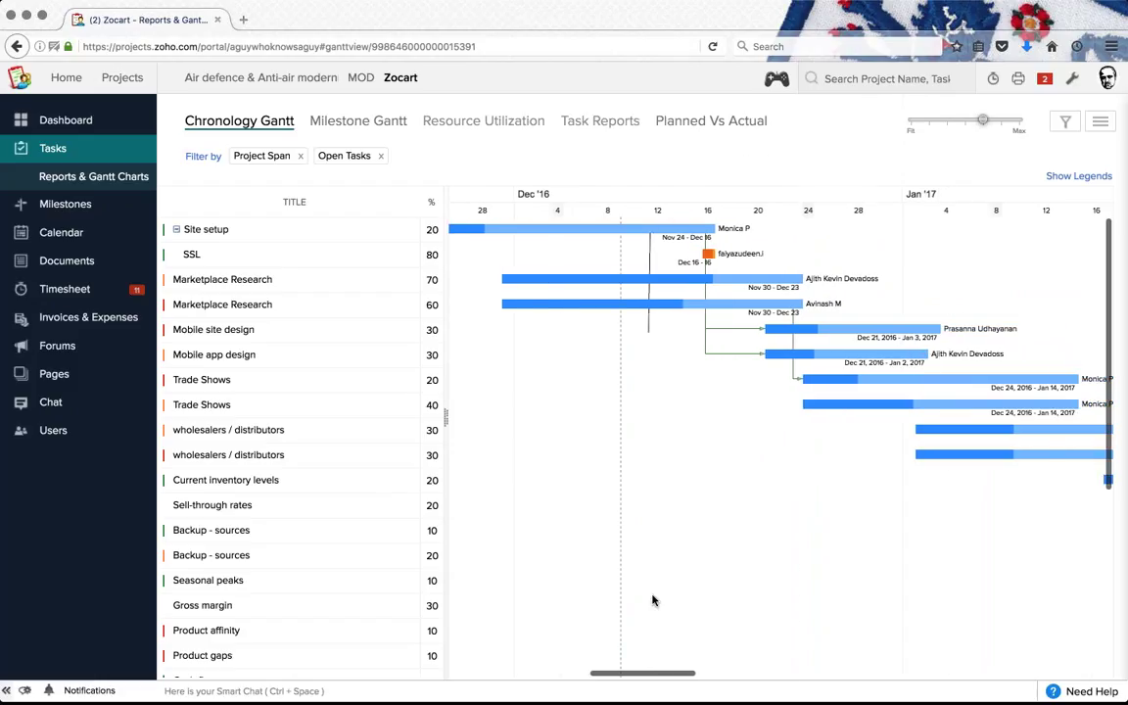
left_click_drag(653, 600, 808, 404)
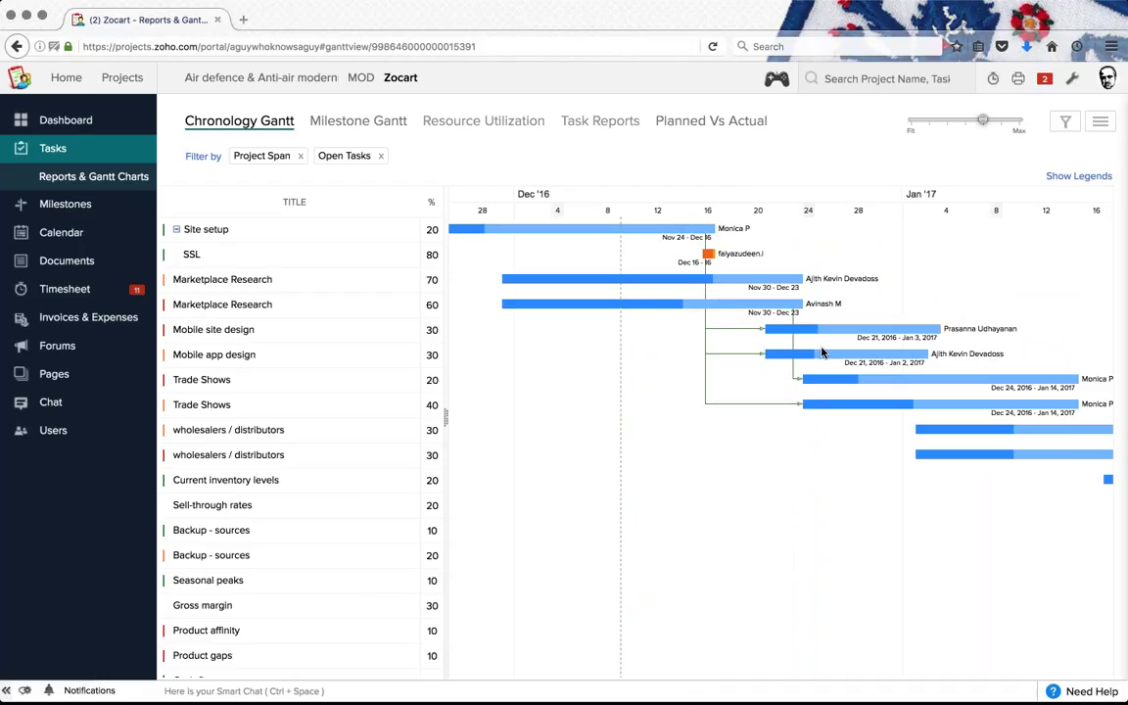
scroll(763, 338, "left", 5)
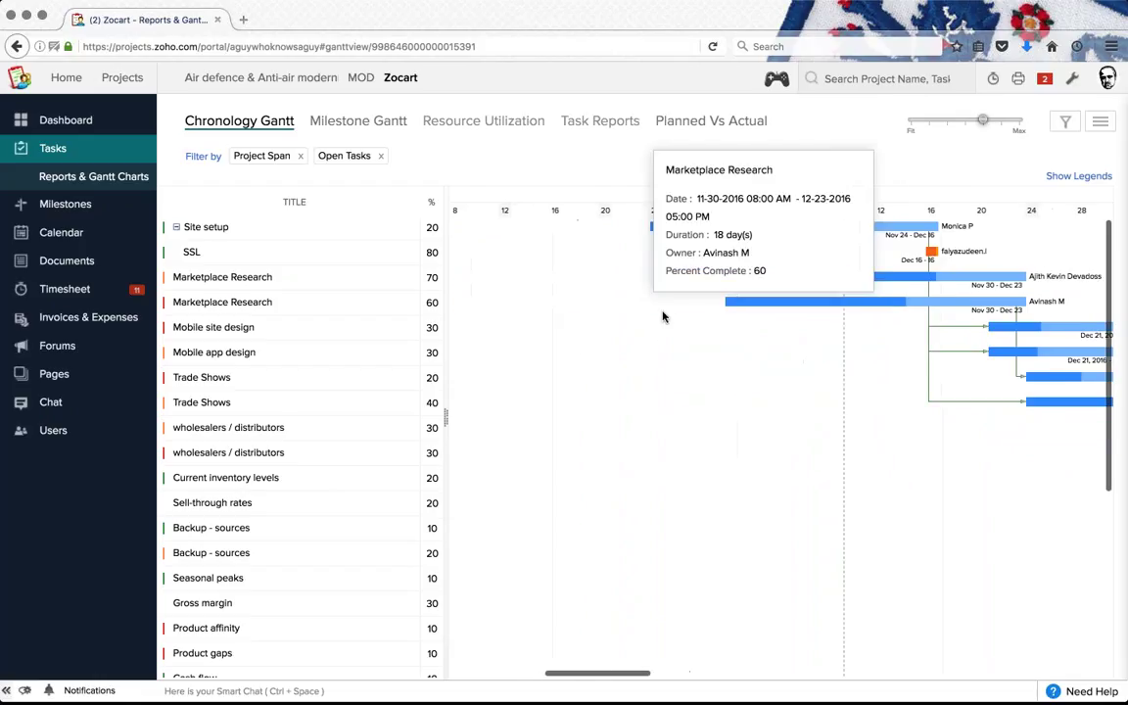
scroll(662, 316, "right", 4)
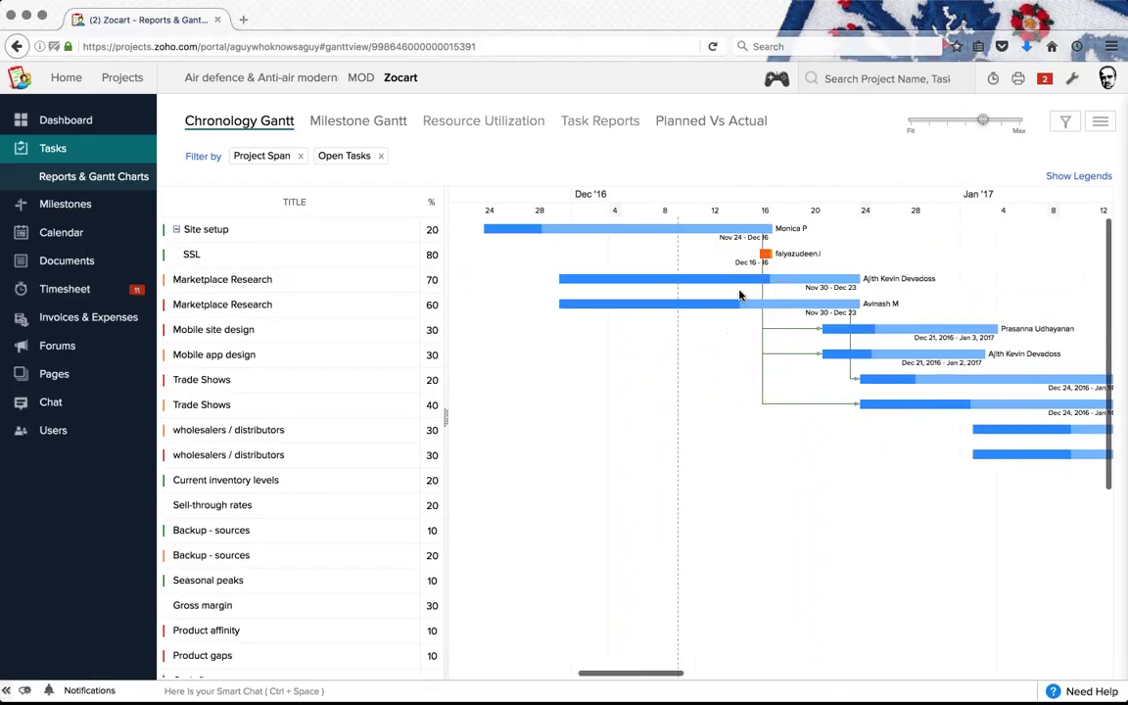
Step: Remove the Site setup predecessor from the second Trade Shows task, the one at 40 percent
scroll(756, 319, "right", 1)
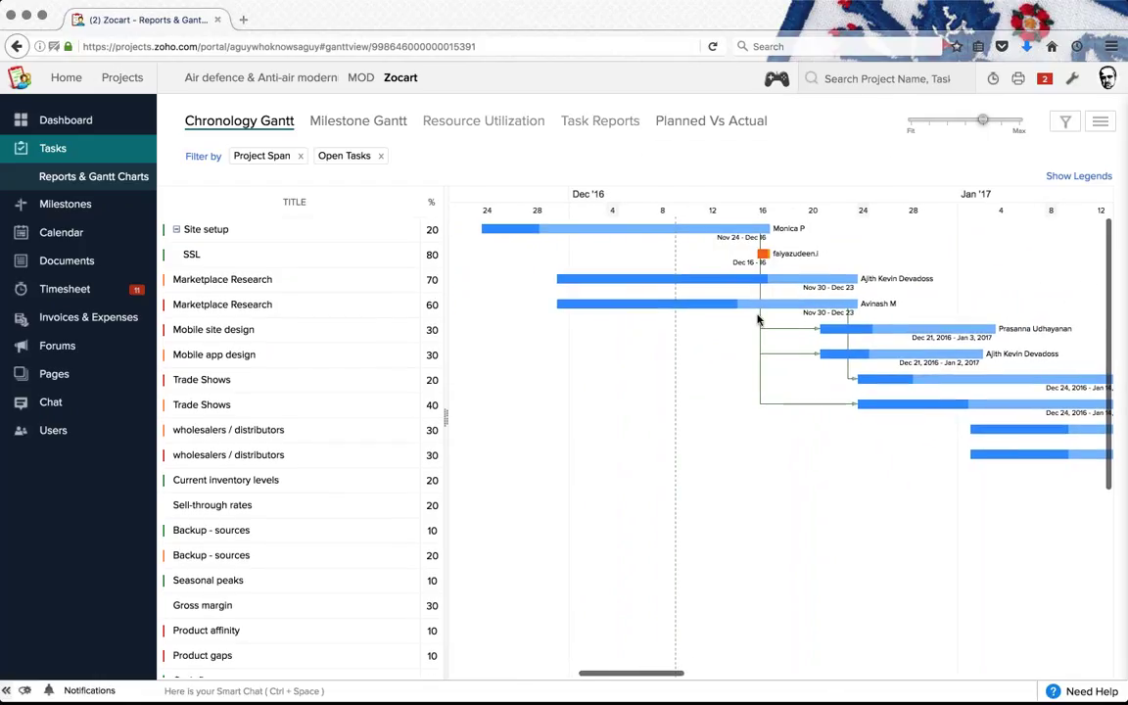
mouse_move(627, 283)
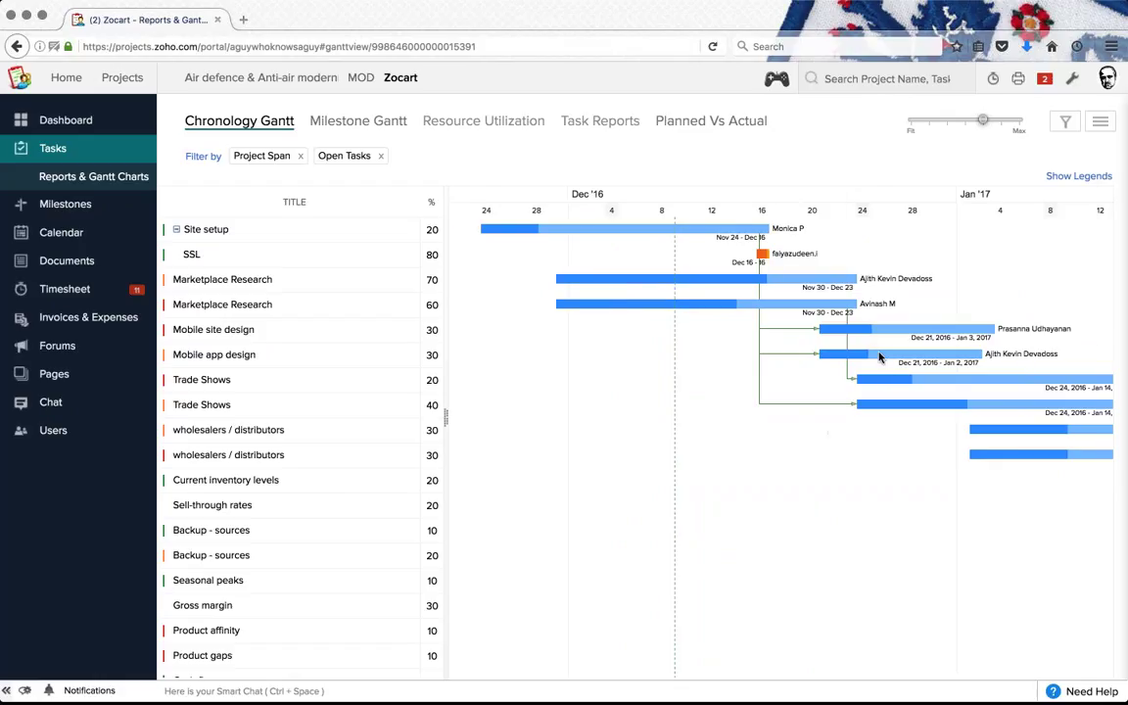
mouse_move(879, 356)
scroll(863, 431, "right", 3)
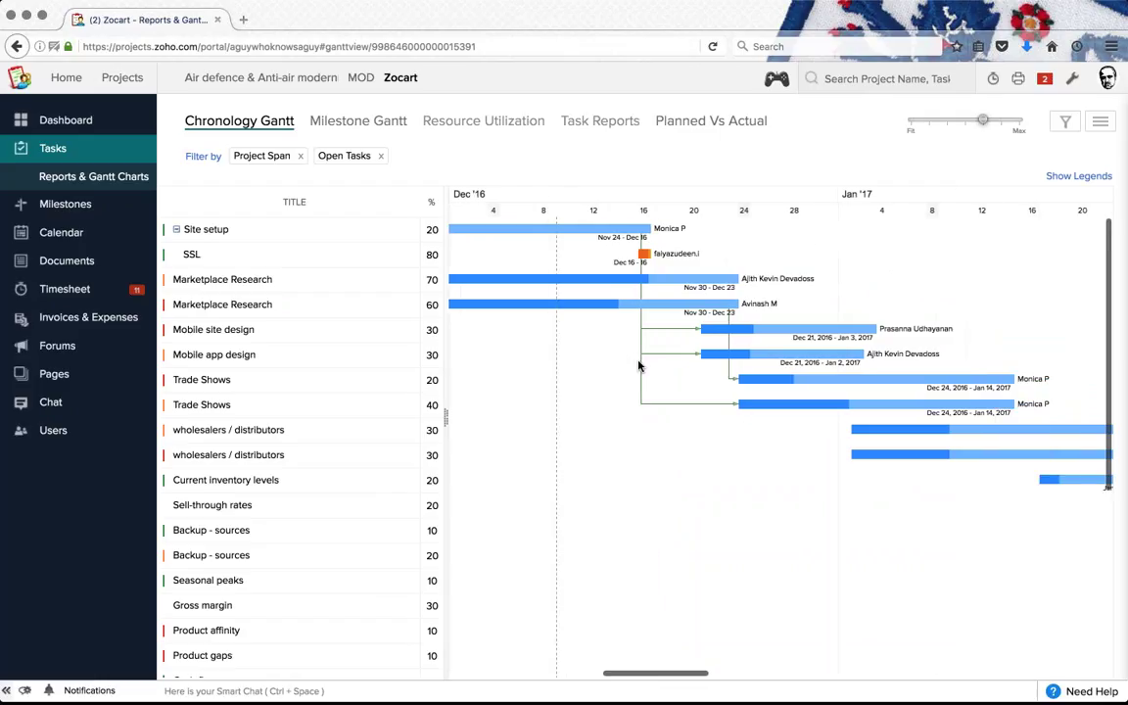
mouse_move(787, 410)
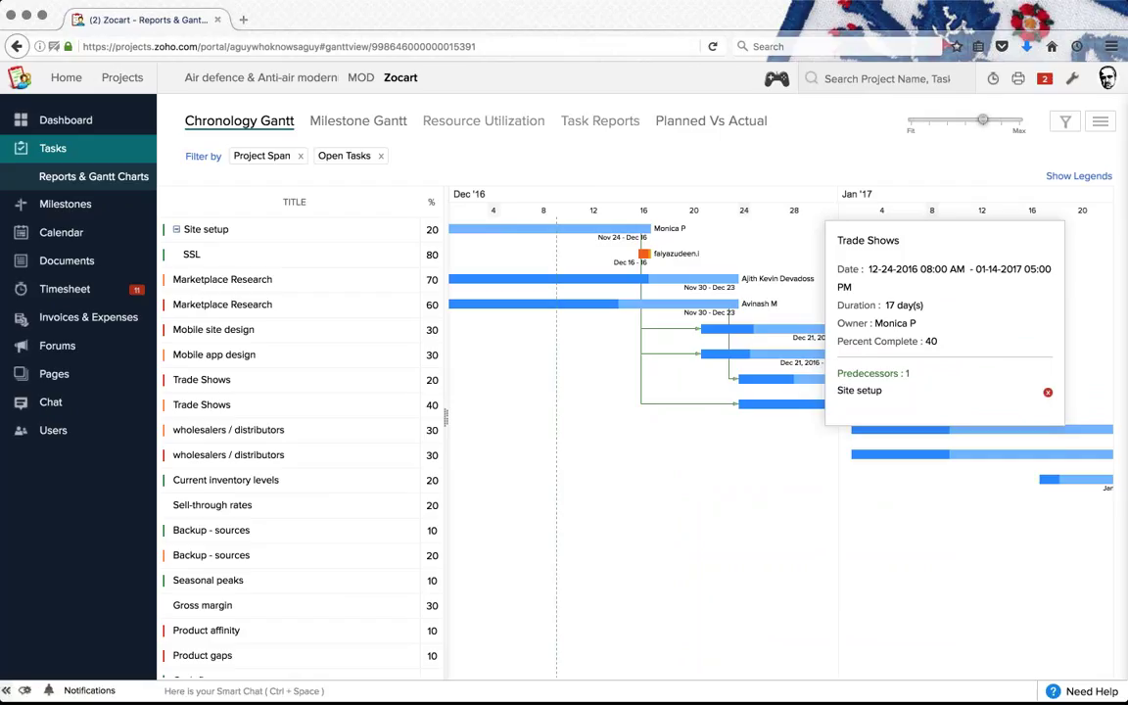
left_click(1047, 394)
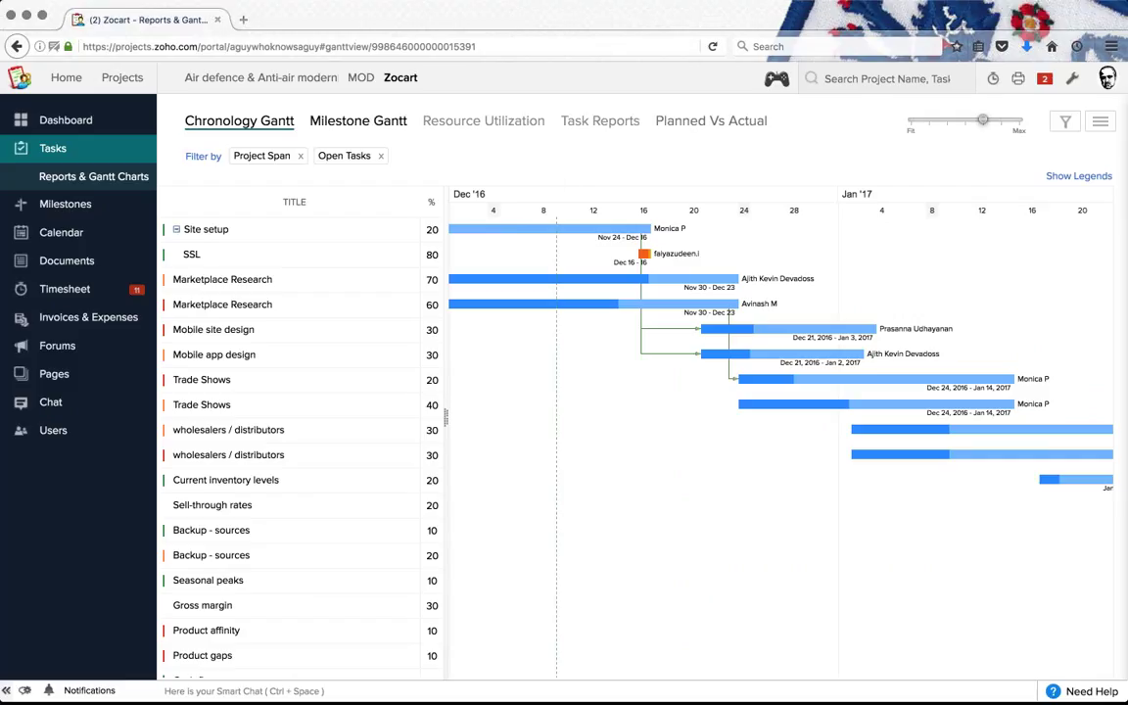
Step: Open the Milestone Gantt and examine the Website milestone's span against its task list, Site setup and the dependent design tasks
left_click(349, 125)
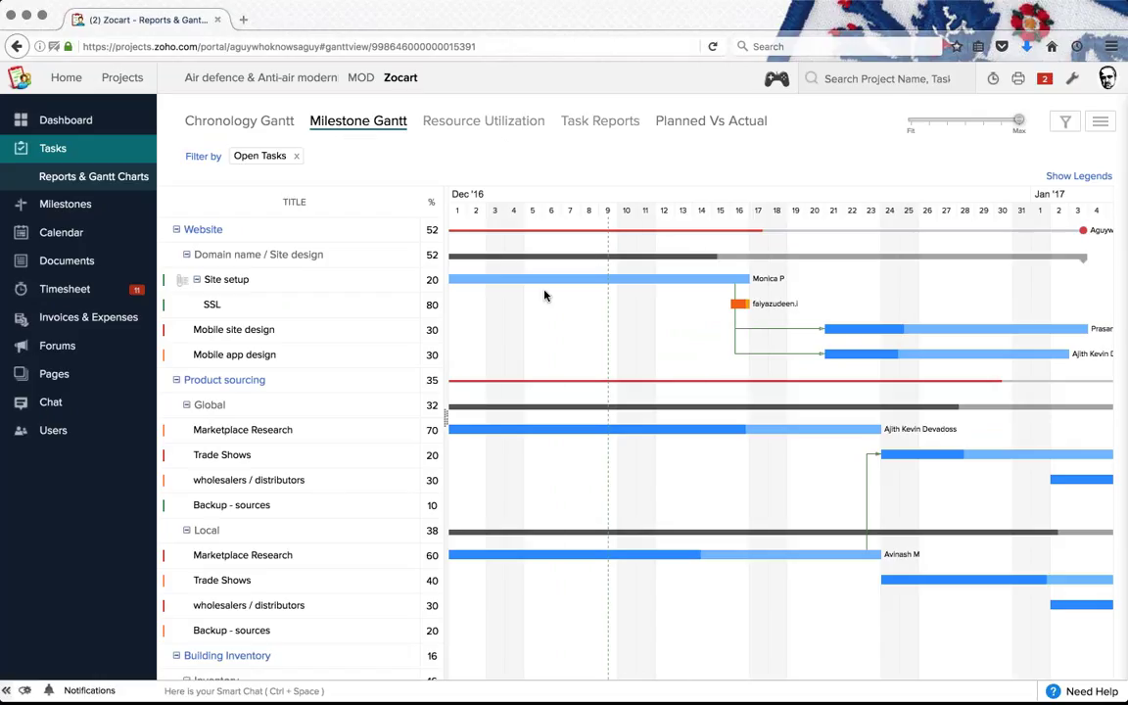
scroll(545, 296, "left", 10)
scroll(647, 268, "right", 8)
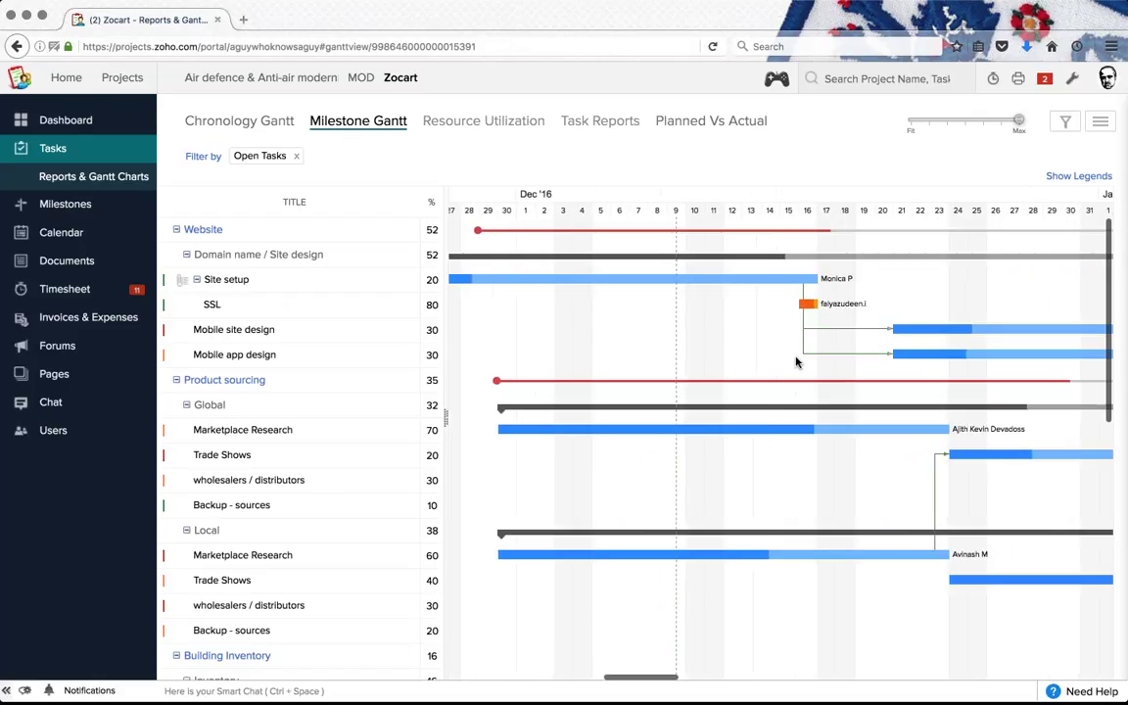
scroll(724, 345, "left", 3)
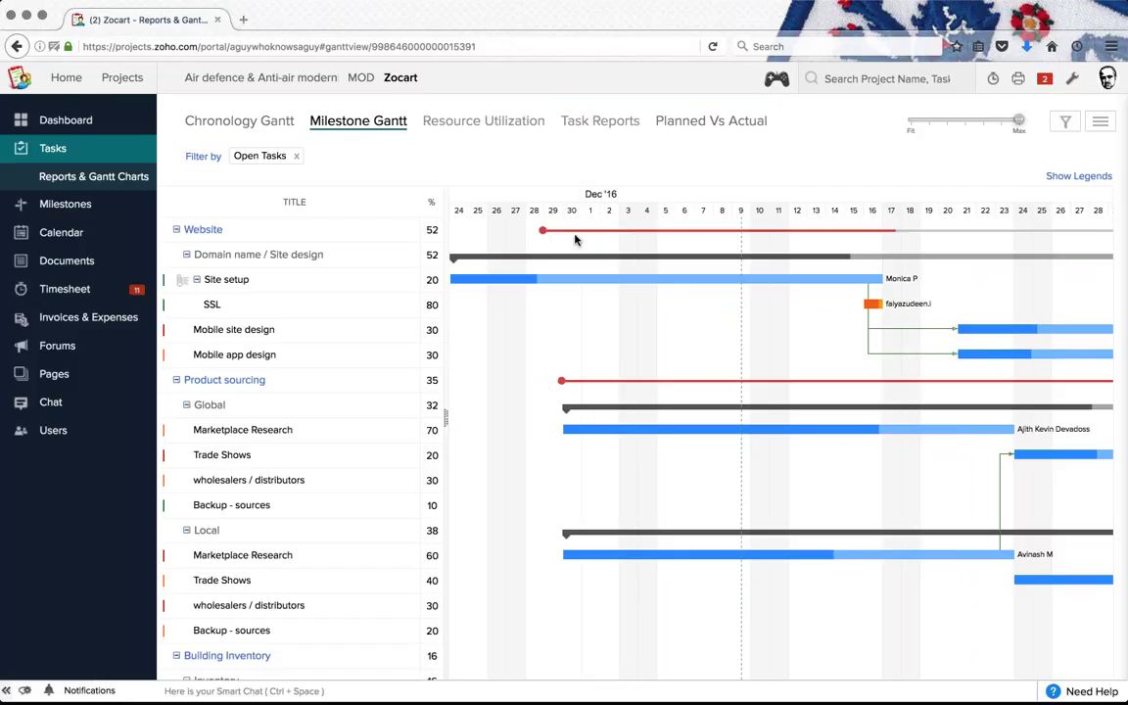
mouse_move(592, 235)
scroll(611, 320, "left", 3)
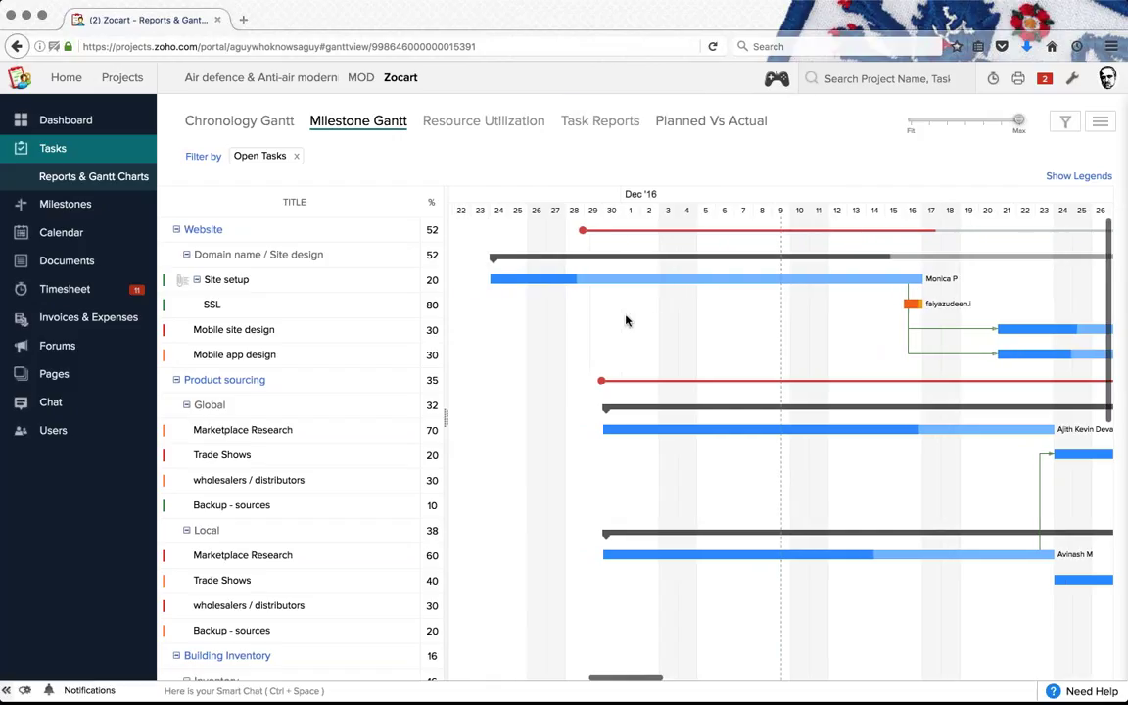
mouse_move(508, 261)
scroll(742, 383, "right", 1)
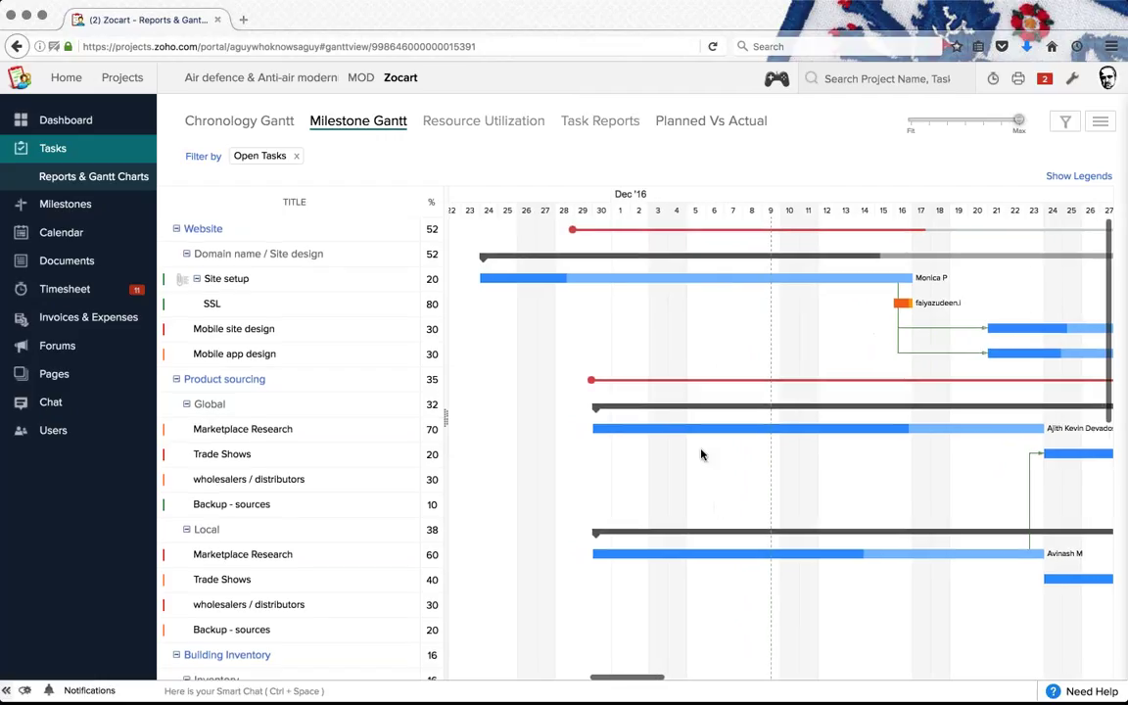
Step: Examine the Product sourcing and Building Inventory milestones and their tasks along the timeline from December through March
scroll(701, 453, "right", 5)
scroll(690, 450, "down", 3)
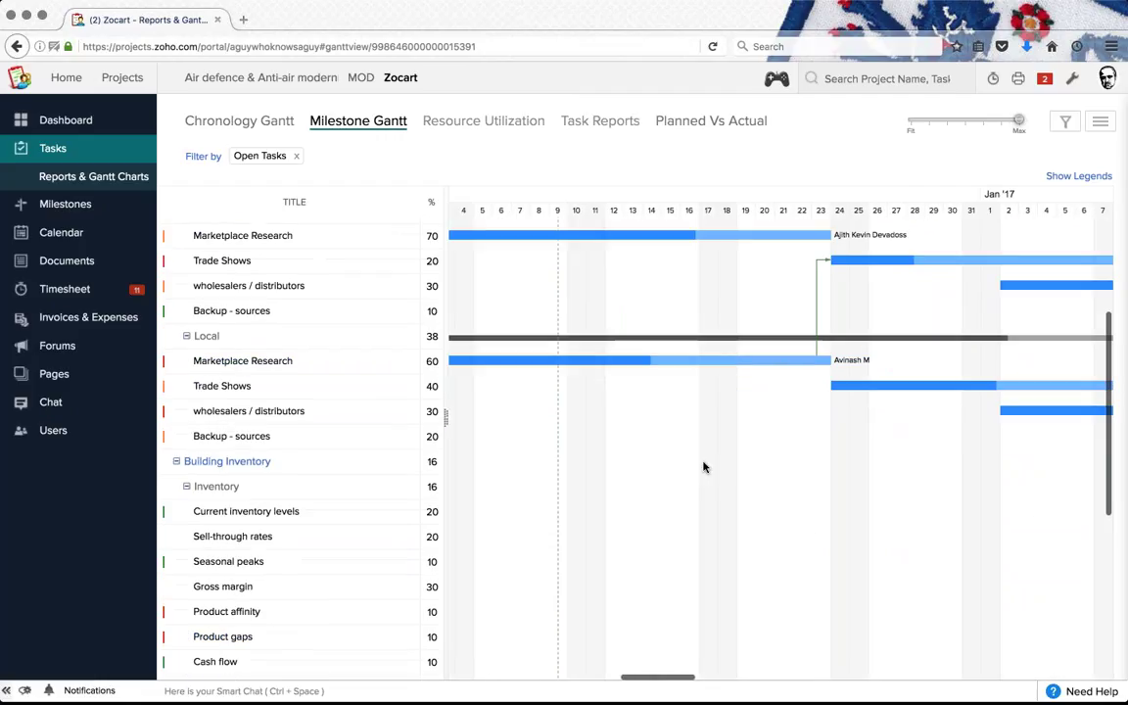
scroll(712, 465, "right", 5)
scroll(713, 460, "up", 3)
scroll(732, 453, "right", 5)
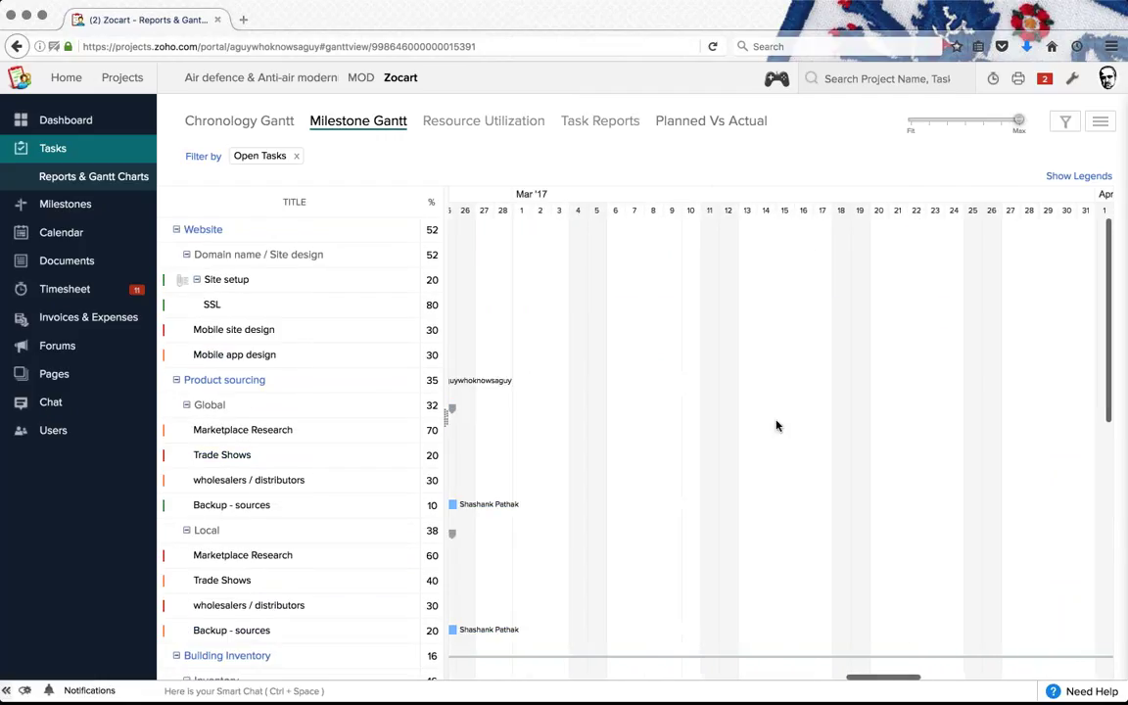
scroll(776, 426, "left", 10)
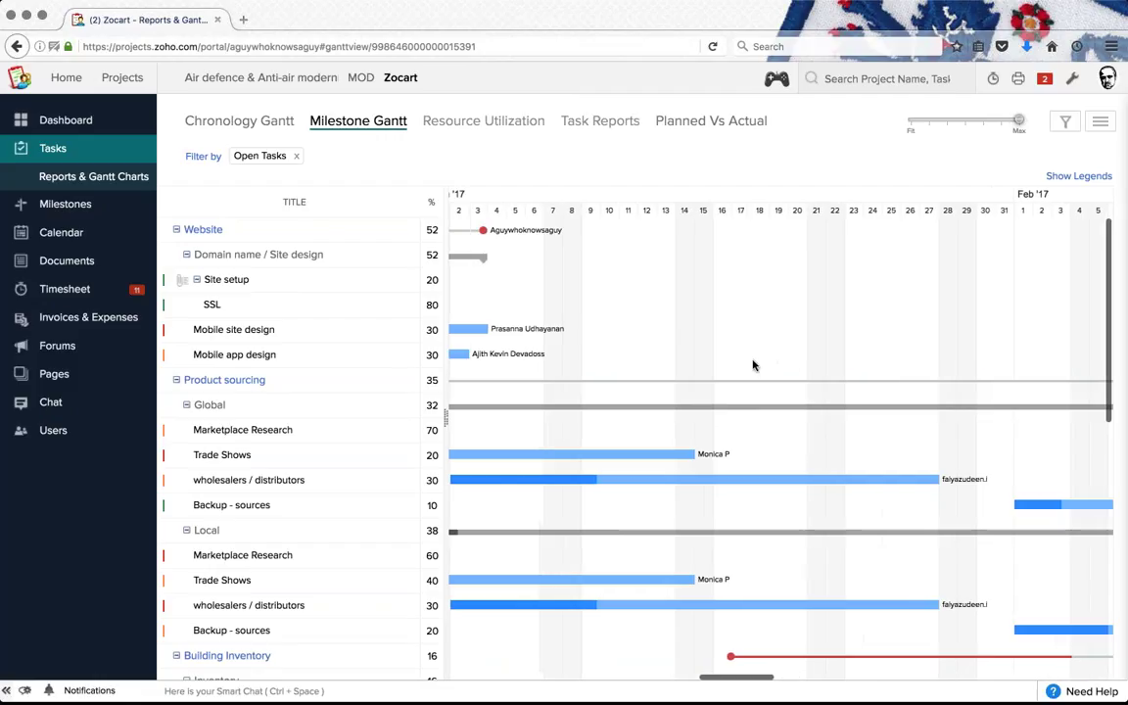
scroll(744, 367, "left", 5)
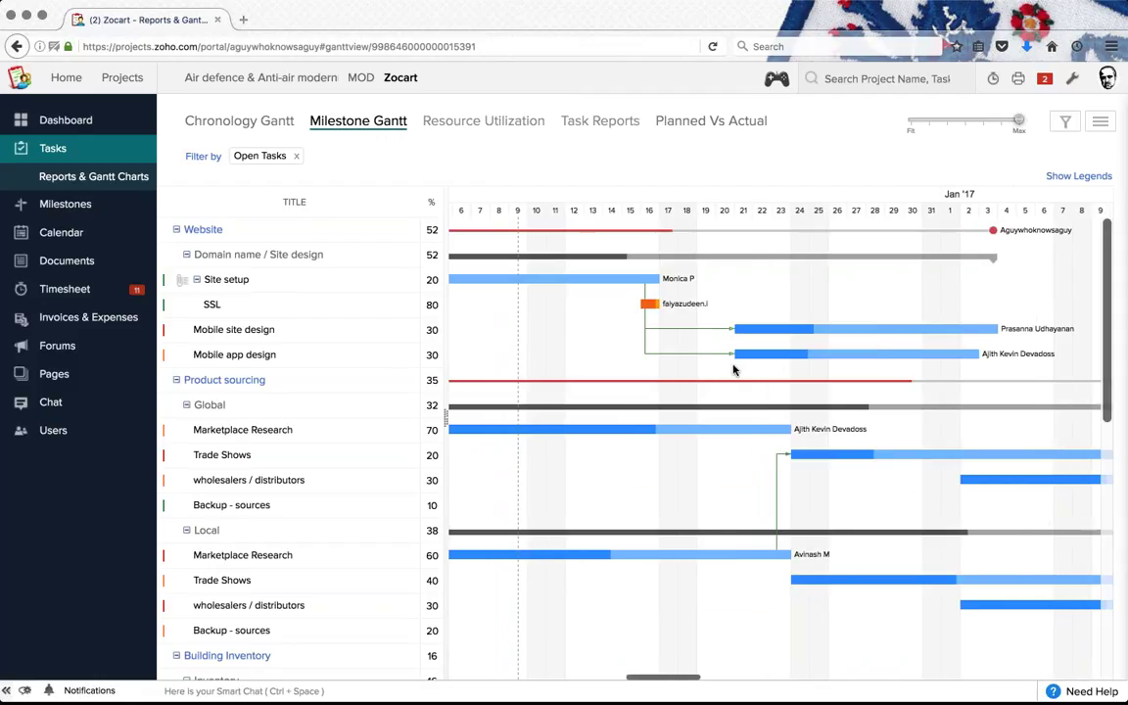
Step: Widen the Milestone Gantt's timeline scale and review its milestone and task filters and the PDF export options
left_click(950, 123)
left_click(971, 120)
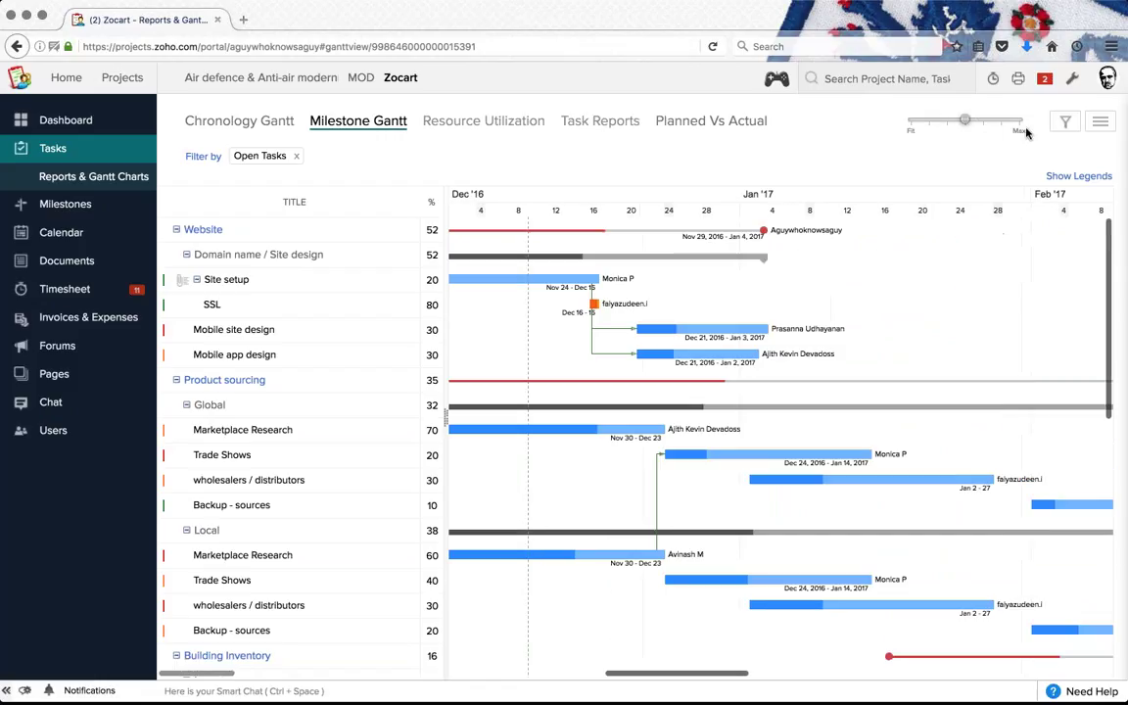
left_click(1065, 121)
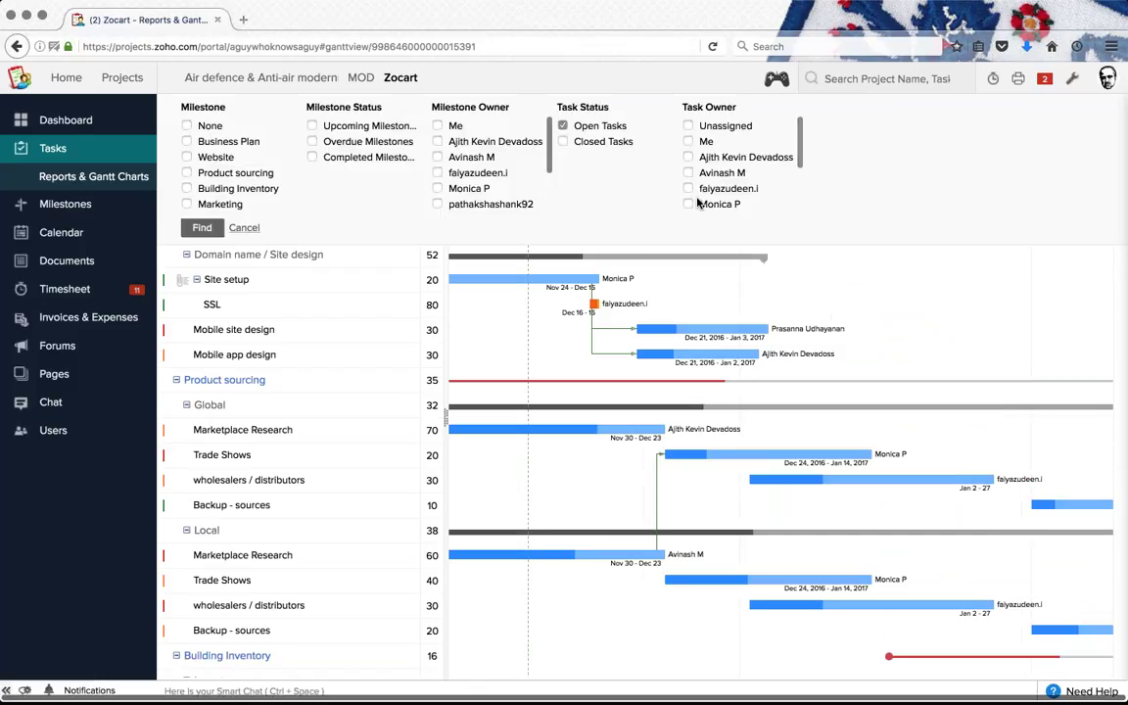
left_click(244, 228)
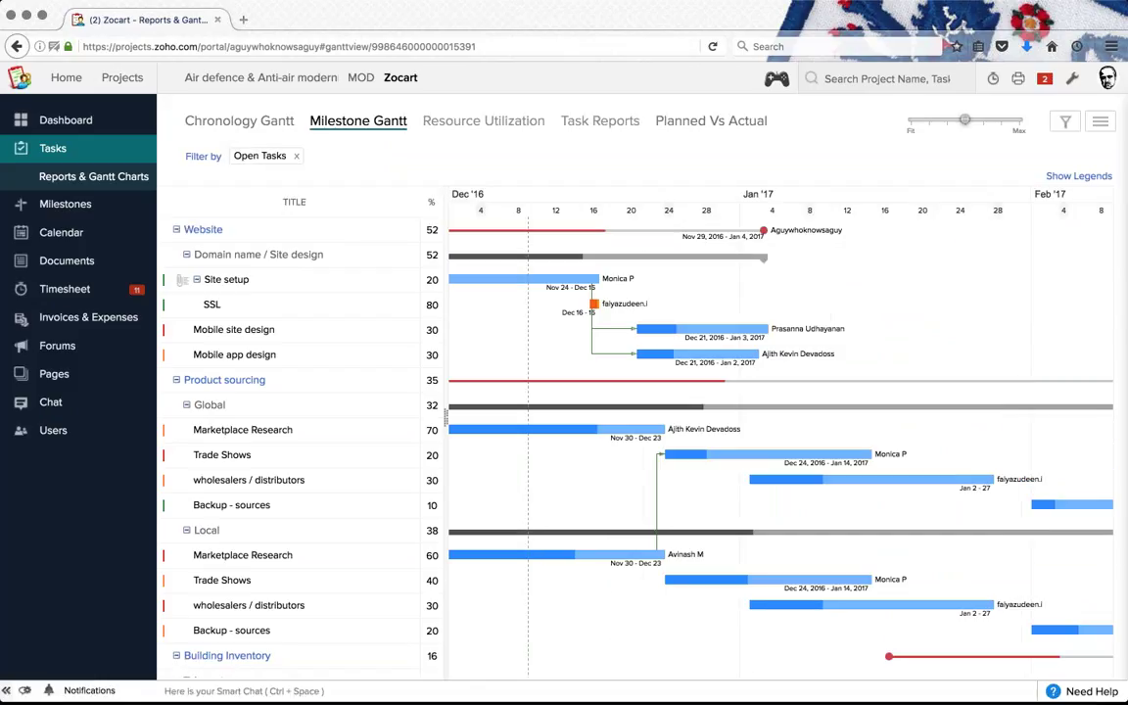
scroll(1025, 284, "right", 5)
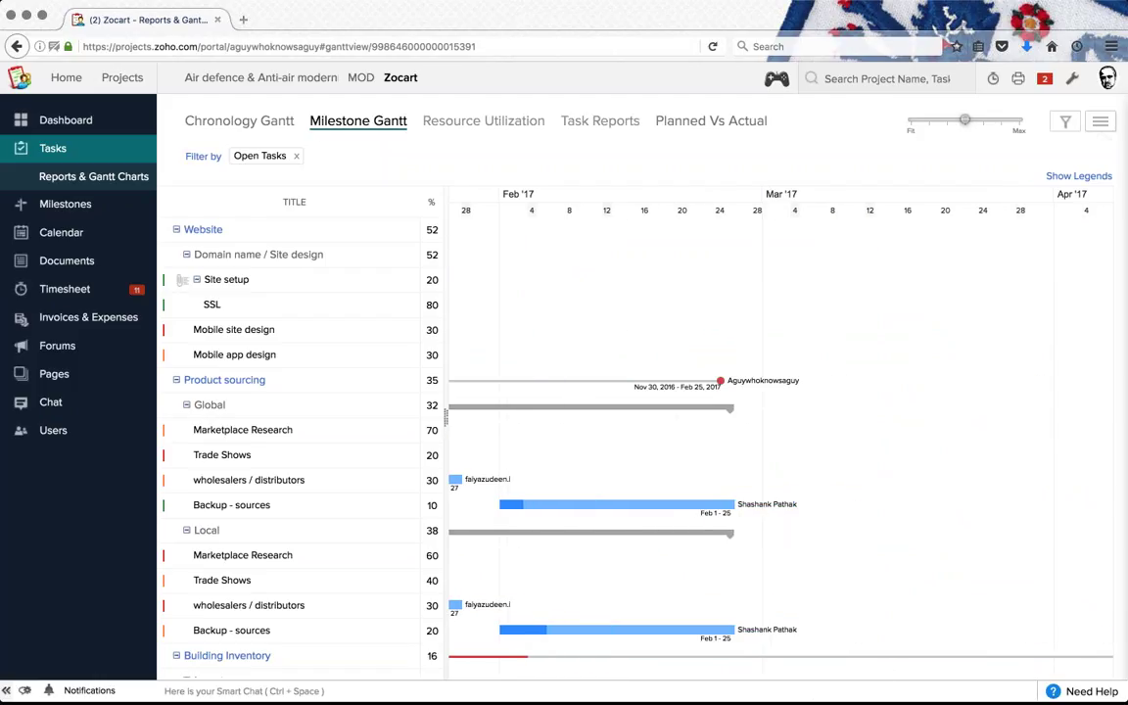
left_click(1100, 121)
mouse_move(1042, 182)
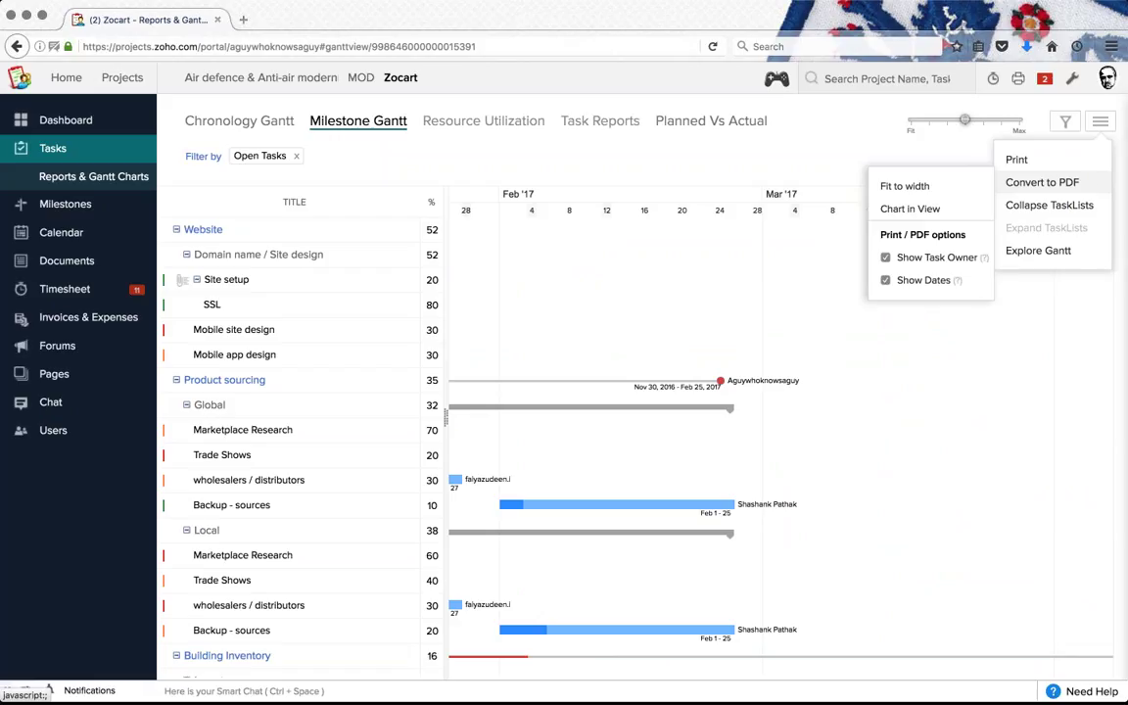
left_click(841, 137)
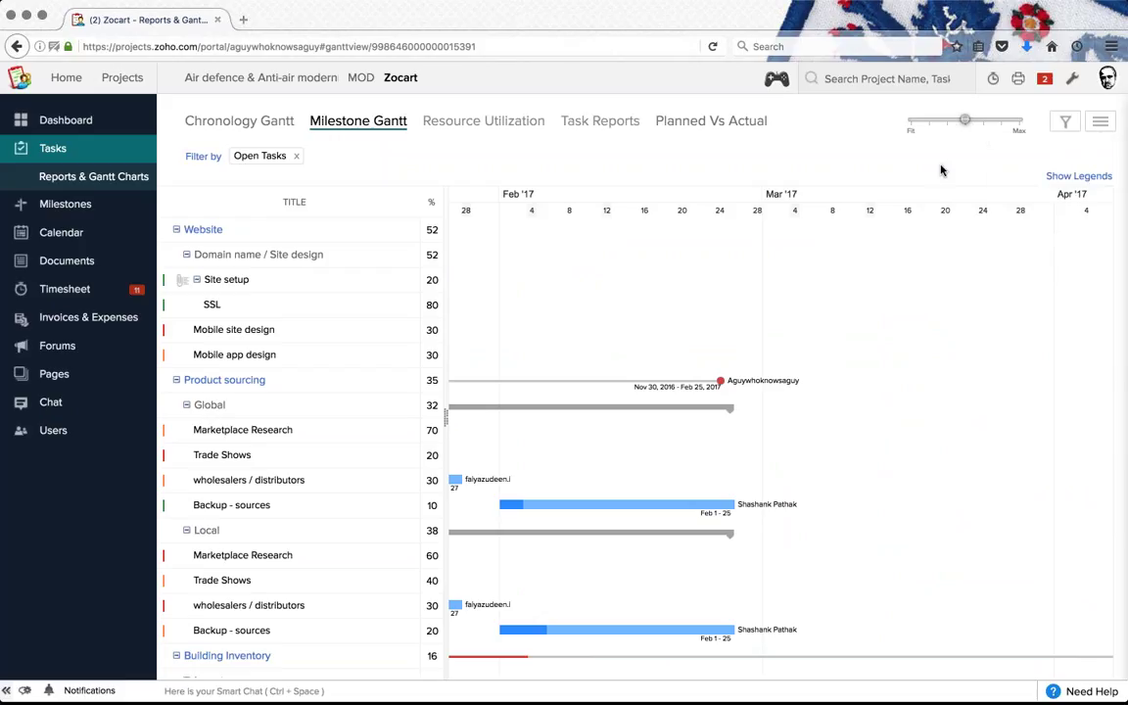
Step: In the Resource Utilization report, set the daily Marketplace Research work to 3:30 for the second listed user and 4:15 for the third
left_click(502, 122)
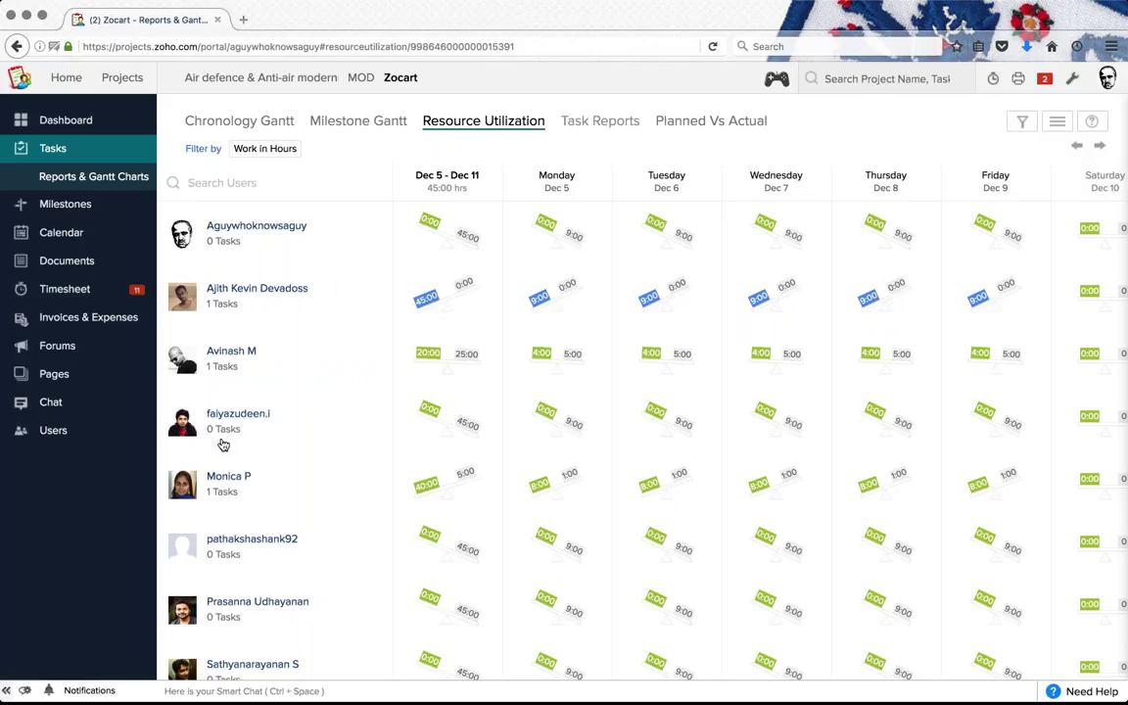
left_click(257, 294)
left_click_drag(594, 344, 576, 343)
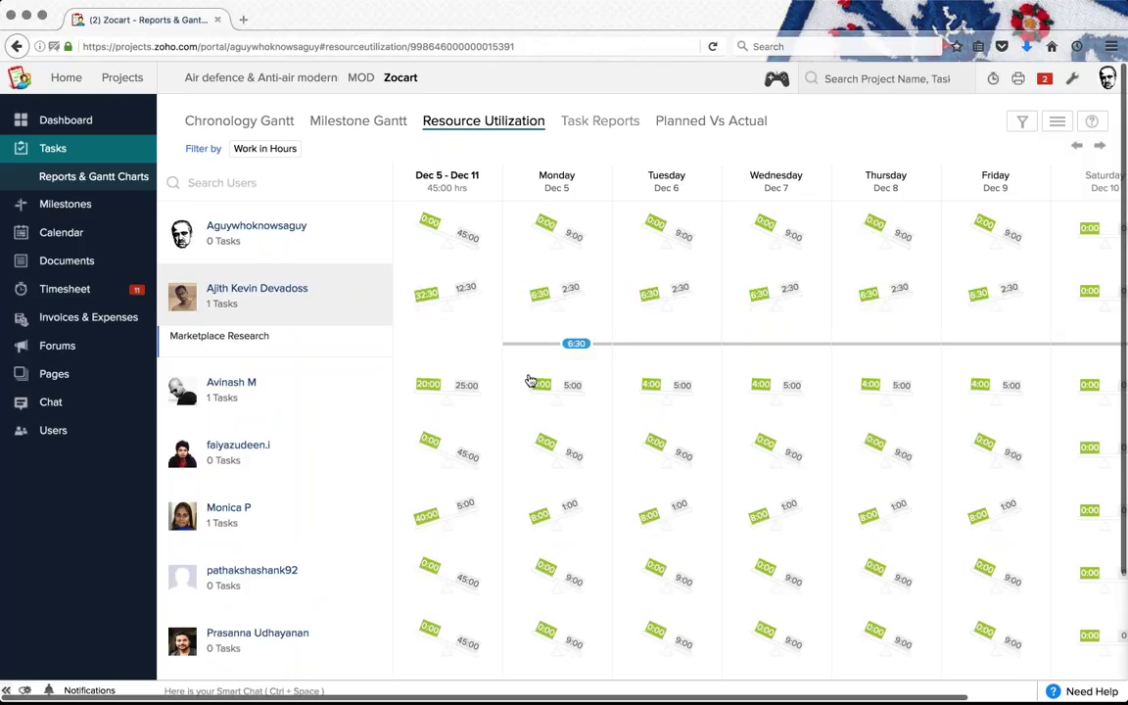
left_click_drag(575, 344, 542, 344)
left_click(294, 390)
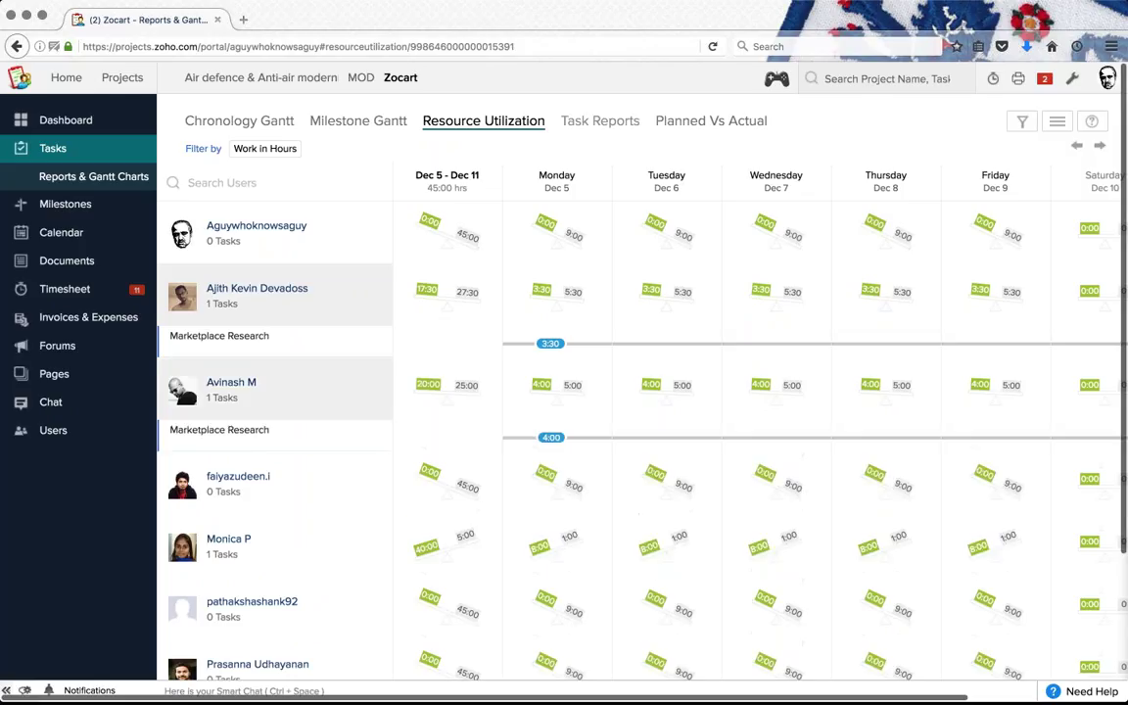
mouse_move(551, 437)
left_mouse_down()
mouse_move(536, 438)
mouse_move(575, 437)
mouse_move(554, 437)
left_mouse_up()
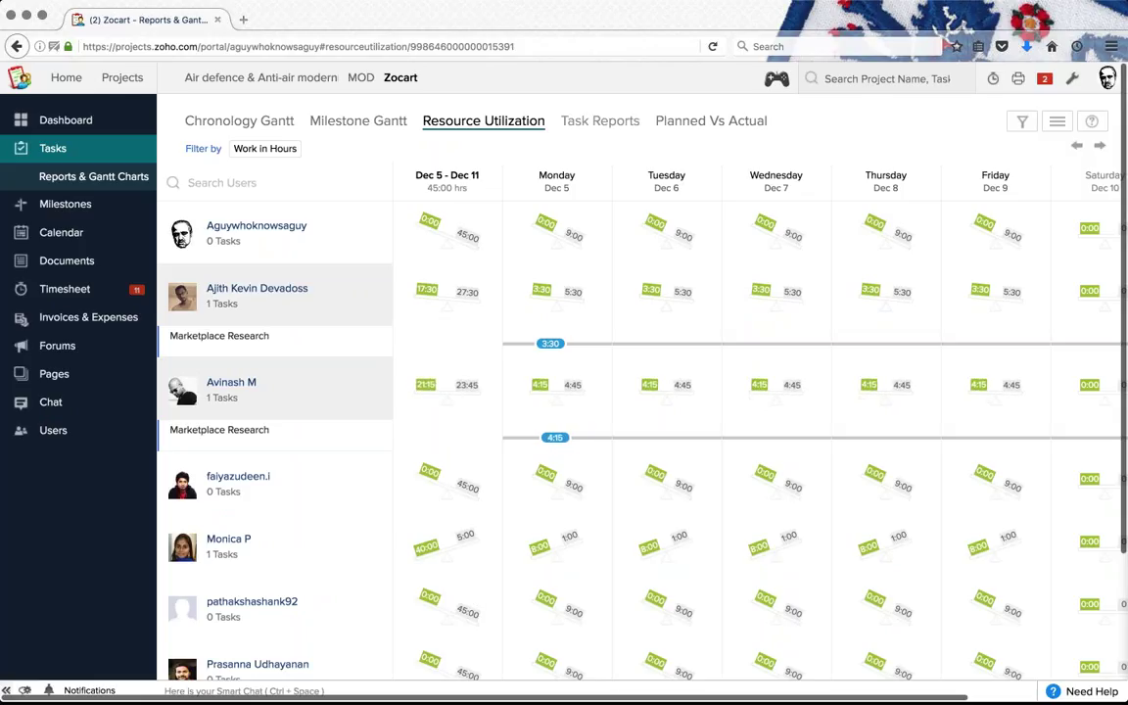
Step: Reassign the third user's Marketplace Research task to the second user and set that user's two tasks to 9:00 and 7:30 hours
left_click_drag(638, 440, 692, 331)
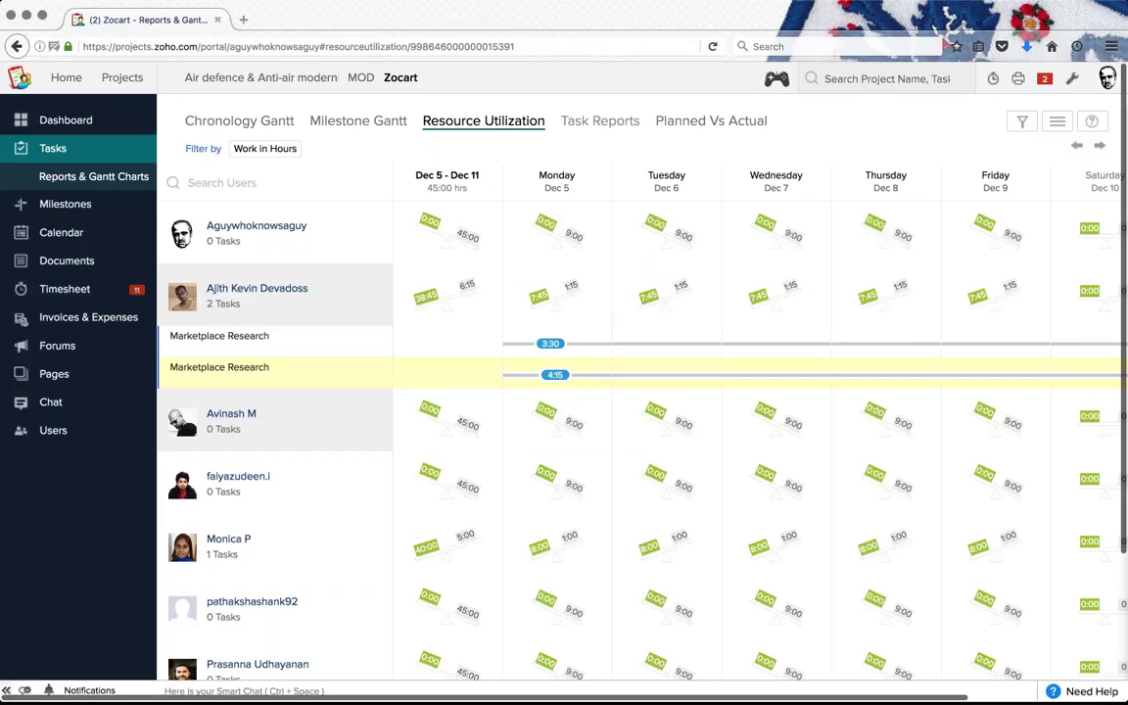
left_click_drag(558, 378, 594, 343)
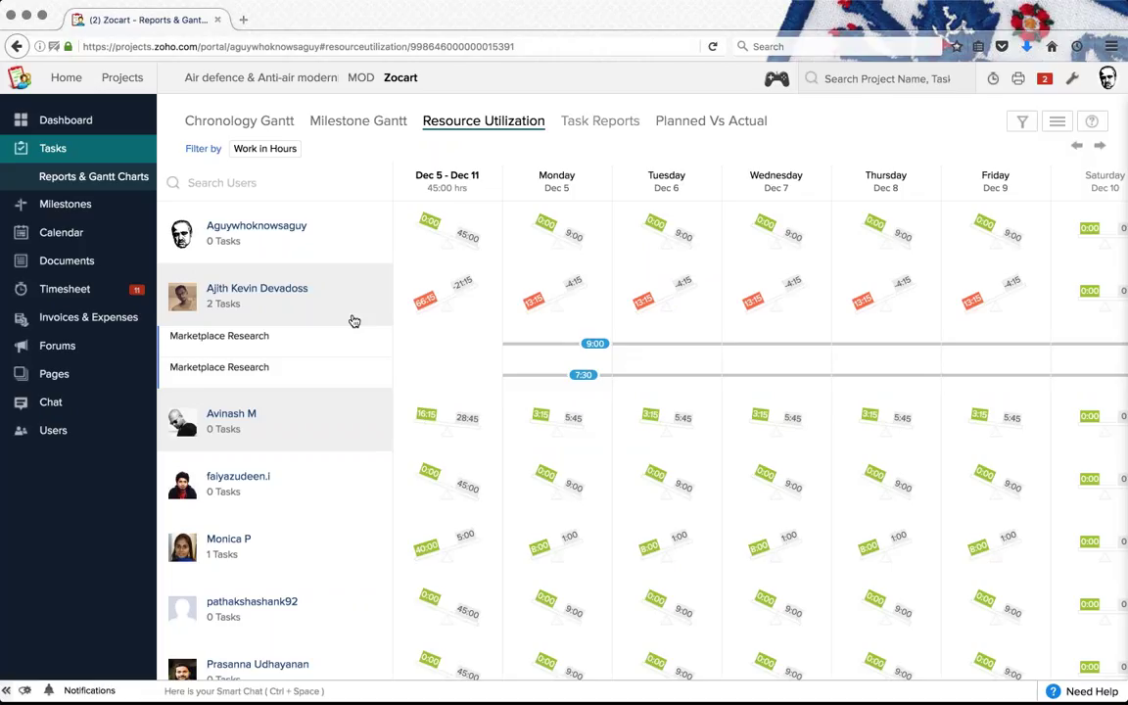
Step: Reassign the 7:30 Marketplace Research task back to the third listed user and set its daily work to 3:00 hours
scroll(354, 321, "down", 1)
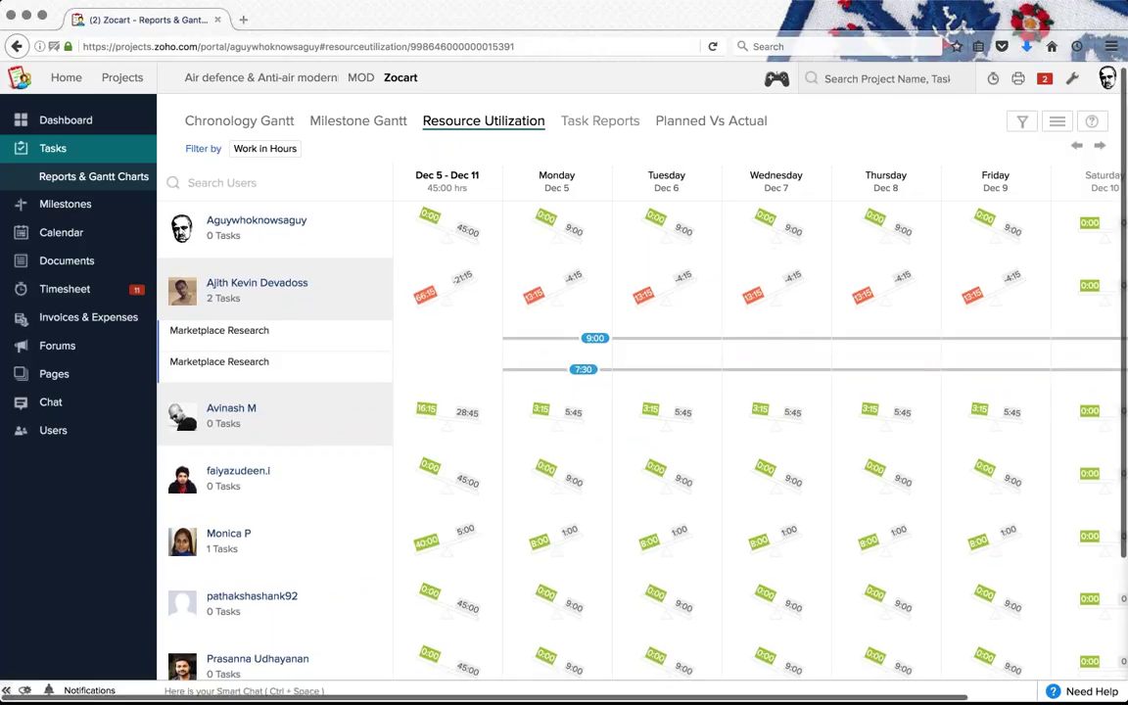
left_click_drag(582, 369, 587, 425)
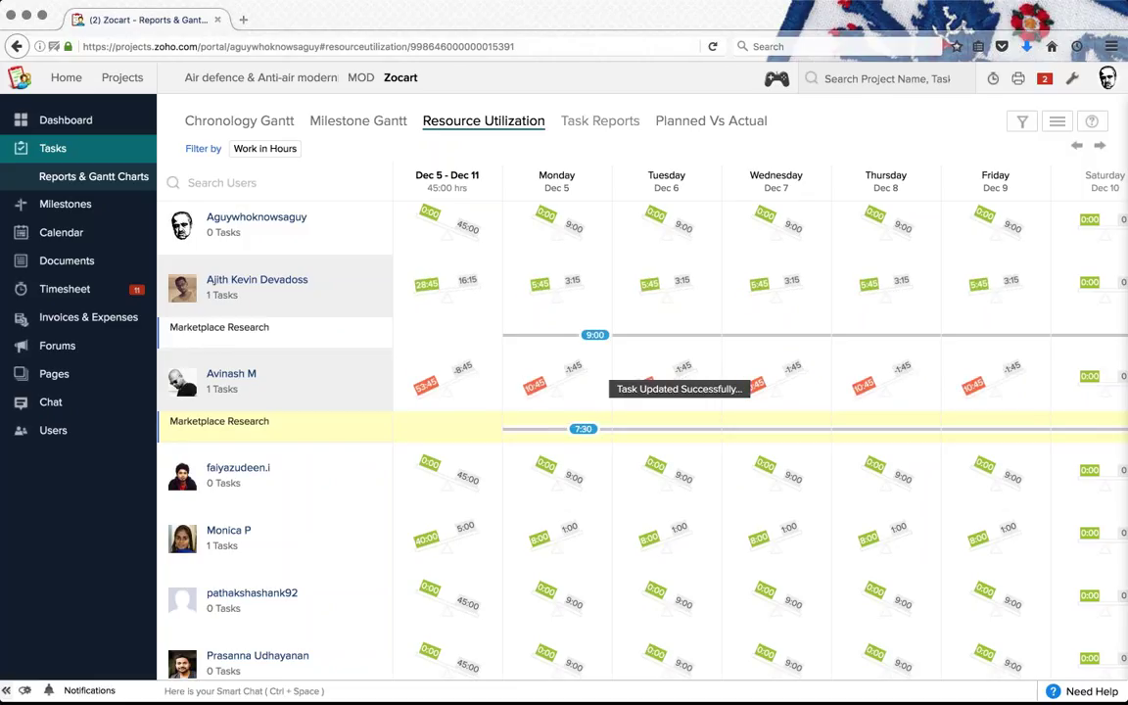
left_click_drag(583, 428, 546, 432)
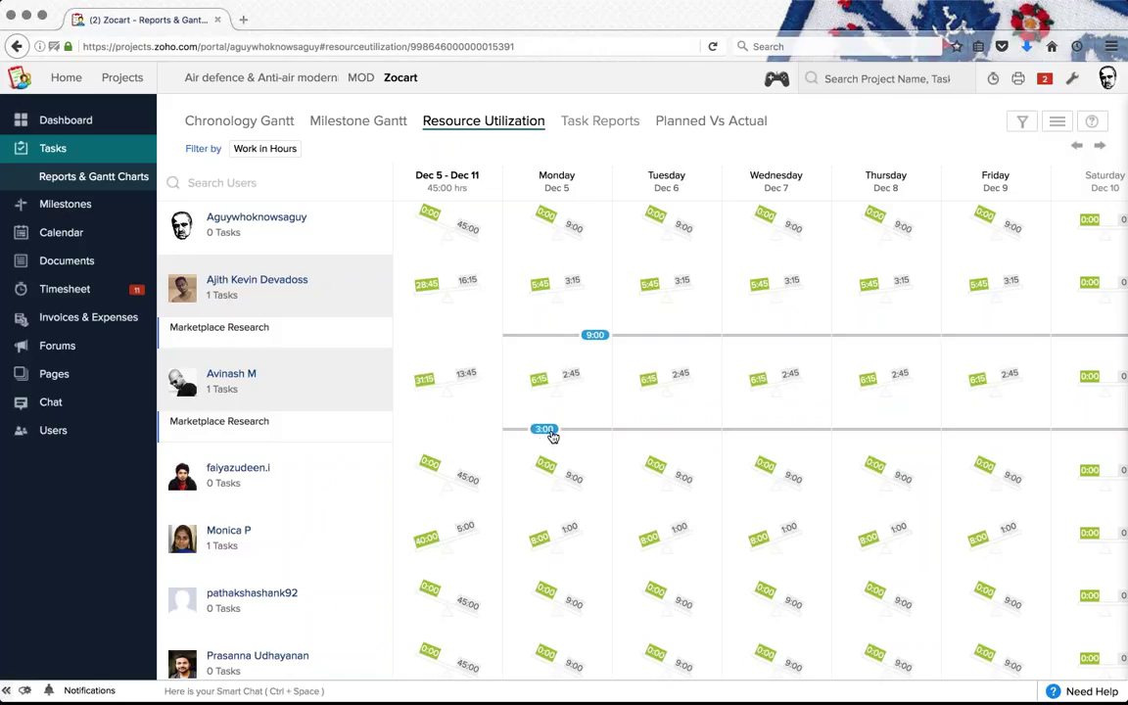
Step: Review the utilization of all users and view the new task form for the third listed user on Dec 6 without adding a task
scroll(702, 481, "up", 1)
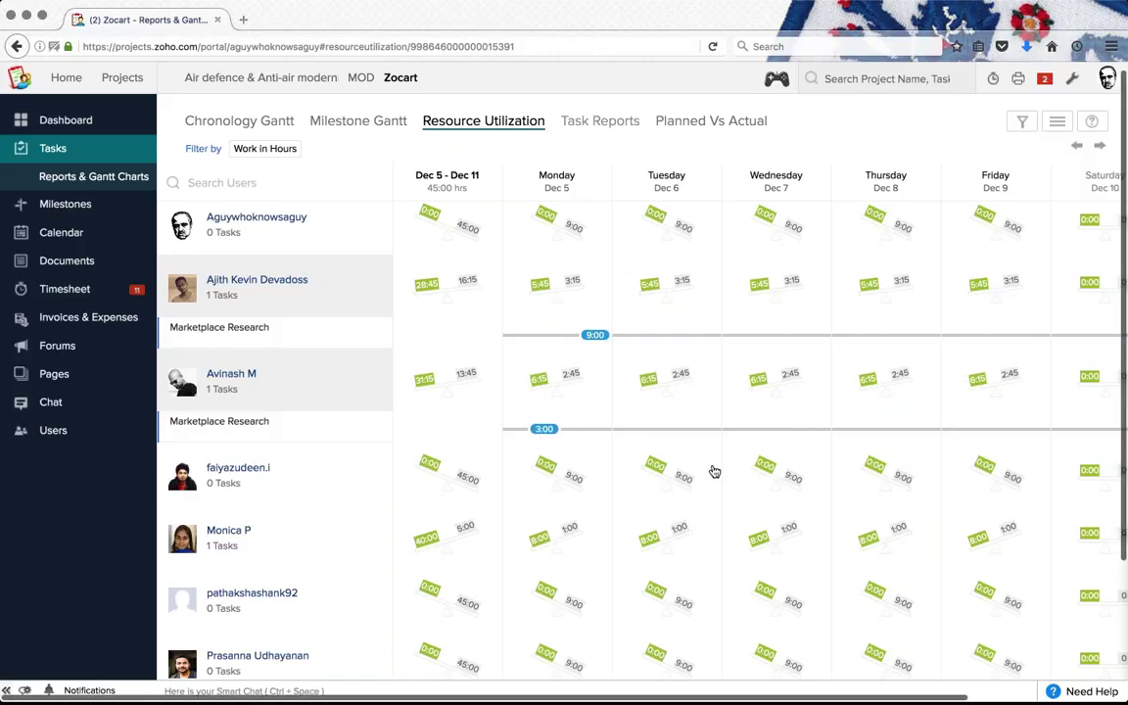
scroll(401, 460, "down", 4)
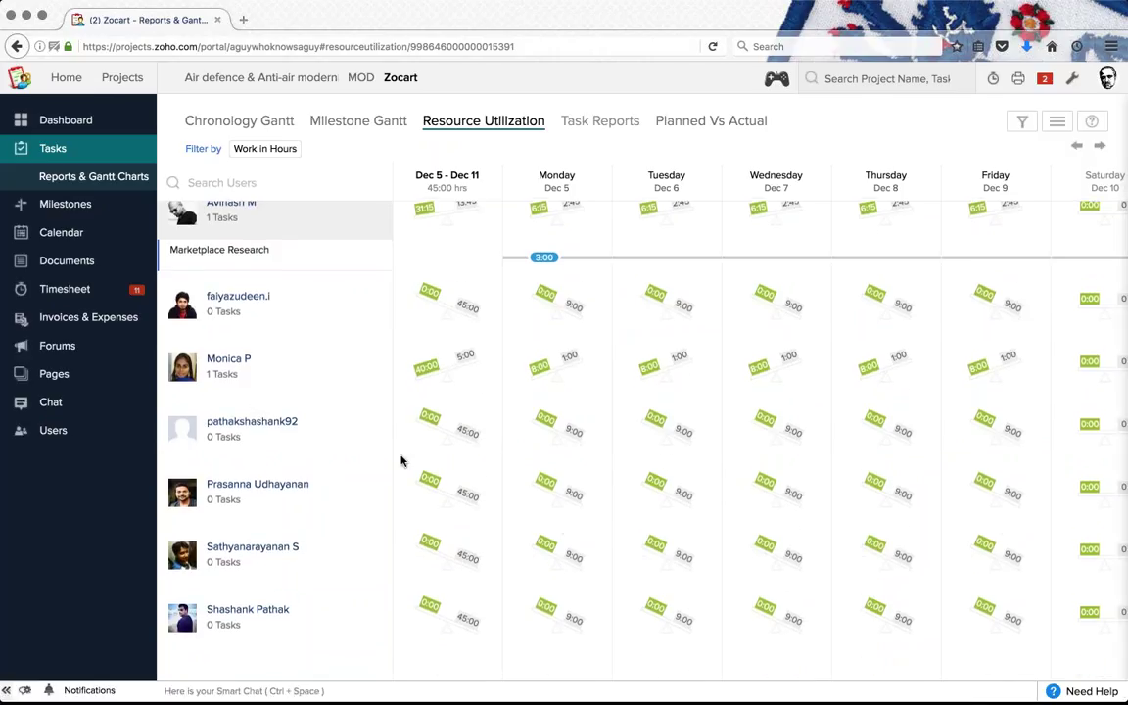
scroll(400, 460, "up", 4)
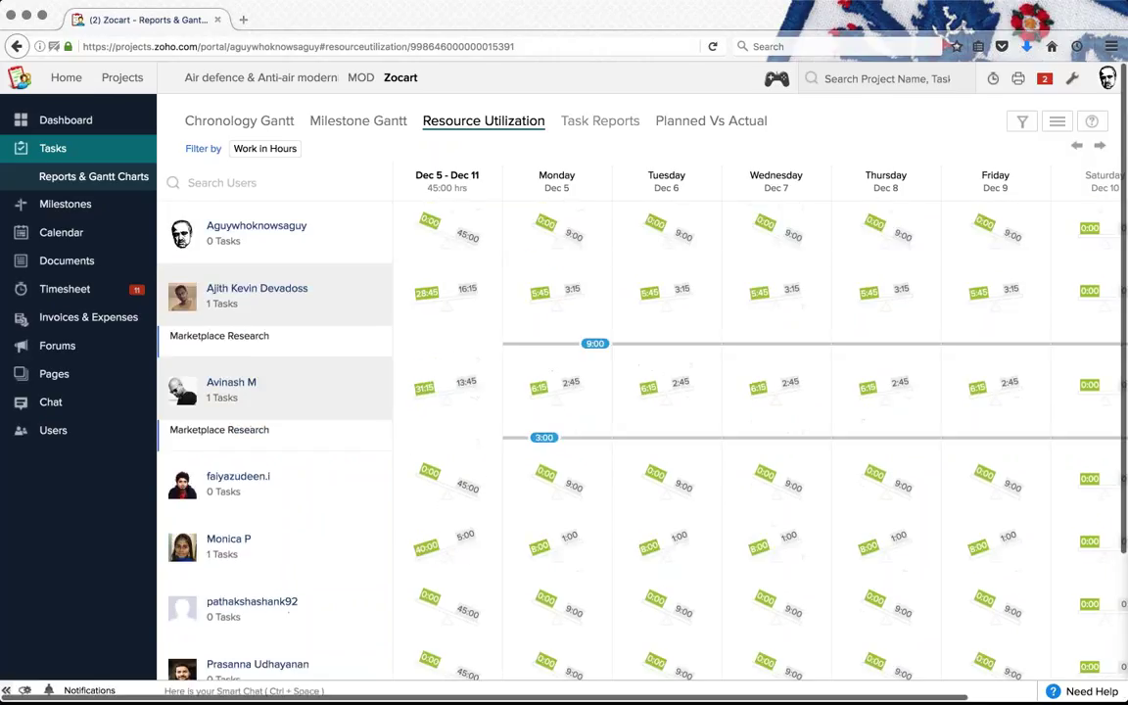
left_click(344, 383)
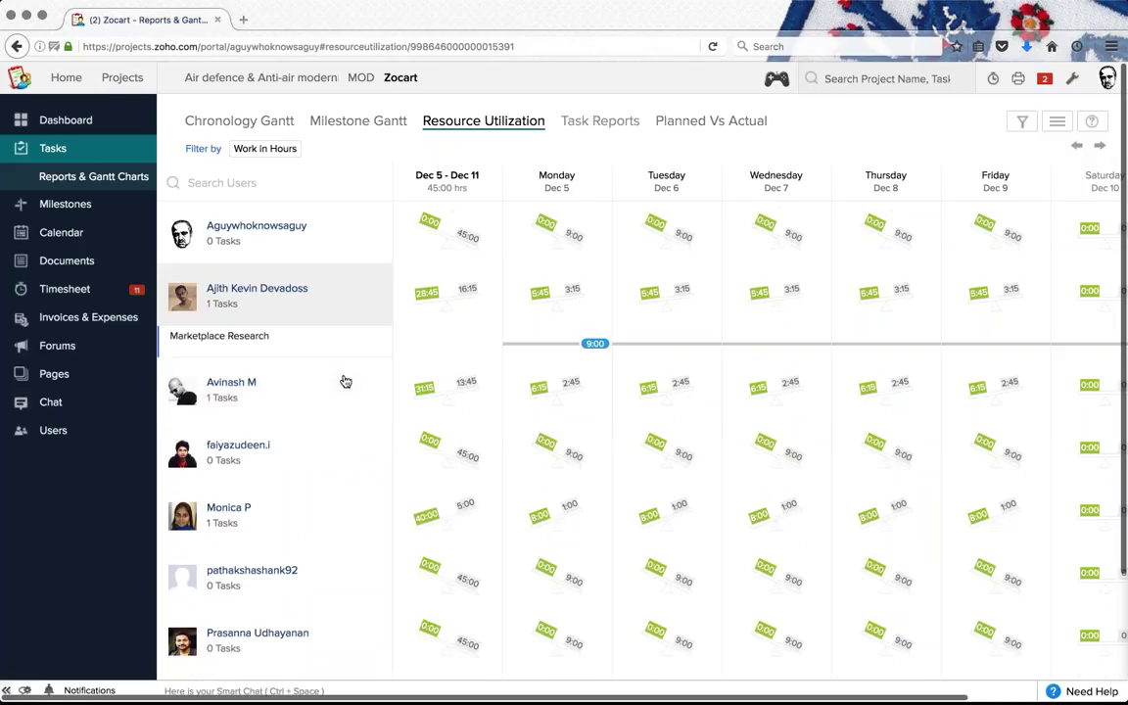
left_click(683, 388)
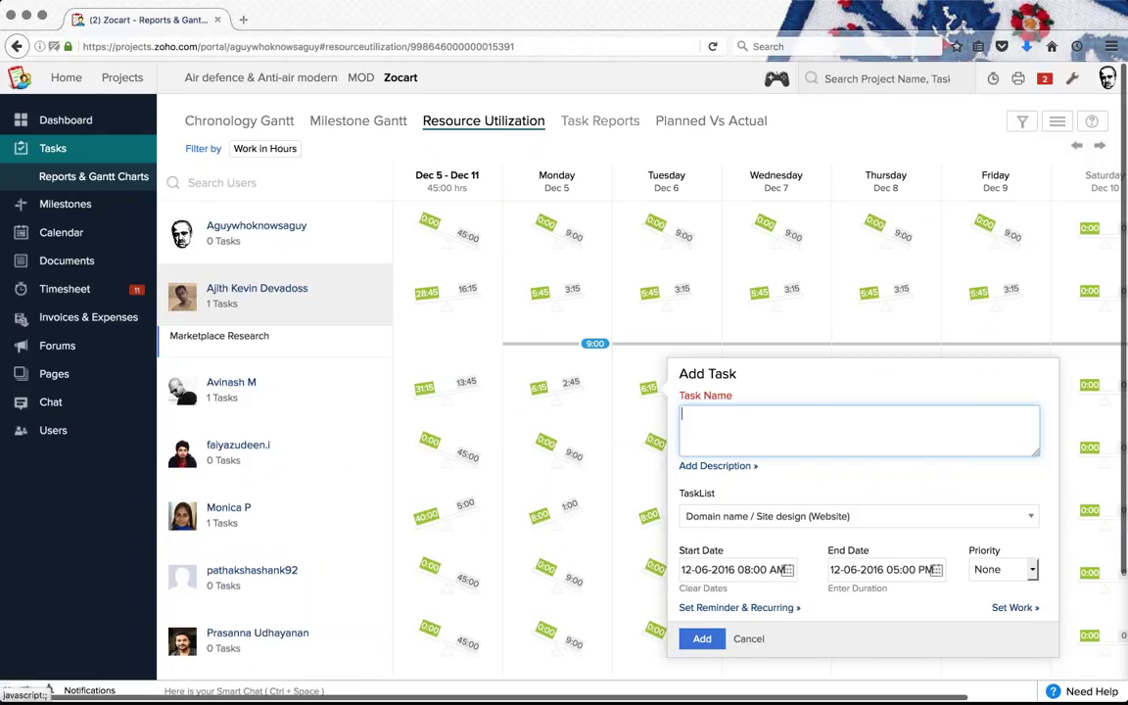
left_click(747, 641)
scroll(855, 428, "down", 3)
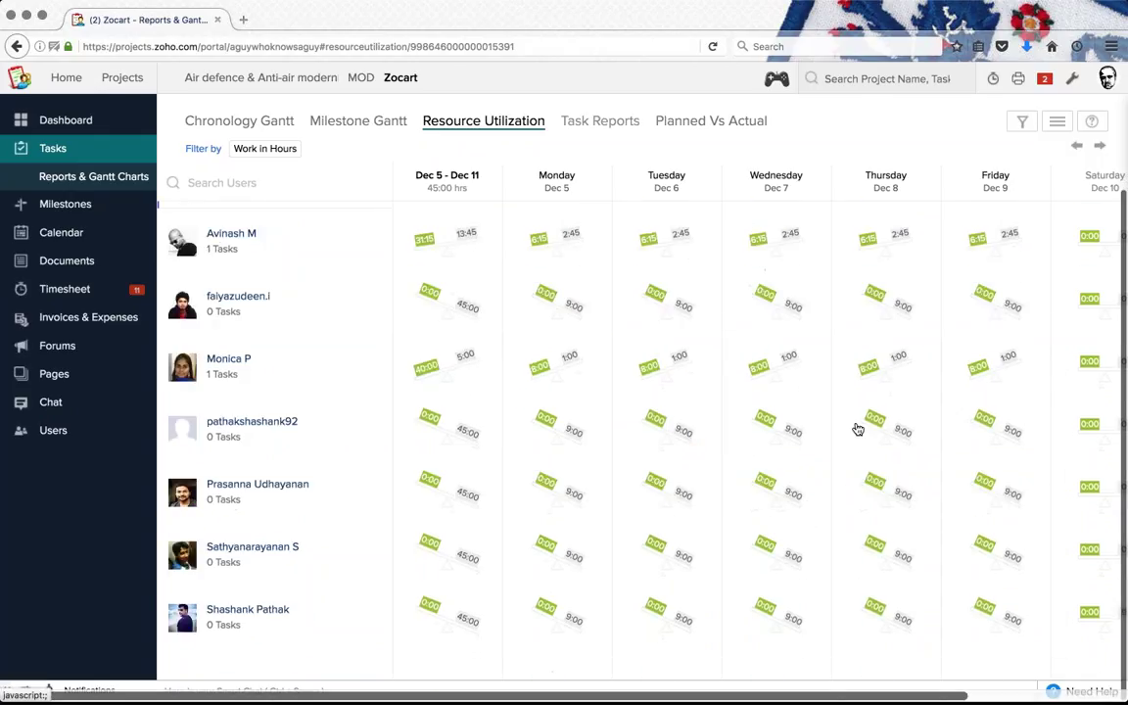
Step: Review the Task Reports for open and closed tasks by owner, and open tasks by milestone and priority
scroll(854, 430, "up", 3)
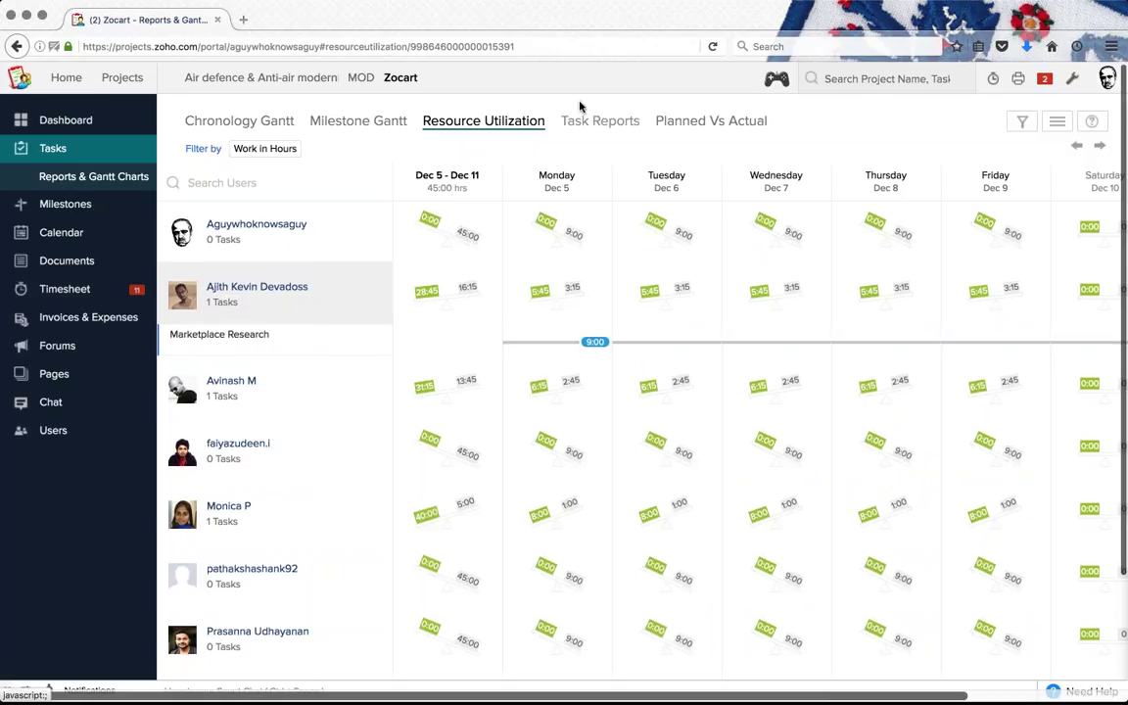
left_click(586, 126)
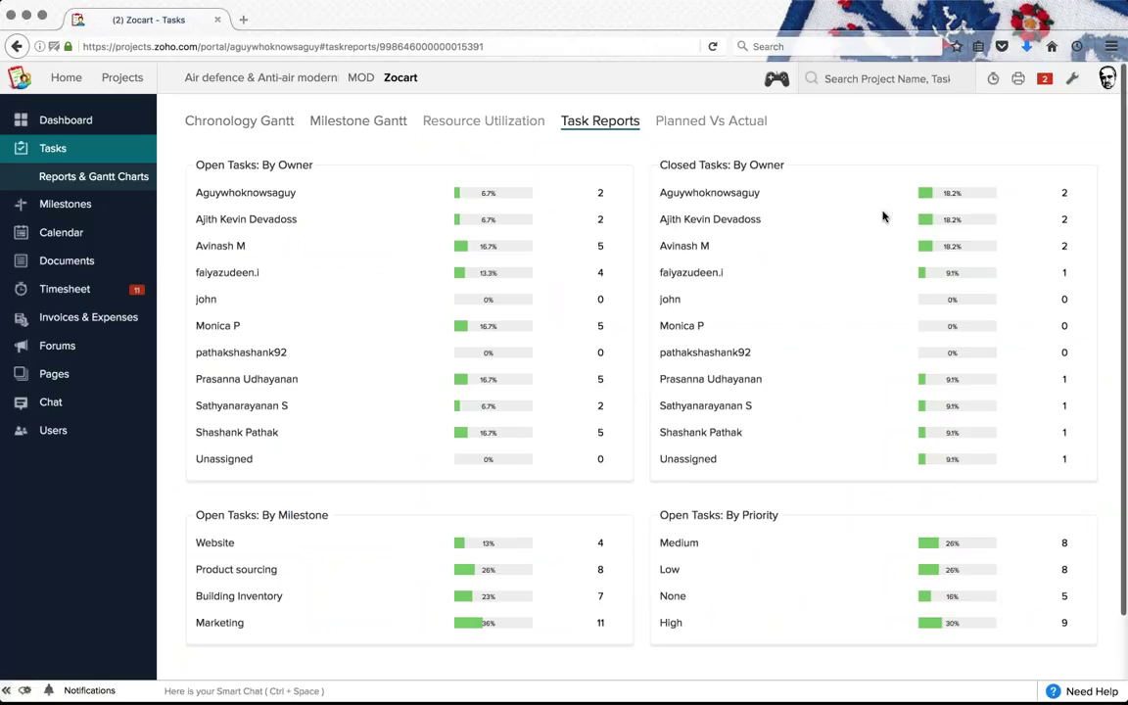
scroll(827, 405, "down", 2)
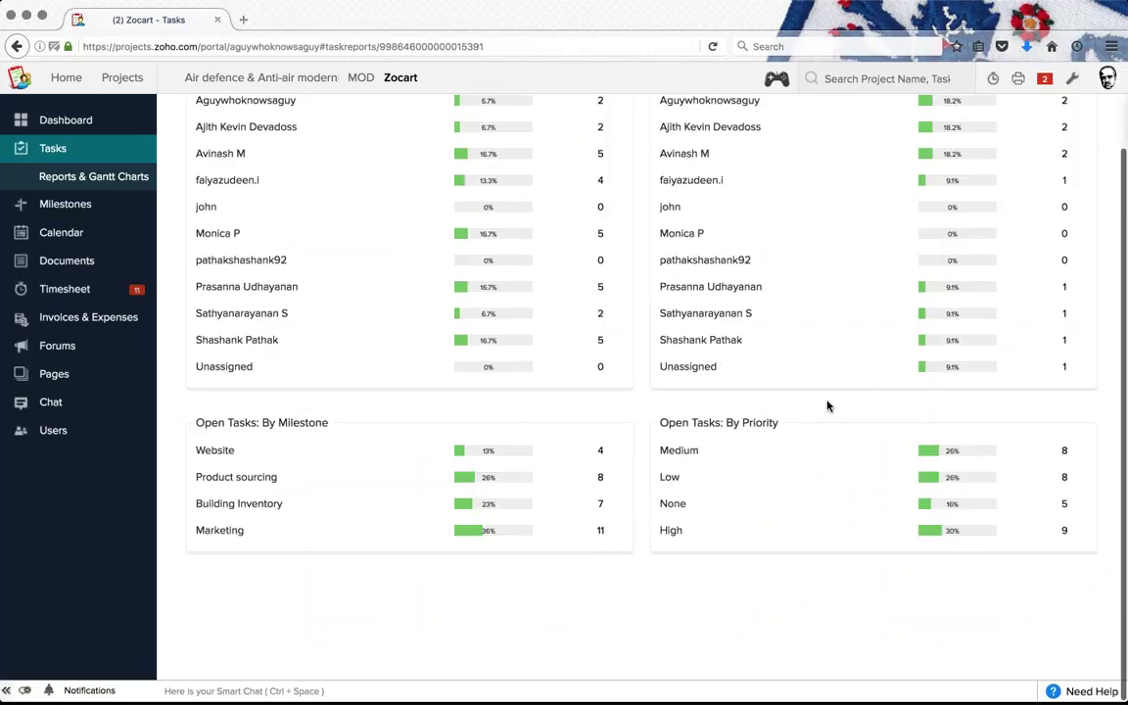
scroll(827, 405, "up", 2)
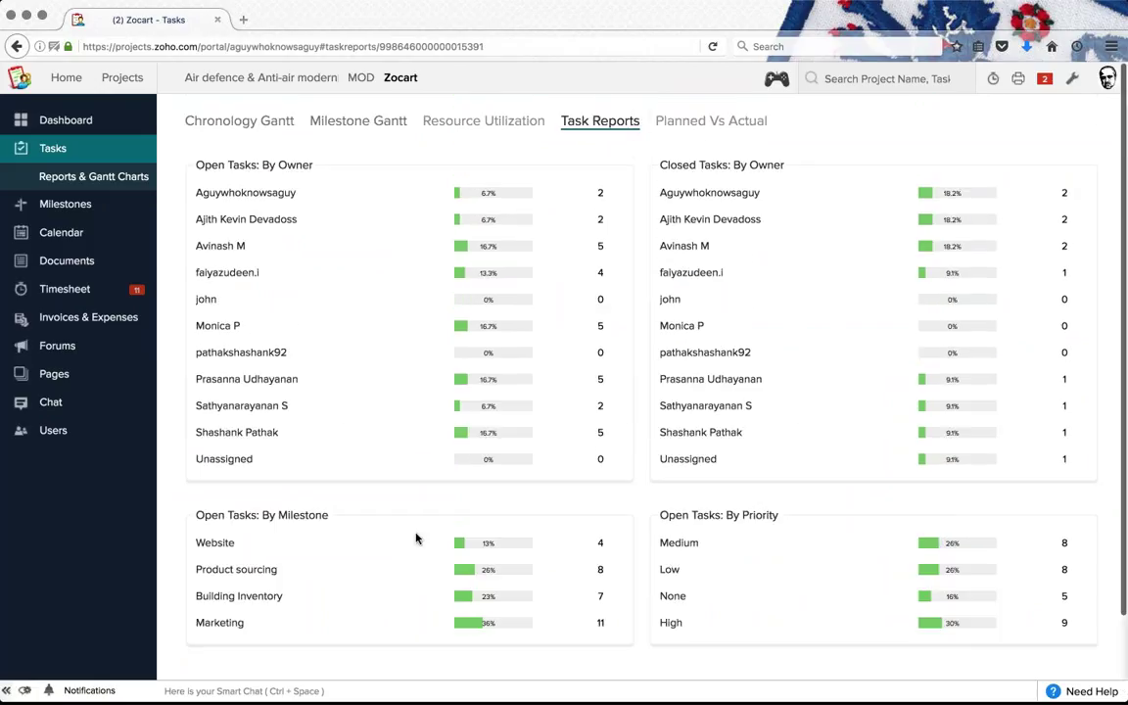
Step: Review the Planned Vs Actual report and view the task breakdown of the second listed user
left_click(709, 119)
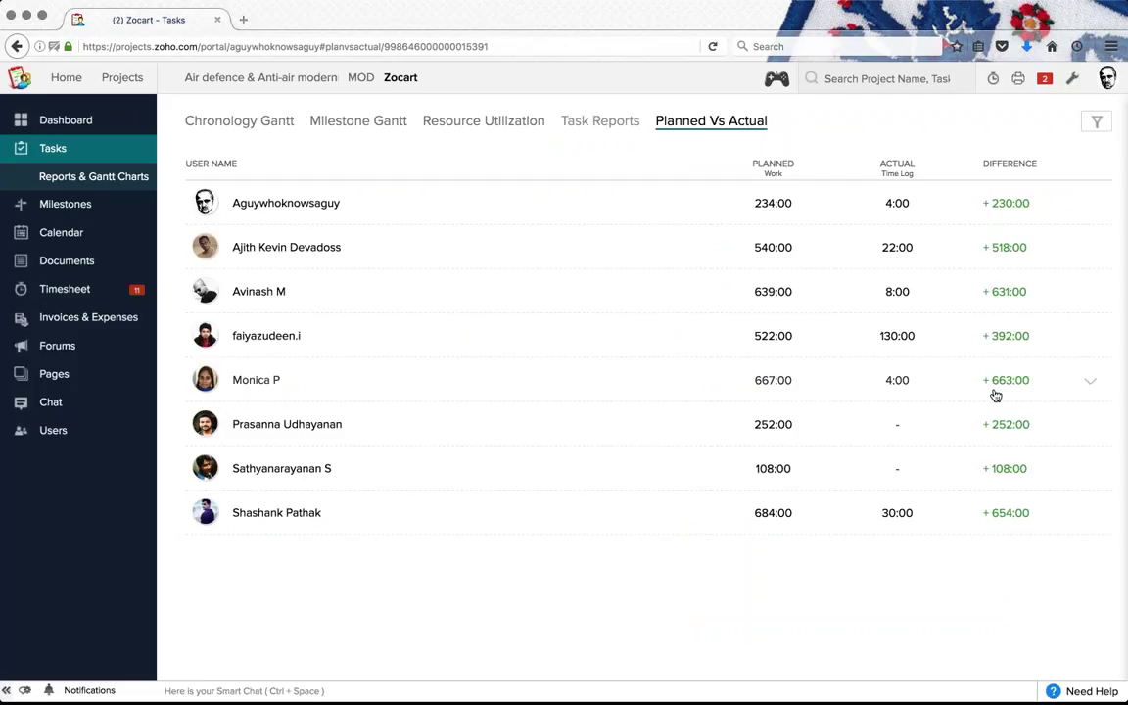
left_click(1095, 249)
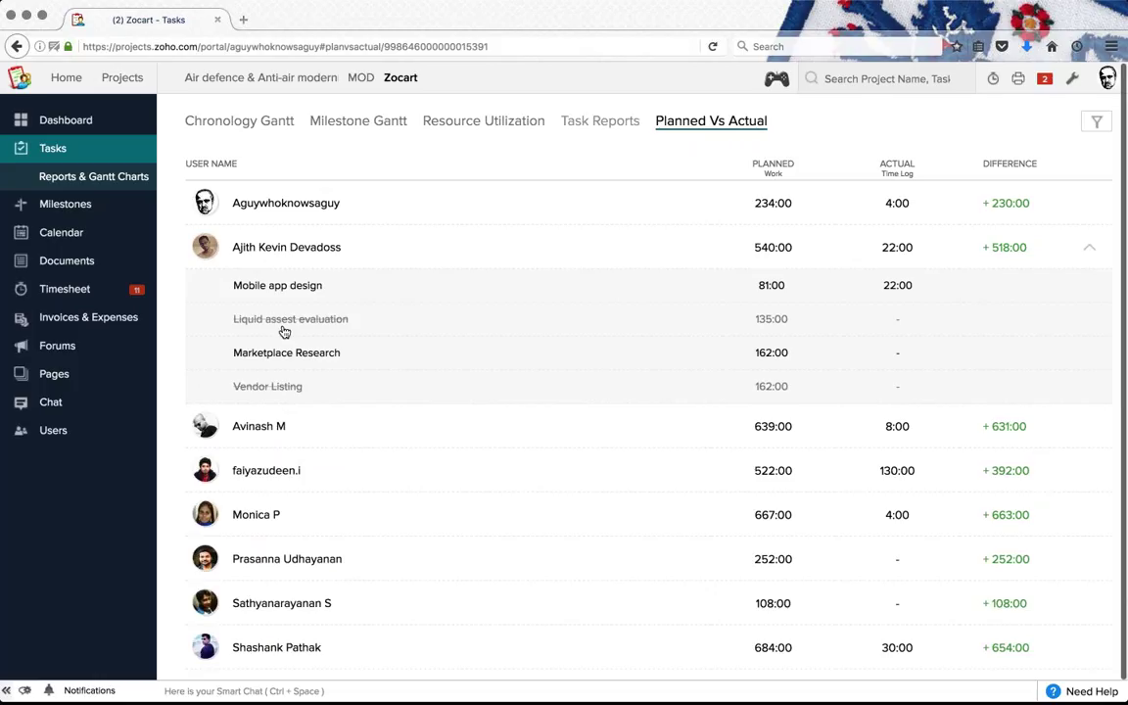
left_click(1095, 249)
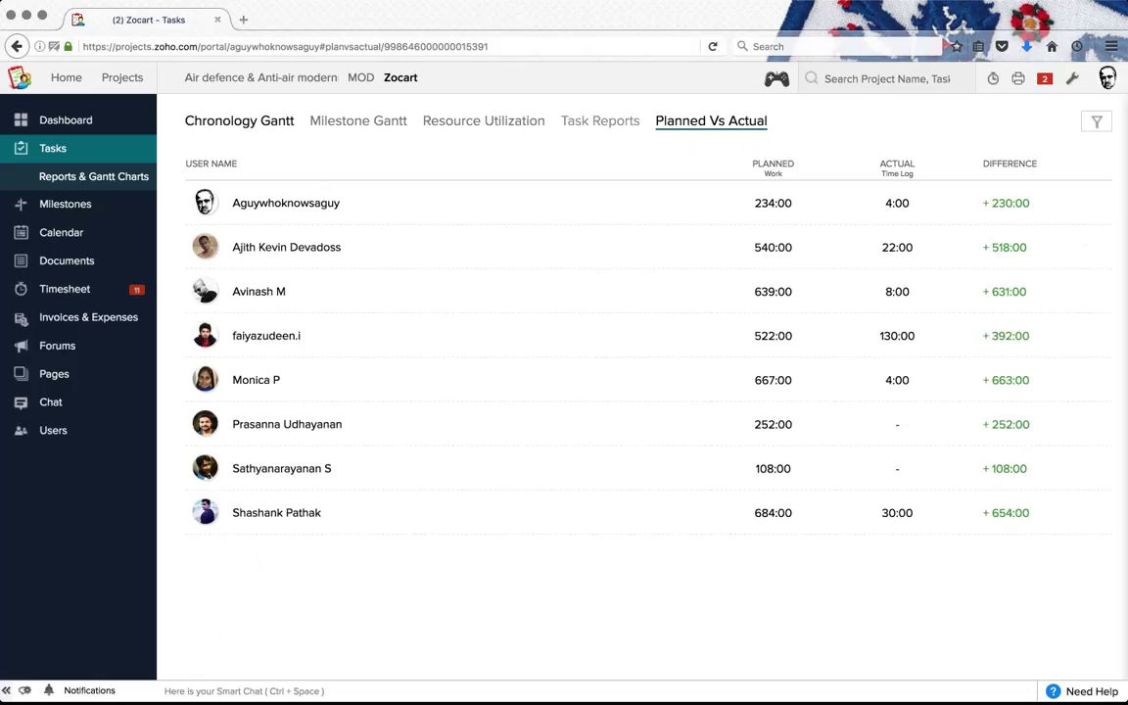
Step: In the project calendar for December 2016, reschedule the Site setup task to run from Dec 5 to Dec 27
left_click(225, 122)
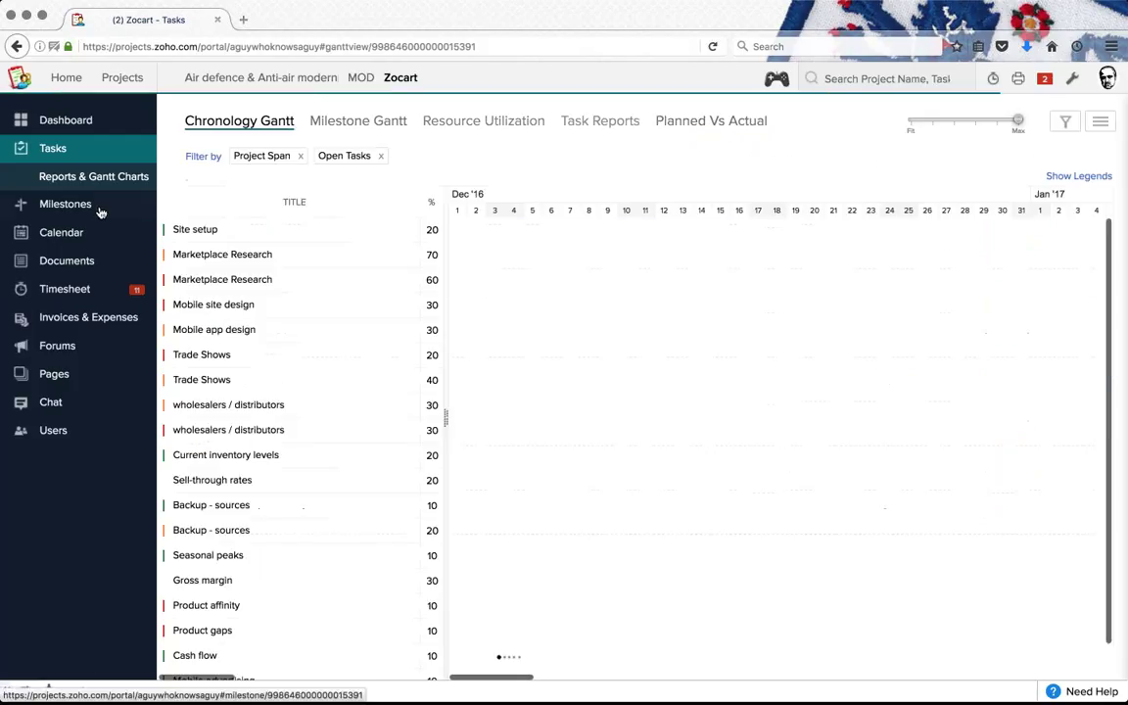
left_click(96, 208)
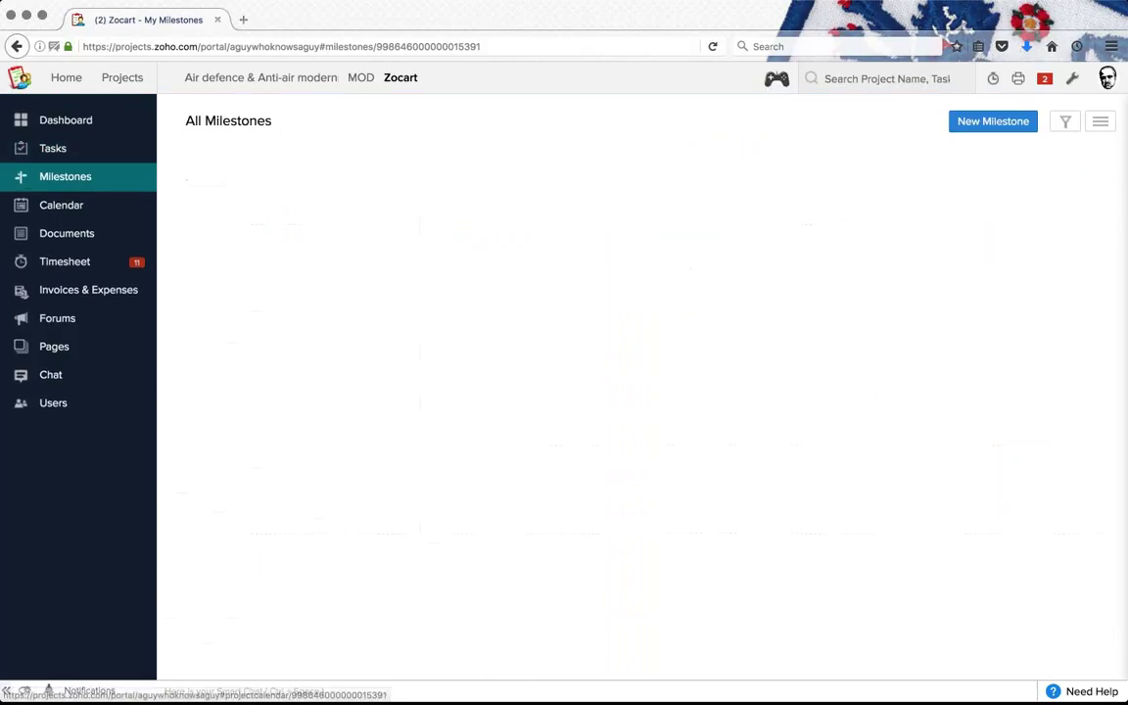
left_click(53, 208)
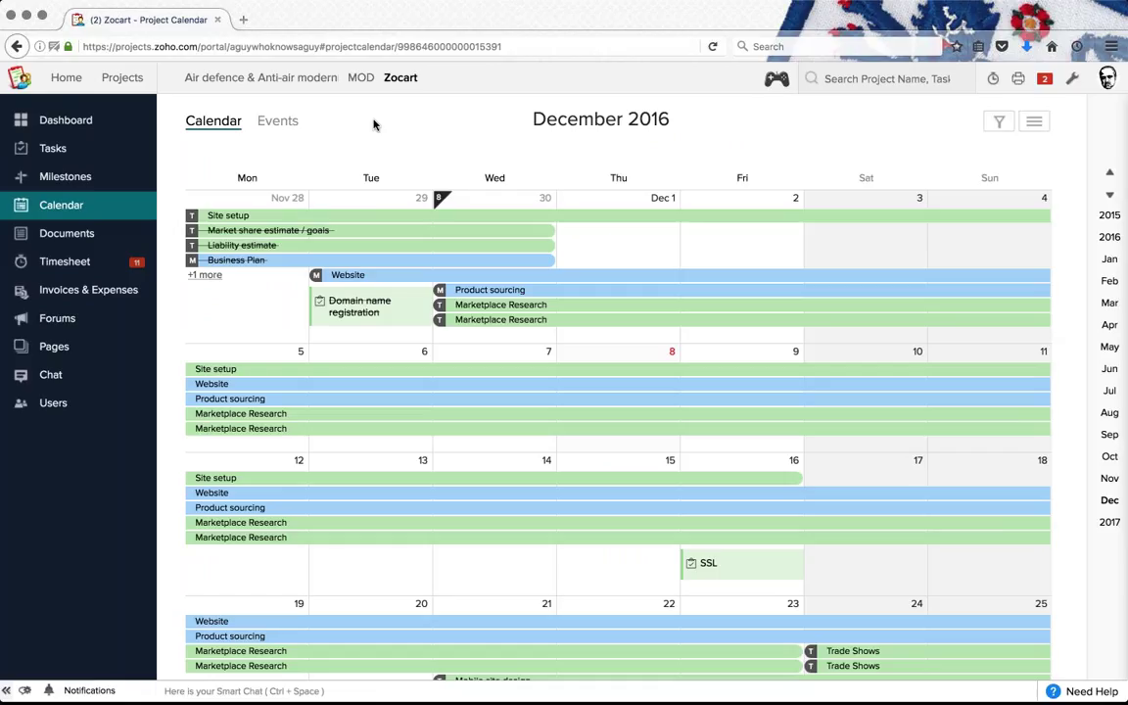
left_click_drag(380, 373, 416, 377)
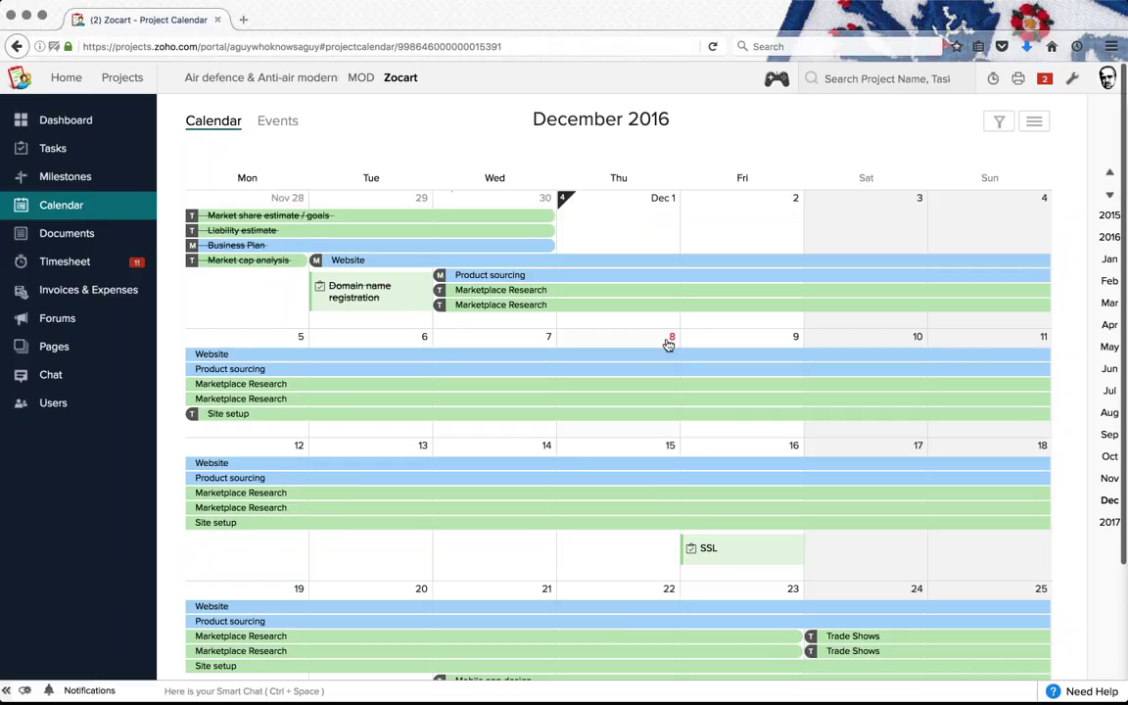
Step: Review the December 2016 calendar, checking the details of the Website milestone, a Marketplace Research task and the daily item totals
scroll(578, 456, "down", 3)
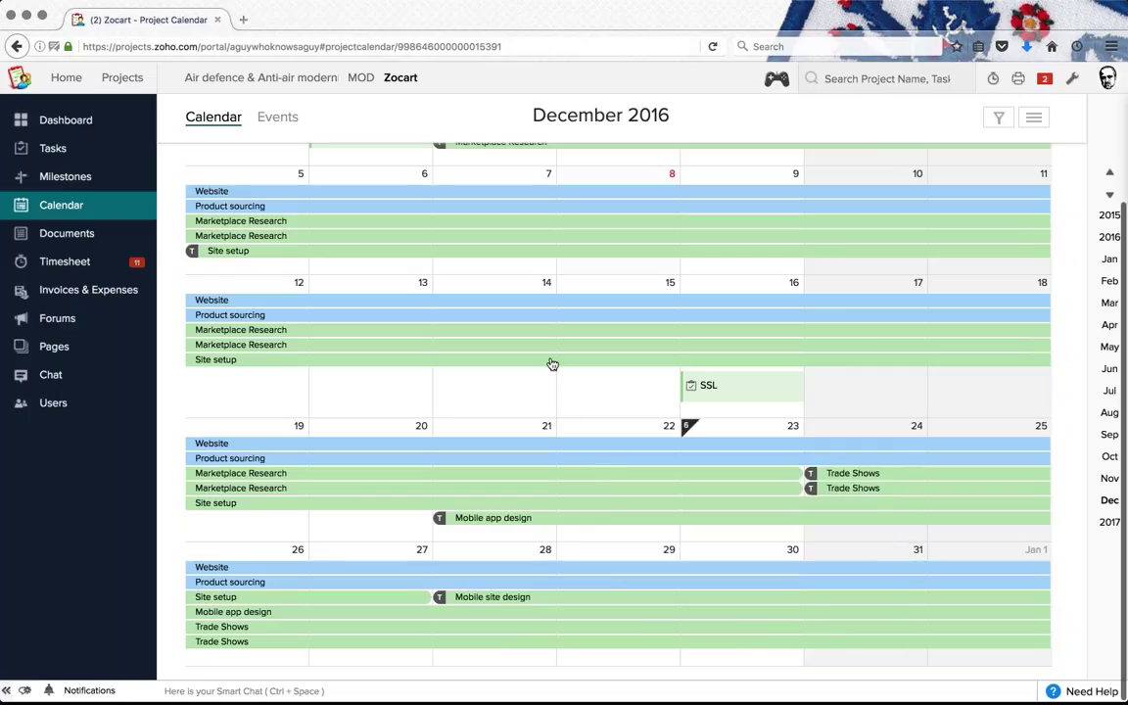
scroll(541, 361, "up", 2)
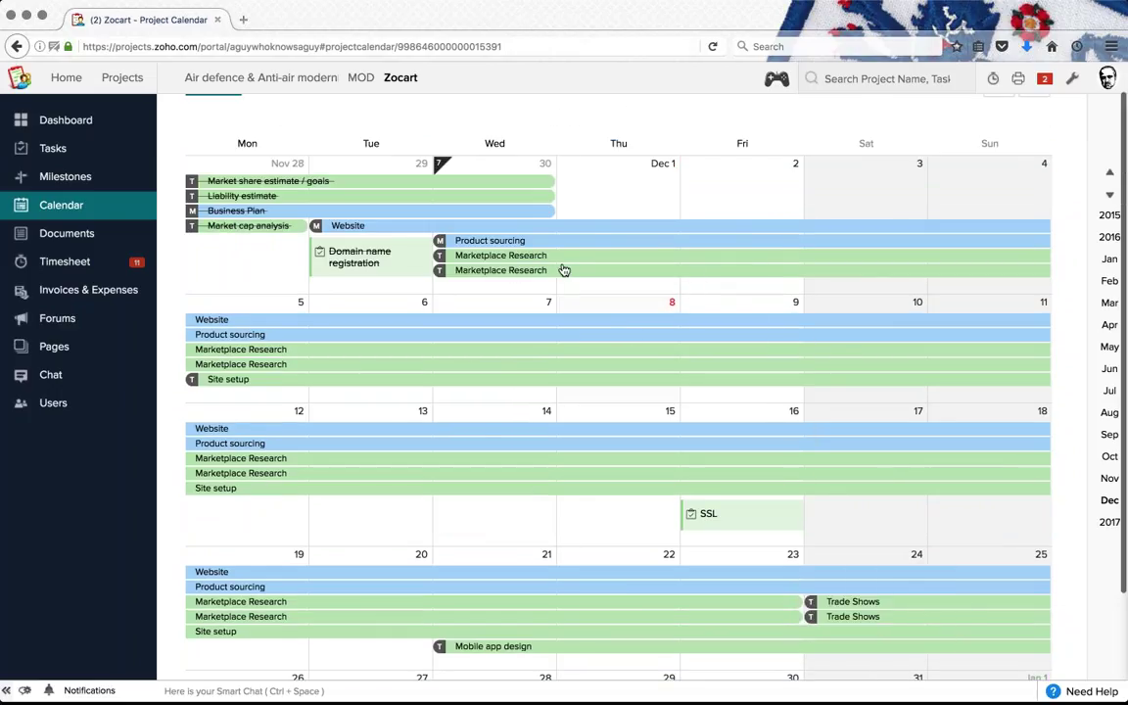
mouse_move(573, 256)
mouse_move(456, 244)
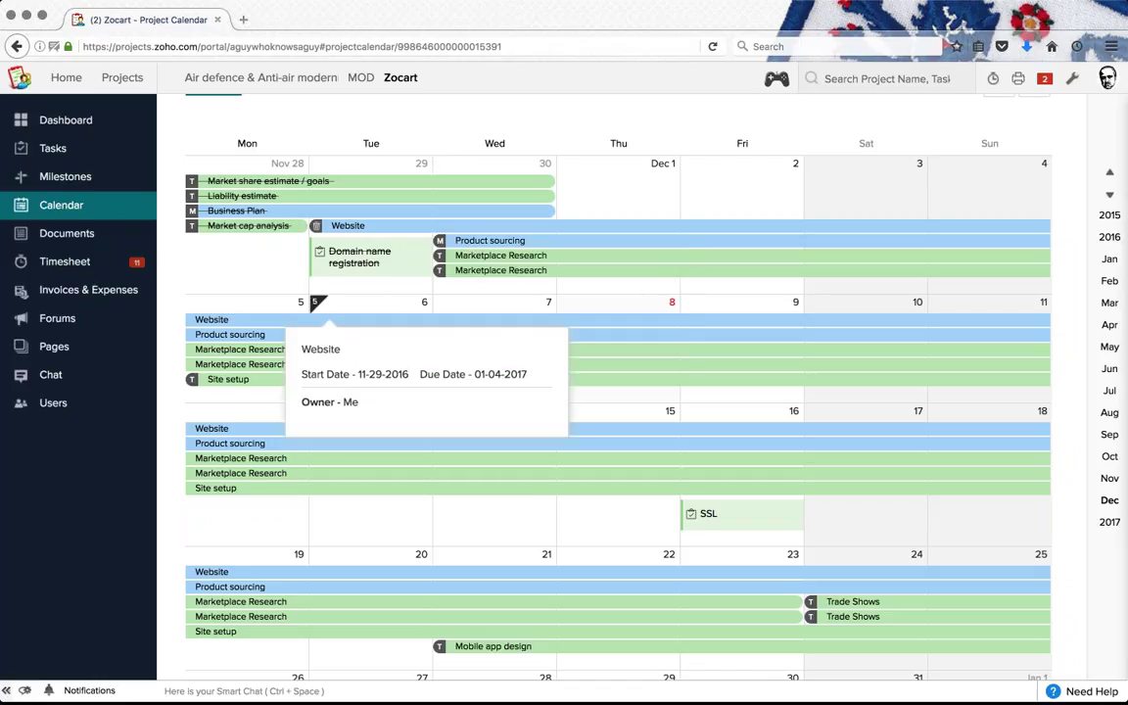
scroll(599, 474, "up", 1)
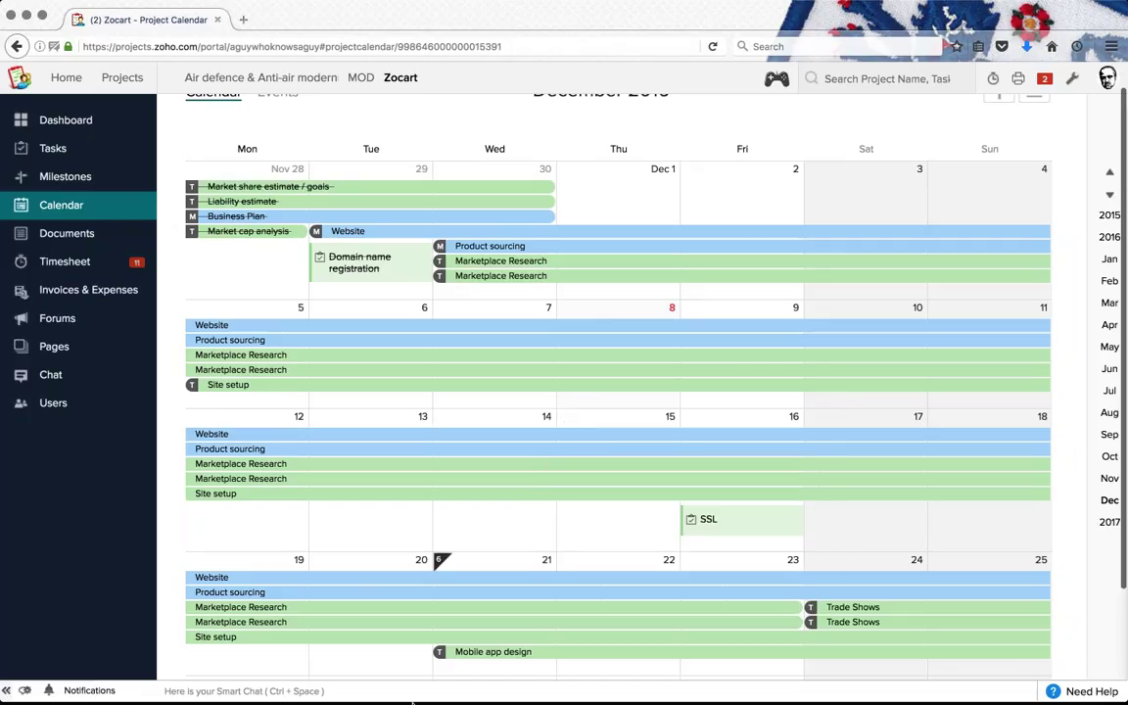
scroll(604, 594, "up", 1)
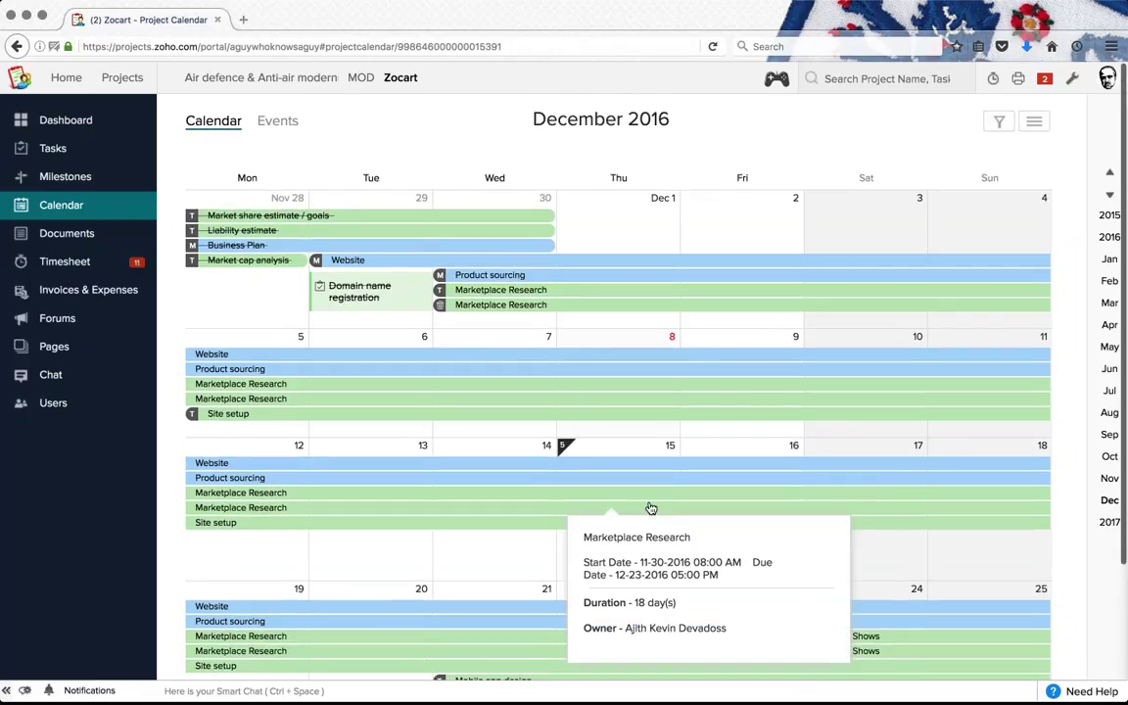
scroll(687, 573, "down", 3)
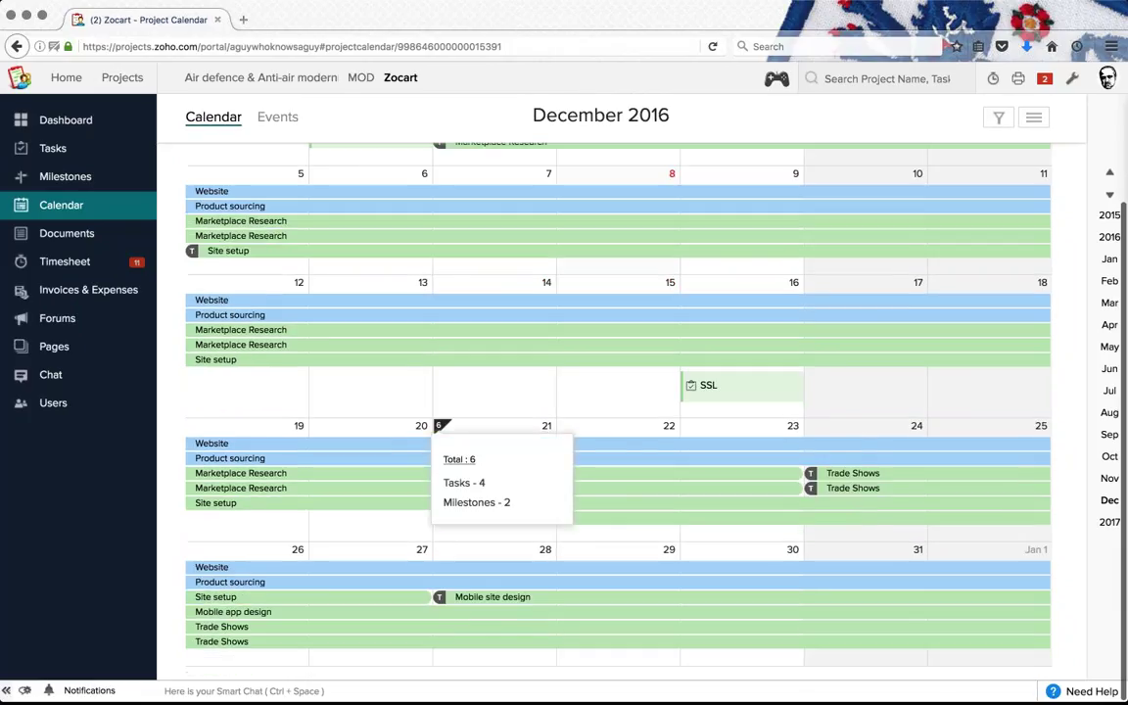
Step: View the new event form for 12-14-2016 in the calendar without saving an event
left_click(506, 398)
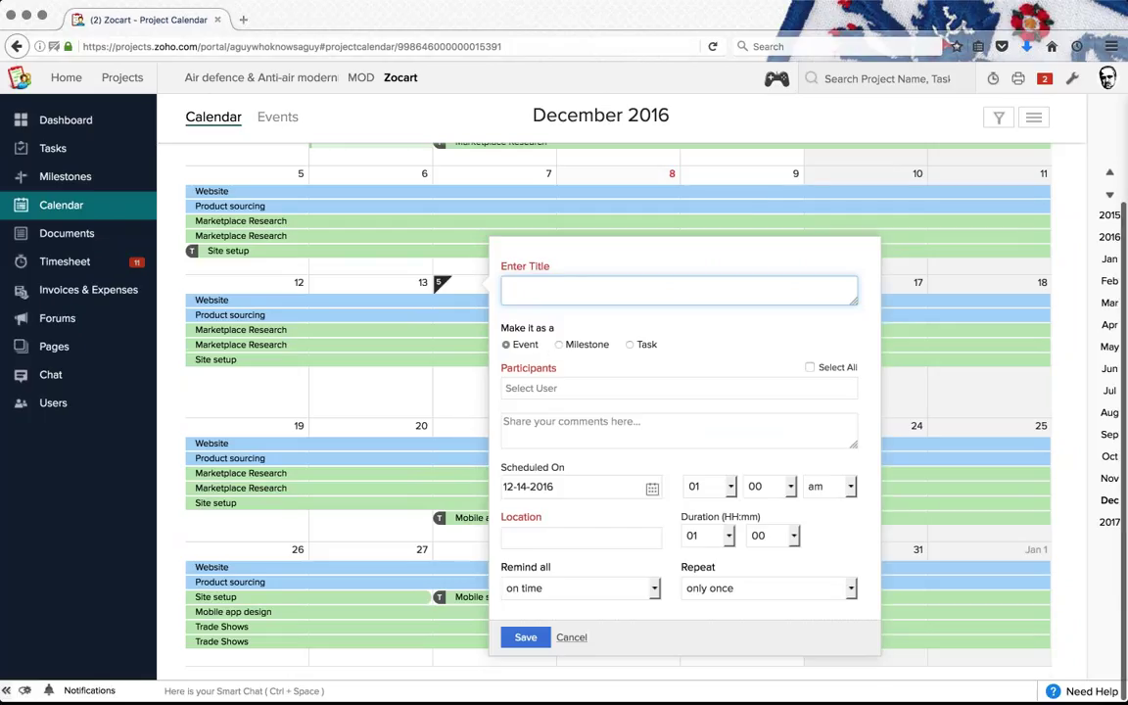
scroll(607, 421, "up", 3)
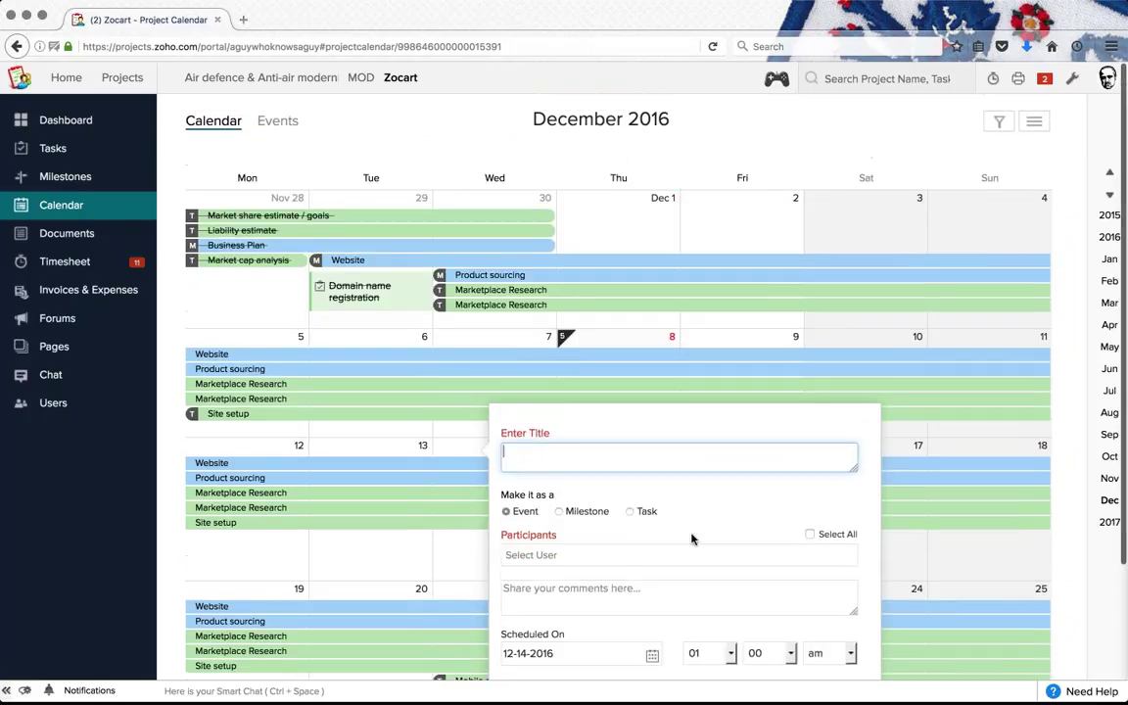
scroll(691, 539, "down", 3)
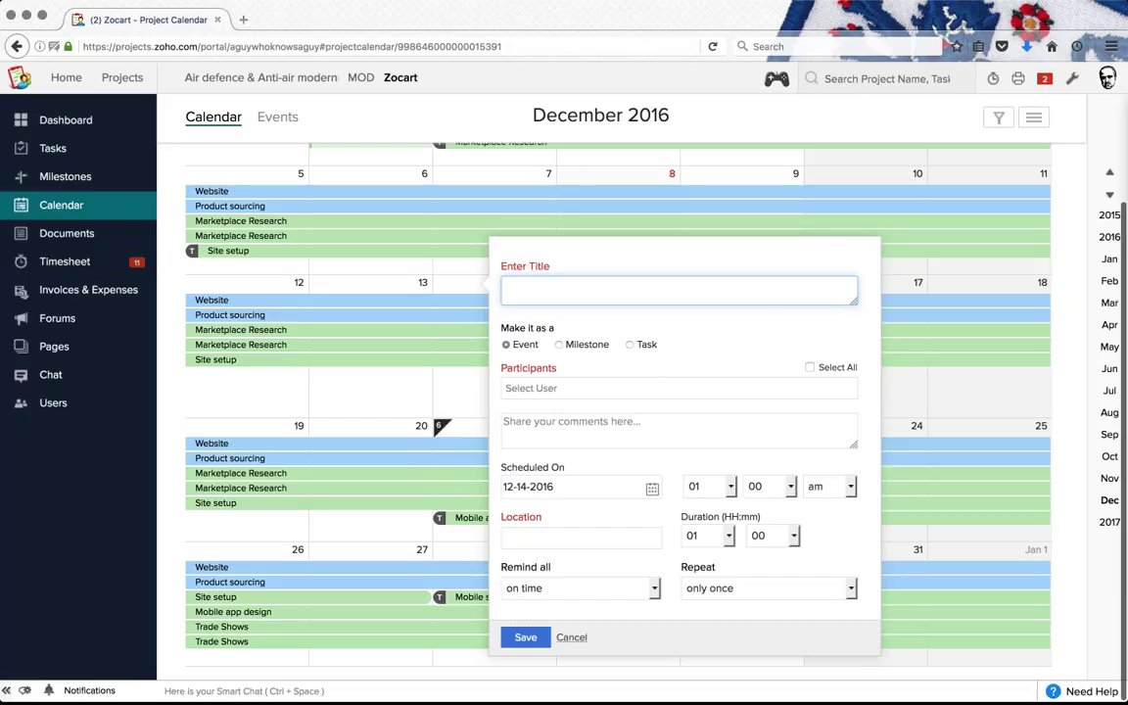
left_click(573, 637)
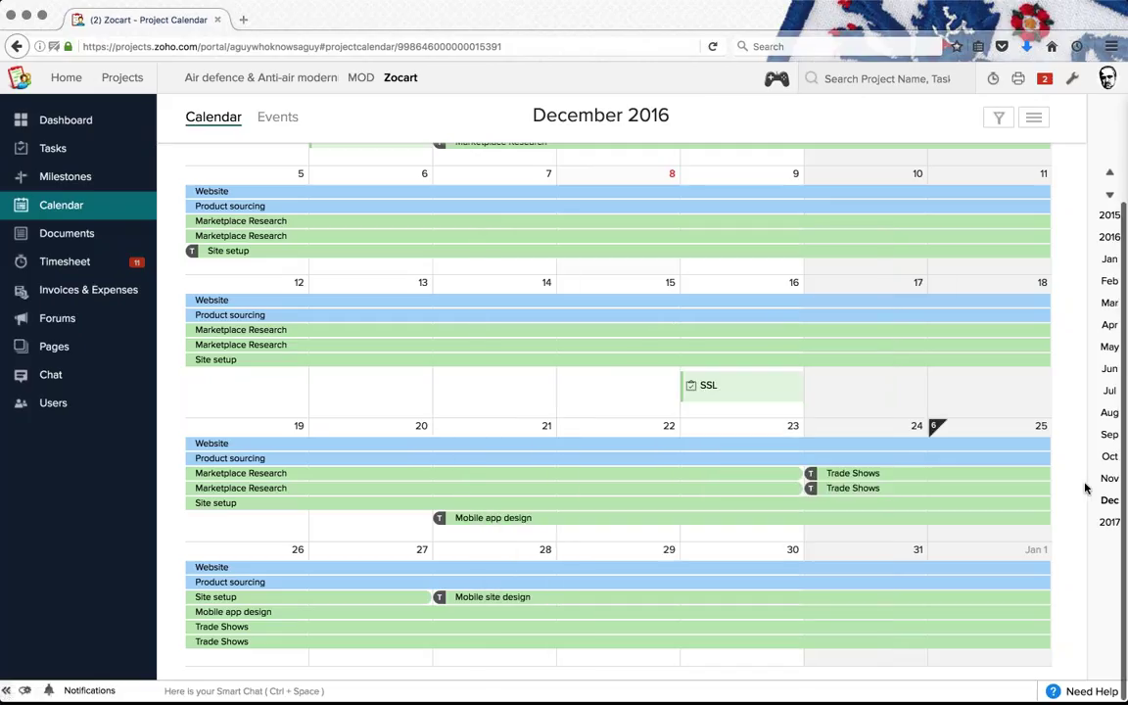
Step: View the calendar's type and assignee filter options without applying any, and read the ICS help on iCal feeds
scroll(1079, 482, "up", 1)
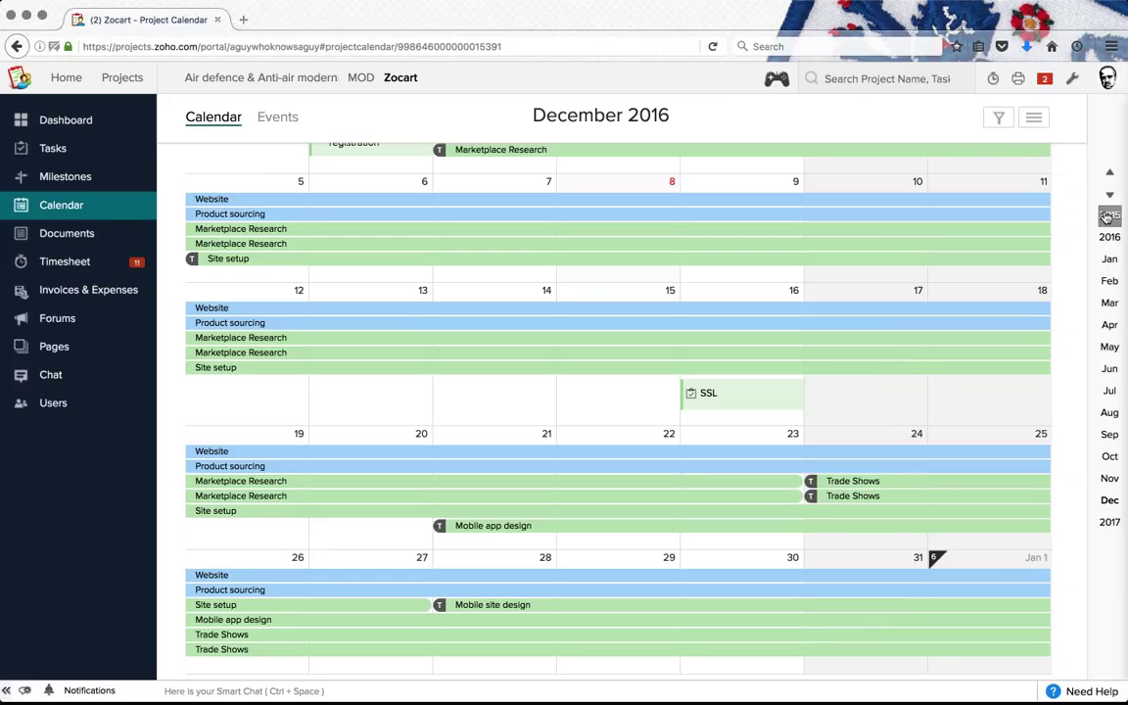
scroll(863, 317, "up", 3)
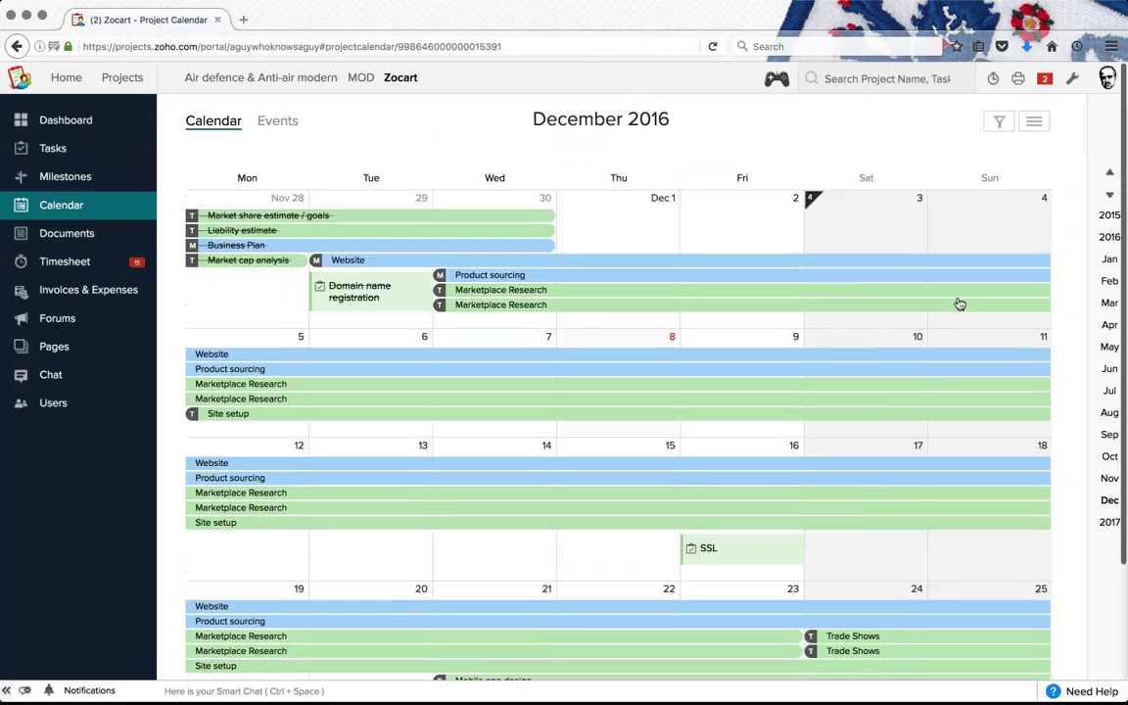
left_click(999, 122)
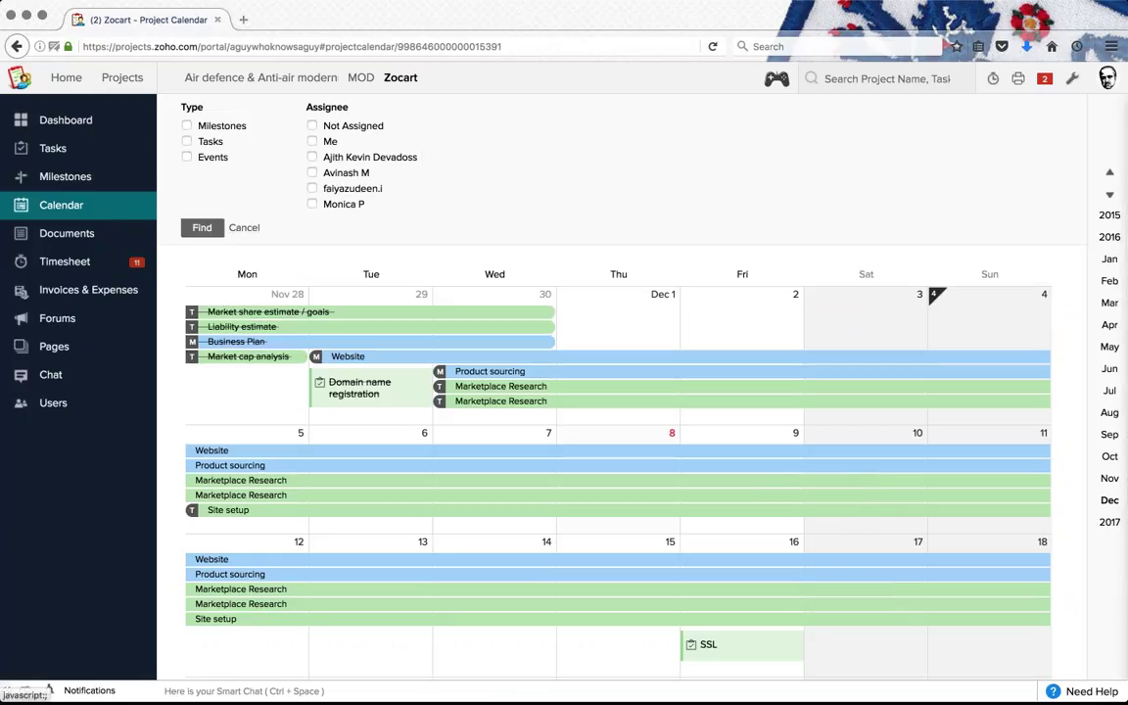
left_click(243, 227)
left_click(1034, 122)
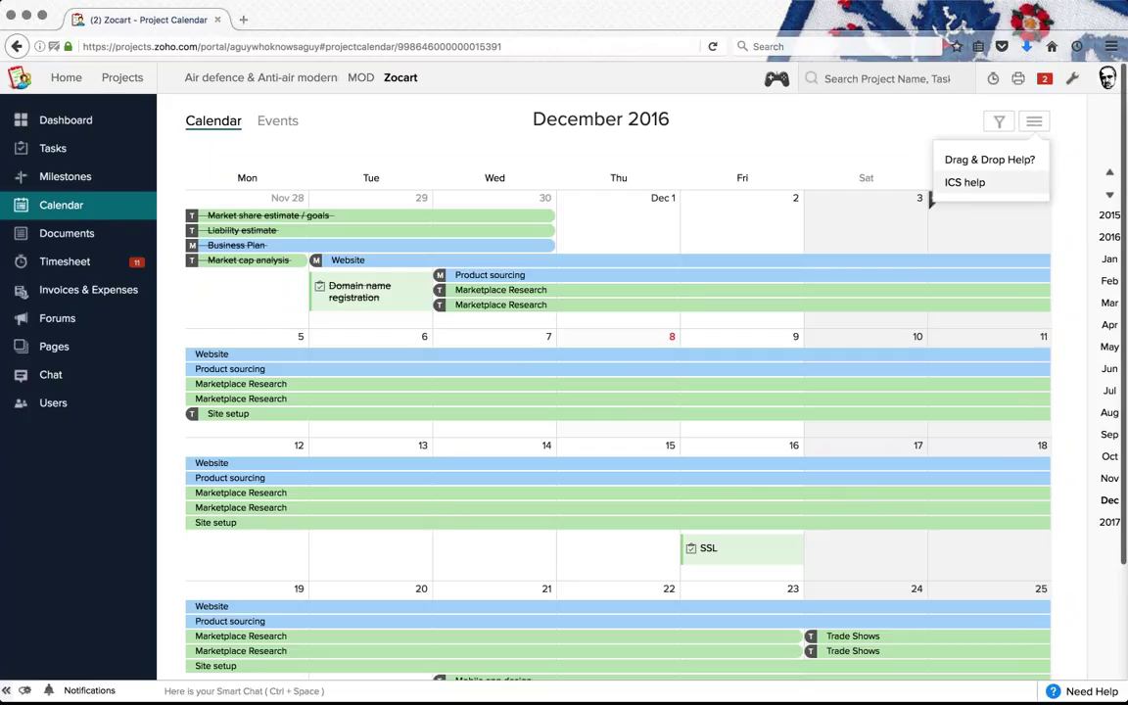
left_click(964, 182)
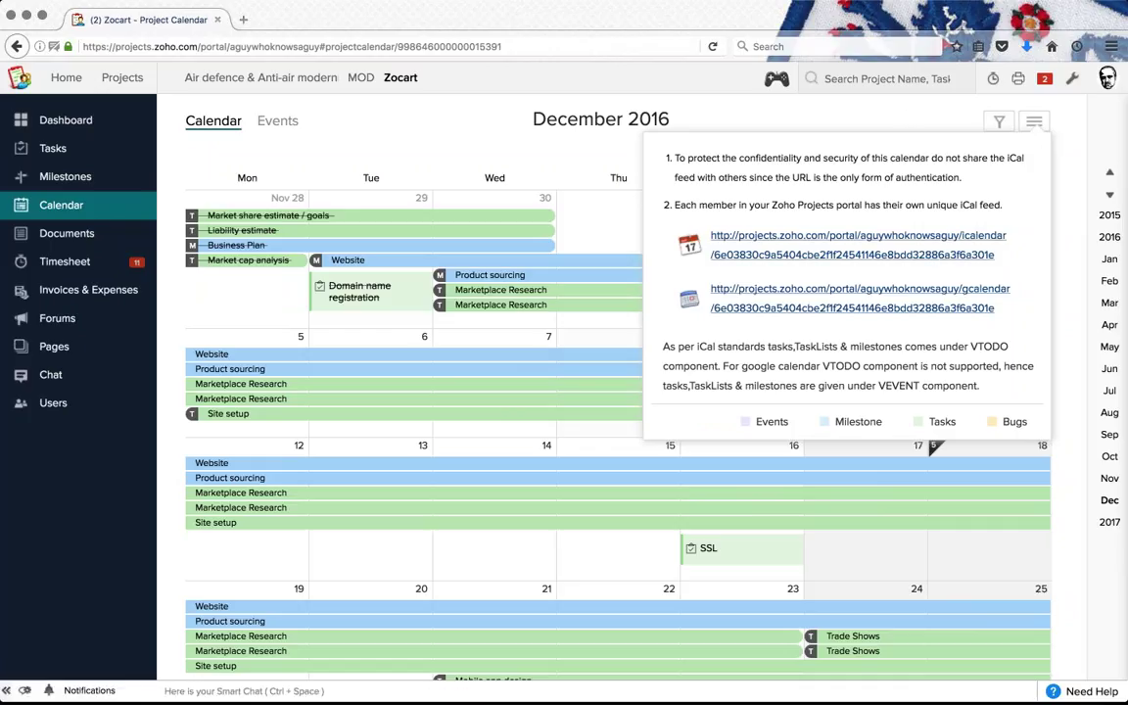
left_click(900, 117)
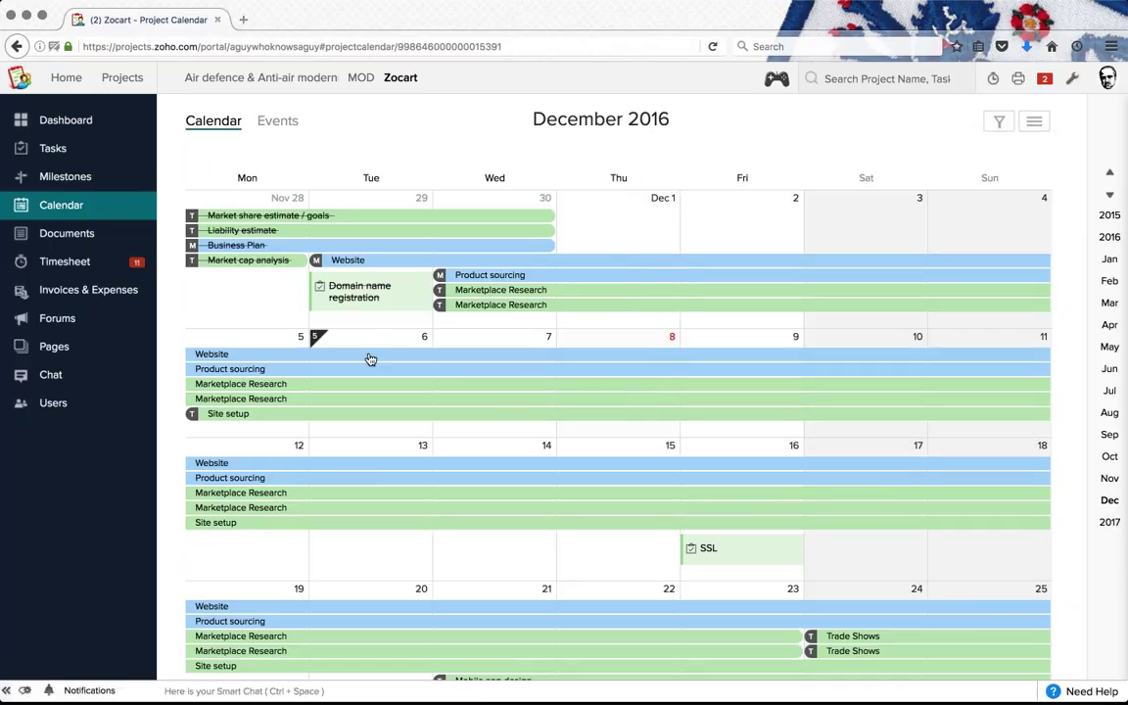
Step: Review the project's events, view the Site review meeting details, and look at event scheduling without adding an event
left_click(277, 120)
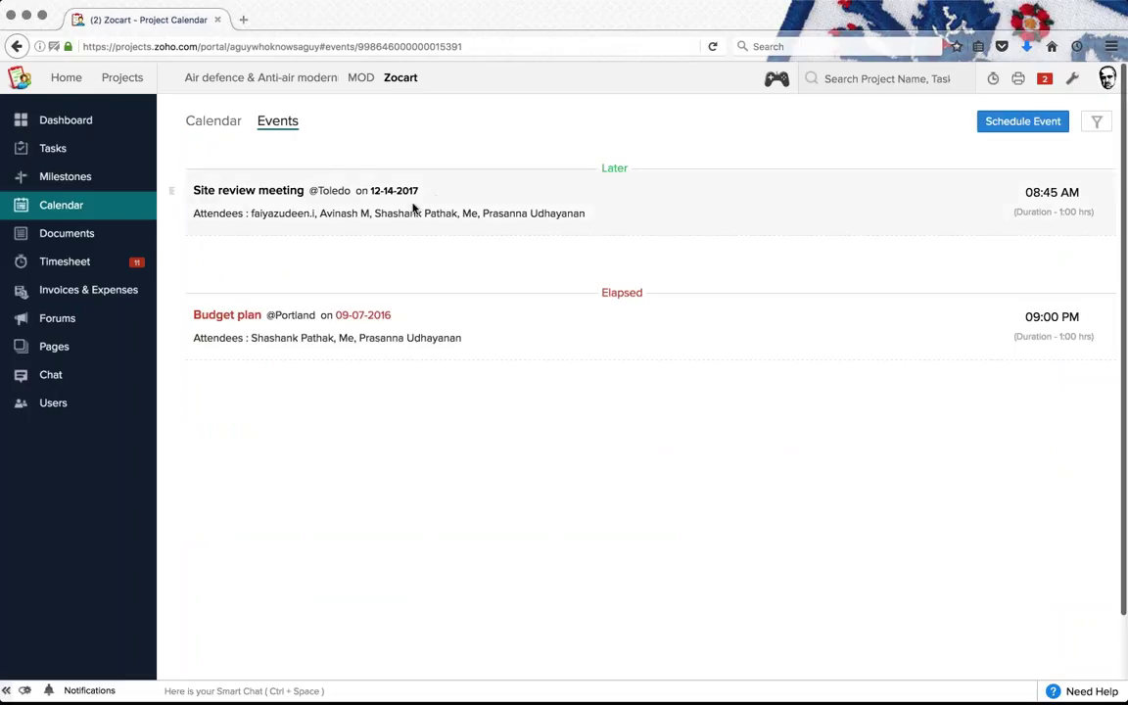
left_click(170, 197)
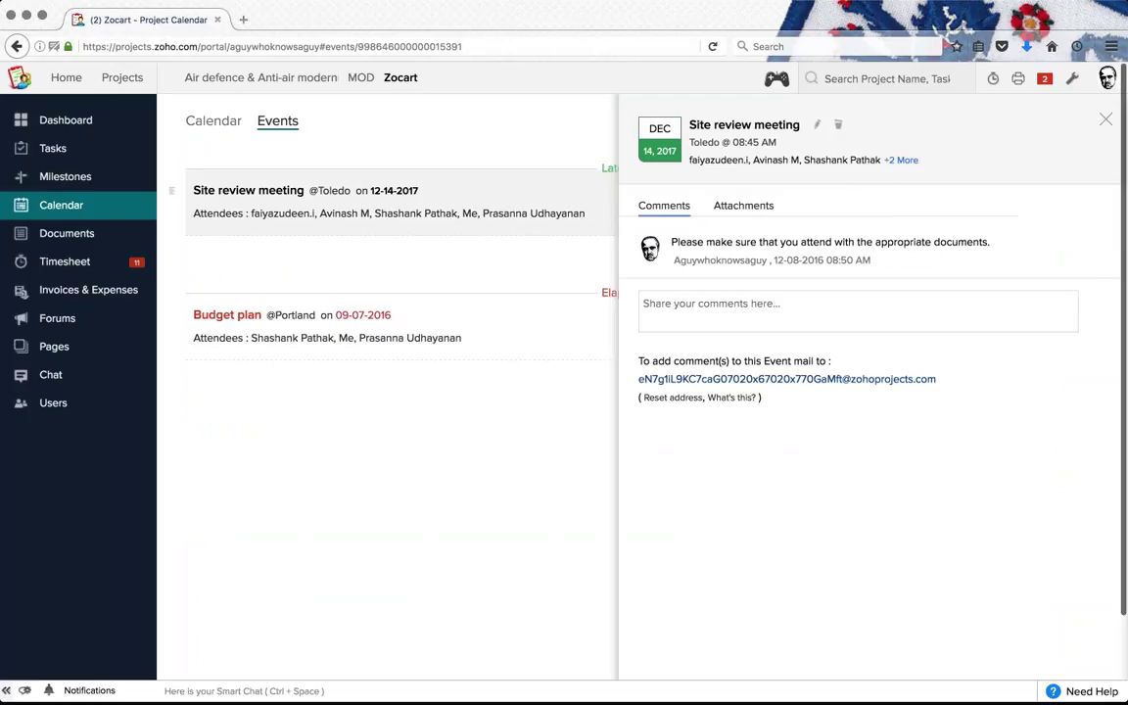
left_click(1104, 121)
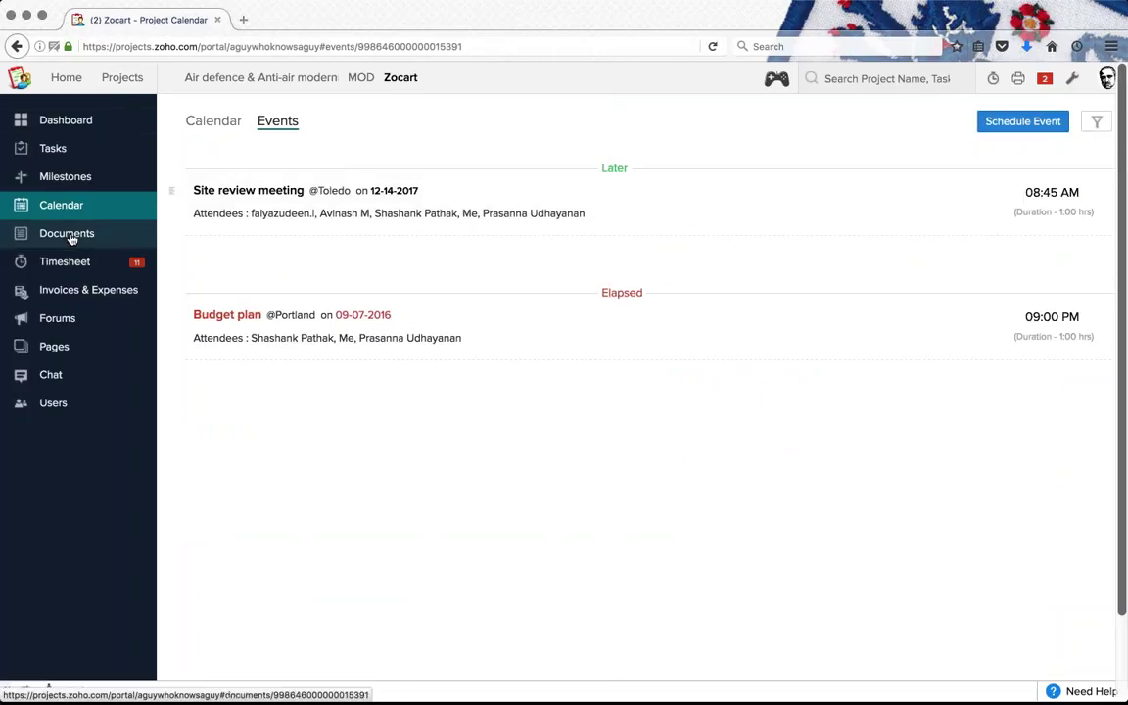
left_click(1023, 128)
left_click(661, 442)
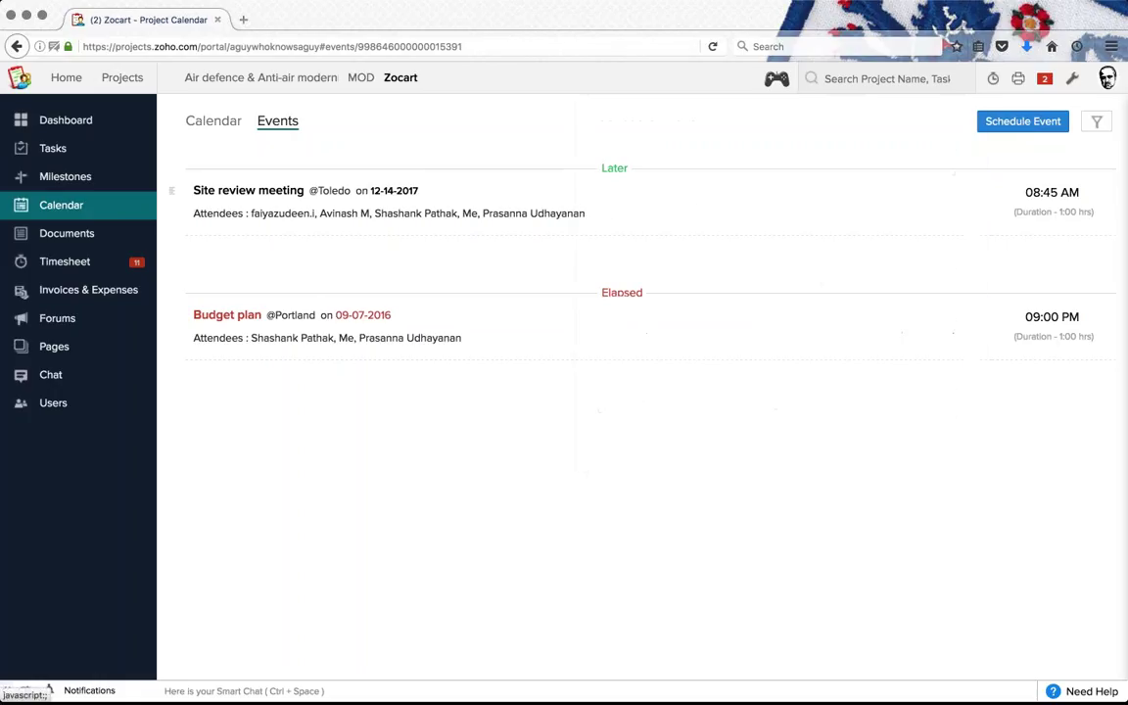
Step: Browse the recent files in the project's documents and view the options for the Zocart folder without choosing one
left_click(96, 239)
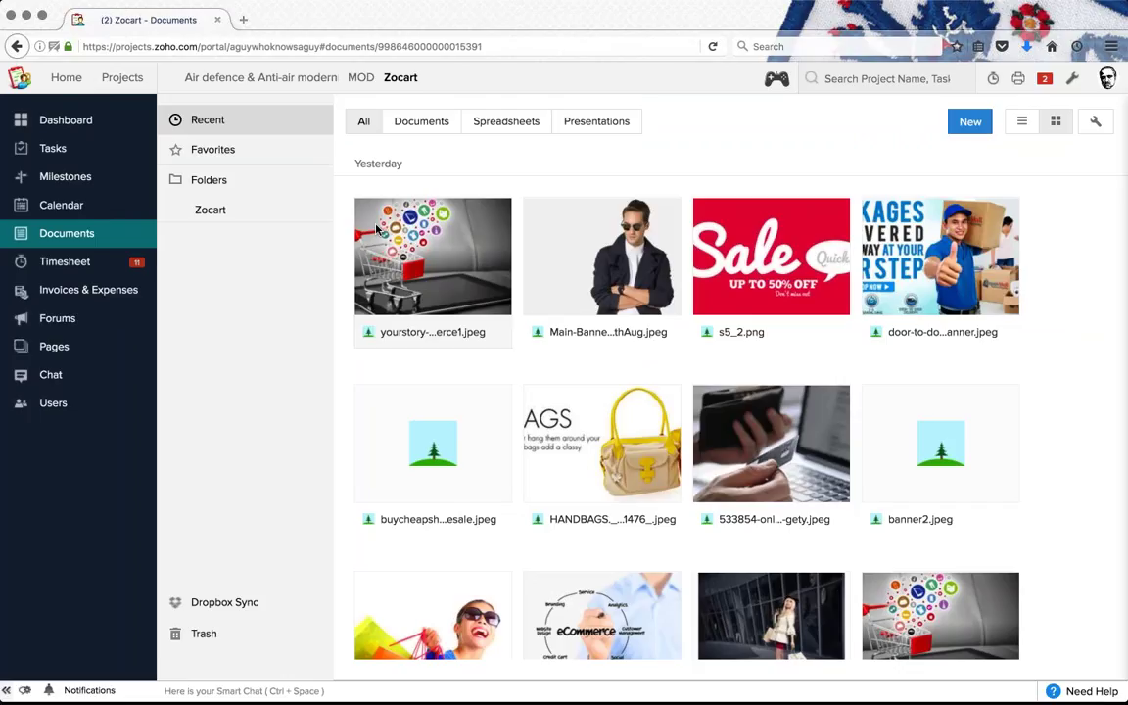
scroll(330, 297, "down", 5)
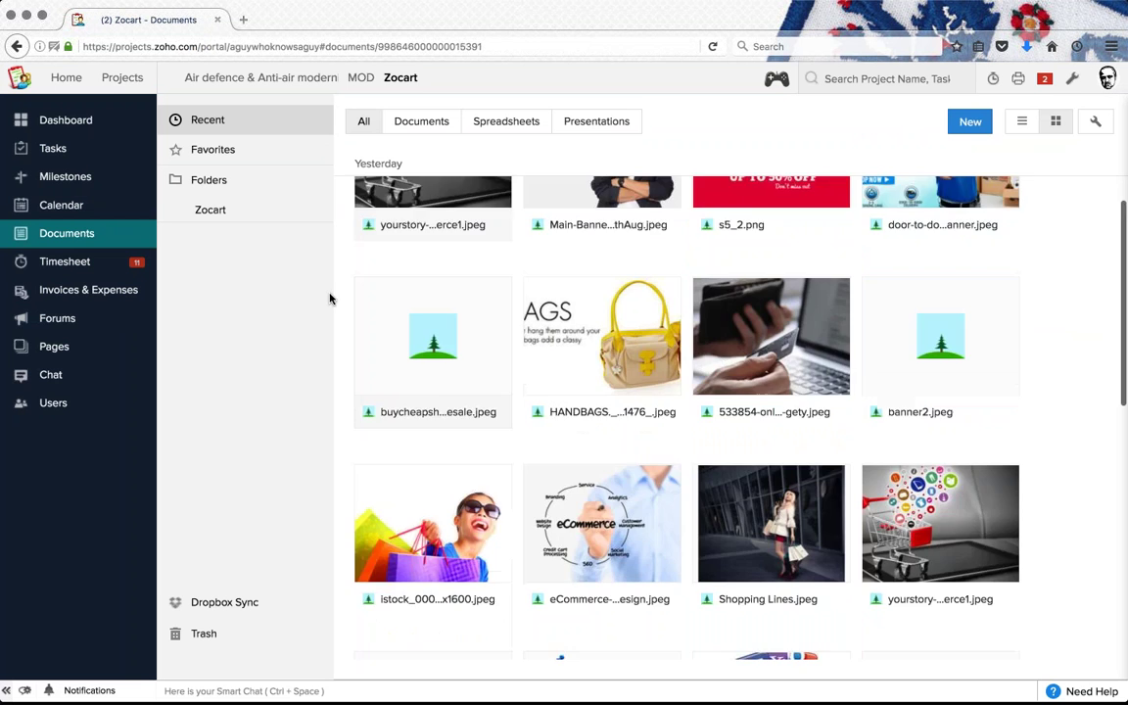
scroll(659, 297, "down", 3)
scroll(659, 297, "up", 7)
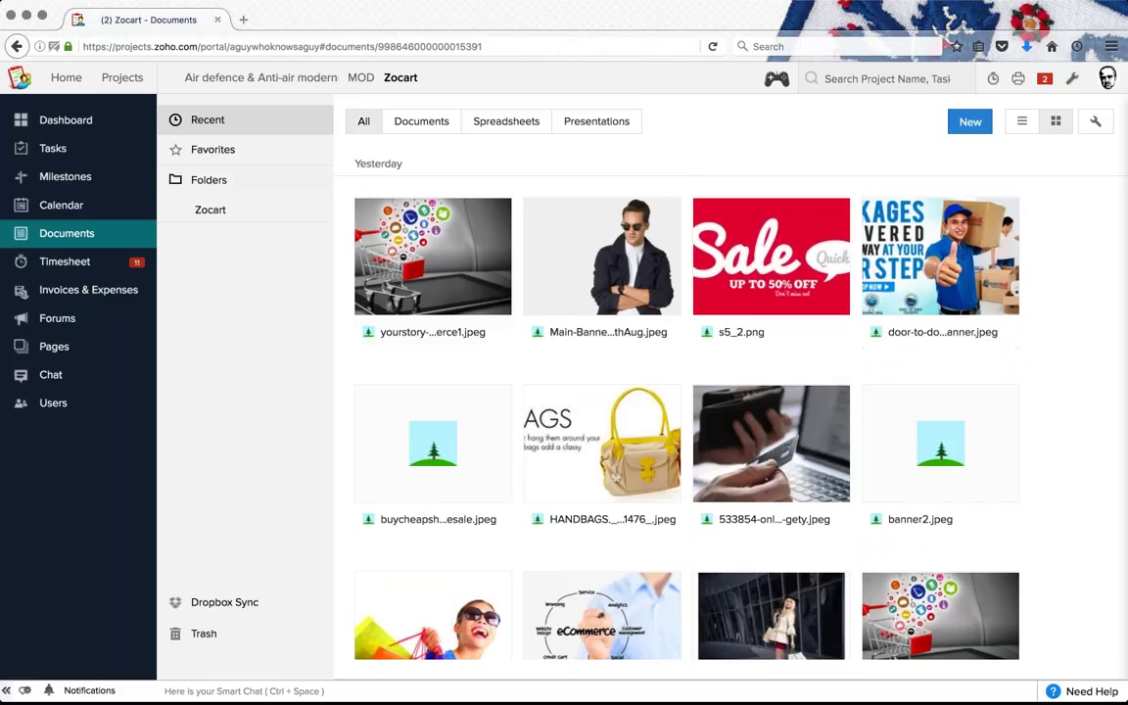
right_click(233, 209)
left_click(180, 247)
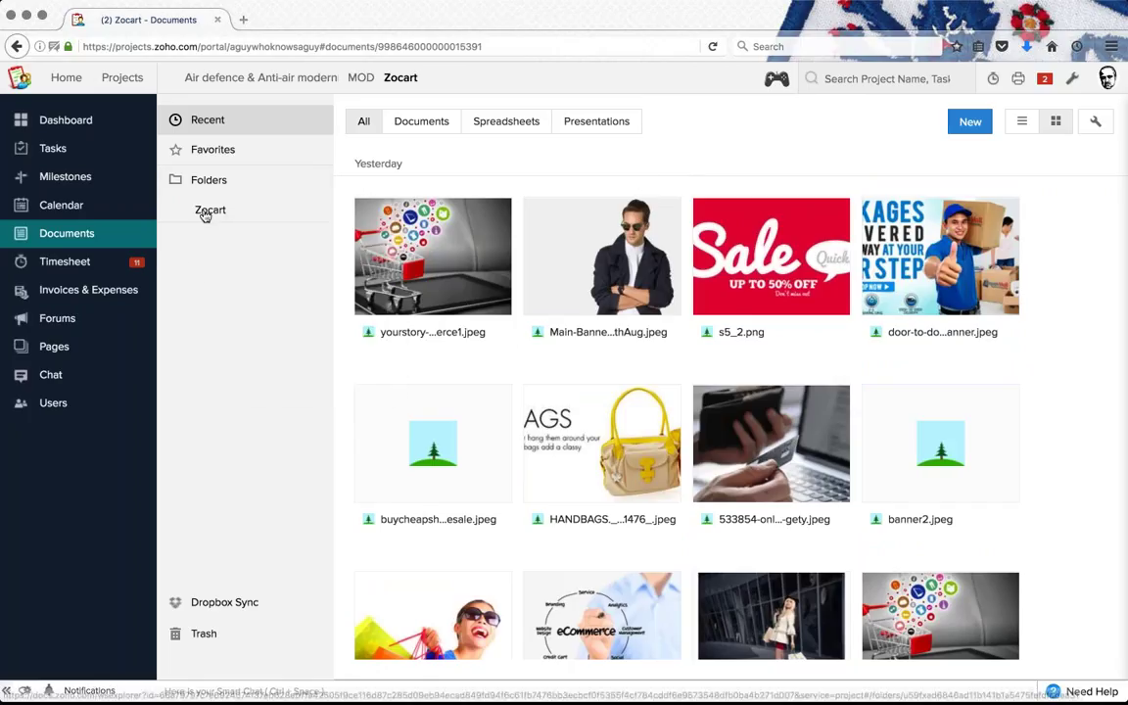
Step: Open the Zocart documents folder and view its folder options and the new item choices without creating anything
left_click(202, 208)
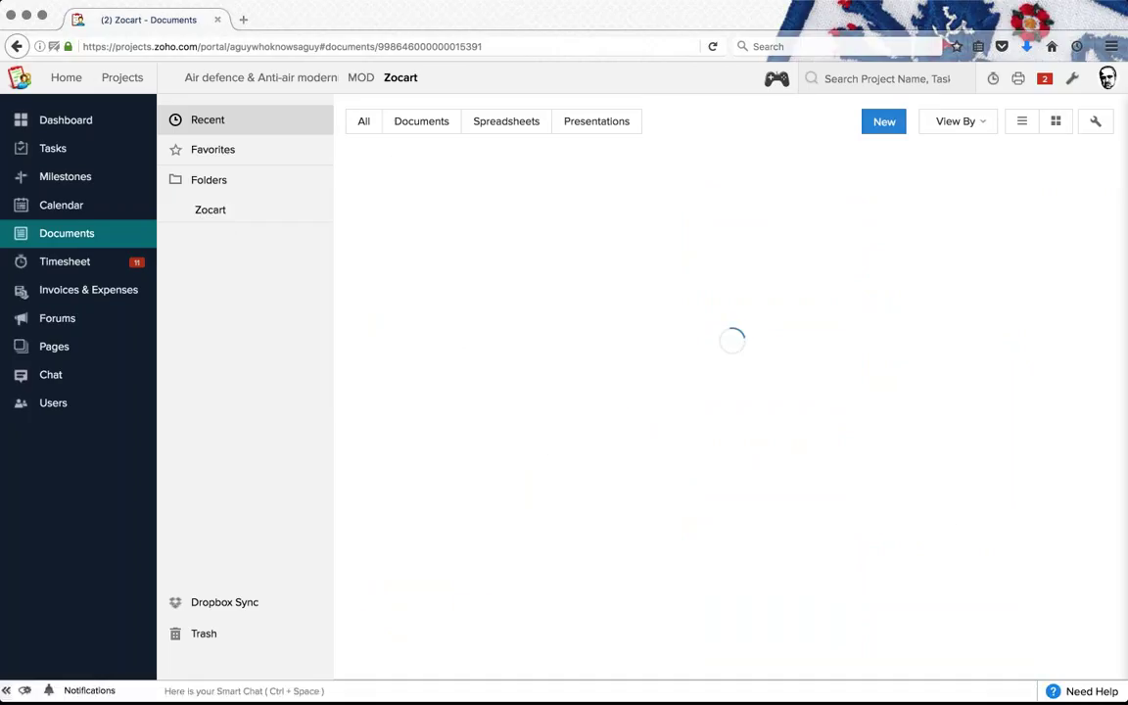
right_click(218, 210)
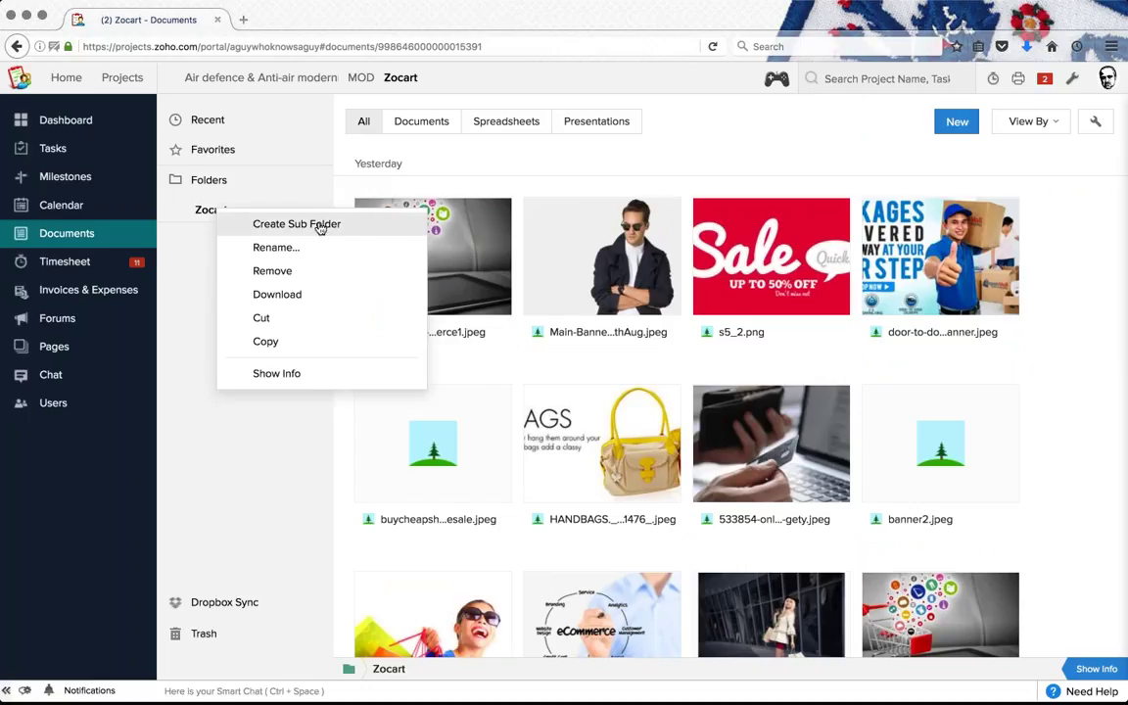
left_click(949, 125)
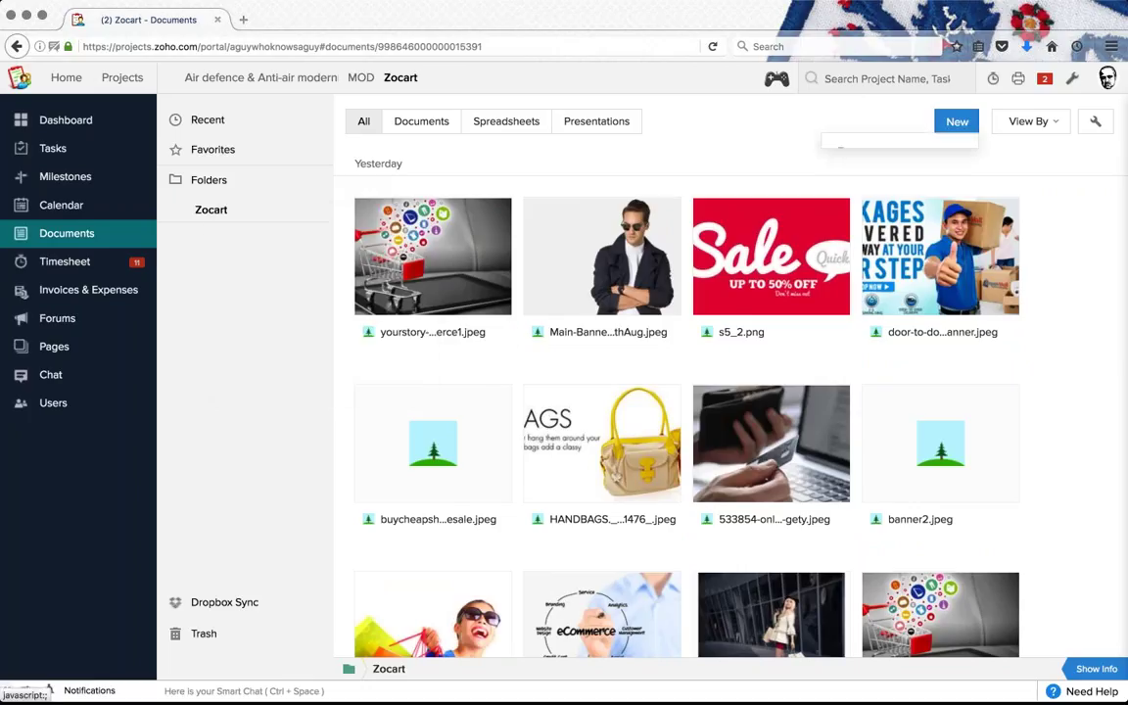
left_click(710, 148)
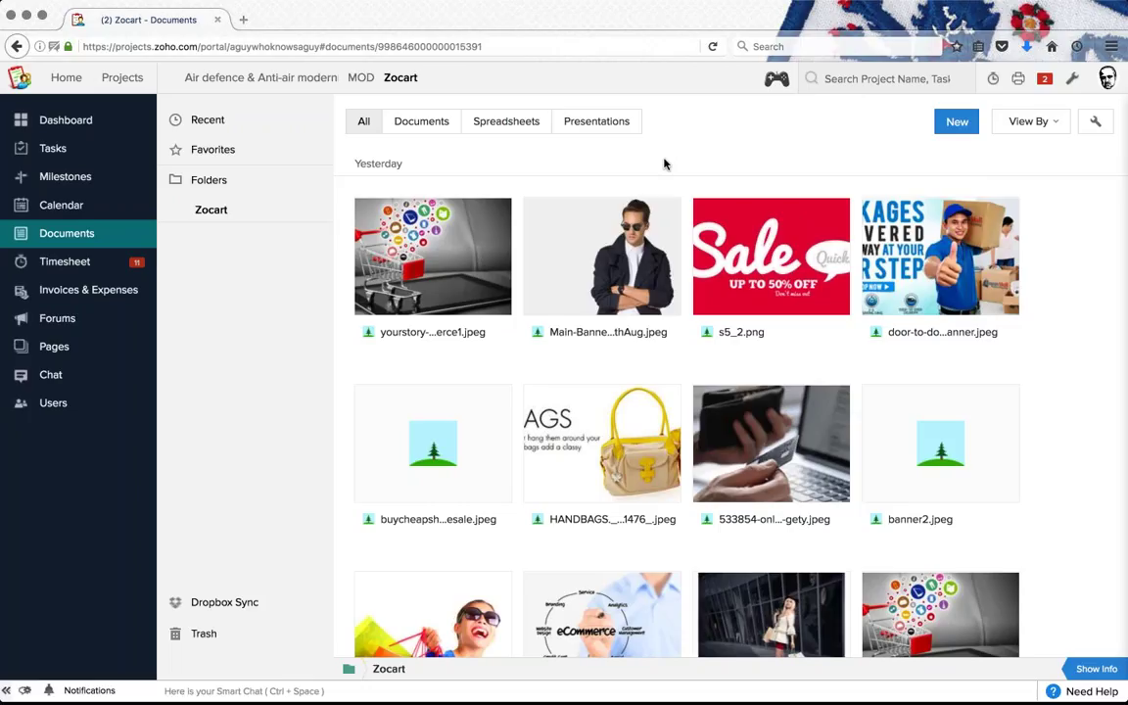
Step: Browse the recent files by file type, including Documents and Spreadsheets, and return to the list of all types
left_click(271, 129)
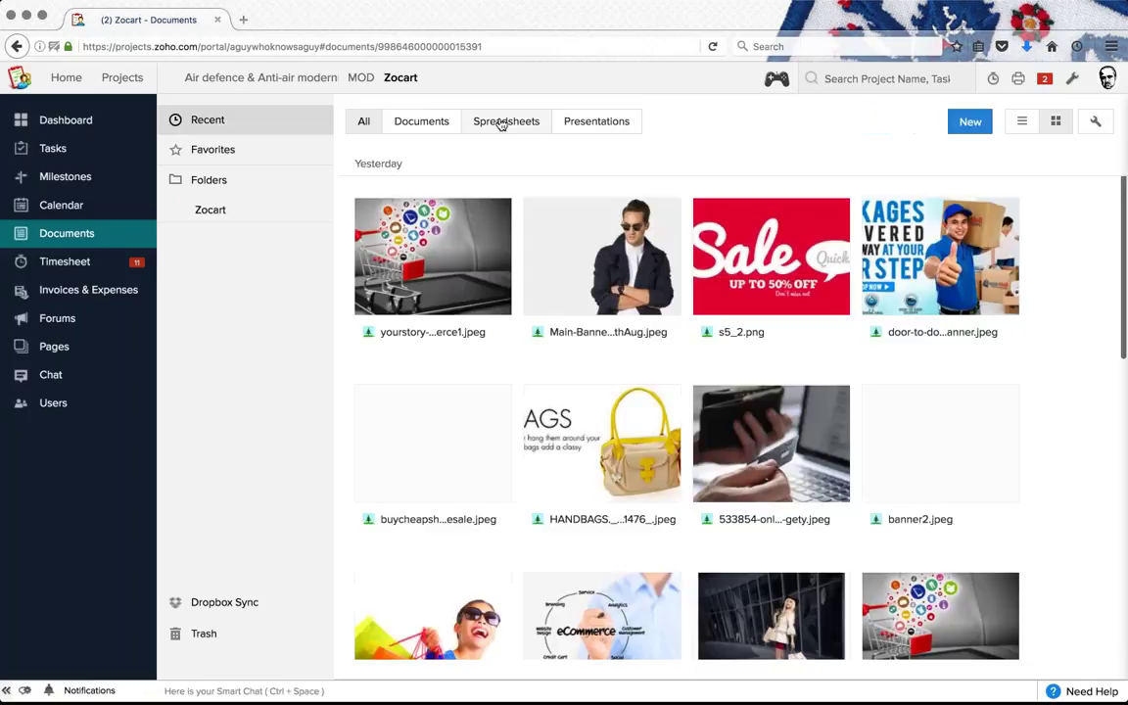
left_click(501, 122)
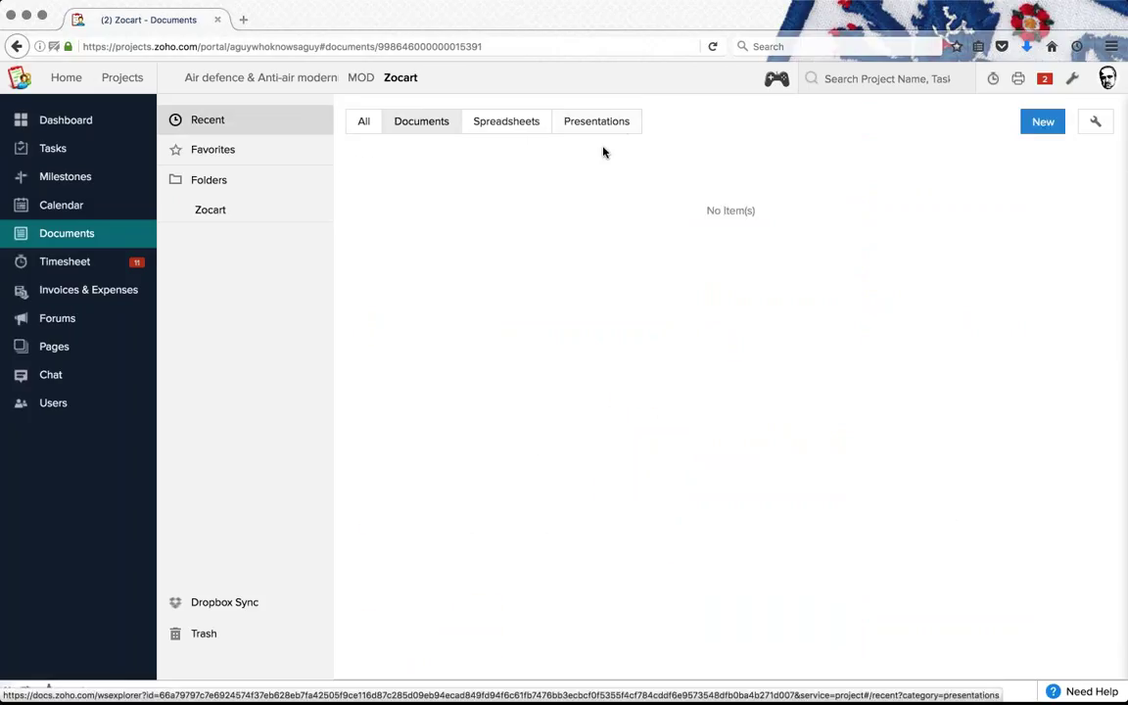
left_click(363, 125)
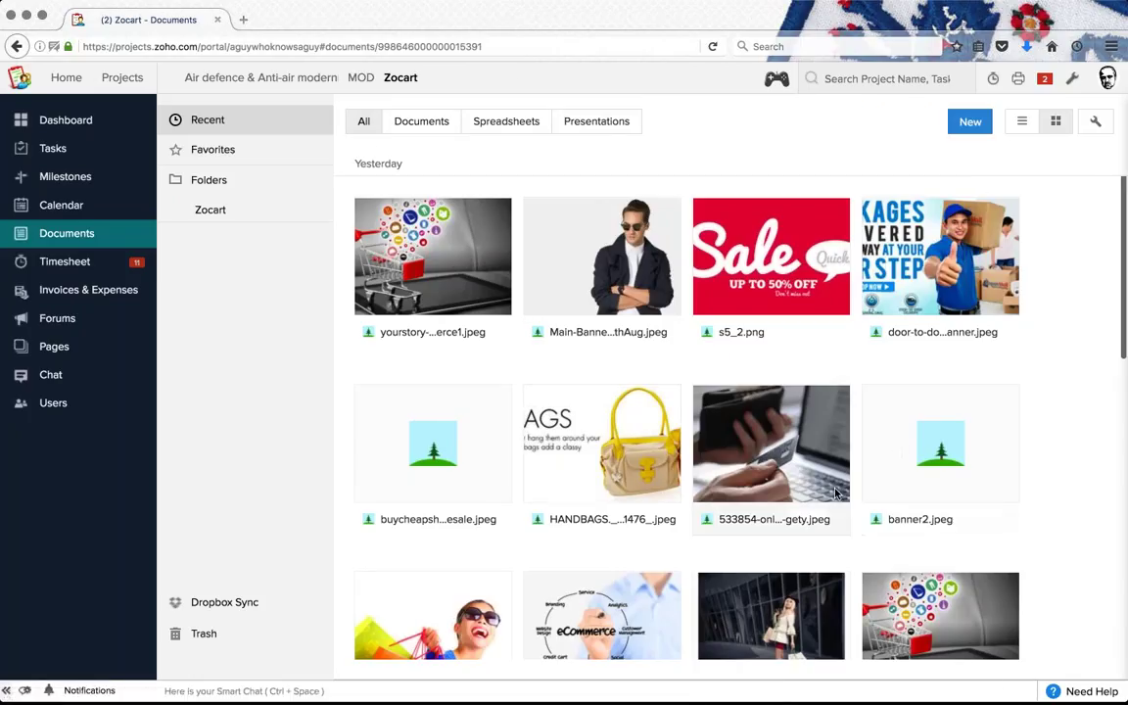
scroll(843, 490, "down", 3)
scroll(848, 495, "up", 3)
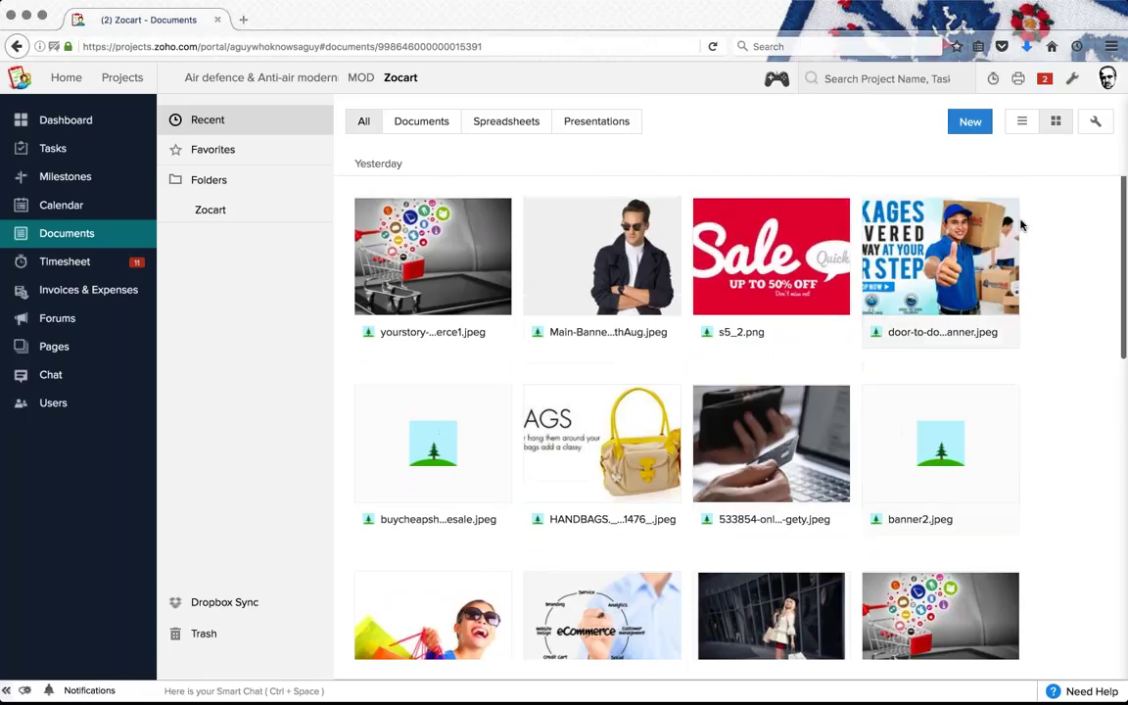
Step: View the Zoho Docs, Google Drive, Box, OneDrive and Dropbox sources for adding files from the cloud, and close the picker without attaching any
left_click(969, 125)
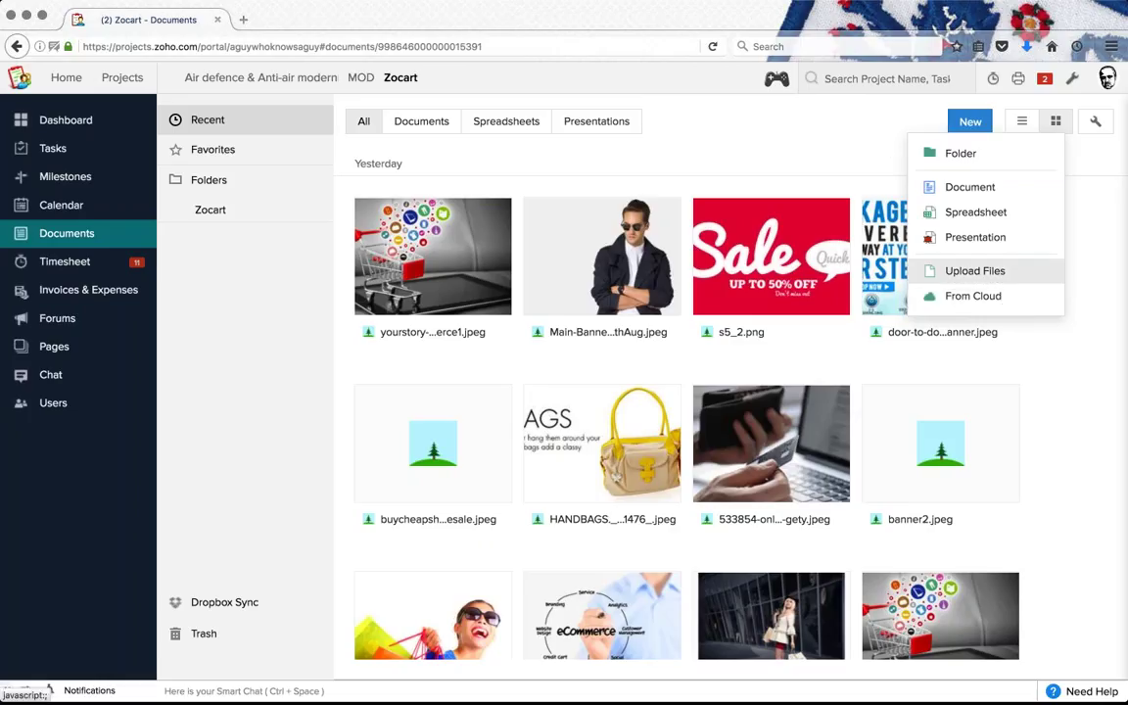
left_click(1015, 298)
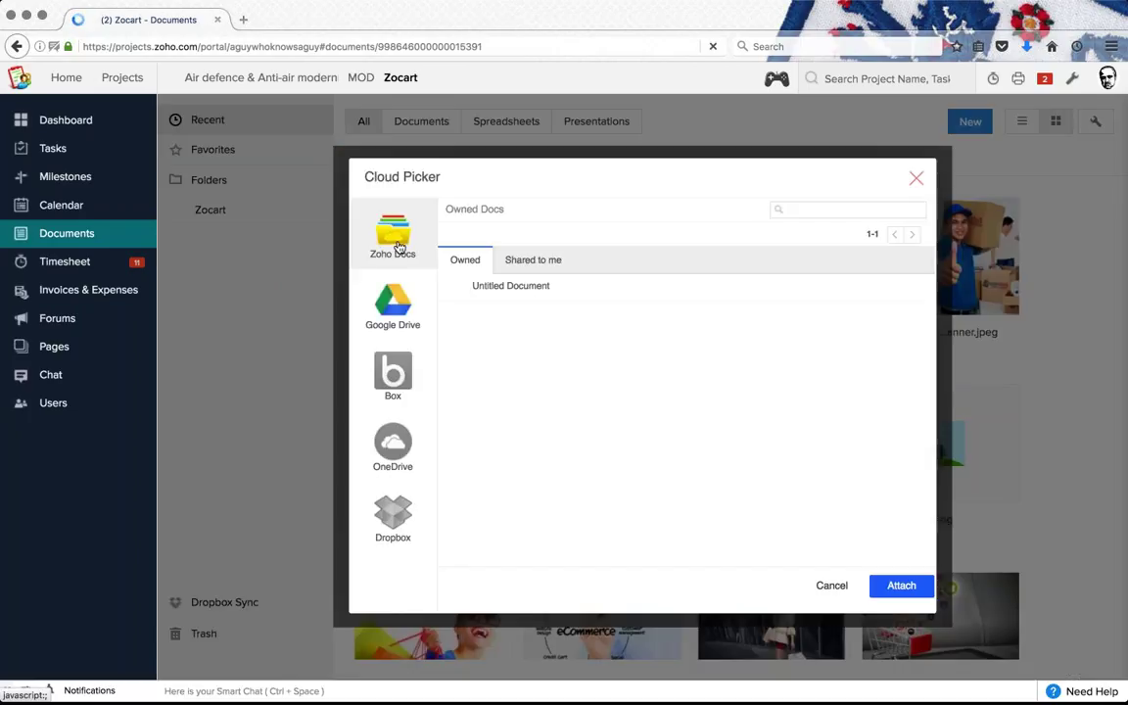
left_click(400, 338)
left_click(372, 370)
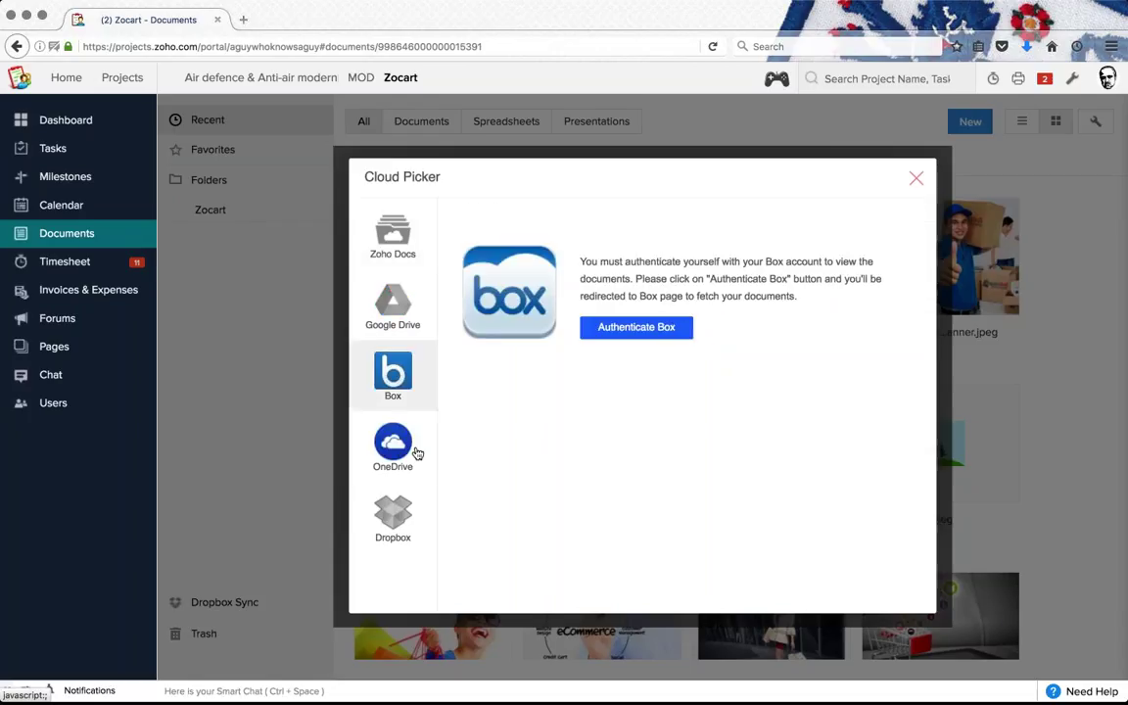
left_click(416, 453)
left_click(393, 516)
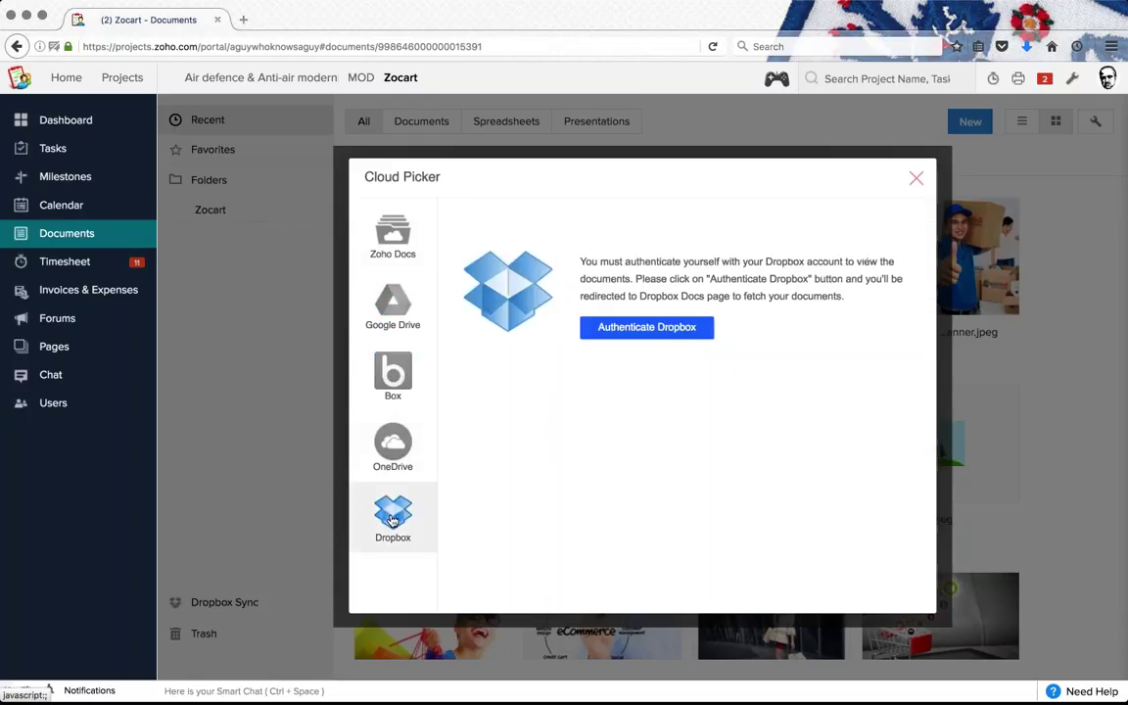
left_click(421, 241)
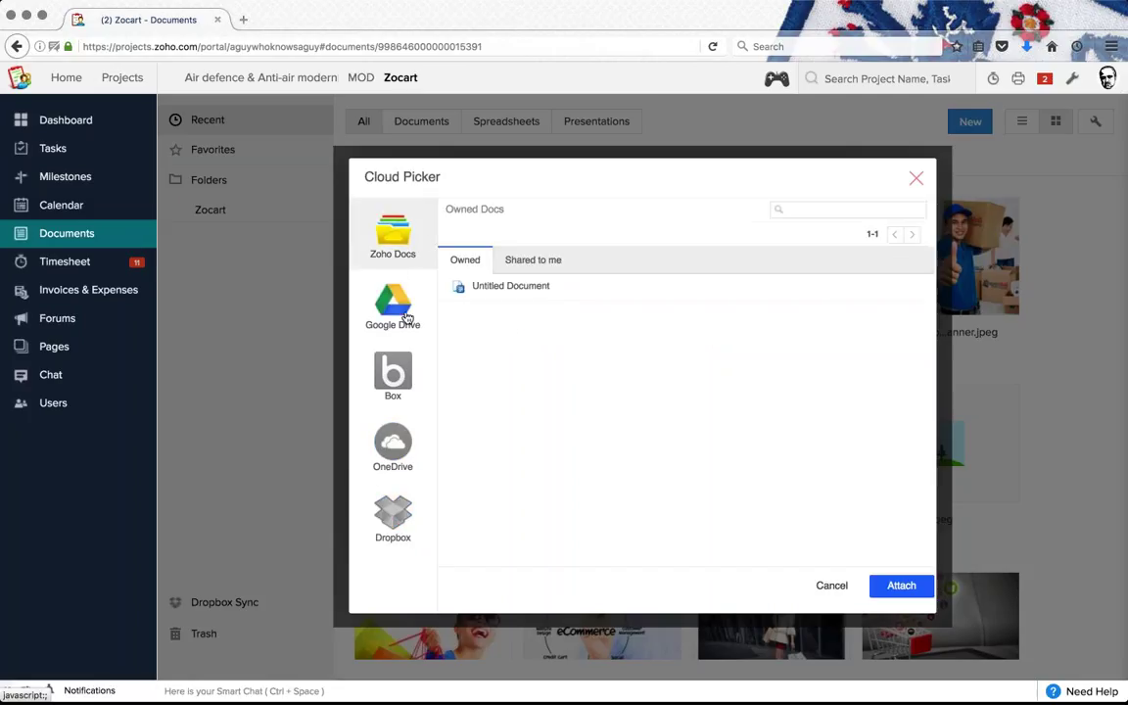
left_click(395, 446)
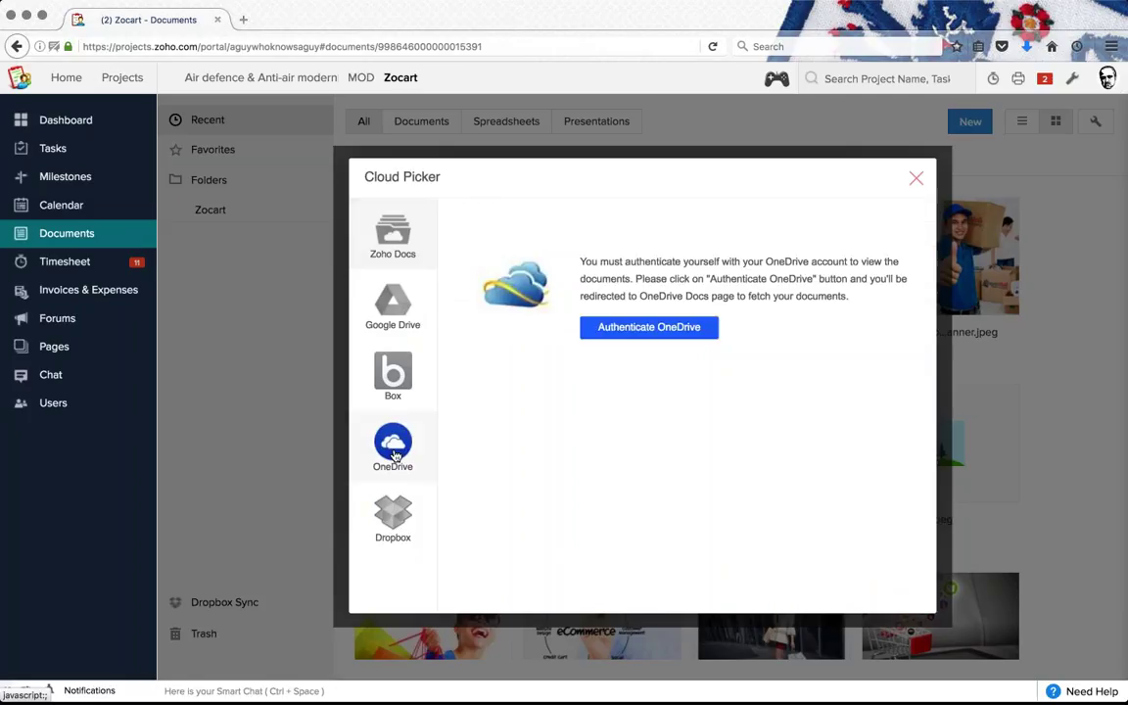
left_click(392, 377)
left_click(393, 313)
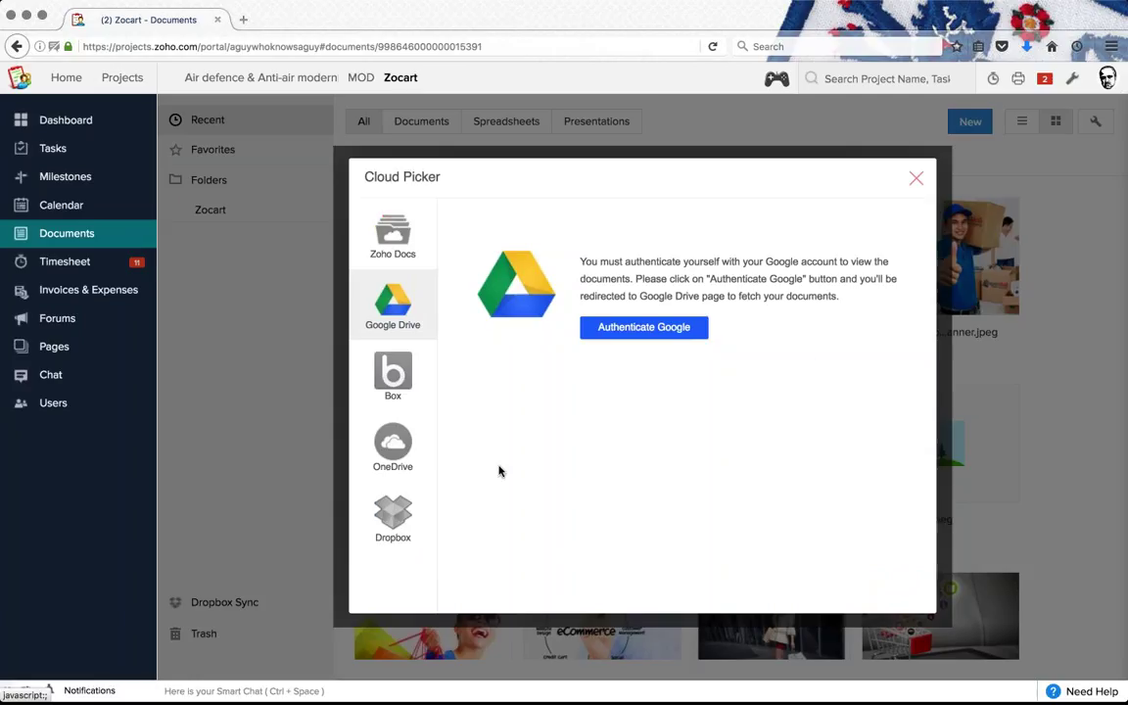
left_click(392, 514)
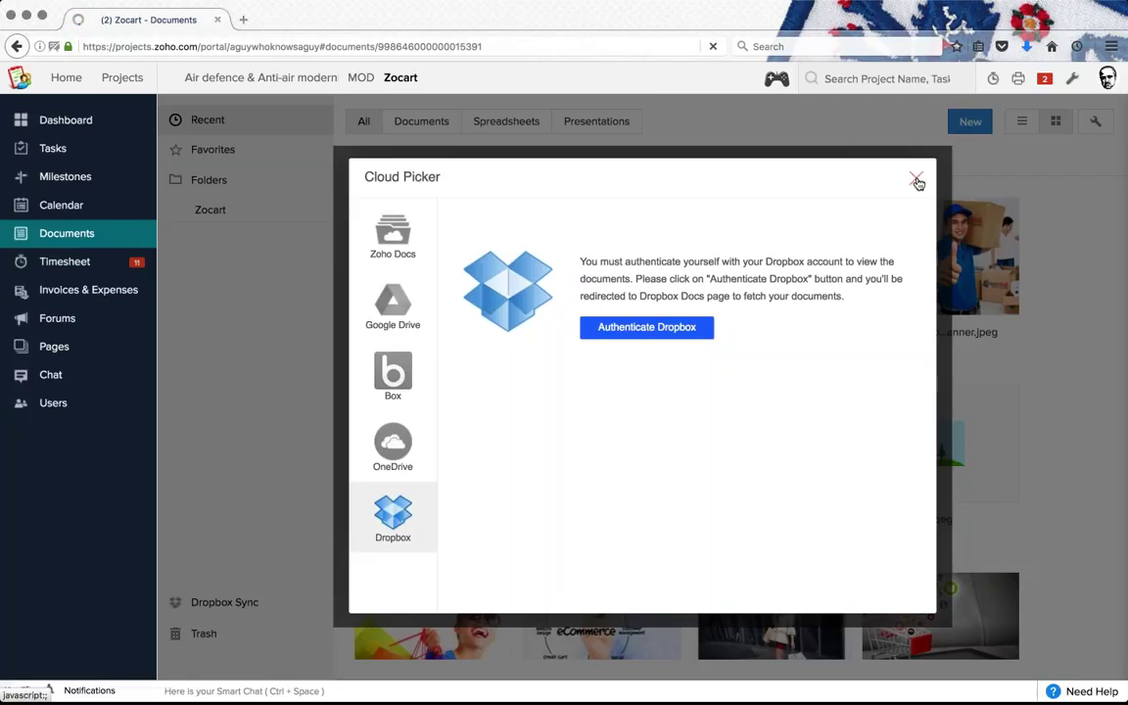
left_click(916, 181)
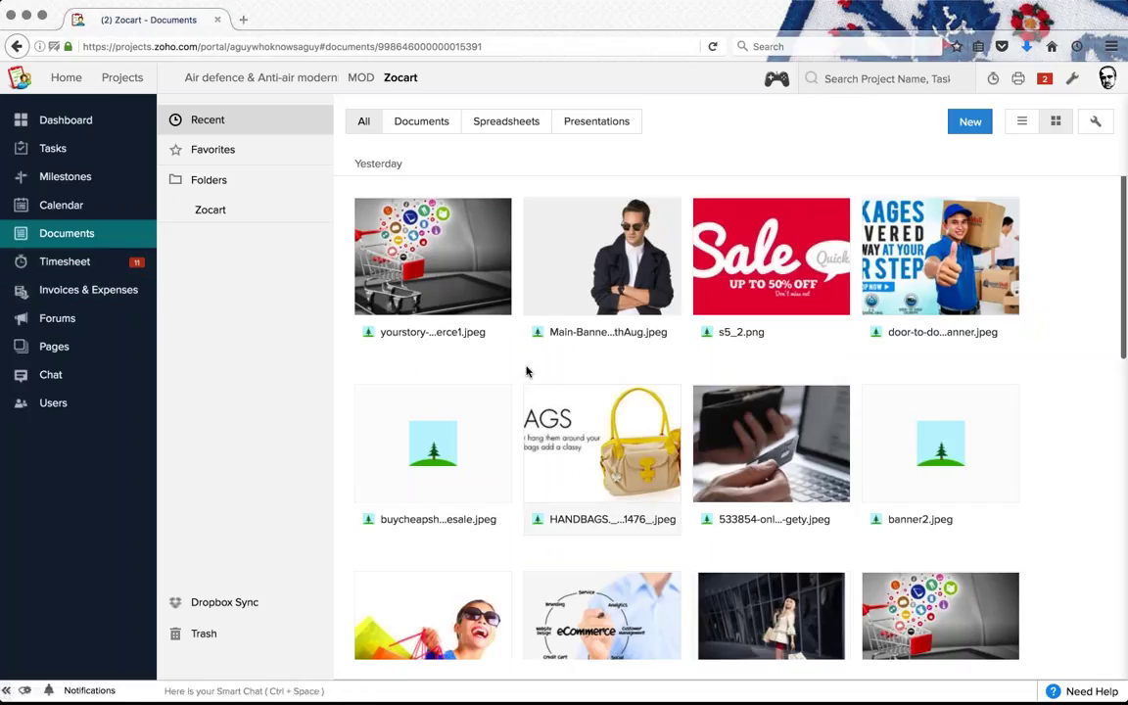
Step: View the permission levels and collaborator options in the share settings of yourstory-e-commerce1.jpeg, without sharing the file
right_click(437, 268)
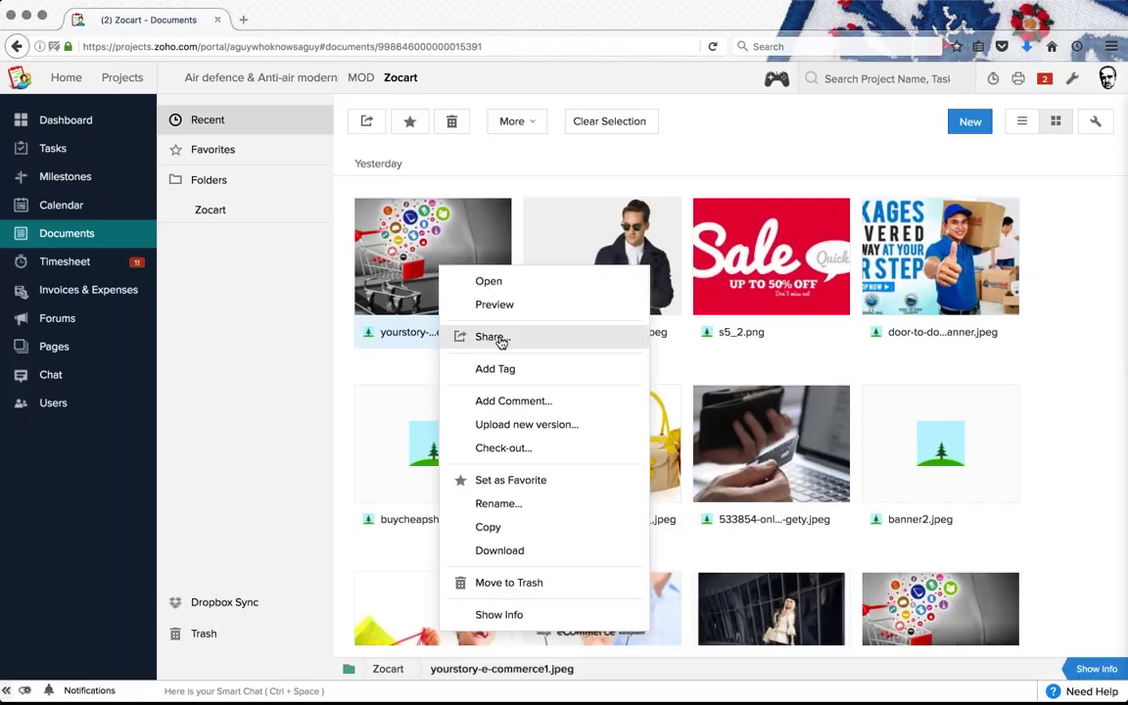
left_click(495, 337)
left_click(634, 307)
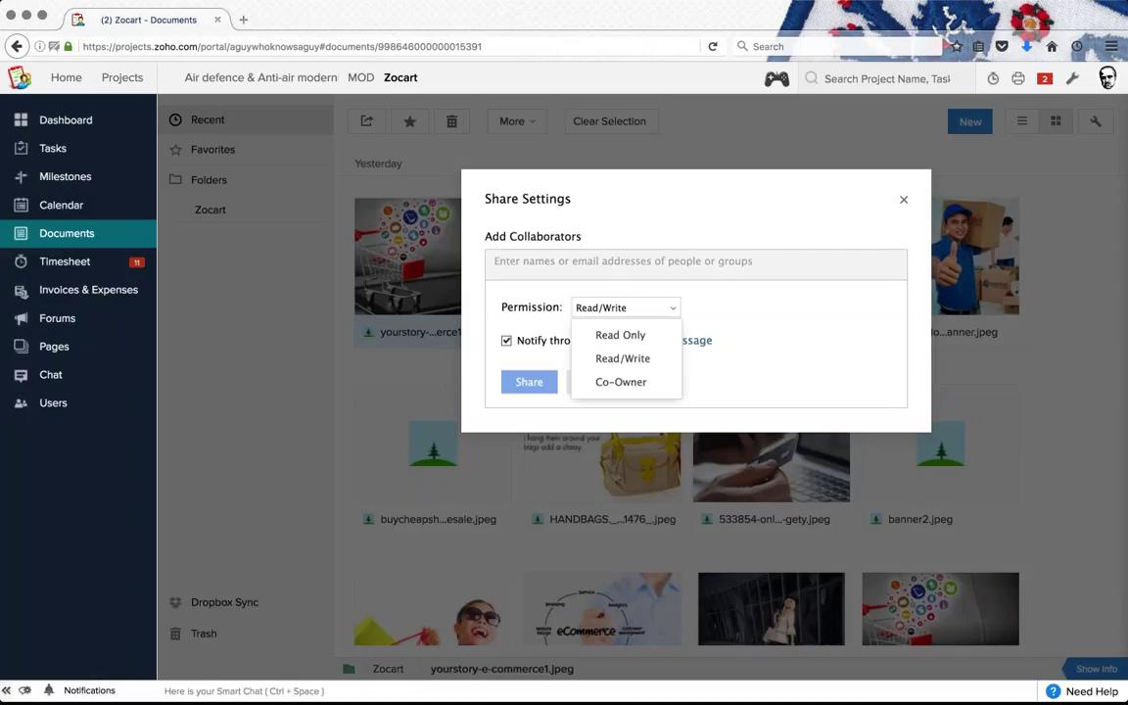
left_click(621, 358)
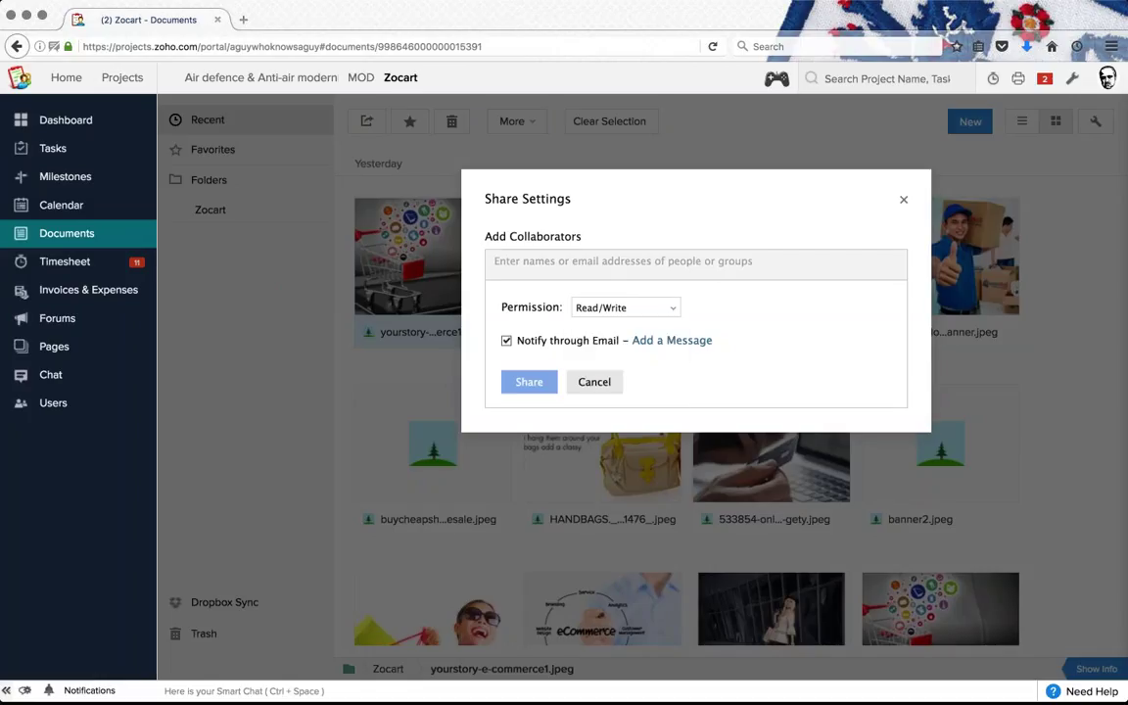
left_click(801, 265)
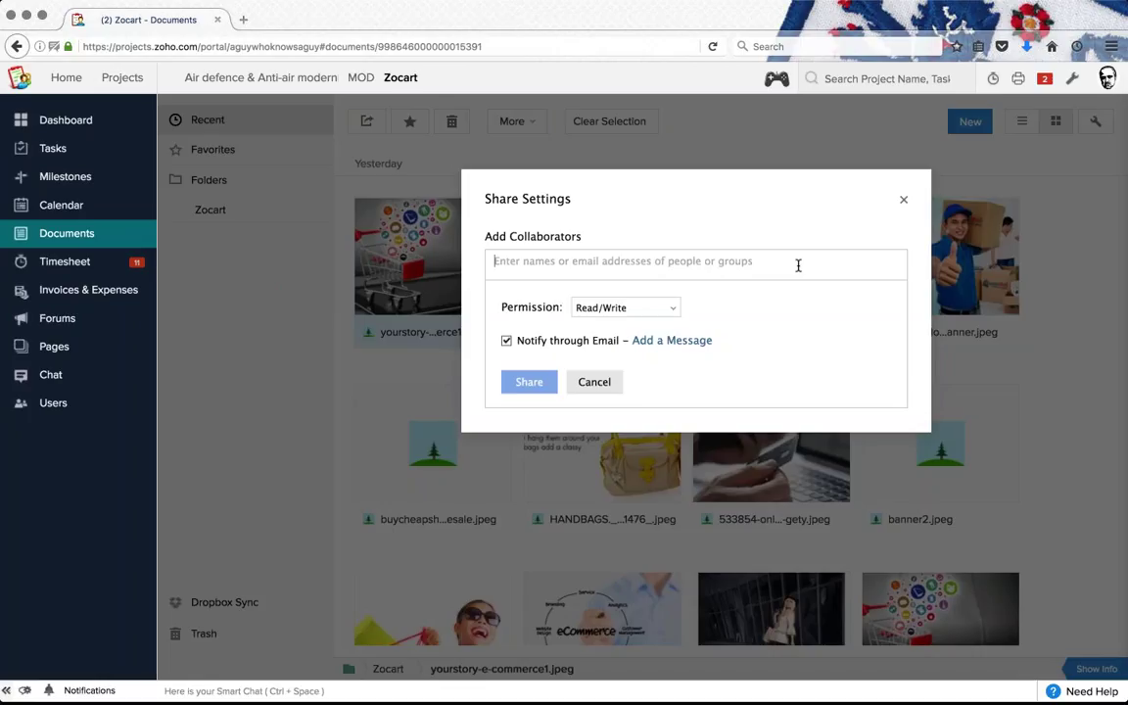
left_click(595, 384)
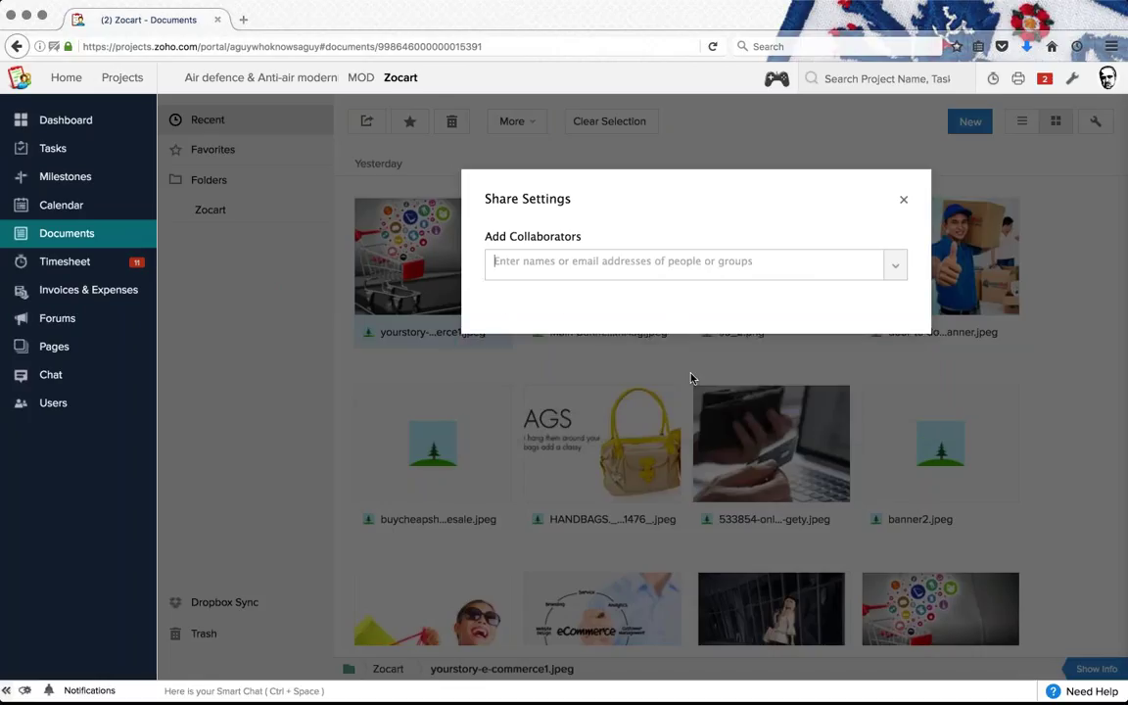
left_click(894, 265)
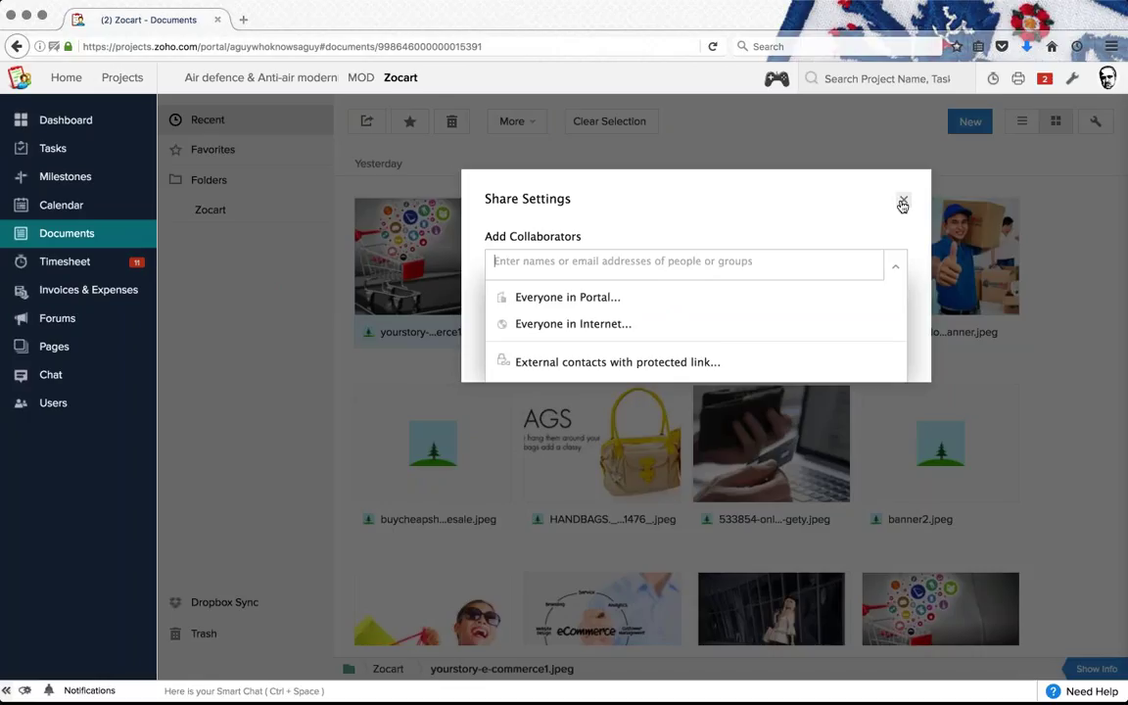
left_click(902, 204)
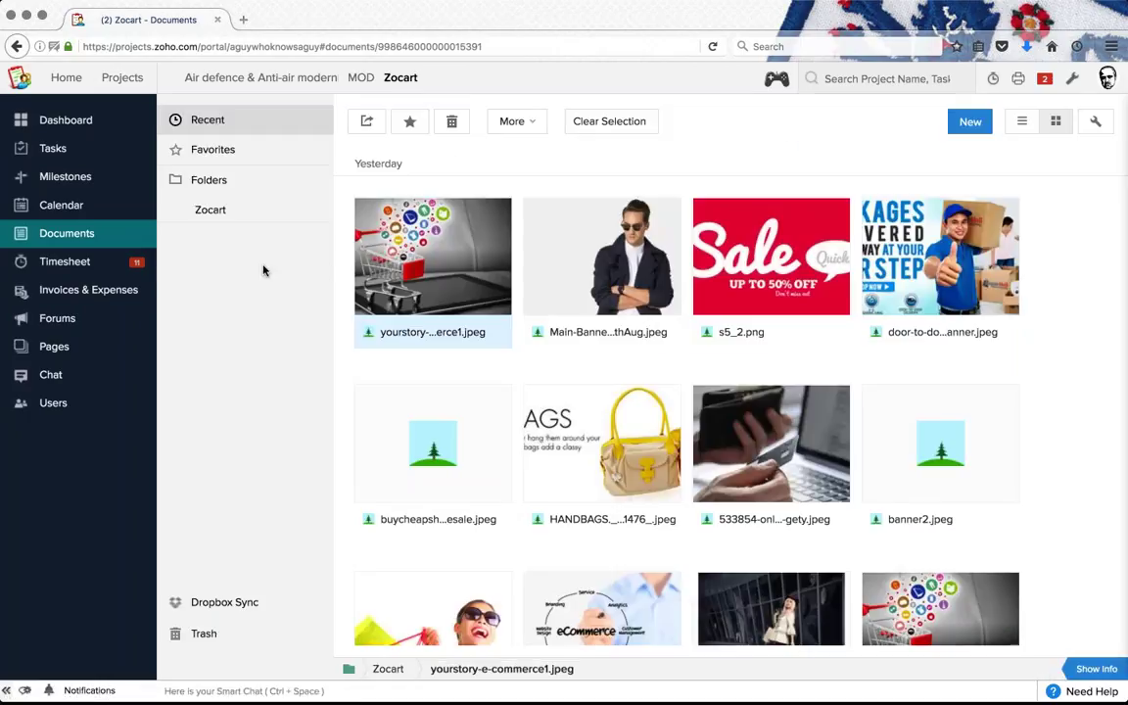
Step: Open the project's timesheet and view the selectable users in a new time log for 12-08-2016, keeping Me
left_click(92, 262)
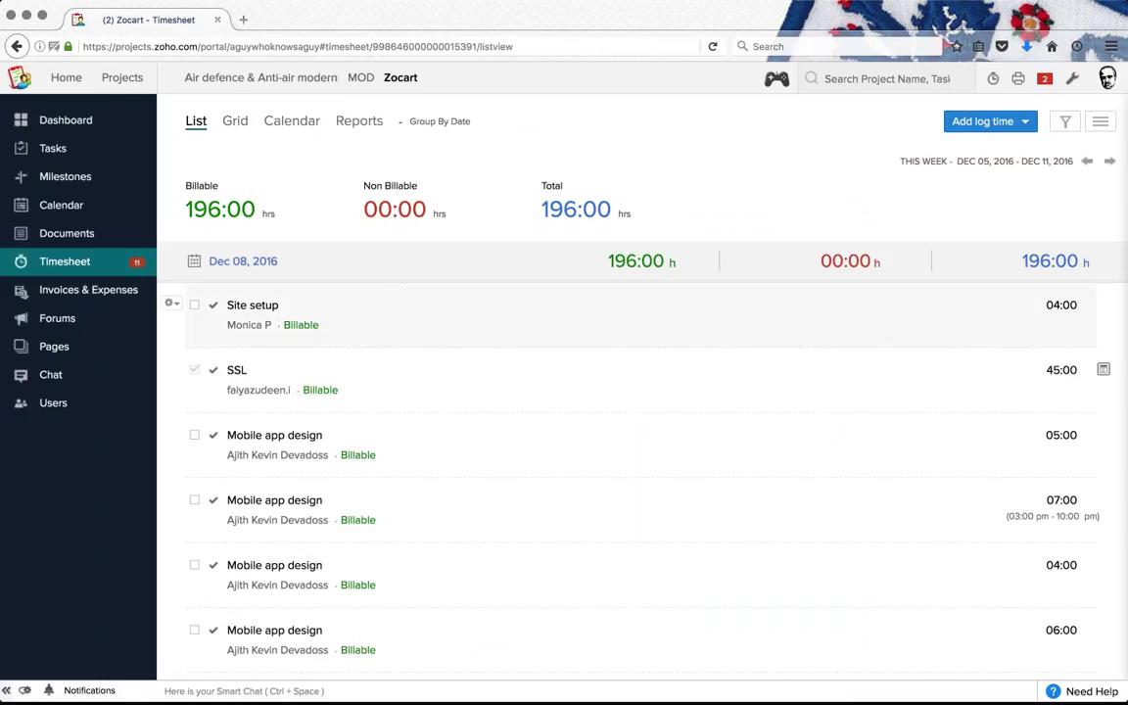
left_click(1024, 121)
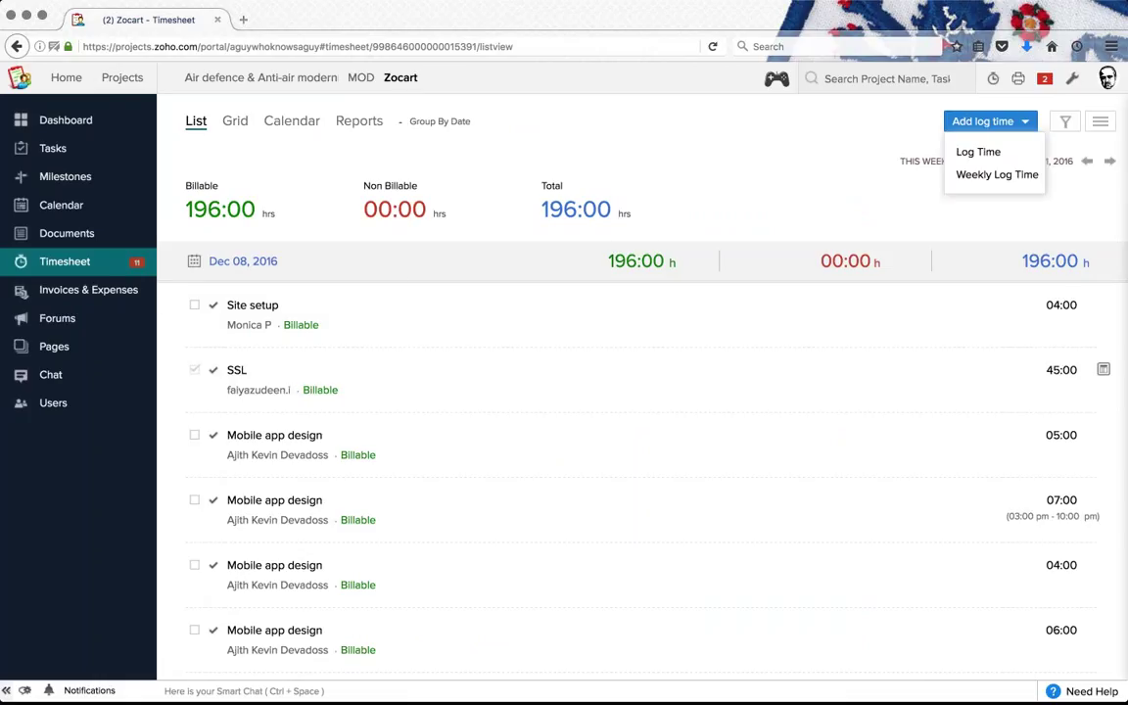
left_click(1006, 154)
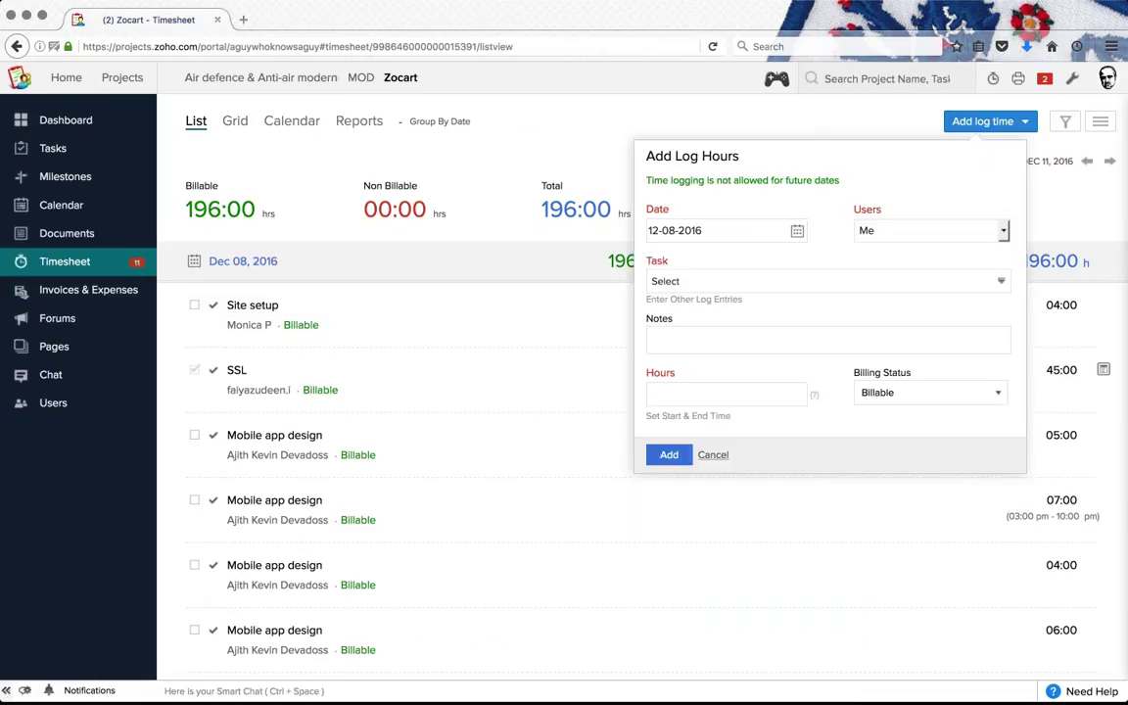
left_click(930, 231)
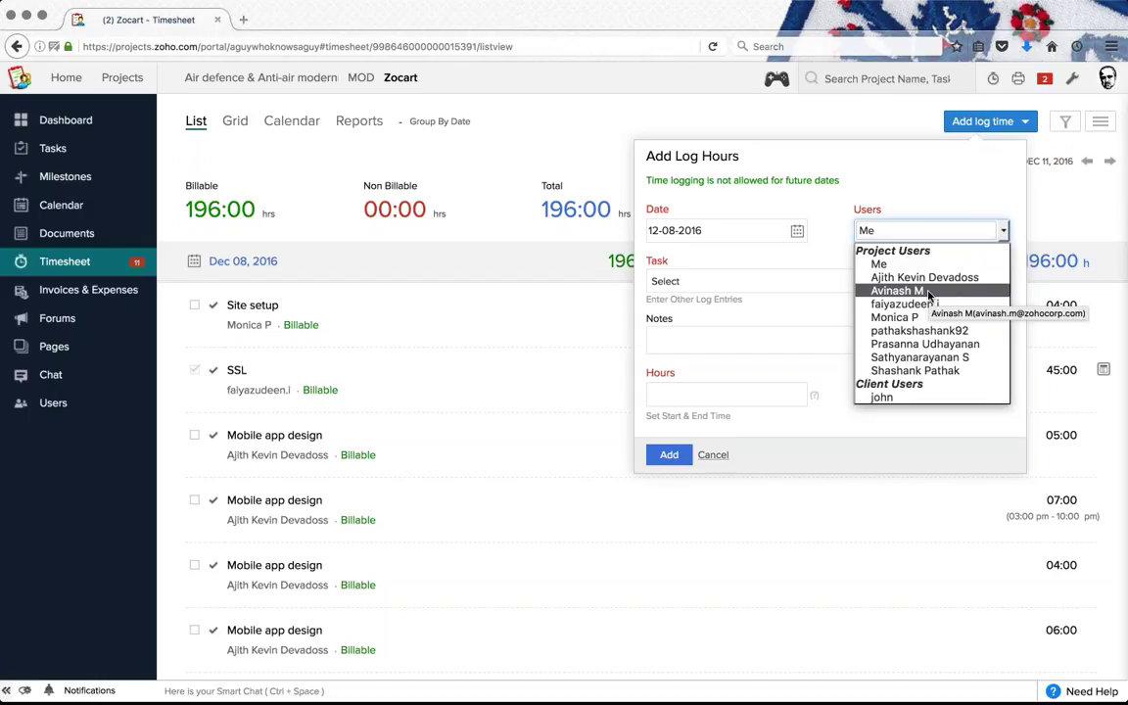
left_click(897, 179)
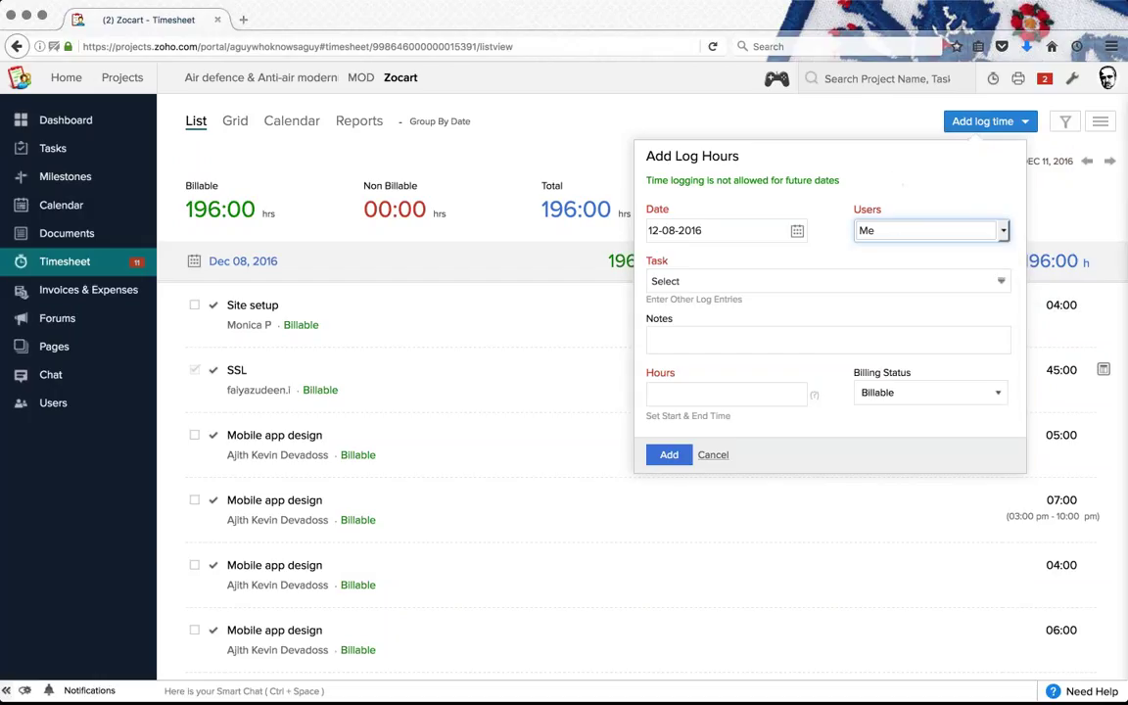
Step: Try the time log form with the Seasonal peaks task and start and end time entry, and discard it
left_click(720, 283)
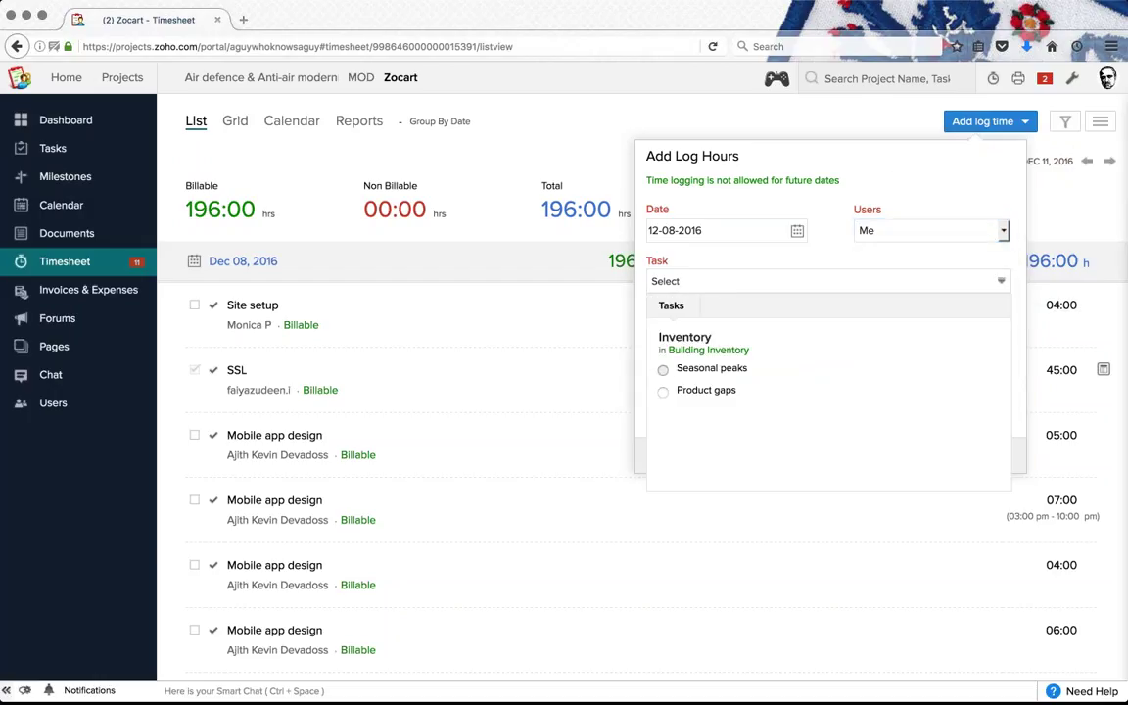
left_click(666, 368)
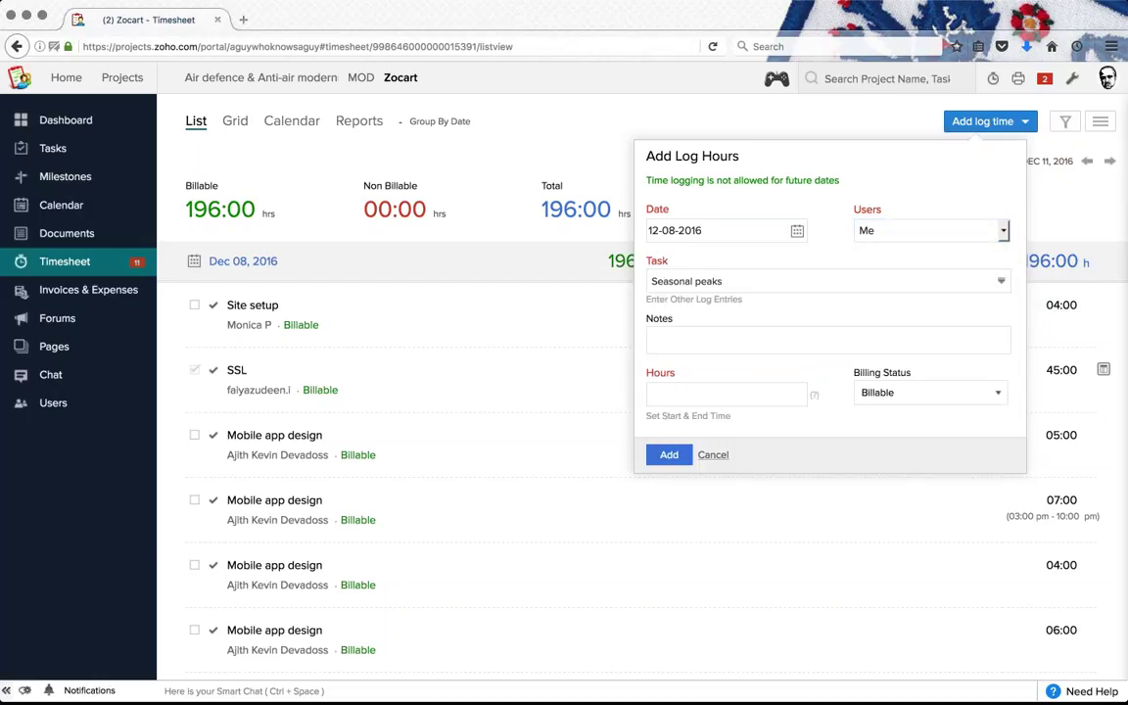
left_click(697, 339)
key("Tab")
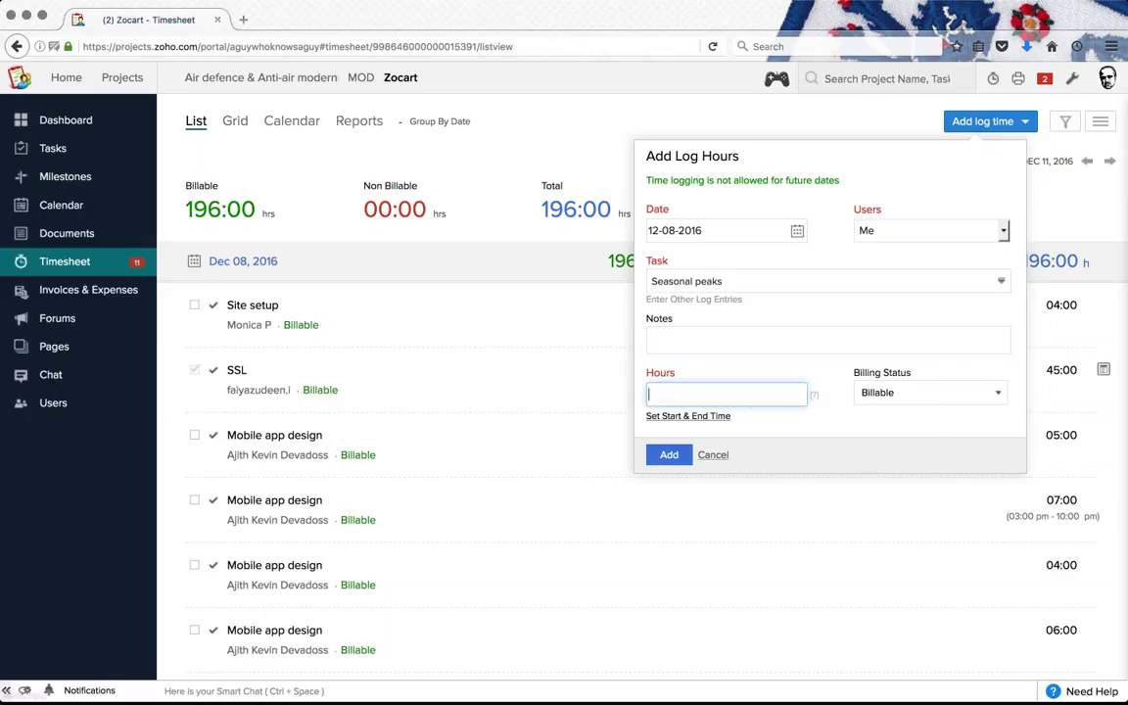
left_click(688, 415)
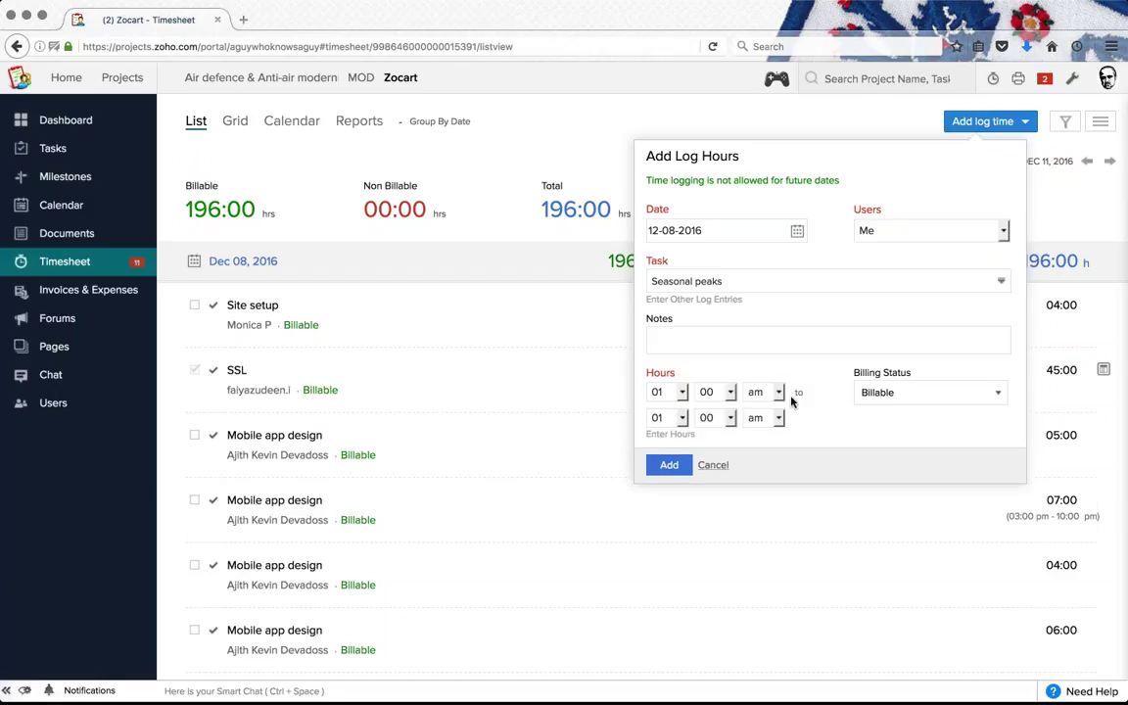
left_click(712, 464)
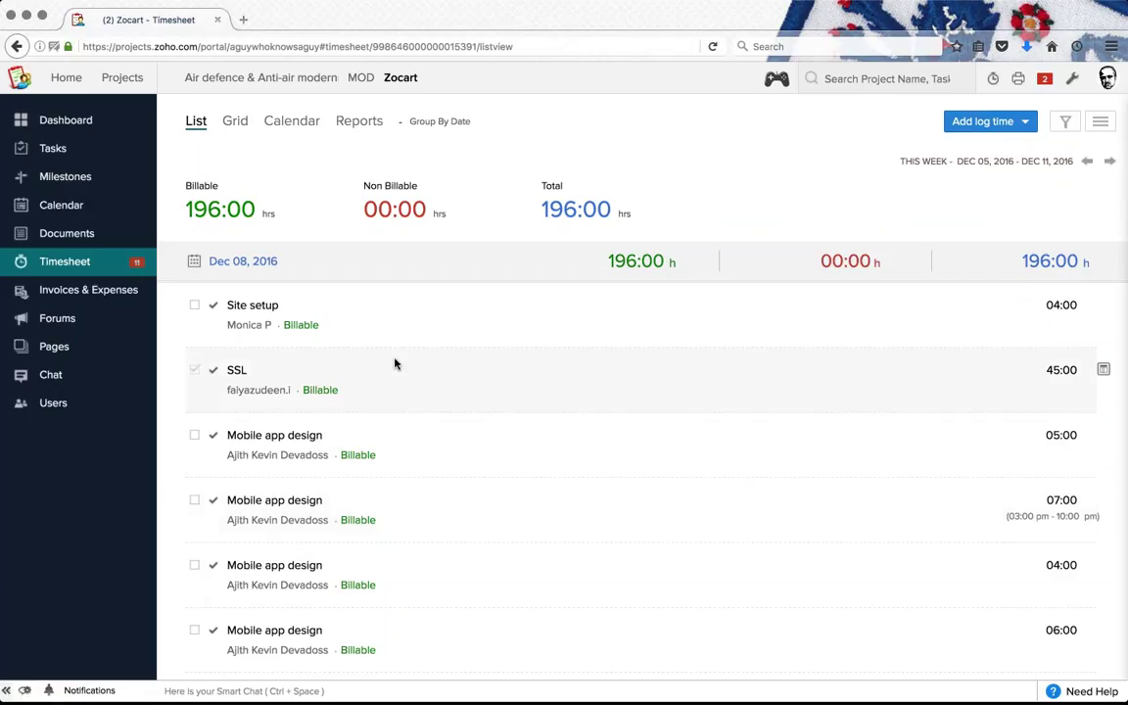
Step: Start a weekly time log for Dec 5 - Dec 11, 2016, and try assigning a different project user to each of its five rows
left_click(994, 120)
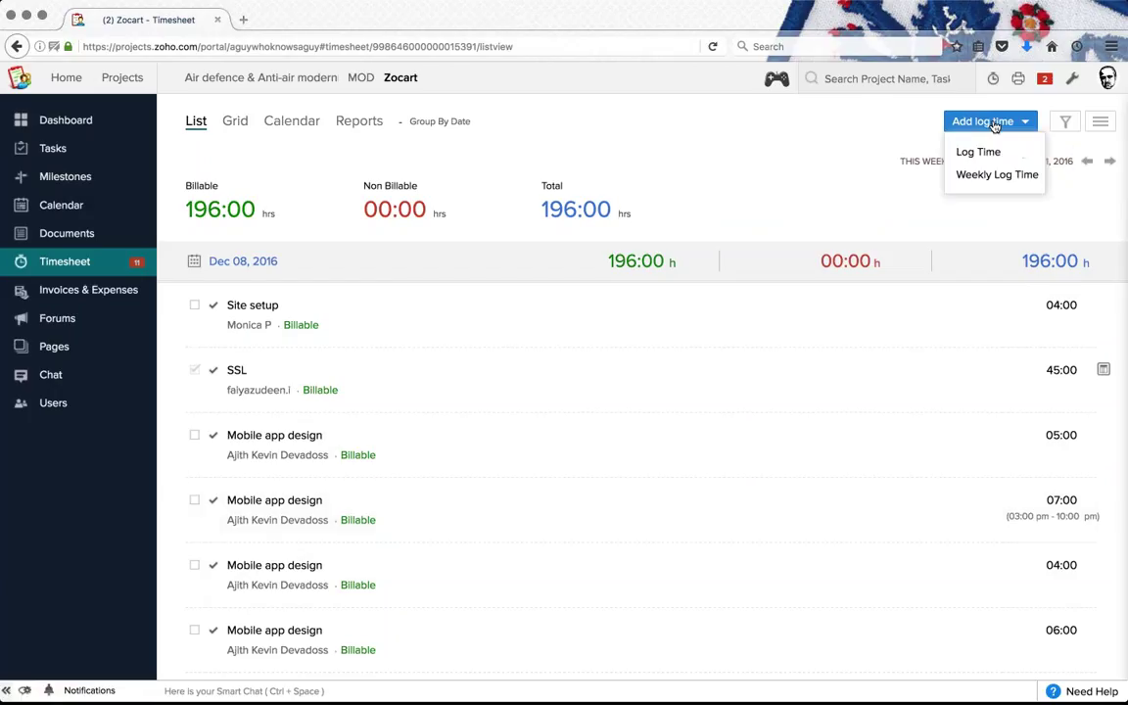
left_click(996, 174)
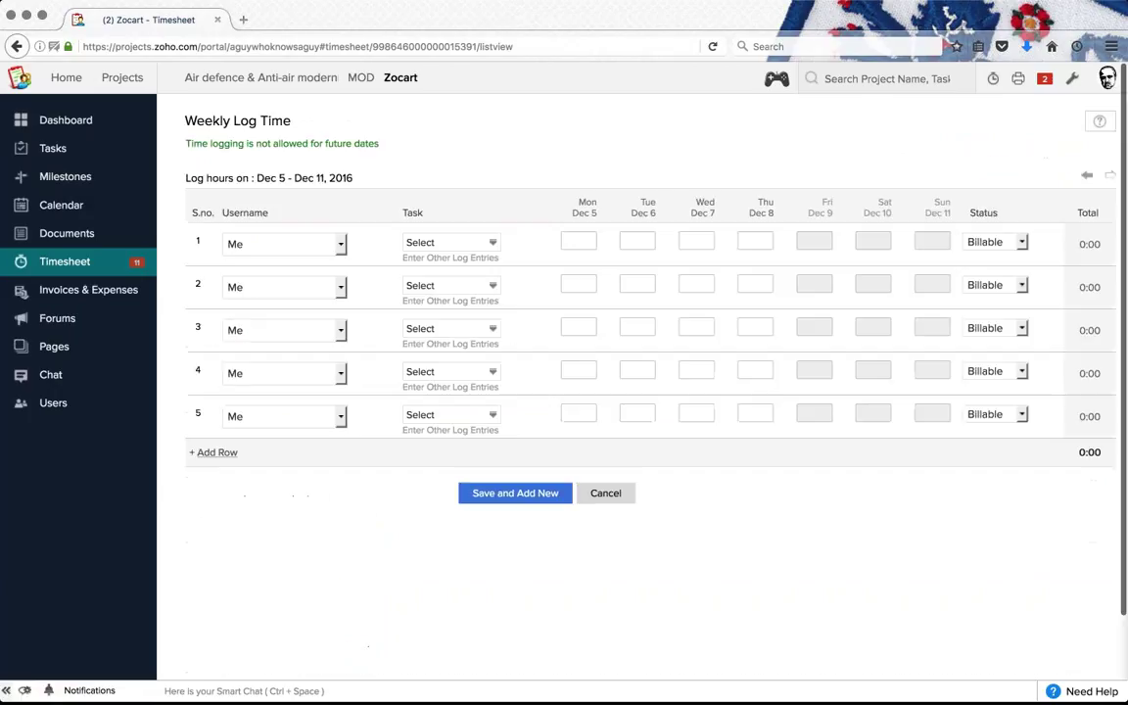
left_click(284, 243)
left_click(274, 344)
left_click(284, 287)
left_click(274, 375)
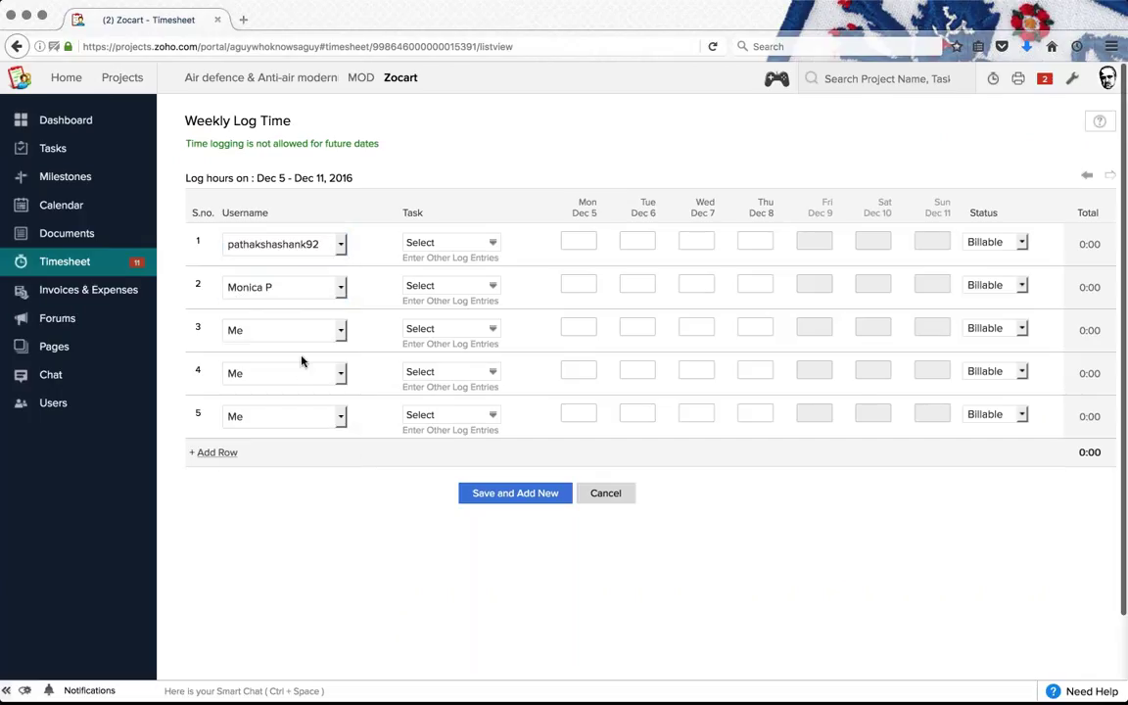
left_click(293, 330)
left_click(284, 430)
left_click(293, 372)
left_click(288, 499)
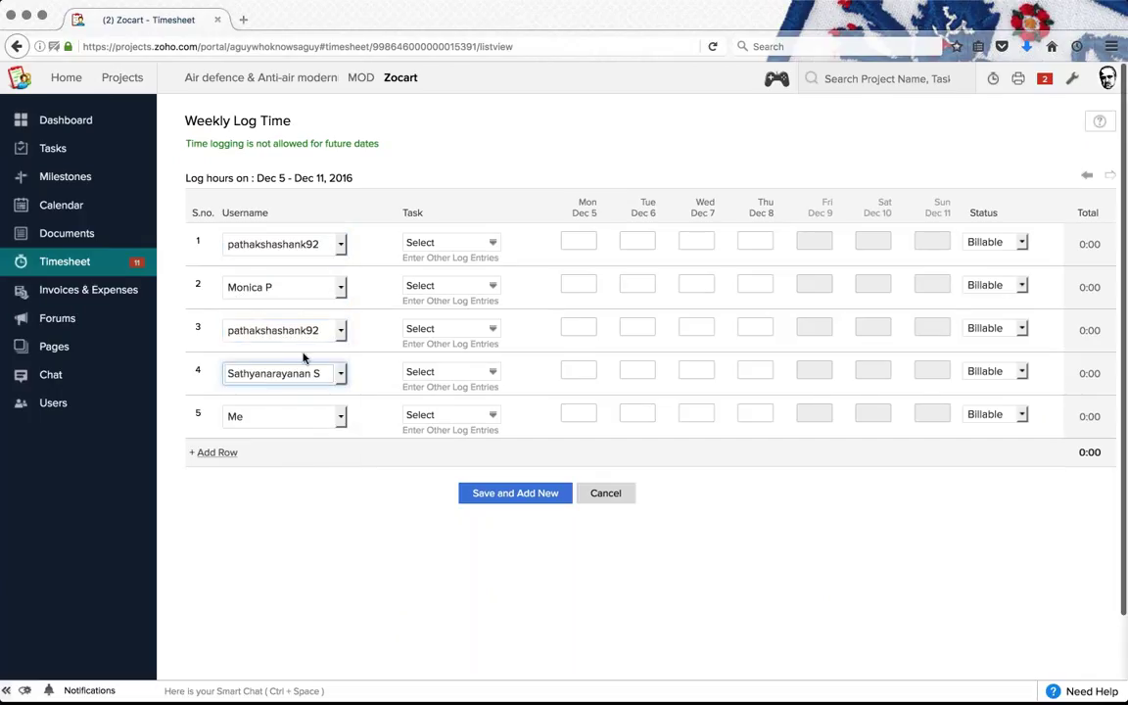
left_click(310, 331)
left_click(315, 389)
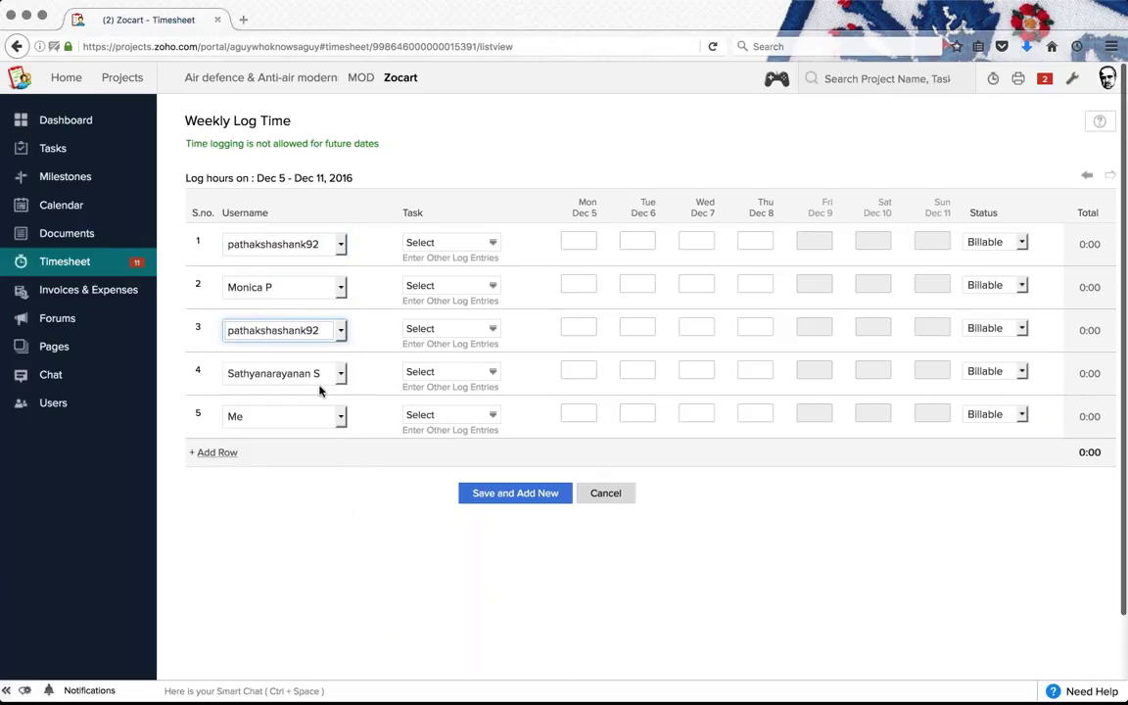
left_click(294, 416)
left_click(274, 556)
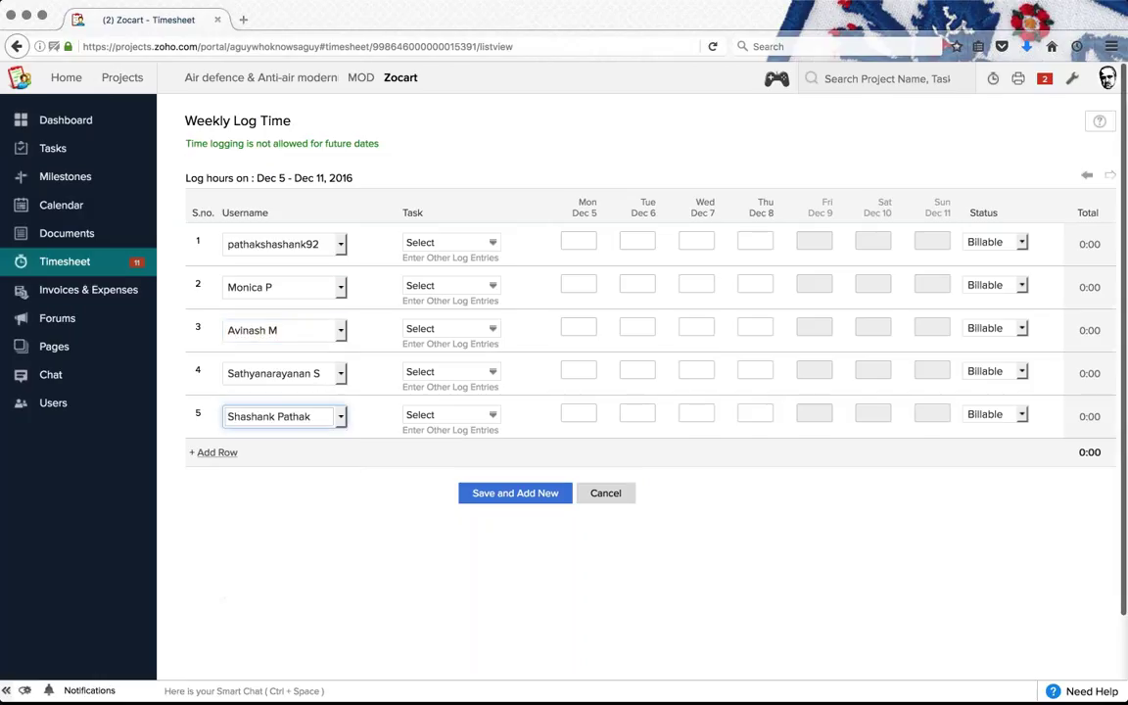
Step: Try adding a sixth row to the weekly time log, view the selectable tasks, and discard the form
left_click(354, 502)
left_click_drag(229, 463, 225, 453)
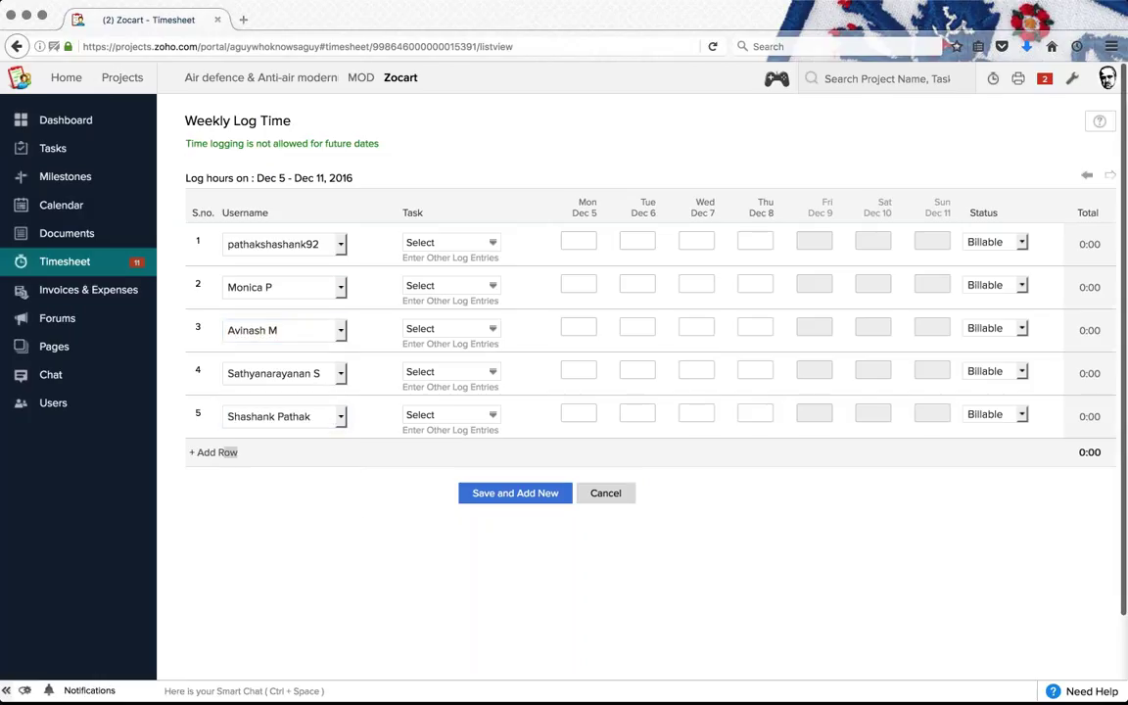
left_click(227, 453)
left_click(465, 415)
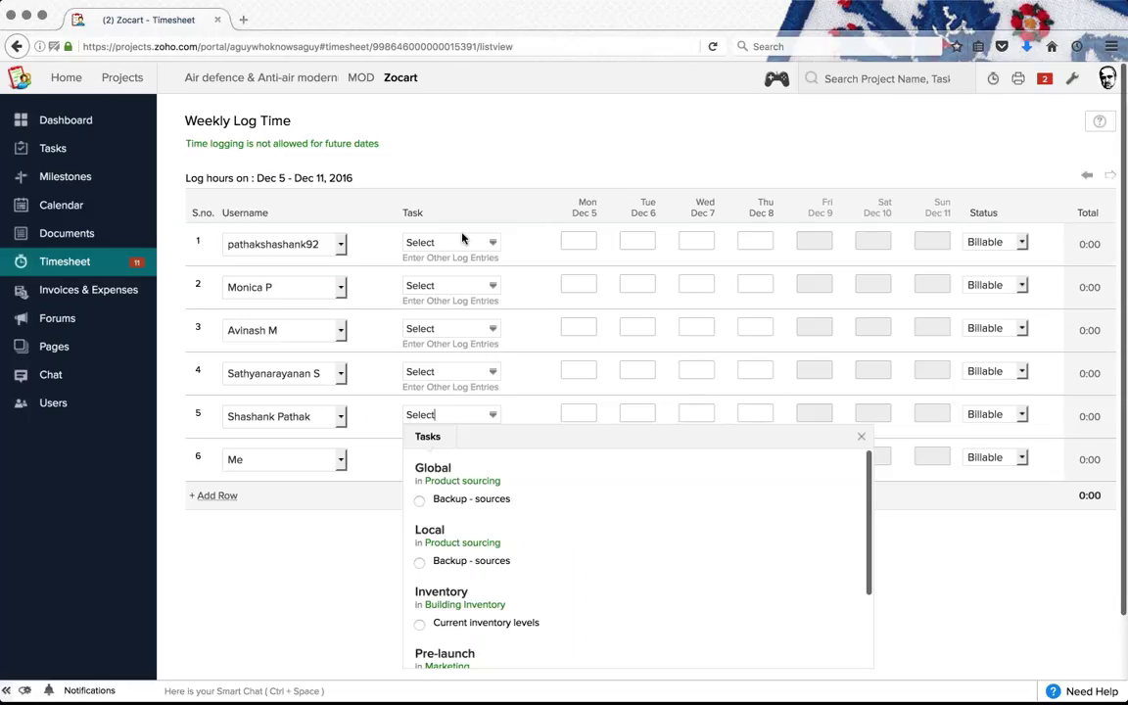
left_click(462, 238)
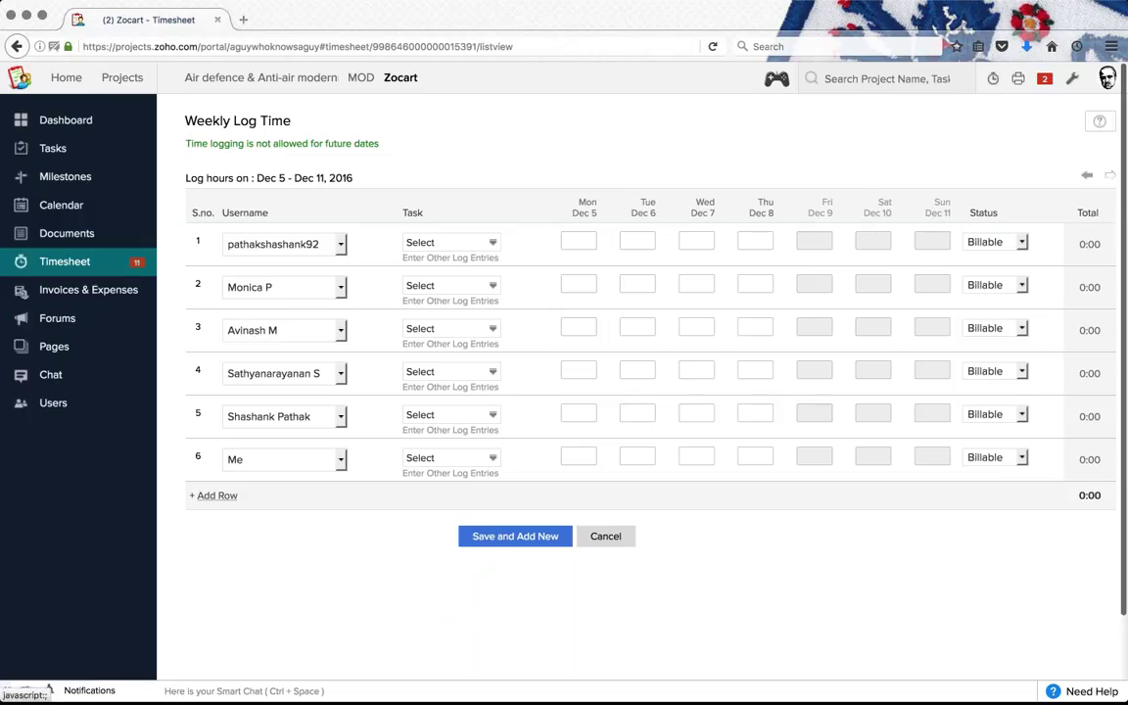
left_click(623, 536)
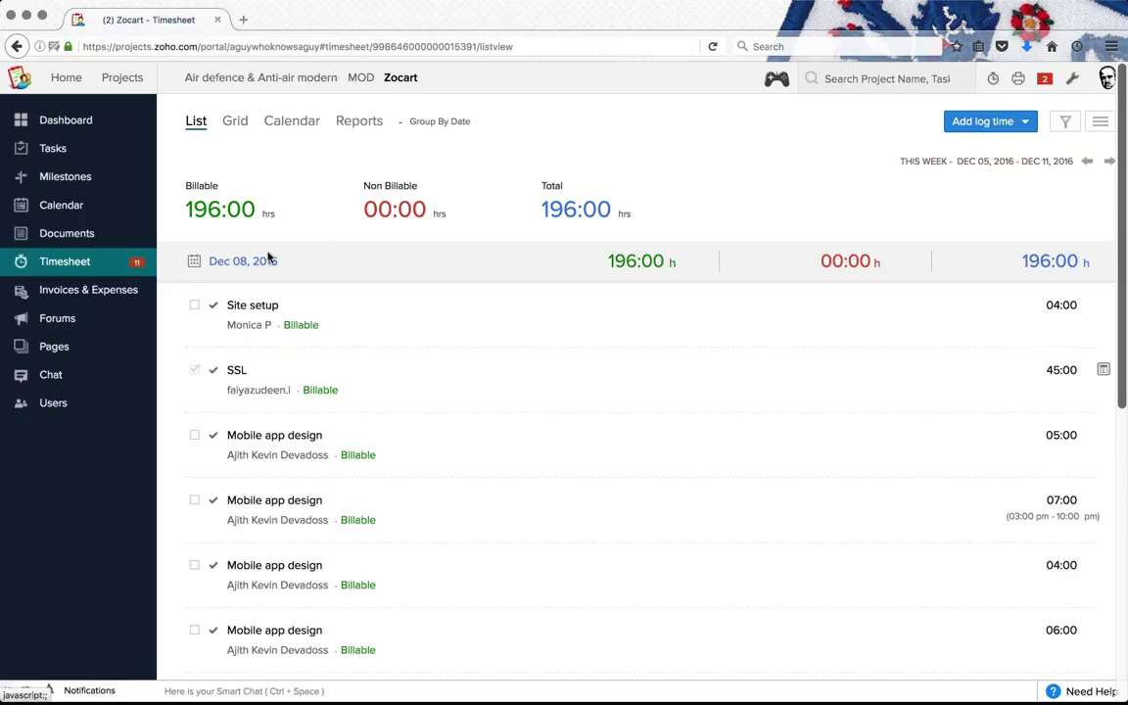
Step: Group the timesheet list by user and review each user's logged entries
left_click(1099, 121)
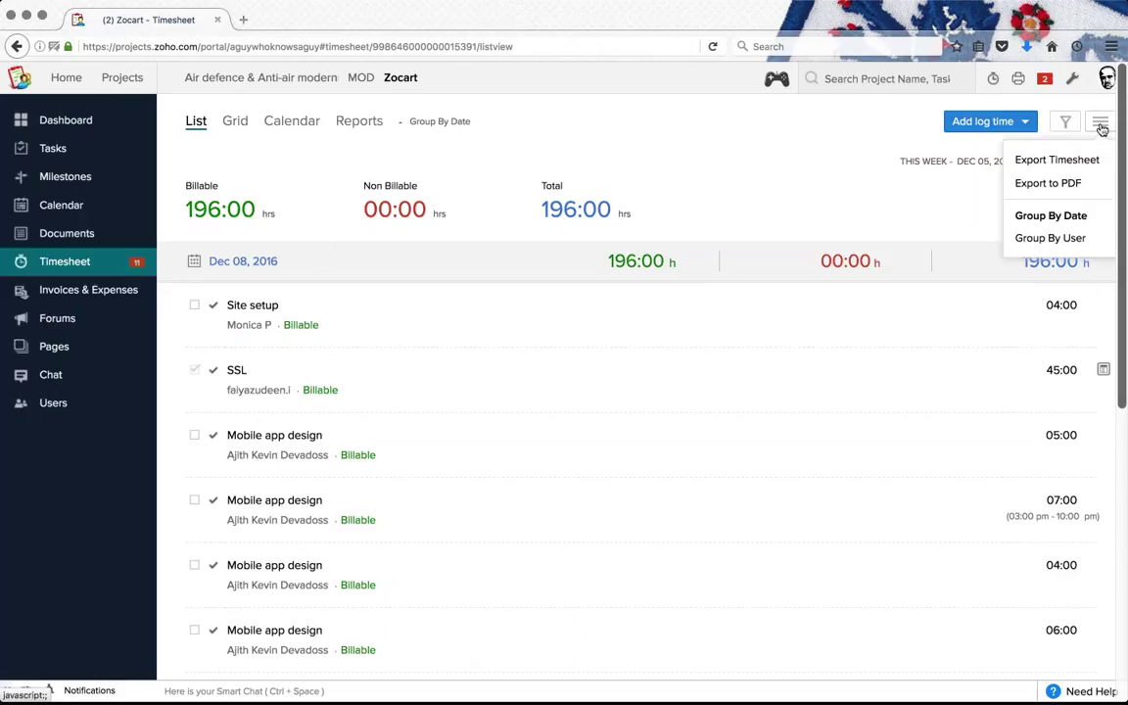
left_click(1062, 238)
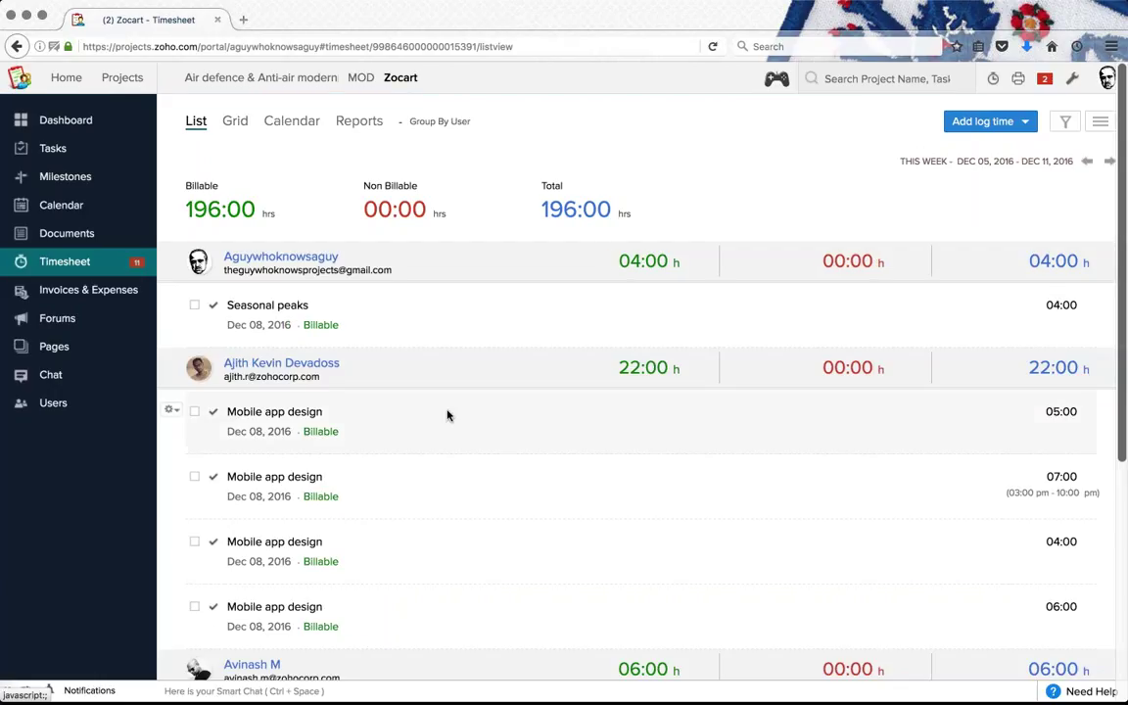
scroll(449, 415, "down", 3)
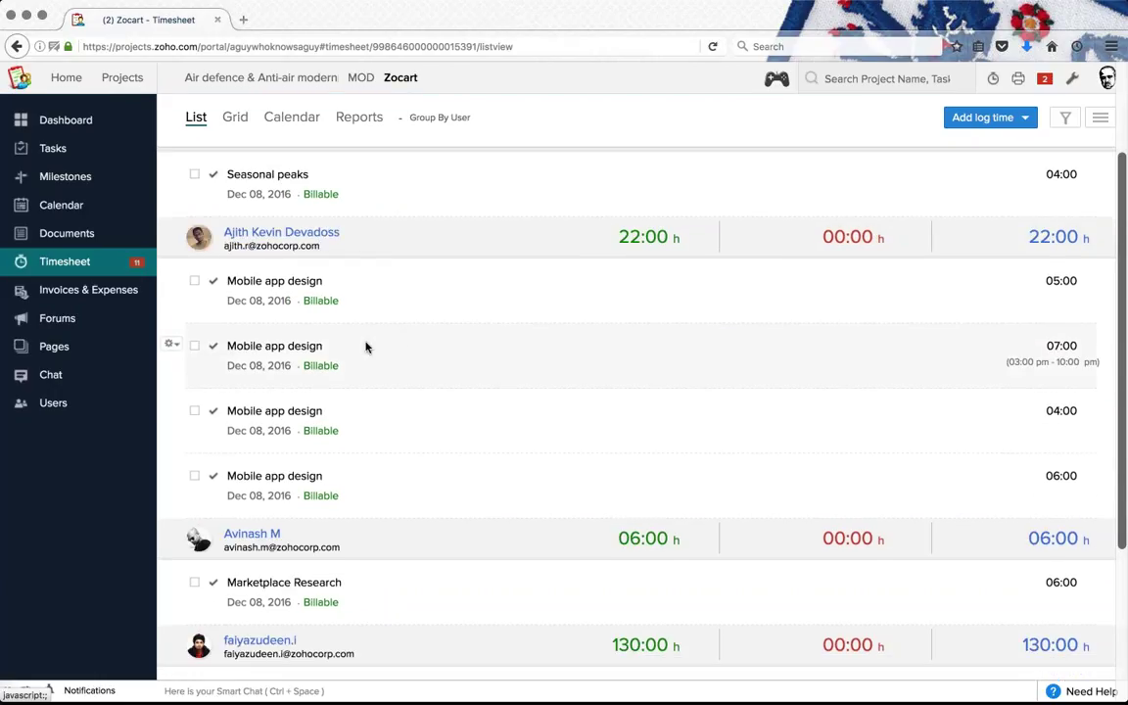
scroll(372, 345, "down", 5)
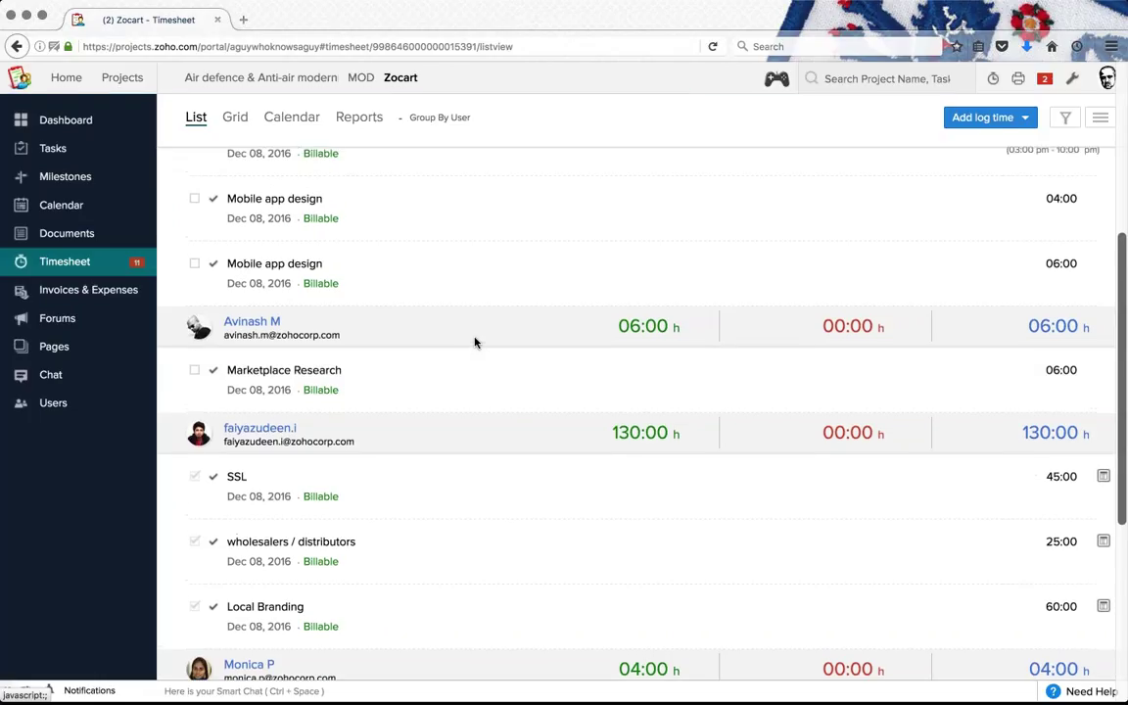
scroll(476, 341, "up", 8)
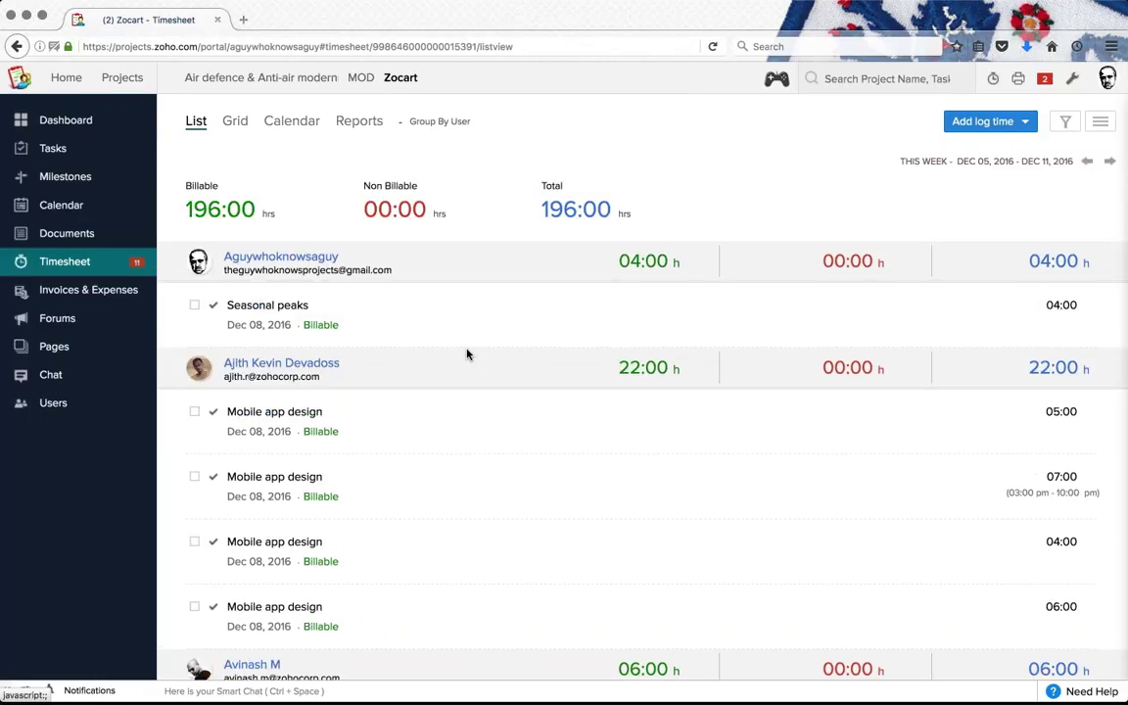
Step: View the project's timesheet as a grid, as a monthly calendar and as reports
left_click(235, 122)
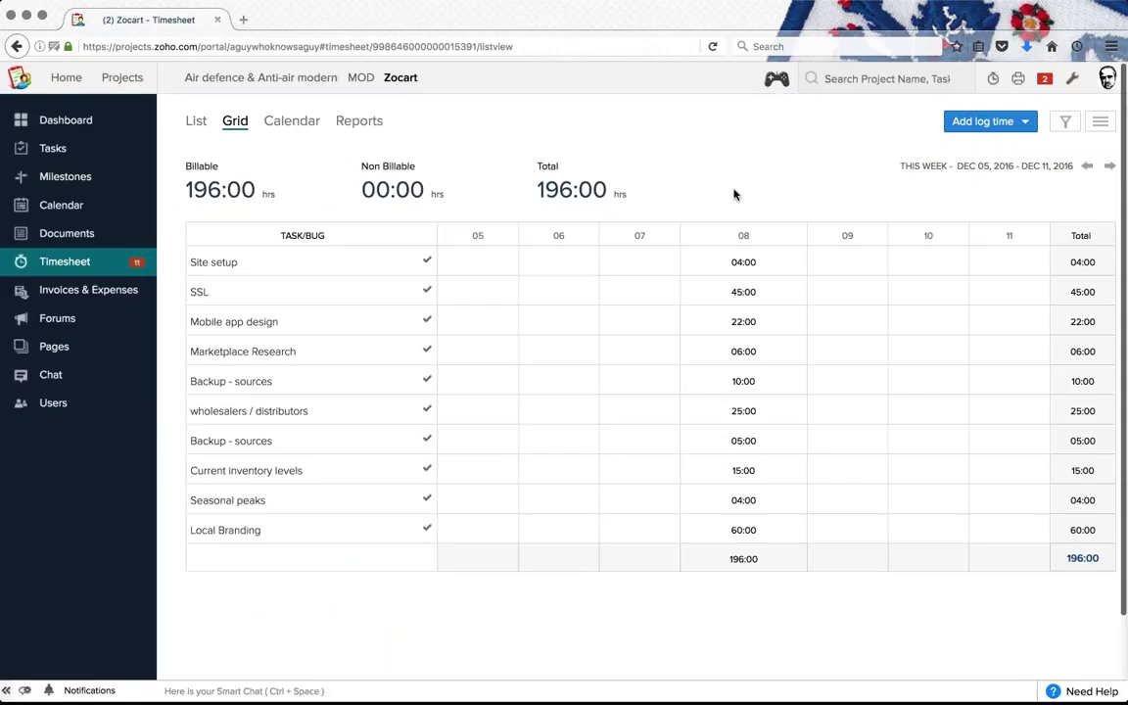
left_click(279, 119)
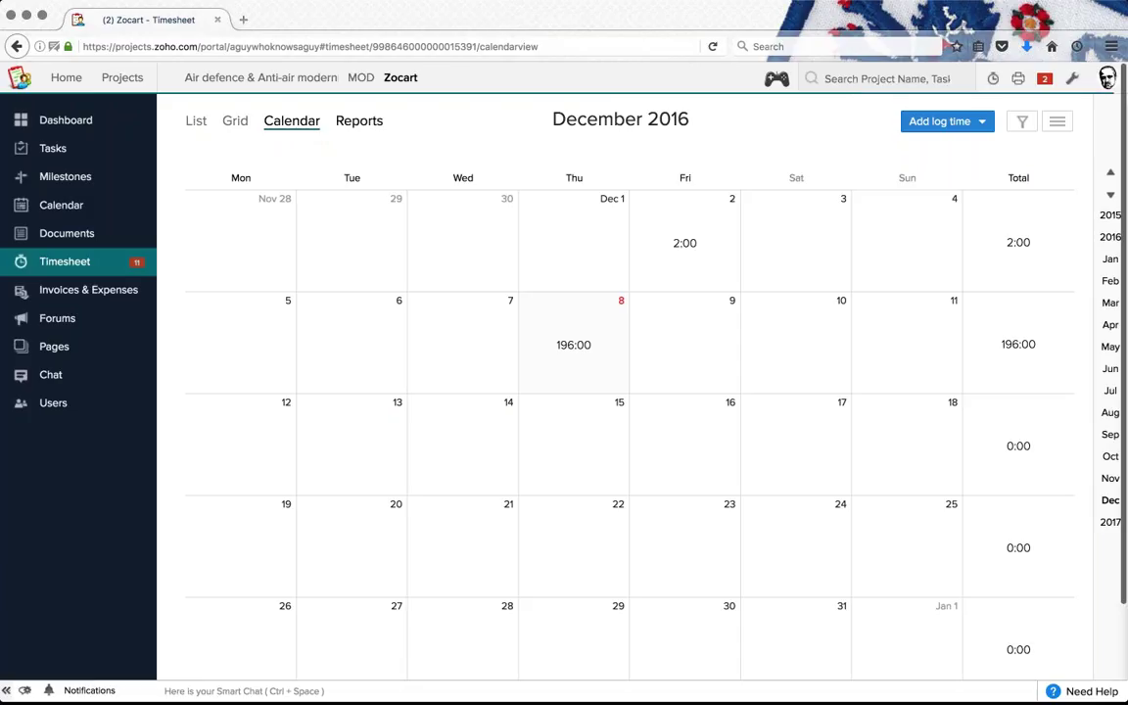
left_click(362, 120)
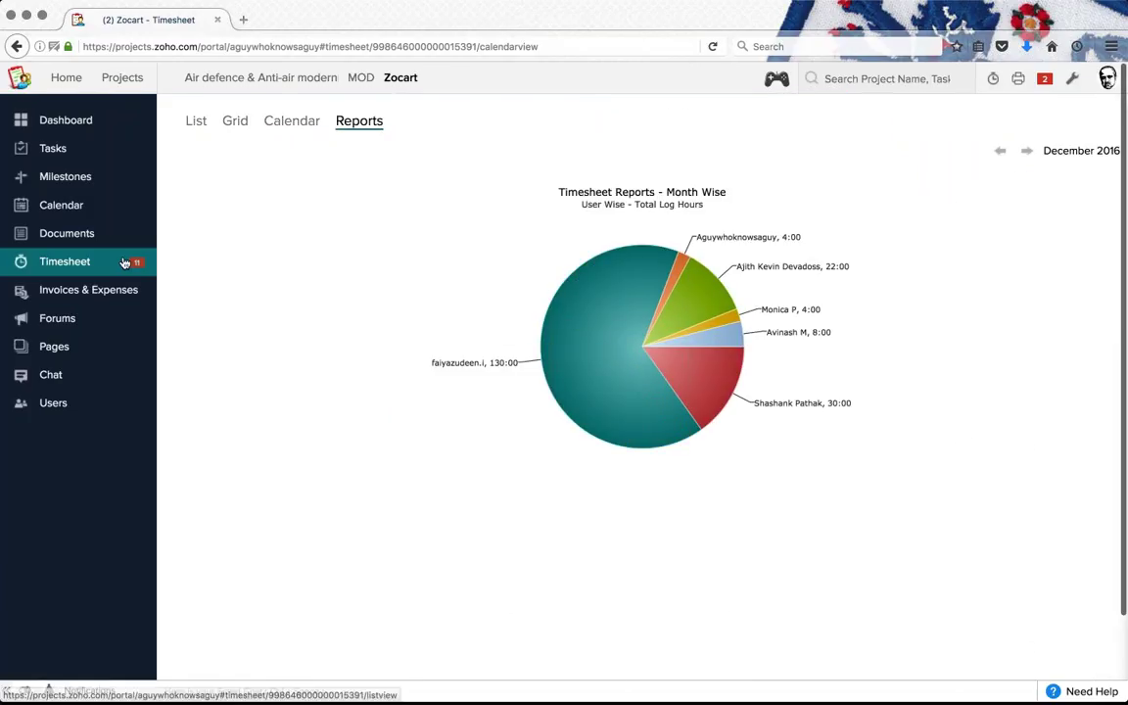
Step: Examine the draft Global Retail inc invoice dated 08 Dec 2016 in the project's invoices, and close it
left_click(48, 297)
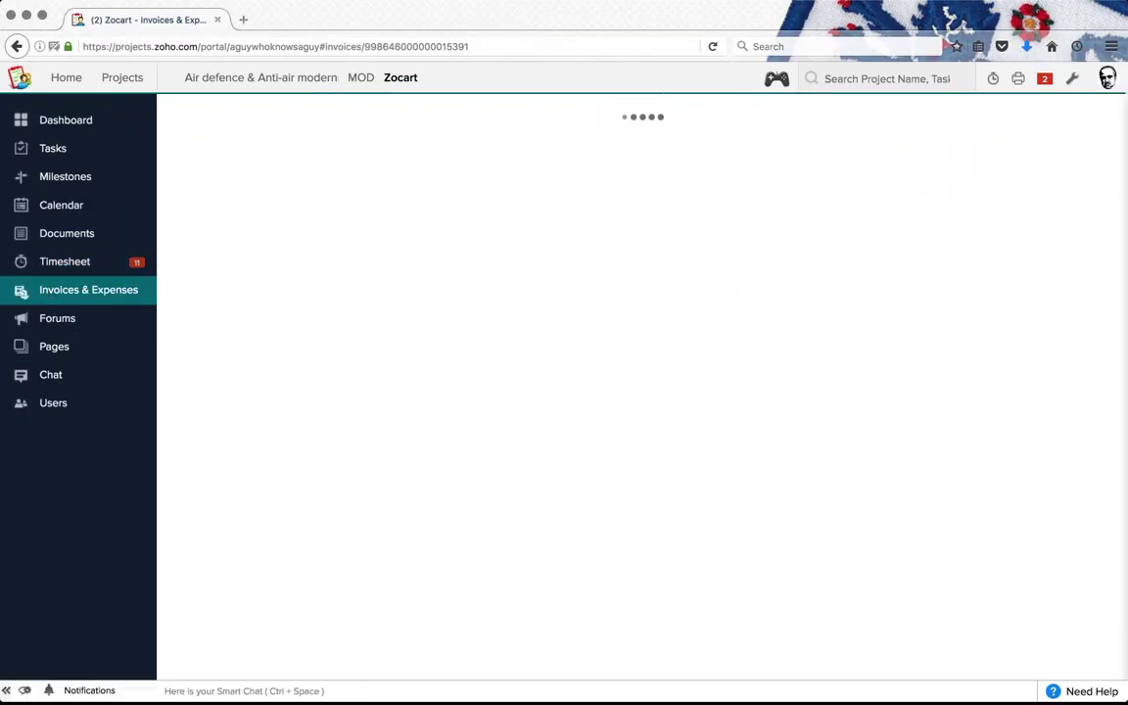
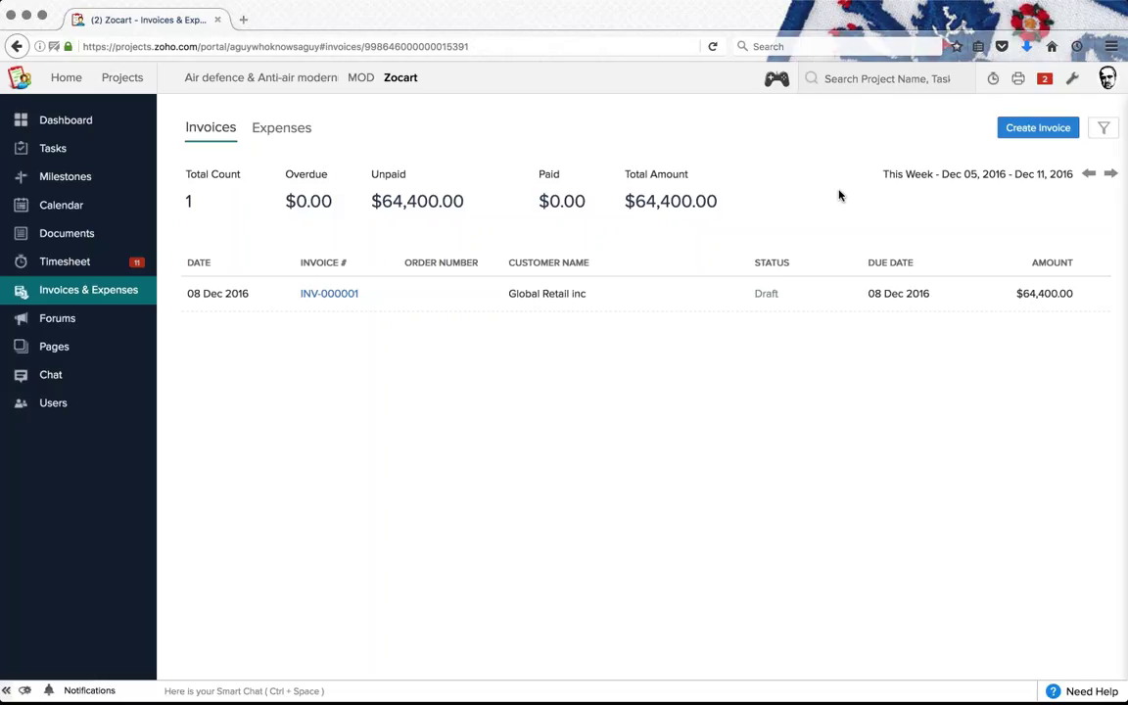
left_click(333, 293)
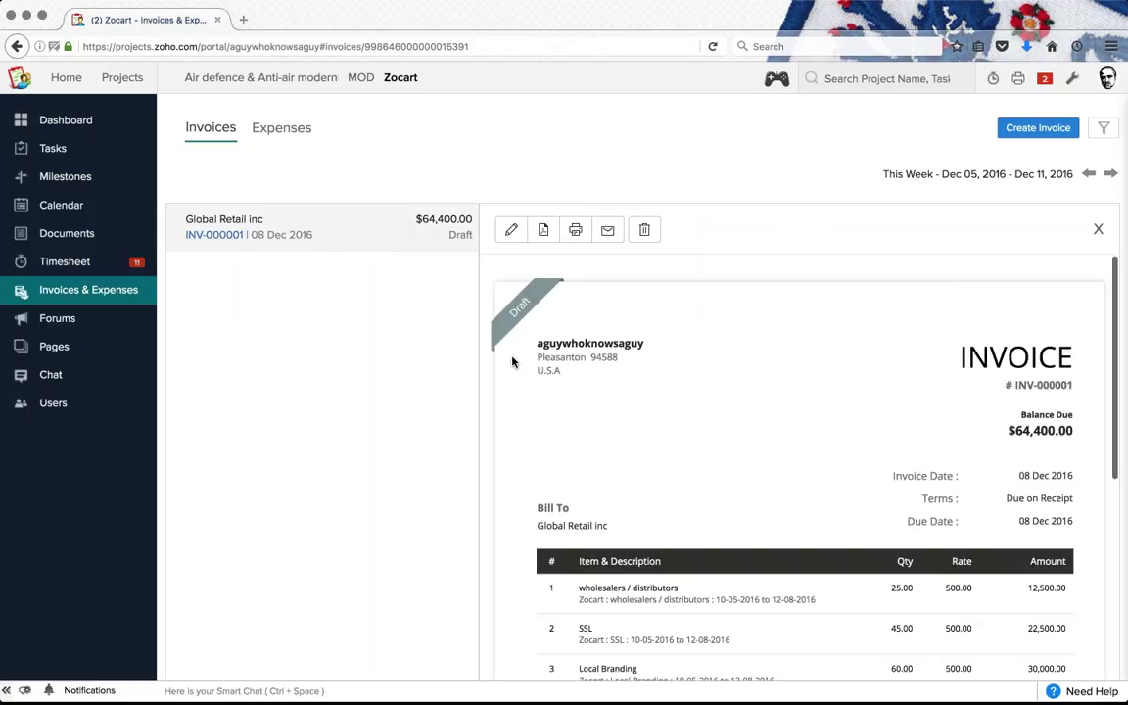
scroll(875, 491, "down", 1)
scroll(875, 491, "down", 3)
scroll(825, 390, "up", 3)
scroll(592, 424, "down", 5)
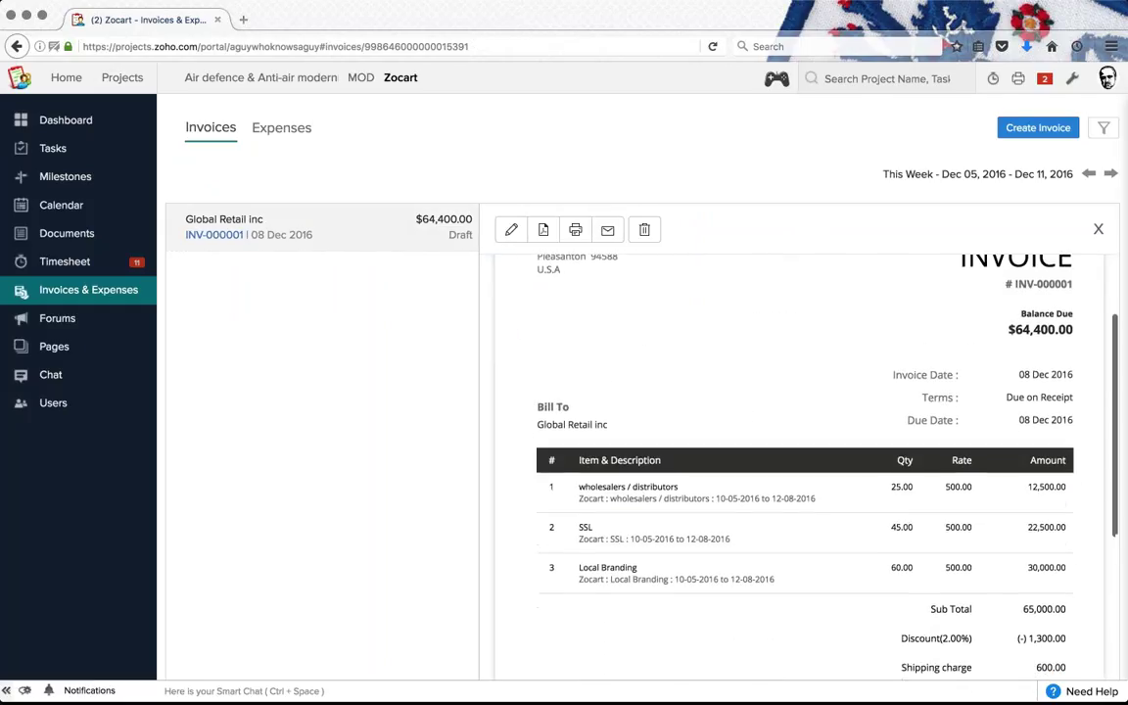
scroll(861, 385, "up", 5)
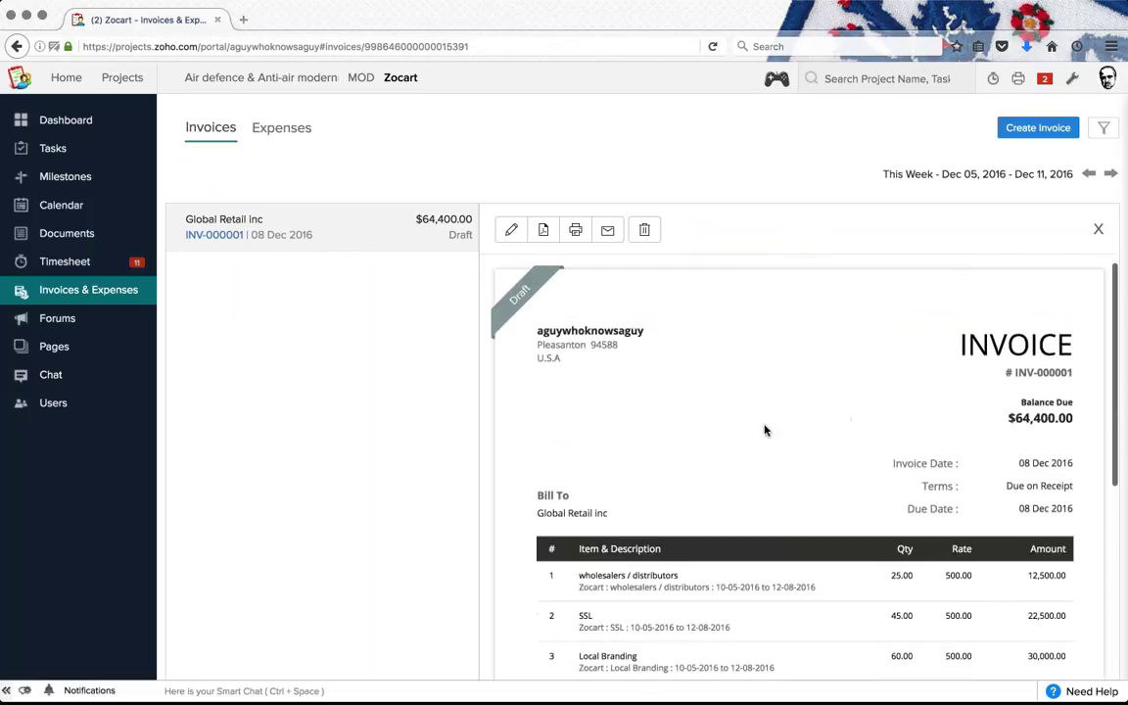
scroll(765, 427, "down", 5)
scroll(792, 421, "up", 5)
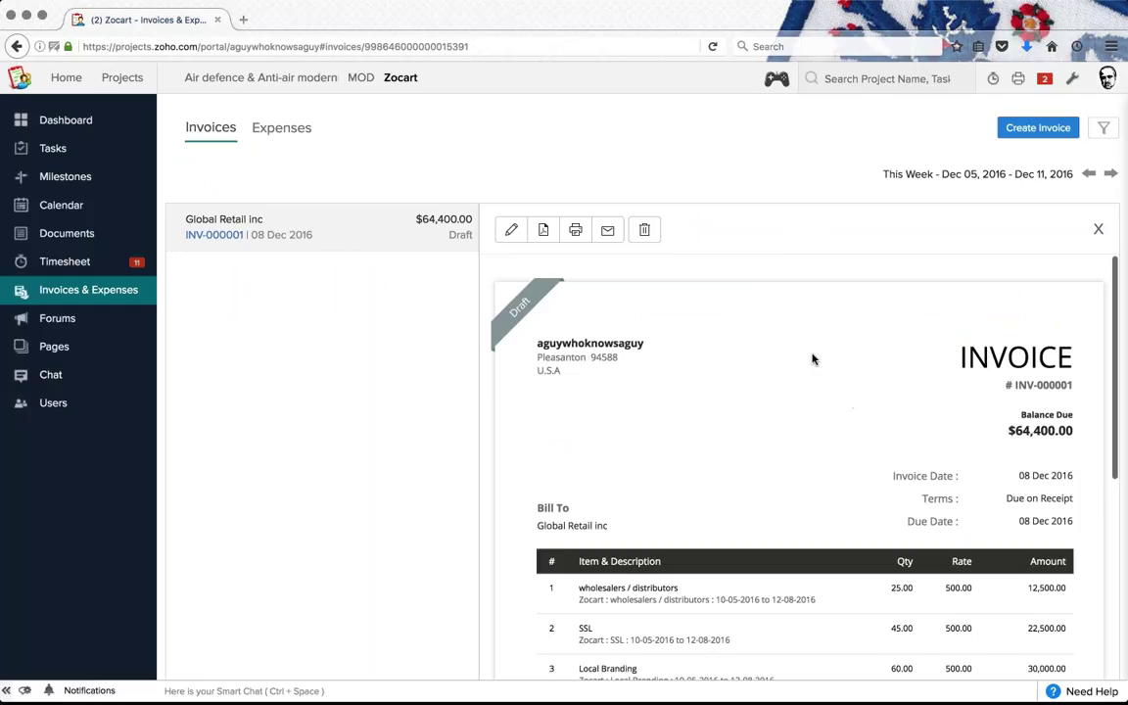
scroll(724, 455, "down", 5)
scroll(724, 455, "up", 4)
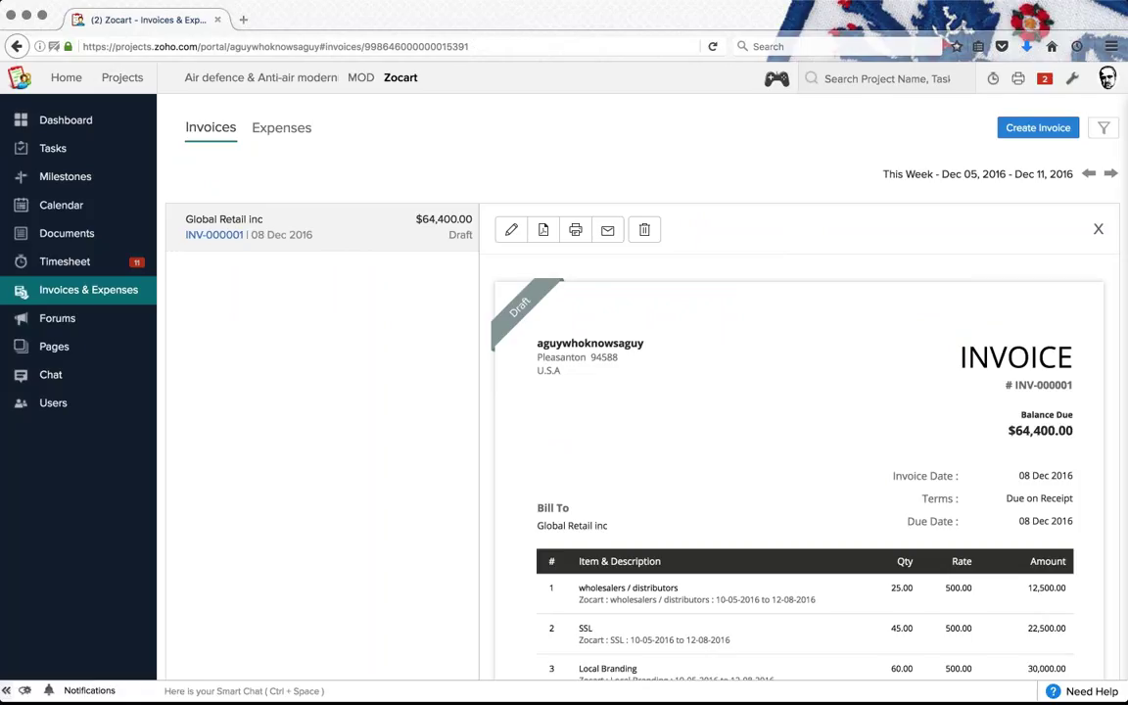
left_click(1097, 228)
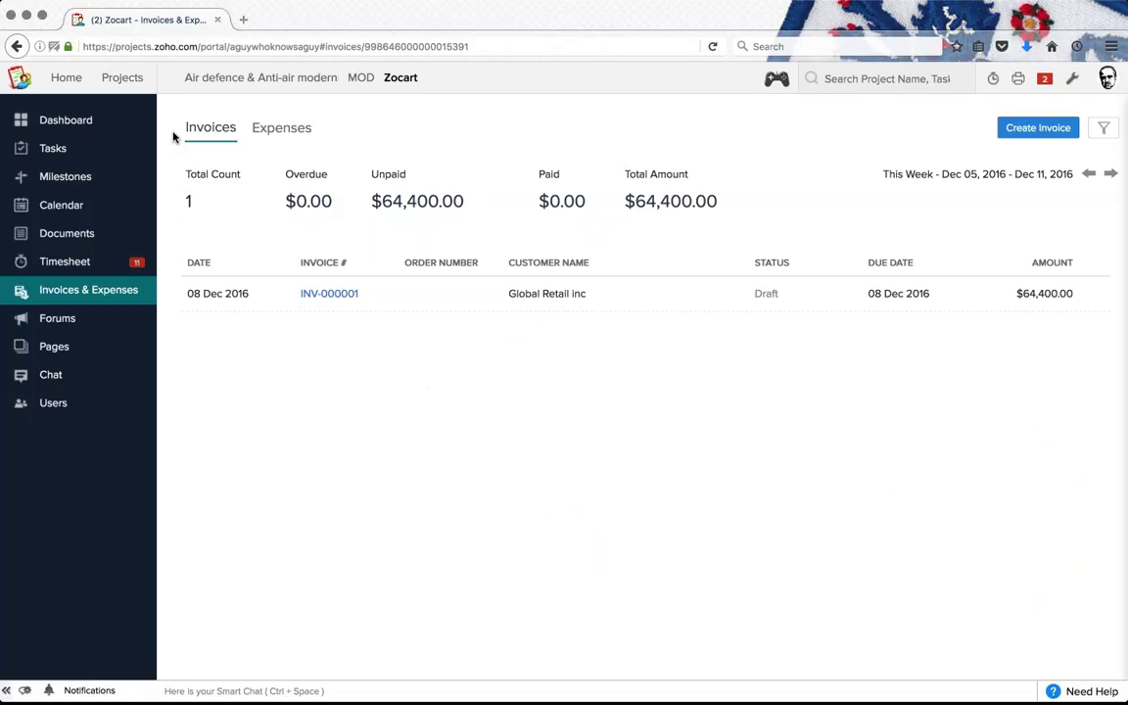
Step: Start a new invoice for Global Retail inc and sort its data by Tasks
left_click(1038, 128)
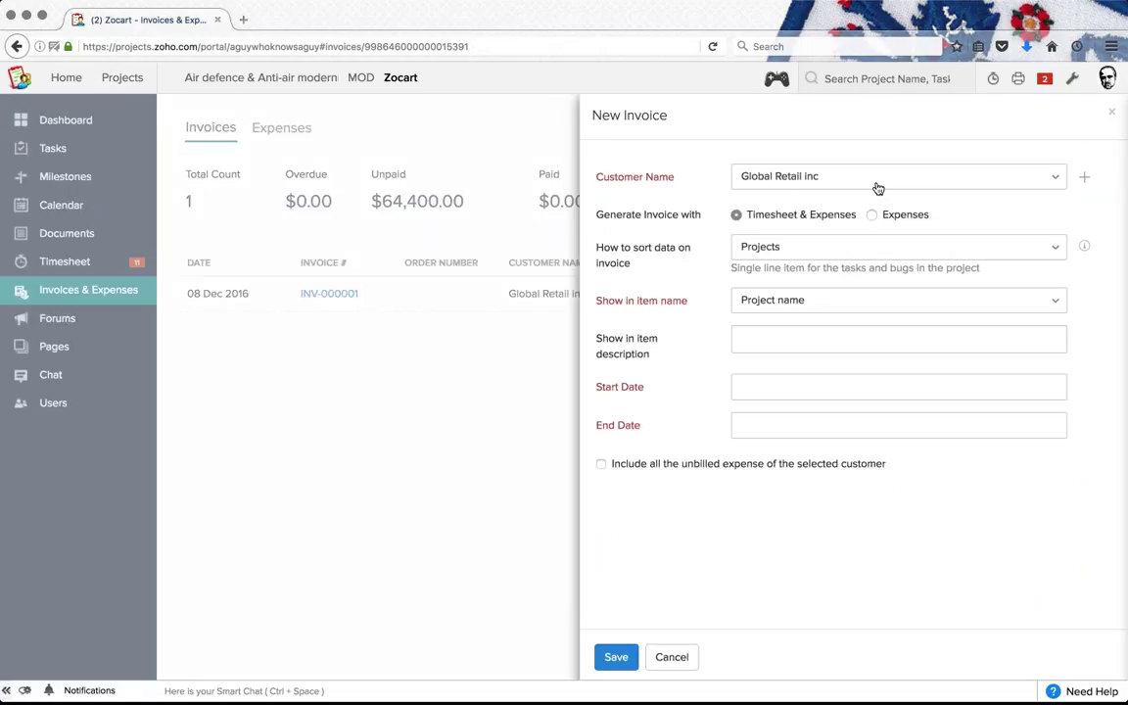
left_click(906, 184)
left_click(824, 247)
left_click(783, 294)
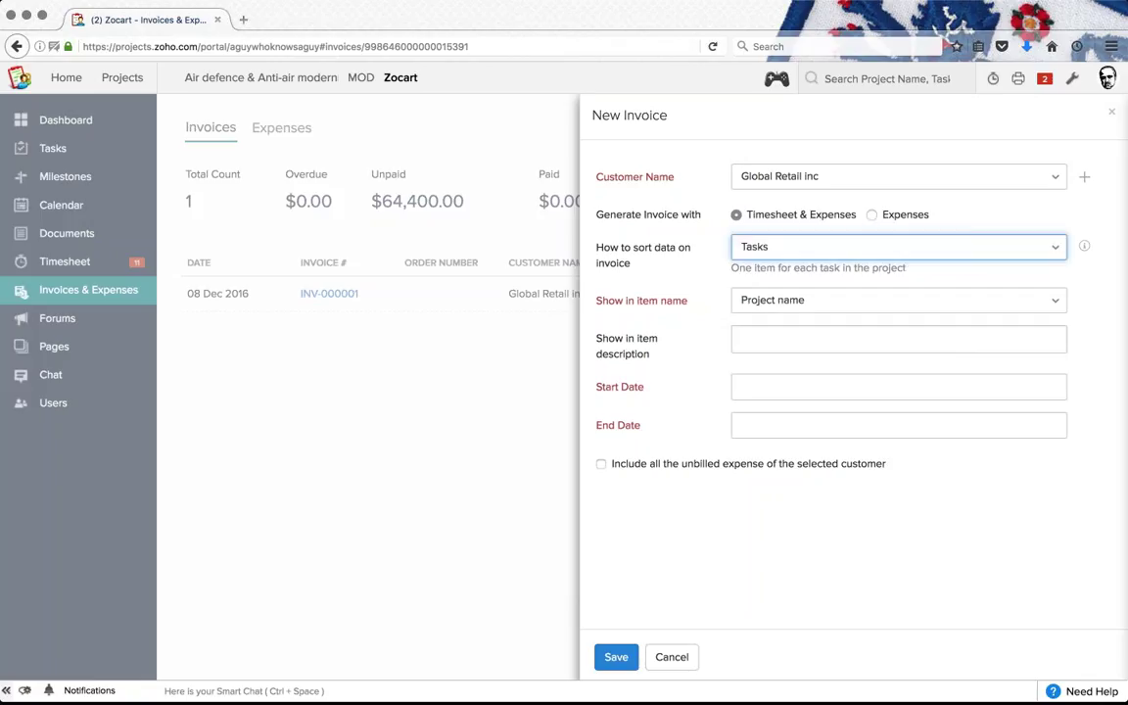
Step: View the other sorting options for the new invoice's data, keeping Tasks
left_click(798, 253)
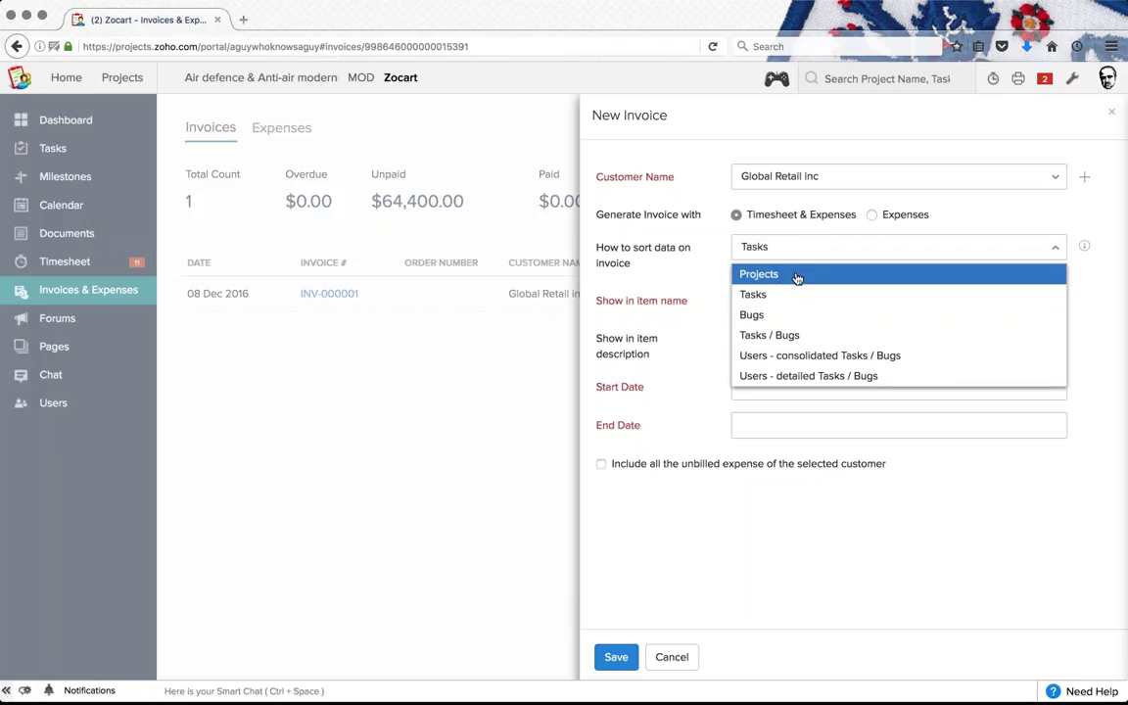
key("Down")
key("Down")
key("Down")
key("Down")
key("Down")
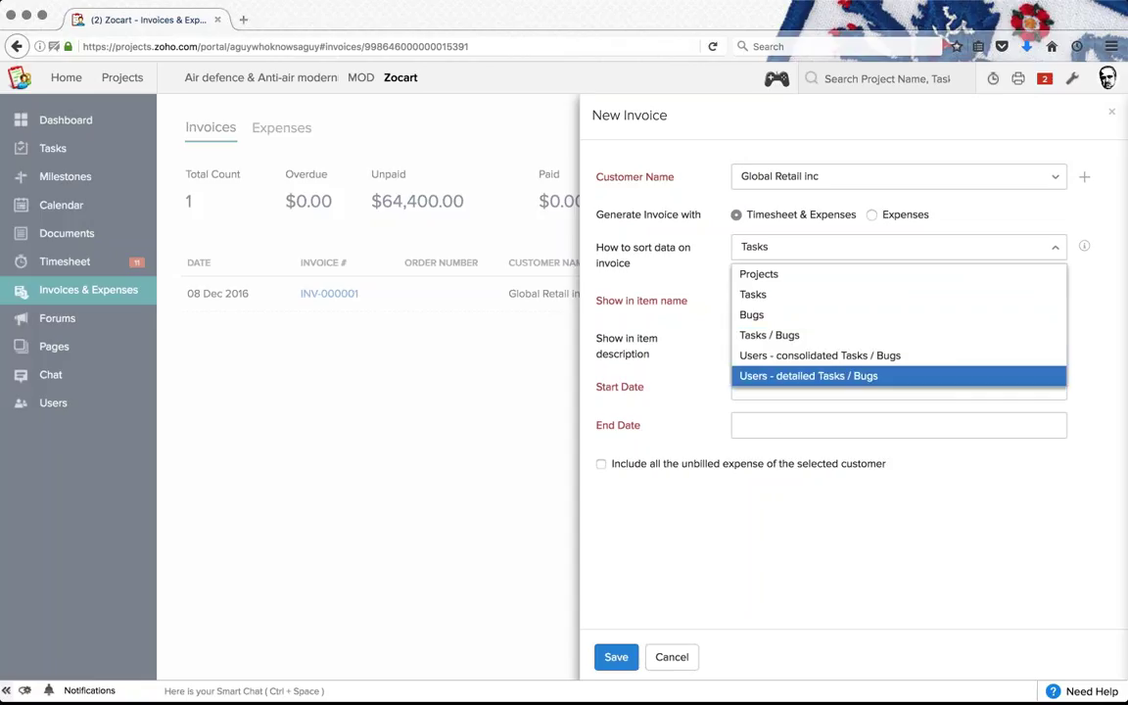
left_click(713, 295)
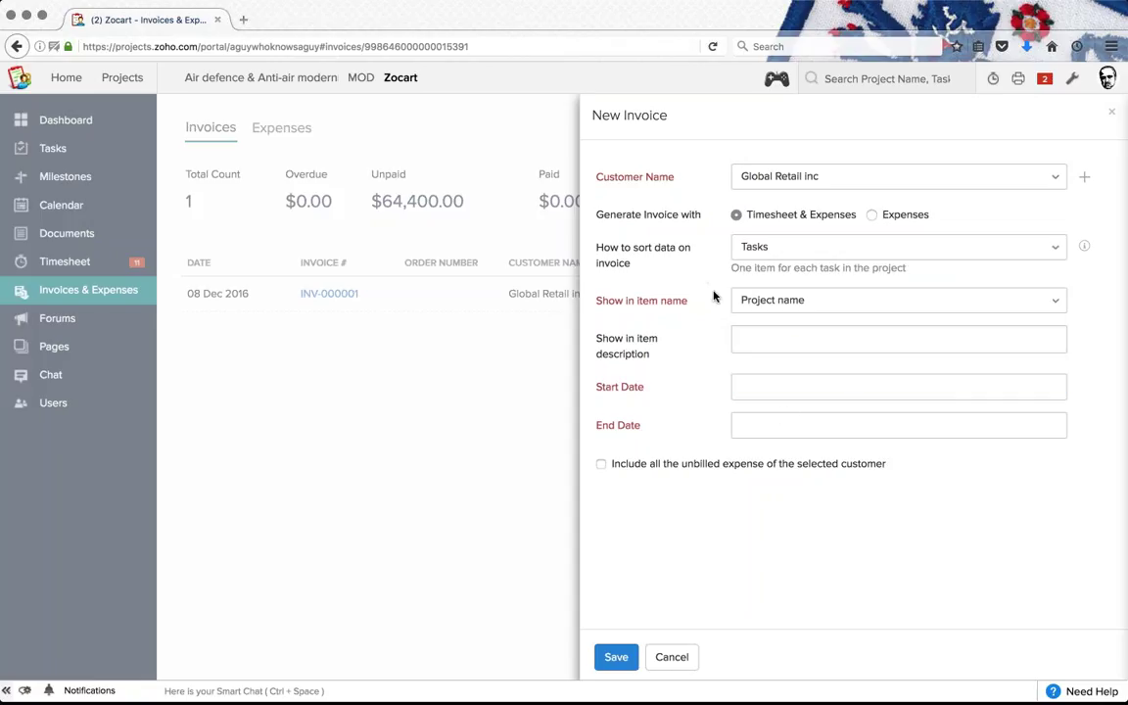
Step: Show Task Name as the invoice's item name, and Date Range, Task Name and Project name in the item description
left_click(763, 301)
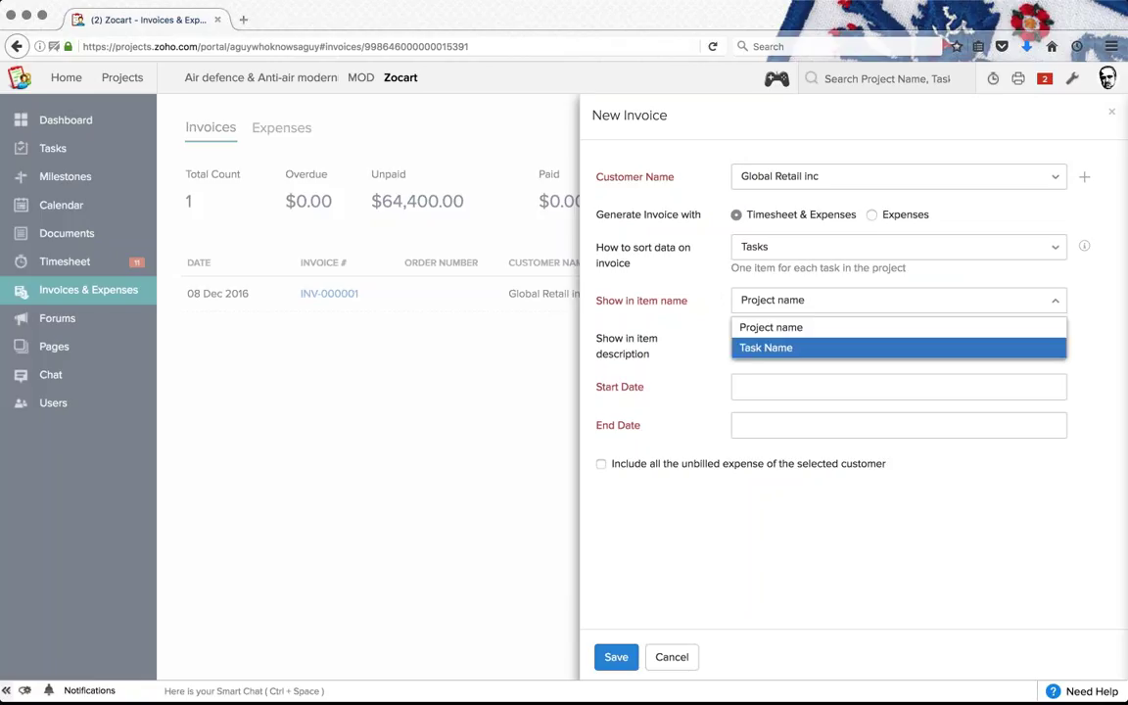
left_click(841, 346)
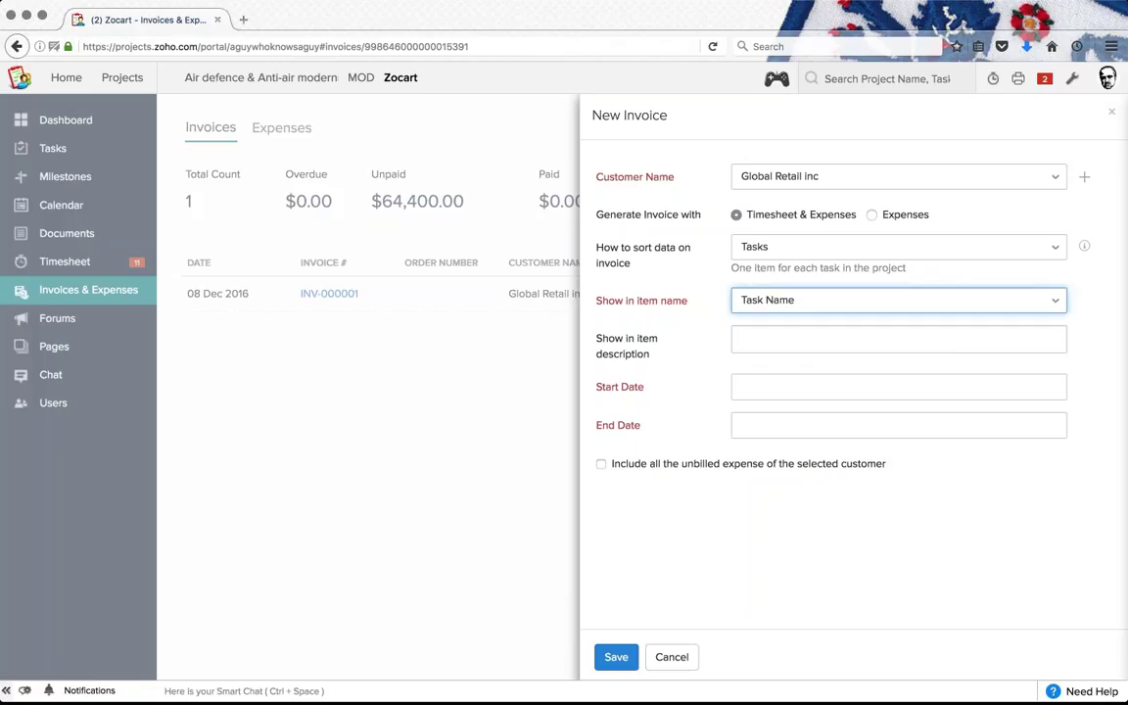
left_click(830, 339)
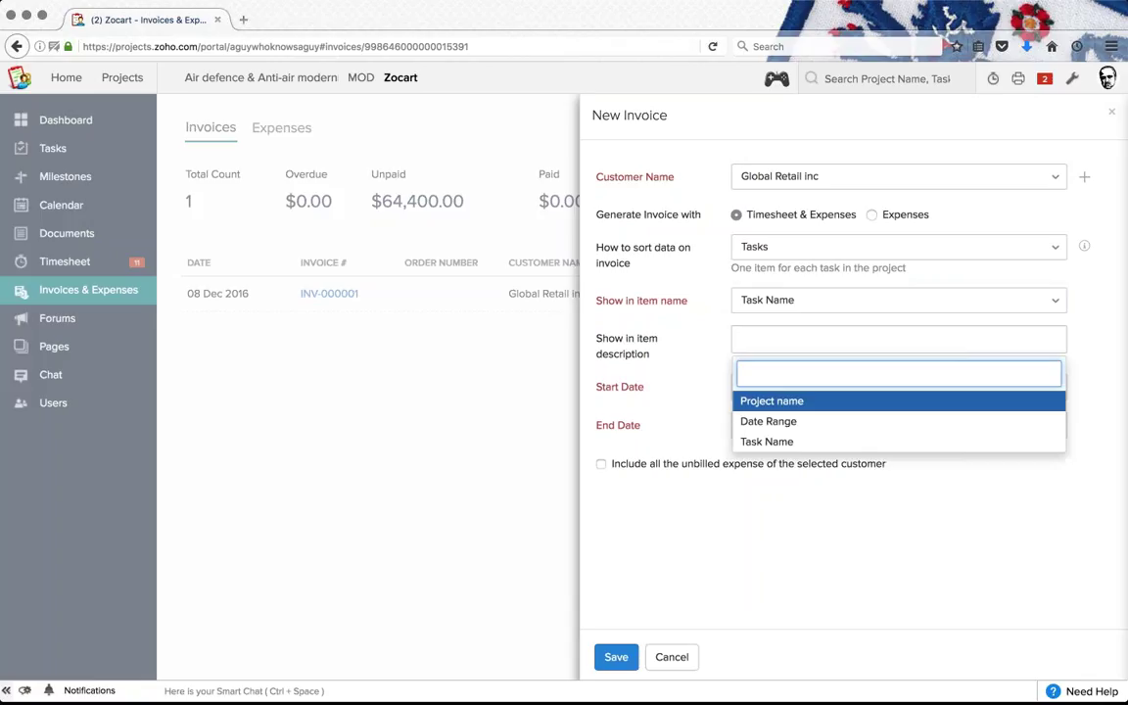
left_click(801, 423)
left_click(881, 339)
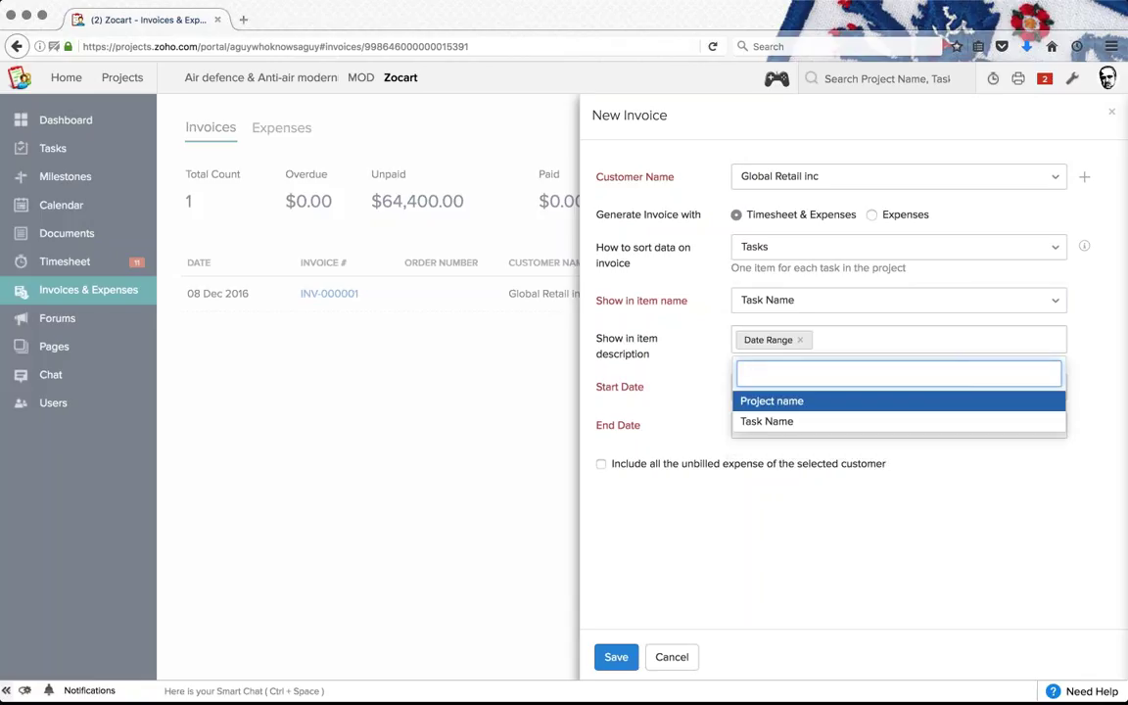
left_click(768, 420)
left_click(954, 344)
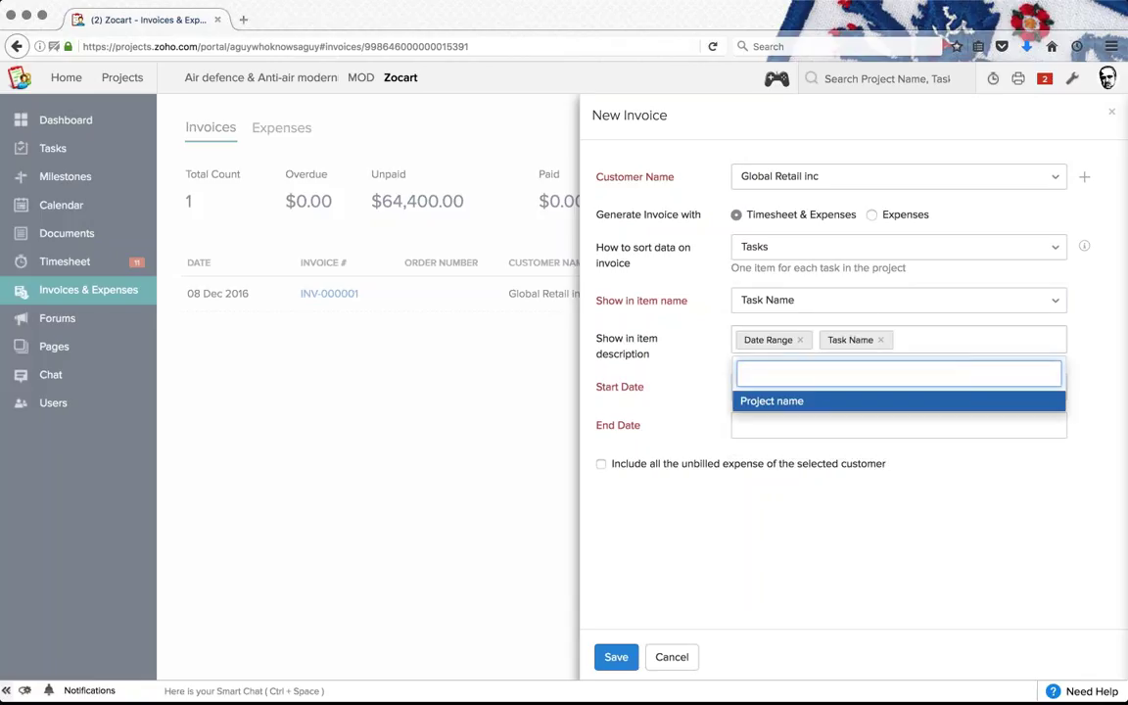
left_click(771, 401)
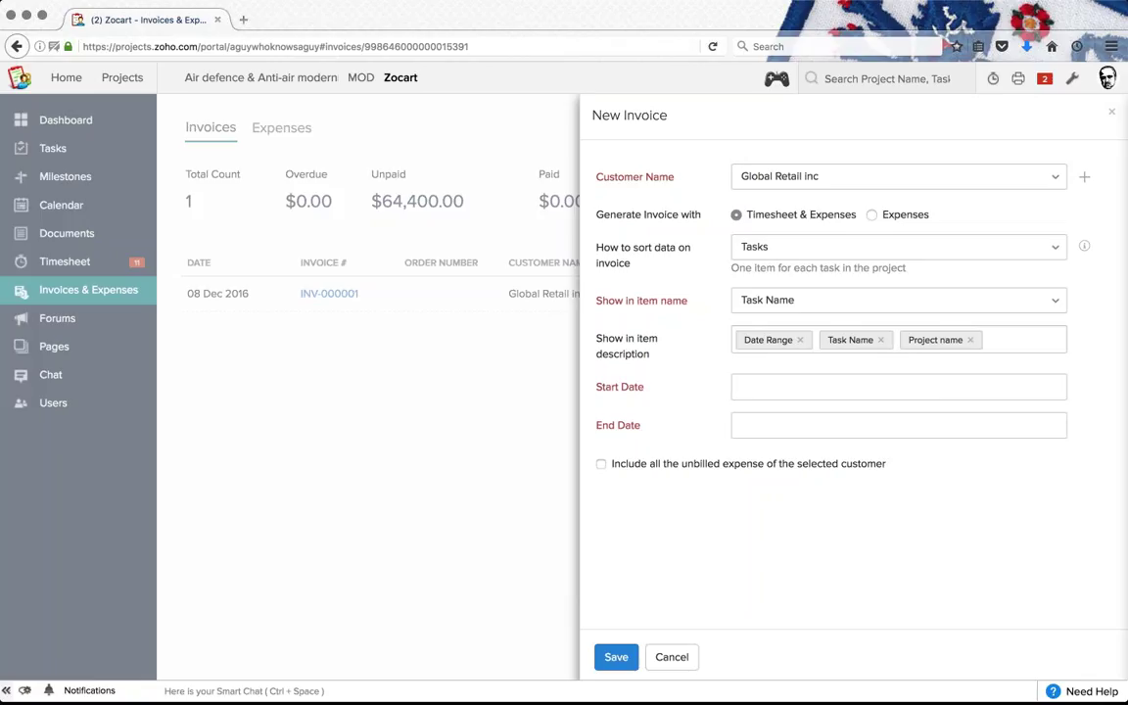
Step: Try to save the invoice for 01 Oct 2016 to 09 Dec 2016, and cancel it
left_click(783, 387)
left_click(745, 489)
left_click(827, 425)
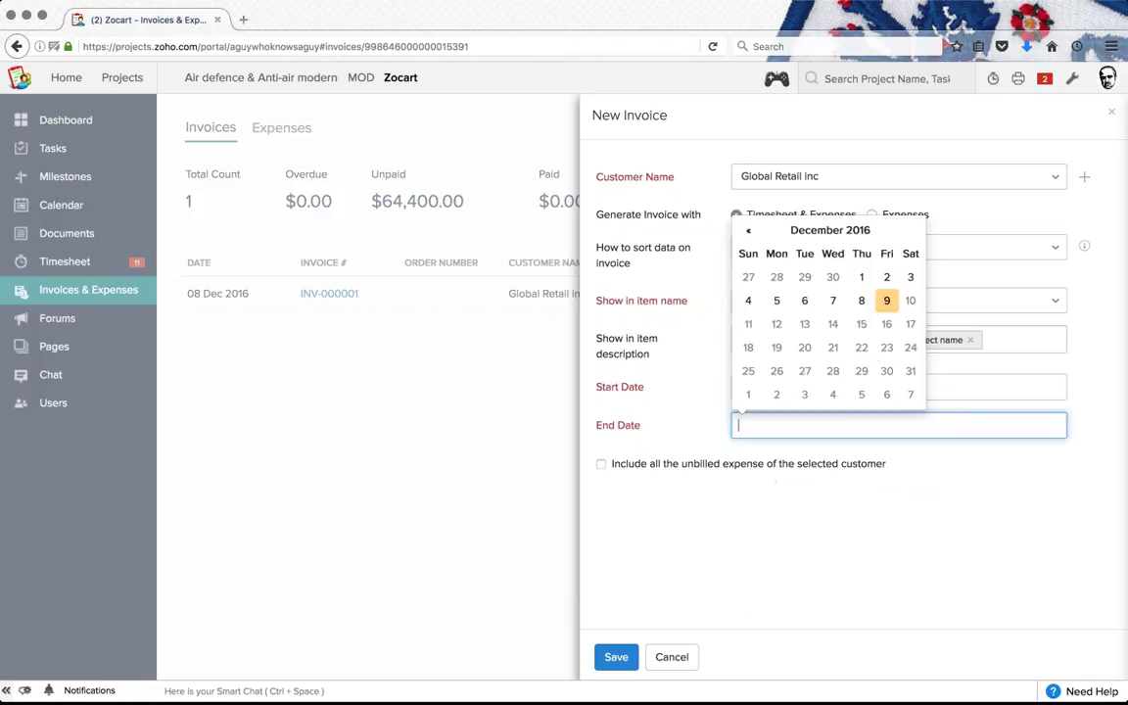
left_click(887, 301)
left_click(840, 390)
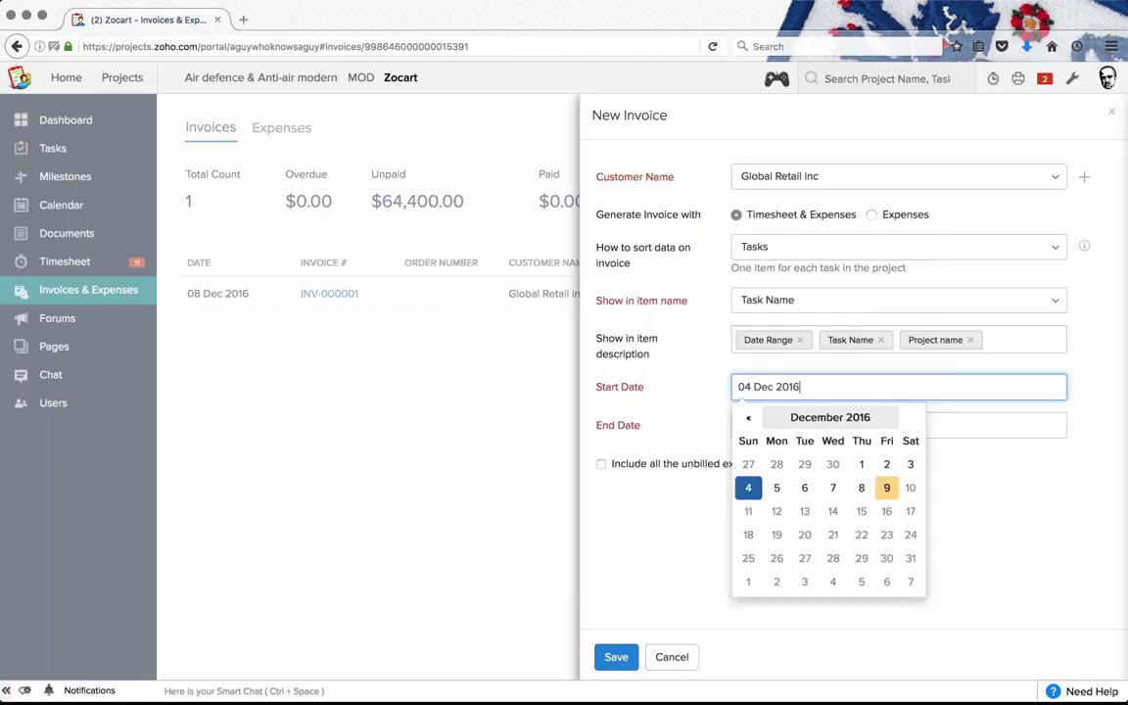
left_click(748, 418)
left_click(748, 418)
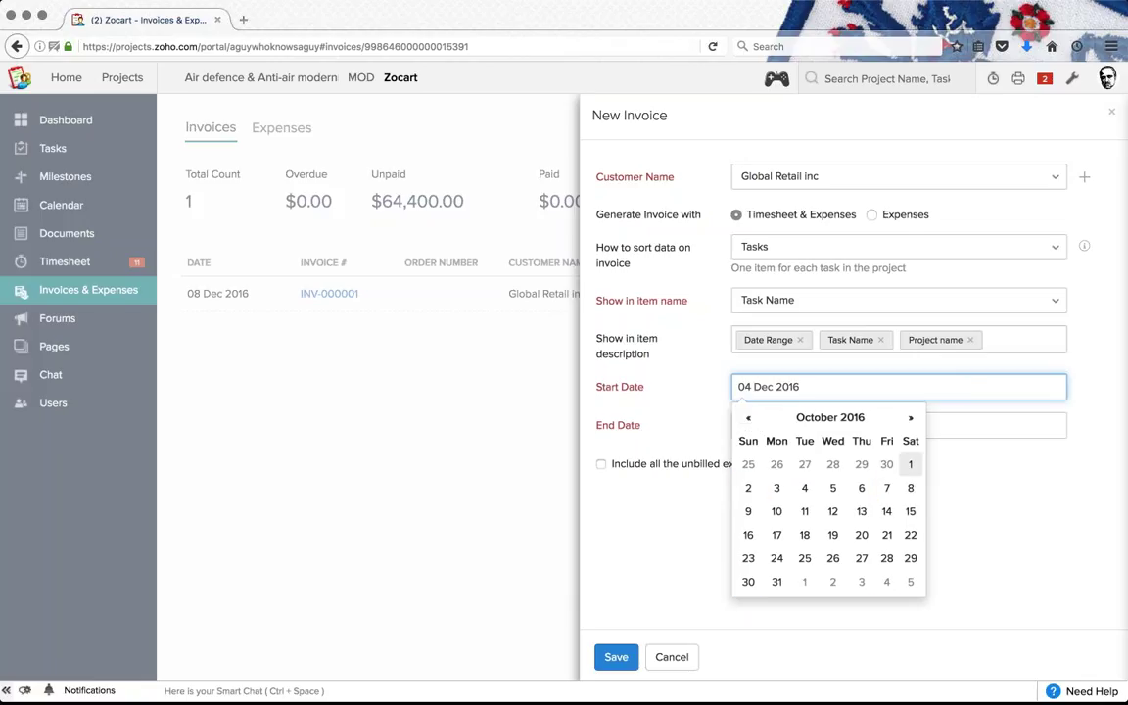
left_click(909, 464)
left_click(616, 660)
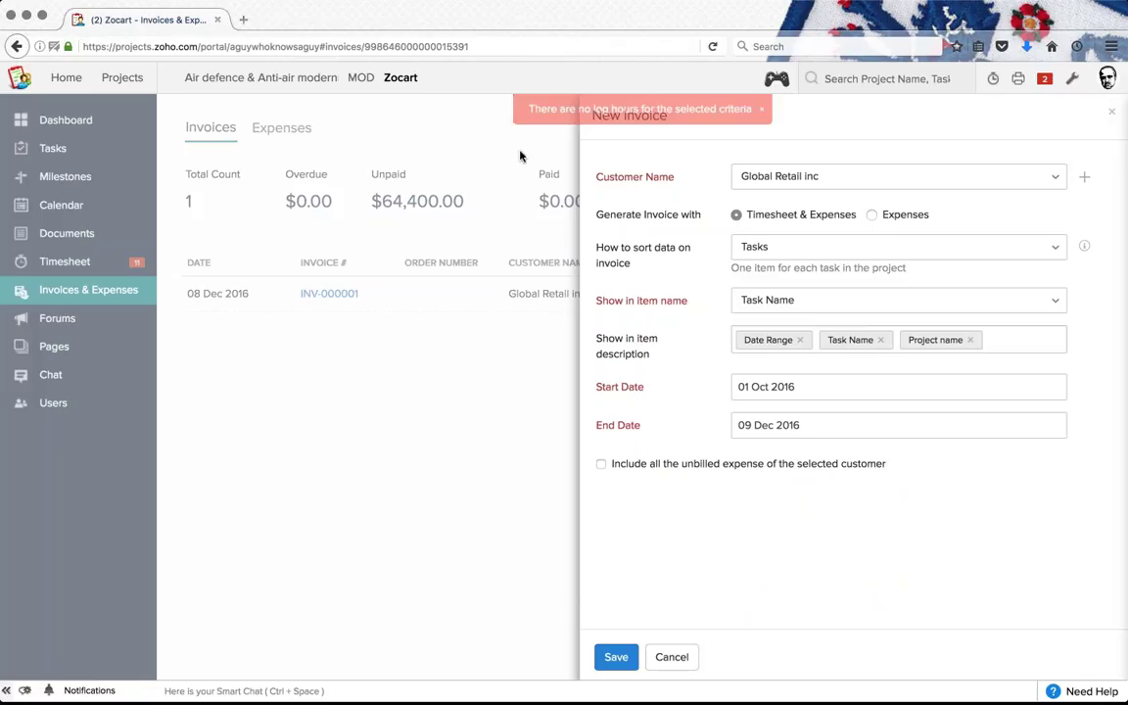
left_click(671, 656)
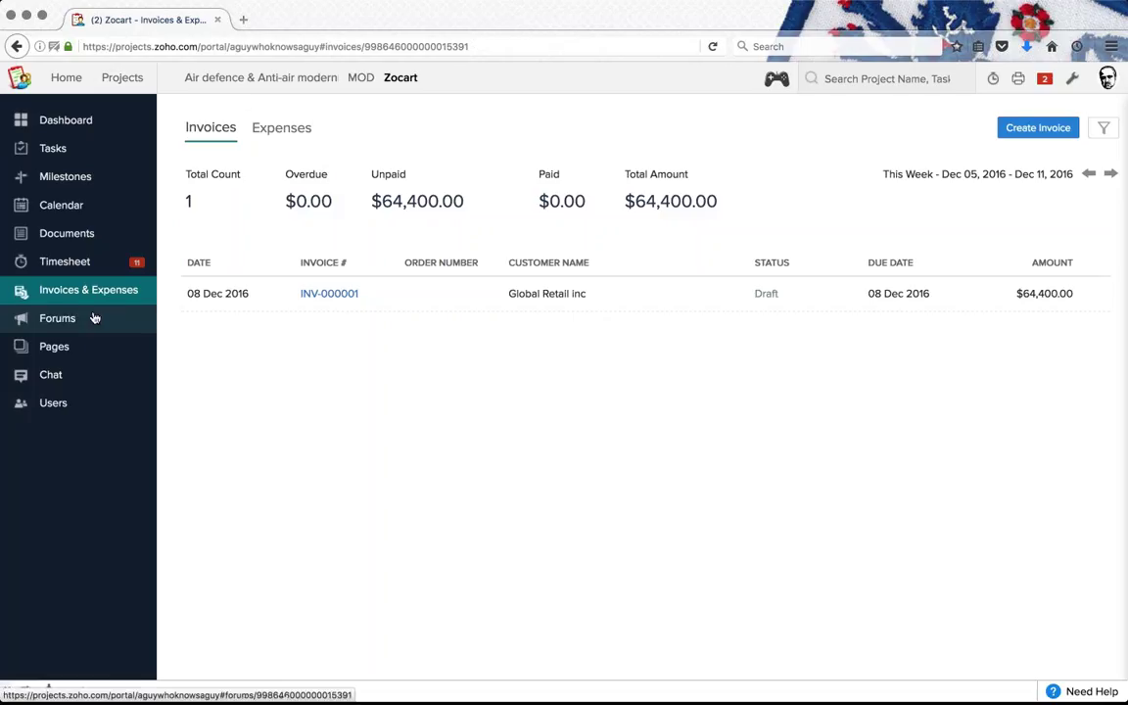
Step: Start a new Zocart expense and set its expense account to Printing and Stationery
left_click(281, 127)
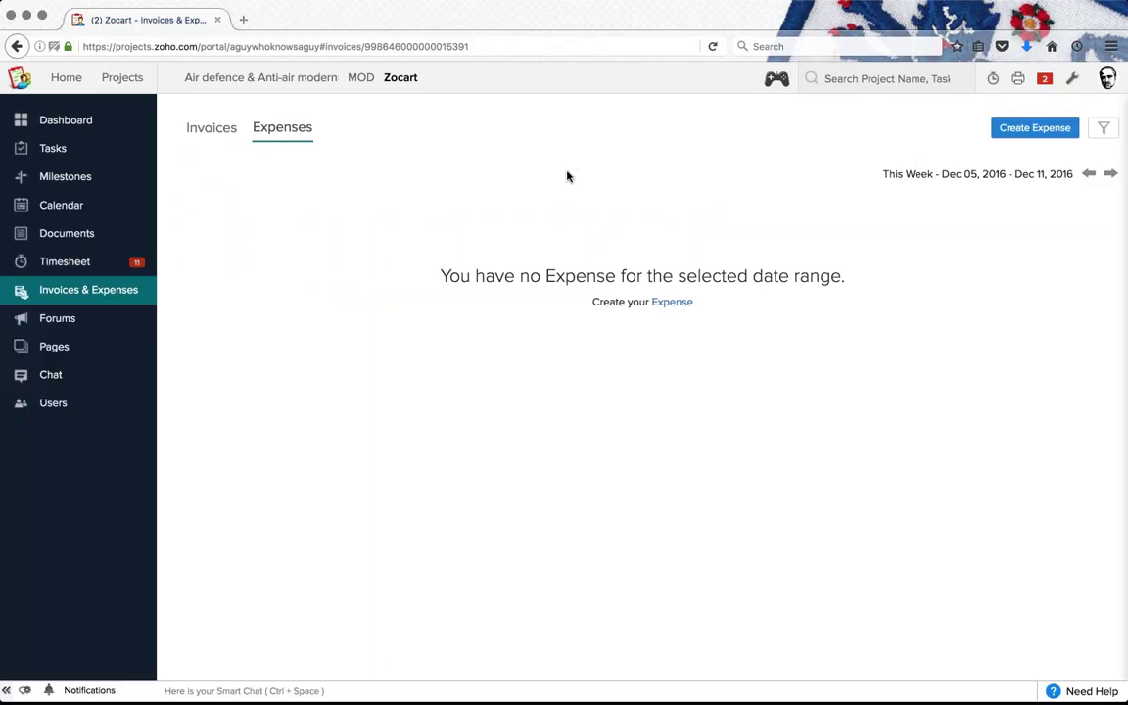
left_click(1018, 134)
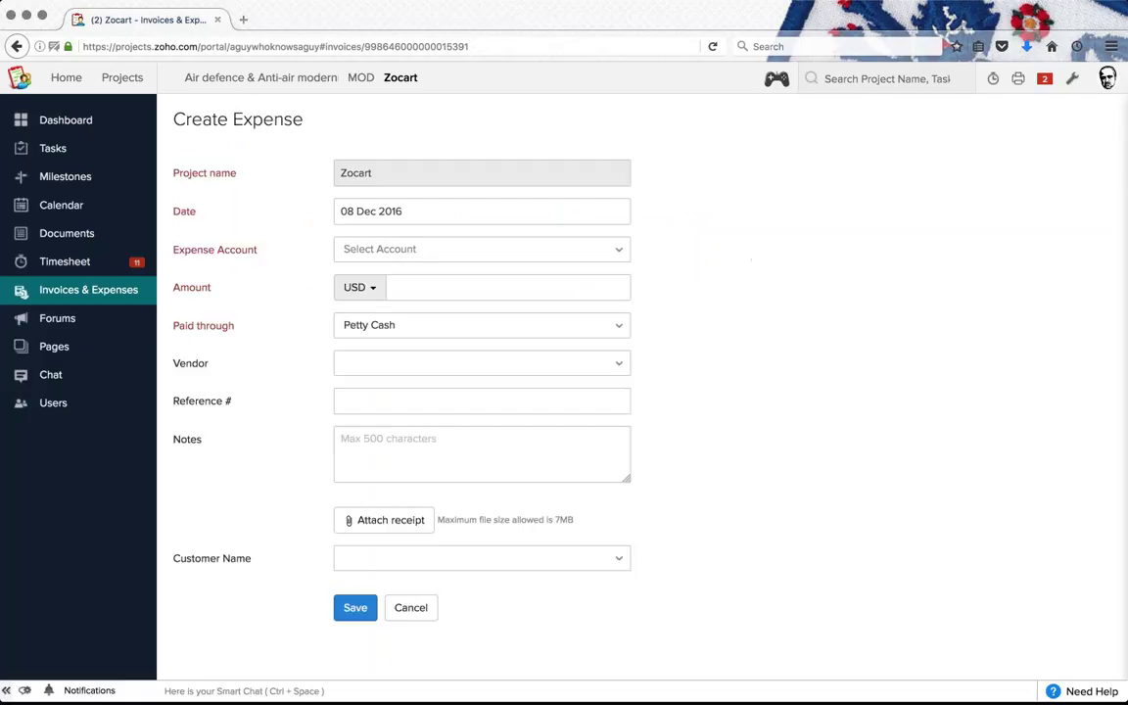
left_click(577, 253)
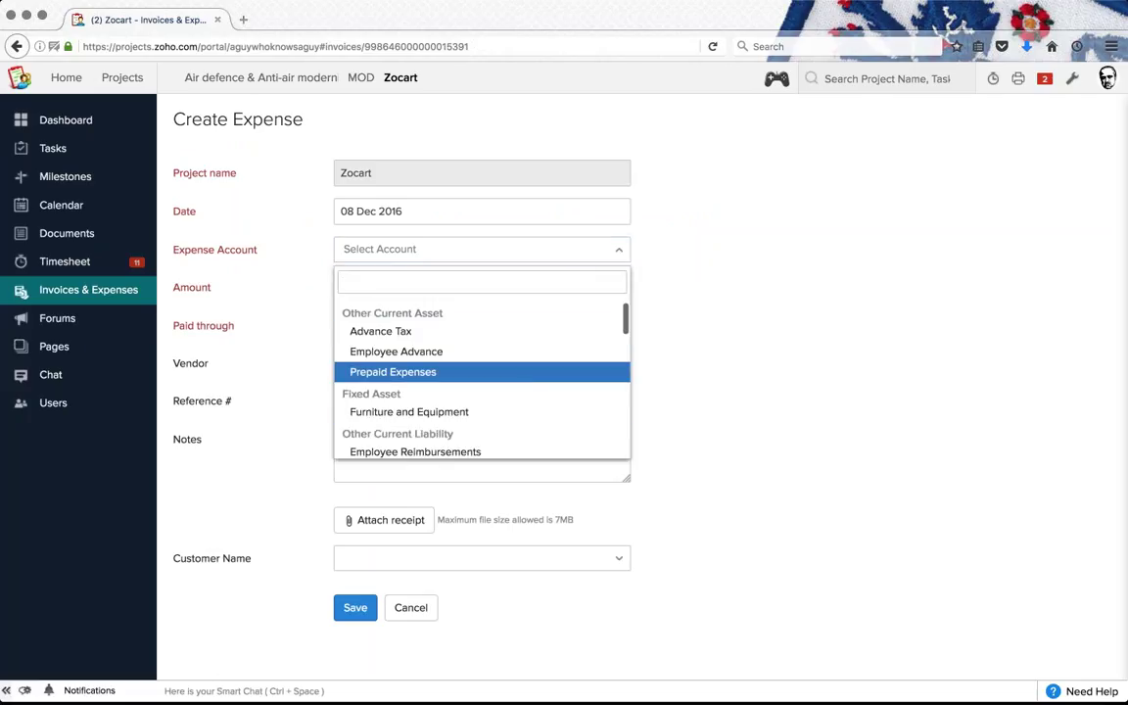
scroll(529, 368, "down", 1)
scroll(532, 383, "down", 5)
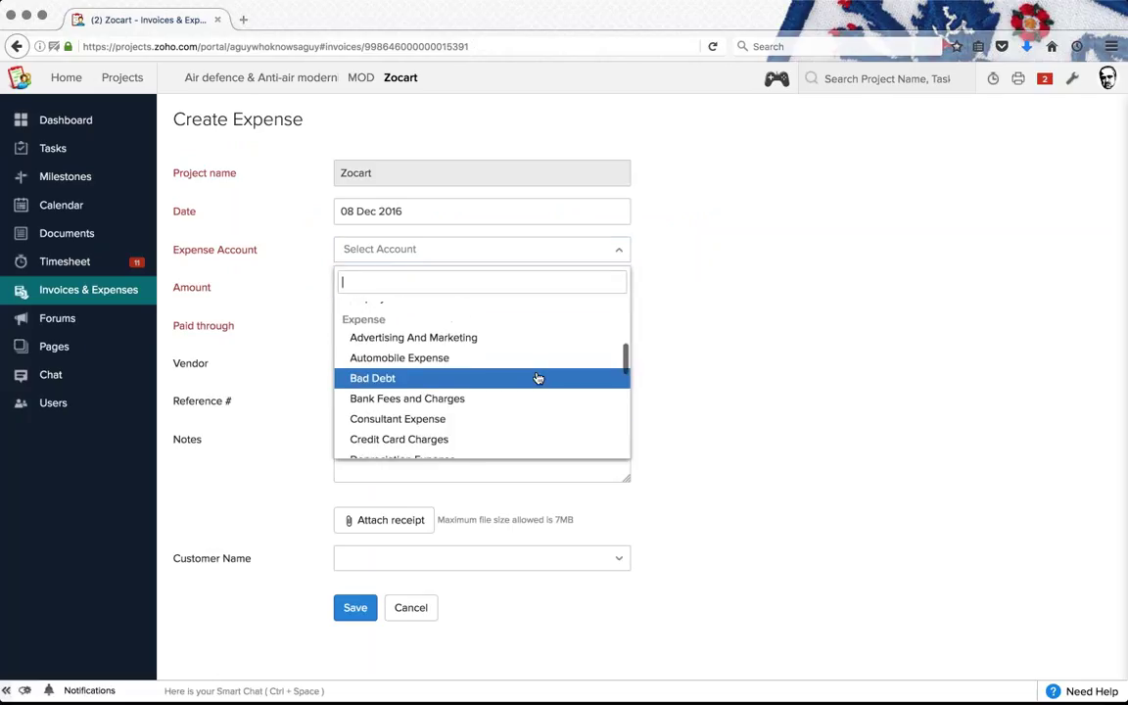
scroll(500, 382, "down", 5)
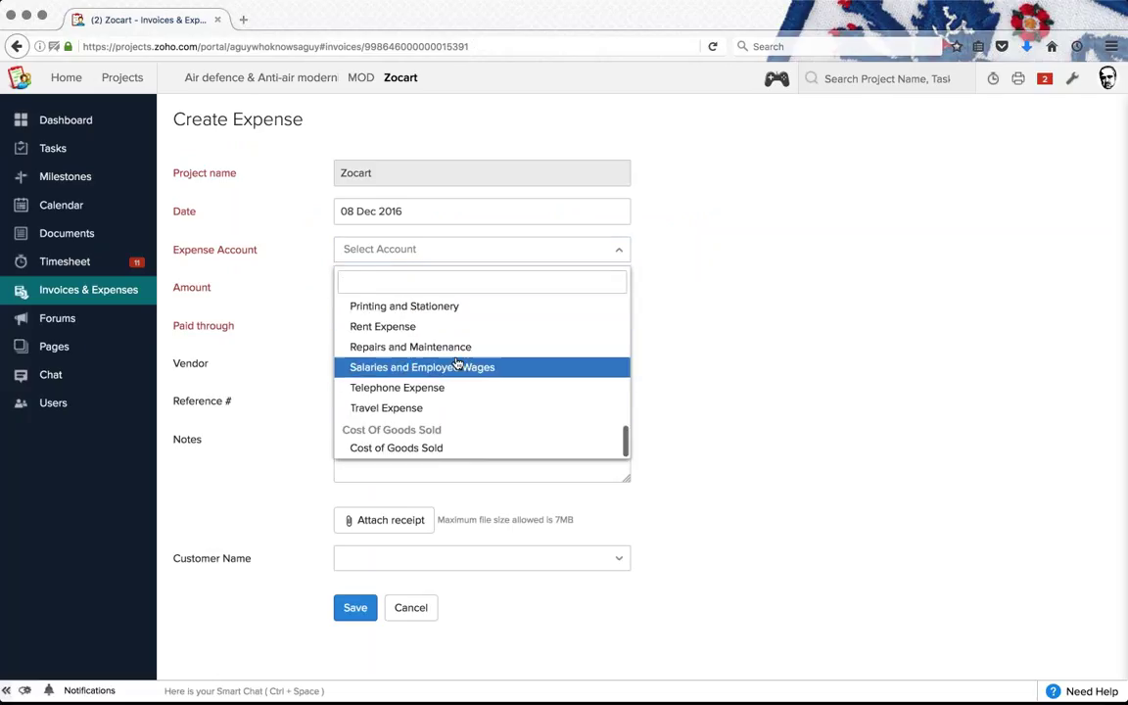
scroll(490, 372, "up", 10)
scroll(474, 363, "up", 1)
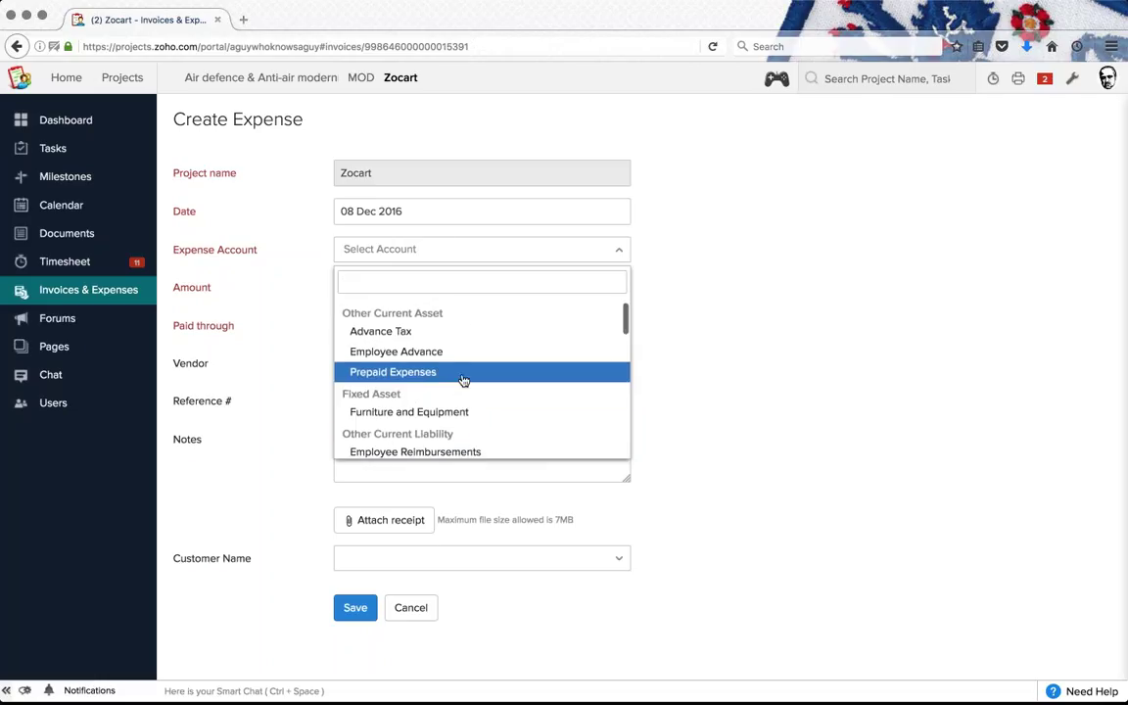
scroll(468, 384, "down", 6)
left_click(472, 391)
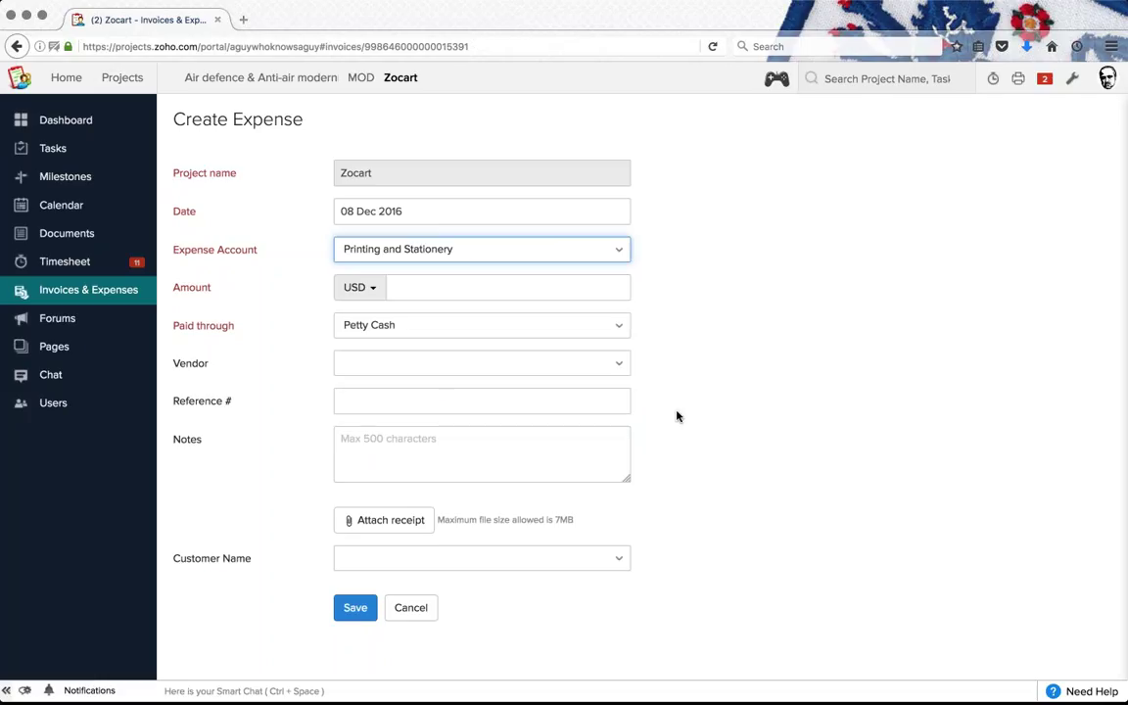
Step: Check the expense's vendor choices and reference field, cancel the expense, and return to the invoices
left_click(570, 364)
left_click(765, 418)
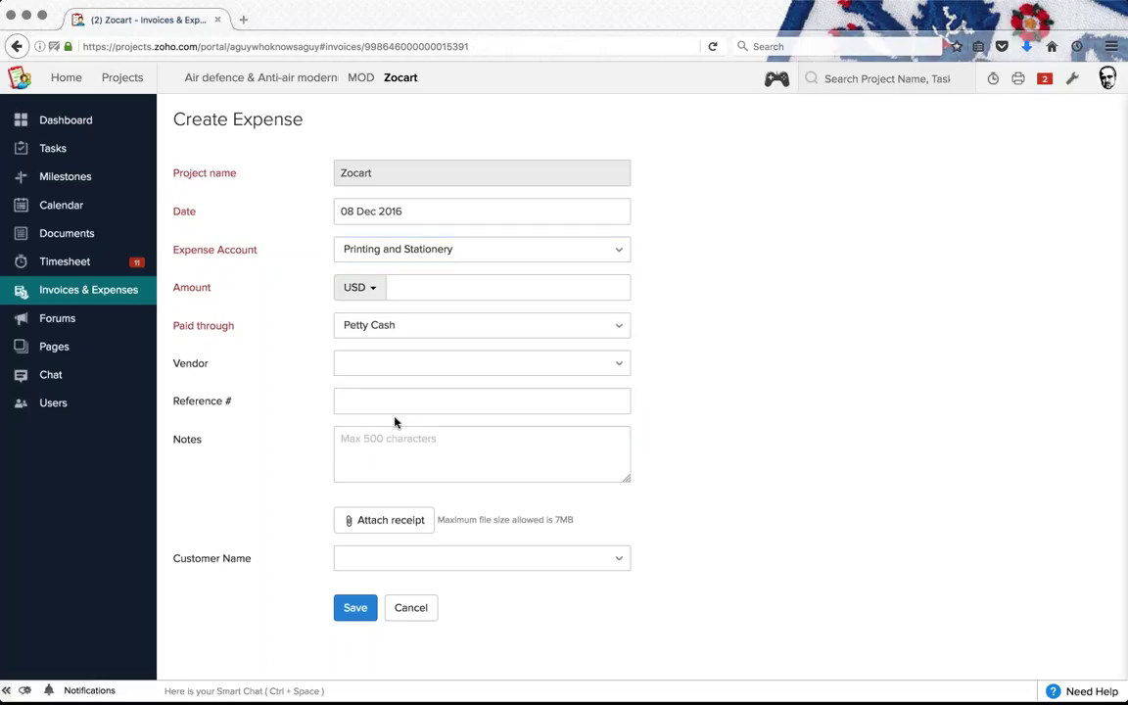
left_click(395, 406)
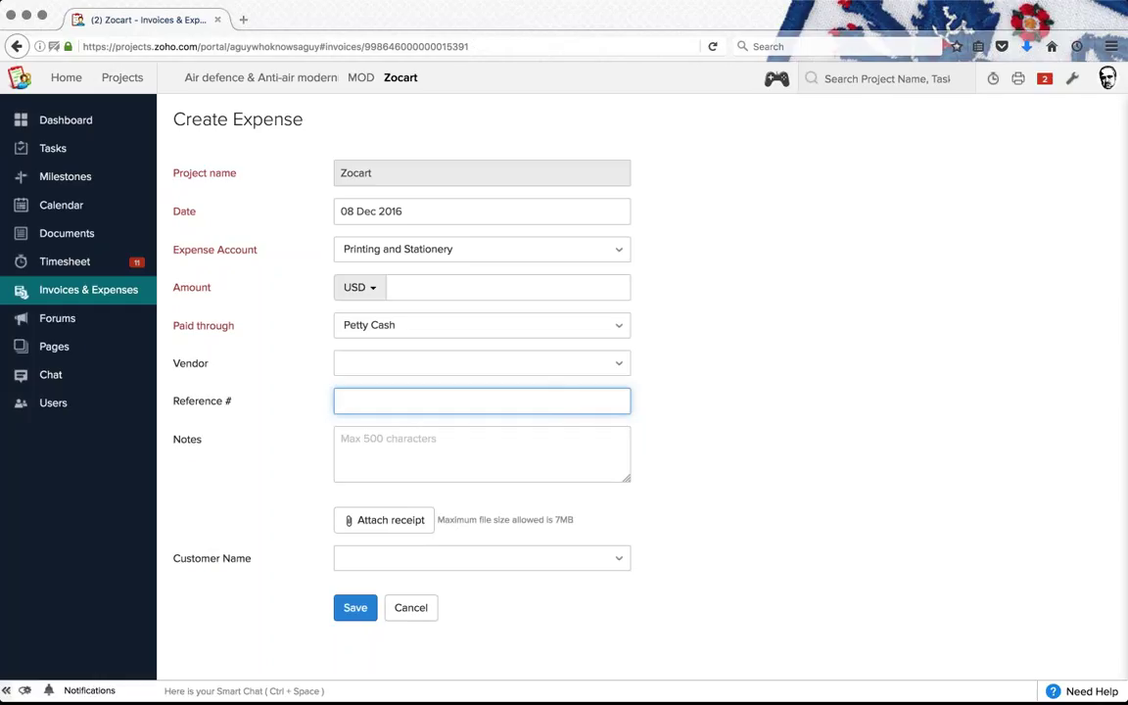
left_click(426, 609)
left_click(212, 127)
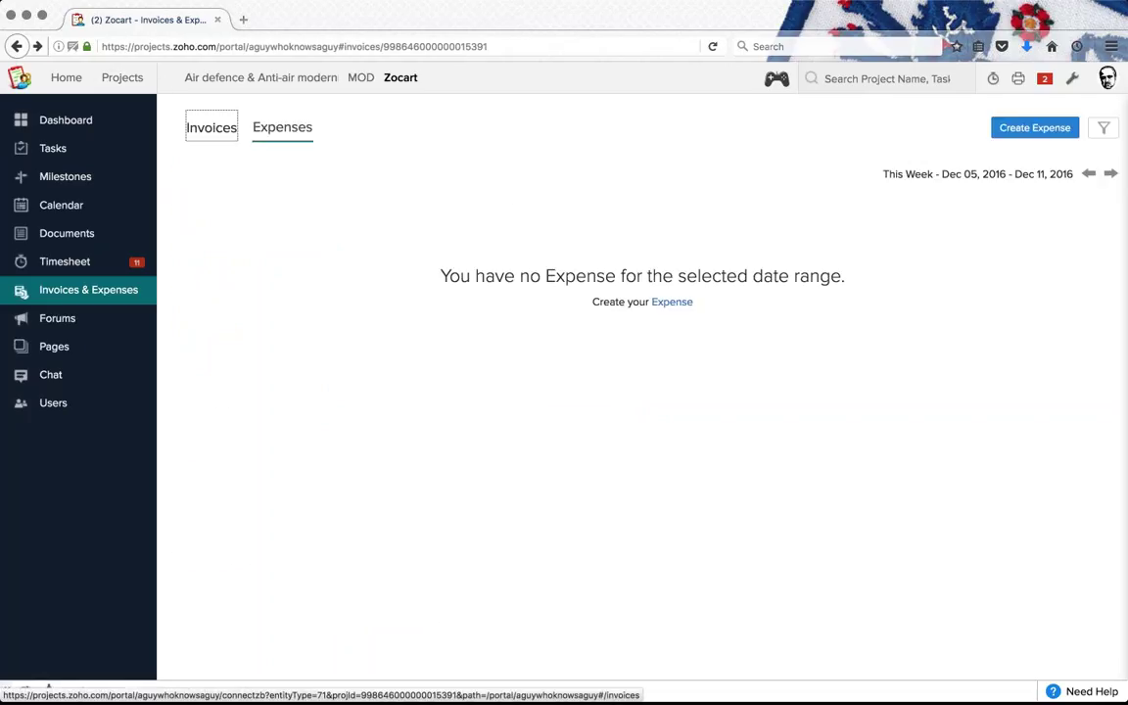
Step: Read the forum post "The growing importance of international ecommerce" in the project's forums
left_click(88, 320)
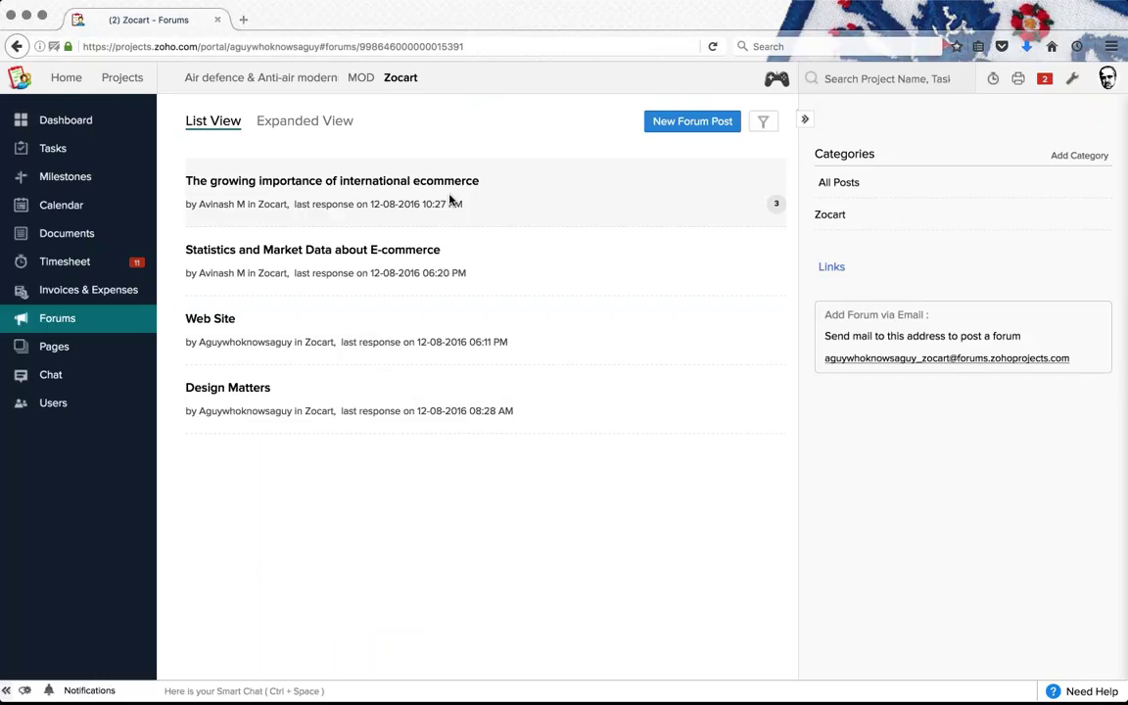
left_click(394, 186)
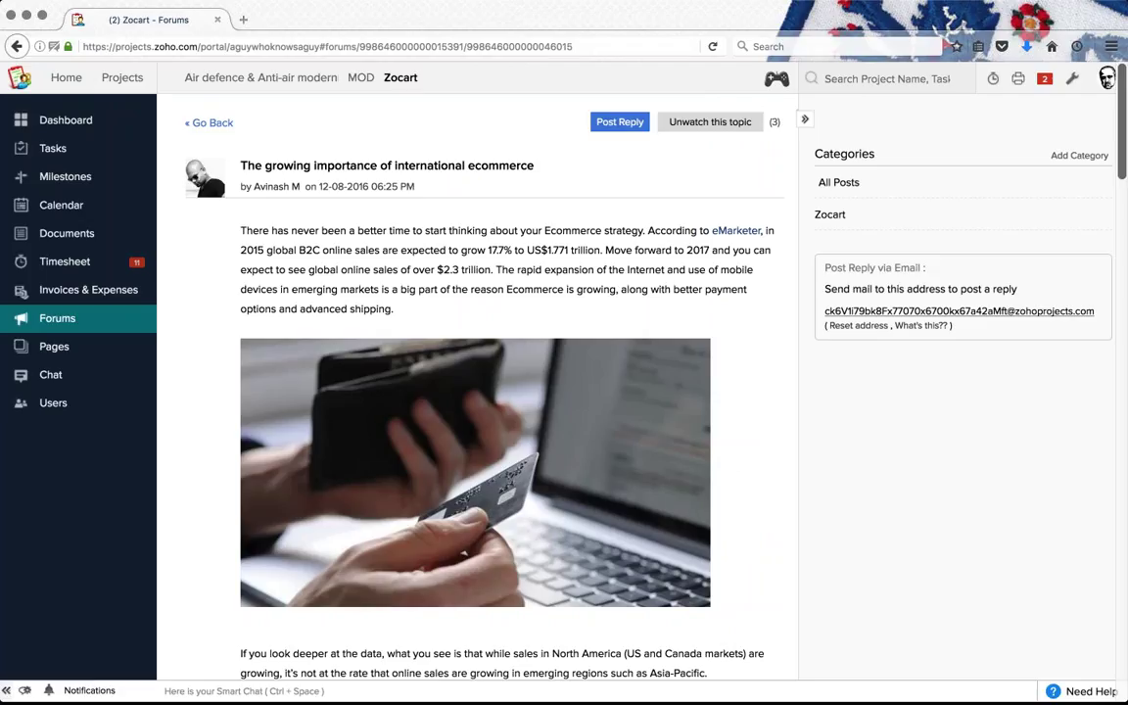
scroll(328, 338, "down", 3)
scroll(328, 338, "up", 3)
scroll(483, 340, "down", 7)
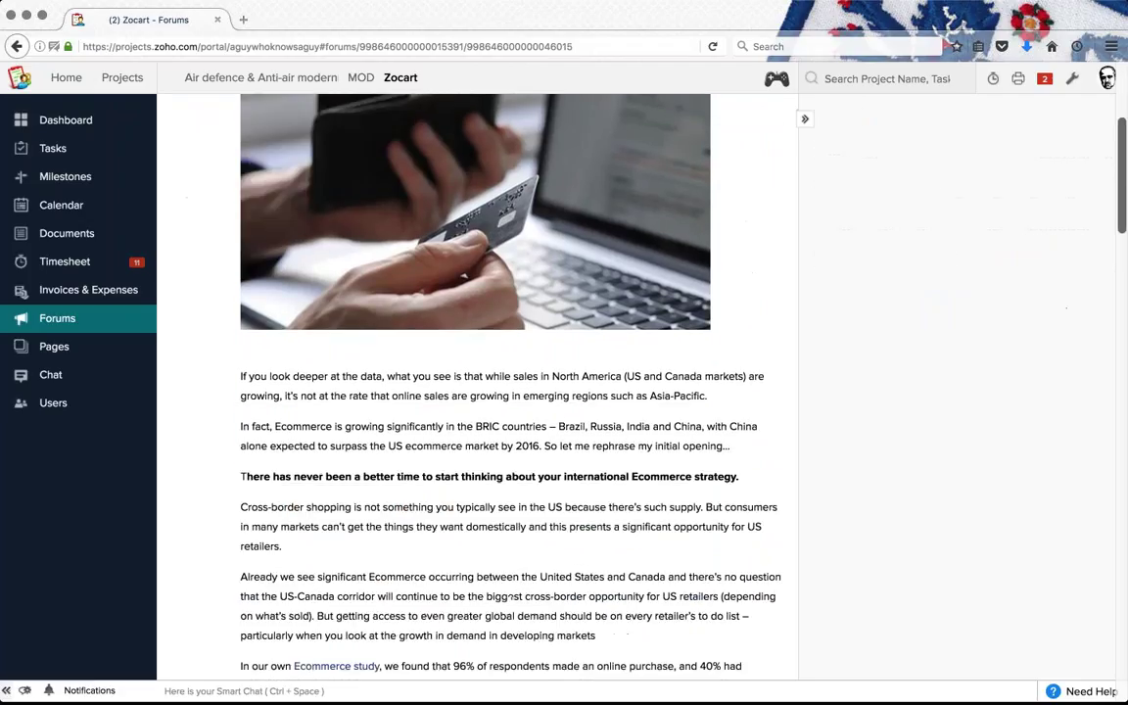
scroll(480, 382, "down", 20)
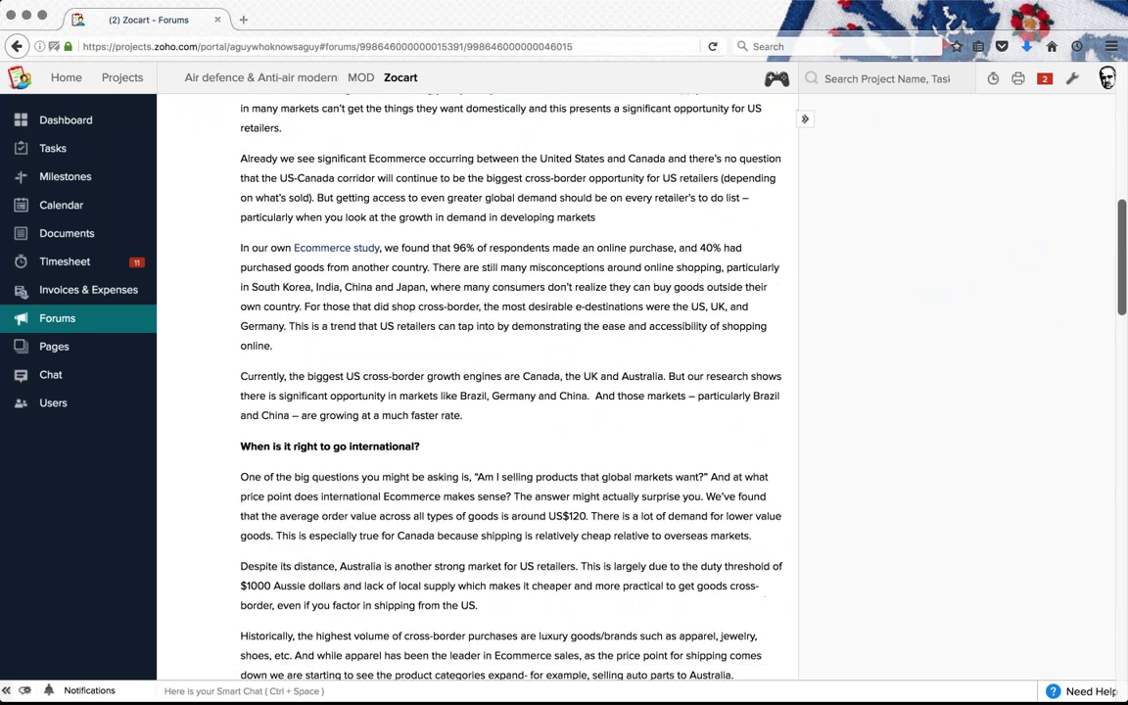
scroll(479, 381, "up", 20)
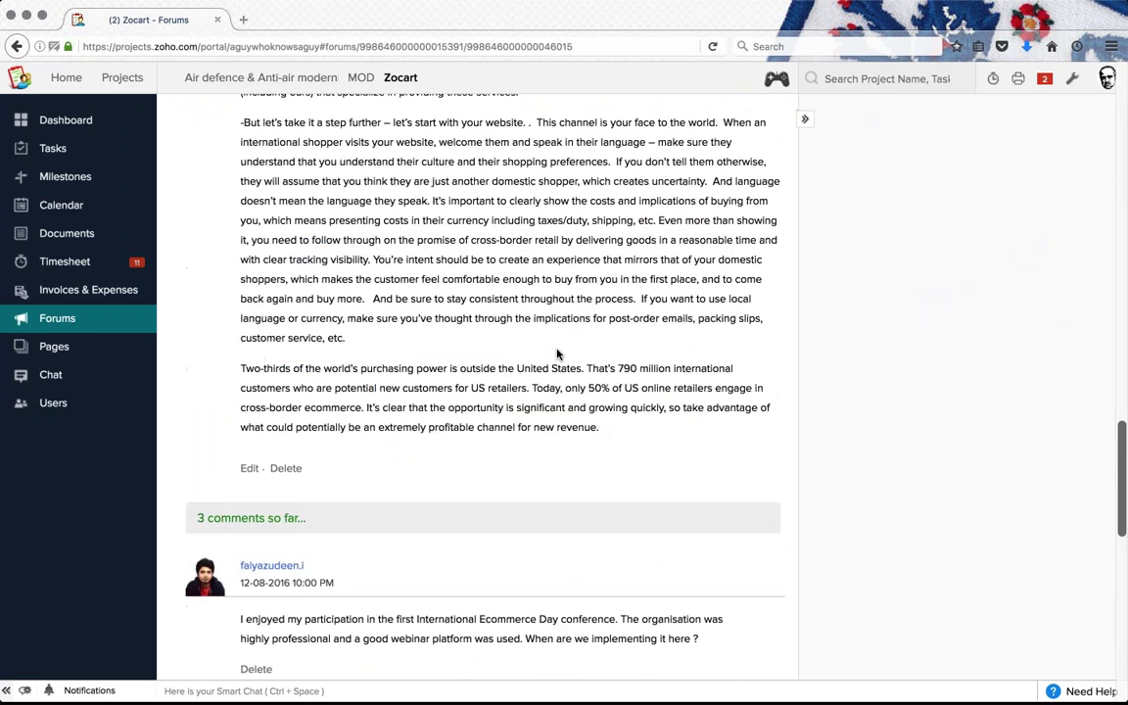
scroll(480, 381, "up", 7)
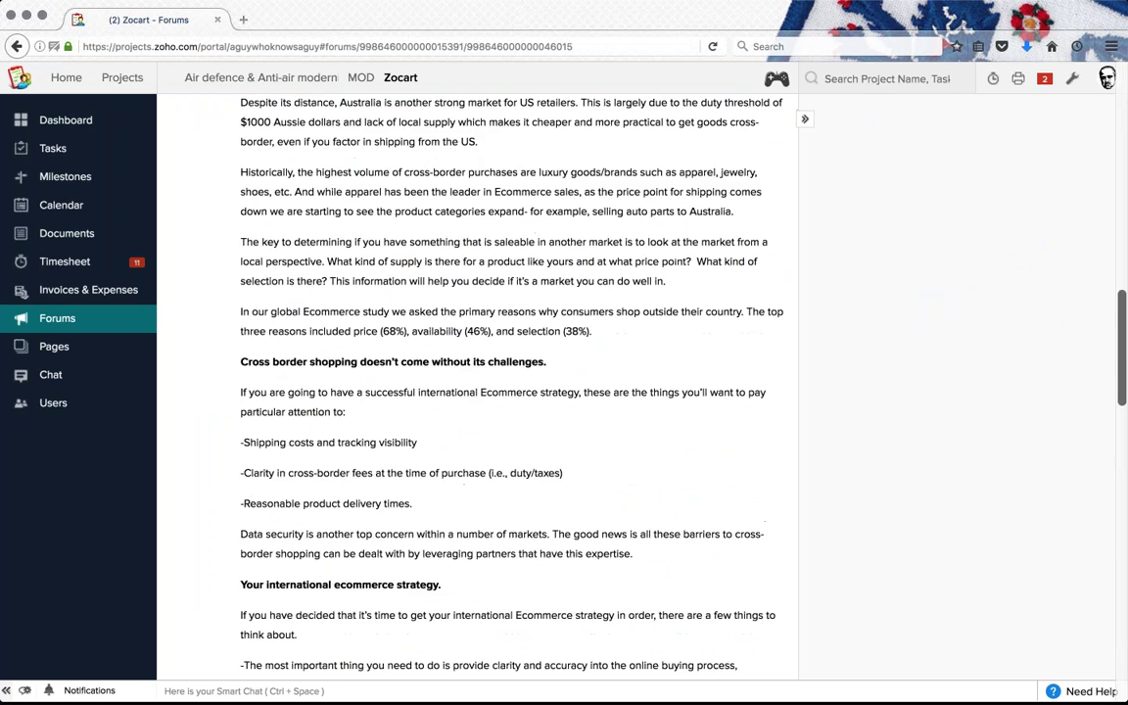
Step: Examine the post's comments and its reply form, and return to the list of forum posts
scroll(479, 382, "down", 6)
scroll(477, 270, "down", 15)
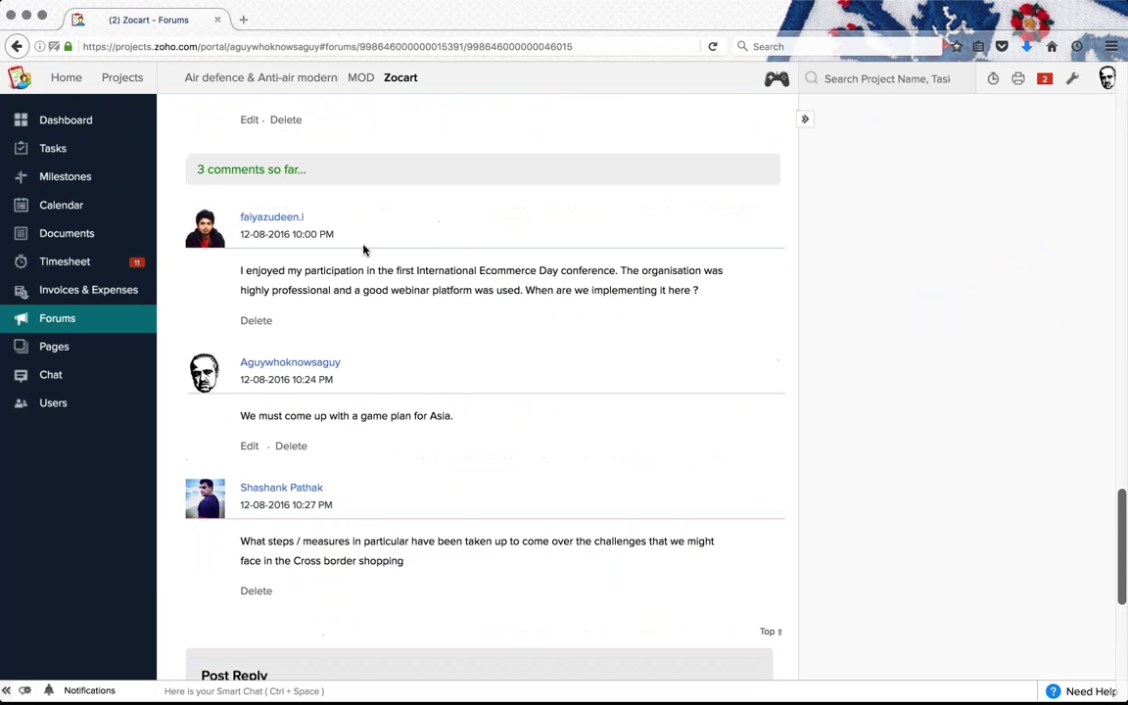
scroll(508, 259, "down", 5)
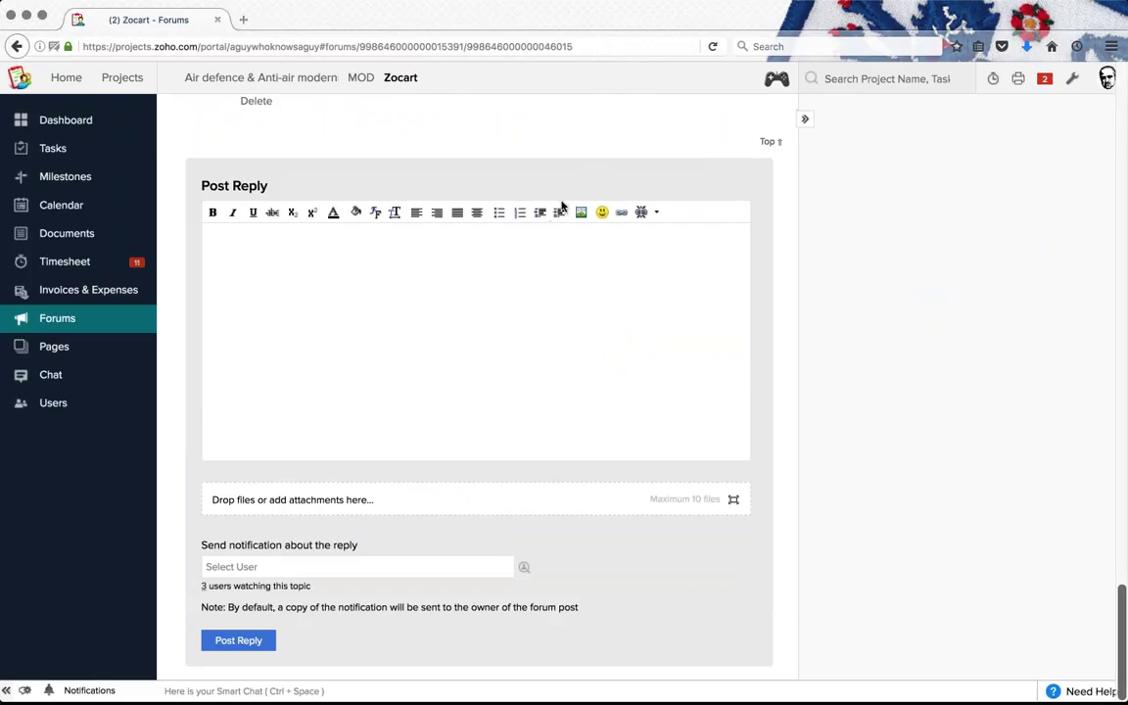
scroll(602, 151, "up", 2)
scroll(602, 151, "up", 20)
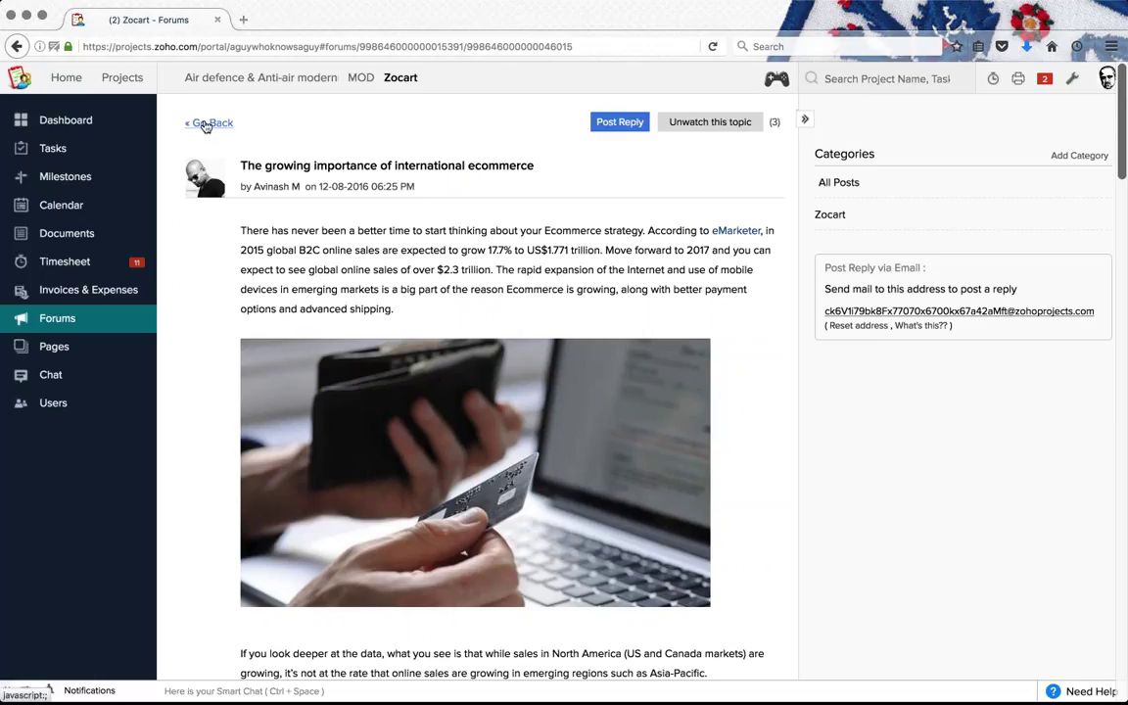
left_click(205, 125)
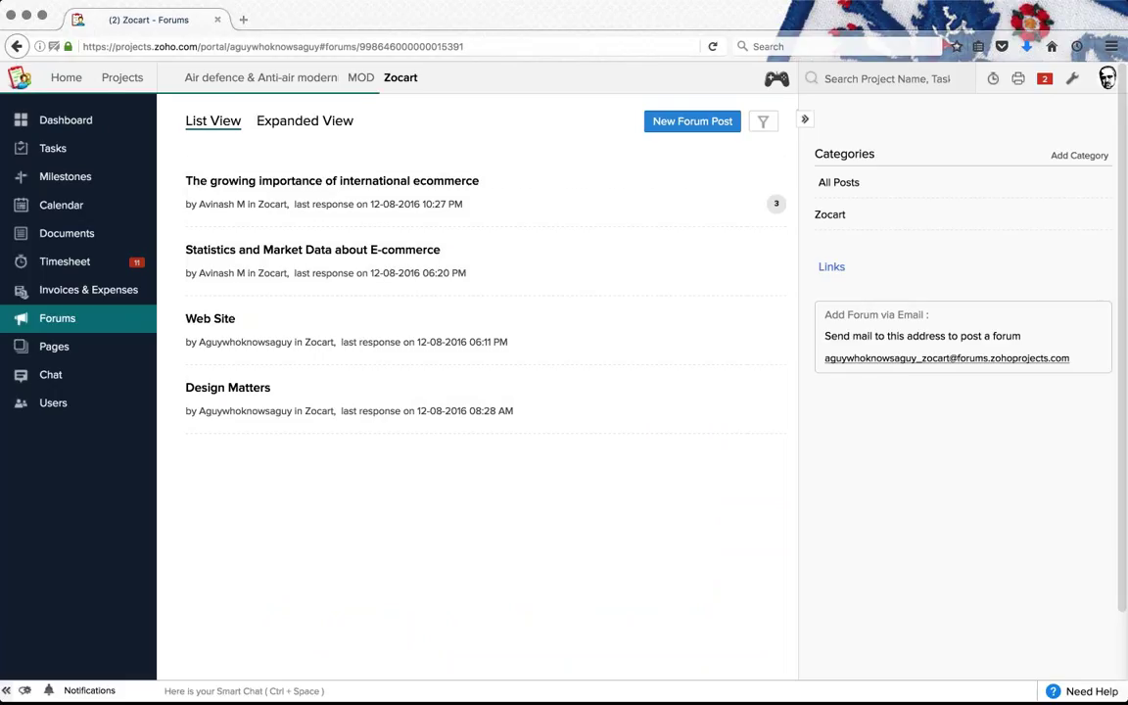
Step: Show the forum posts in Expanded View and look through their full contents
left_click(305, 121)
scroll(188, 157, "down", 2)
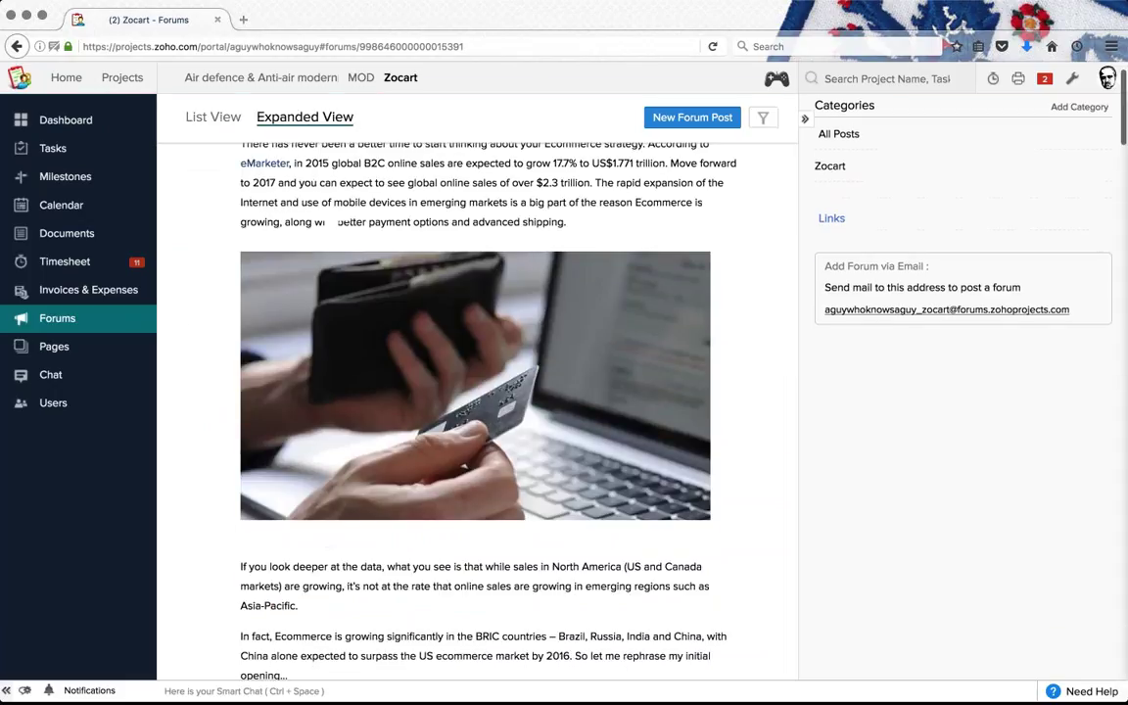
scroll(188, 157, "down", 10)
scroll(480, 402, "down", 1)
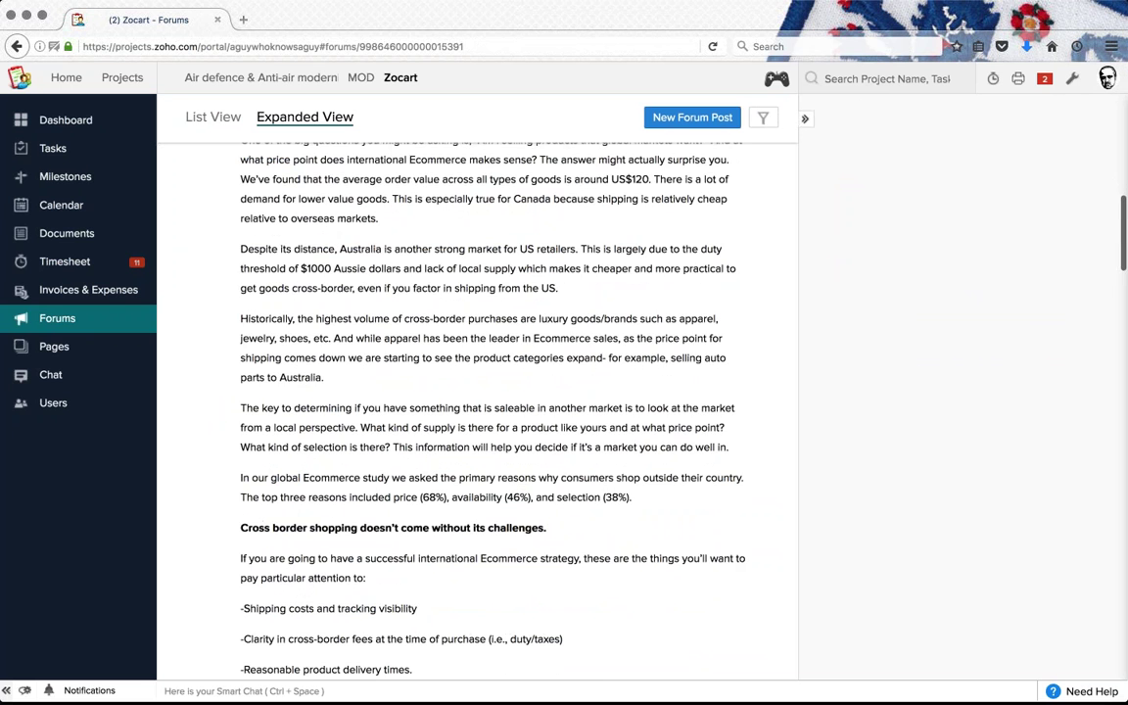
scroll(480, 401, "down", 20)
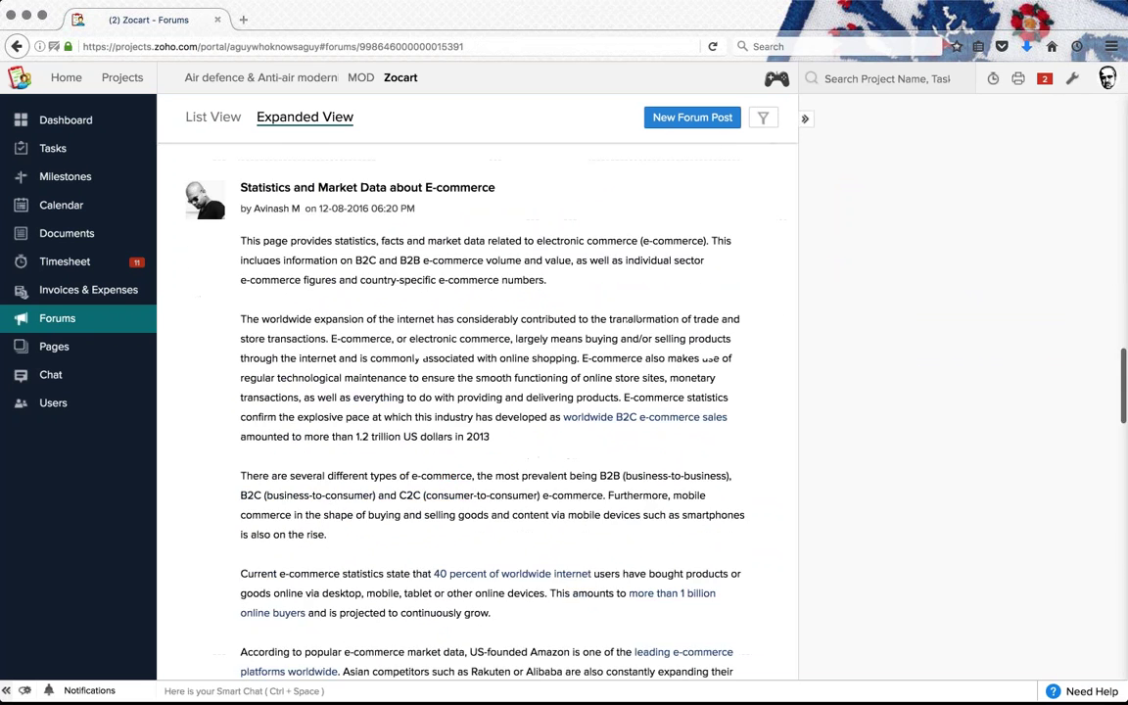
scroll(480, 401, "up", 5)
scroll(480, 401, "down", 10)
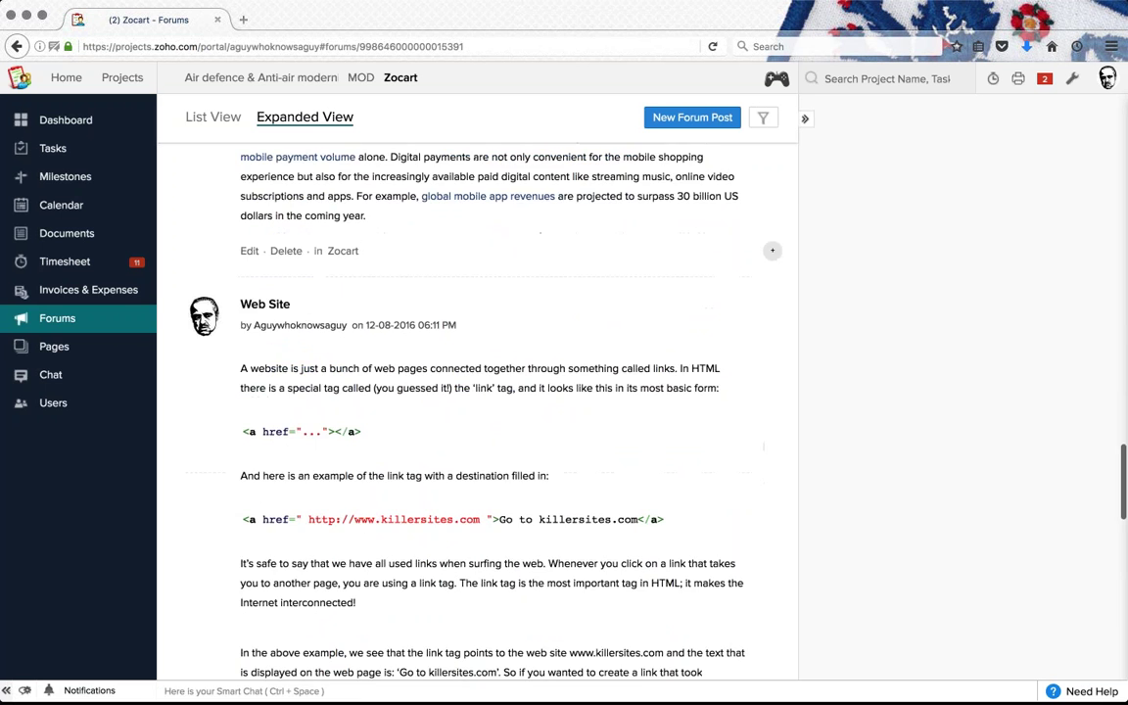
Step: Return the forum posts to List View and look over the project's pages overview
scroll(480, 402, "up", 20)
left_click(207, 122)
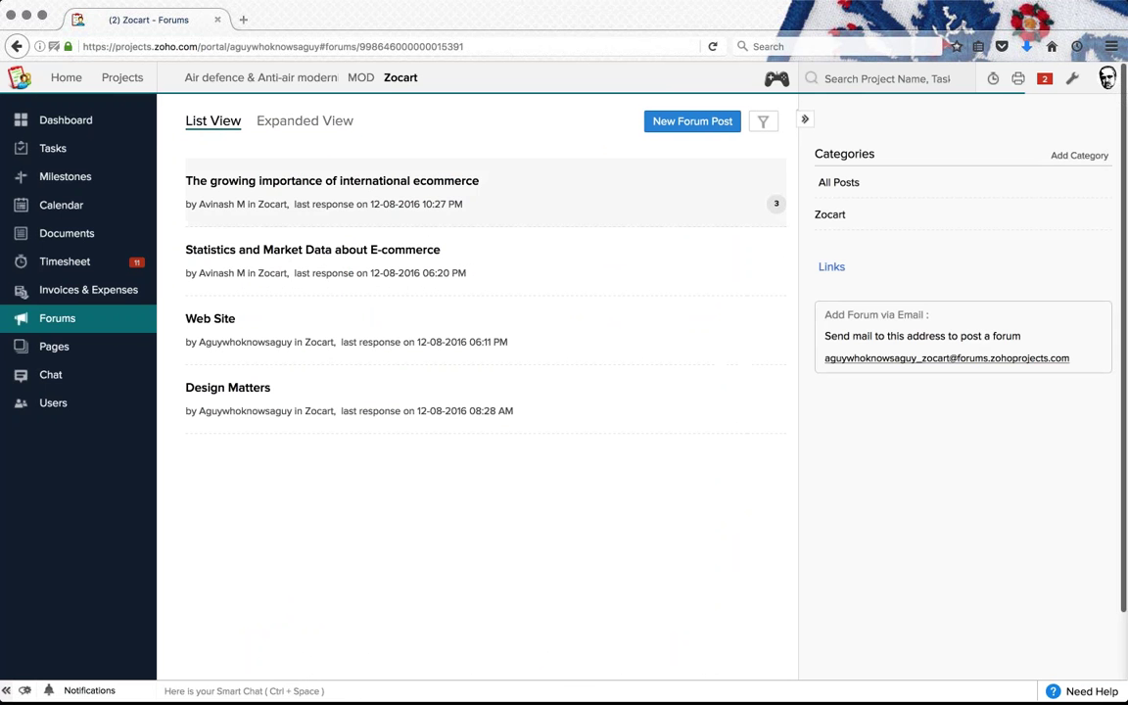
left_click(70, 346)
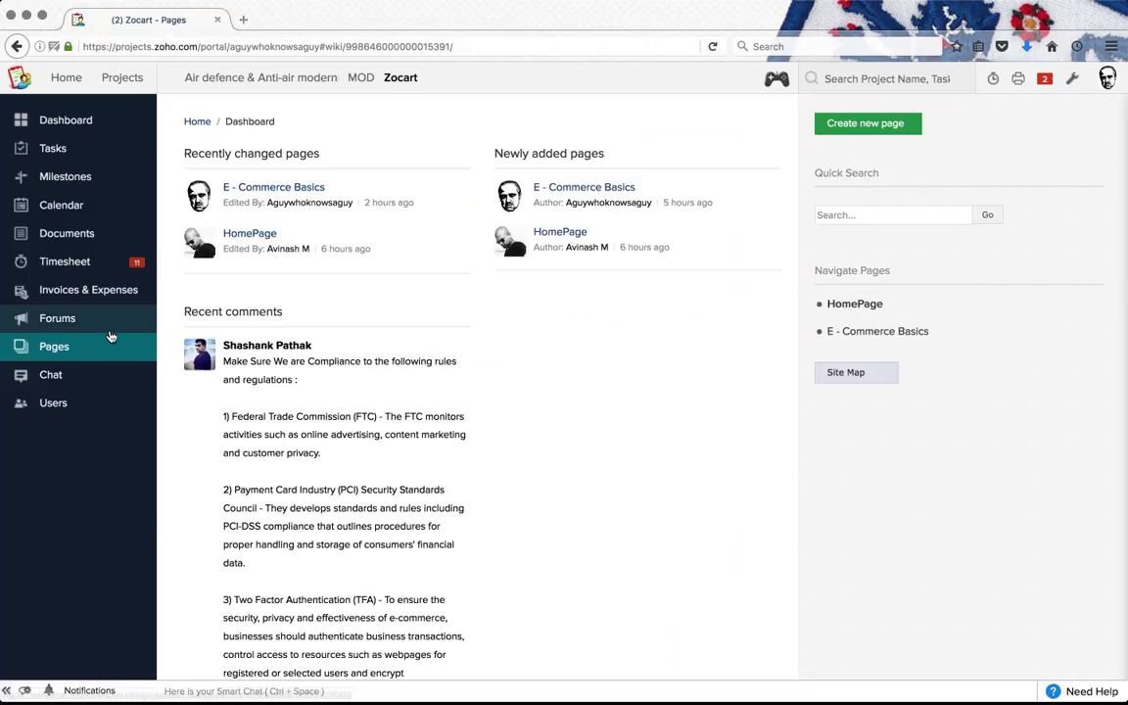
scroll(534, 324, "down", 1)
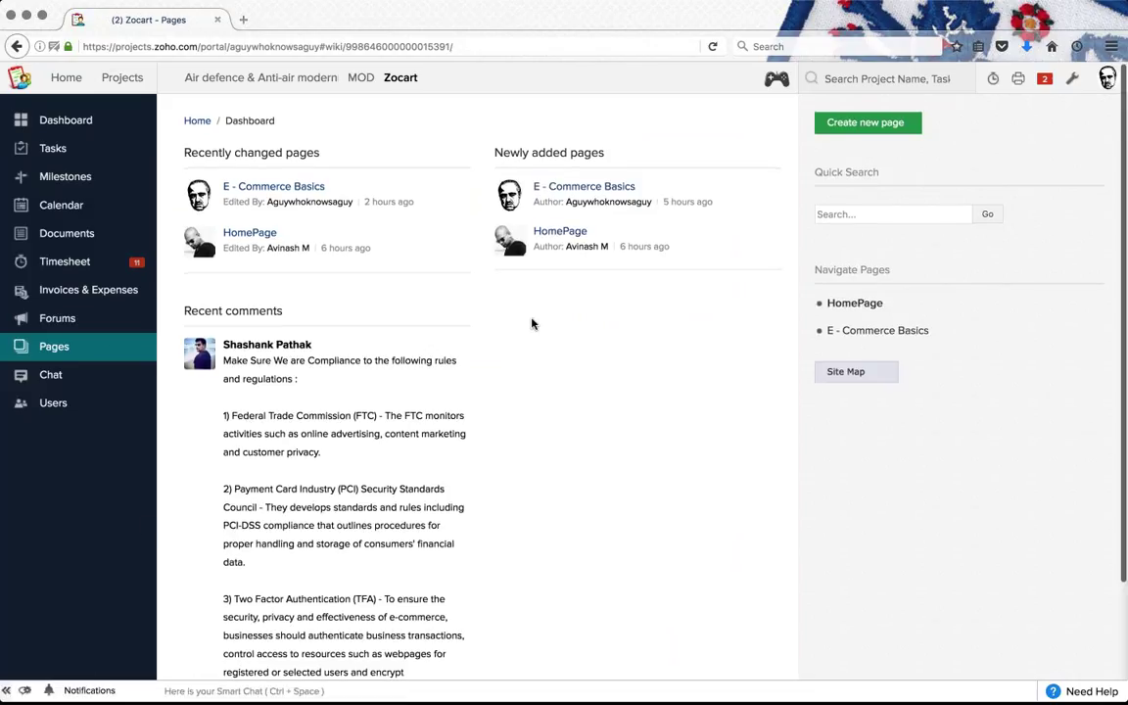
scroll(274, 187, "up", 1)
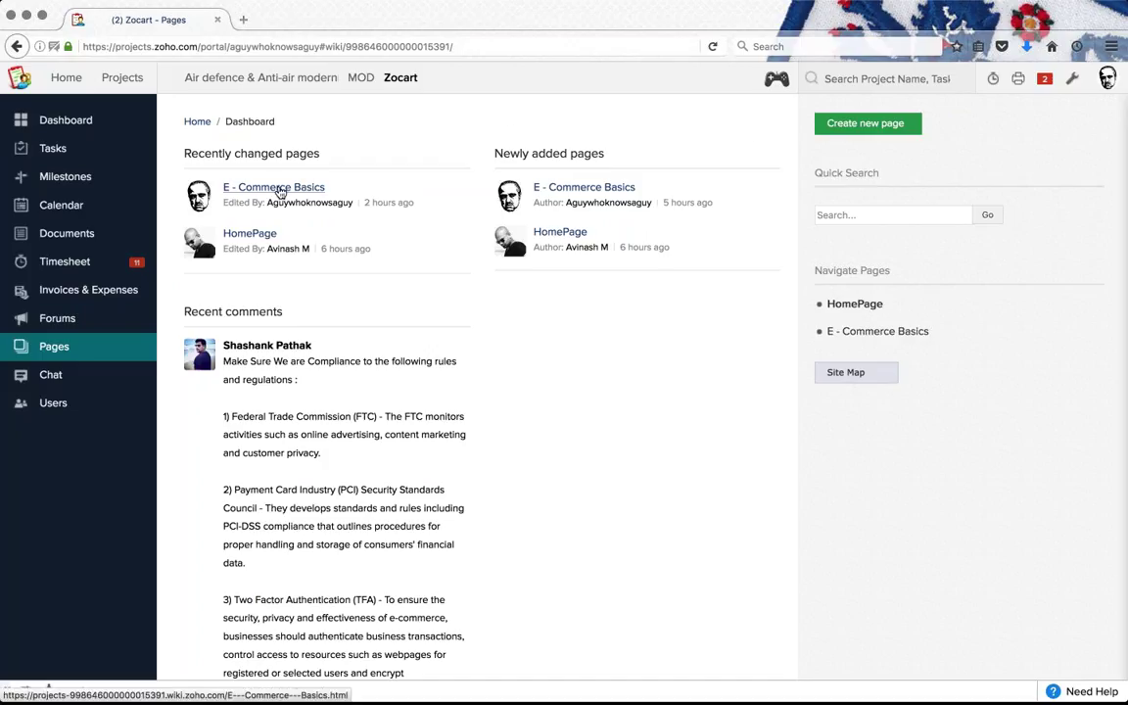
Step: Read the "E - Commerce Basics" page through to its comments and return to the pages overview
left_click(274, 190)
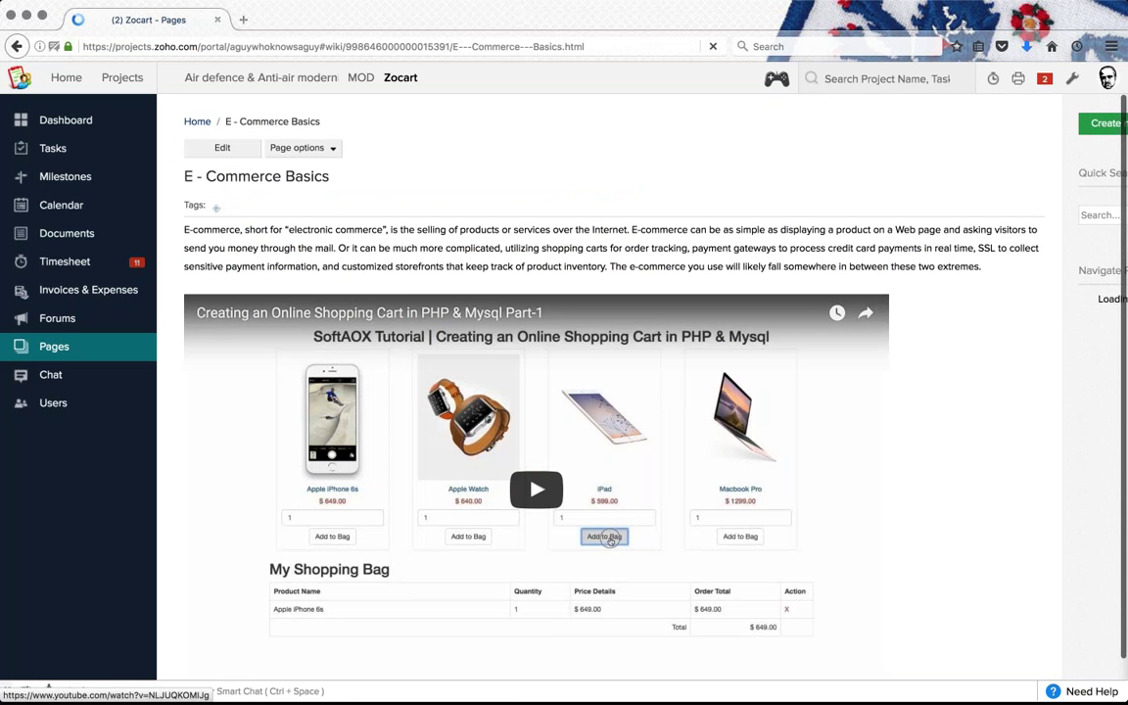
scroll(536, 411, "down", 3)
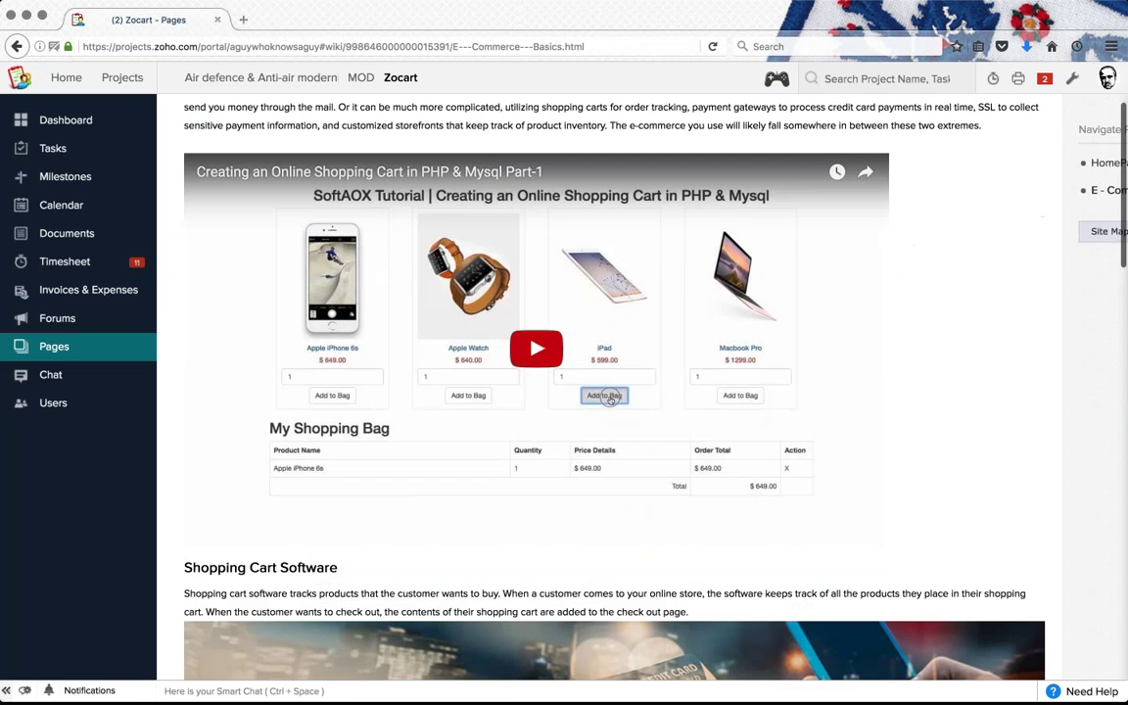
scroll(537, 412, "up", 3)
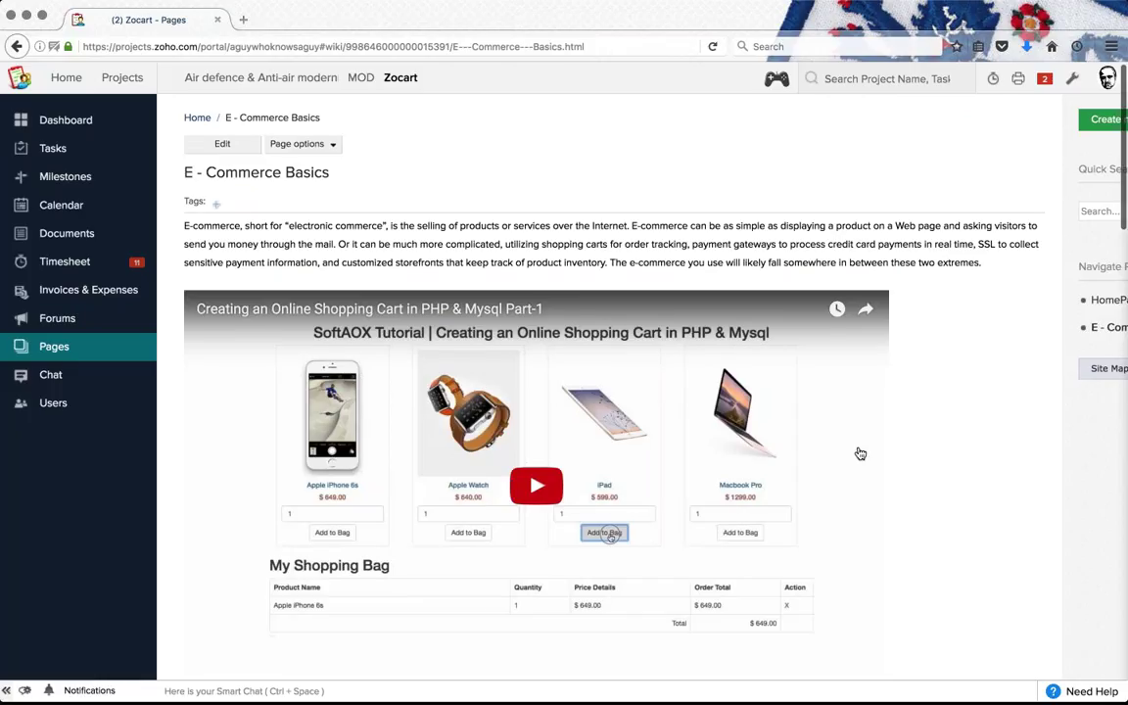
scroll(630, 455, "down", 5)
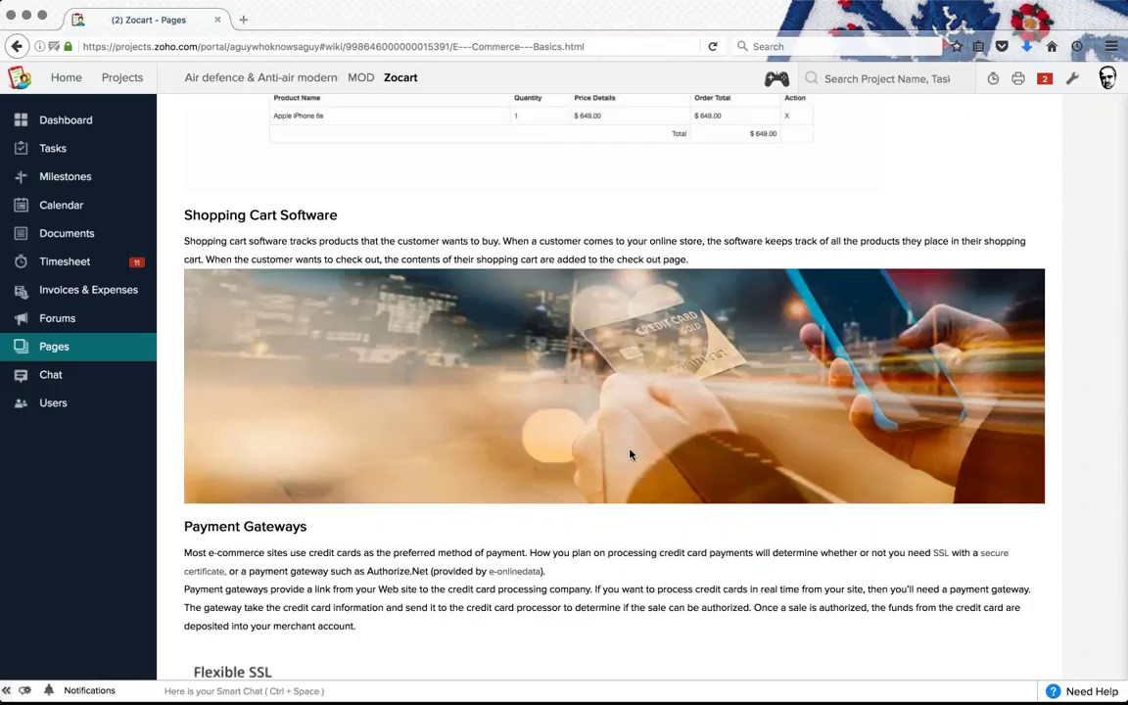
scroll(631, 454, "down", 4)
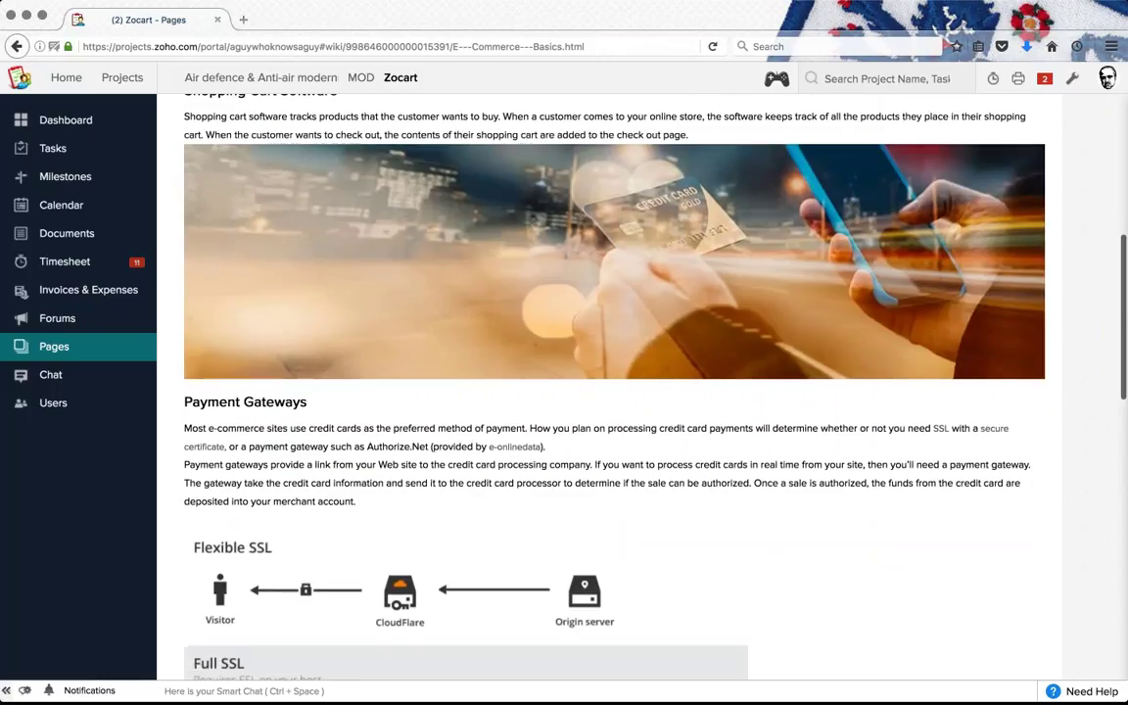
scroll(472, 336, "down", 10)
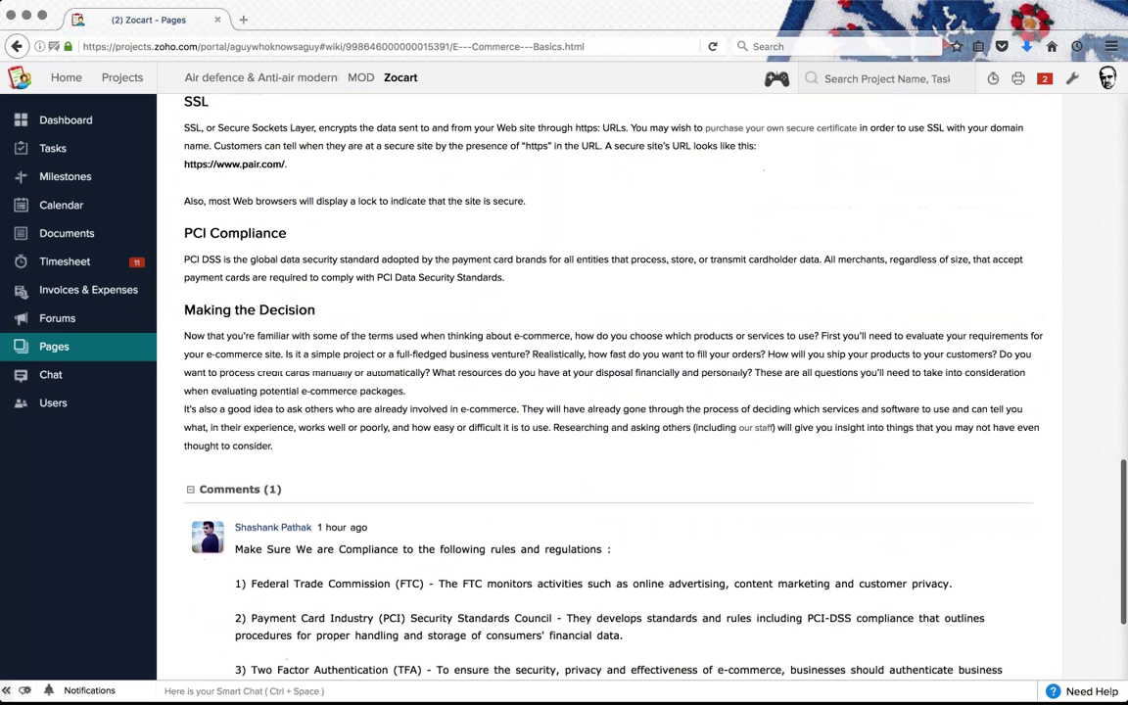
scroll(244, 134, "up", 20)
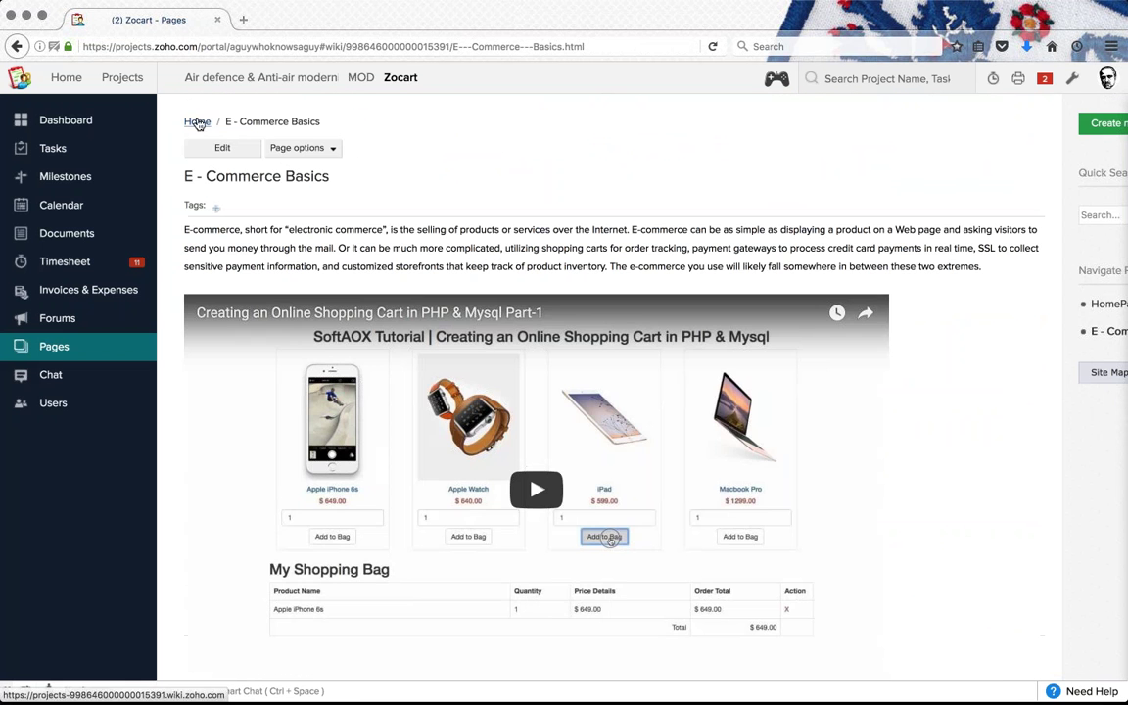
left_click(200, 123)
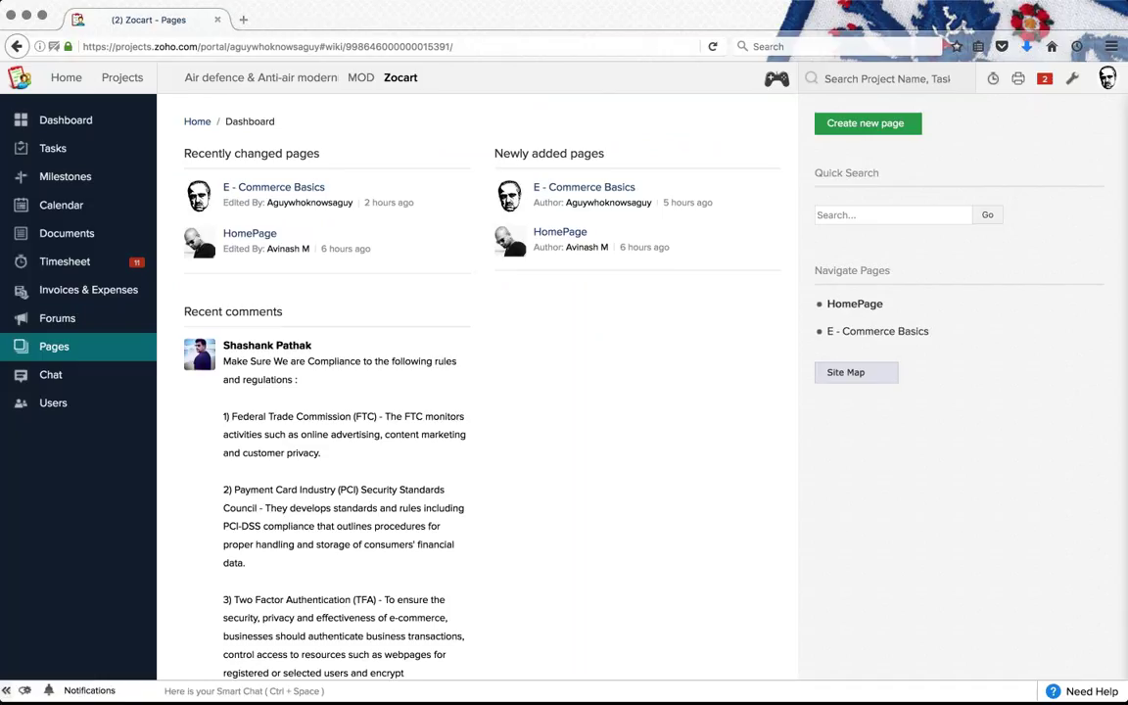
Step: Examine the page types and the page and Google document import options for creating a new page, and close the dialog without creating one
left_click(852, 127)
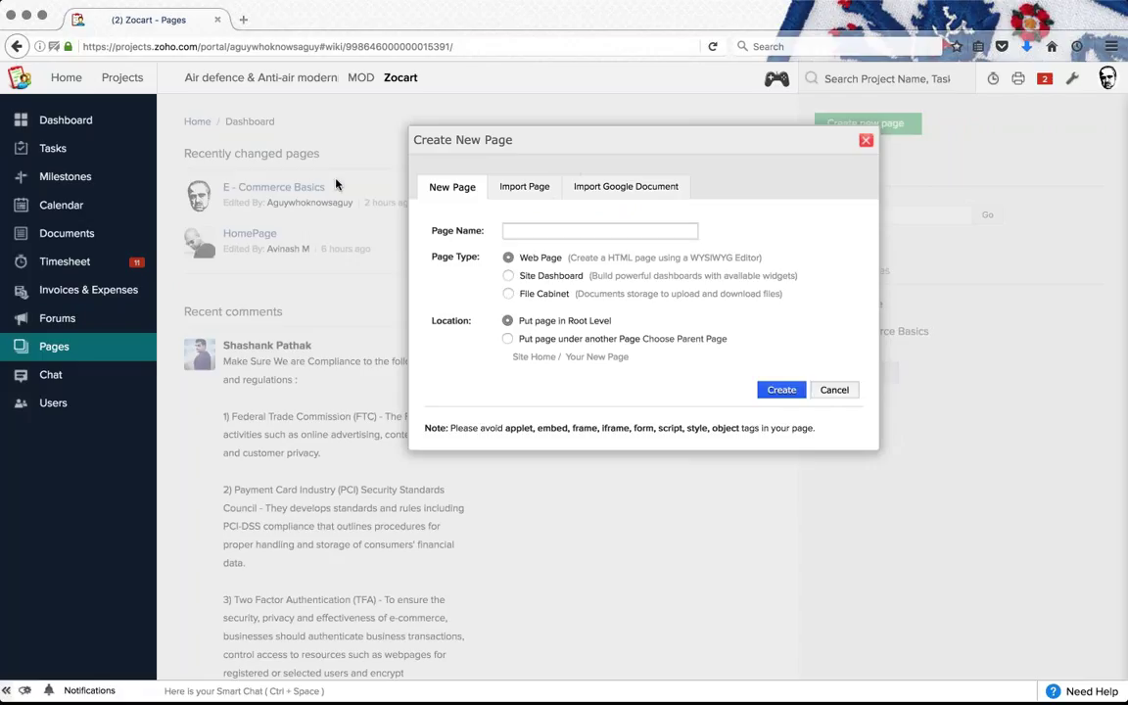
left_click(508, 277)
left_click(508, 295)
left_click(507, 259)
left_click(525, 186)
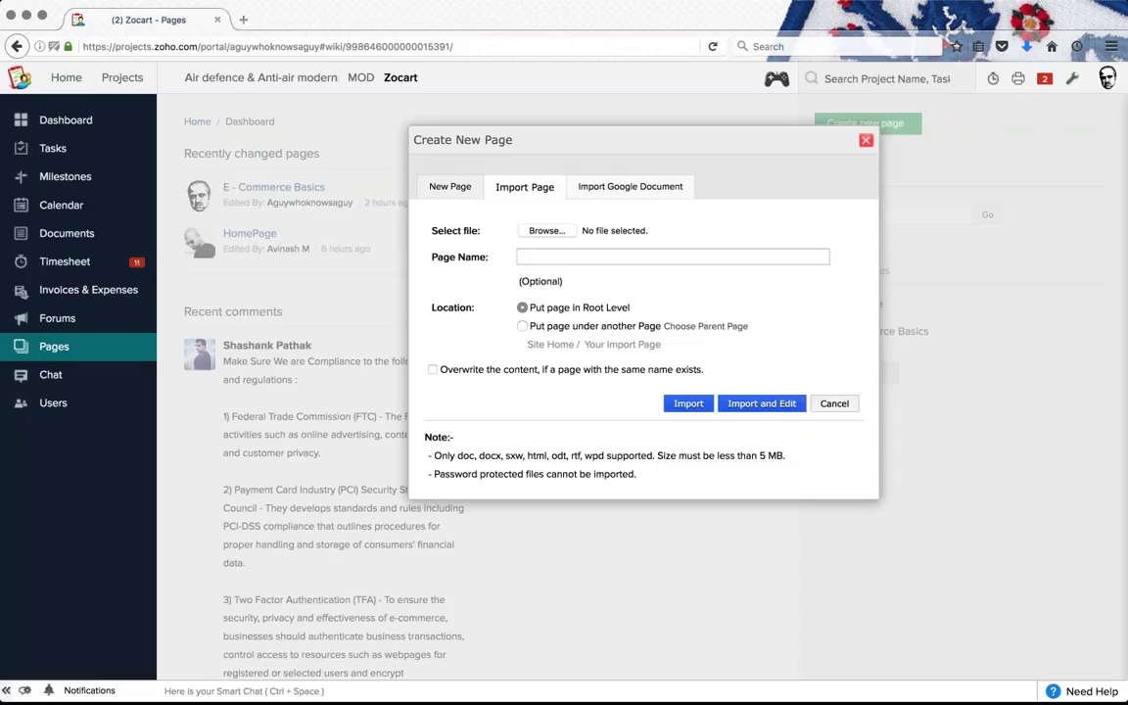
left_click(645, 185)
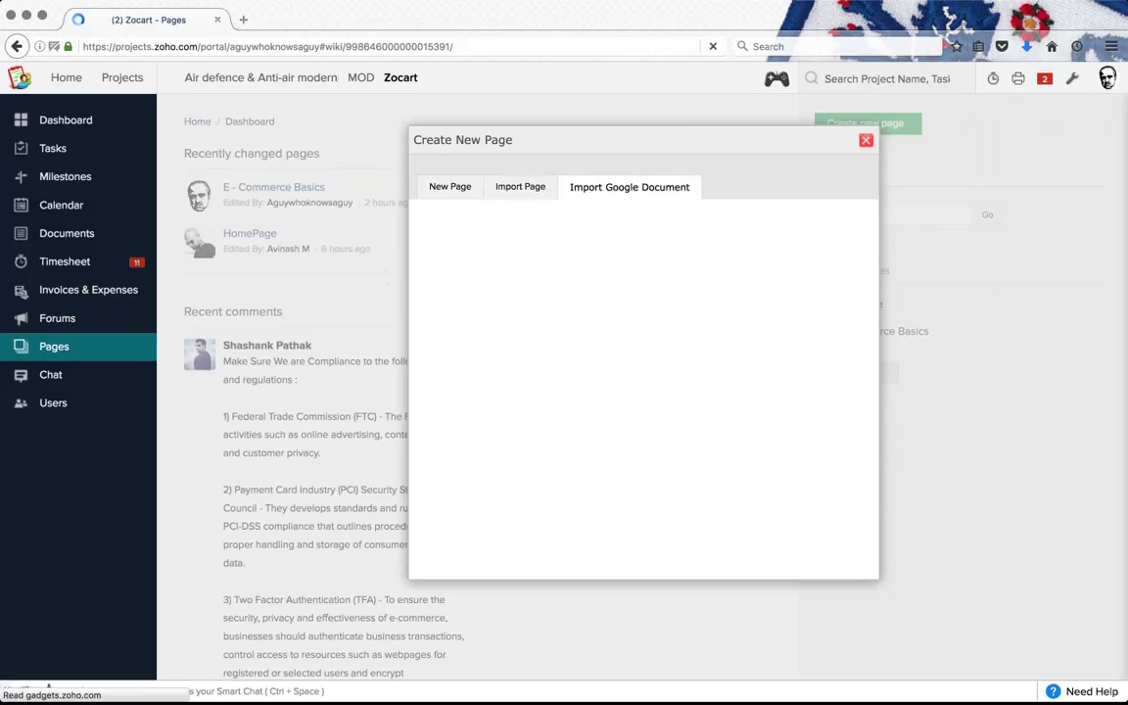
left_click(457, 187)
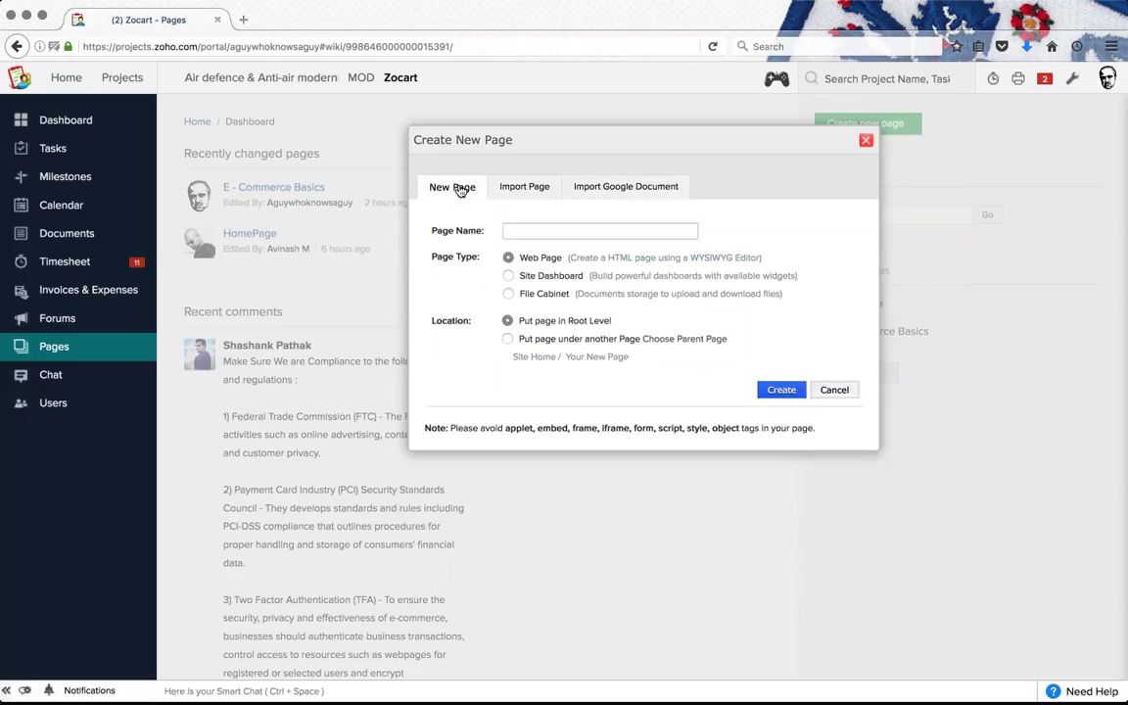
left_click(865, 141)
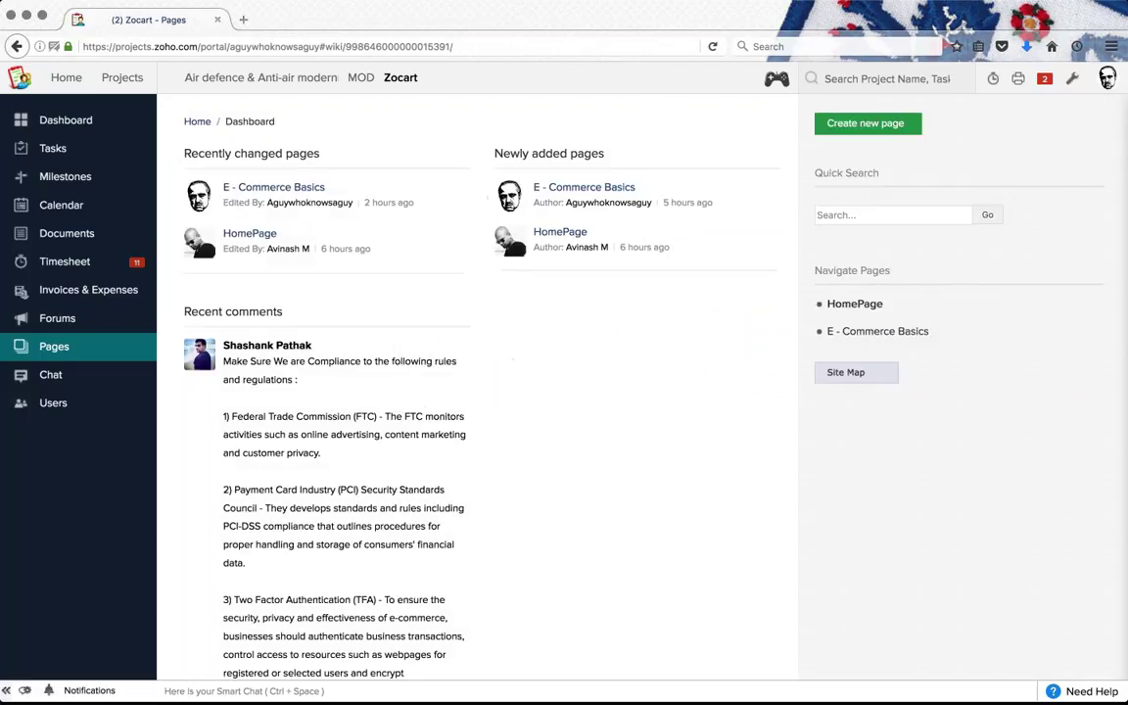
Step: Open the "E - Commerce Basics" page for editing and look through its content in the editor
left_click(247, 178)
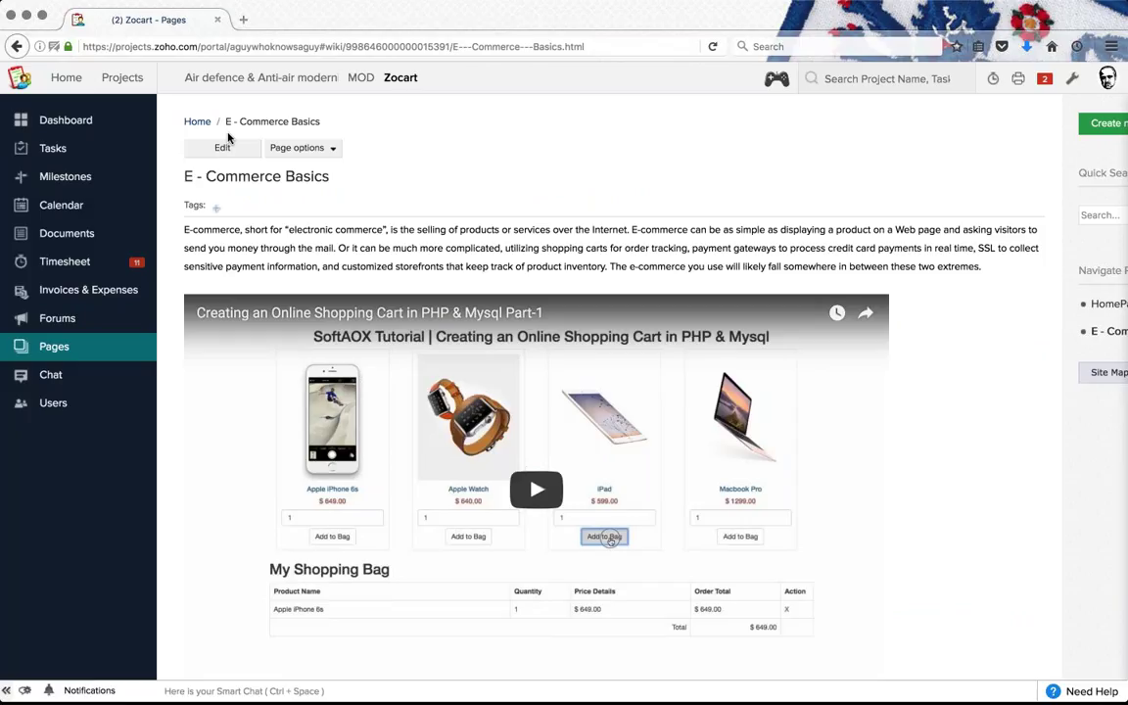
scroll(806, 223, "right", 2)
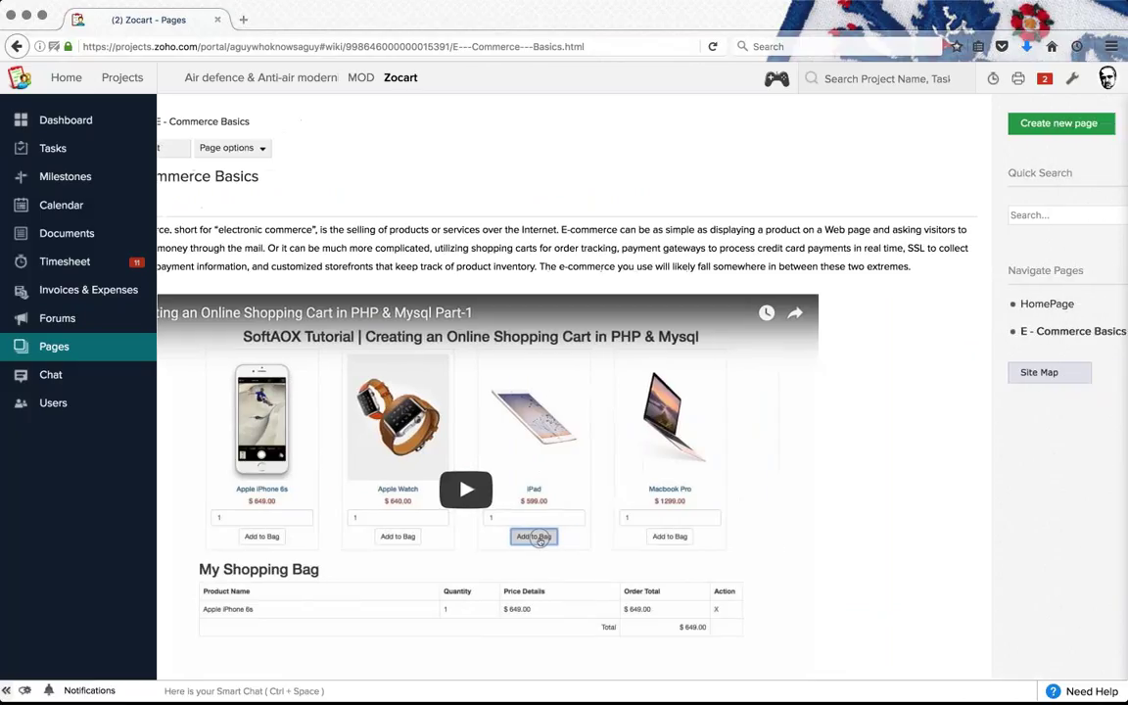
scroll(807, 223, "left", 2)
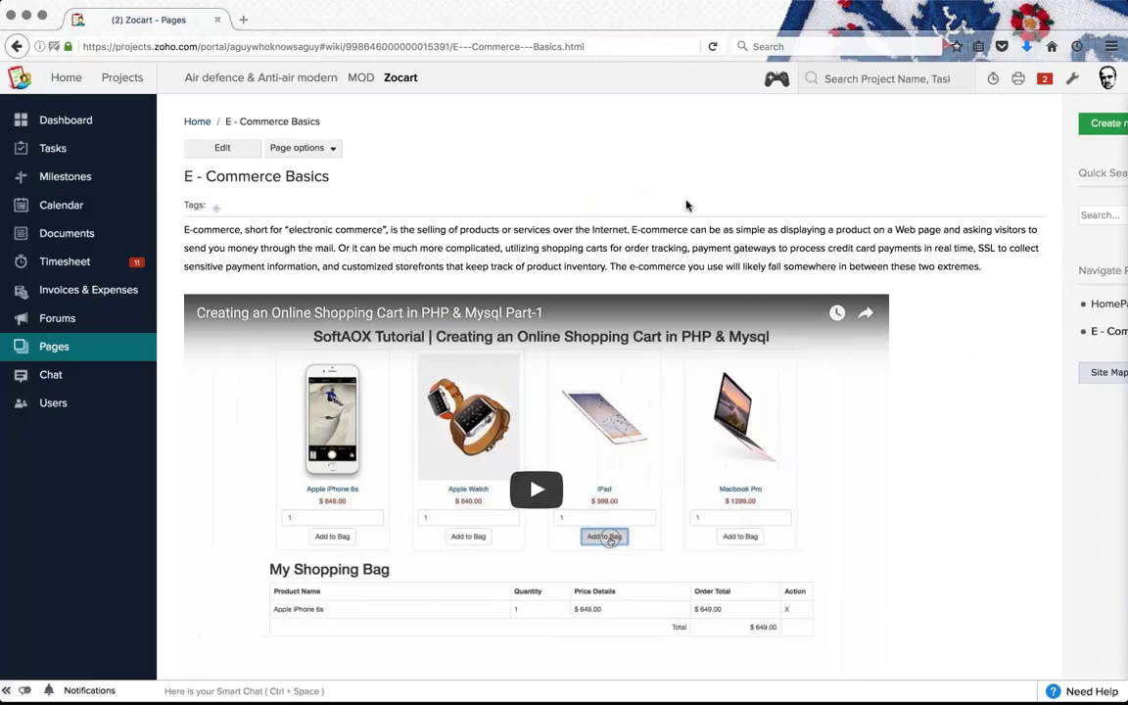
left_click(218, 151)
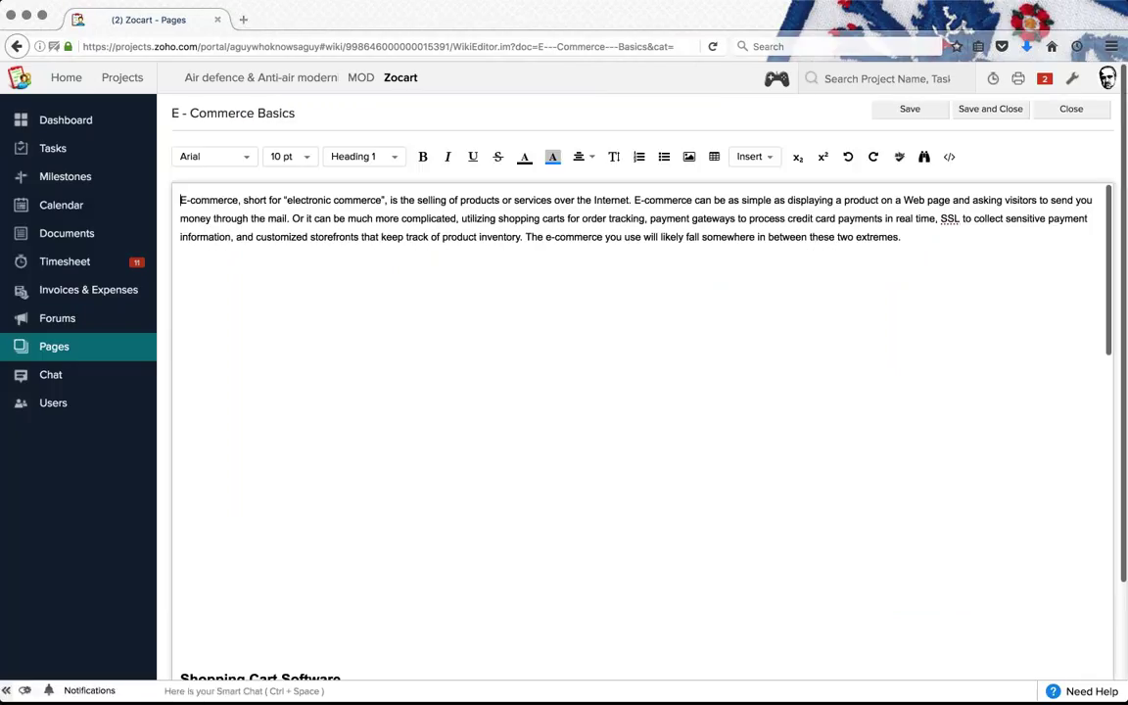
scroll(1018, 533, "down", 5)
scroll(1018, 534, "up", 5)
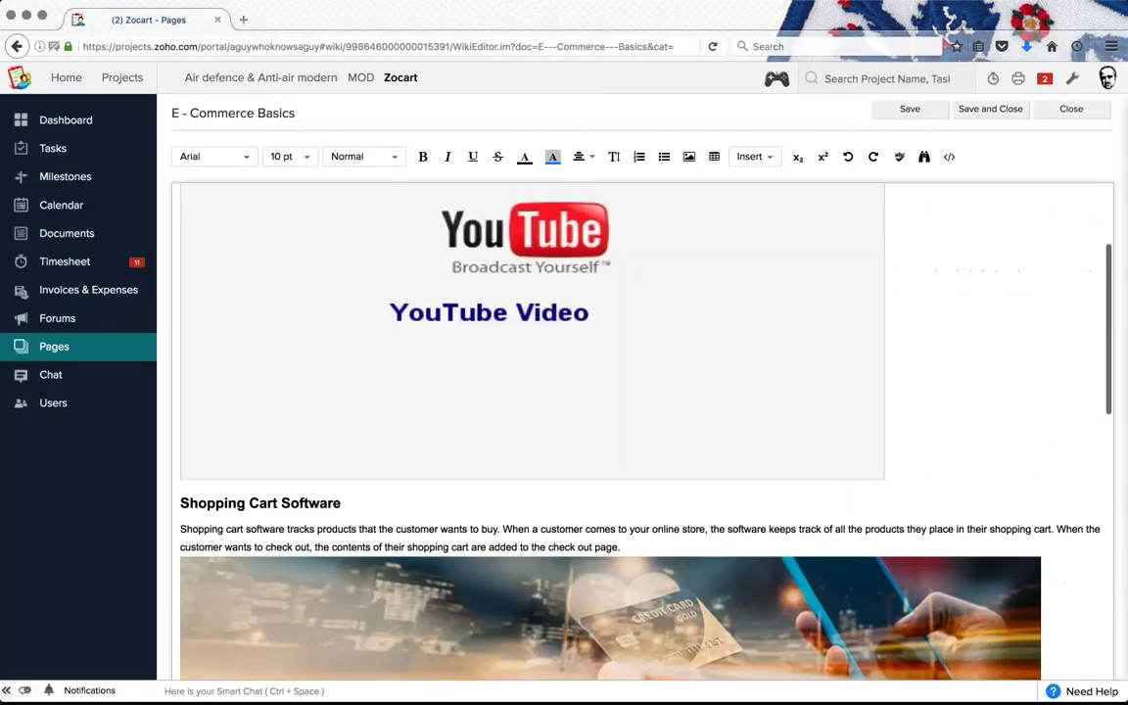
Step: Open the widget insertion dialog and examine the Zoho Wiki Panels, Zoho Gadgets, Social Tool, Zoho Show, Zoho Sheet and Zoho Writer widgets
left_click(754, 158)
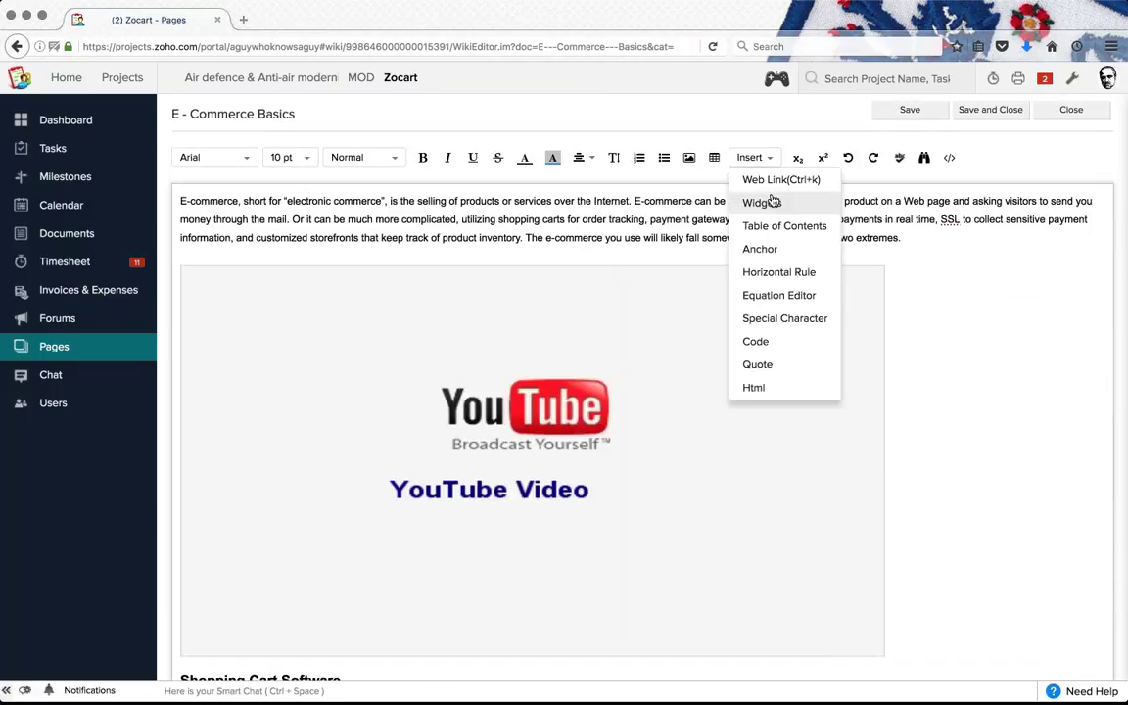
left_click(760, 202)
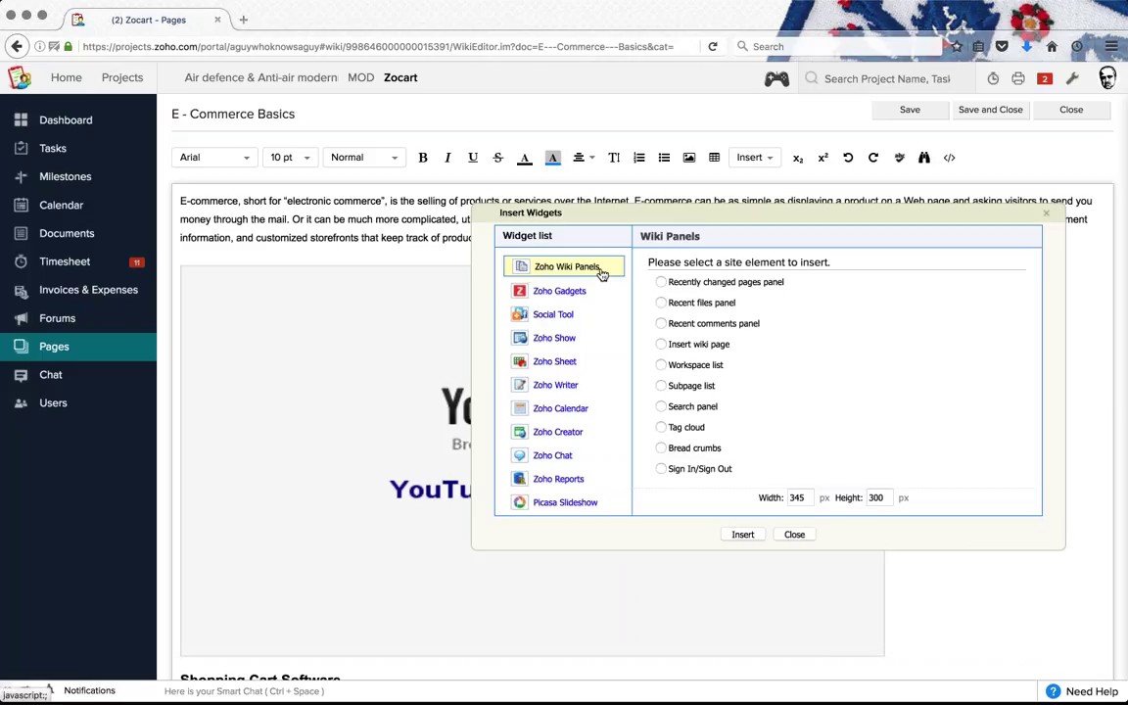
scroll(643, 518, "down", 2)
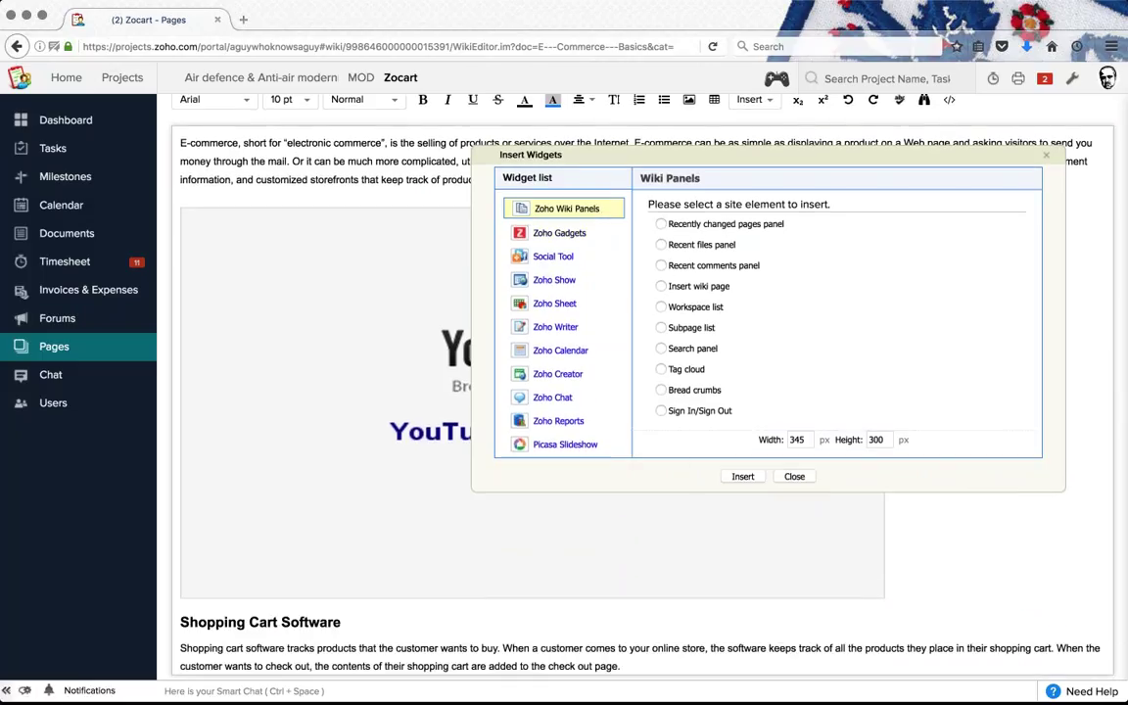
left_click(559, 232)
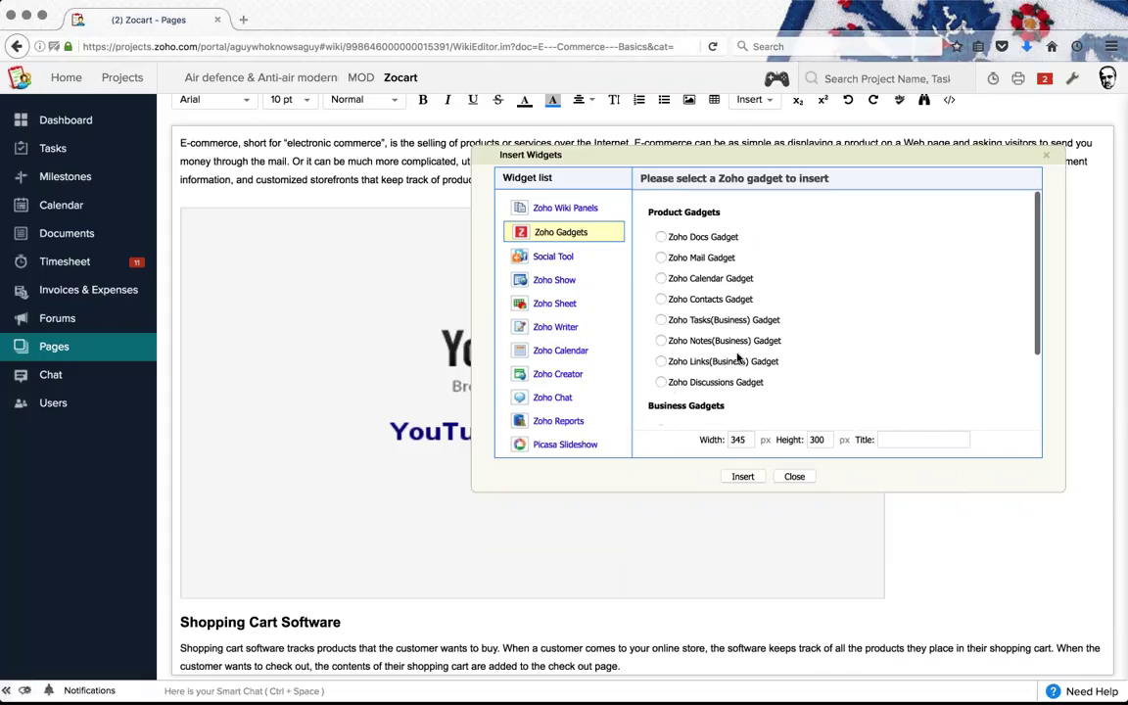
left_click(568, 255)
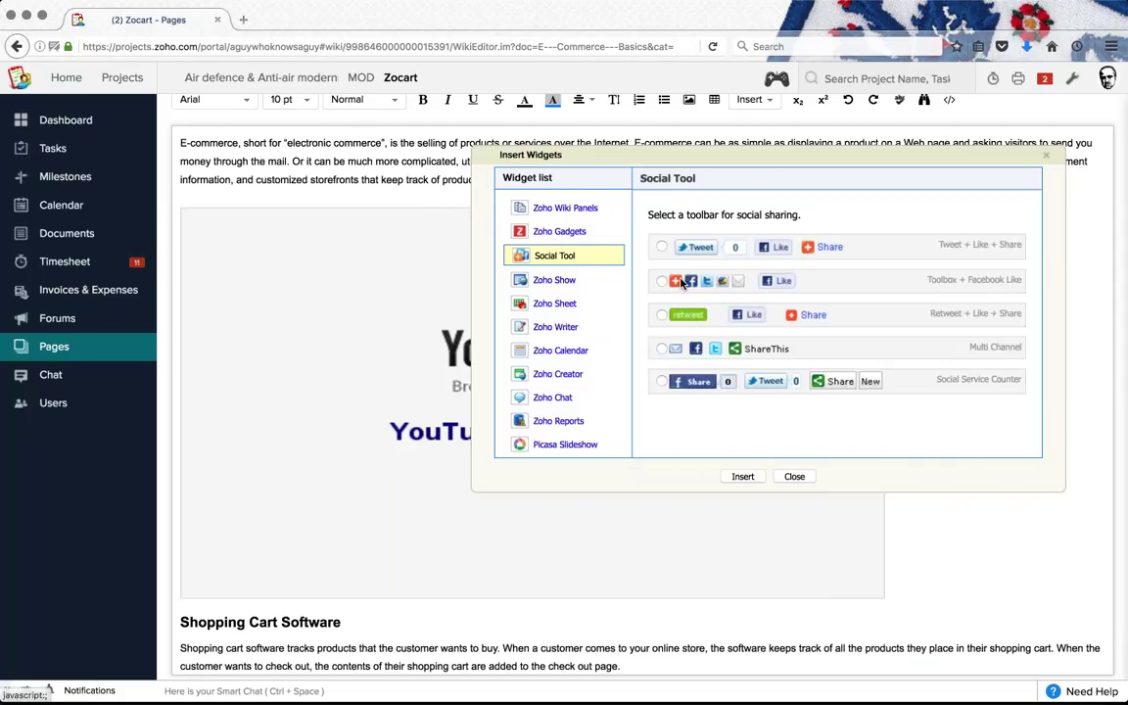
left_click(554, 286)
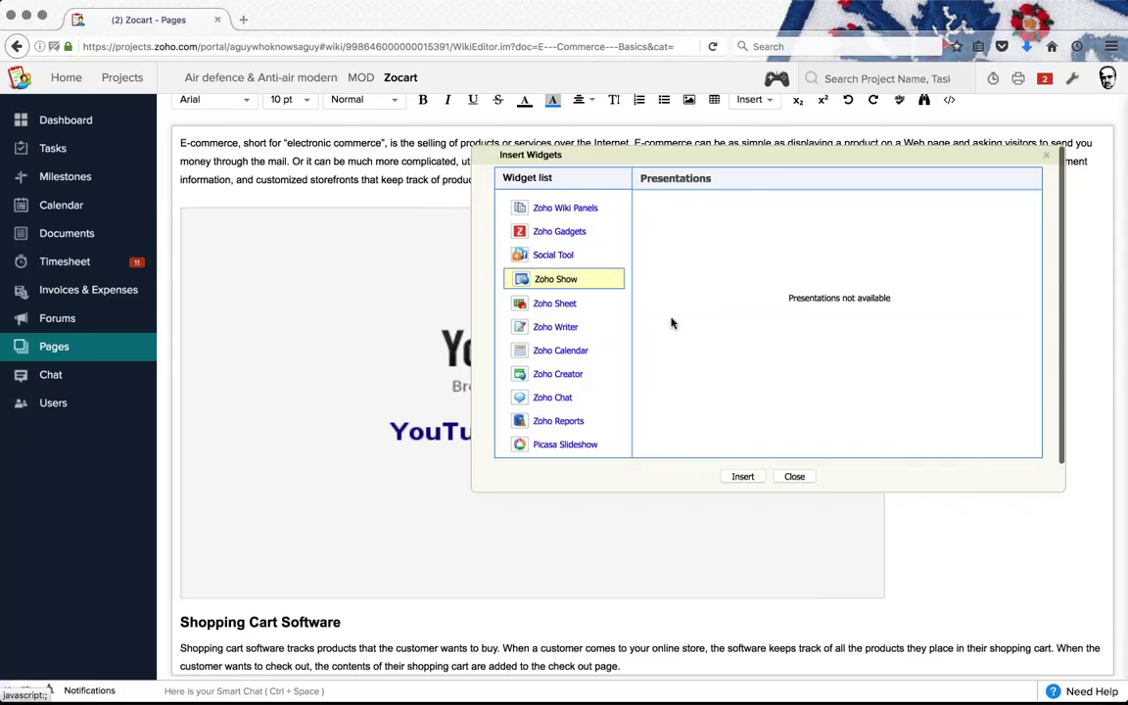
left_click(566, 303)
left_click(558, 326)
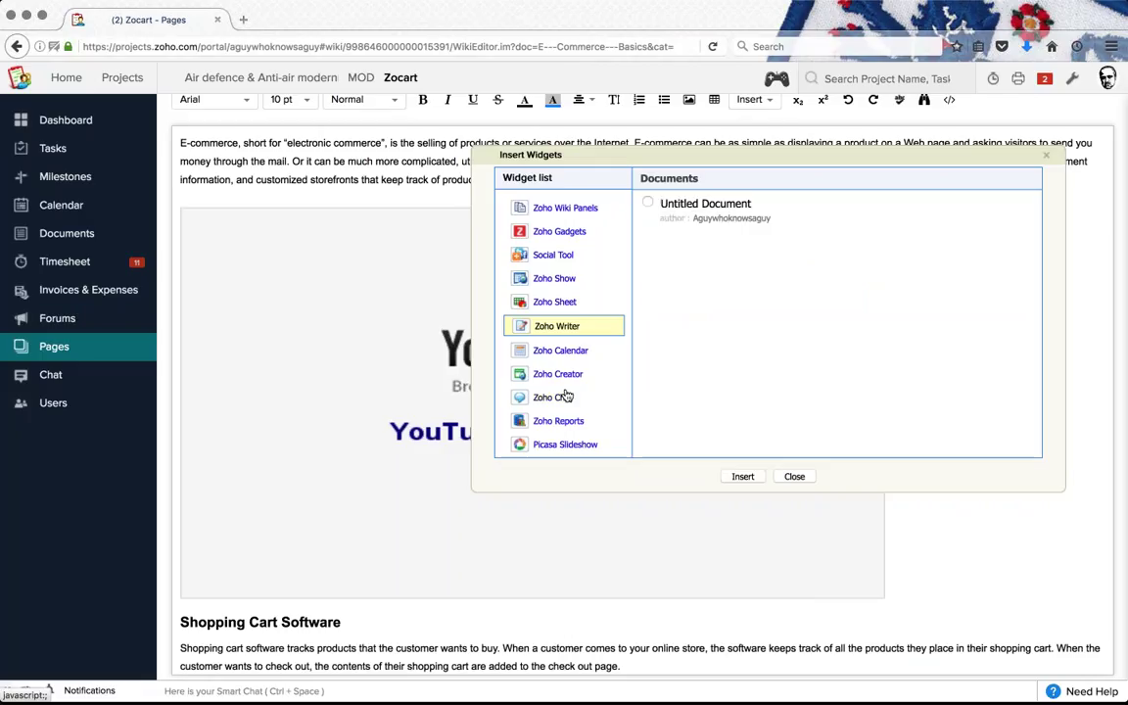
Step: Examine the insertion options of the Zoho Calendar, Zoho Creator, Zoho Chat, Zoho Reports and Picasa Slideshow widgets
left_click(578, 352)
scroll(588, 367, "down", 2)
left_click(566, 320)
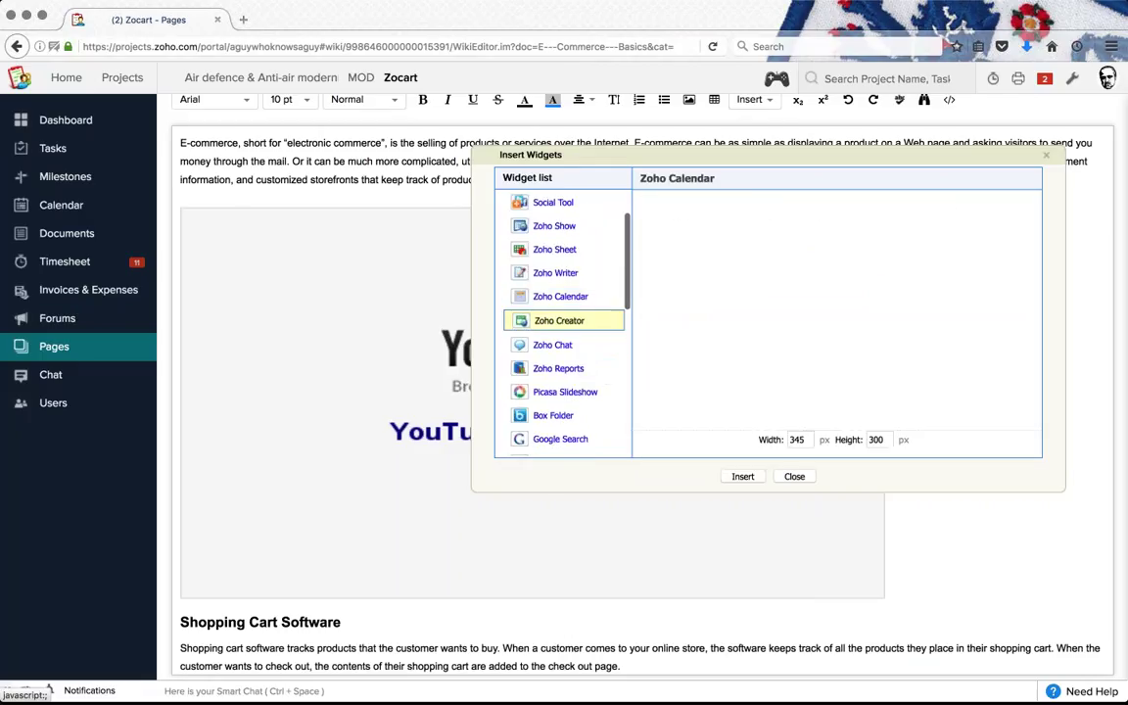
scroll(541, 357, "down", 1)
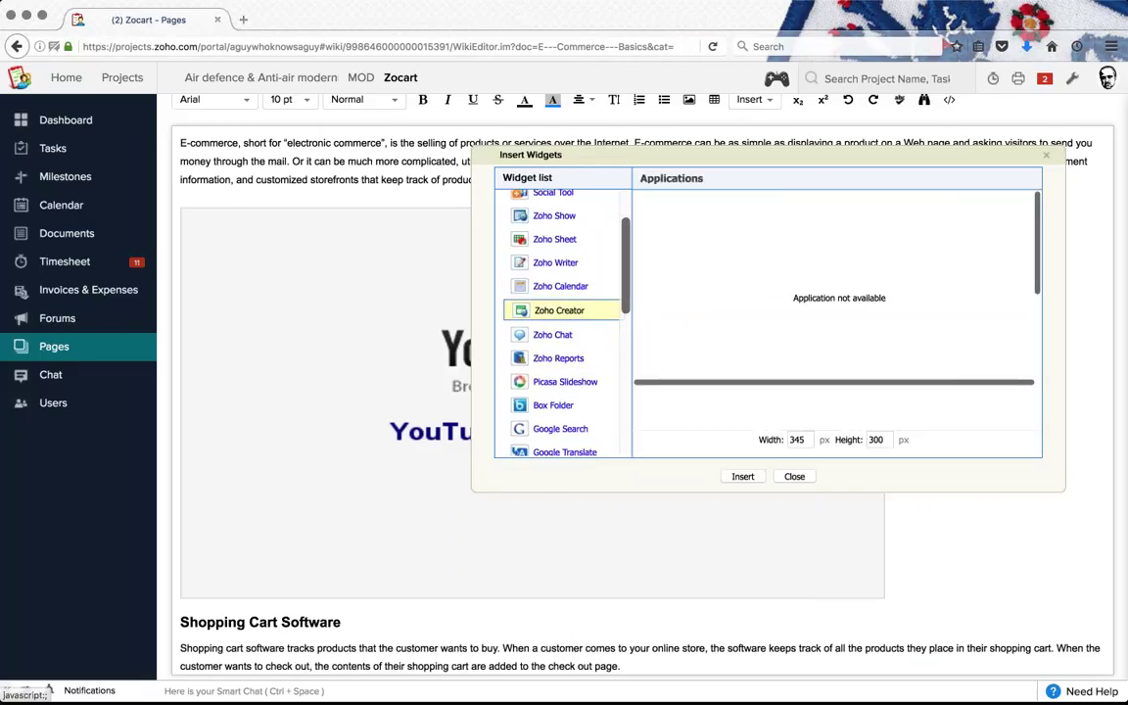
left_click(556, 336)
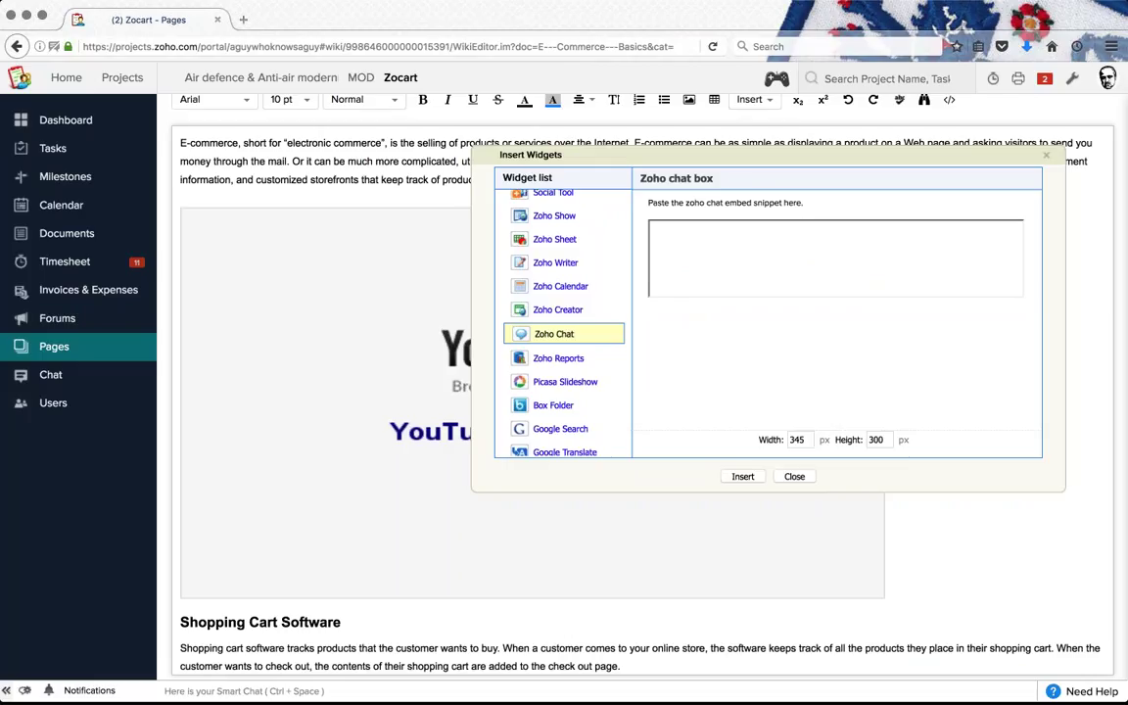
left_click(560, 359)
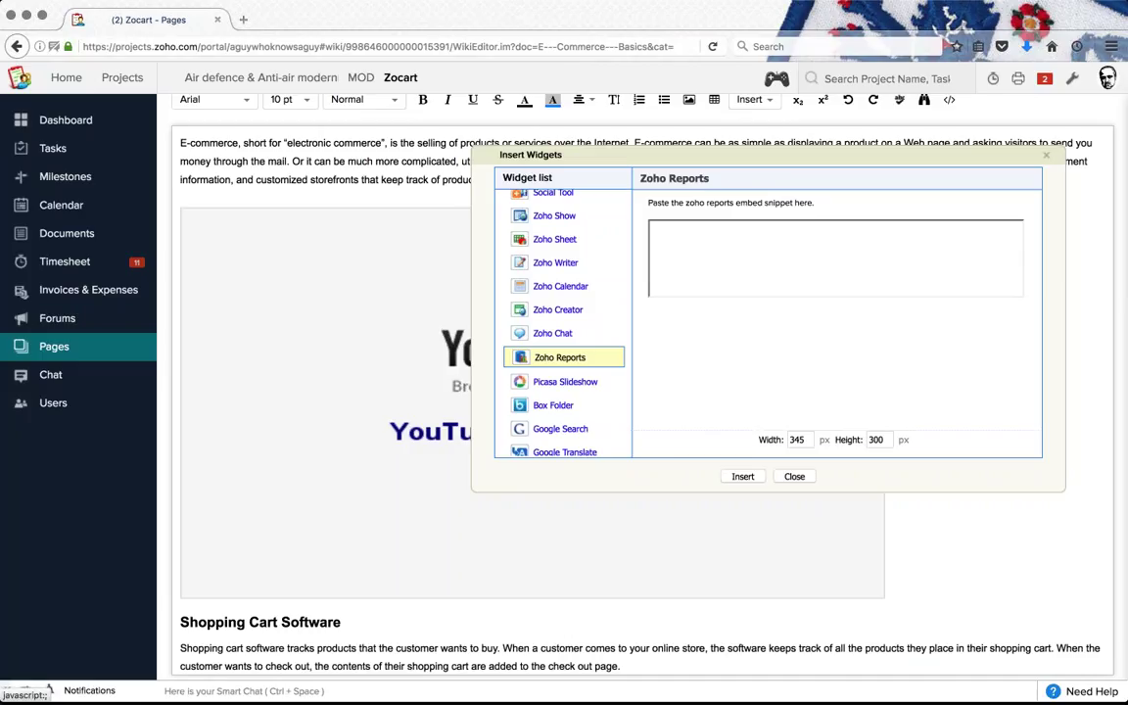
scroll(767, 317, "down", 1)
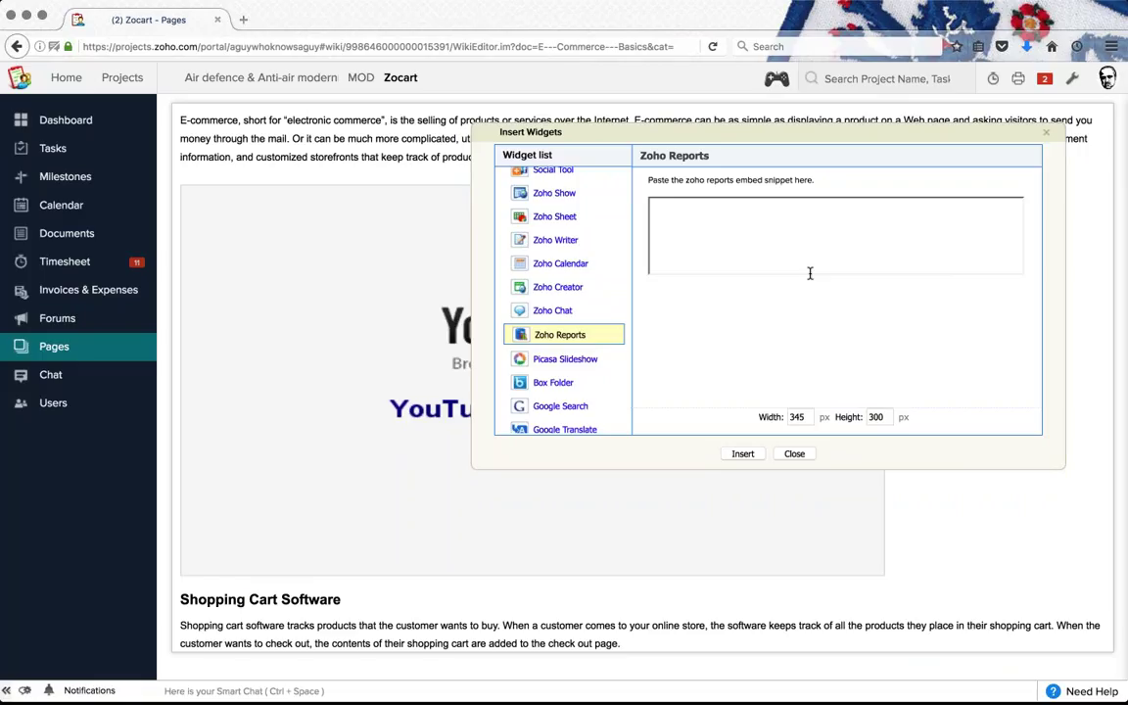
left_click(577, 365)
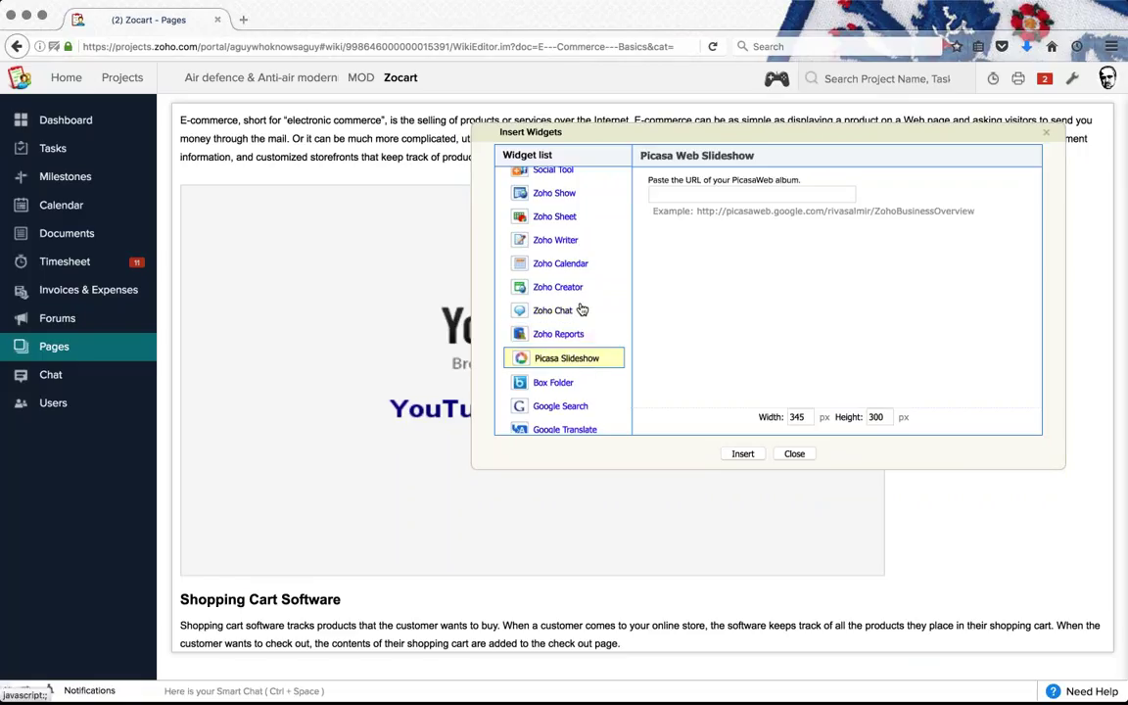
Step: Examine the insertion options of the Box Folder and Google Search widgets
scroll(579, 309, "down", 2)
left_click(554, 325)
scroll(649, 370, "down", 1)
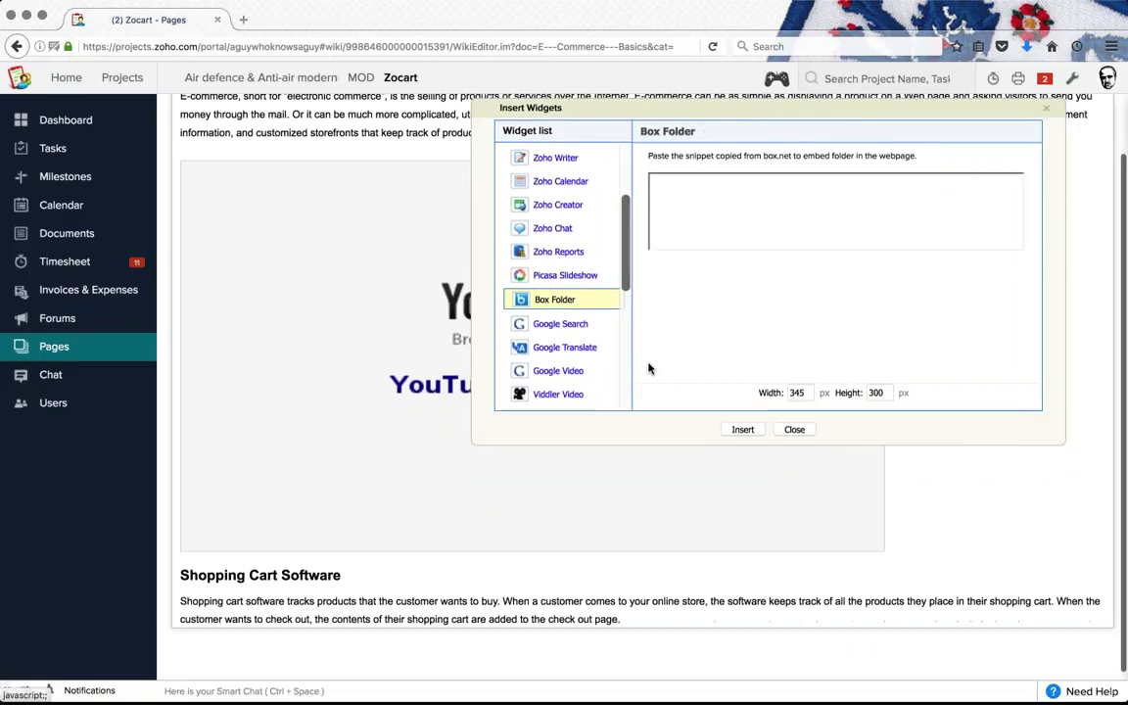
left_click(565, 322)
scroll(575, 344, "down", 1)
Step: Try the Google Translate widget at the start of the page and remove it again
left_click(566, 304)
scroll(599, 355, "down", 2)
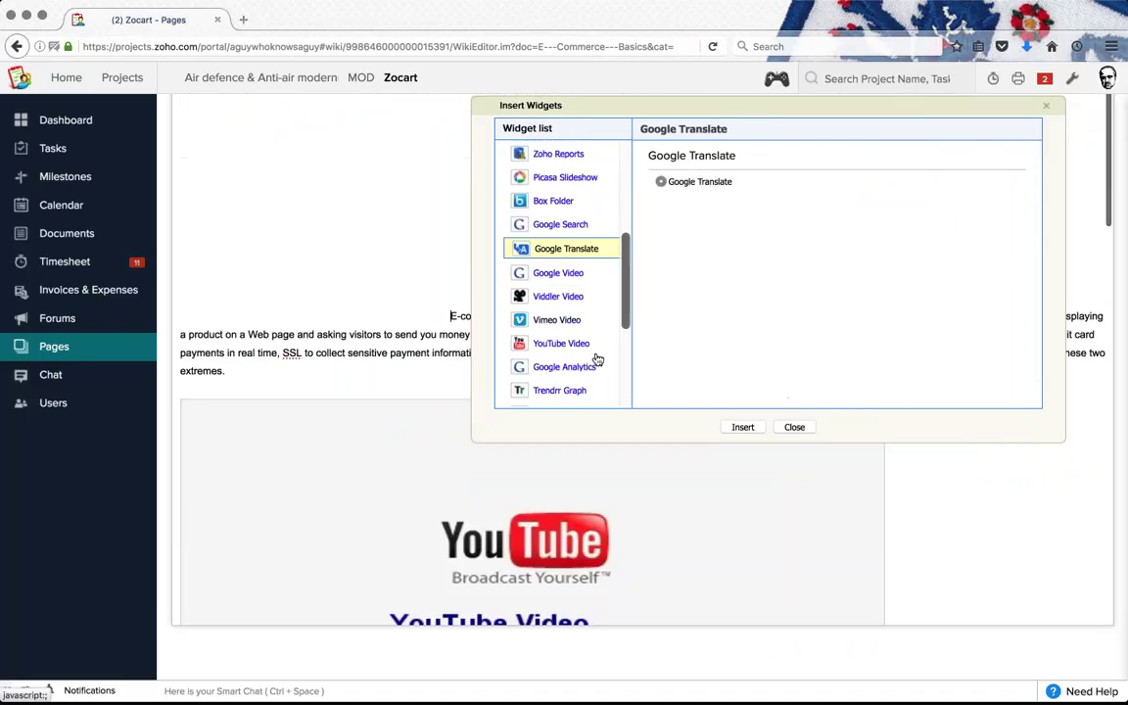
scroll(583, 263, "up", 3)
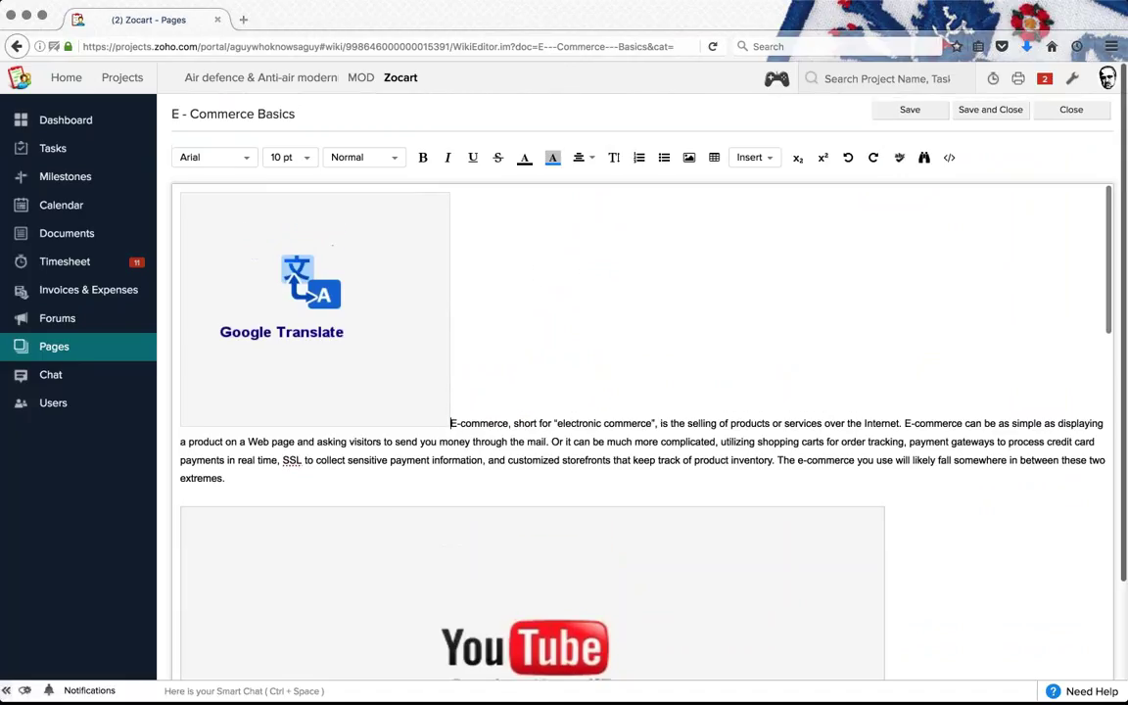
key("BackSpace")
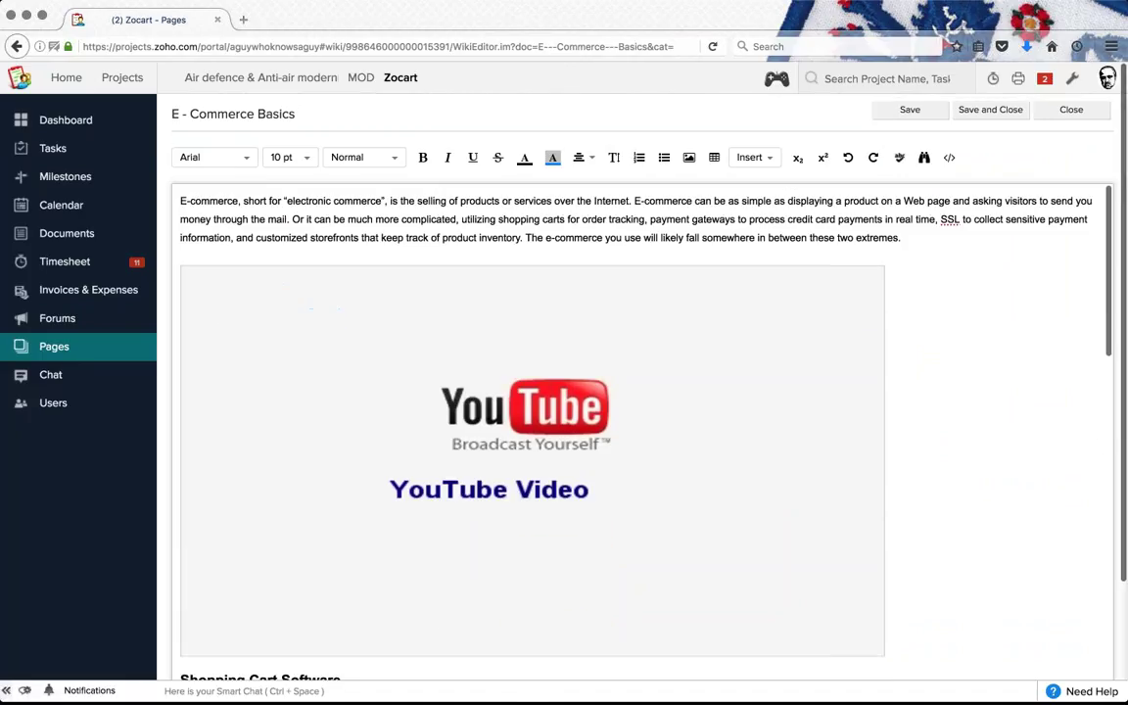
Step: Reopen the widget insertion dialog and compare the insertion options of the IFrame Widget and Embed Snippets
left_click(765, 157)
left_click(761, 202)
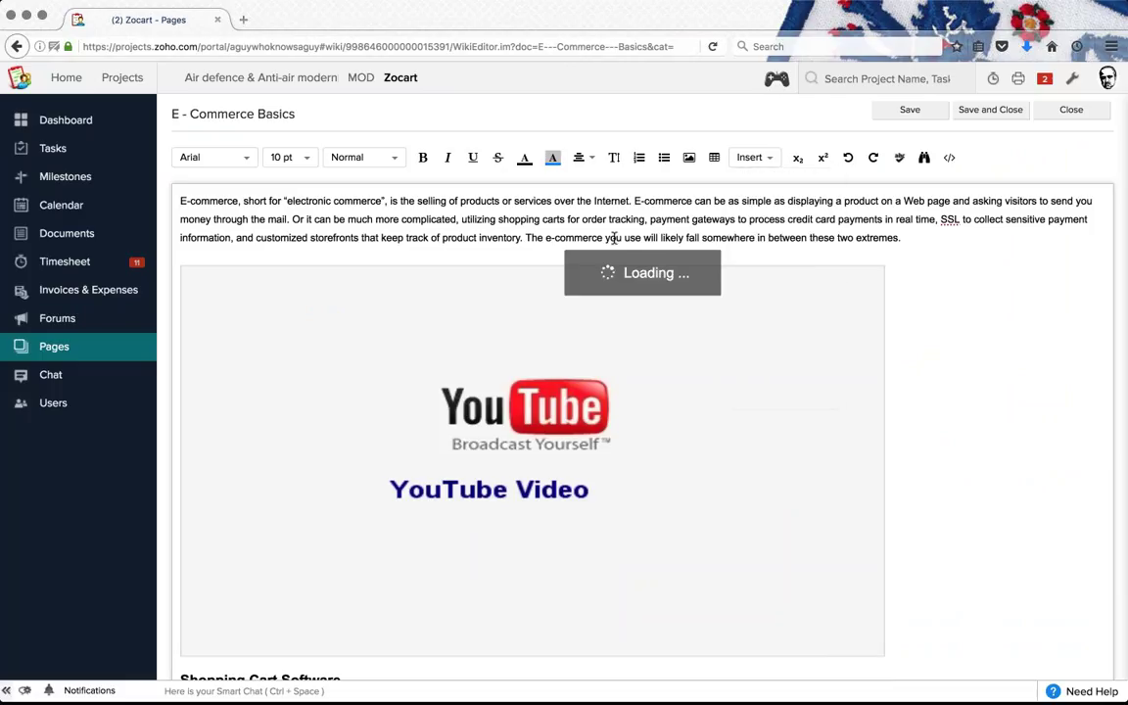
scroll(568, 330, "down", 10)
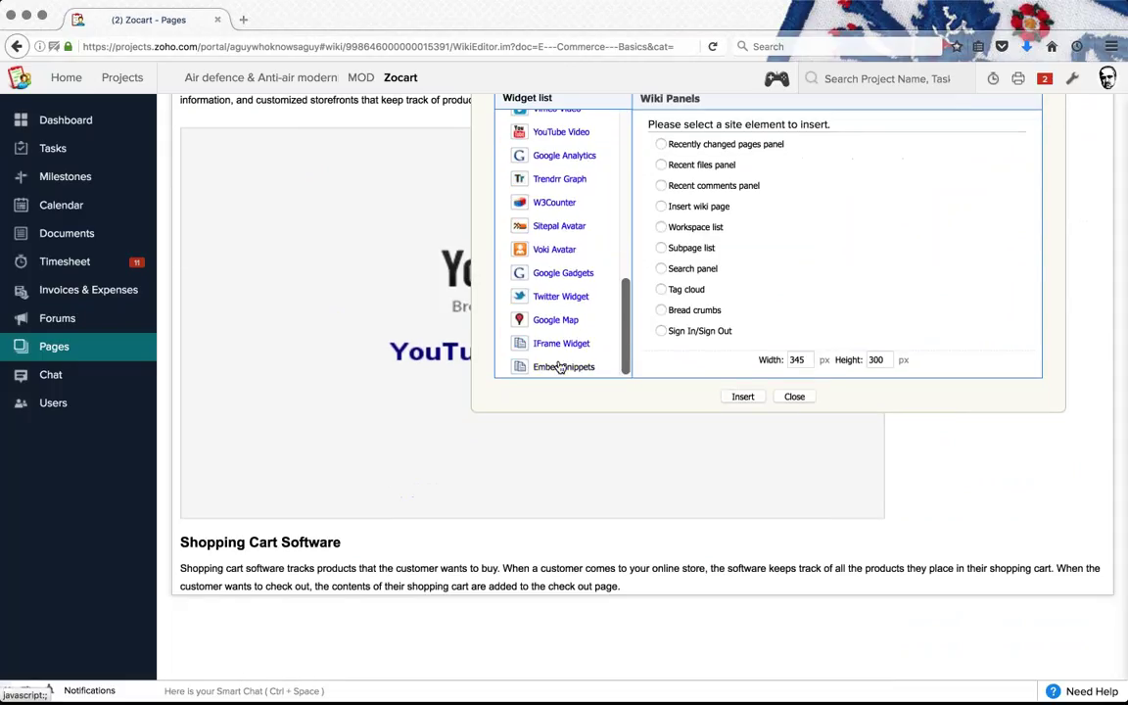
left_click(561, 342)
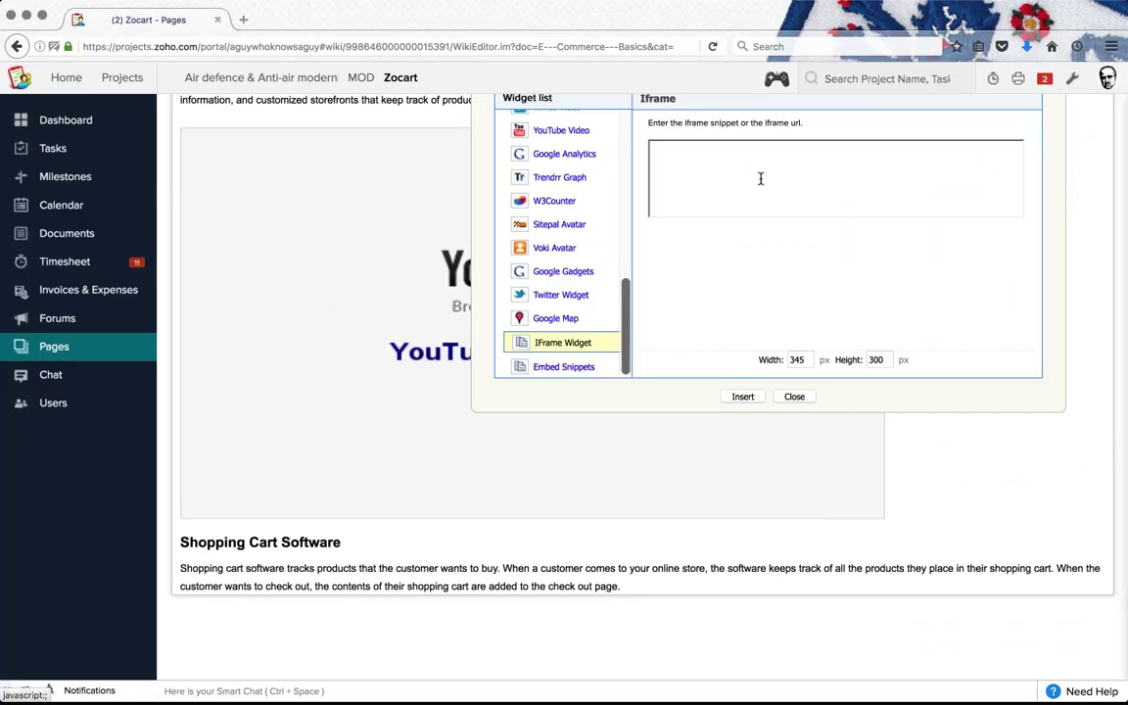
scroll(790, 199, "up", 2)
left_click(565, 428)
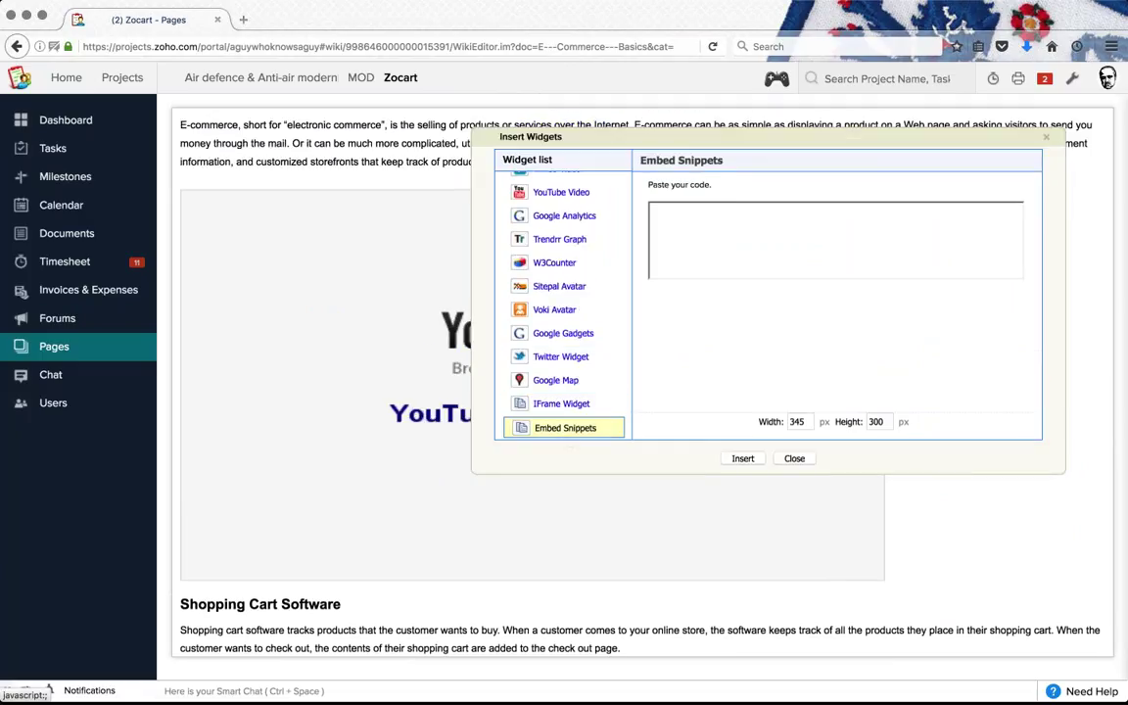
left_click(587, 404)
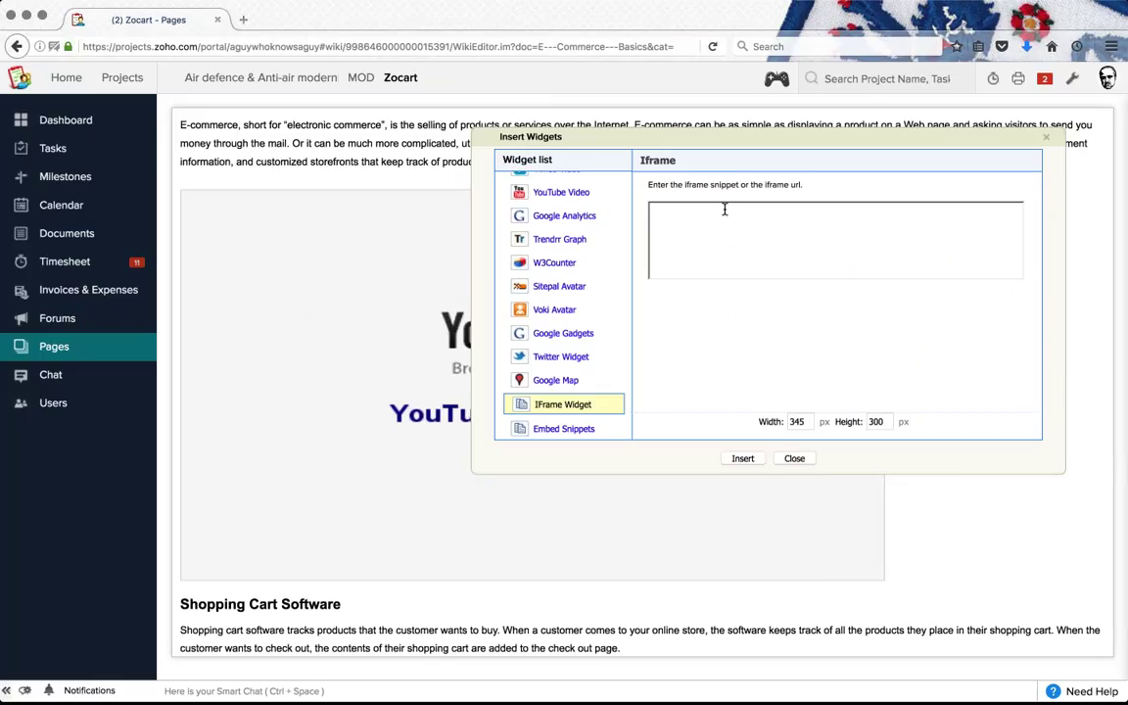
left_click(590, 428)
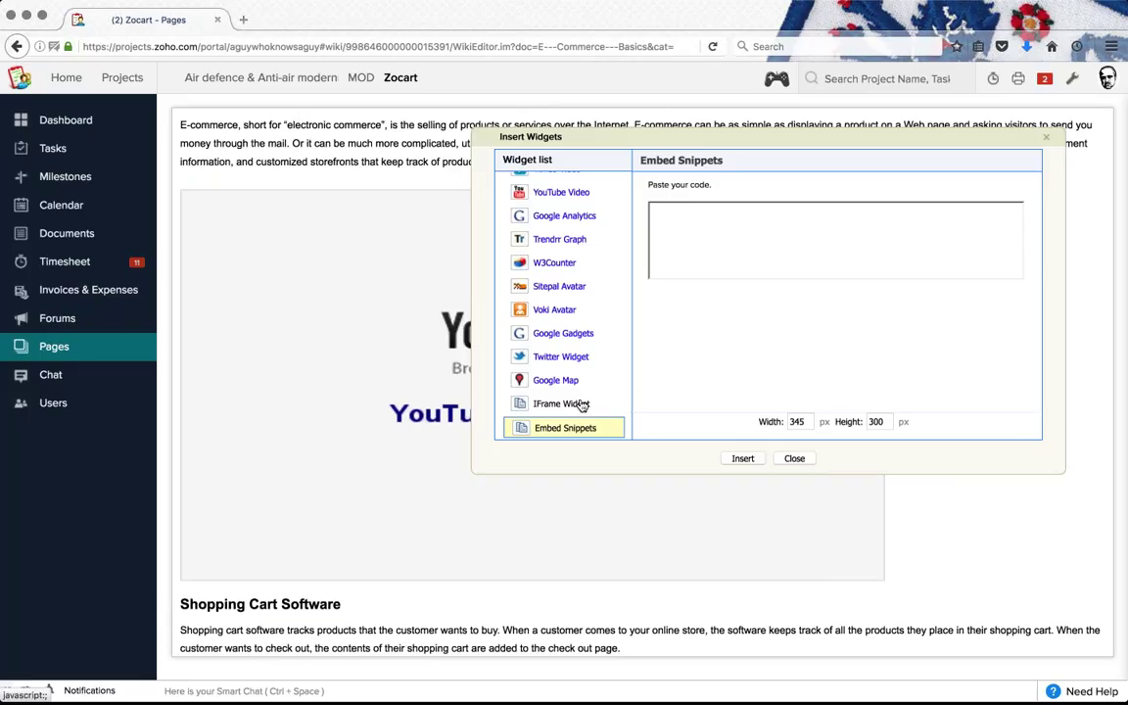
Step: Close the widget dialog without inserting anything and leave the page editor
scroll(577, 372, "up", 2)
scroll(577, 372, "down", 4)
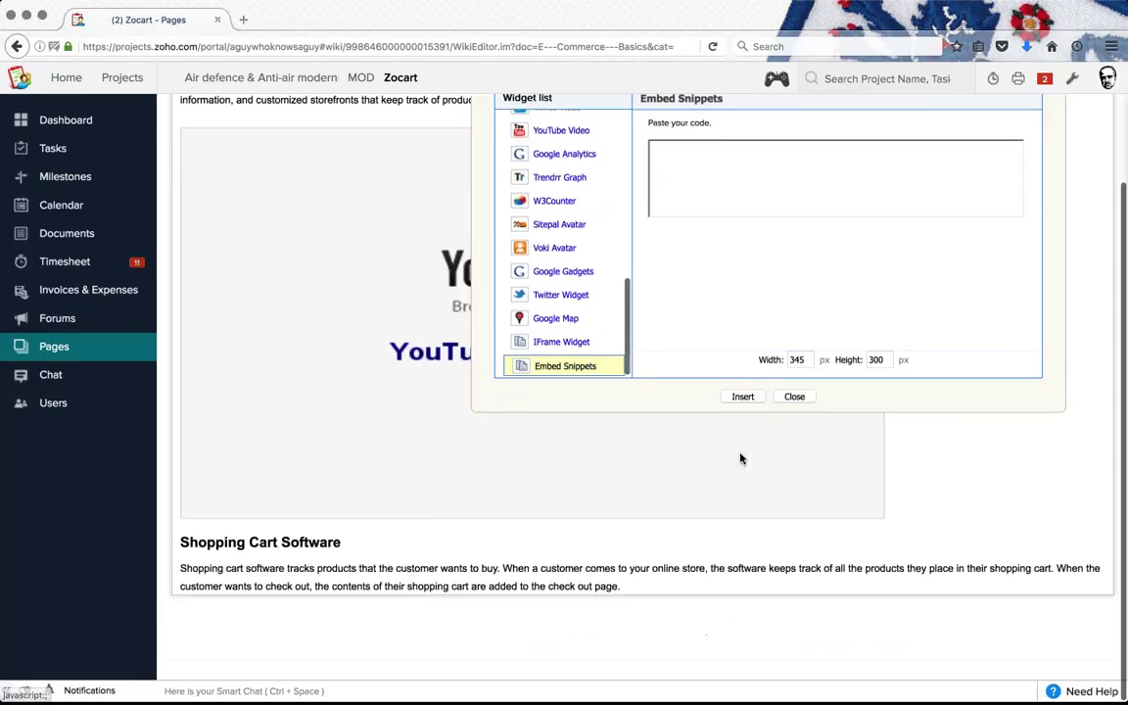
scroll(740, 458, "up", 3)
left_click(793, 534)
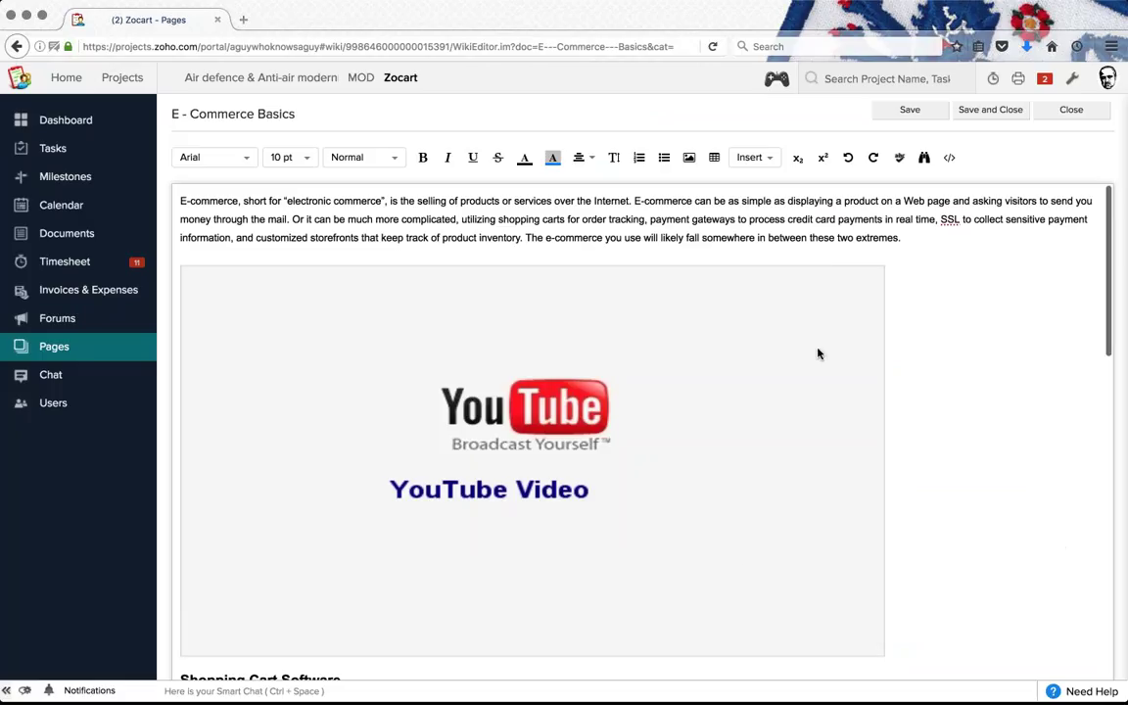
left_click(1071, 110)
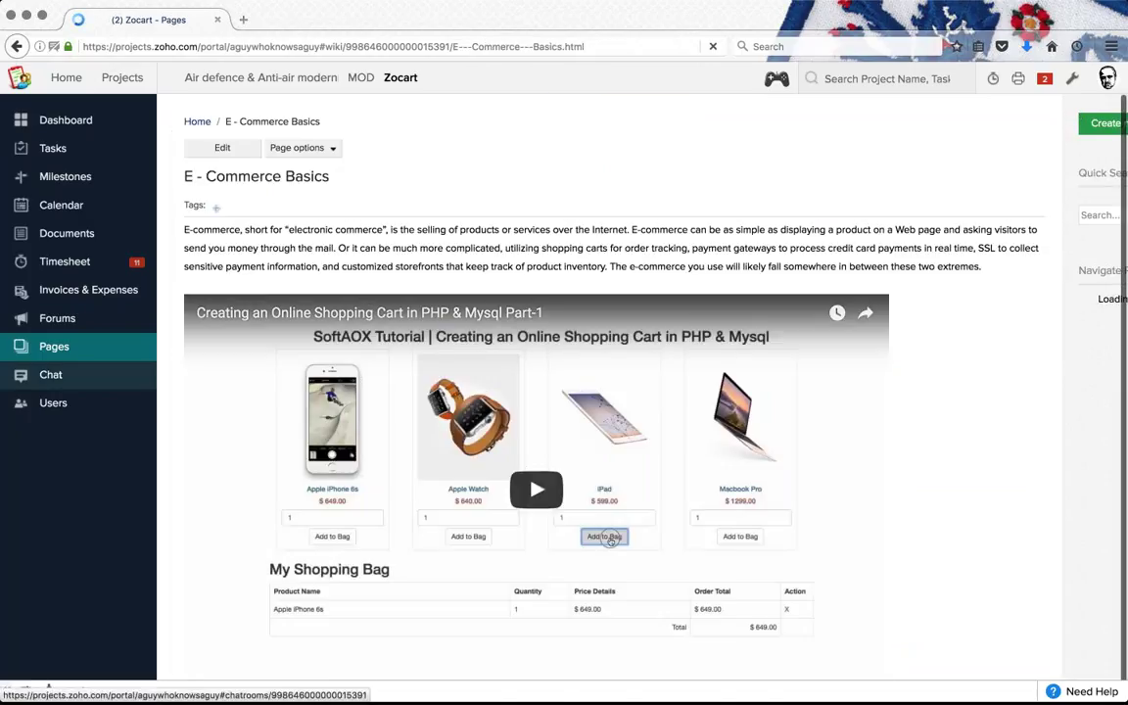
Step: Open the project's chats, try selecting three participants in the new chat topic form, and cancel it without adding a topic
left_click(50, 374)
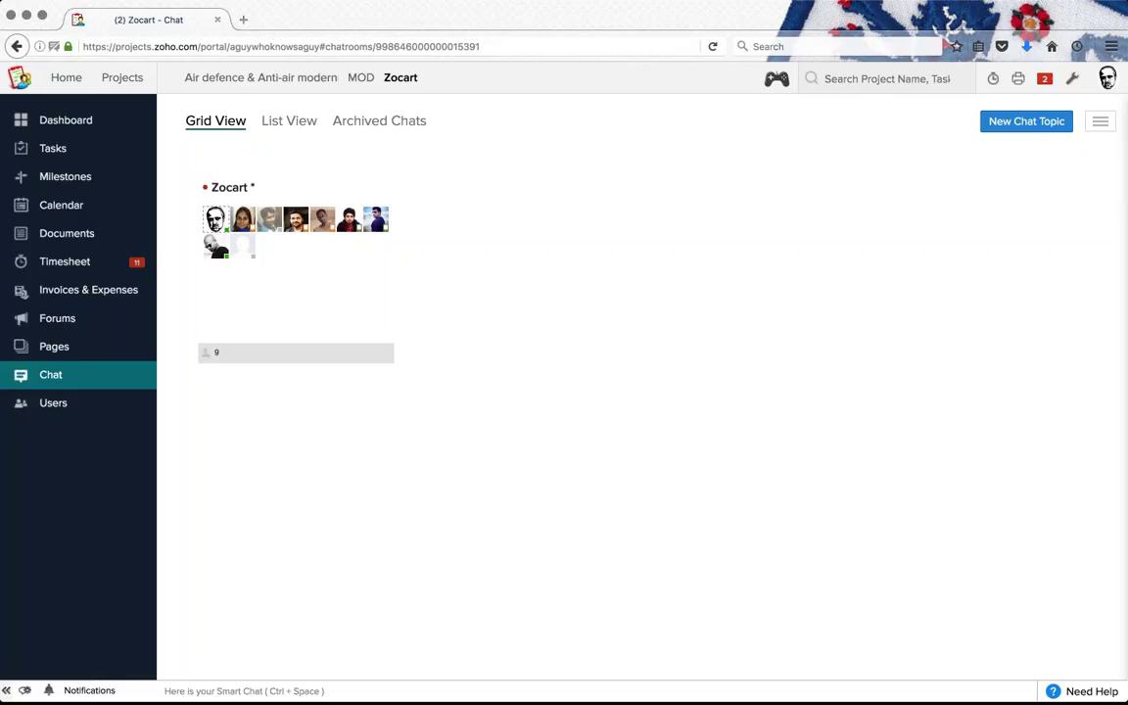
left_click(1025, 121)
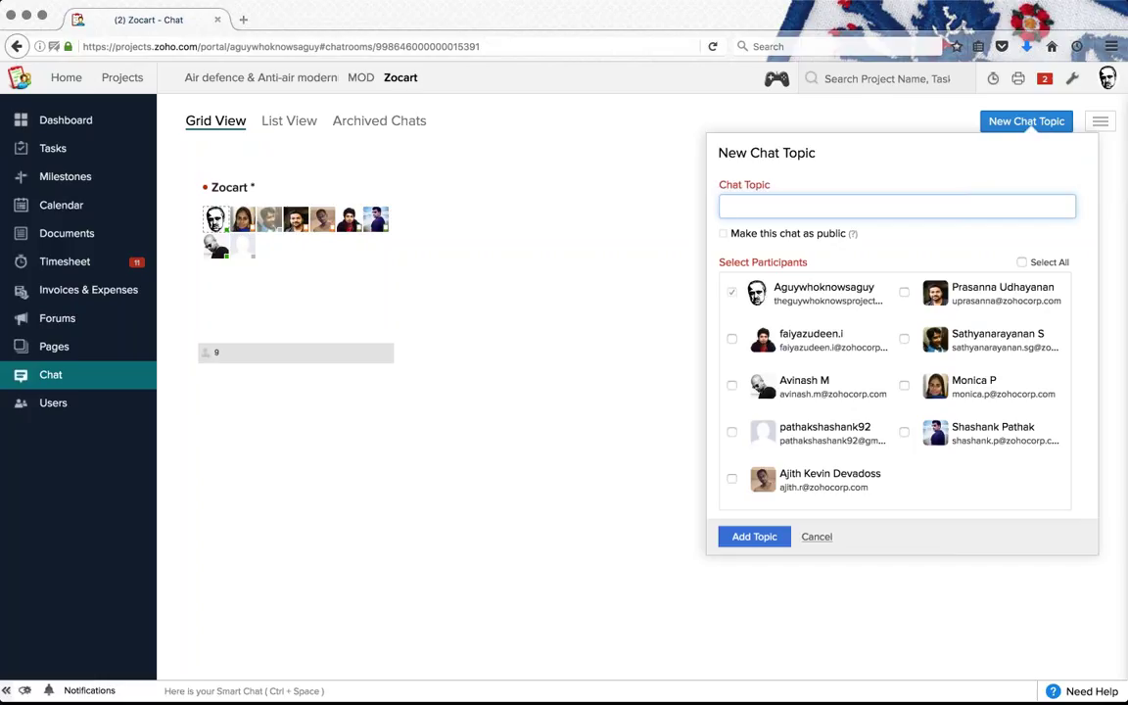
left_click(731, 385)
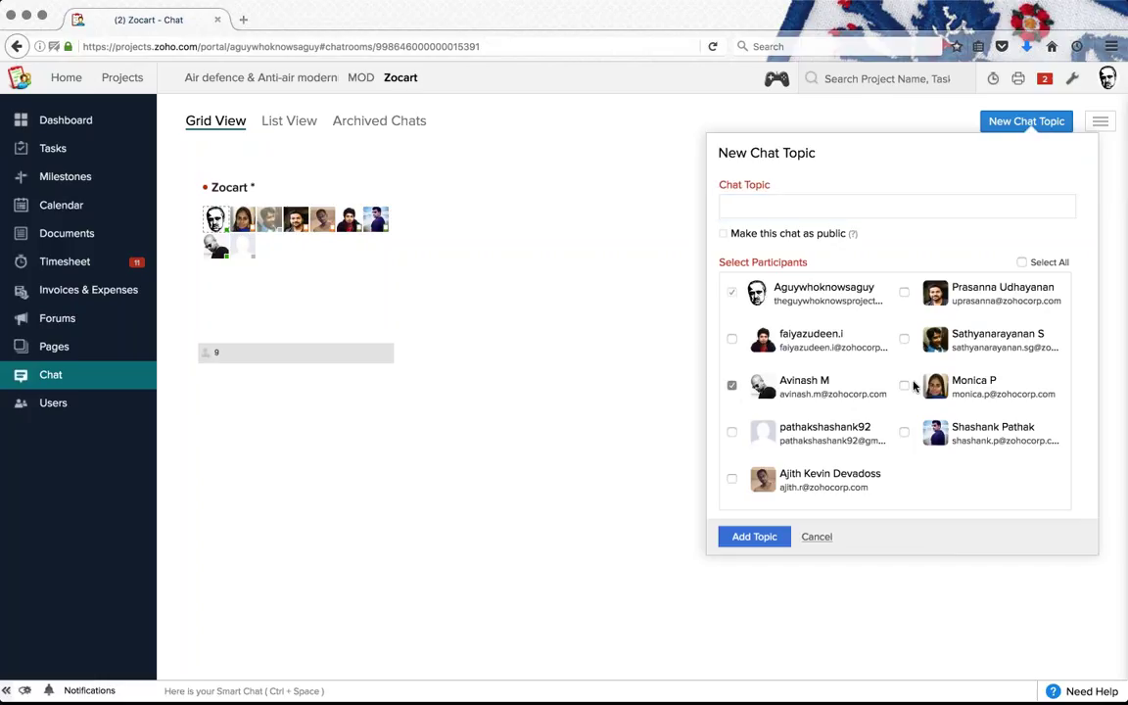
left_click(903, 385)
left_click(904, 339)
left_click(816, 537)
Step: Check the project's archived chats and return to the chat grid view
mouse_move(381, 361)
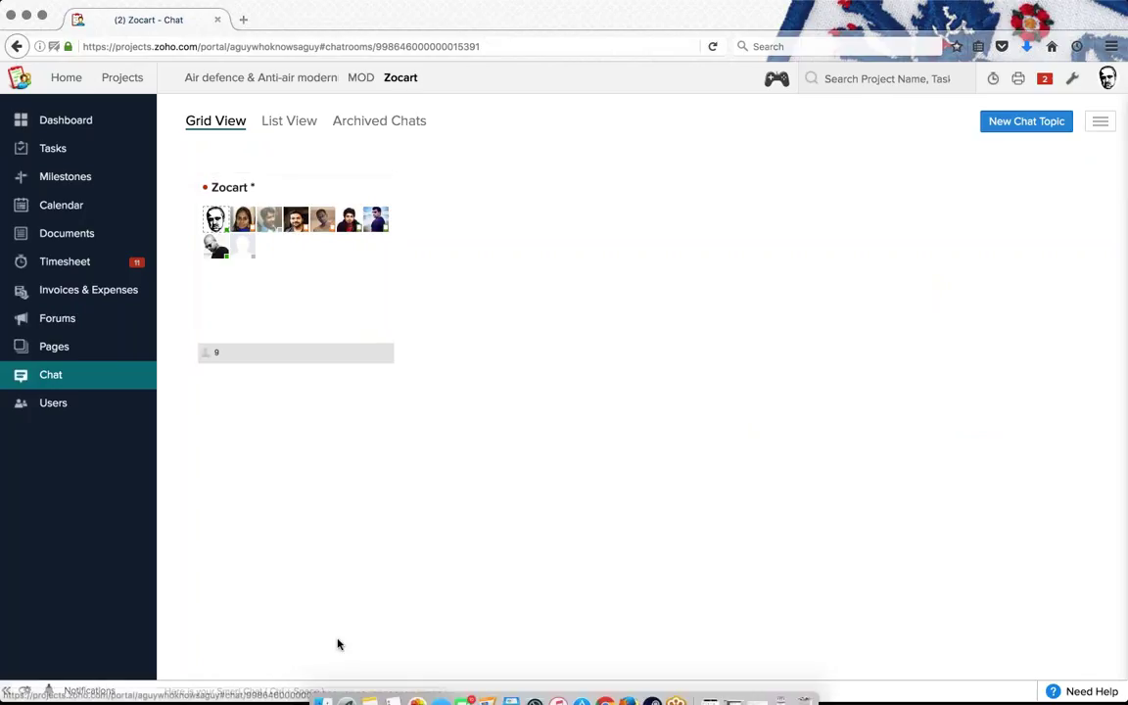
left_click(381, 130)
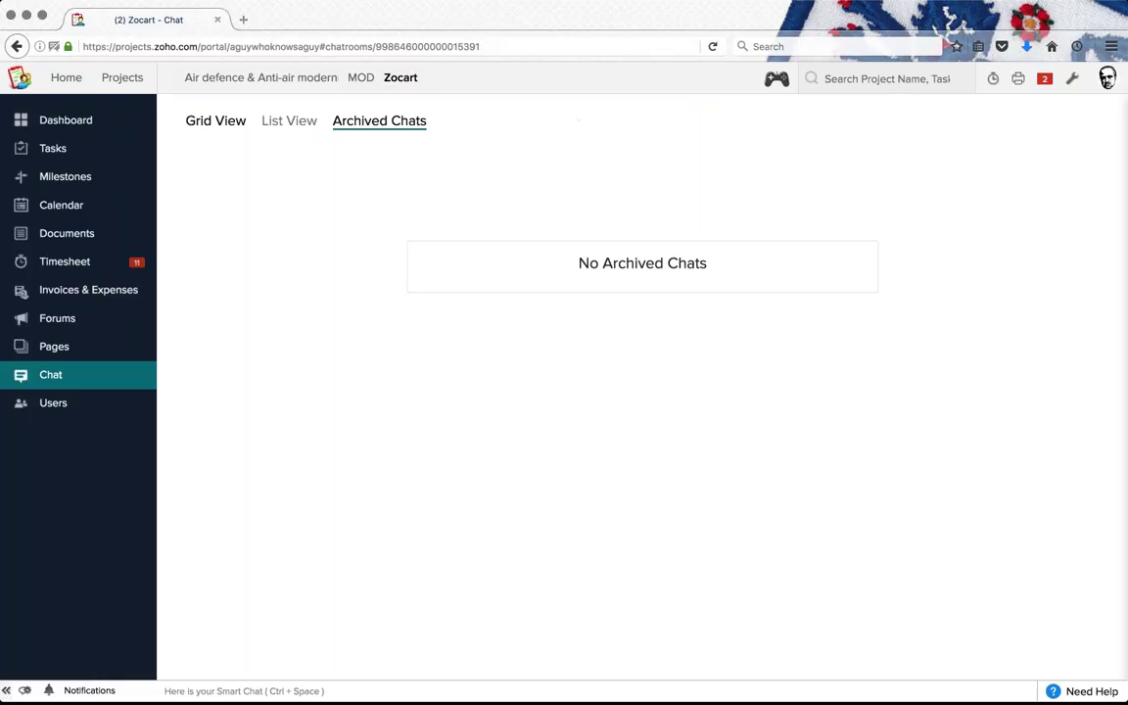
left_click(218, 119)
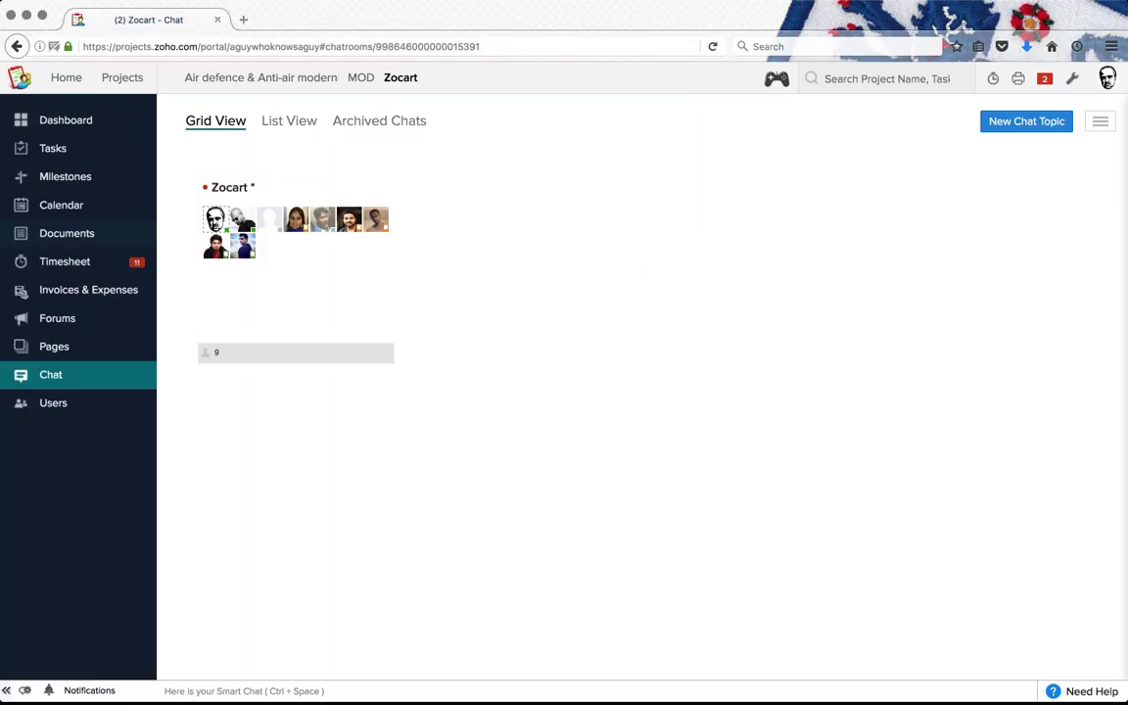
Step: Look over the Zocart project's user list and return to the project dashboard
left_click(75, 402)
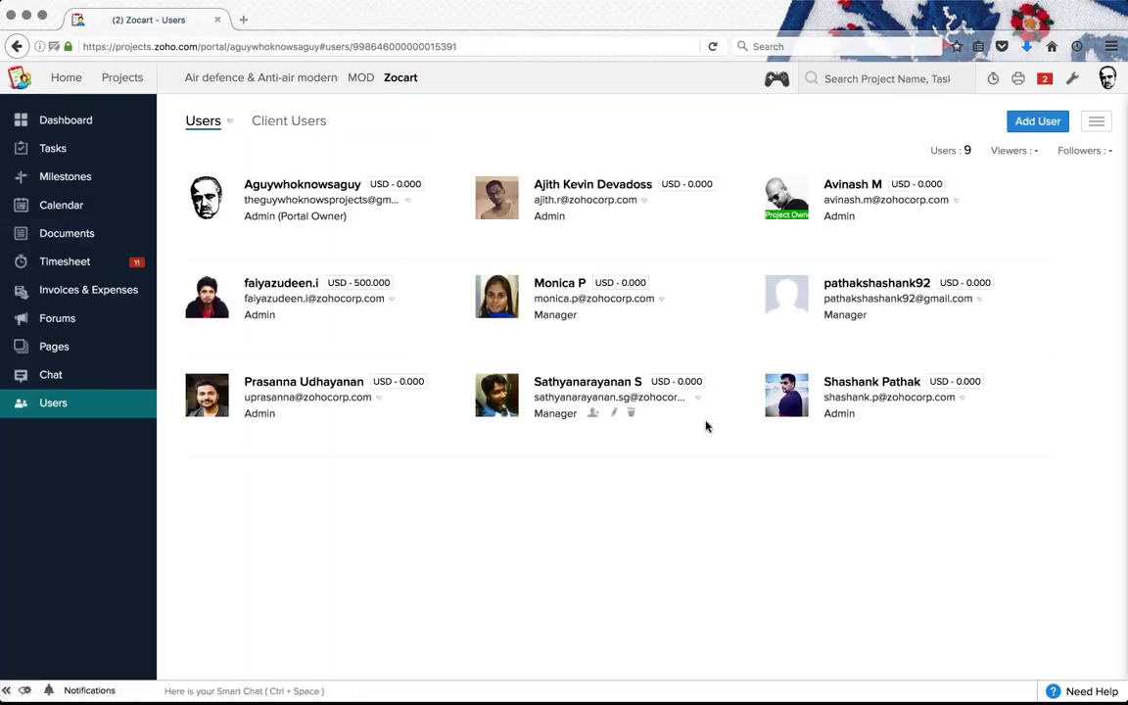
scroll(342, 254, "down", 1)
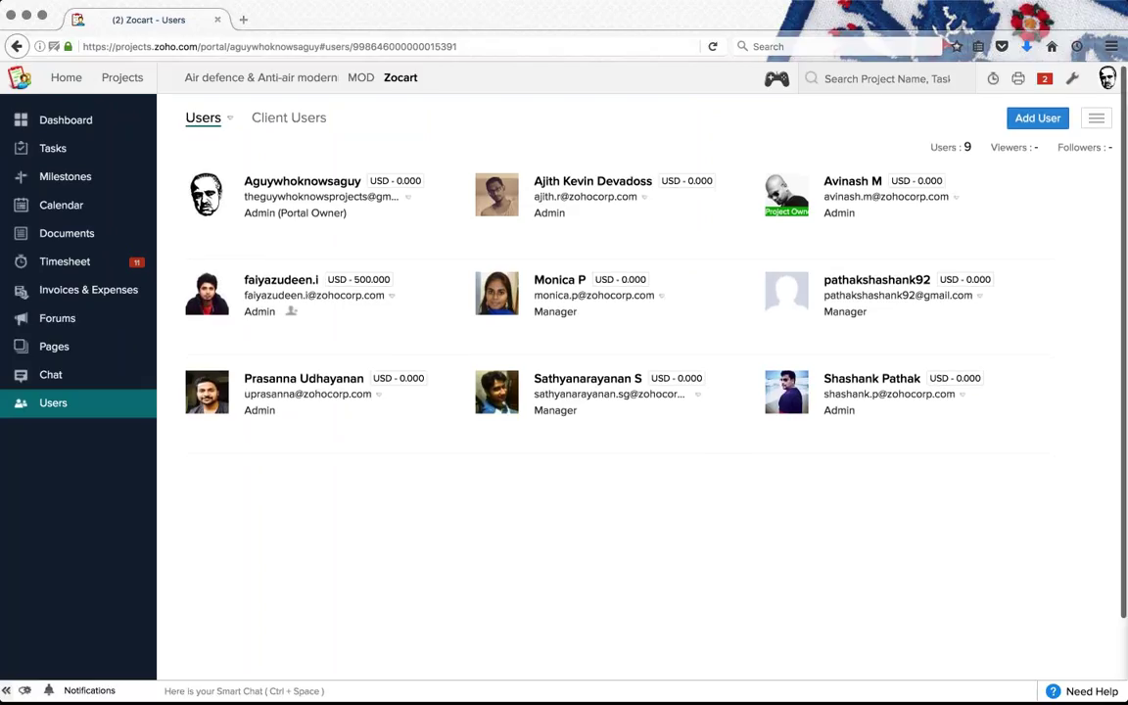
left_click(114, 120)
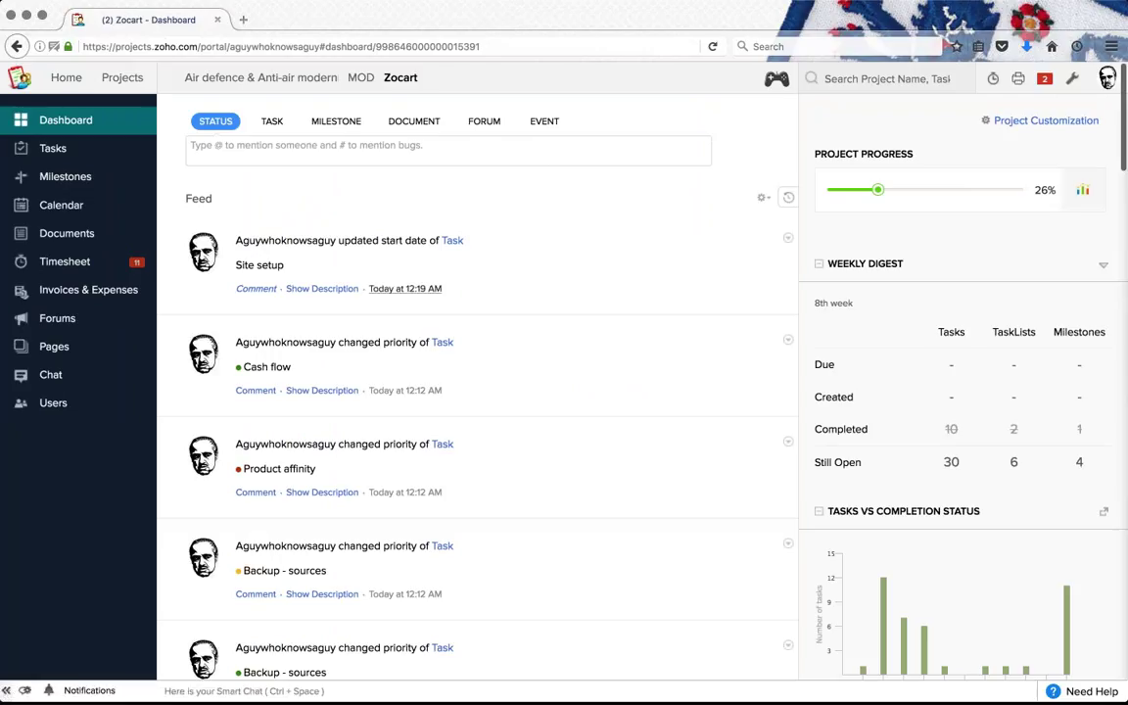
Step: Go to the portal's Home area and look through My Tasks, My Milestones and My Bugs
left_click(66, 77)
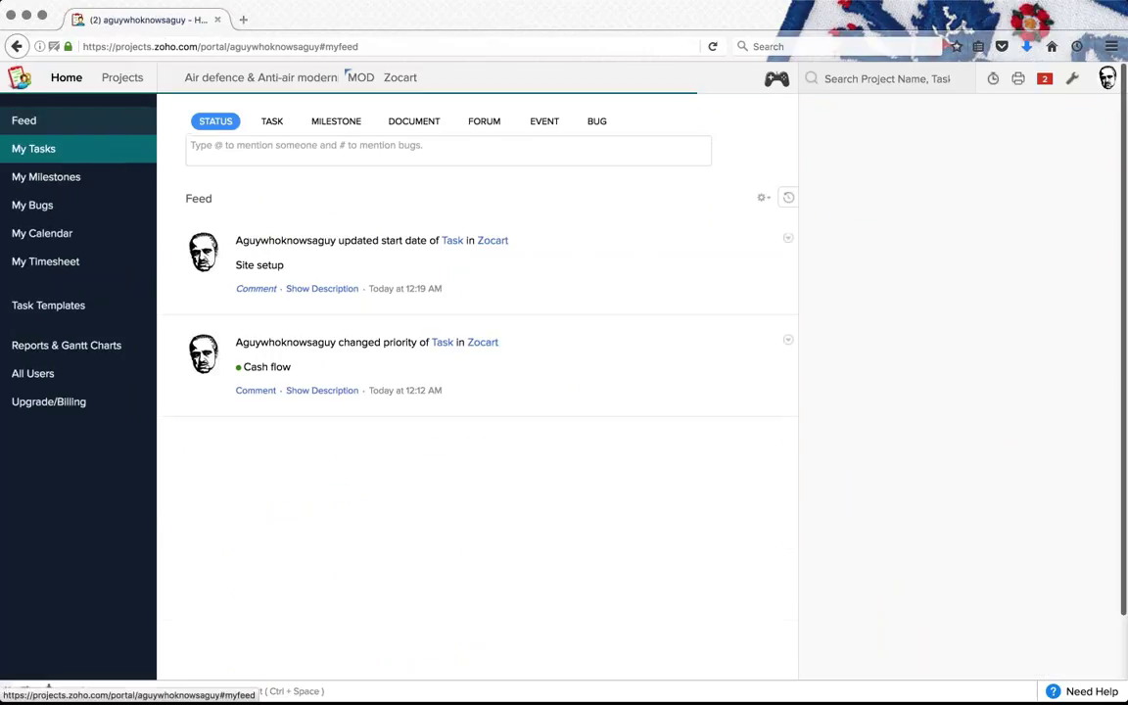
left_click(39, 149)
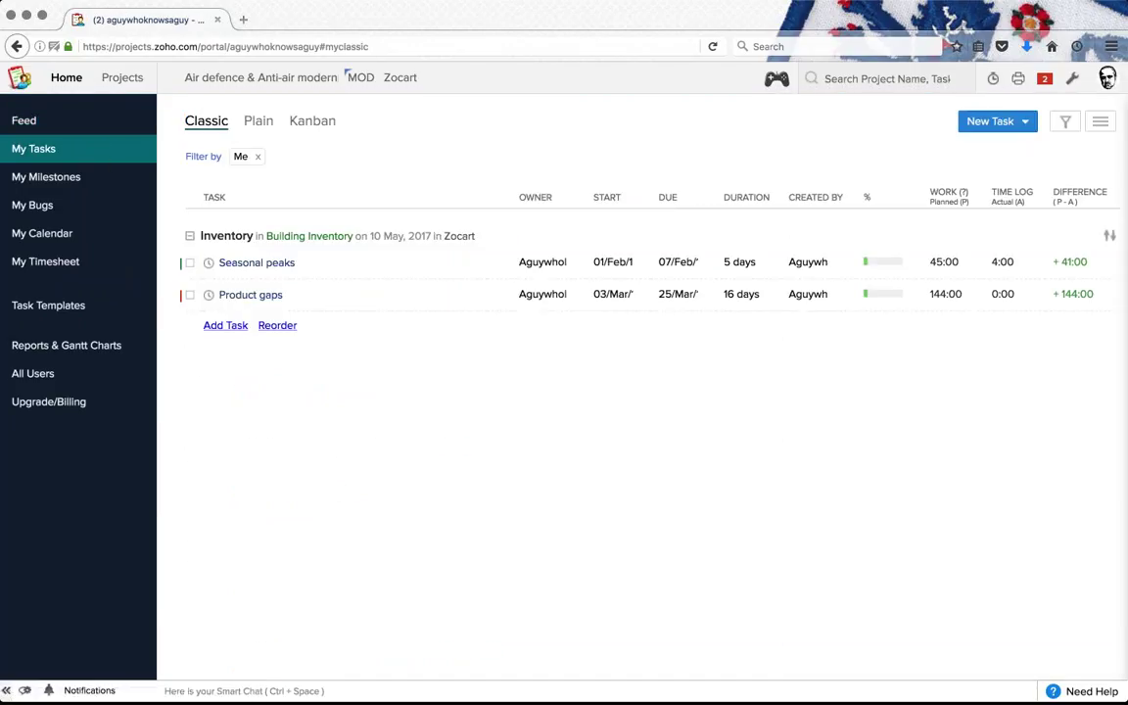
left_click(73, 177)
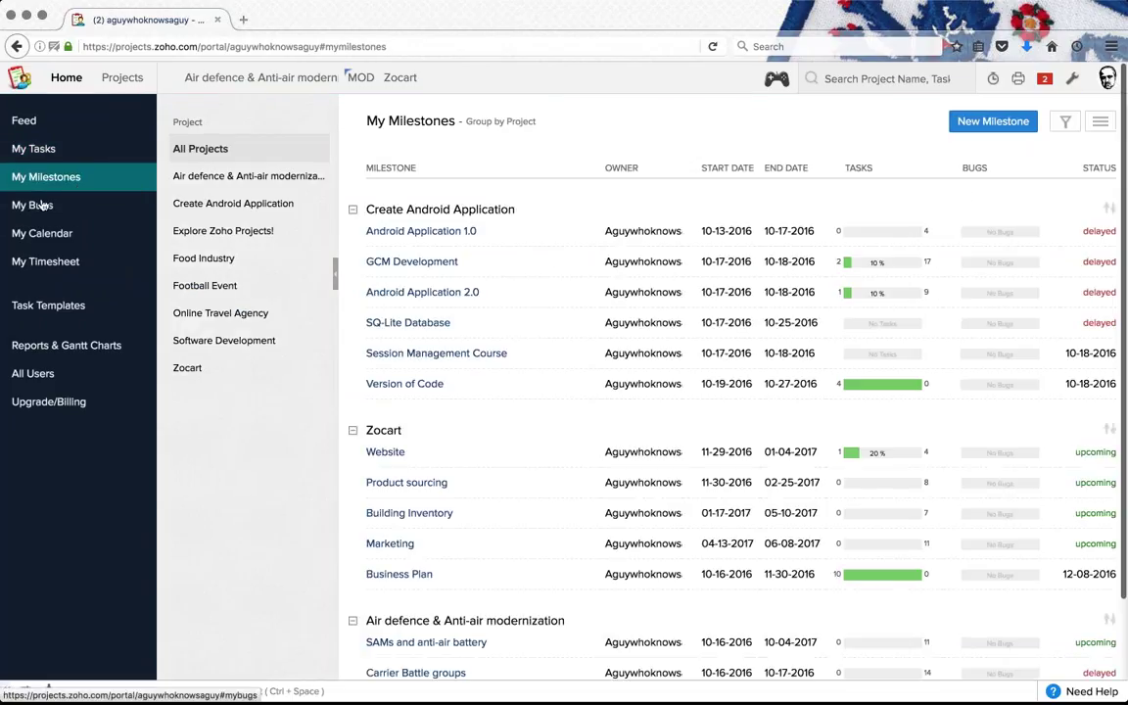
left_click(39, 209)
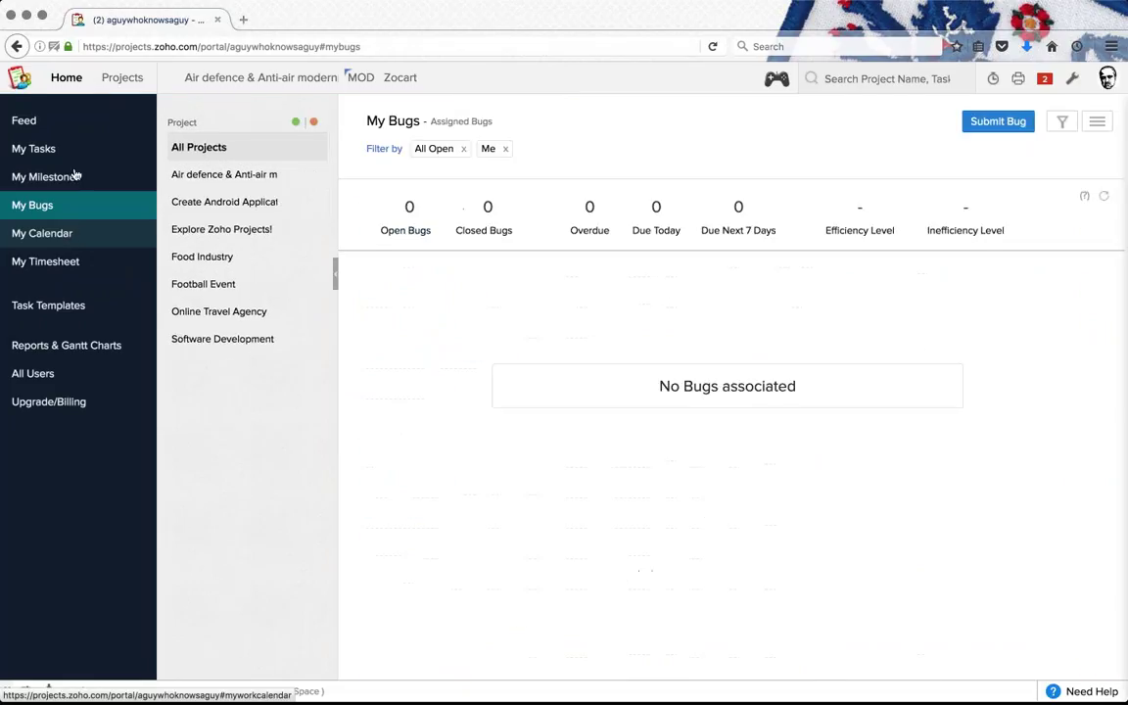
Step: Remove the Me filter from My Tasks and look through the tasks of all projects
left_click(51, 147)
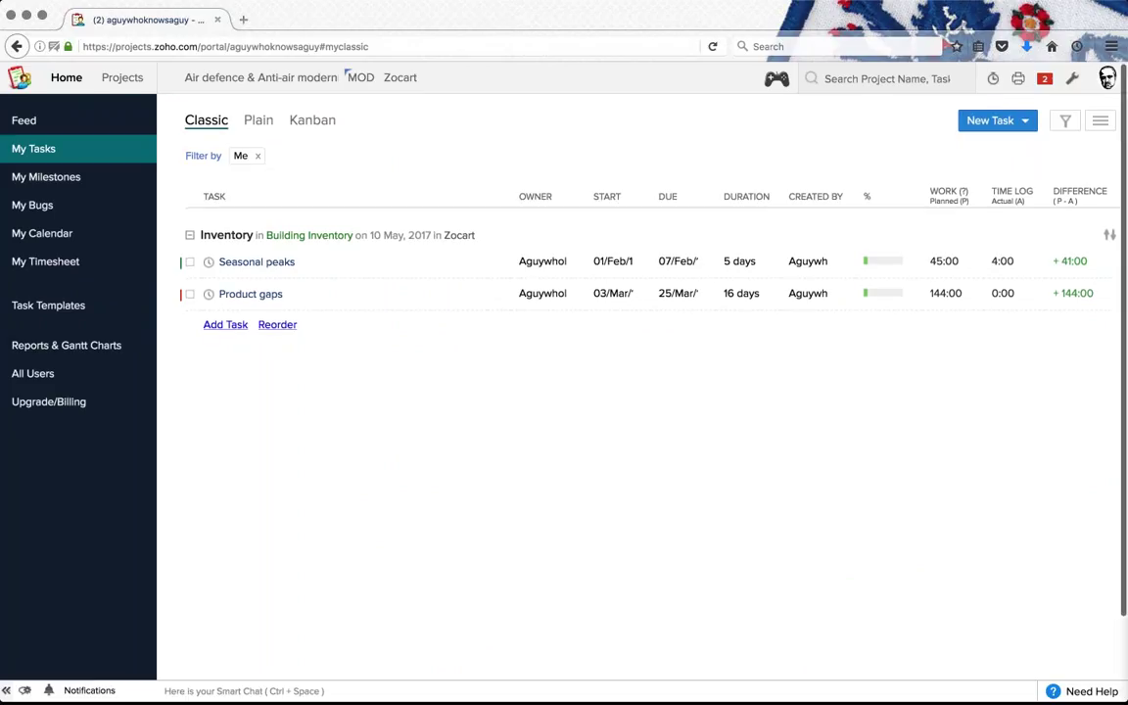
left_click(260, 157)
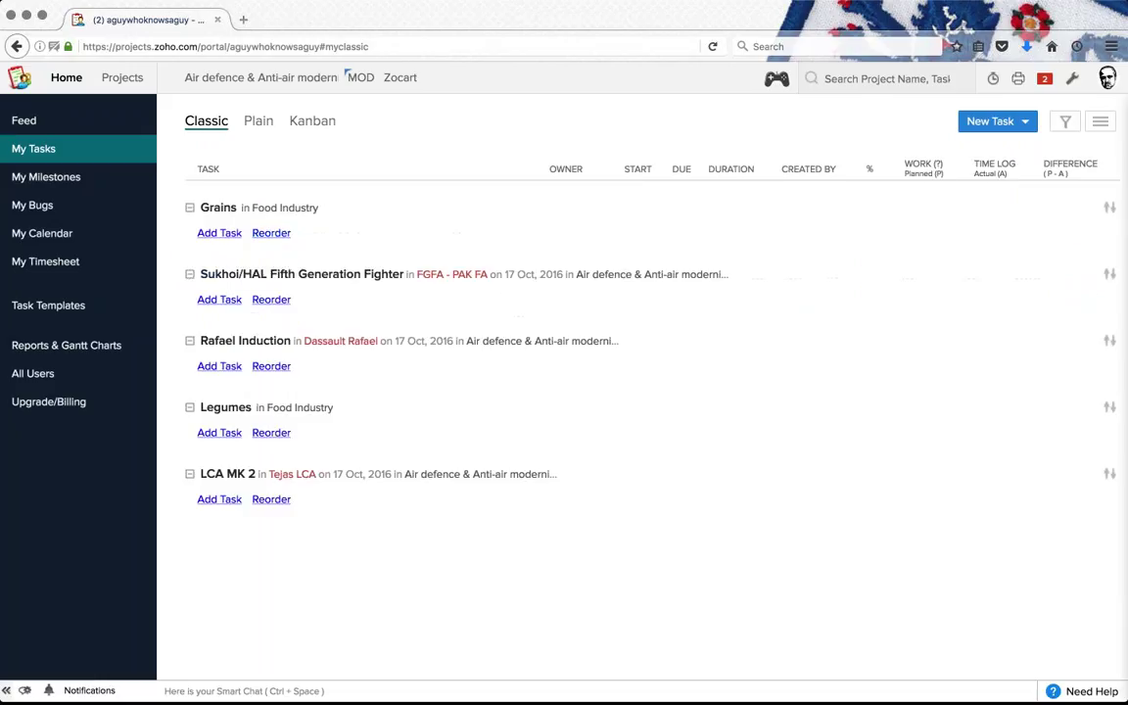
left_click(1072, 124)
left_click(335, 270)
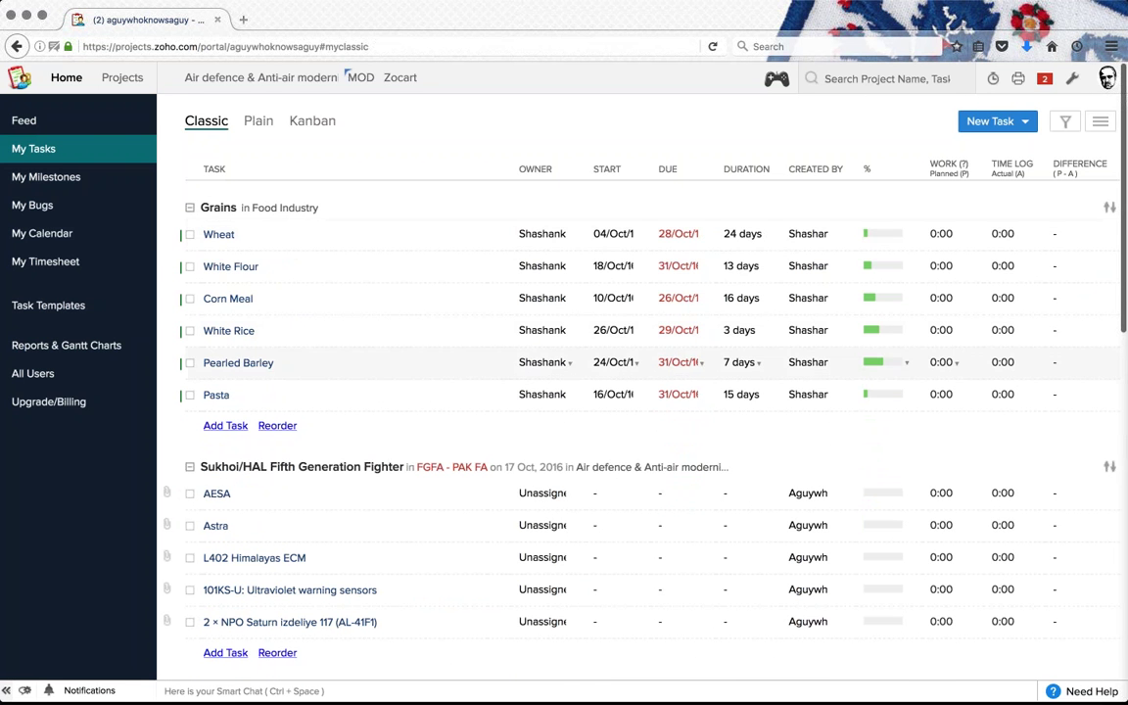
scroll(483, 361, "down", 5)
scroll(493, 413, "down", 20)
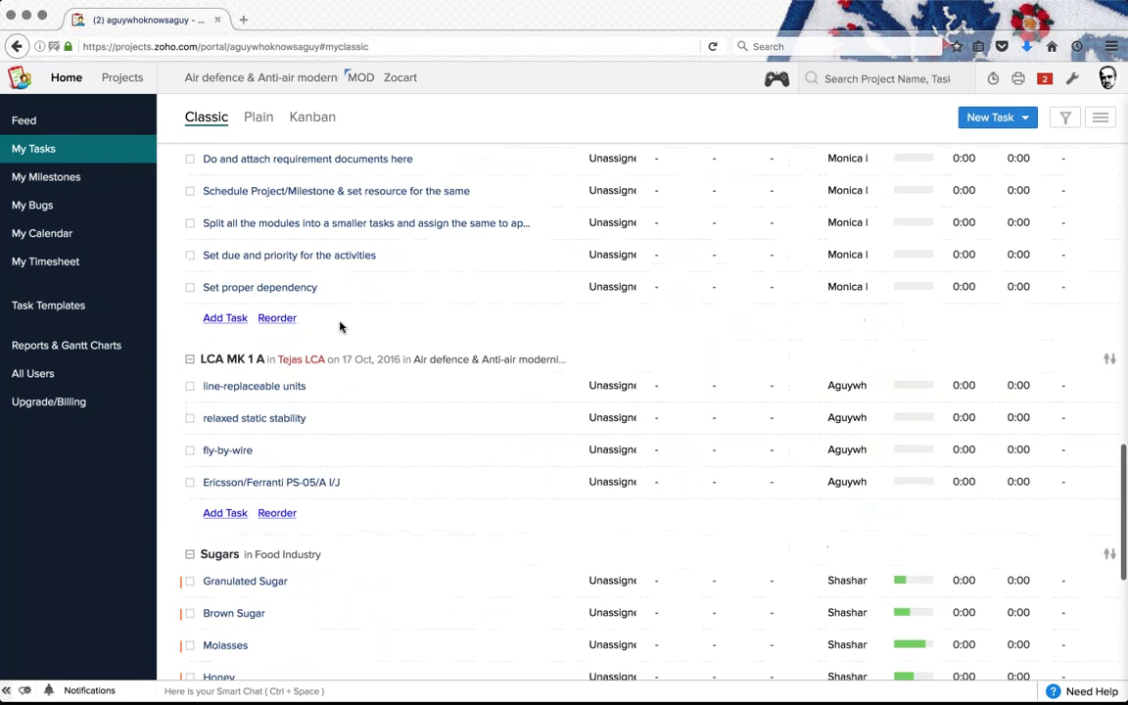
scroll(340, 326, "down", 10)
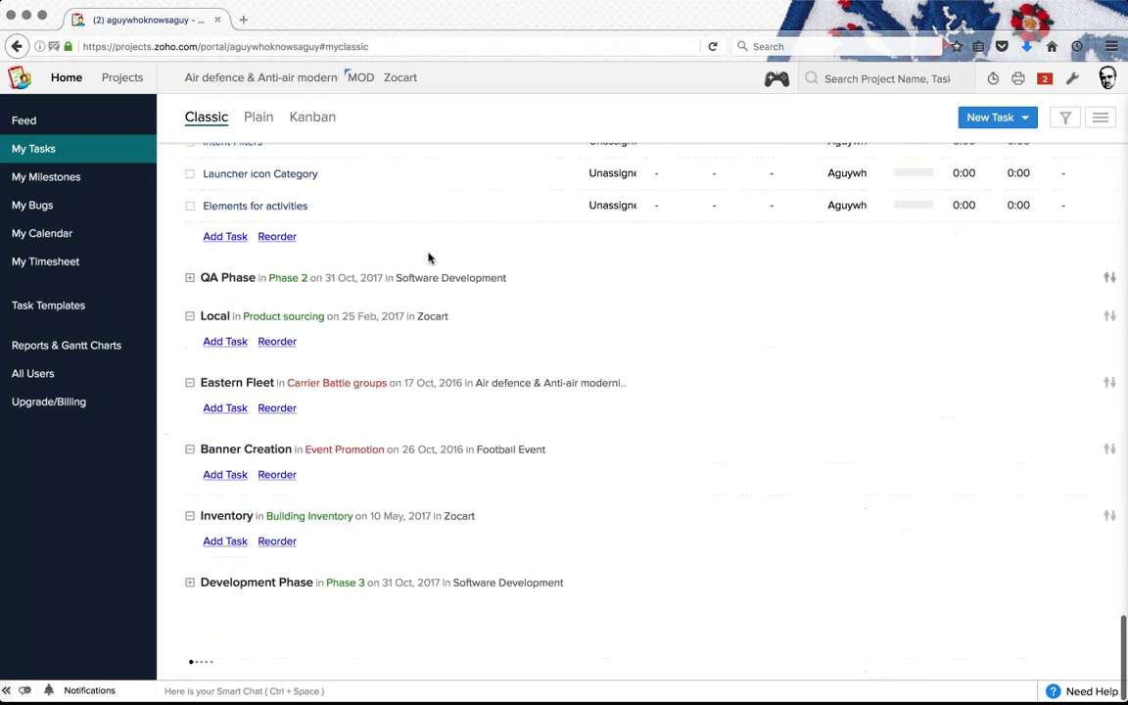
scroll(391, 308, "down", 15)
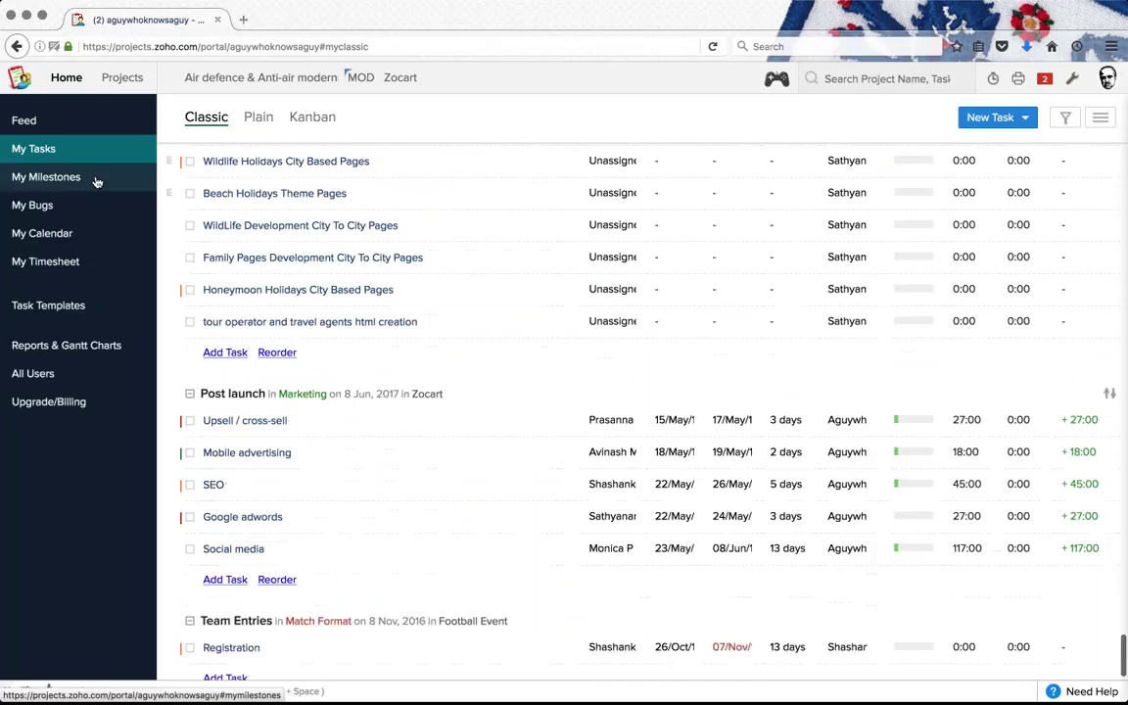
Step: Open My Calendar by way of My Milestones and My Bugs, and remove the calendar's Me filter
left_click(46, 176)
left_click(66, 210)
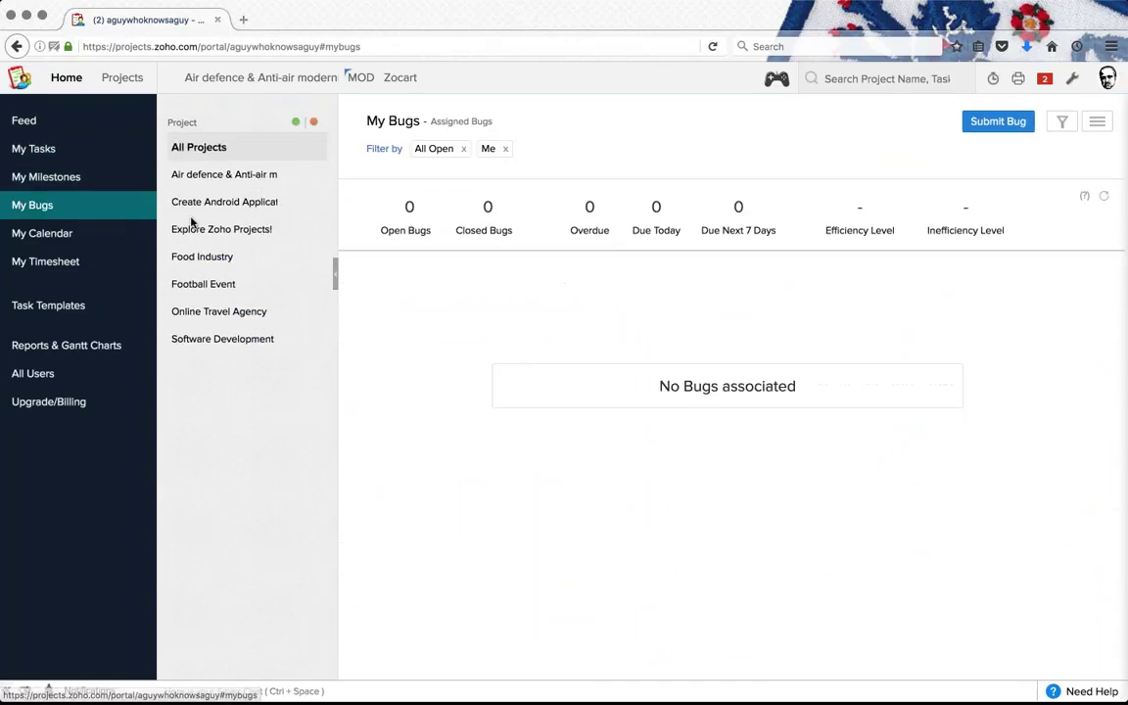
left_click(42, 233)
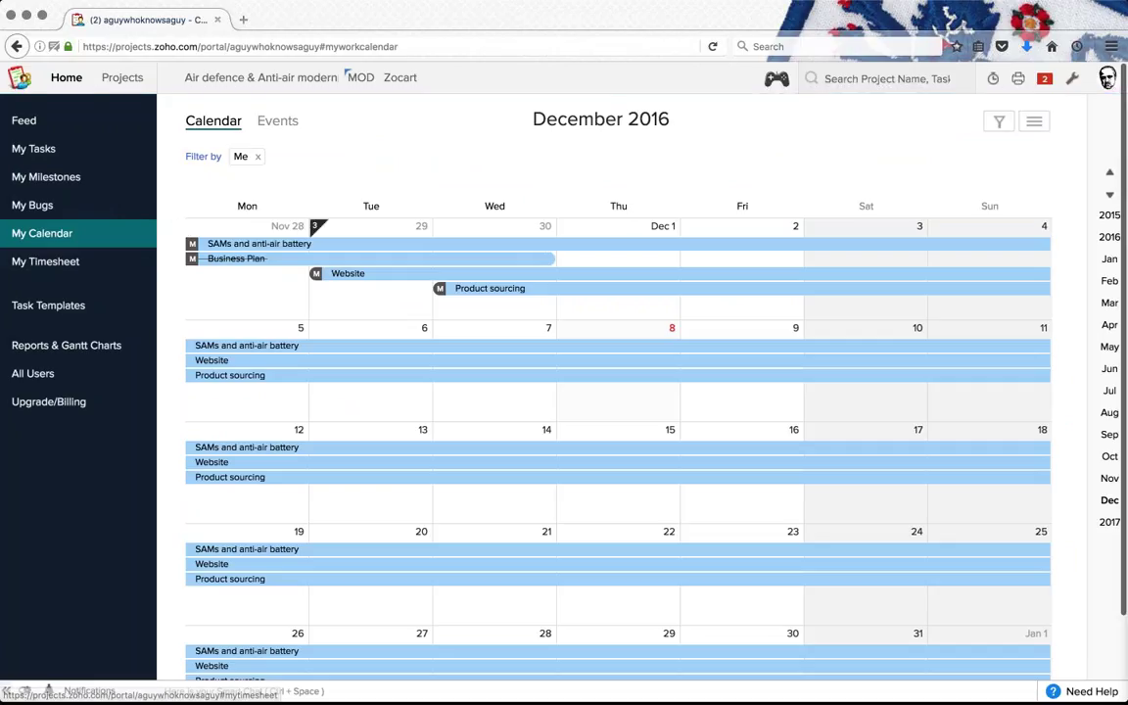
left_click(259, 157)
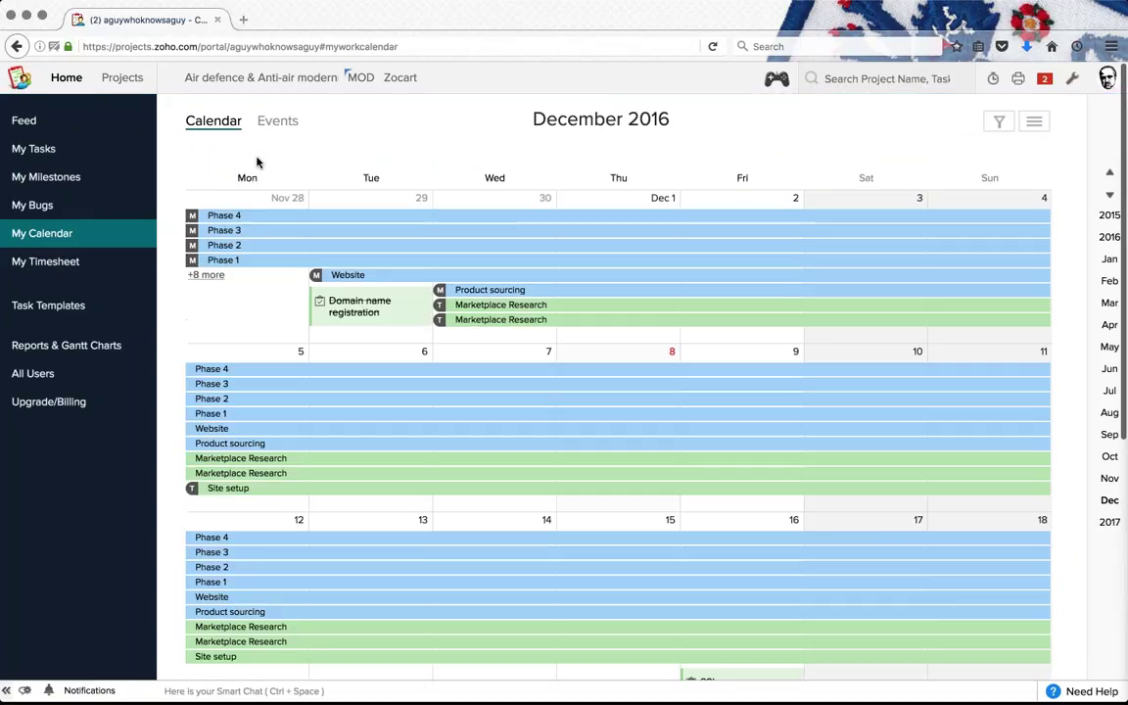
Step: Look through the December 2016 calendar of all projects and the users' logged hours in My Timesheet
scroll(441, 396, "down", 5)
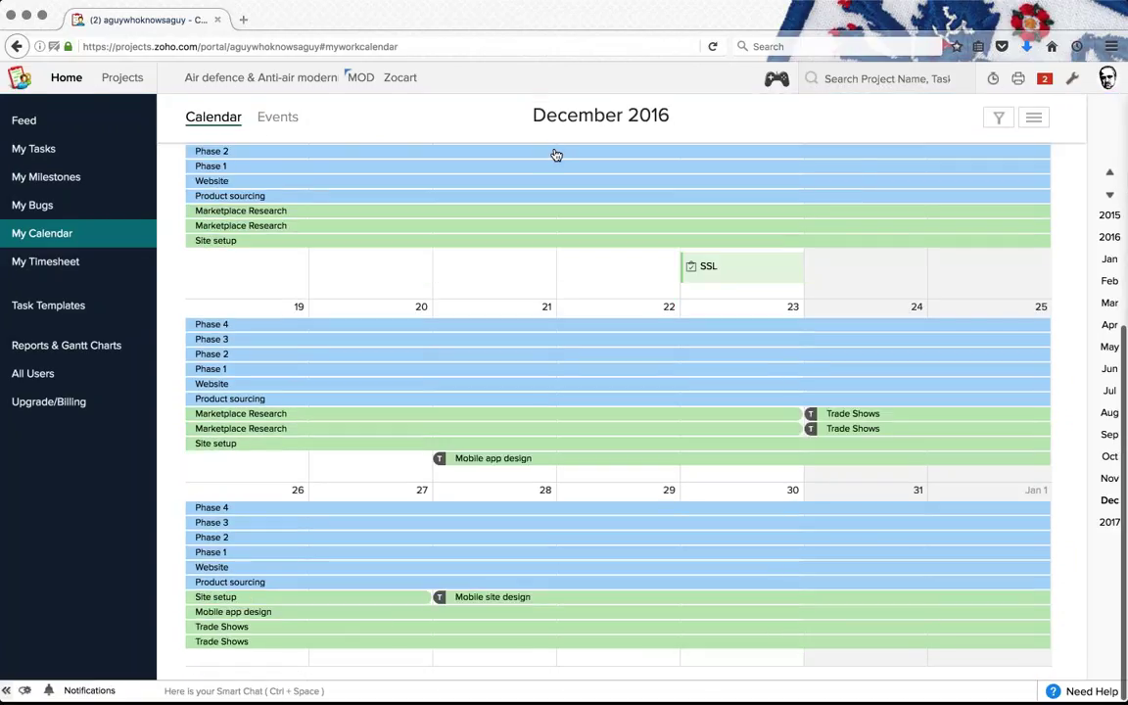
scroll(511, 317, "up", 5)
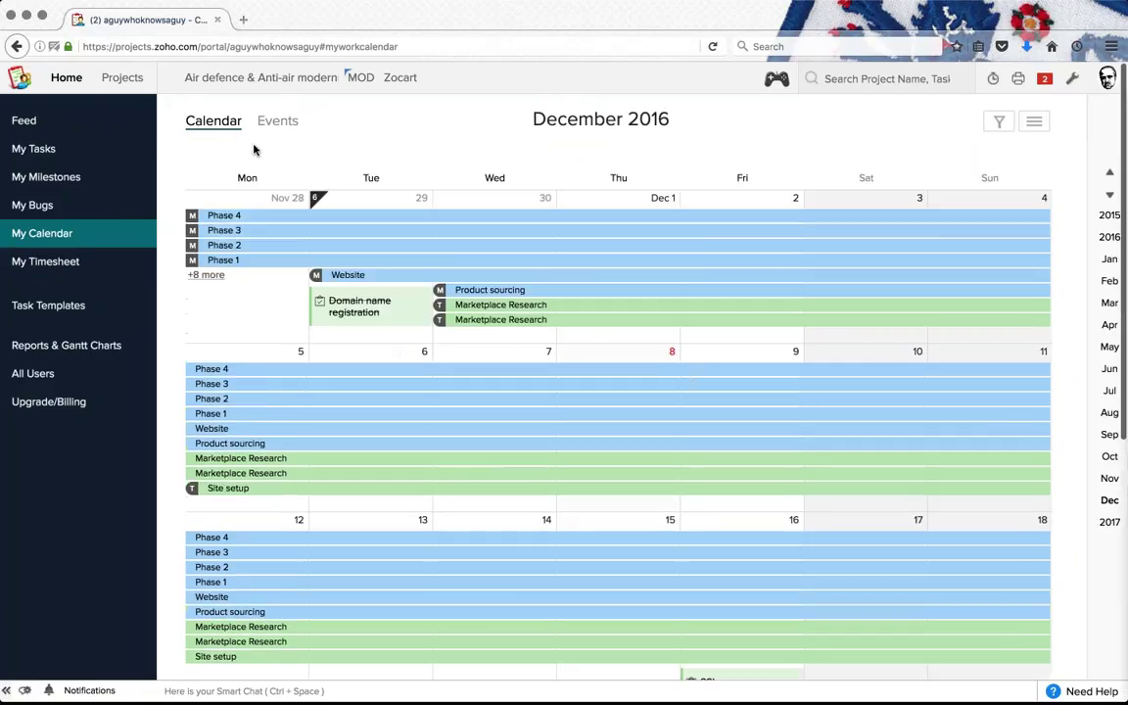
left_click(69, 261)
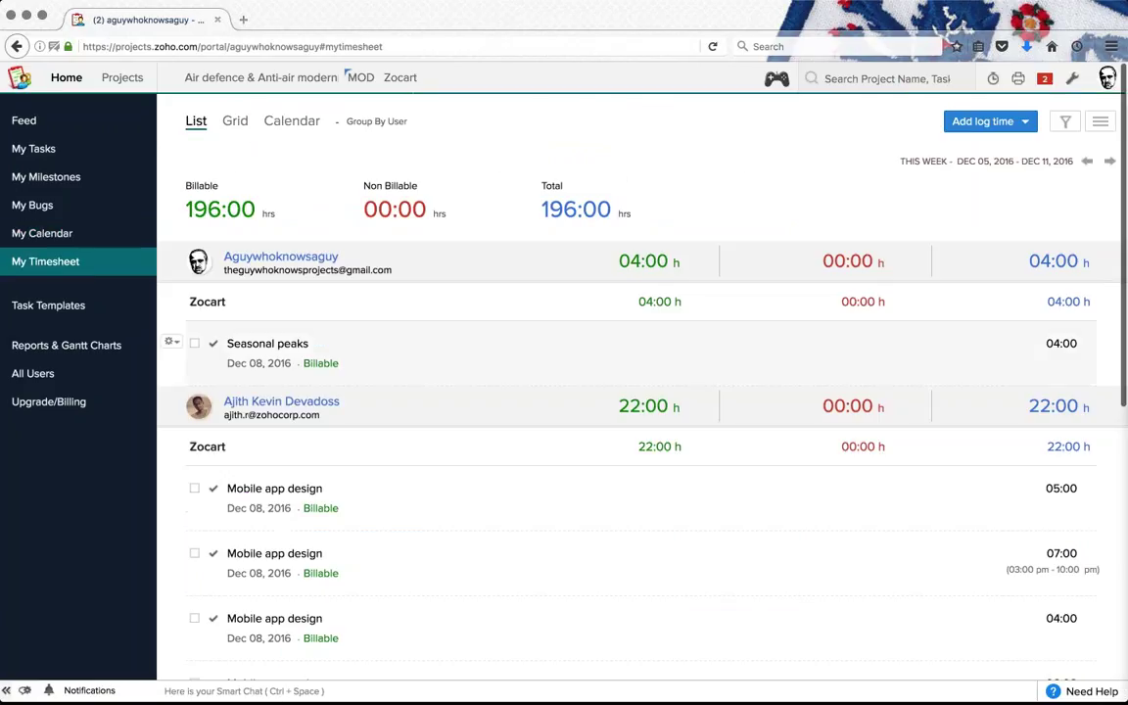
scroll(732, 357, "down", 10)
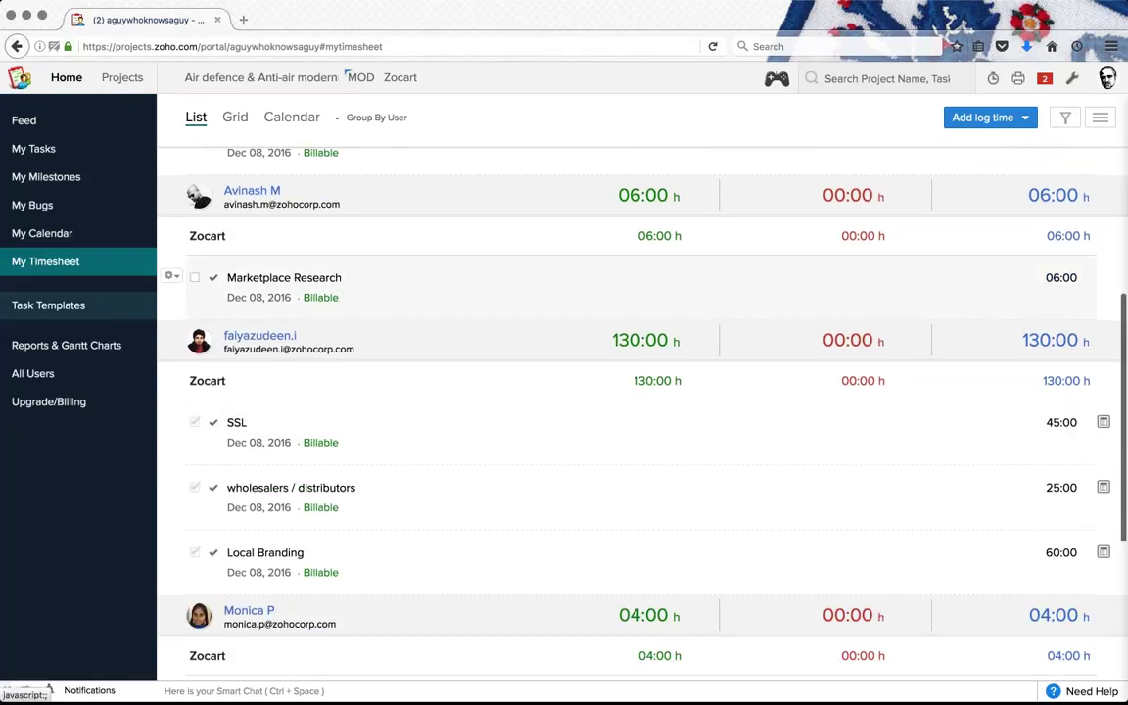
scroll(391, 314, "up", 10)
scroll(215, 403, "down", 5)
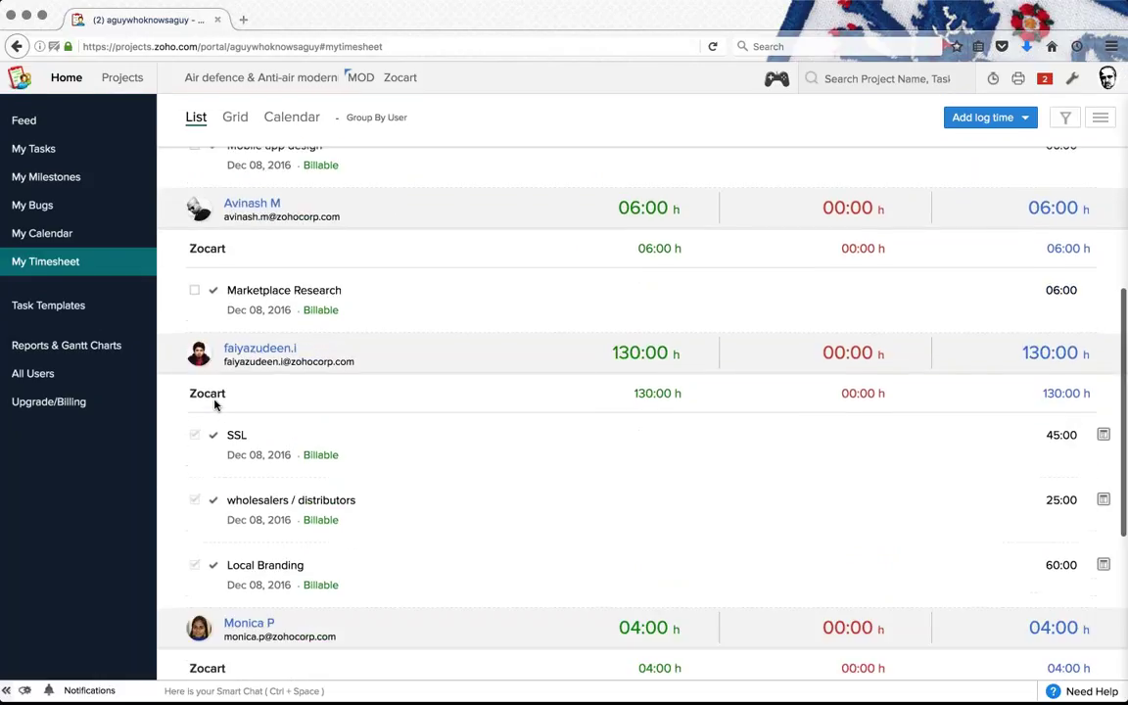
scroll(215, 403, "down", 5)
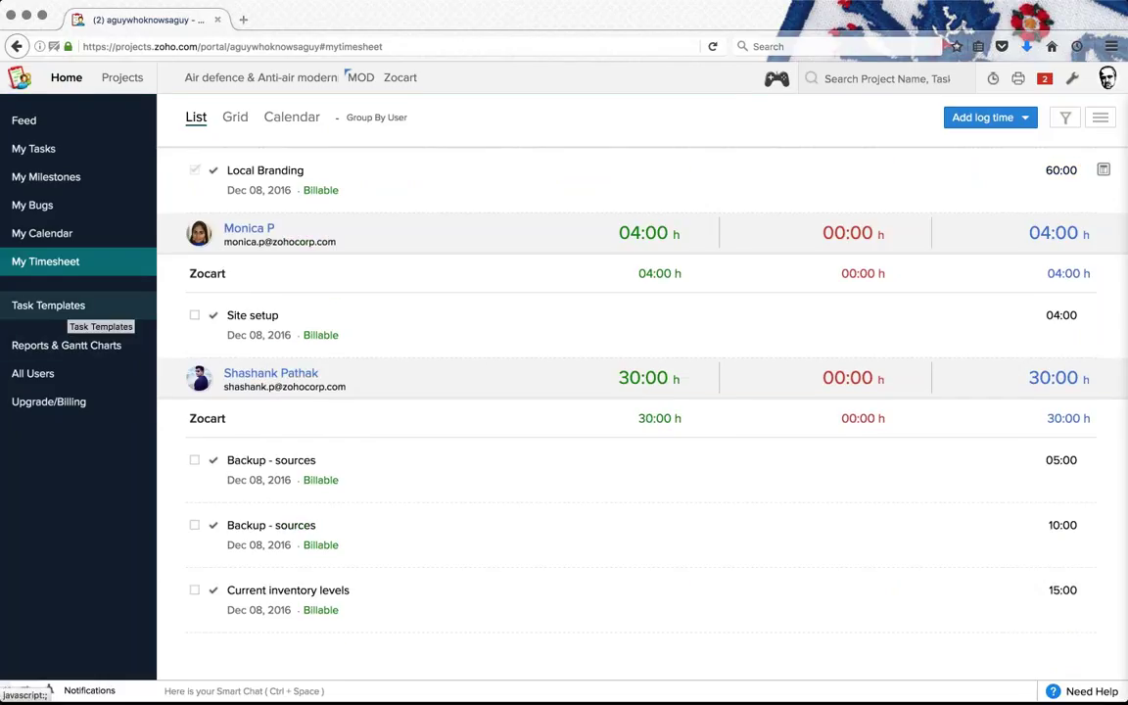
Step: Remove the Me filter from the cross-project Chronology Gantt, and view the Milestone Gantt before returning to the Feed
left_click(62, 345)
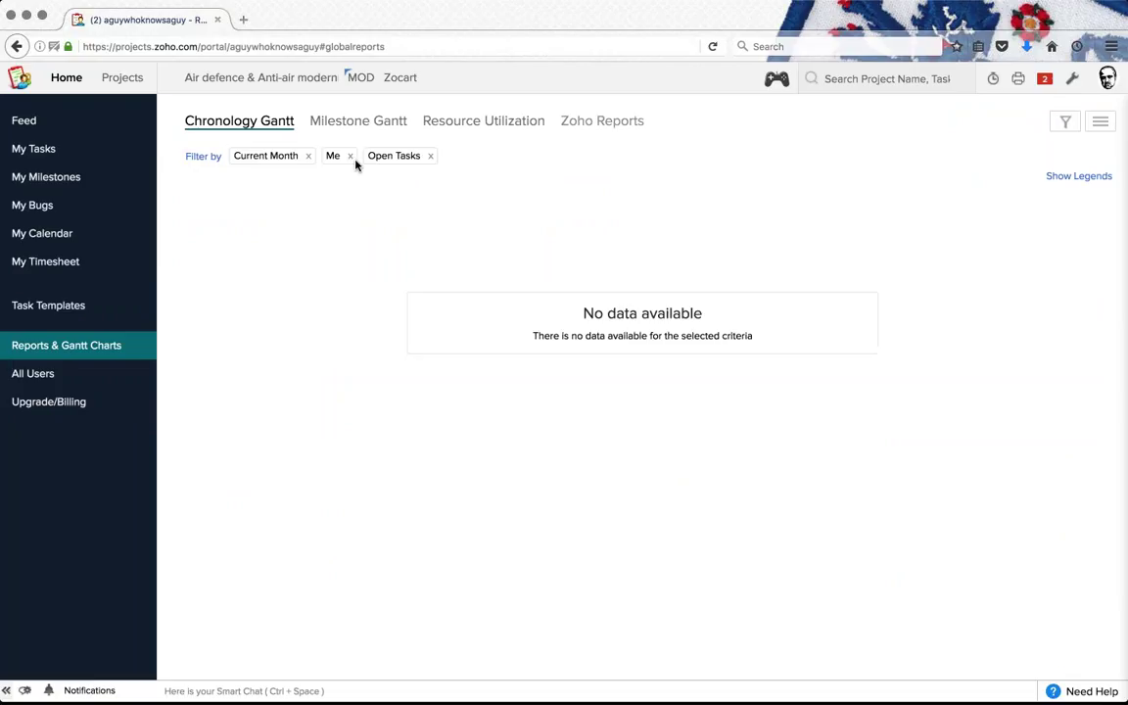
left_click(349, 156)
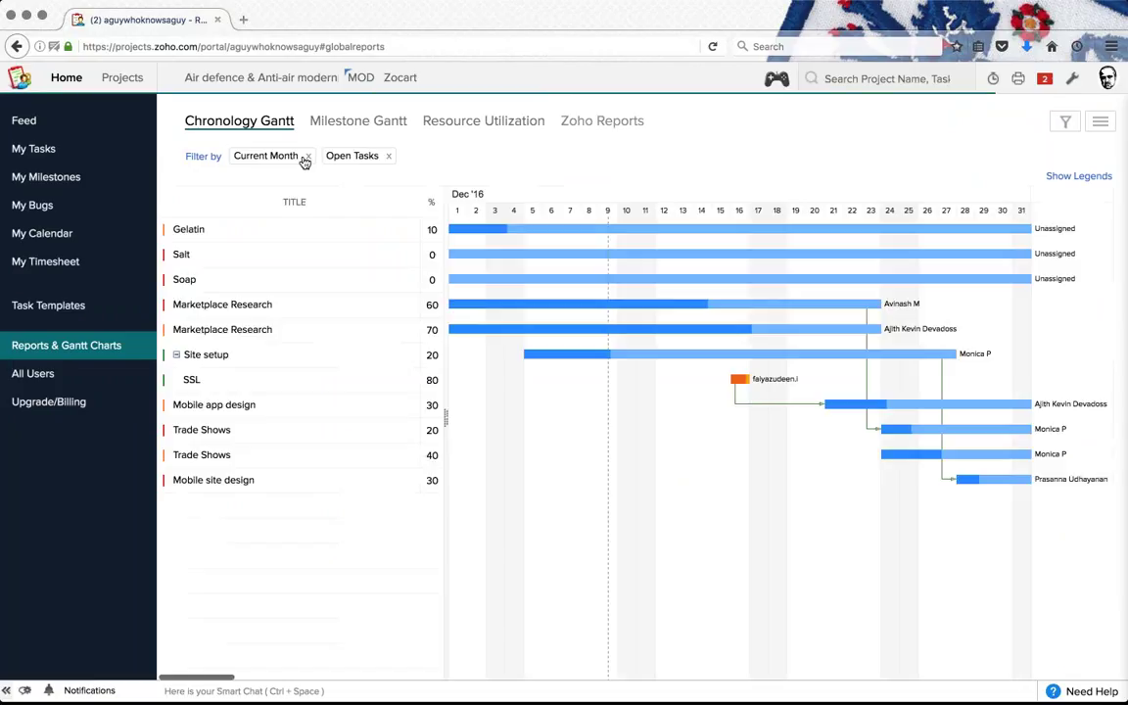
left_click(337, 120)
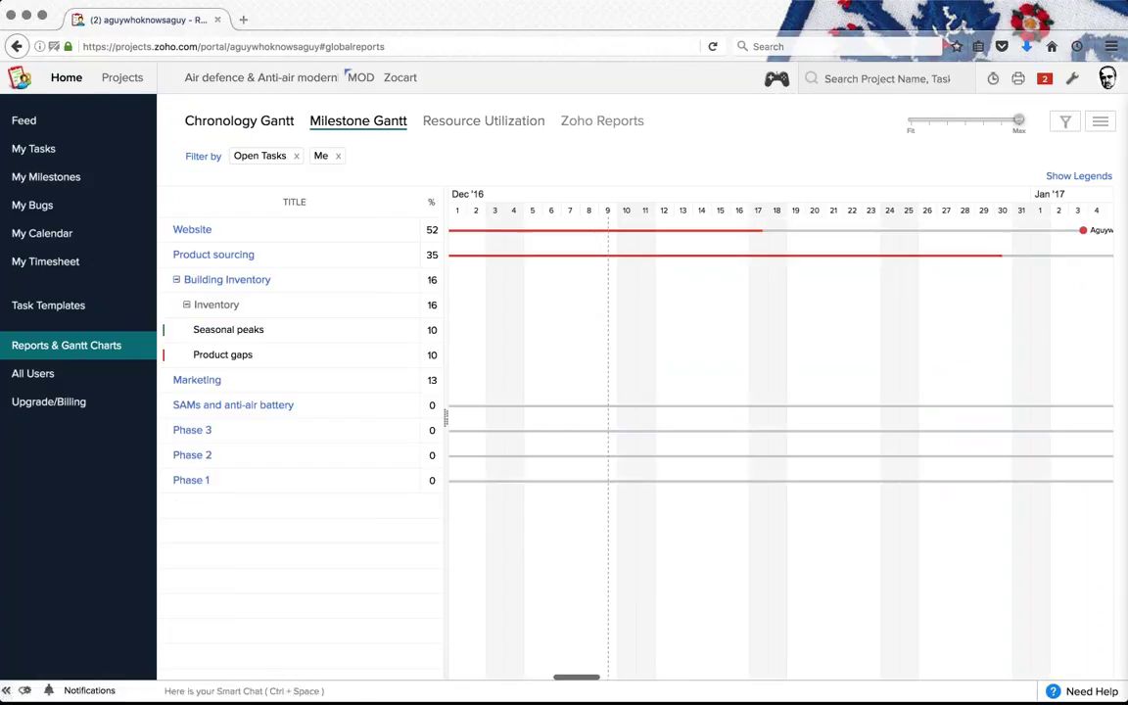
left_click(240, 121)
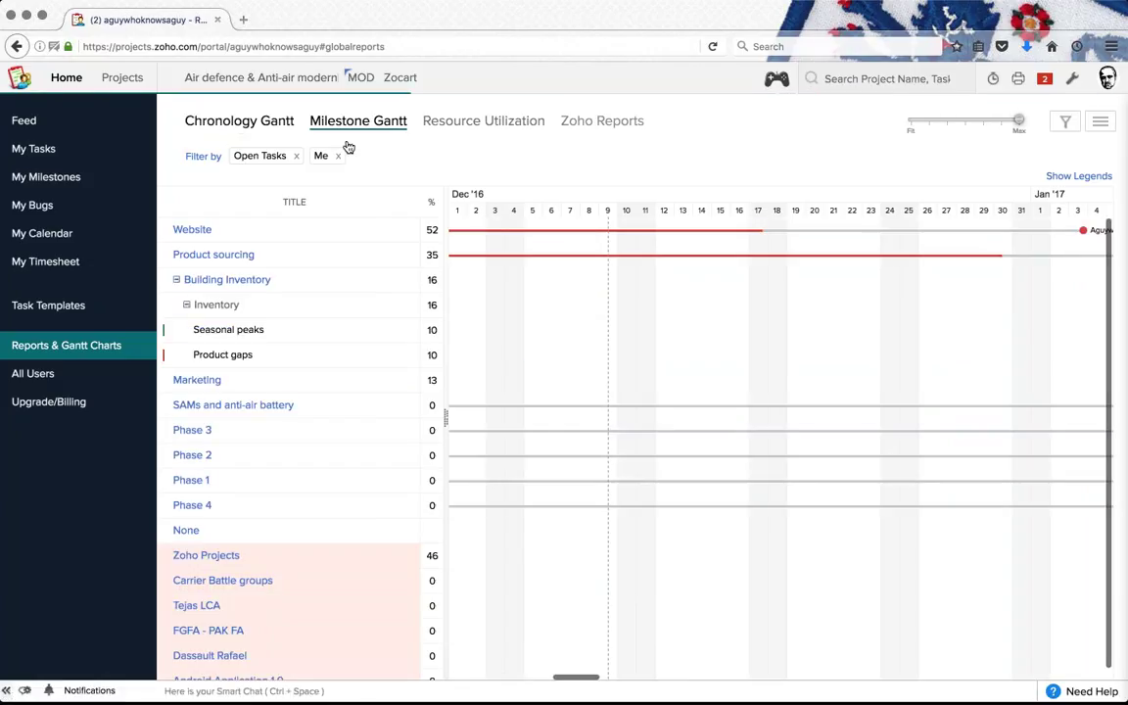
left_click(65, 126)
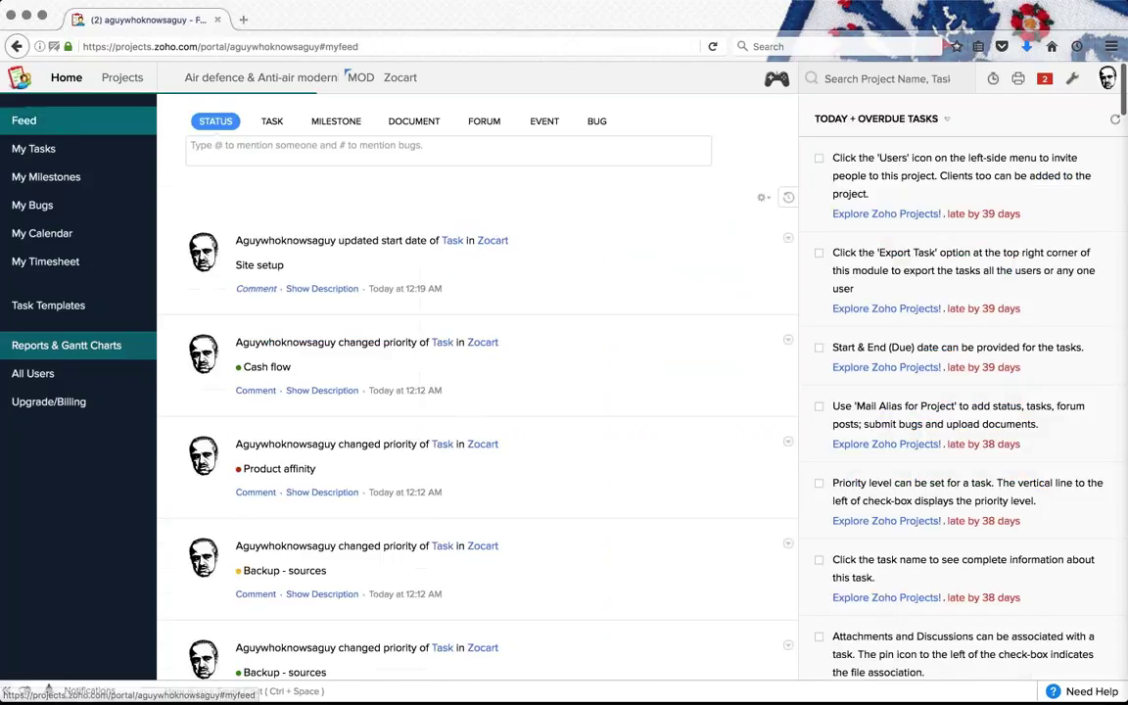